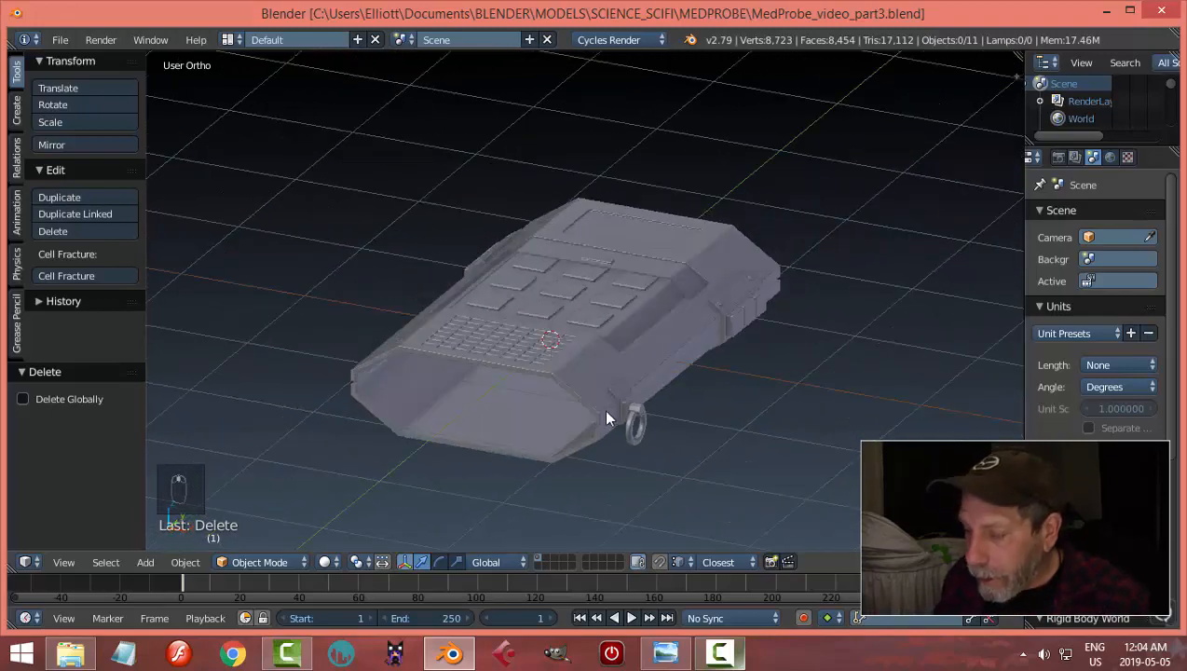
Step: Open the device's upper casing shell for mesh editing with edge selection, focusing on its open end
{"action": "key", "text": "KP_1"}
{"action": "scroll", "coordinate": [605, 416], "scroll_direction": "up", "scroll_amount": 4}
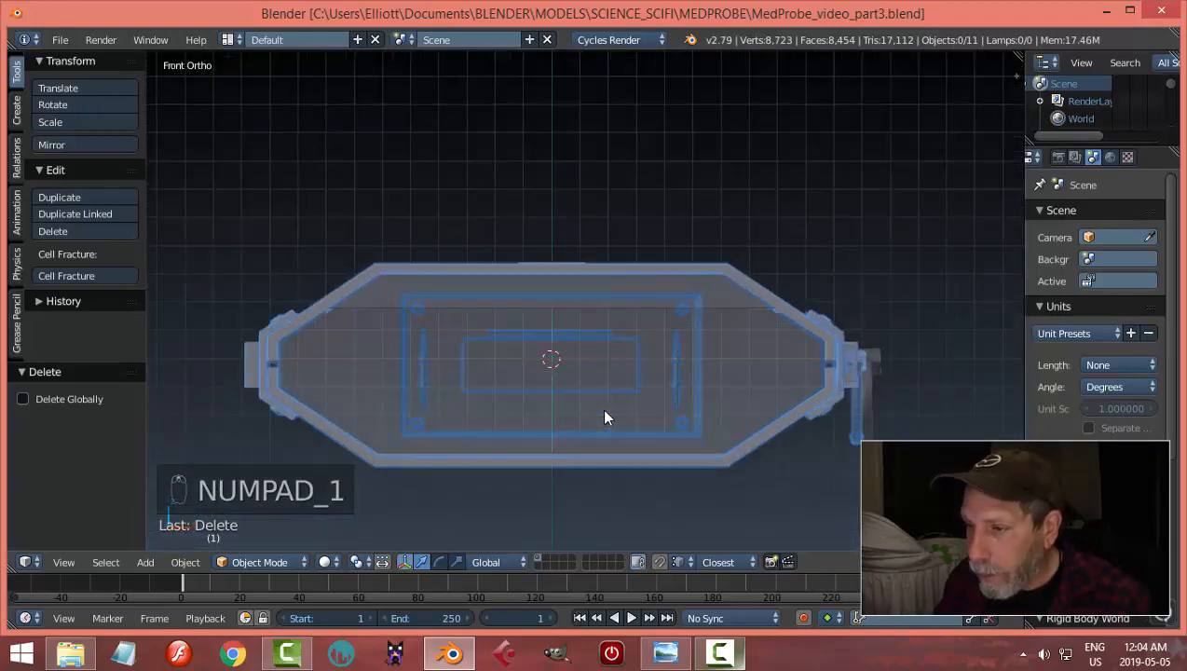
{"action": "scroll", "coordinate": [562, 328], "scroll_direction": "up", "scroll_amount": 2}
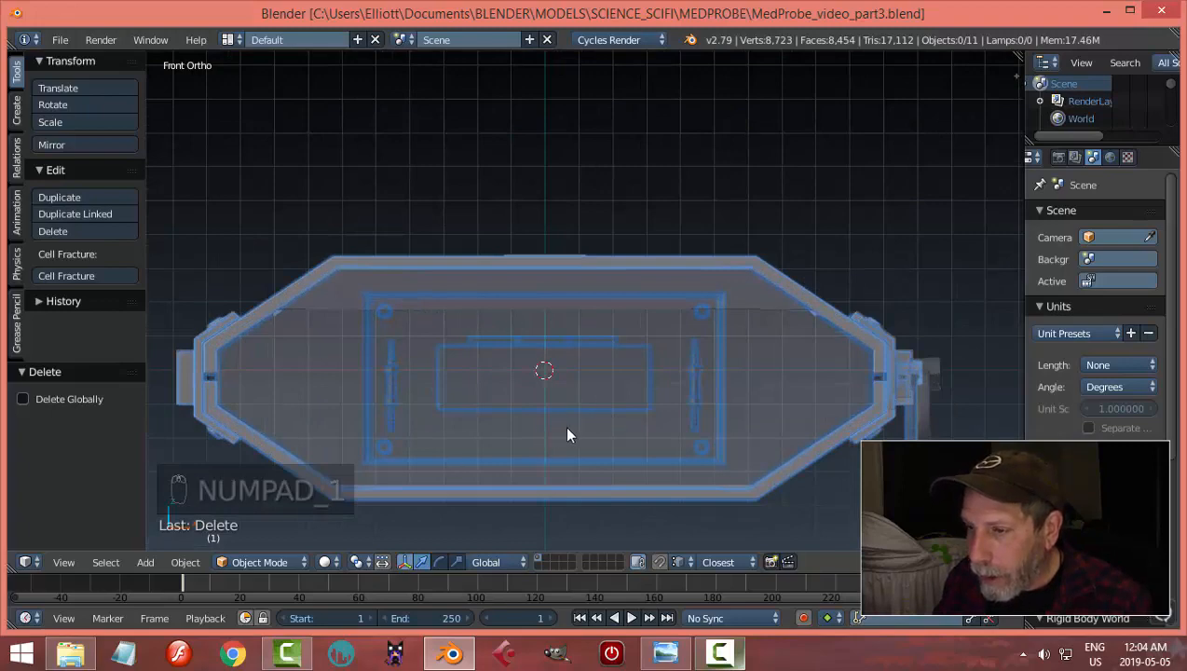
{"action": "middle_click_drag", "start_coordinate": [567, 433], "coordinate": [580, 379], "text": "shift"}
{"action": "middle_click_drag", "start_coordinate": [679, 220], "coordinate": [719, 350]}
{"action": "middle_click_drag", "start_coordinate": [504, 422], "coordinate": [585, 345]}
{"action": "right_click", "coordinate": [576, 311]}
{"action": "key", "text": "Tab"}
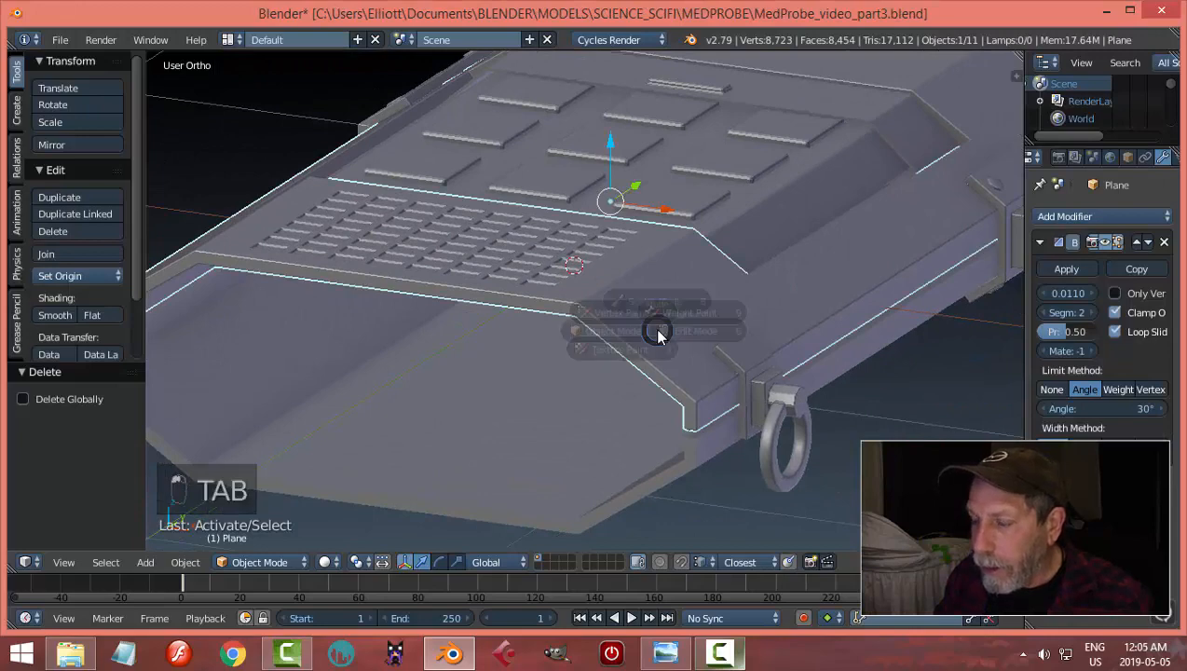
{"action": "left_click", "coordinate": [777, 331]}
{"action": "key", "text": "ctrl+Tab"}
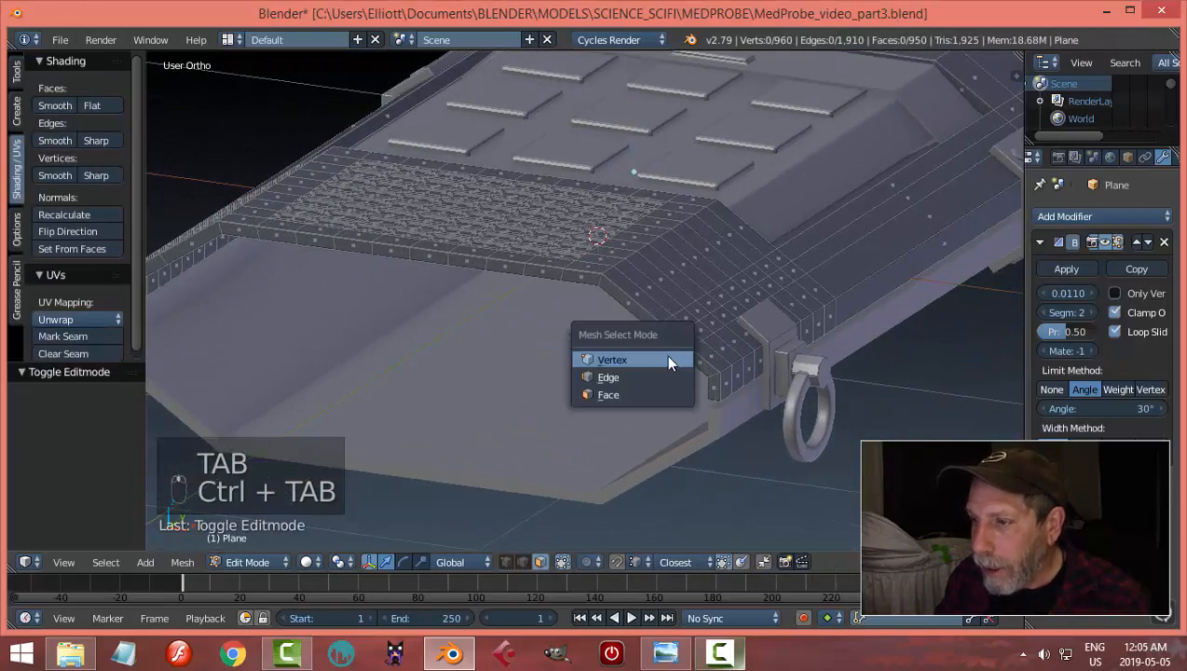
{"action": "left_click", "coordinate": [657, 377]}
Step: Duplicate the outer edge loop at the casing's open end in place and separate it into its own object
{"action": "right_click", "coordinate": [616, 281], "text": "alt"}
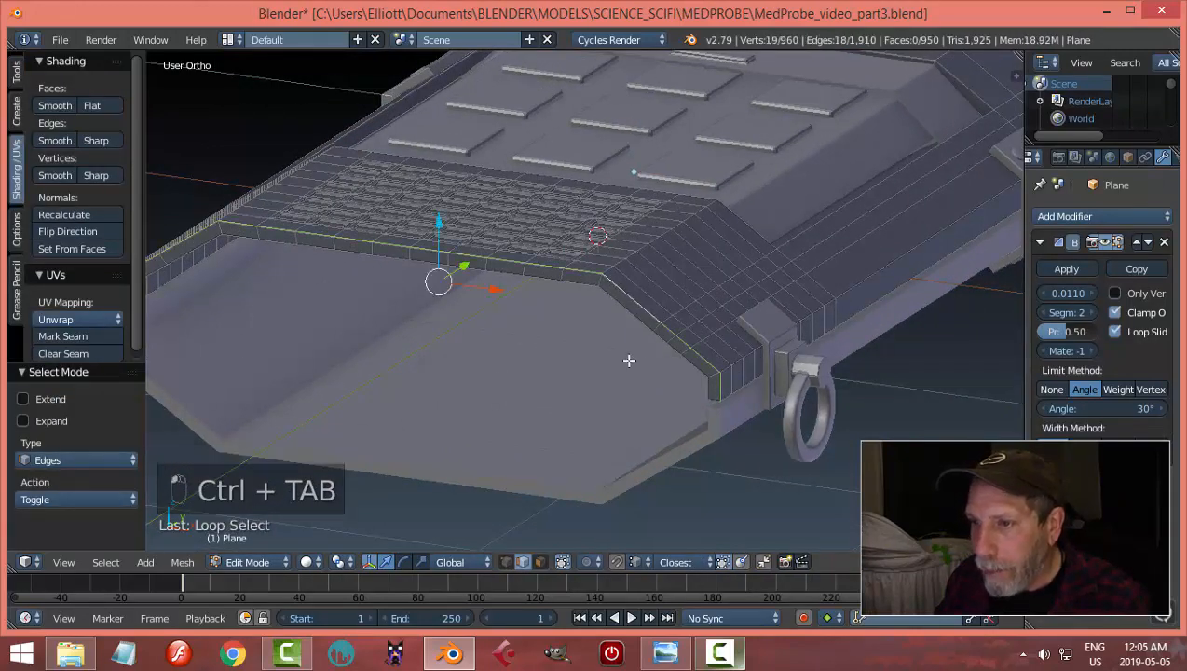
{"action": "middle_click_drag", "start_coordinate": [628, 361], "coordinate": [581, 368]}
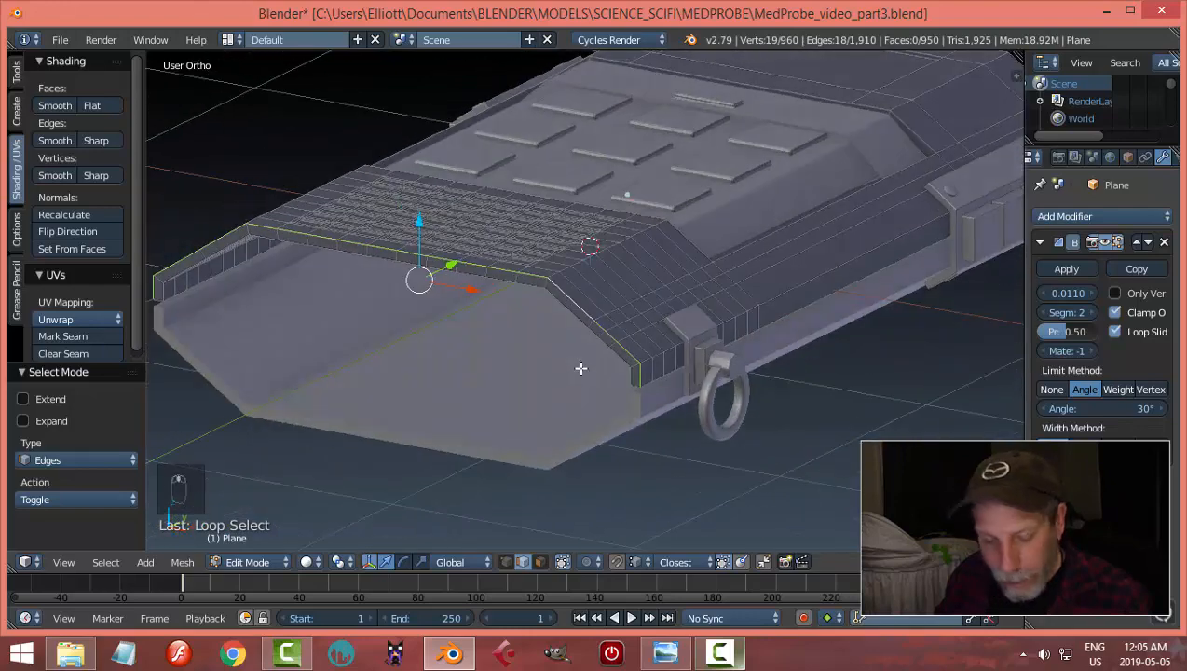
{"action": "key", "text": "shift+d"}
{"action": "right_click", "coordinate": [580, 368]}
{"action": "key", "text": "p"}
{"action": "left_click", "coordinate": [577, 368]}
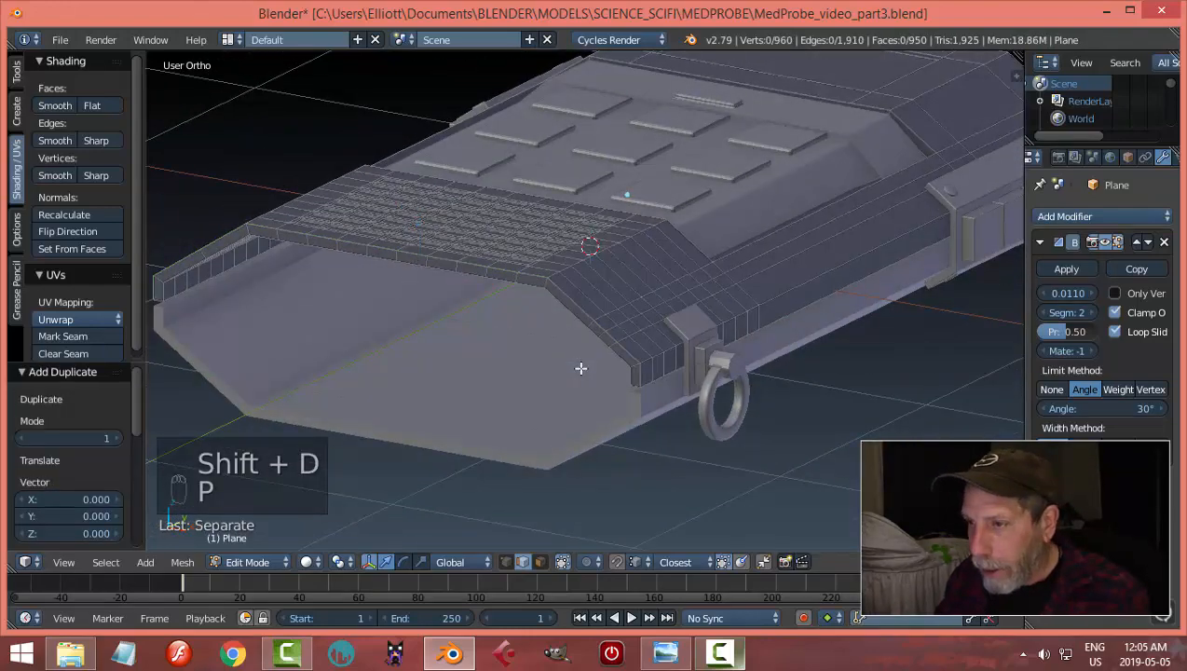
Step: Return to object mode, select the separated edge outline, and set its origin to its geometry
{"action": "key", "text": "Tab"}
{"action": "left_click", "coordinate": [463, 370]}
{"action": "right_click", "coordinate": [525, 282]}
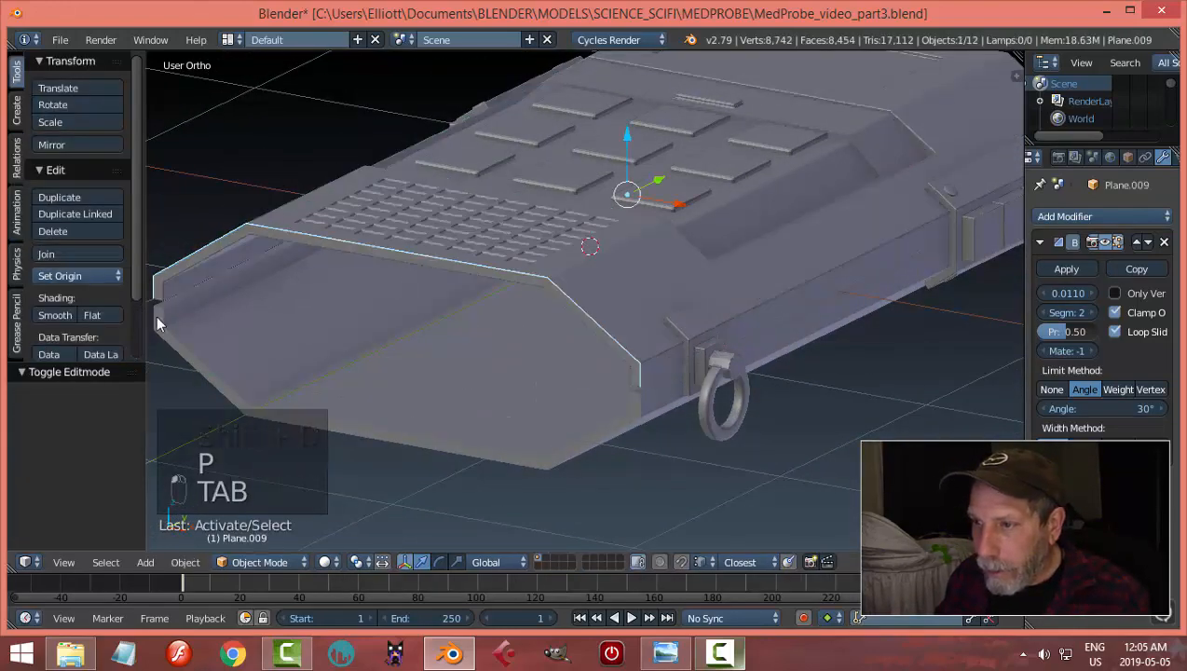
{"action": "left_click", "coordinate": [80, 276]}
{"action": "left_click", "coordinate": [93, 314]}
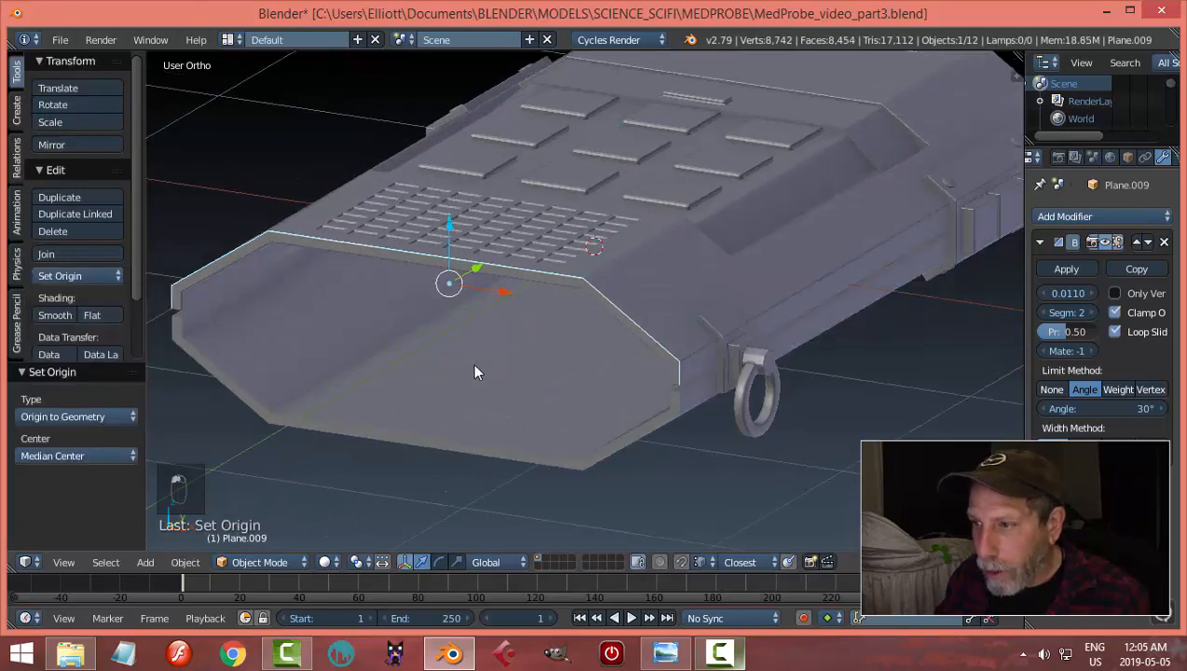
{"action": "key", "text": "KP_1"}
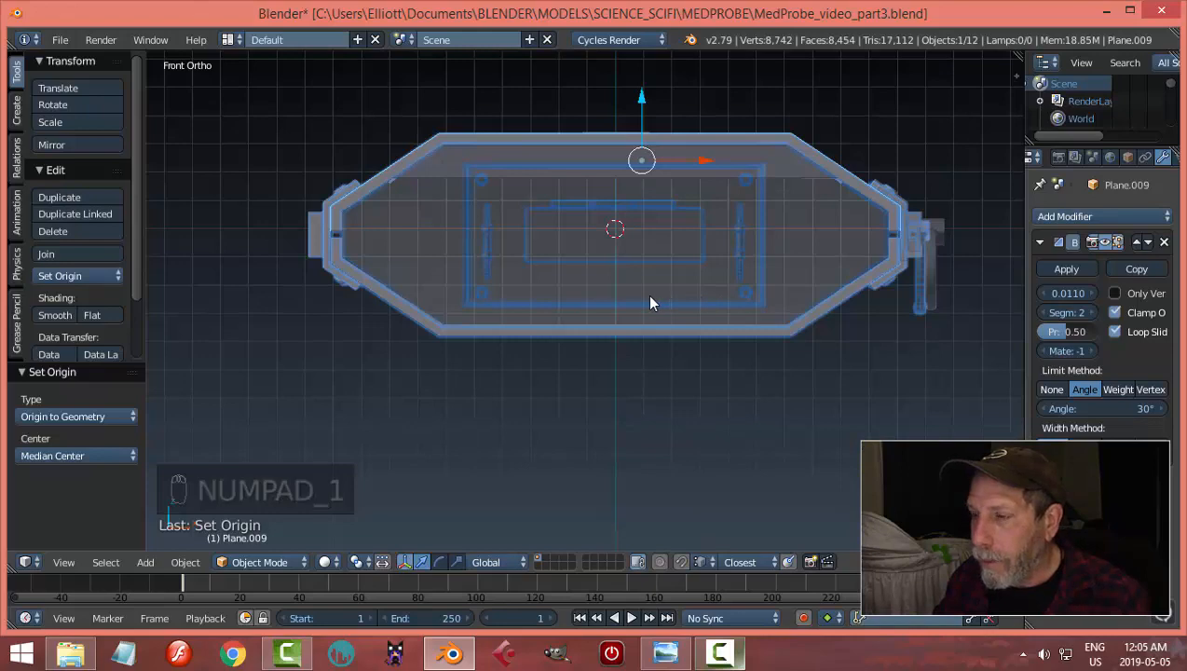
{"action": "key", "text": "Tab"}
{"action": "key", "text": "a"}
{"action": "key", "text": "a"}
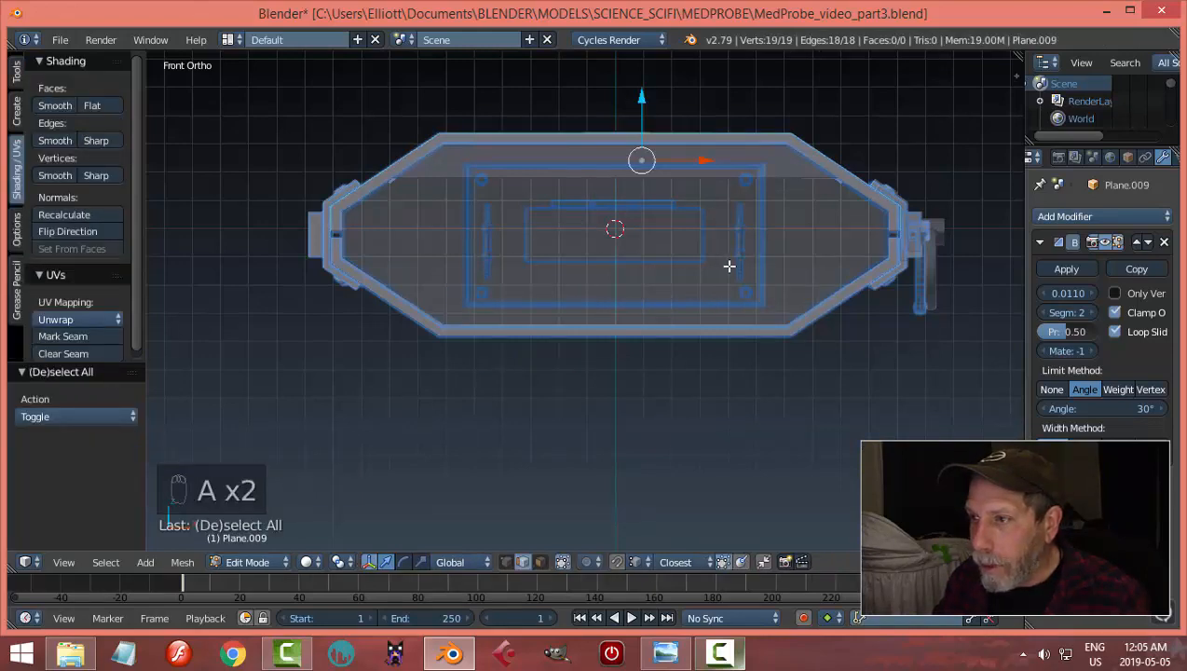
{"action": "middle_click_drag", "start_coordinate": [728, 267], "coordinate": [699, 295]}
{"action": "key", "text": "ctrl+z"}
{"action": "key", "text": "Tab"}
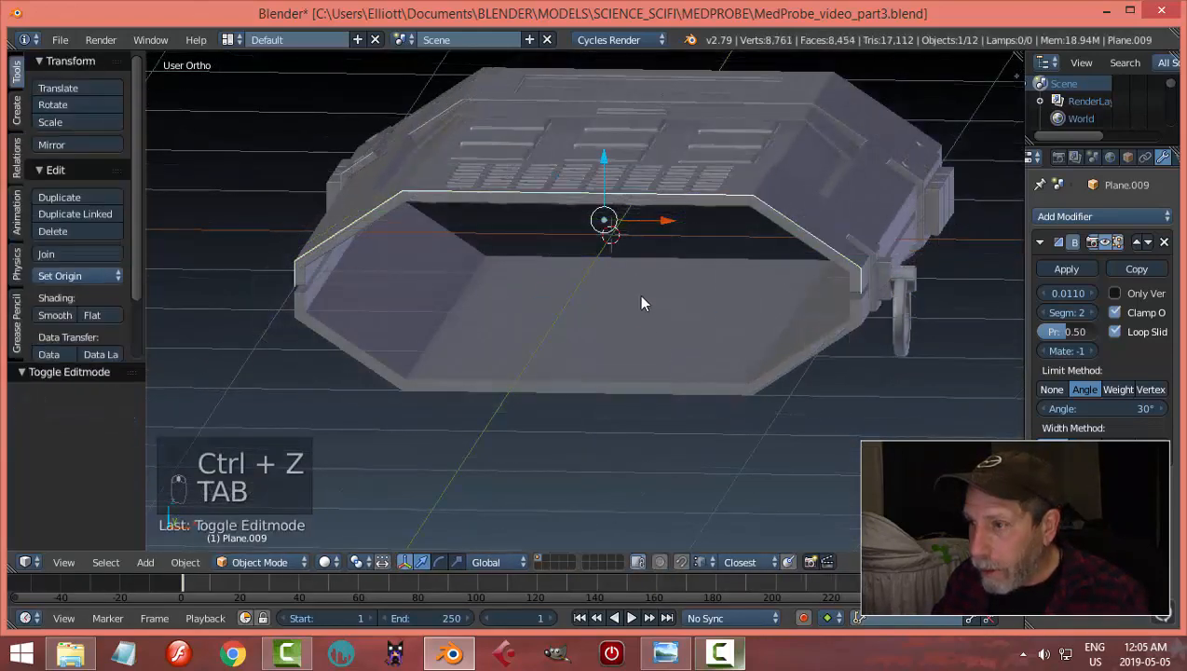
Step: Set the edge outline's origin to its geometry again and snap the 3D cursor to the outline
{"action": "left_click", "coordinate": [81, 276]}
{"action": "left_click", "coordinate": [103, 314]}
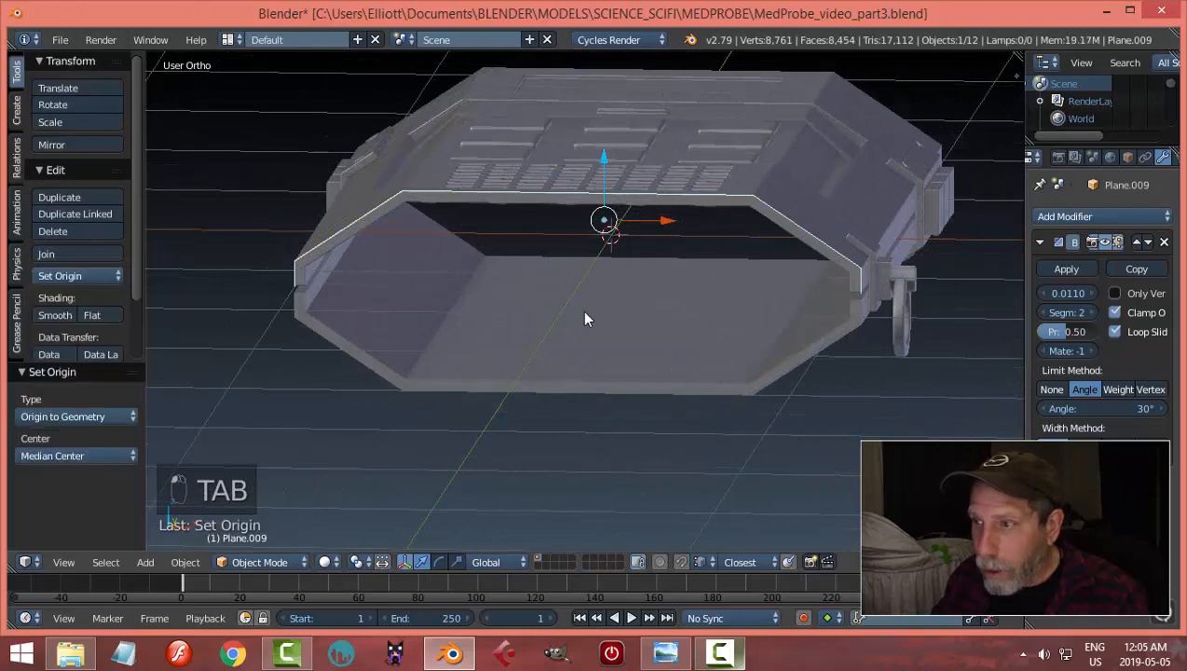
{"action": "middle_click_drag", "start_coordinate": [745, 324], "coordinate": [704, 317]}
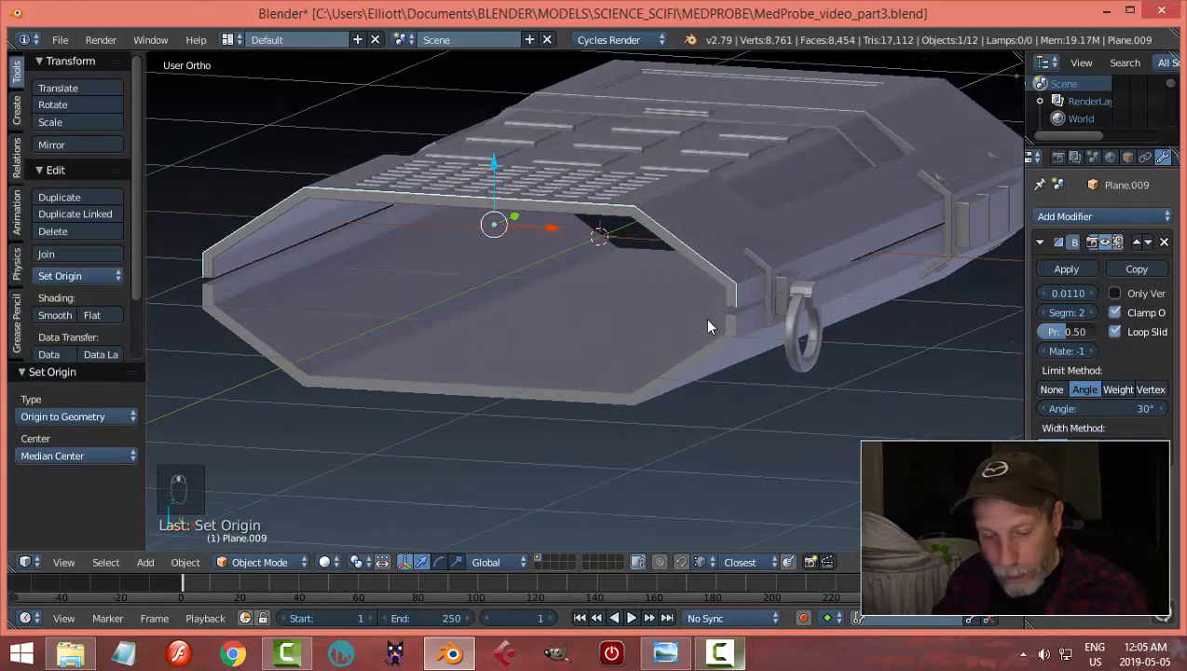
{"action": "key", "text": "shift+s"}
{"action": "left_click", "coordinate": [679, 398]}
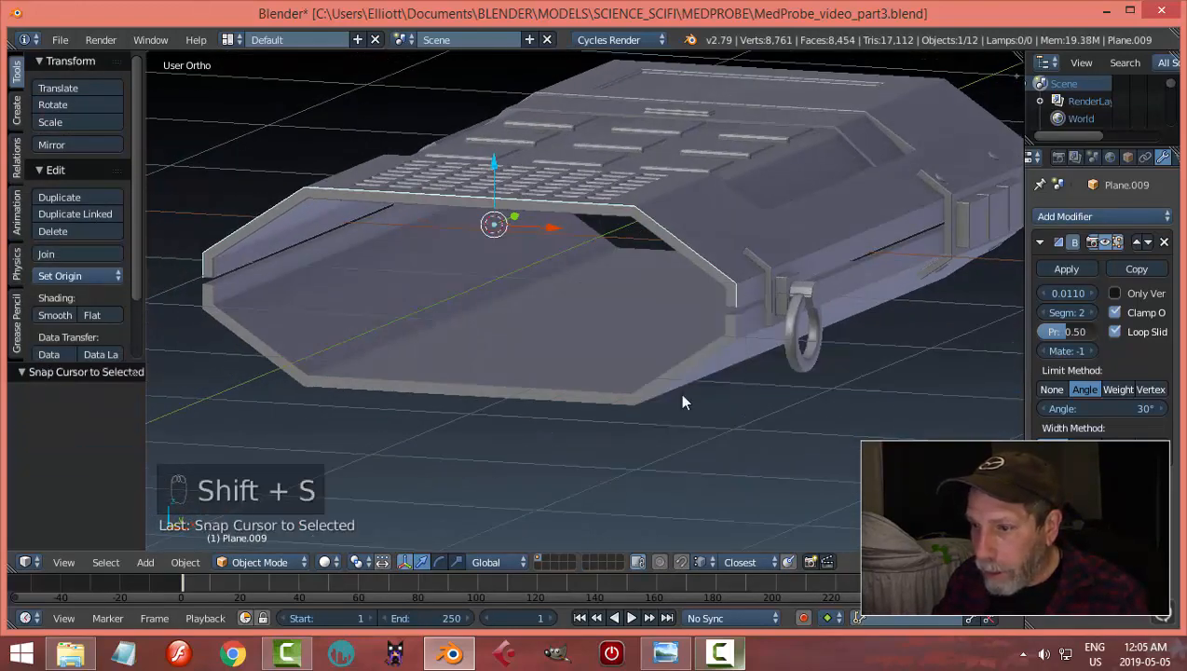
Step: Edit the outline in vertex selection and dissolve the mid-edge vertex on the slope opposite the ring
{"action": "middle_click_drag", "start_coordinate": [661, 337], "coordinate": [706, 325]}
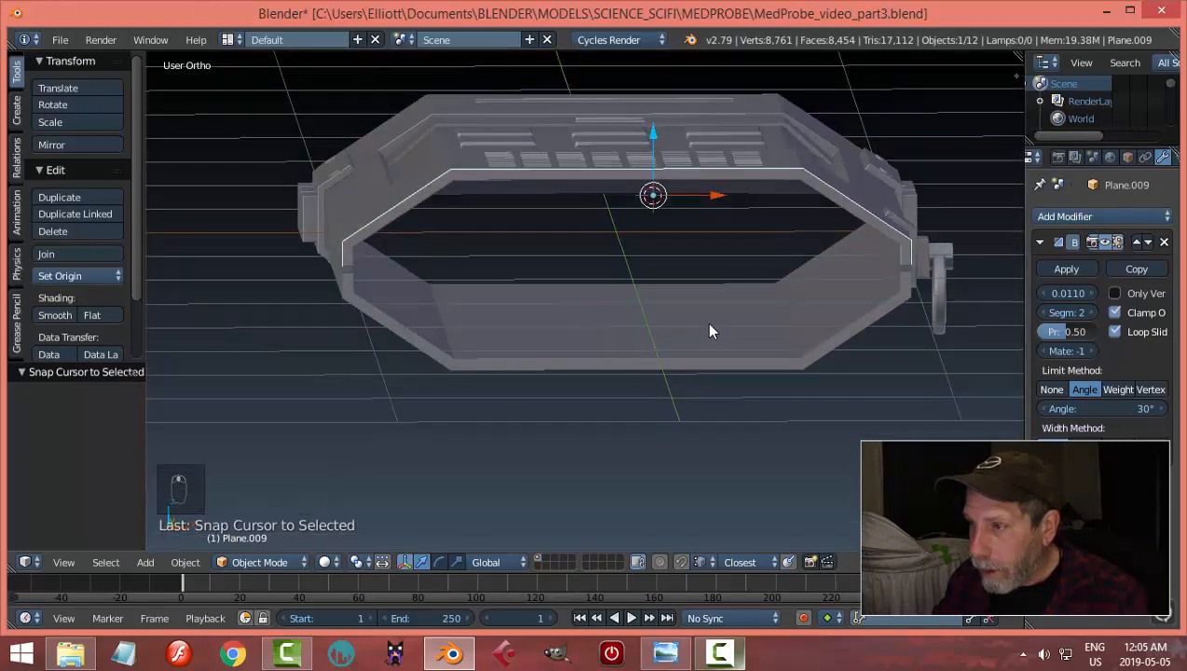
{"action": "key", "text": "KP_1"}
{"action": "key", "text": "Tab"}
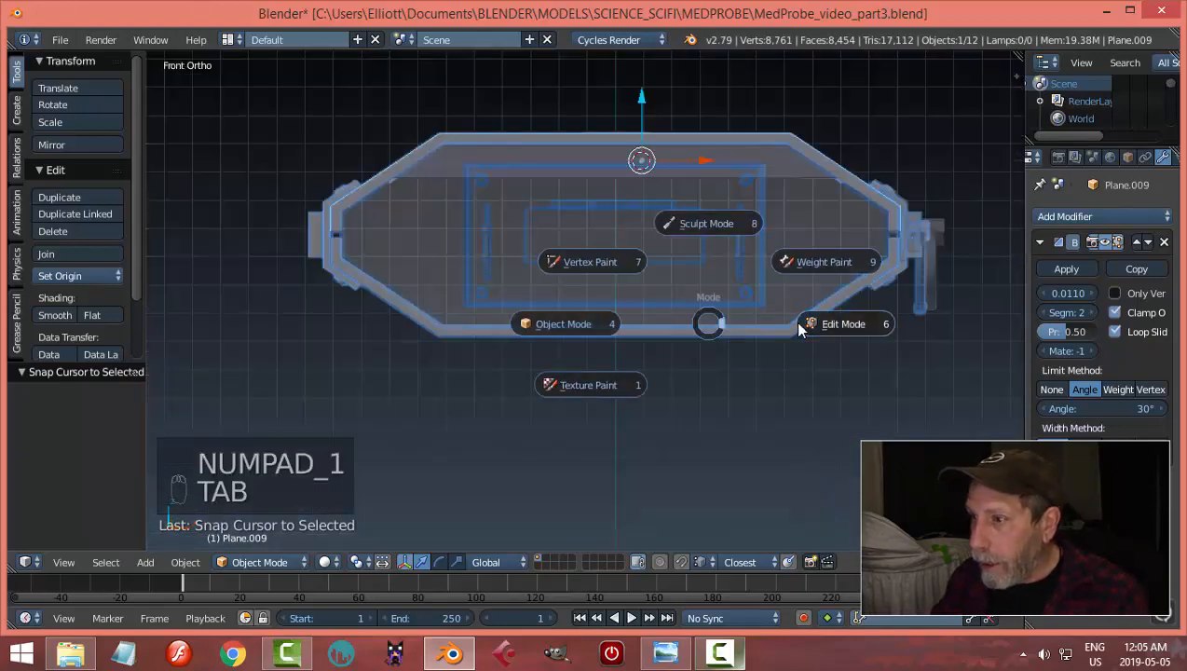
{"action": "left_click", "coordinate": [803, 323]}
{"action": "middle_click_drag", "start_coordinate": [803, 323], "coordinate": [686, 304]}
{"action": "key", "text": "ctrl+Tab"}
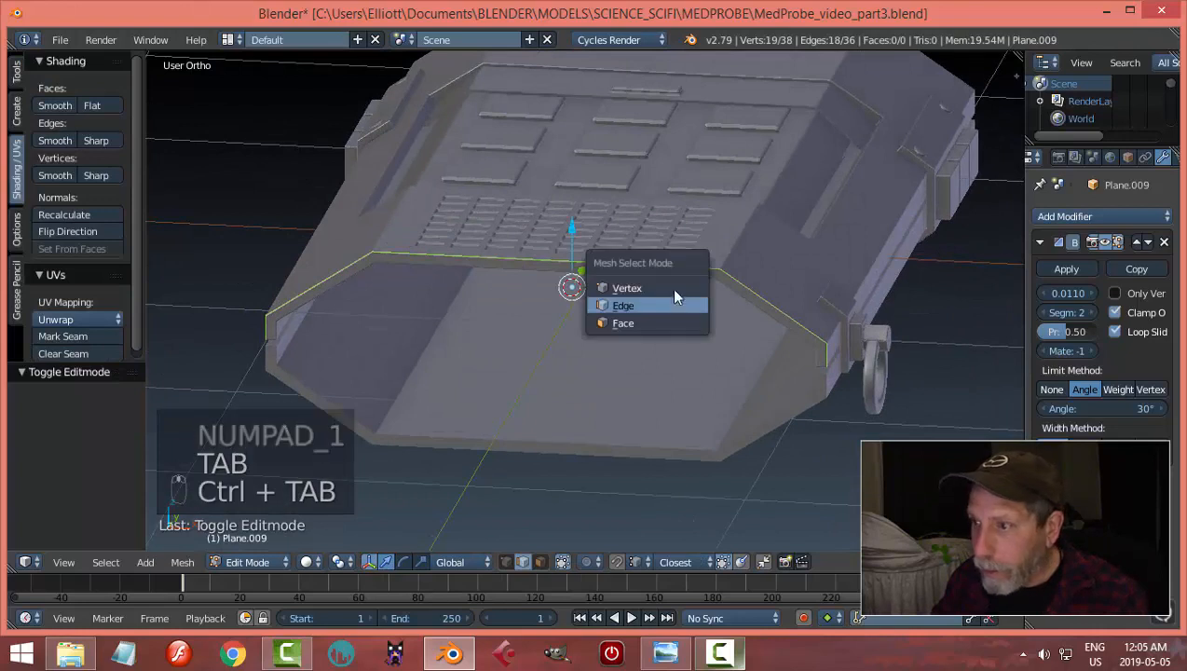
{"action": "left_click", "coordinate": [676, 296]}
{"action": "right_click", "coordinate": [319, 282]}
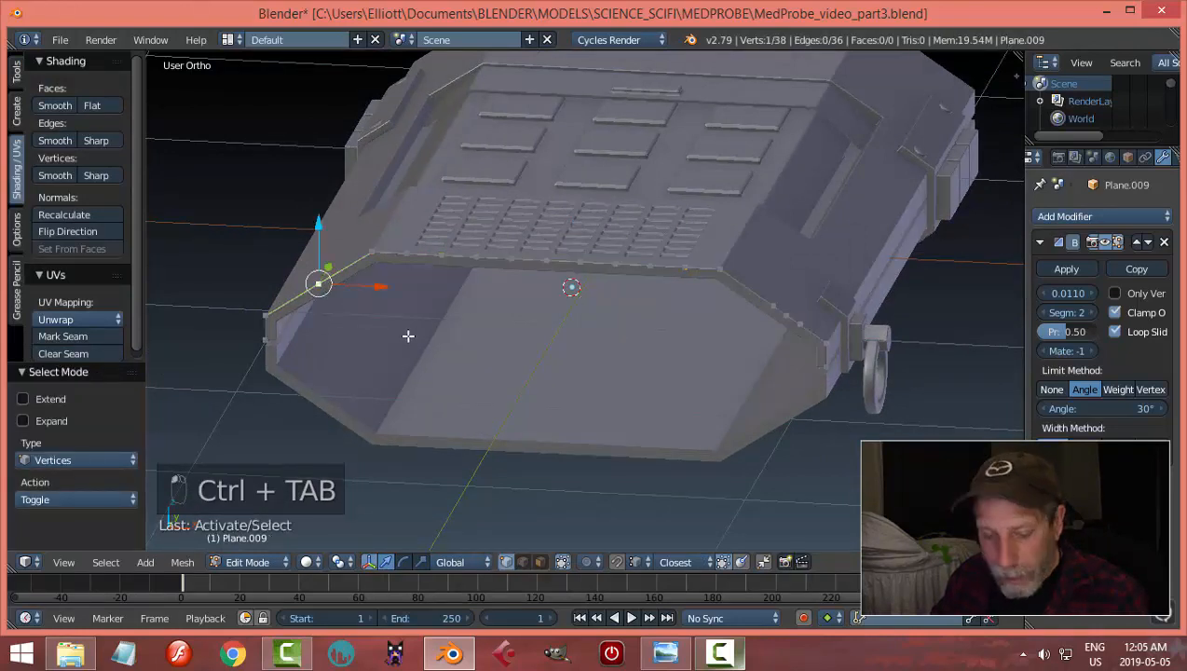
{"action": "key", "text": "x"}
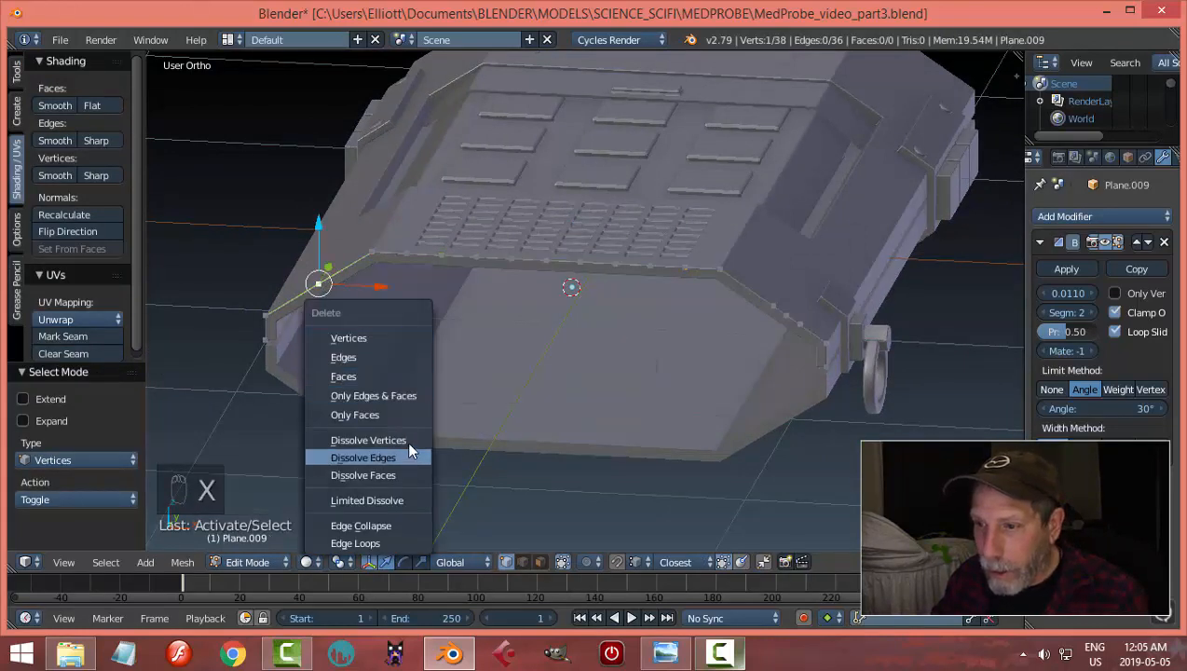
{"action": "left_click", "coordinate": [407, 445]}
Step: Dissolve the row of vertices between the two corners of the outline's flat upper edge
{"action": "right_click", "coordinate": [411, 252]}
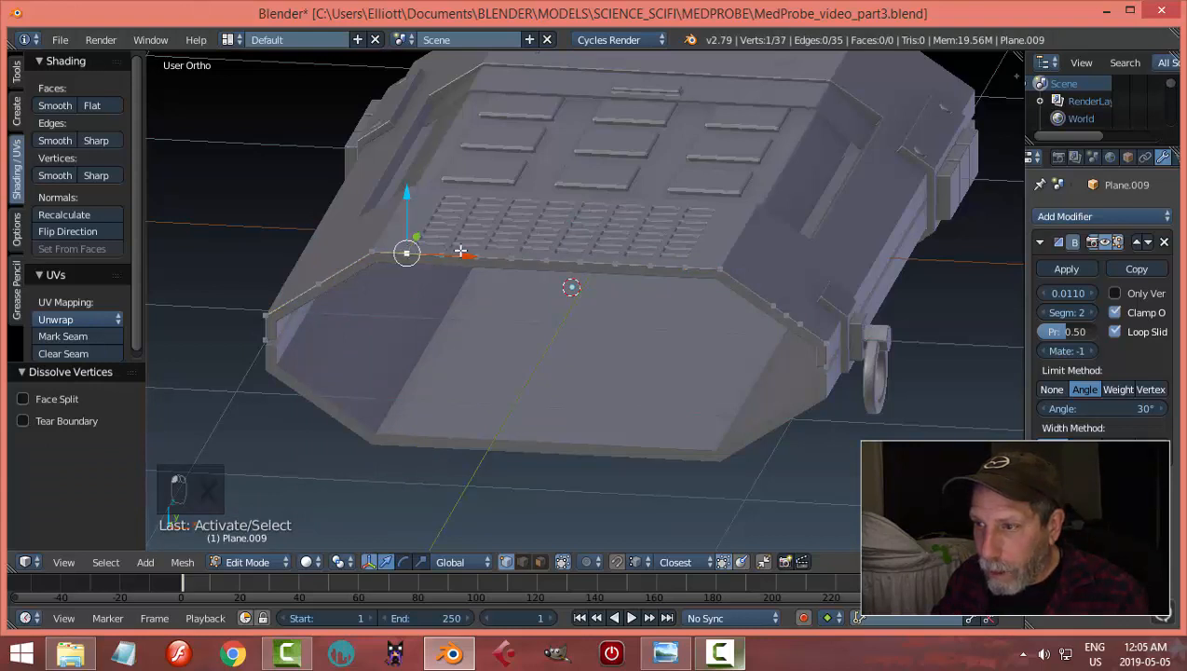
{"action": "key", "text": "a"}
{"action": "key", "text": "b"}
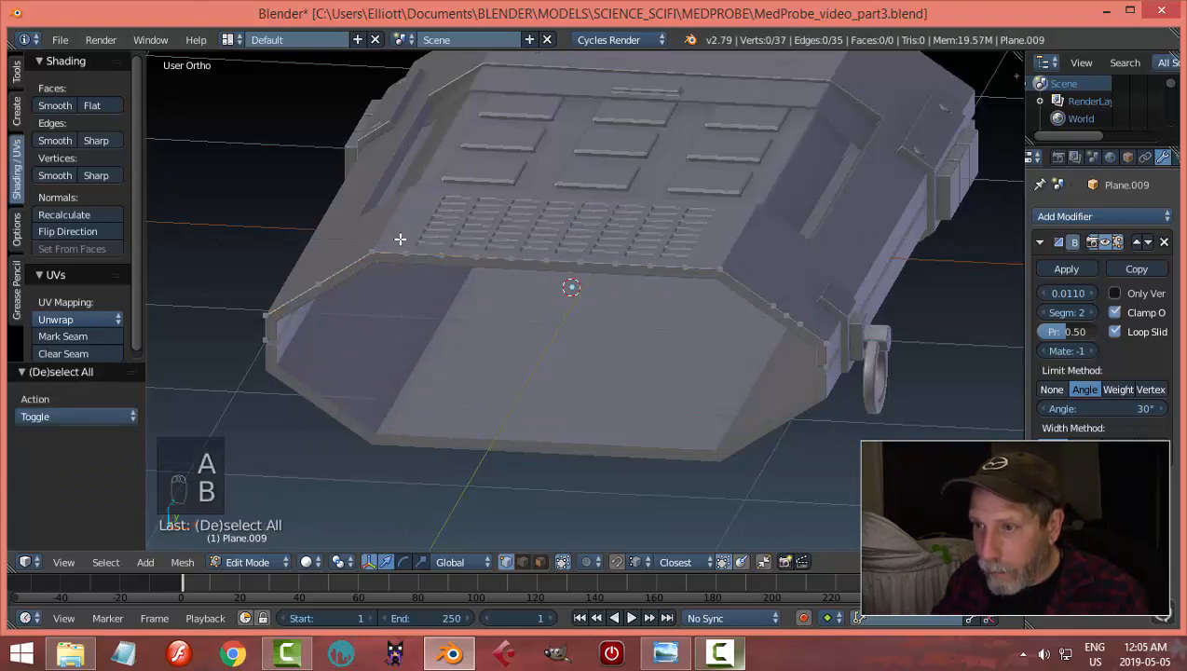
{"action": "left_click_drag", "start_coordinate": [400, 239], "coordinate": [691, 291]}
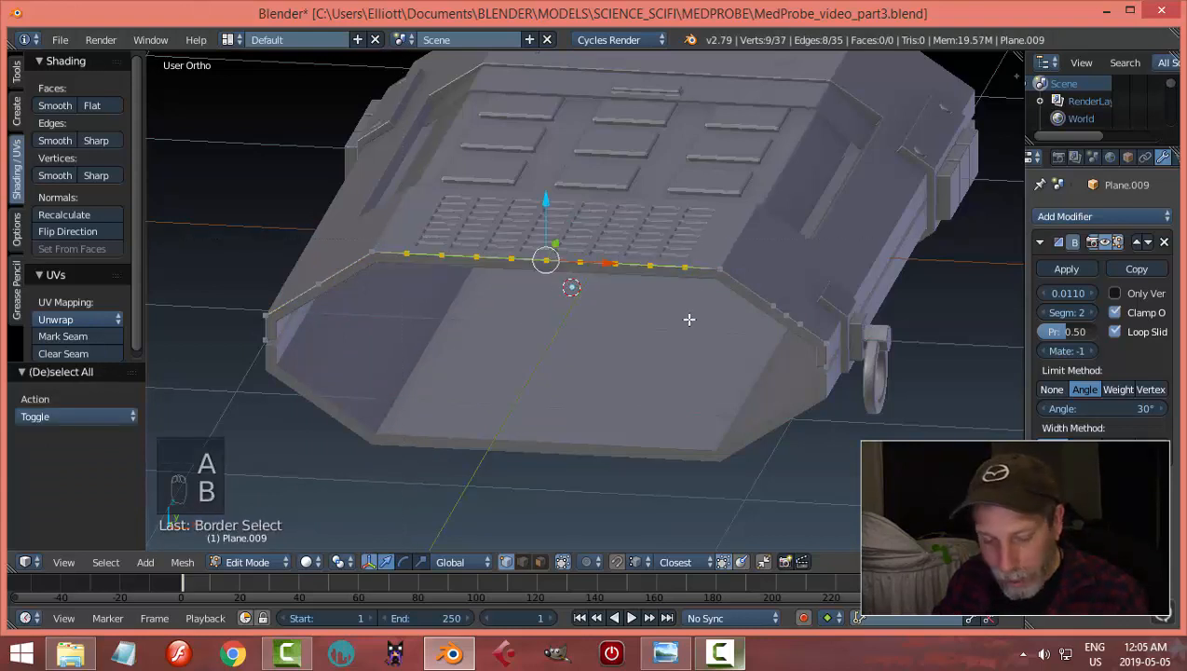
{"action": "key", "text": "x"}
{"action": "left_click", "coordinate": [689, 319]}
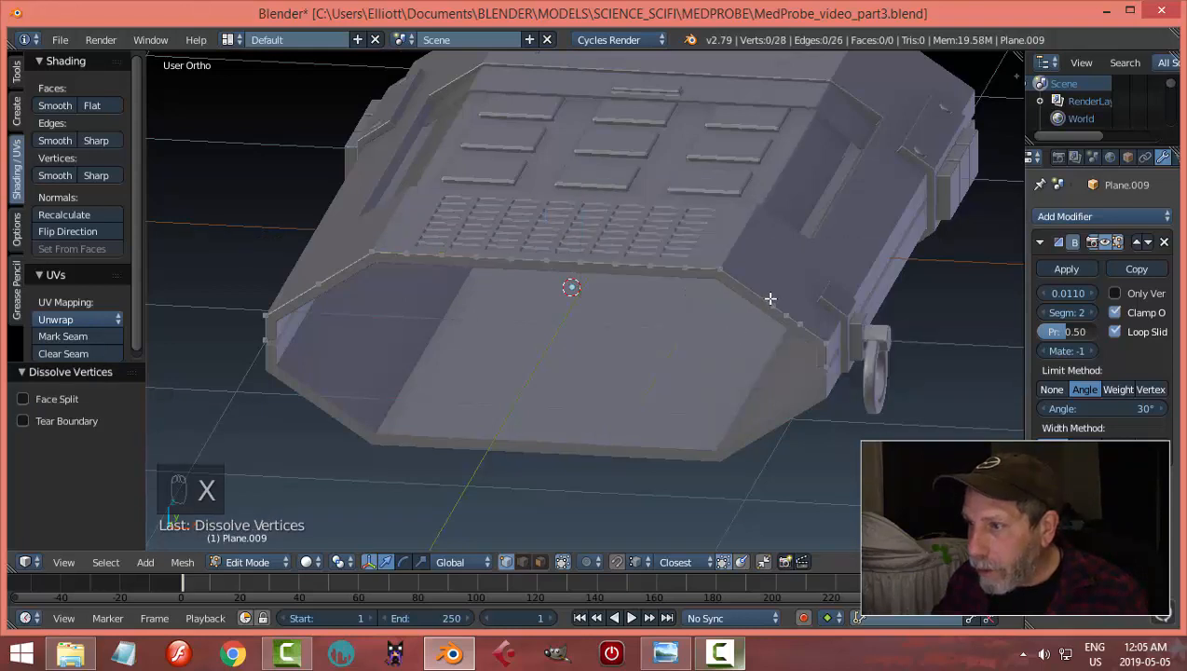
Step: Dissolve the overlapping second row of vertices between the corners of the flat upper edge
{"action": "key", "text": "b"}
{"action": "left_click_drag", "start_coordinate": [398, 244], "coordinate": [689, 300]}
{"action": "middle_click_drag", "start_coordinate": [689, 300], "coordinate": [695, 330]}
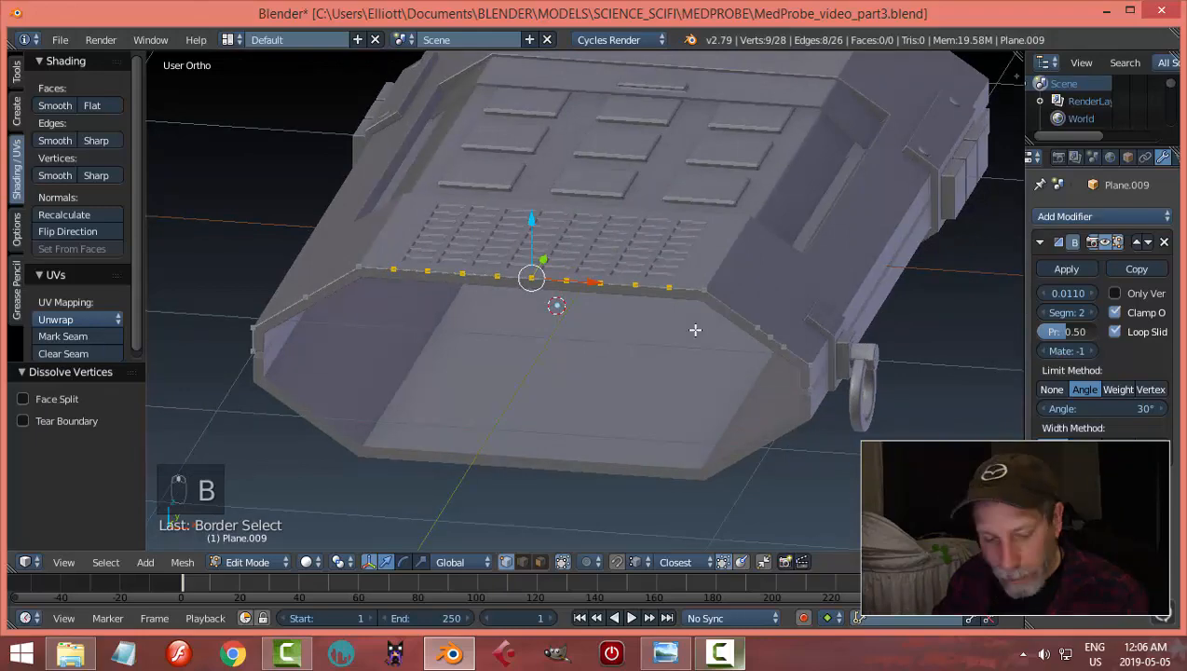
{"action": "key", "text": "x"}
{"action": "left_click", "coordinate": [651, 327]}
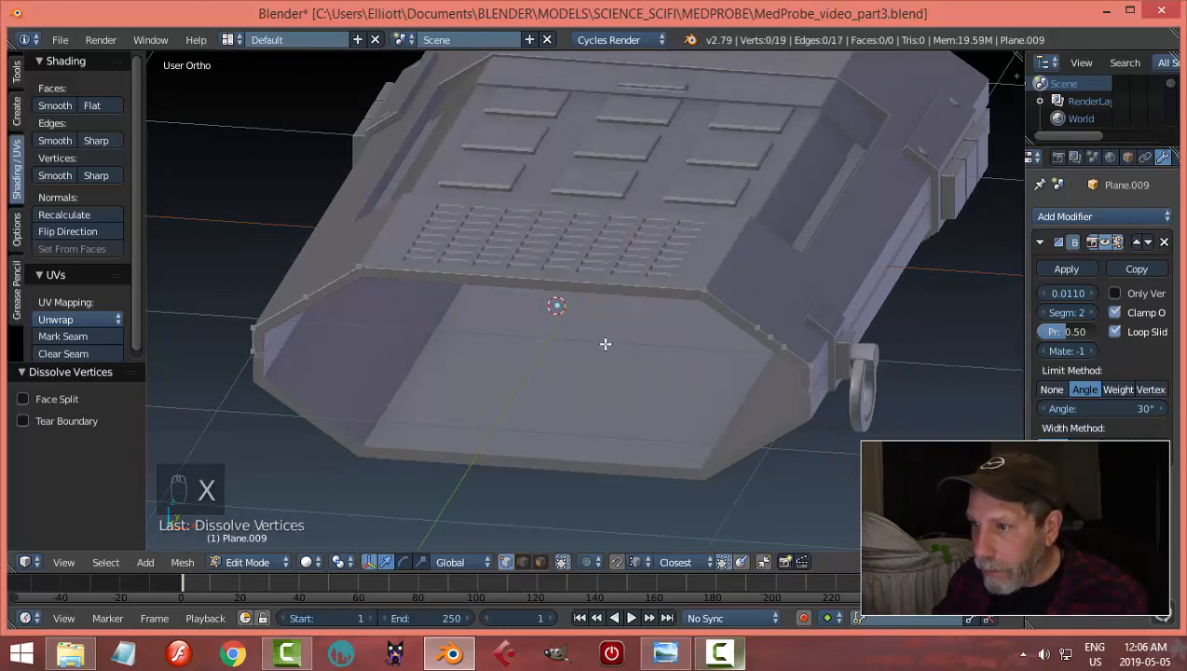
Step: Dissolve the first set of extra vertices along the outline's slope on the ring side
{"action": "mouse_move", "coordinate": [606, 343]}
{"action": "middle_mouse_down"}
{"action": "mouse_move", "coordinate": [615, 298]}
{"action": "mouse_move", "coordinate": [618, 329]}
{"action": "middle_mouse_up"}
{"action": "key", "text": "a"}
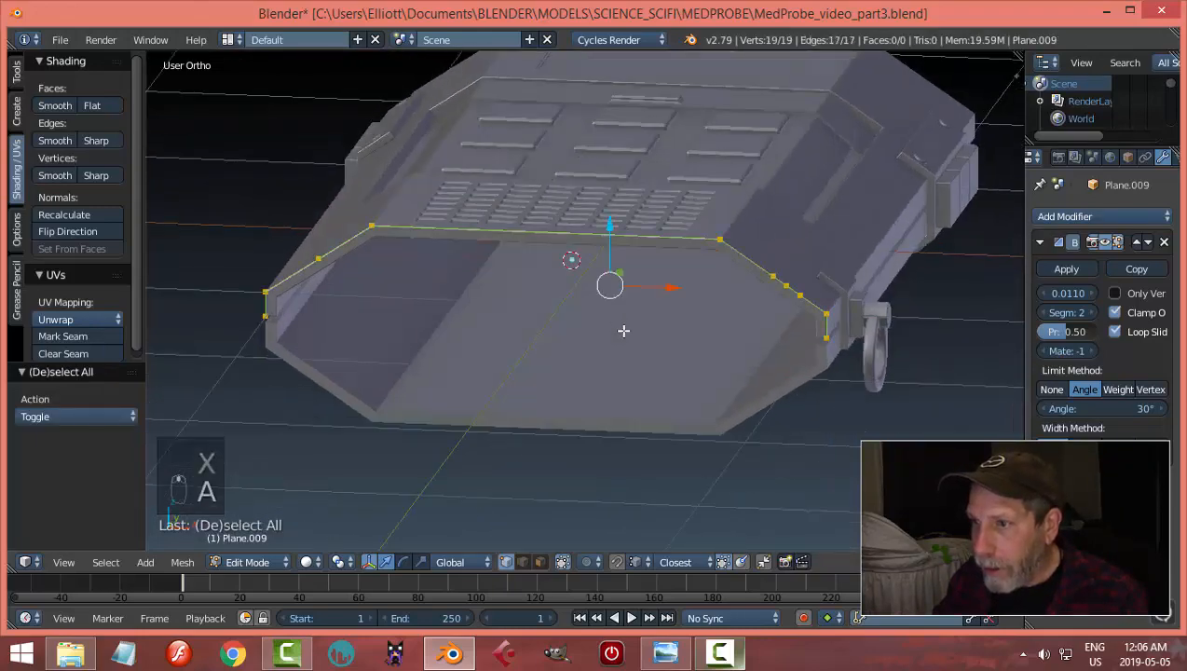
{"action": "right_click", "coordinate": [772, 275]}
{"action": "scroll", "coordinate": [807, 325], "scroll_direction": "up", "scroll_amount": 3}
{"action": "right_click", "coordinate": [891, 292], "text": "shift"}
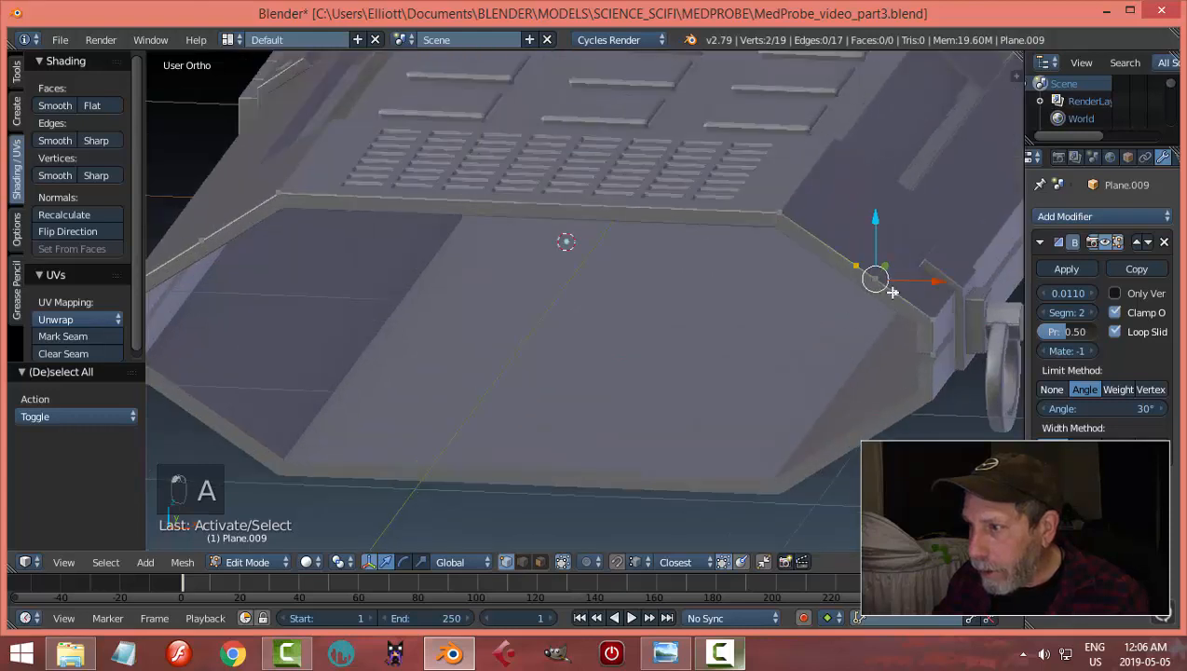
{"action": "key", "text": "x"}
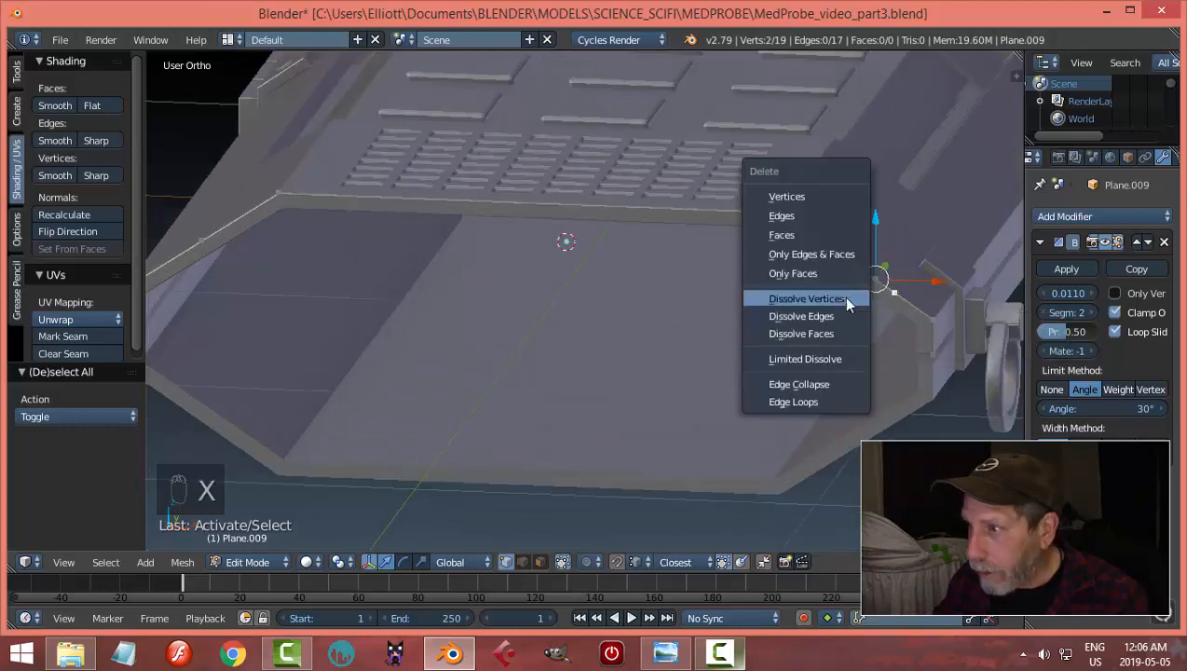
{"action": "left_click", "coordinate": [847, 299]}
{"action": "key", "text": "ctrl+z"}
{"action": "key", "text": "x"}
{"action": "left_click", "coordinate": [871, 276]}
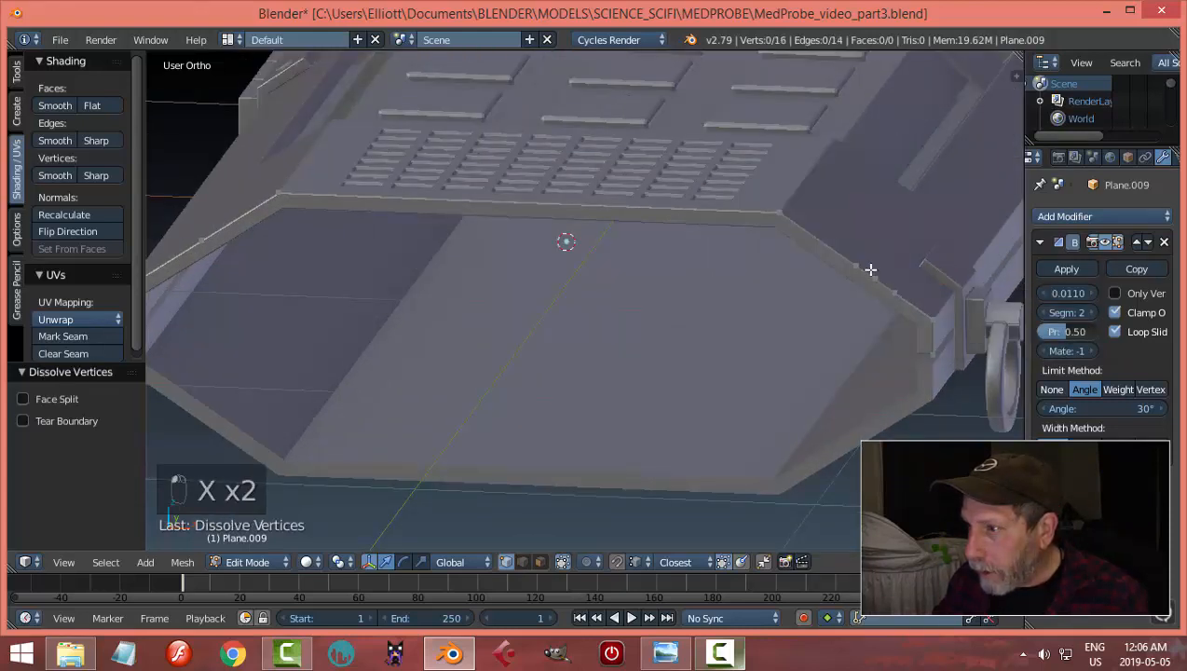
Step: Dissolve the three remaining overlapping vertices on the ring-side slope one by one
{"action": "right_click", "coordinate": [856, 263]}
{"action": "key", "text": "x"}
{"action": "left_click", "coordinate": [854, 258]}
{"action": "right_click", "coordinate": [894, 293]}
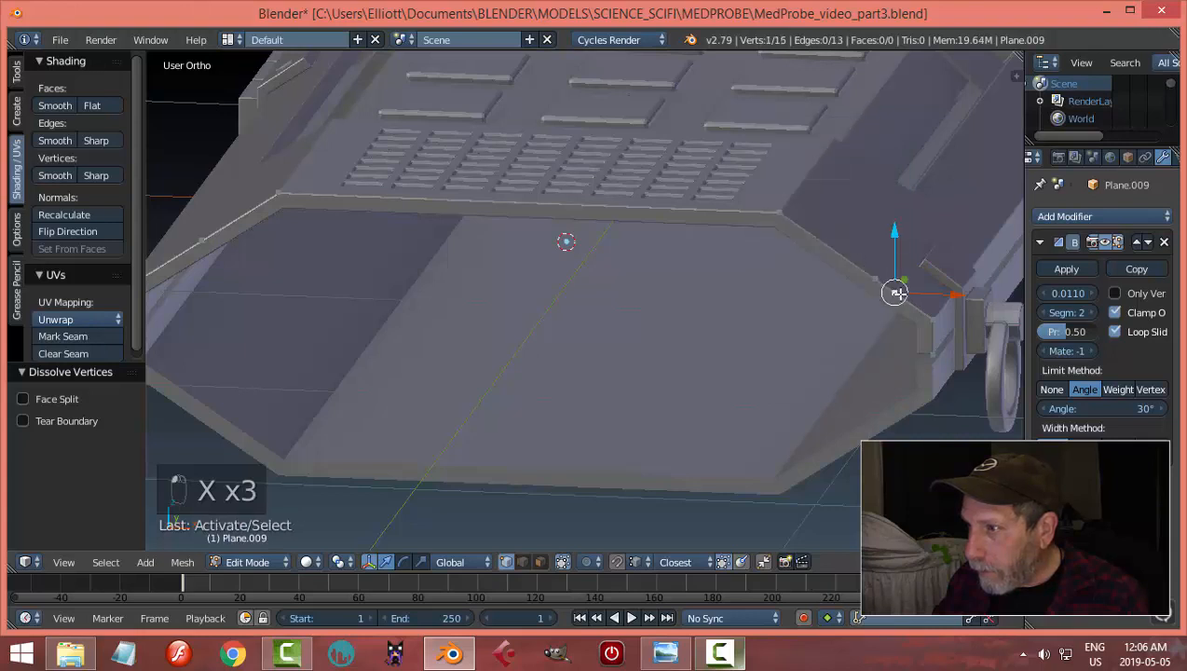
{"action": "key", "text": "x"}
{"action": "left_click", "coordinate": [892, 292]}
{"action": "right_click", "coordinate": [873, 277]}
{"action": "key", "text": "x"}
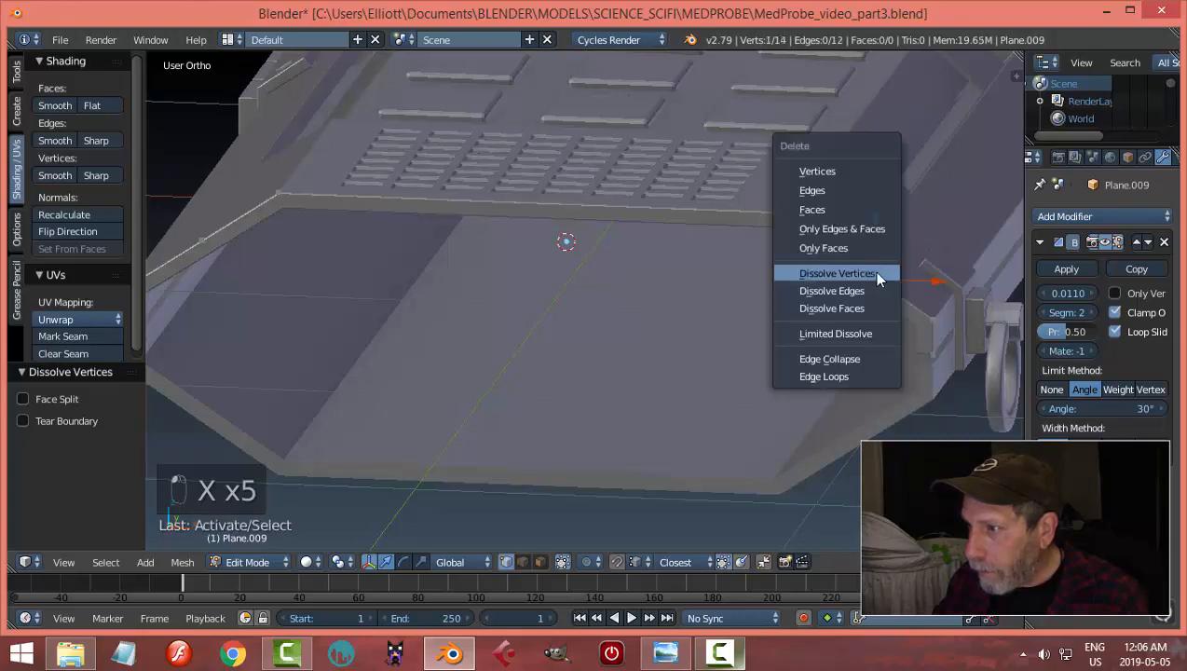
{"action": "left_click", "coordinate": [876, 279]}
Step: Dissolve the leftover mid-edge vertex on the slope opposite the ring and select the whole outline
{"action": "key", "text": "a"}
{"action": "scroll", "coordinate": [757, 310], "scroll_direction": "down", "scroll_amount": 2}
{"action": "mouse_move", "coordinate": [686, 311]}
{"action": "middle_mouse_down"}
{"action": "mouse_move", "coordinate": [694, 305]}
{"action": "mouse_move", "coordinate": [682, 302]}
{"action": "middle_mouse_up"}
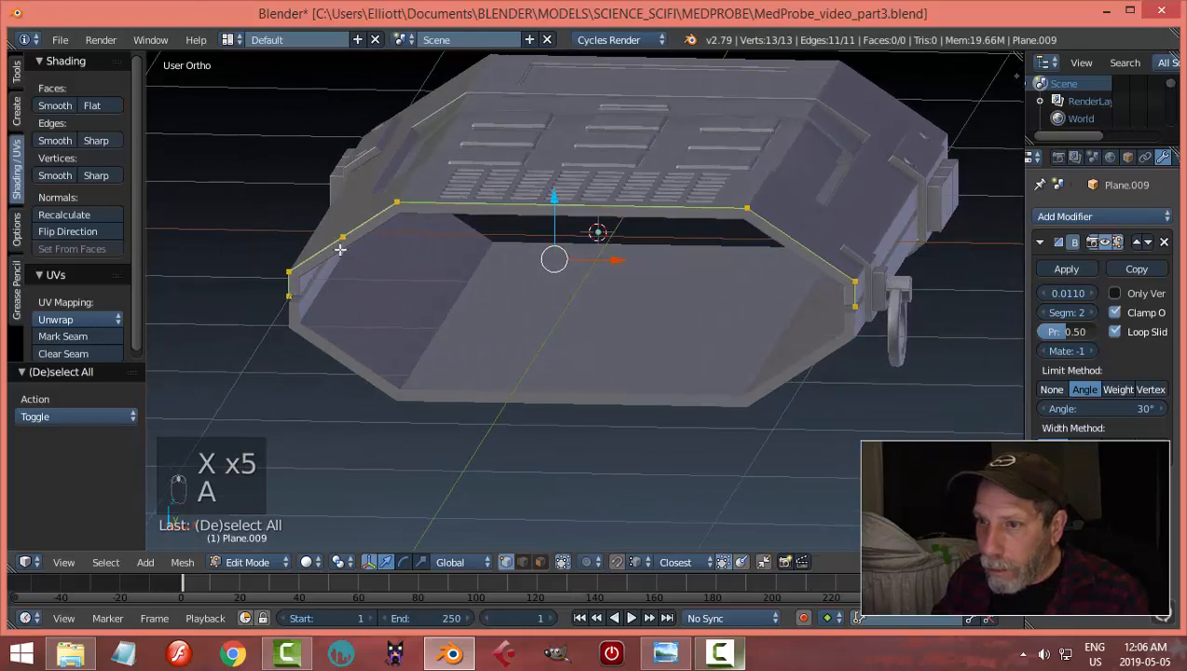
{"action": "right_click", "coordinate": [342, 236]}
{"action": "key", "text": "x"}
{"action": "left_click", "coordinate": [337, 233]}
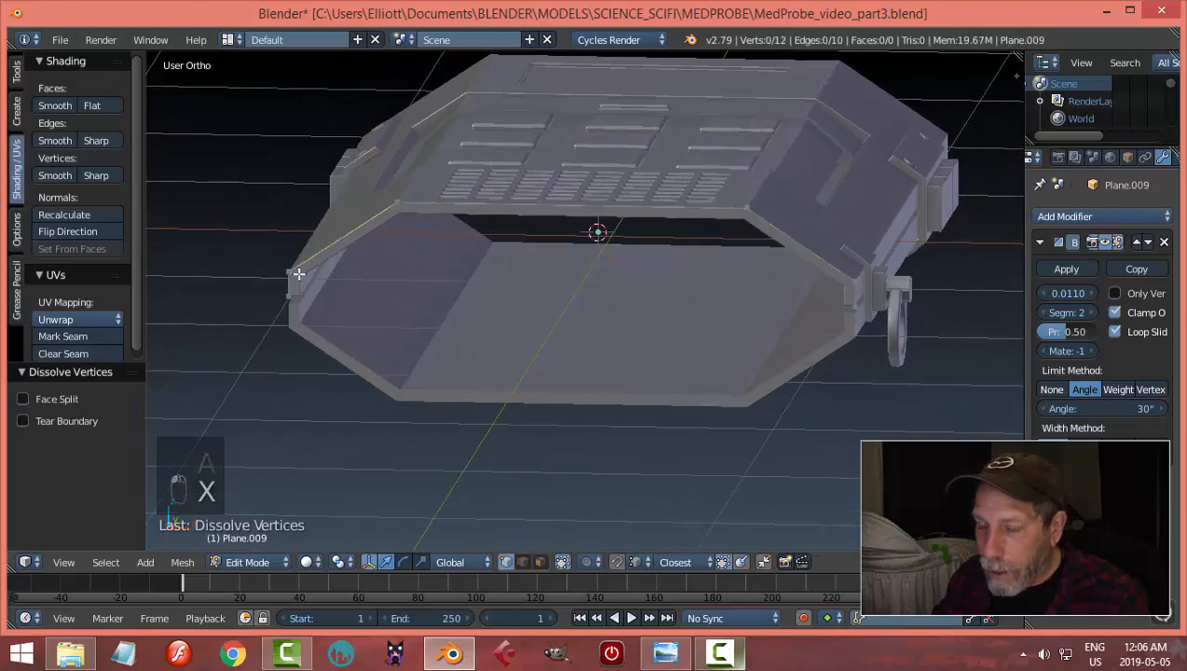
{"action": "key", "text": "a"}
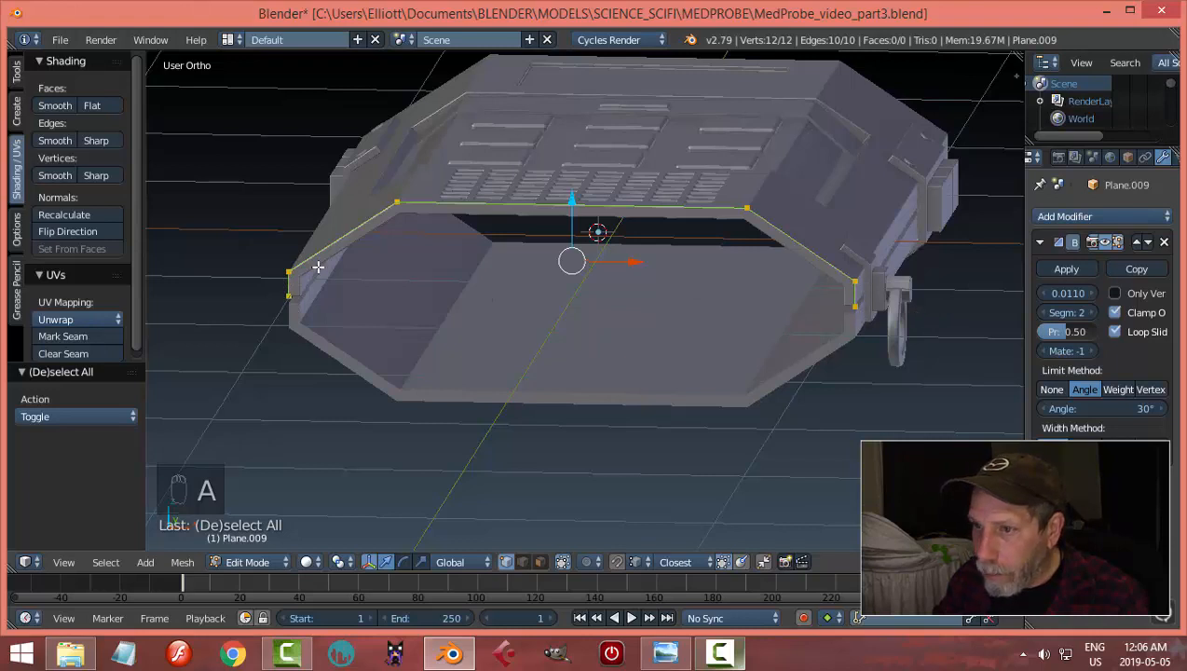
Step: Duplicate the selected upper outline in front view and rotate the copy 180° about the global Y axis
{"action": "middle_click_drag", "start_coordinate": [763, 335], "coordinate": [772, 333]}
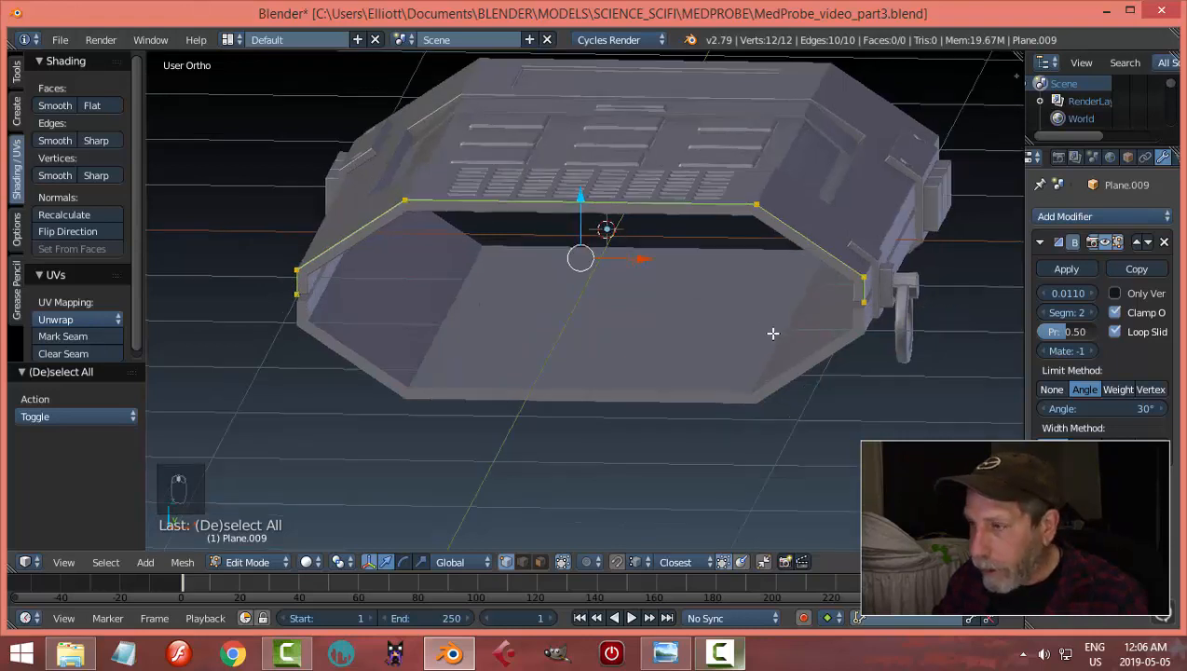
{"action": "key", "text": "KP_1"}
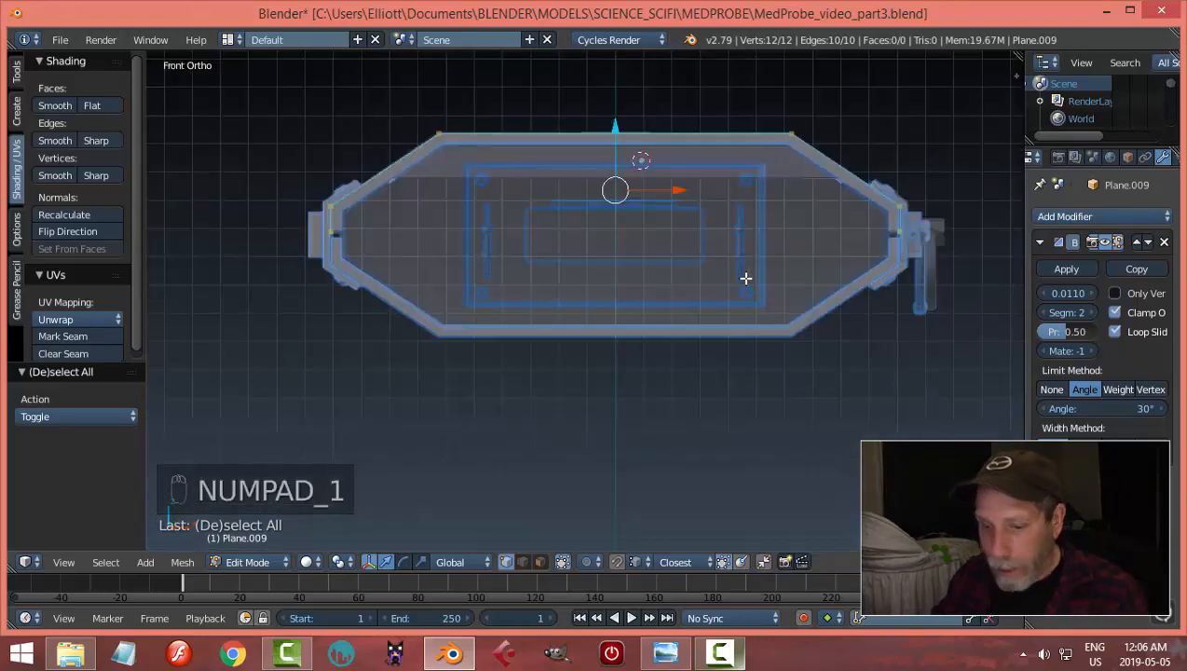
{"action": "key", "text": "shift+d"}
{"action": "type", "text": "r"}
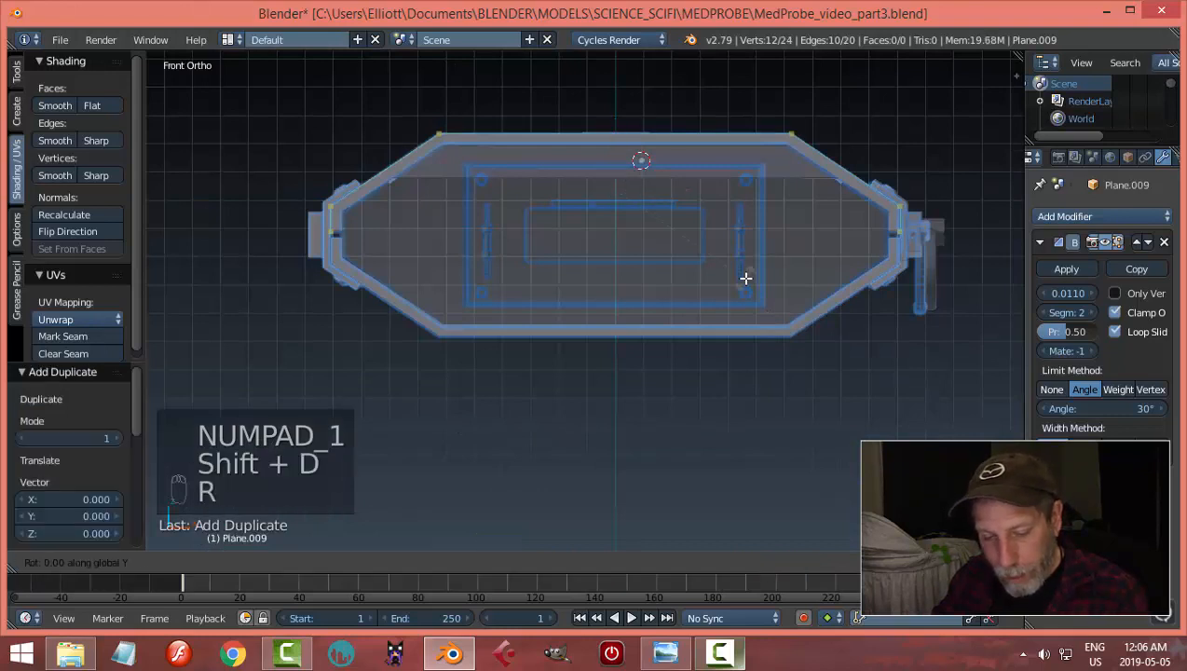
{"action": "type", "text": "180"}
{"action": "key", "text": "Return"}
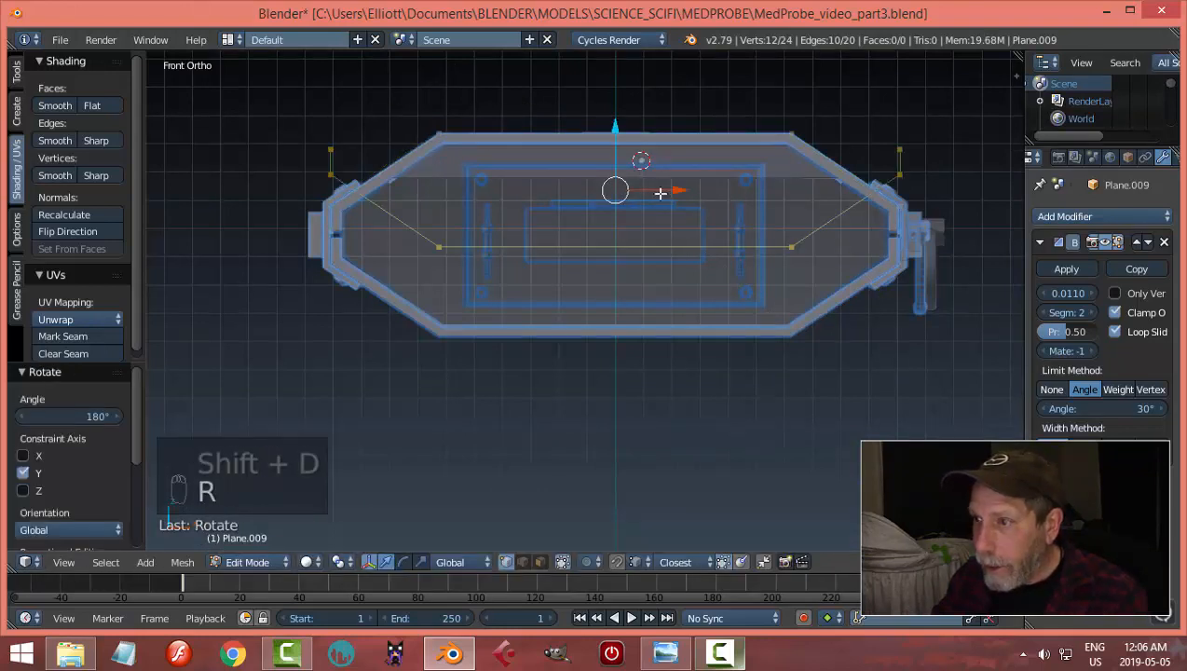
Step: Move the rotated copy down about 0.313 along Z so it follows the casing's lower edge
{"action": "left_click_drag", "start_coordinate": [614, 130], "coordinate": [623, 222]}
{"action": "scroll", "coordinate": [736, 267], "scroll_direction": "up", "scroll_amount": 2}
{"action": "middle_click_drag", "start_coordinate": [773, 273], "coordinate": [713, 278], "text": "shift"}
{"action": "middle_click_drag", "start_coordinate": [891, 280], "coordinate": [745, 292], "text": "shift"}
{"action": "scroll", "coordinate": [752, 293], "scroll_direction": "up", "scroll_amount": 1}
{"action": "middle_click_drag", "start_coordinate": [844, 281], "coordinate": [720, 285], "text": "shift"}
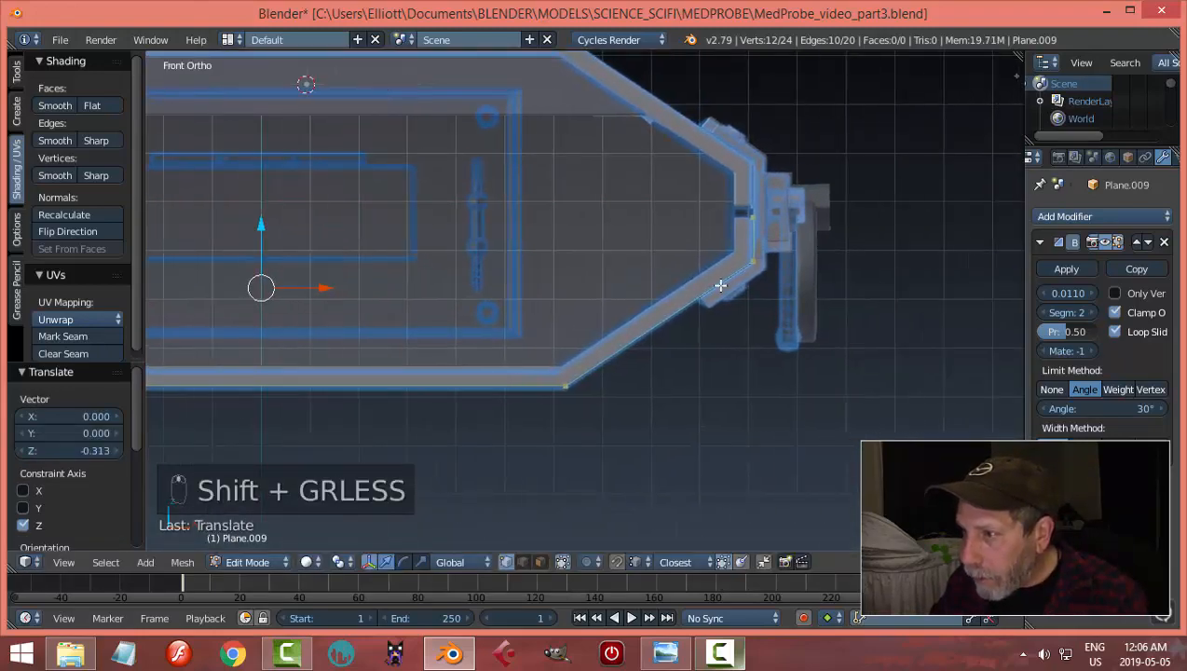
{"action": "scroll", "coordinate": [722, 288], "scroll_direction": "up", "scroll_amount": 2}
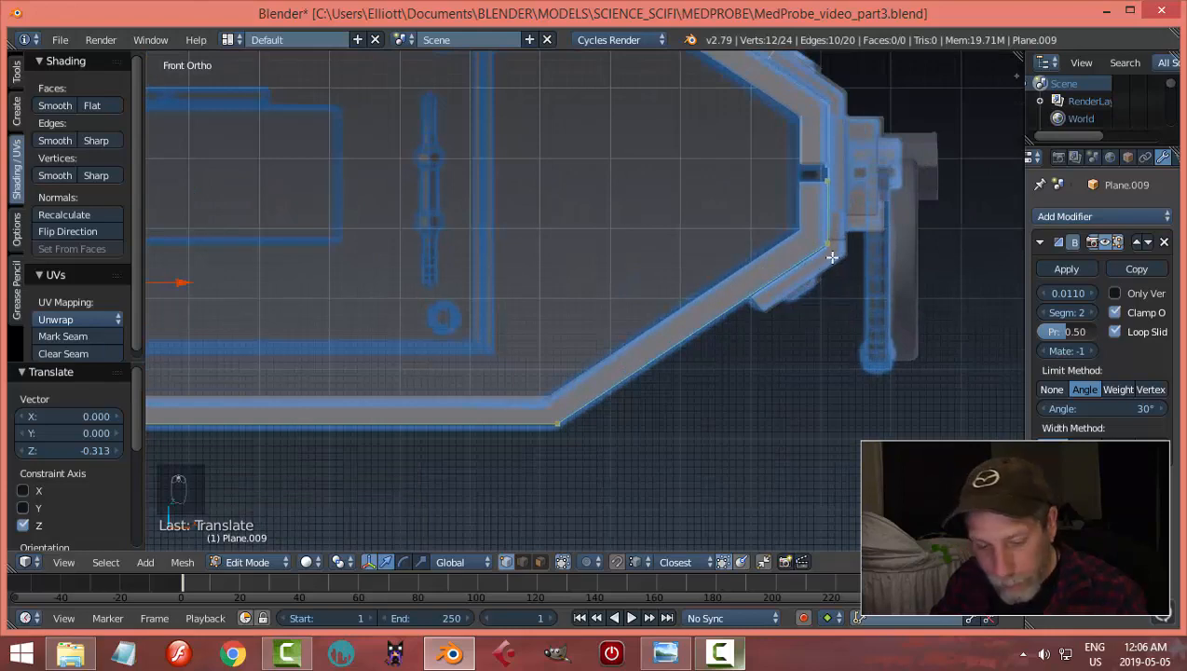
Step: Merge the first two vertices at the gap on the ring side at their center and dissolve the merged vertex
{"action": "key", "text": "a"}
{"action": "key", "text": "b"}
{"action": "left_click_drag", "start_coordinate": [792, 131], "coordinate": [836, 185]}
{"action": "middle_click_drag", "start_coordinate": [820, 169], "coordinate": [771, 265]}
{"action": "key", "text": "alt+m"}
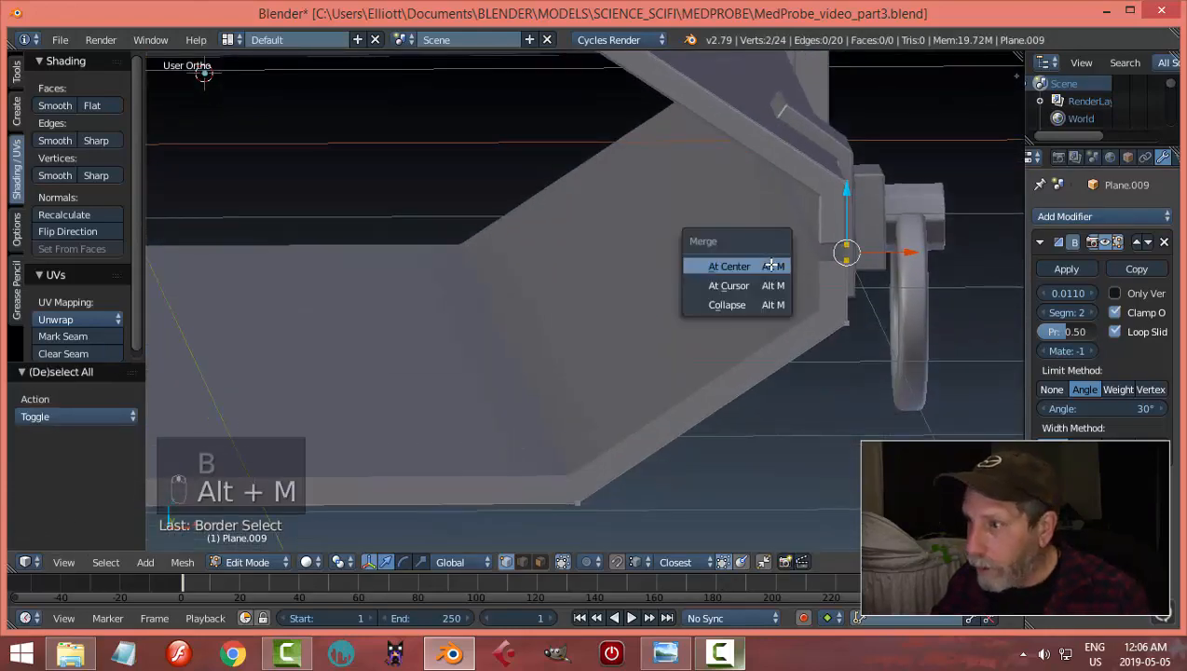
{"action": "left_click", "coordinate": [770, 264]}
{"action": "key", "text": "x"}
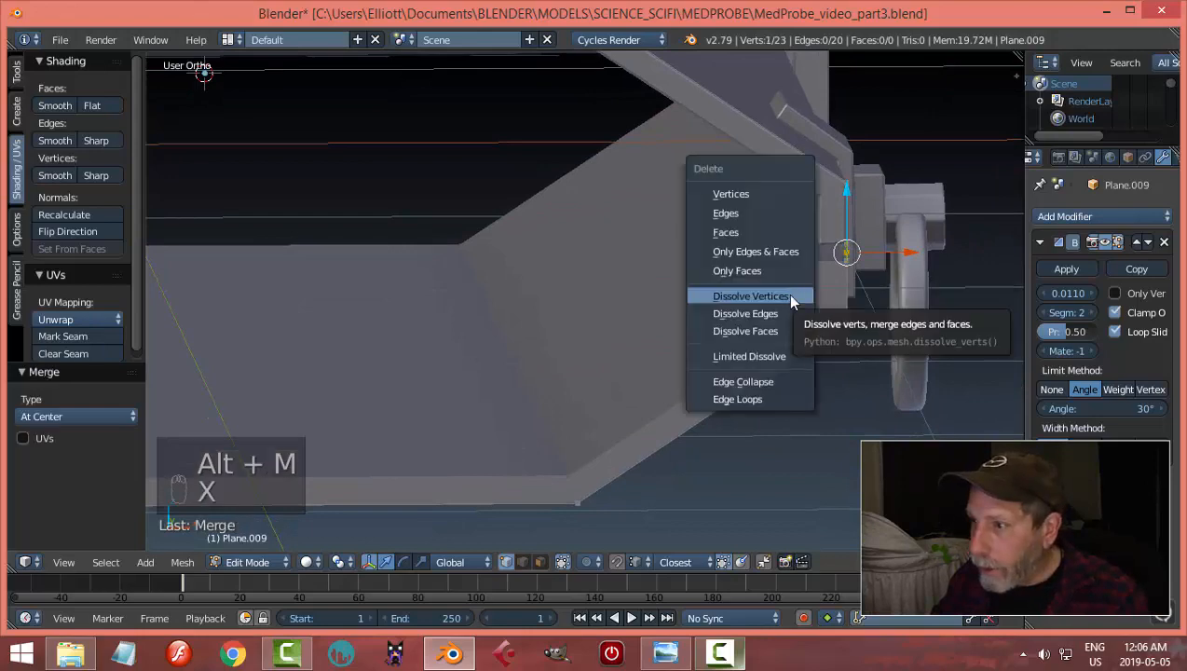
{"action": "left_click", "coordinate": [793, 294]}
Step: Merge the remaining pair of gap vertices on the ring side at center, dissolve the result, and select the whole outline
{"action": "scroll", "coordinate": [801, 294], "scroll_direction": "down", "scroll_amount": 3}
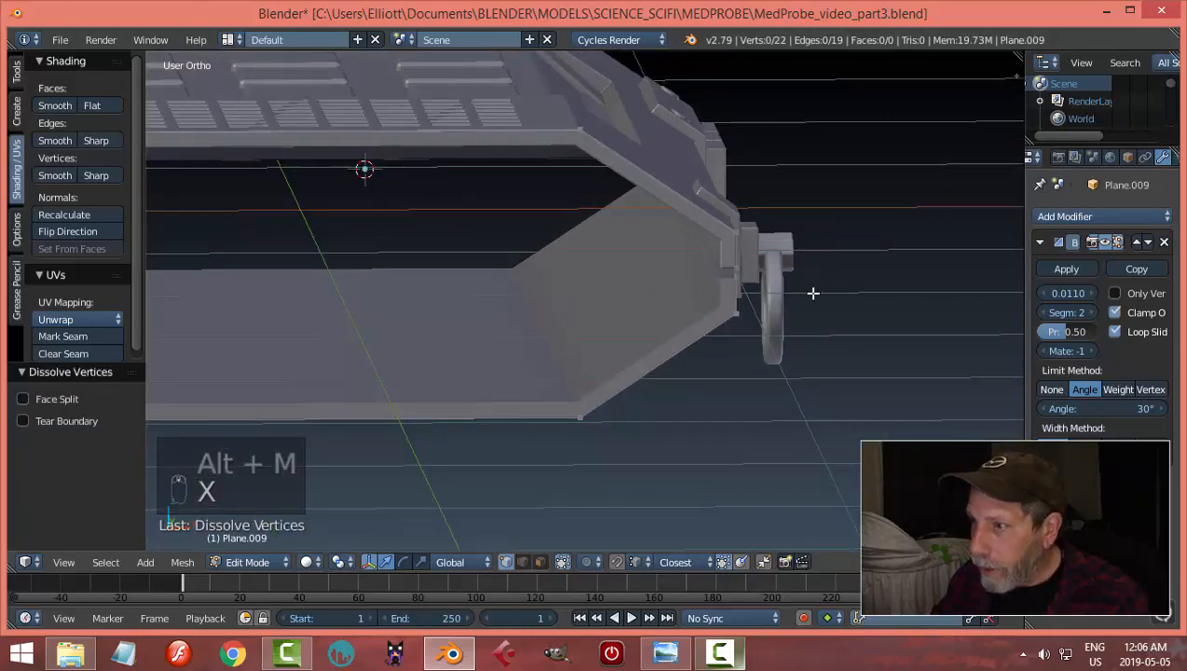
{"action": "scroll", "coordinate": [812, 292], "scroll_direction": "up", "scroll_amount": 3}
{"action": "key", "text": "b"}
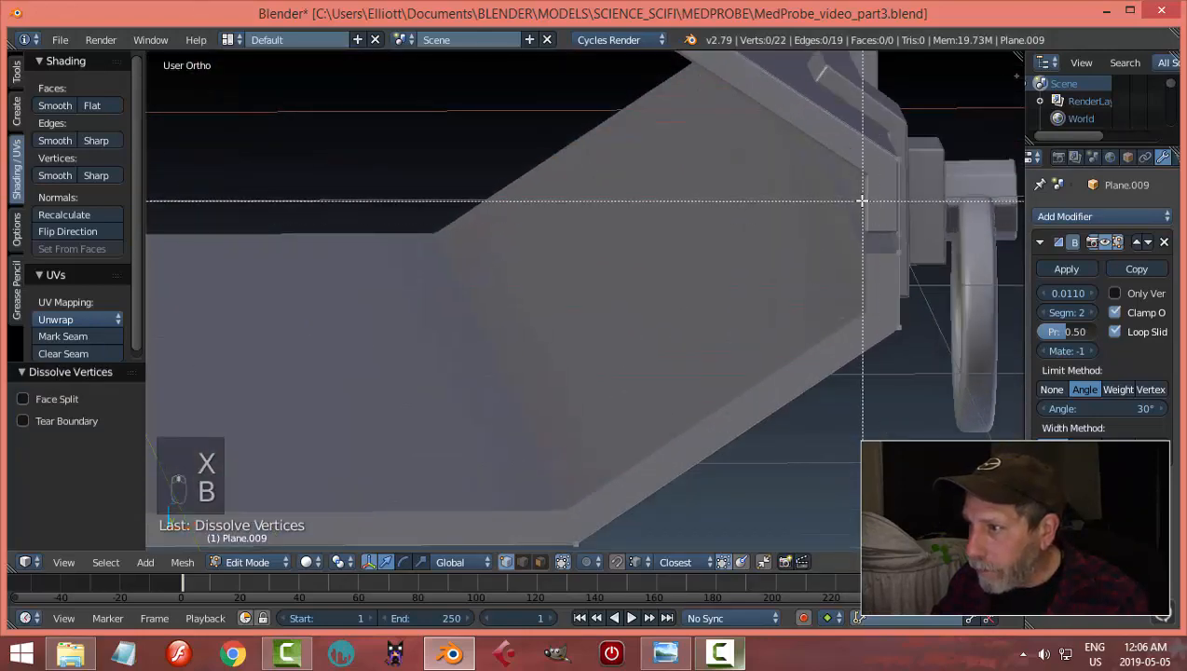
{"action": "left_click_drag", "start_coordinate": [863, 198], "coordinate": [929, 284]}
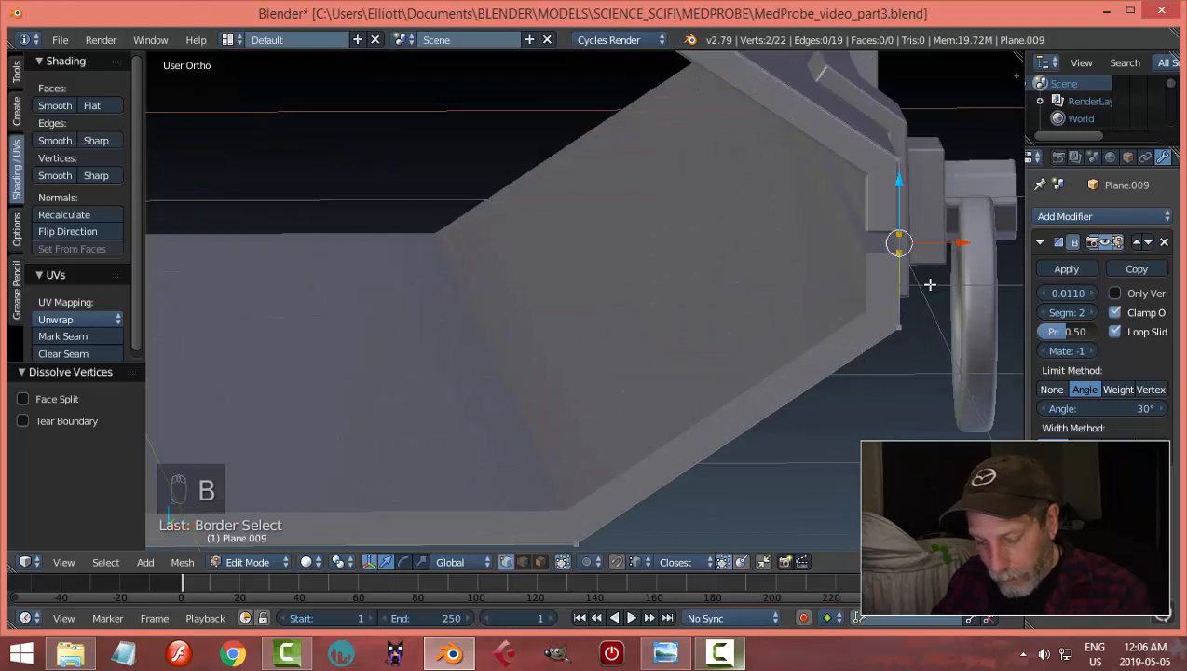
{"action": "key", "text": "alt+m"}
{"action": "left_click", "coordinate": [929, 285]}
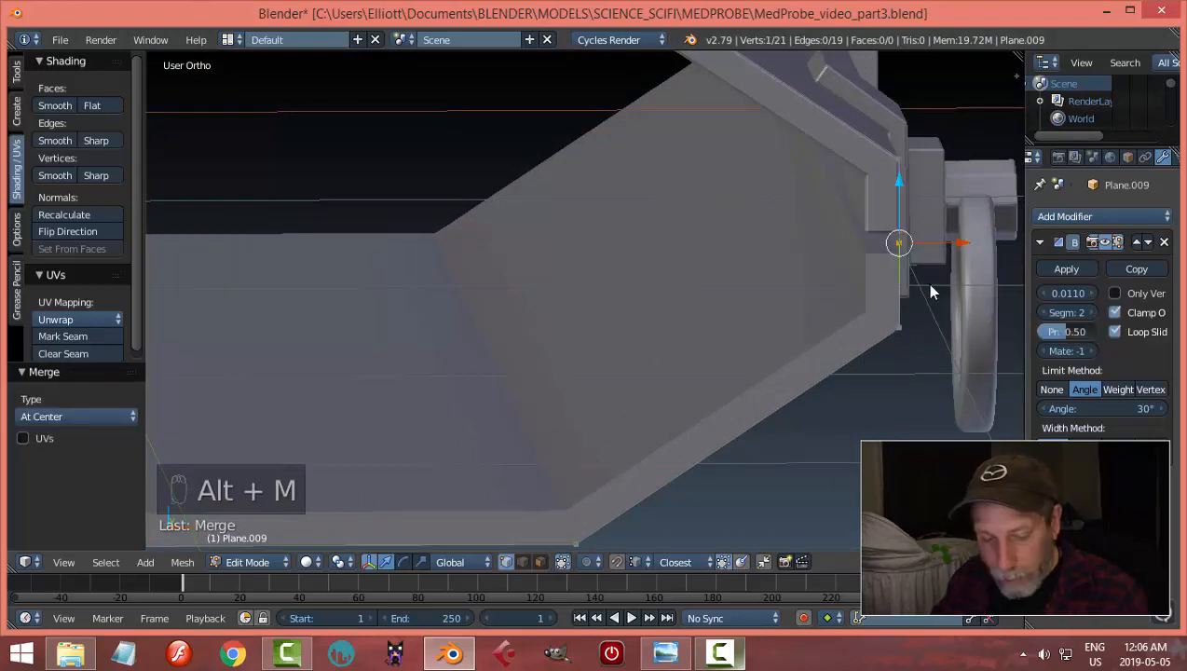
{"action": "key", "text": "a"}
{"action": "right_click", "coordinate": [900, 242]}
{"action": "key", "text": "x"}
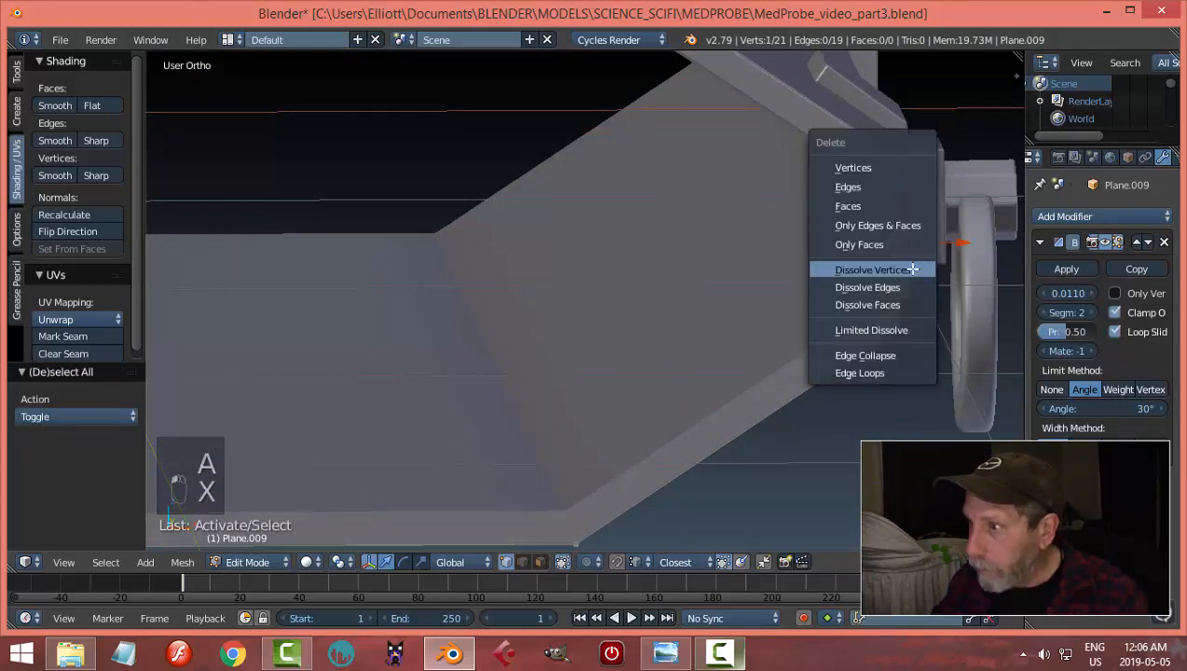
{"action": "left_click", "coordinate": [871, 269]}
{"action": "key", "text": "a"}
{"action": "scroll", "coordinate": [914, 279], "scroll_direction": "down", "scroll_amount": 3}
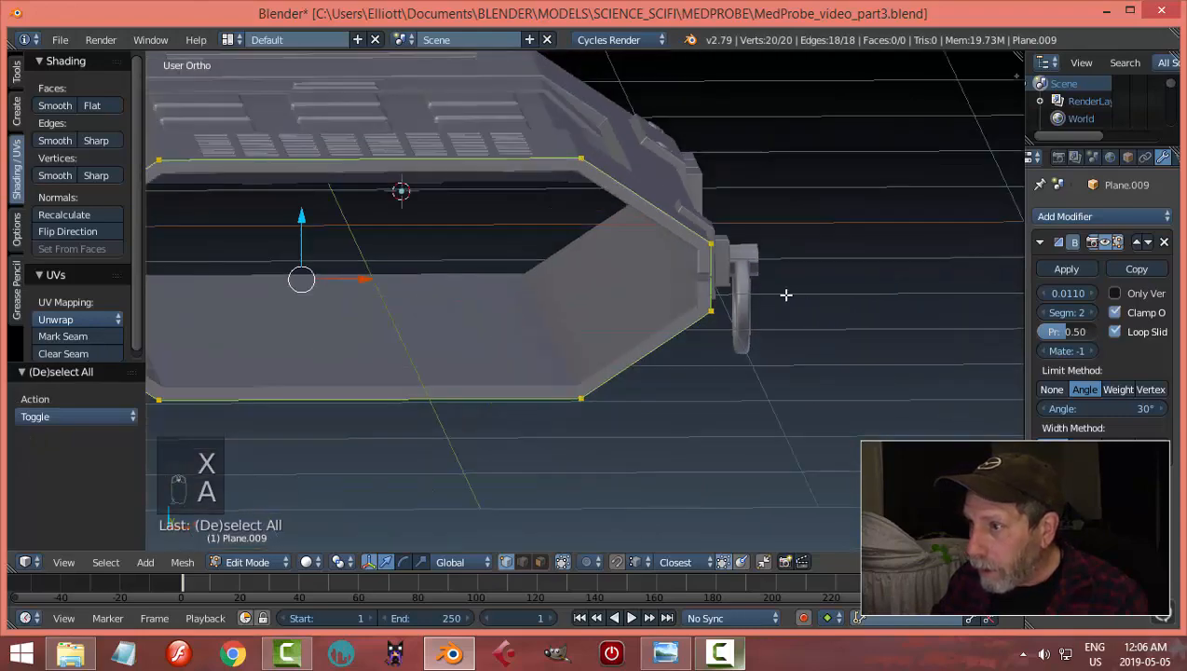
Step: Merge two vertices at the gap on the side opposite the ring at their center
{"action": "scroll", "coordinate": [785, 294], "scroll_direction": "up", "scroll_amount": 6}
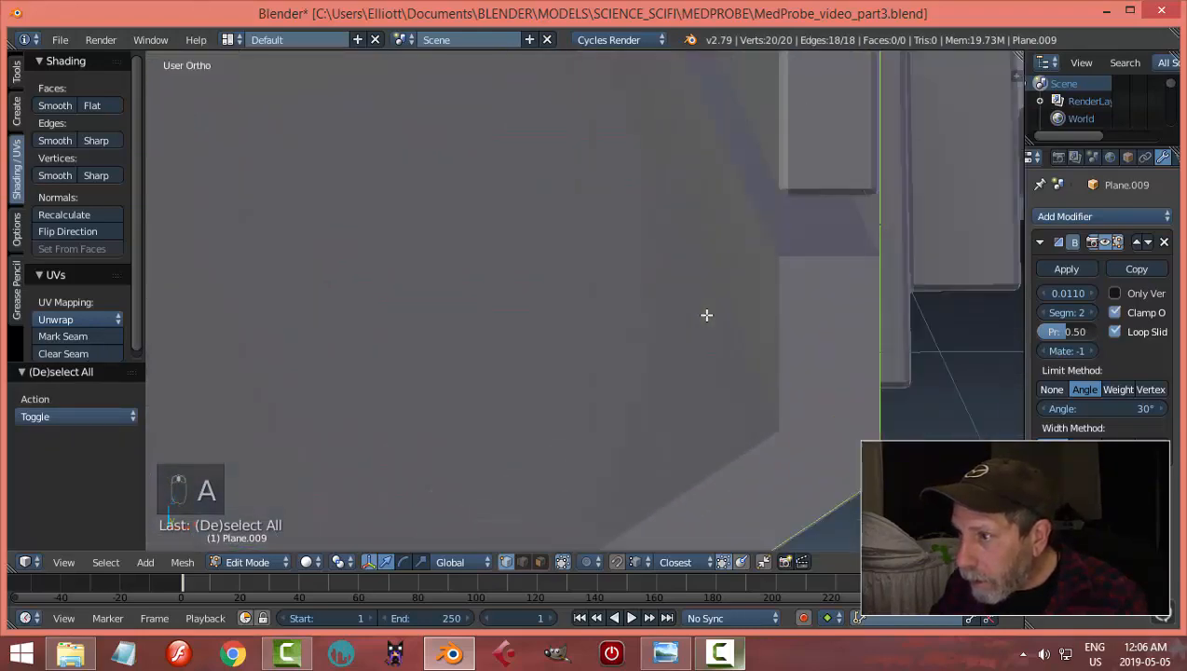
{"action": "scroll", "coordinate": [689, 314], "scroll_direction": "down", "scroll_amount": 8}
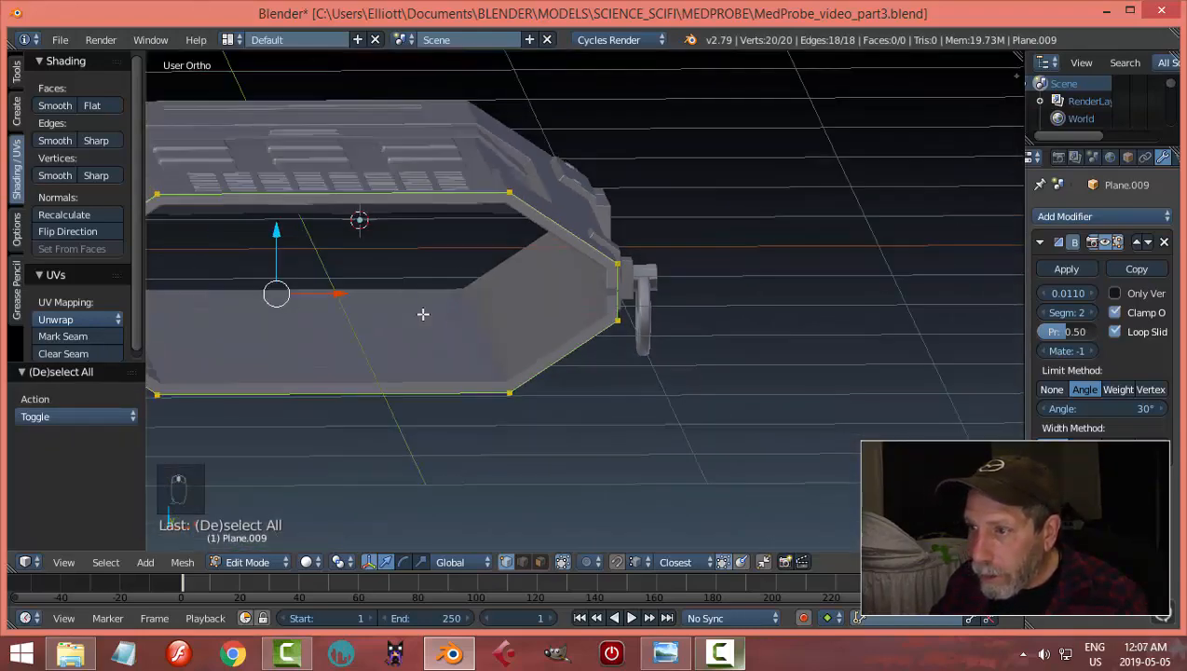
{"action": "middle_click_drag", "start_coordinate": [282, 338], "coordinate": [549, 318], "text": "shift"}
{"action": "middle_click_drag", "start_coordinate": [430, 322], "coordinate": [543, 311], "text": "shift"}
{"action": "key", "text": "a"}
{"action": "scroll", "coordinate": [465, 308], "scroll_direction": "up", "scroll_amount": 5}
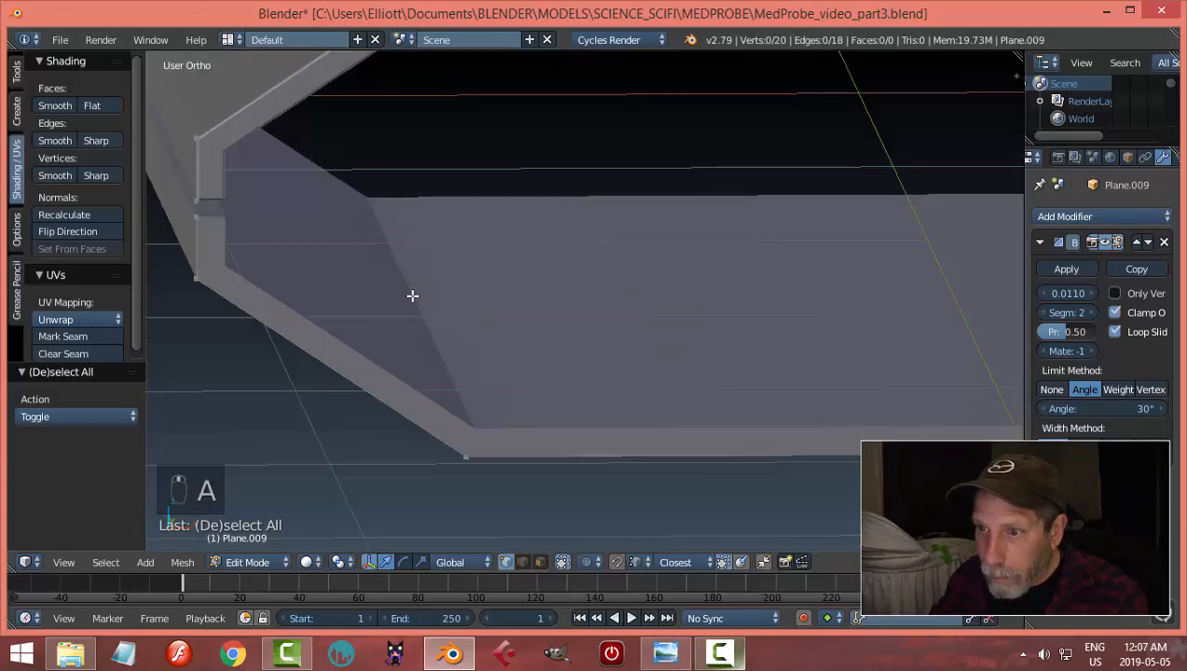
{"action": "key", "text": "b"}
{"action": "left_click_drag", "start_coordinate": [295, 201], "coordinate": [396, 246]}
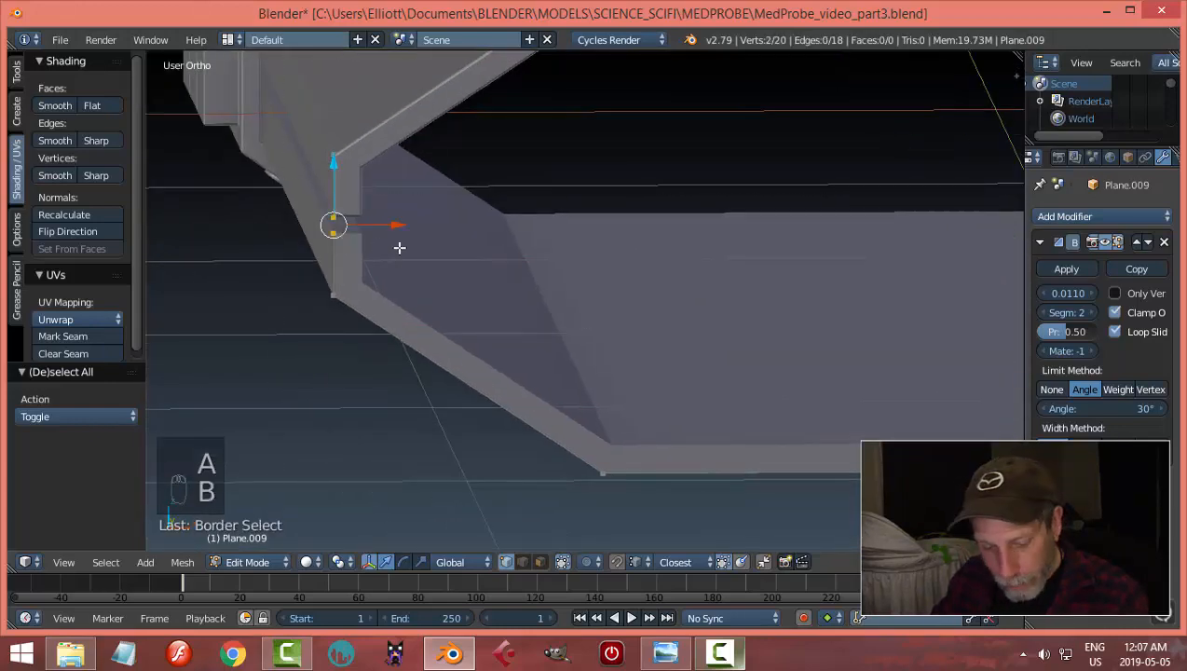
{"action": "key", "text": "alt+m"}
{"action": "left_click", "coordinate": [397, 246]}
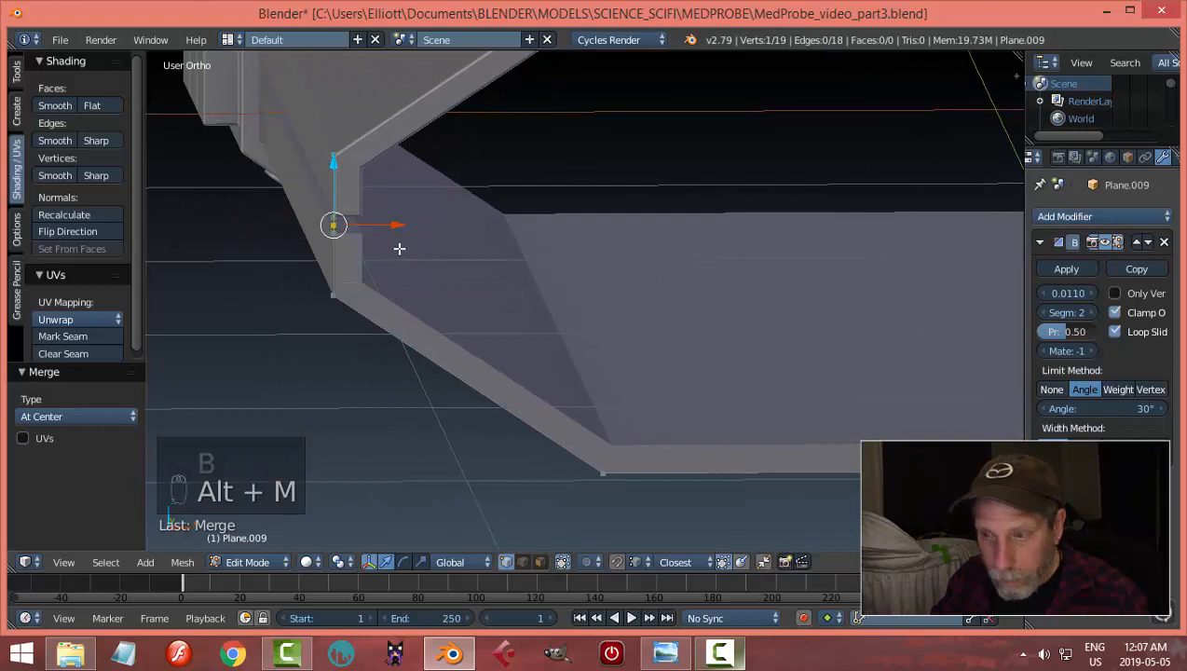
Step: Merge the three vertices at the gap opposite the ring into one at their center
{"action": "key", "text": "a"}
{"action": "key", "text": "b"}
{"action": "left_click_drag", "start_coordinate": [317, 203], "coordinate": [397, 251]}
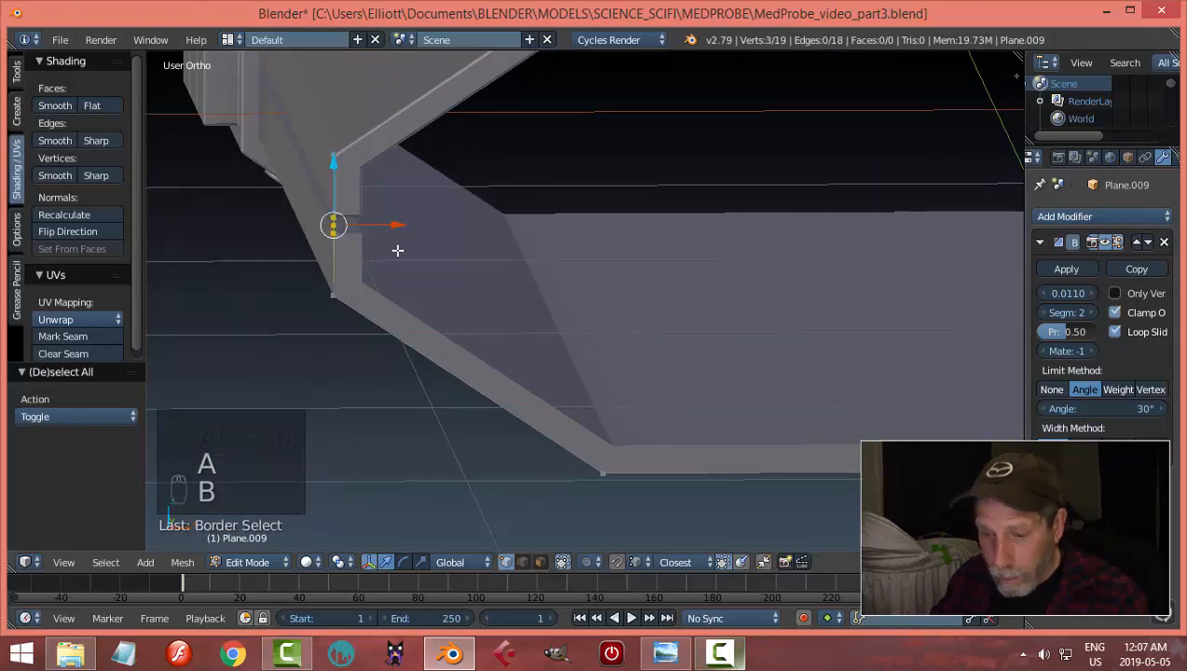
{"action": "key", "text": "alt+m"}
{"action": "left_click", "coordinate": [396, 250]}
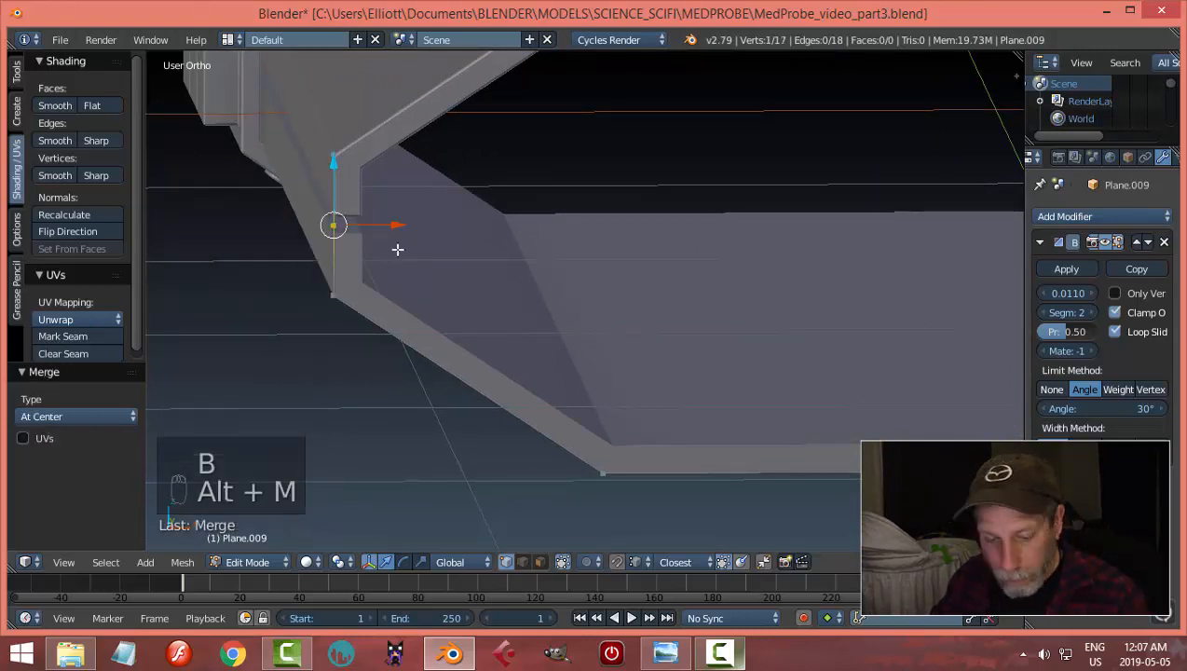
Step: Try repeatedly to dissolve the merged midpoint vertex on the short vertical edge opposite the ring
{"action": "key", "text": "x"}
{"action": "left_click", "coordinate": [398, 252]}
{"action": "key", "text": "a"}
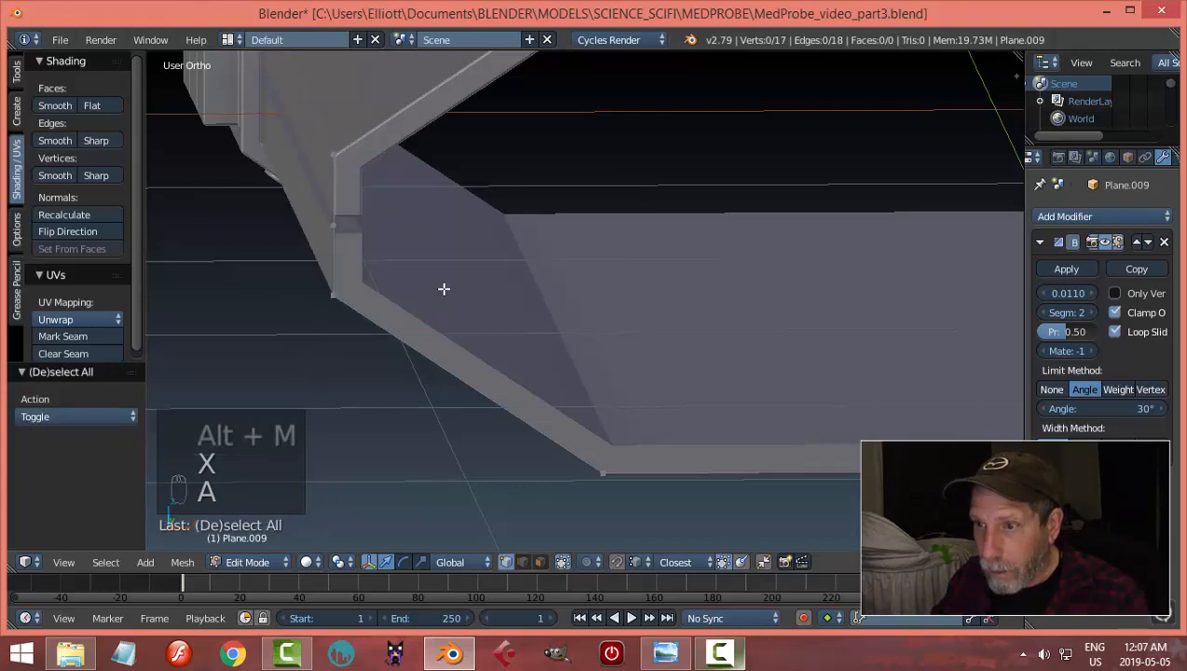
{"action": "right_click", "coordinate": [336, 225]}
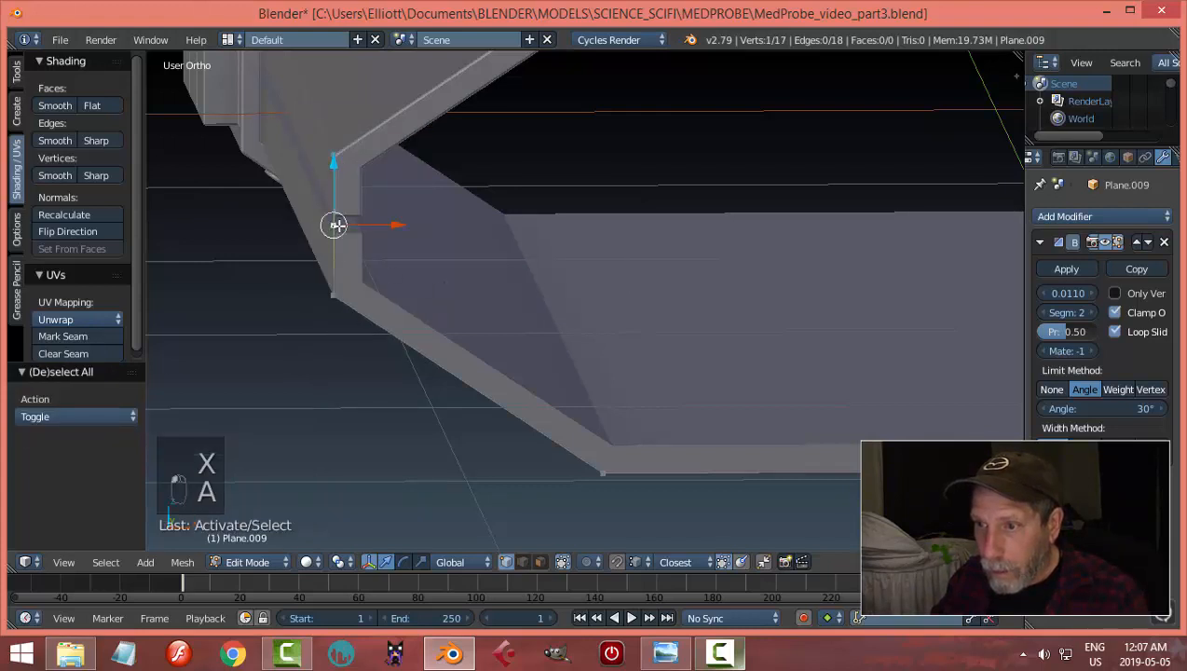
{"action": "key", "text": "x"}
{"action": "left_click", "coordinate": [335, 225]}
{"action": "middle_click_drag", "start_coordinate": [333, 225], "coordinate": [413, 261]}
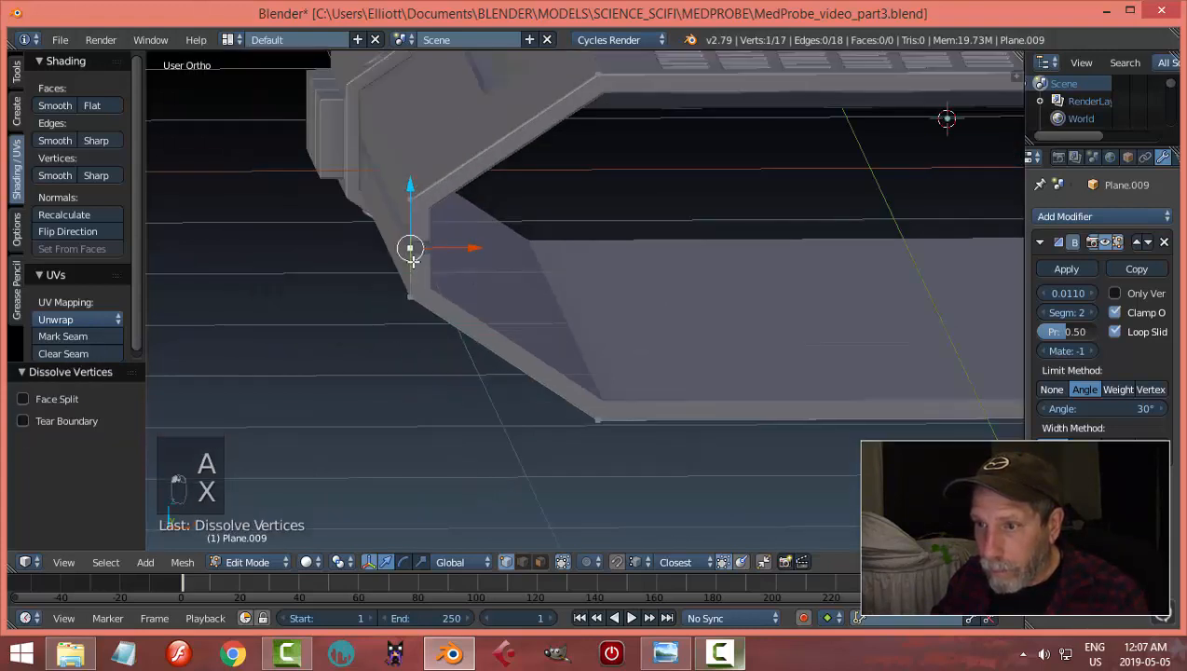
{"action": "key", "text": "x"}
{"action": "left_click", "coordinate": [415, 266]}
{"action": "scroll", "coordinate": [427, 270], "scroll_direction": "up", "scroll_amount": 4}
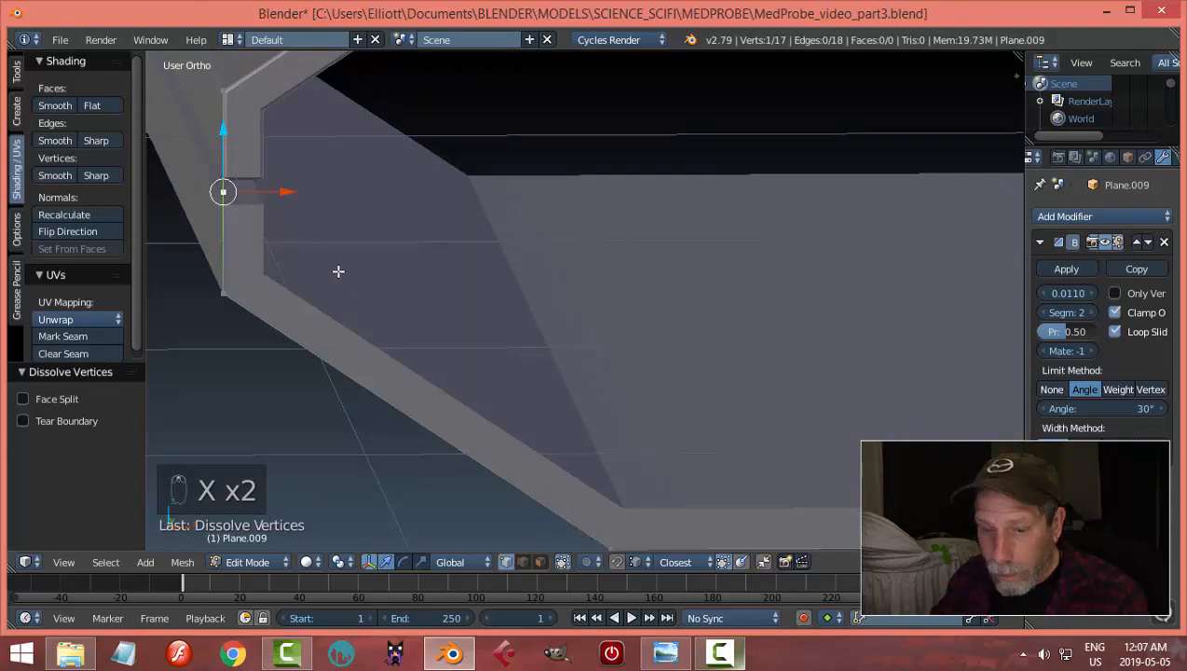
{"action": "key", "text": "a"}
{"action": "key", "text": "b"}
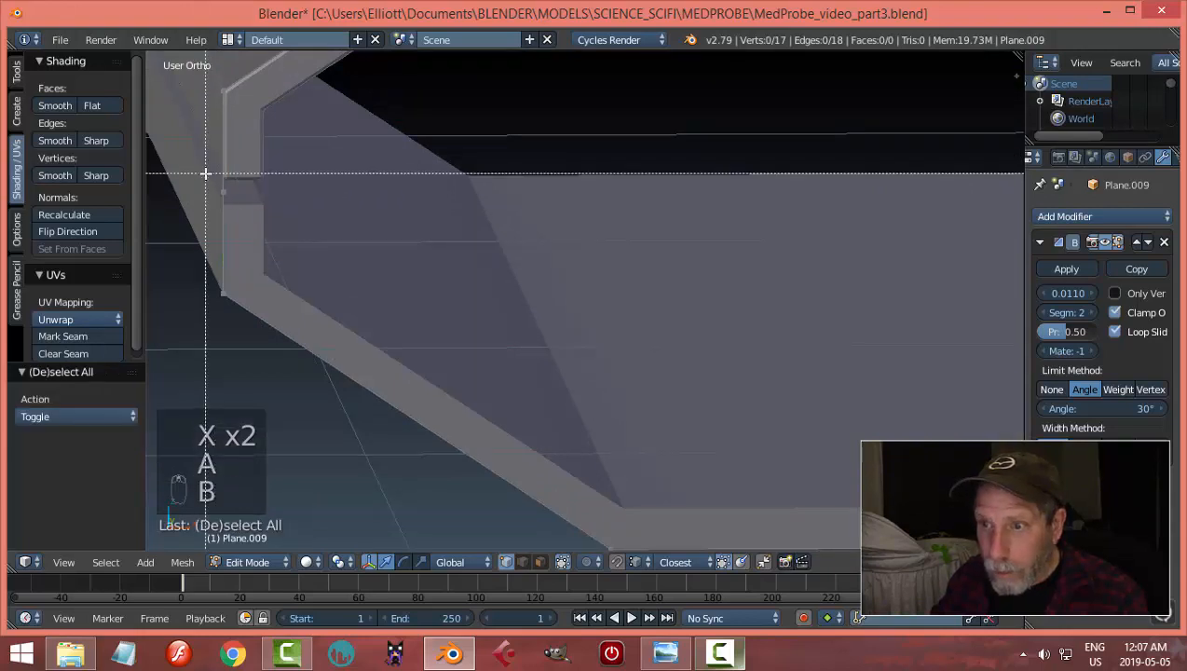
{"action": "left_click_drag", "start_coordinate": [207, 175], "coordinate": [305, 224]}
{"action": "key", "text": "x"}
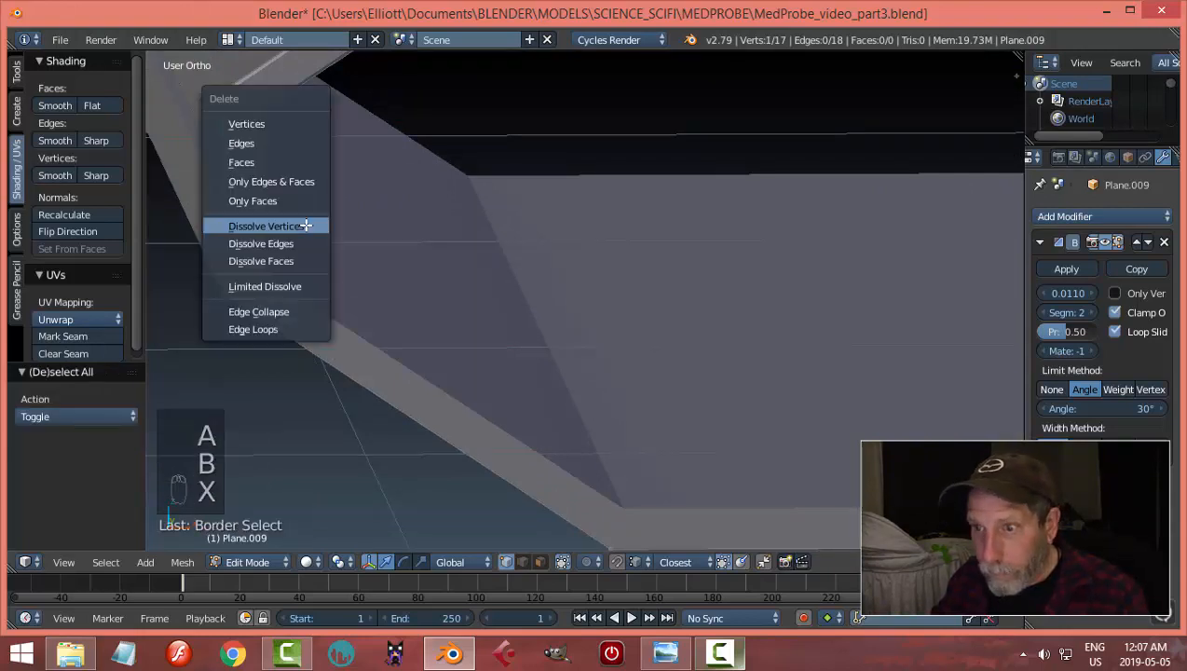
{"action": "left_click", "coordinate": [305, 226]}
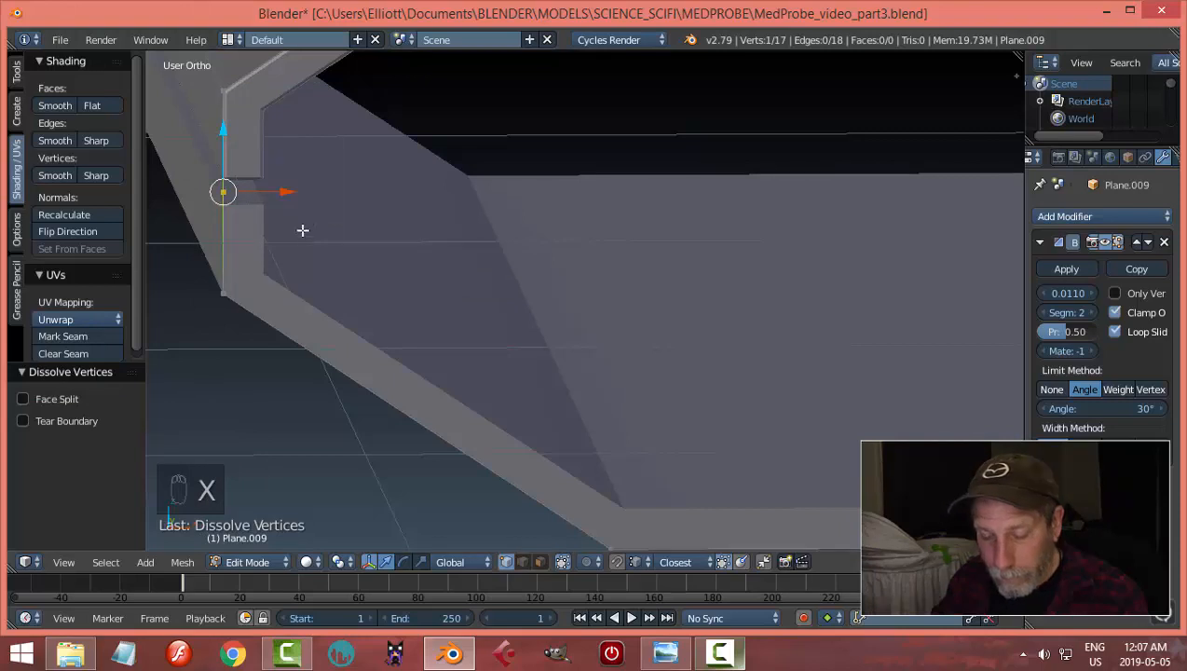
Step: Try merging the midpoint vertex opposite the ring at center once more and dissolving it
{"action": "key", "text": "a"}
{"action": "key", "text": "b"}
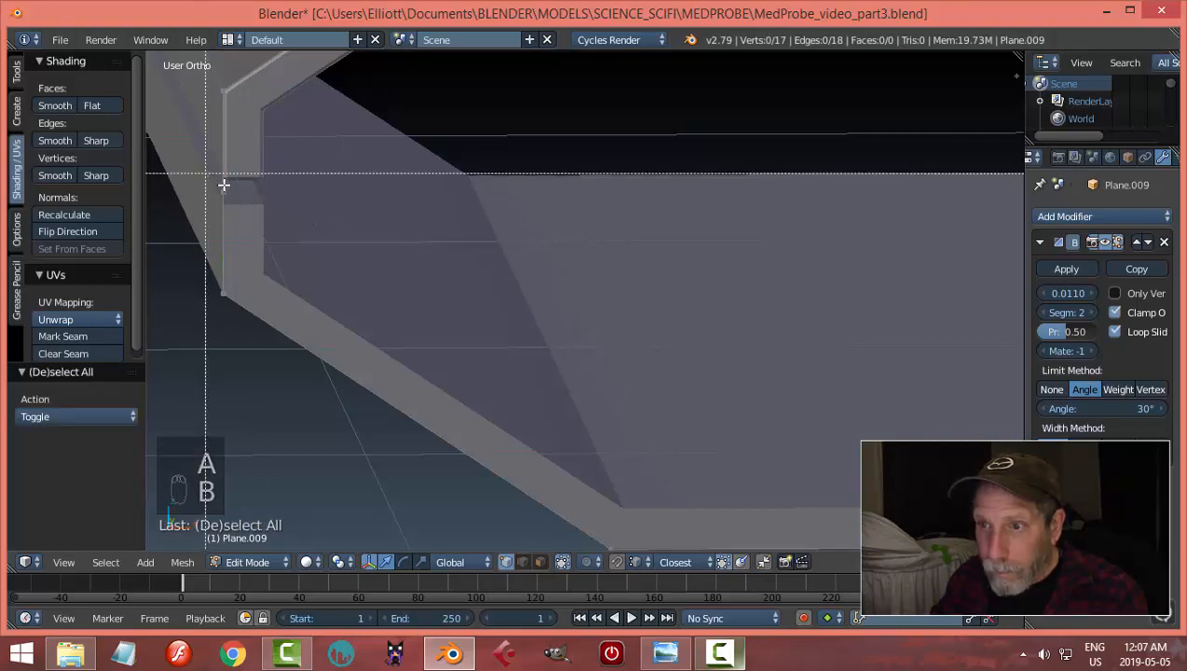
{"action": "left_click_drag", "start_coordinate": [216, 177], "coordinate": [322, 212]}
{"action": "key", "text": "alt+m"}
{"action": "left_click", "coordinate": [322, 217]}
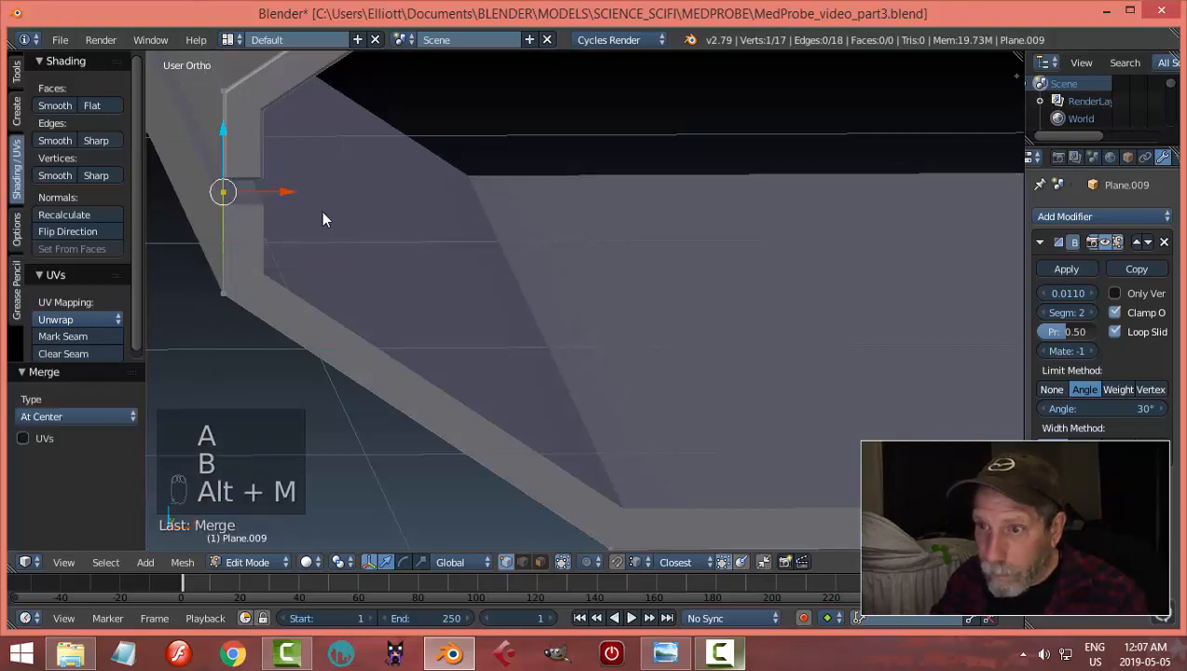
{"action": "key", "text": "x"}
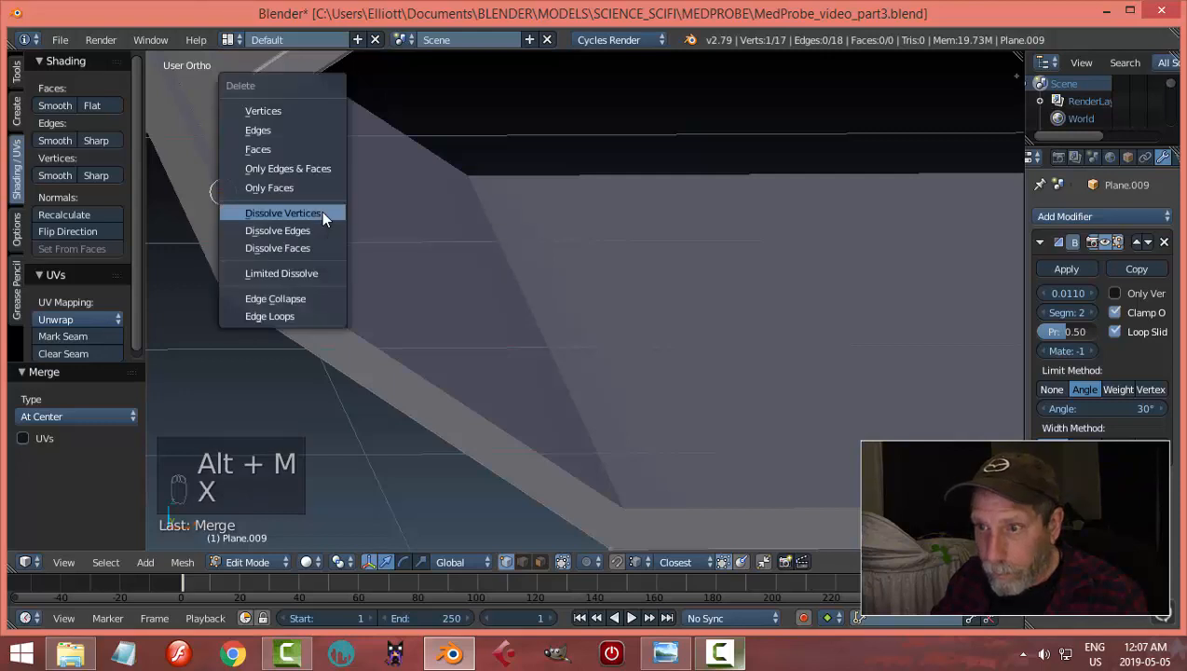
{"action": "left_click", "coordinate": [322, 212]}
Step: Delete the midpoint vertex on the short vertical edge opposite the ring
{"action": "scroll", "coordinate": [323, 234], "scroll_direction": "up", "scroll_amount": 2}
{"action": "middle_click_drag", "start_coordinate": [312, 235], "coordinate": [490, 241], "text": "shift"}
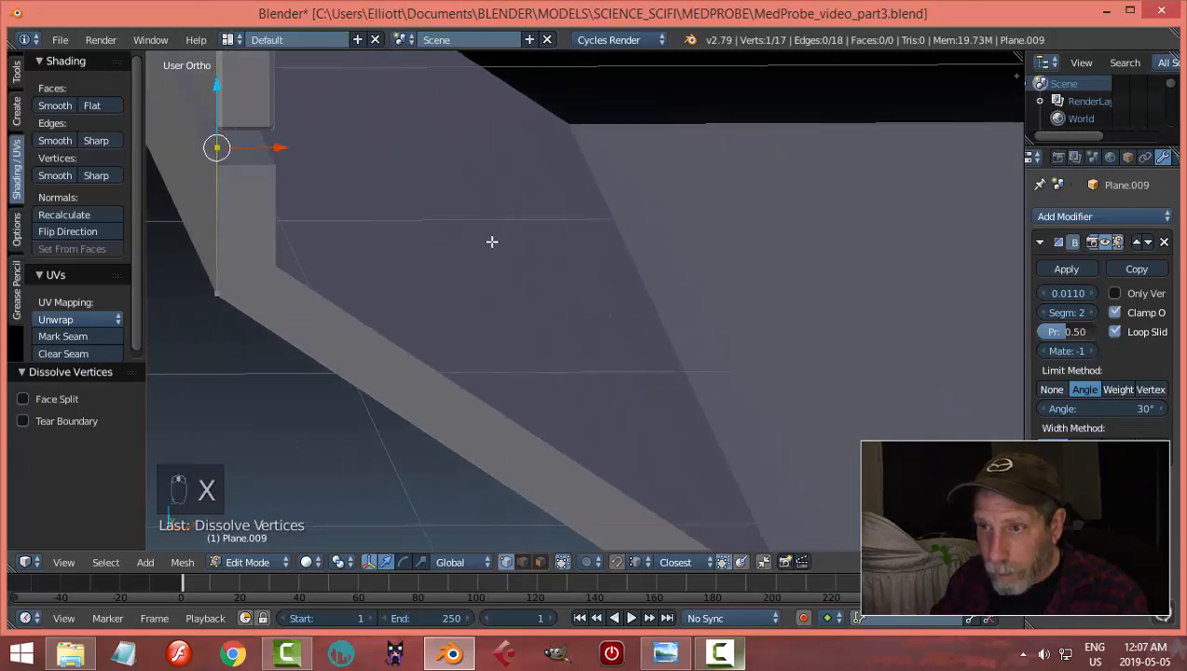
{"action": "scroll", "coordinate": [491, 242], "scroll_direction": "down", "scroll_amount": 2}
{"action": "key", "text": "x"}
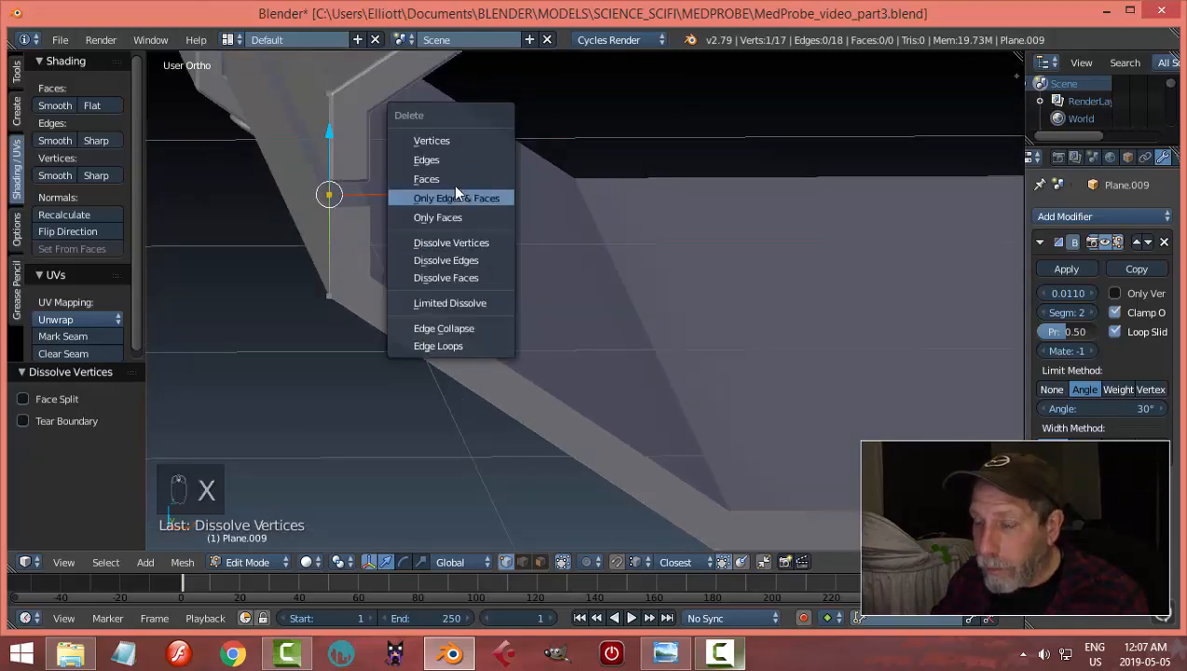
{"action": "left_click", "coordinate": [453, 138]}
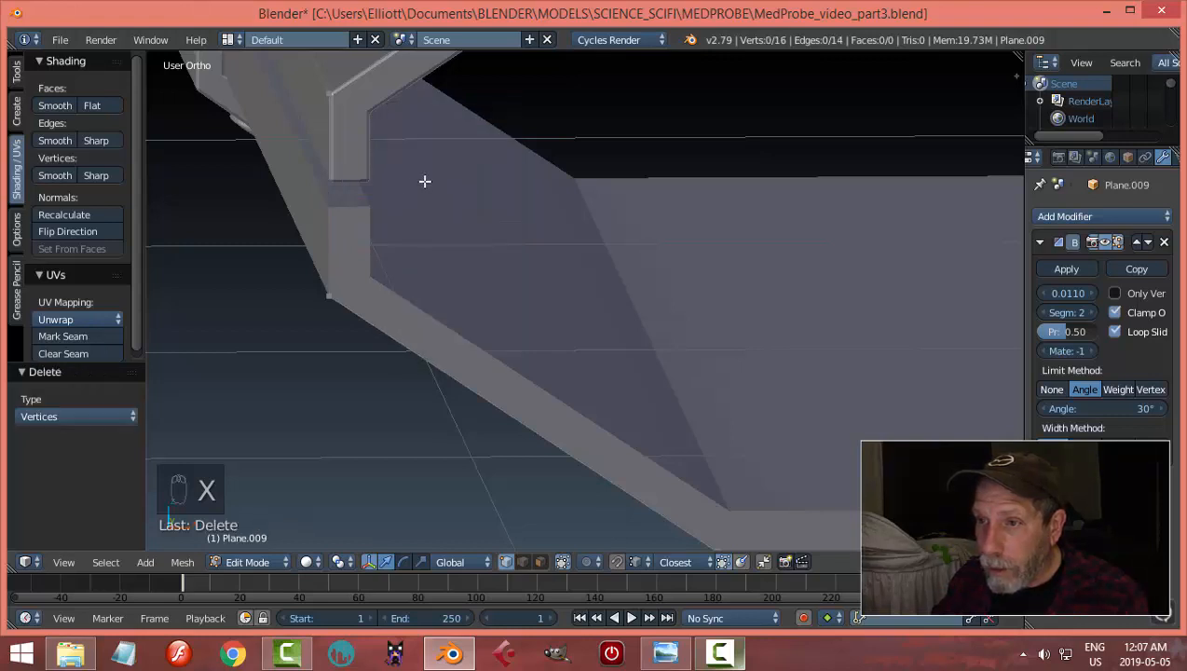
Step: Connect the upper and lower corner vertices opposite the ring with a new edge and clear the selection
{"action": "right_click", "coordinate": [328, 93]}
{"action": "right_click", "coordinate": [329, 299], "text": "shift"}
{"action": "key", "text": "f"}
{"action": "key", "text": "a"}
{"action": "scroll", "coordinate": [511, 302], "scroll_direction": "down", "scroll_amount": 4}
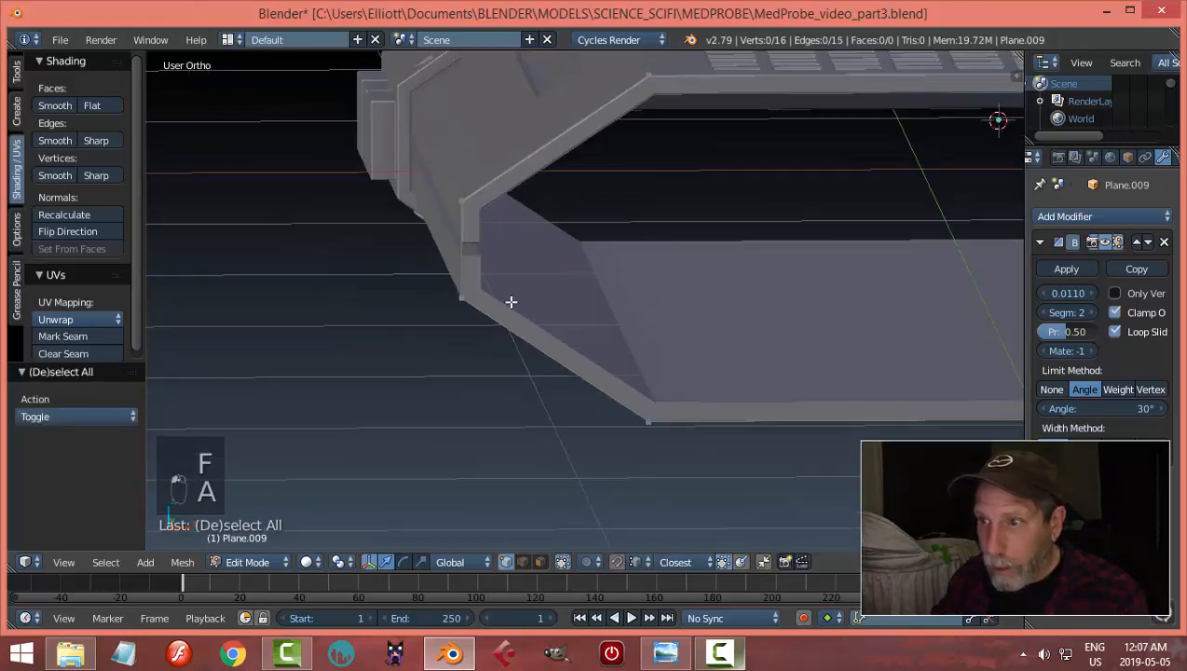
Step: Scale the whole edge outline at the casing's open end uniformly to about 0.971
{"action": "middle_click_drag", "start_coordinate": [543, 302], "coordinate": [411, 305], "text": "shift"}
{"action": "middle_click_drag", "start_coordinate": [771, 316], "coordinate": [371, 289], "text": "shift"}
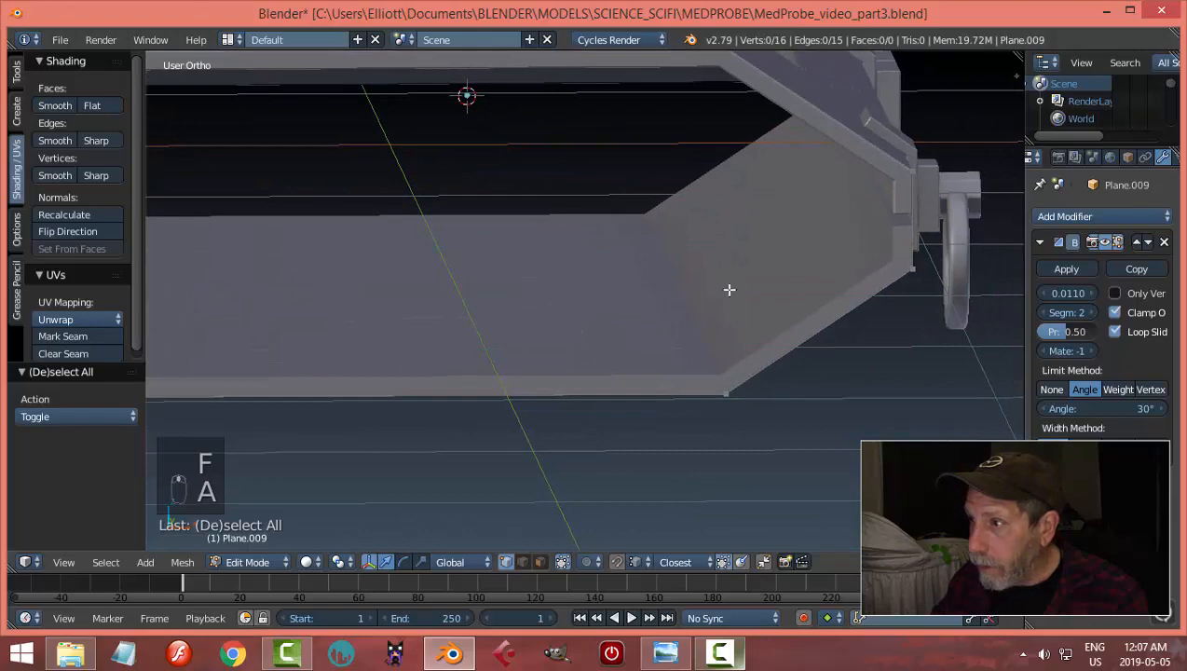
{"action": "key", "text": "a"}
{"action": "scroll", "coordinate": [728, 290], "scroll_direction": "down", "scroll_amount": 3}
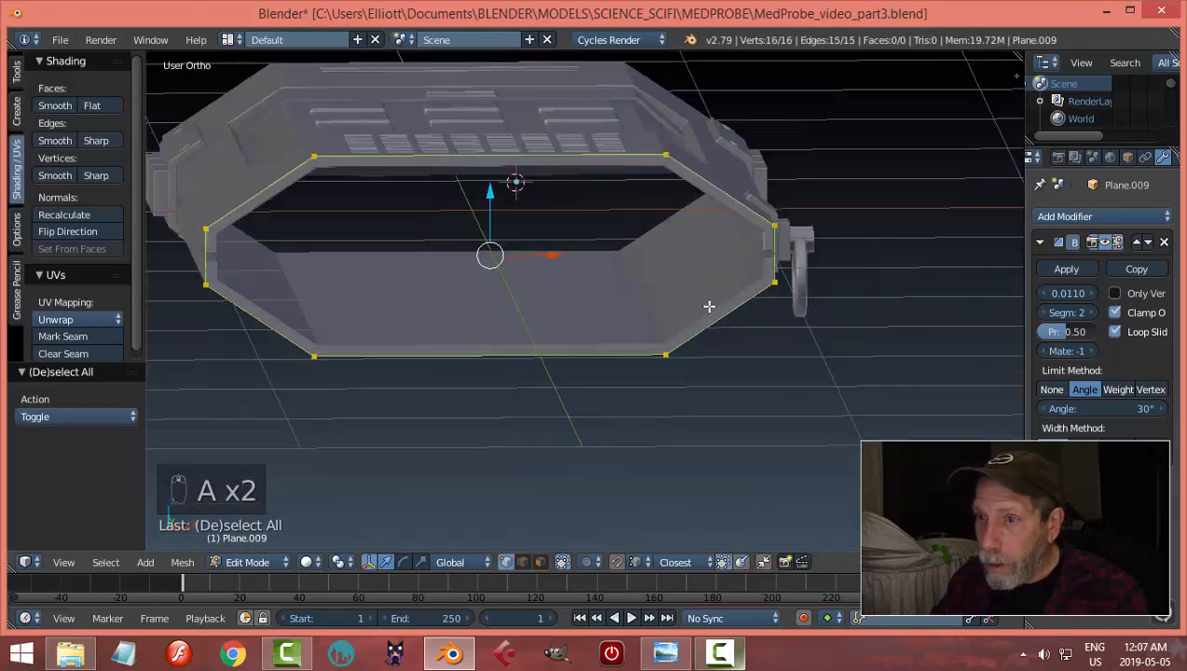
{"action": "middle_click_drag", "start_coordinate": [720, 310], "coordinate": [806, 296]}
{"action": "key", "text": "s"}
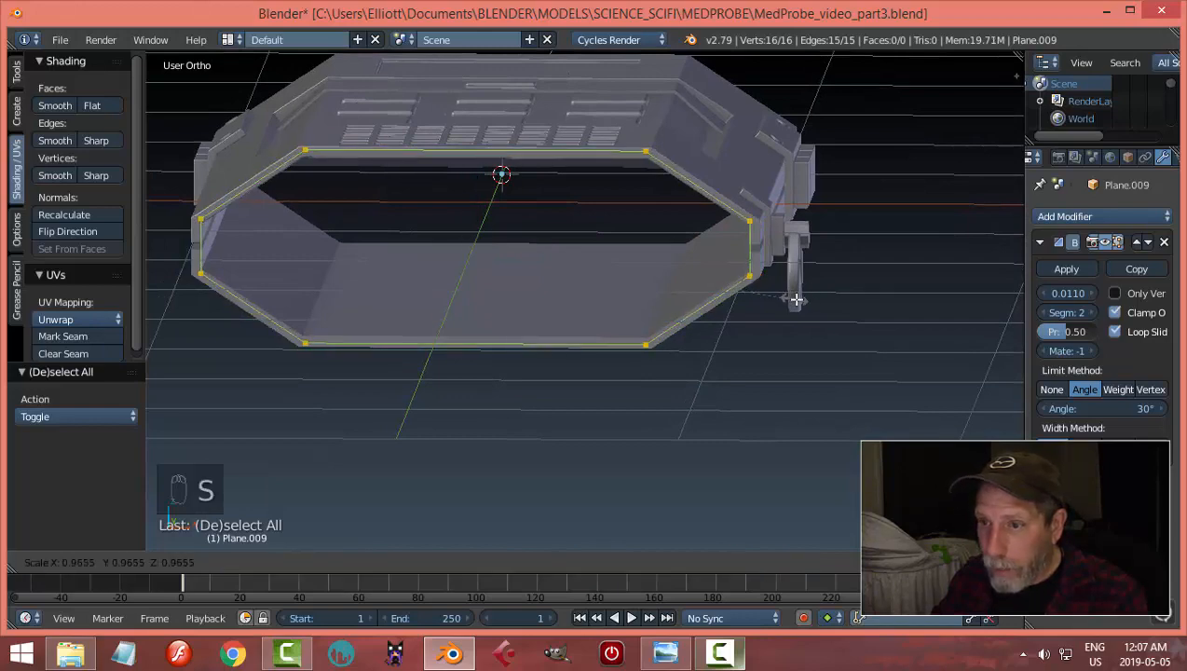
{"action": "left_click", "coordinate": [795, 299]}
Step: Fill a face between the four outline corner vertices at the end opposite the ring
{"action": "middle_click_drag", "start_coordinate": [833, 307], "coordinate": [684, 291]}
{"action": "middle_click_drag", "start_coordinate": [609, 292], "coordinate": [693, 283]}
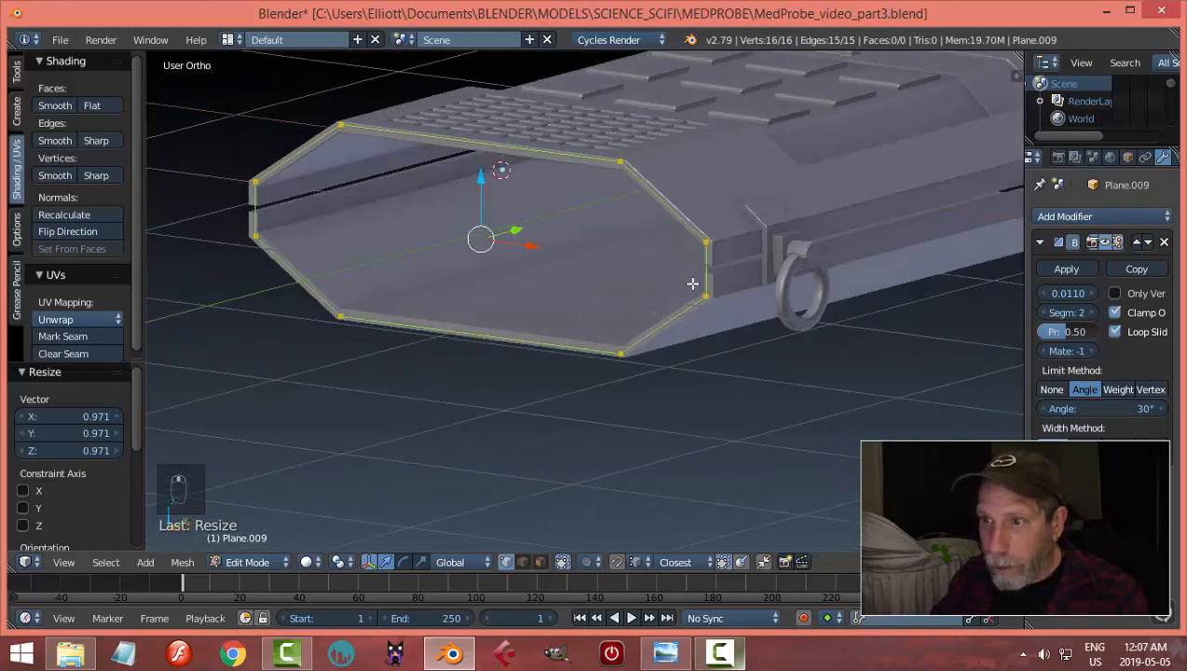
{"action": "key", "text": "a"}
{"action": "right_click", "coordinate": [341, 125]}
{"action": "right_click", "coordinate": [255, 182], "text": "shift"}
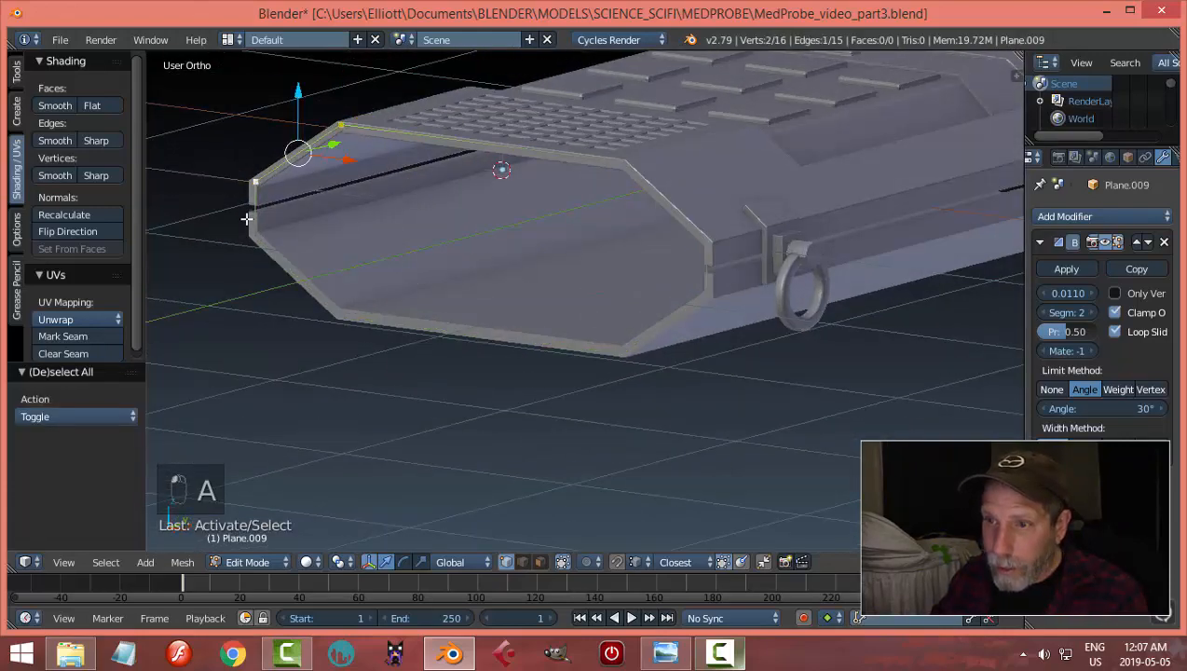
{"action": "right_click", "coordinate": [255, 235], "text": "shift"}
{"action": "right_click", "coordinate": [341, 315], "text": "shift"}
{"action": "key", "text": "f"}
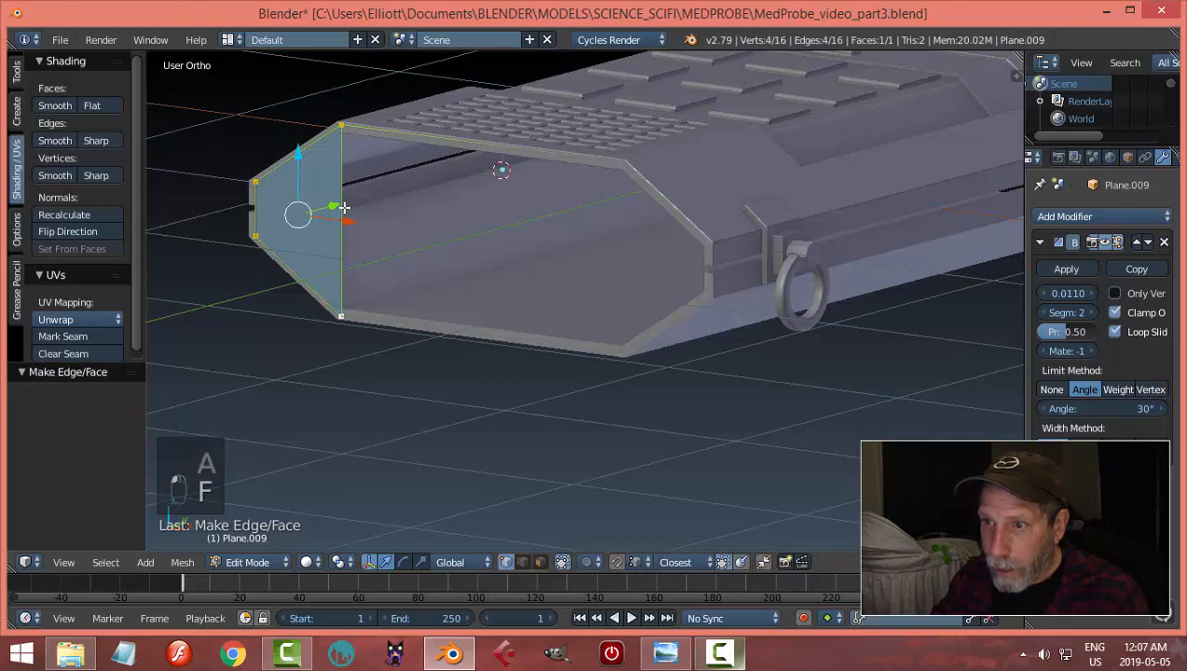
Step: Fill the central rectangular face between the upper and lower long edges of the outline
{"action": "right_click", "coordinate": [343, 125]}
{"action": "right_click", "coordinate": [622, 160], "text": "shift"}
{"action": "right_click", "coordinate": [621, 352], "text": "shift"}
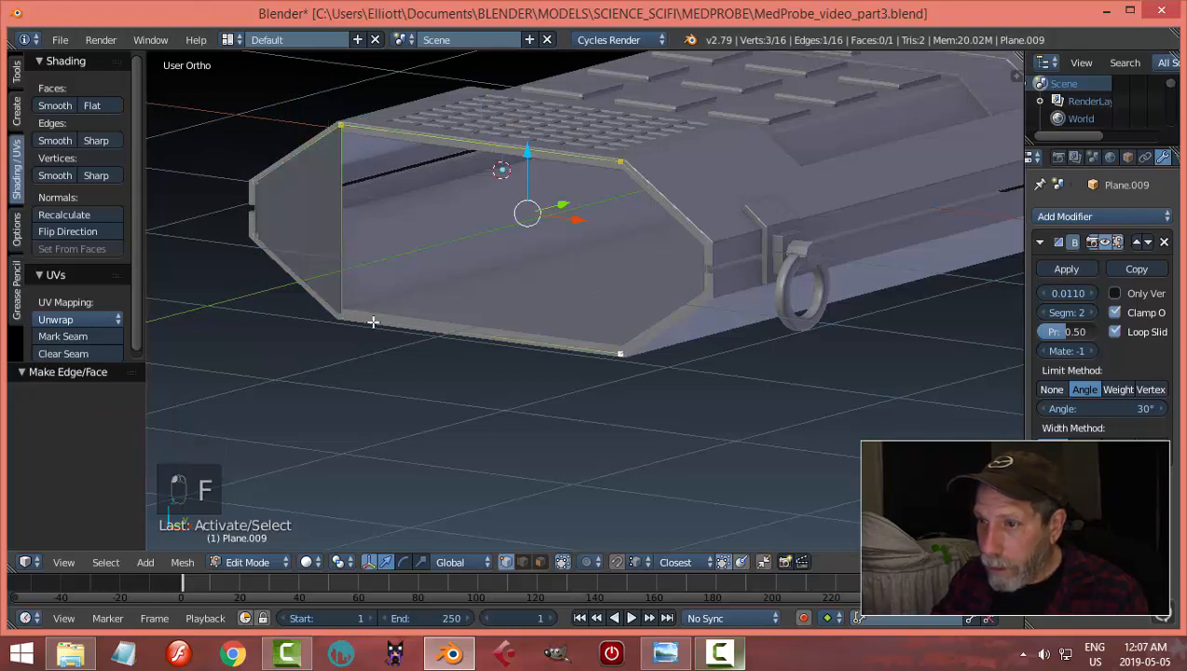
{"action": "key", "text": "f"}
Step: Fill the remaining face from the four outline corner vertices on the ring side
{"action": "right_click", "coordinate": [622, 160]}
{"action": "right_click", "coordinate": [706, 242], "text": "shift"}
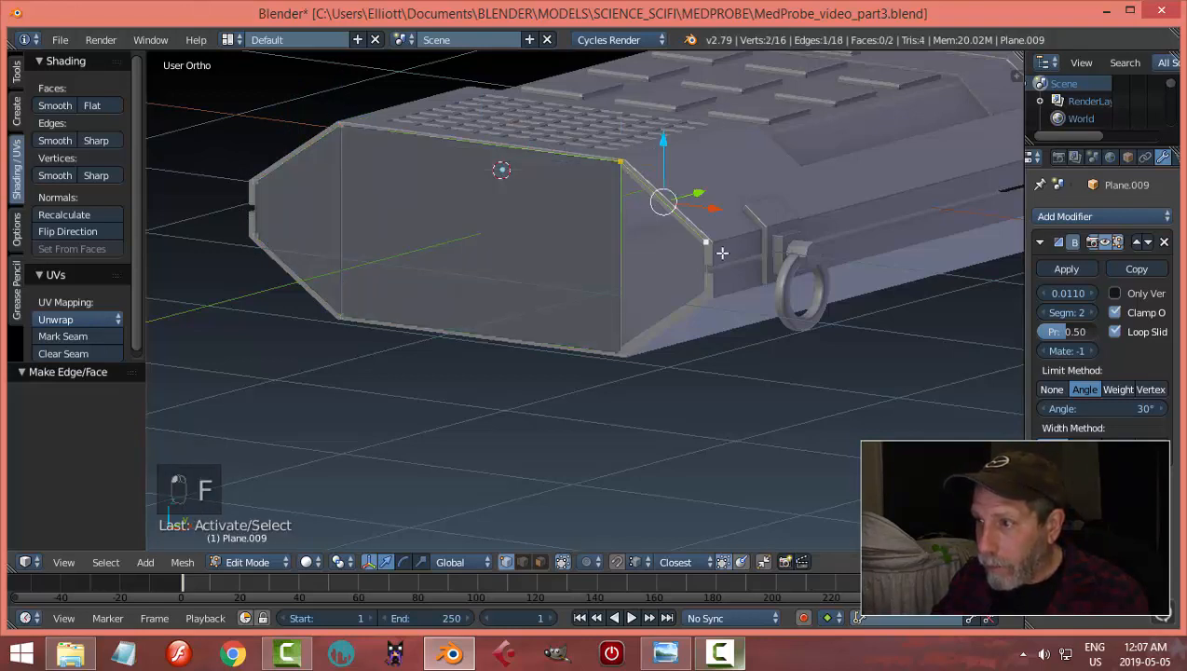
{"action": "right_click", "coordinate": [705, 296], "text": "shift"}
{"action": "right_click", "coordinate": [622, 353], "text": "shift"}
{"action": "key", "text": "f"}
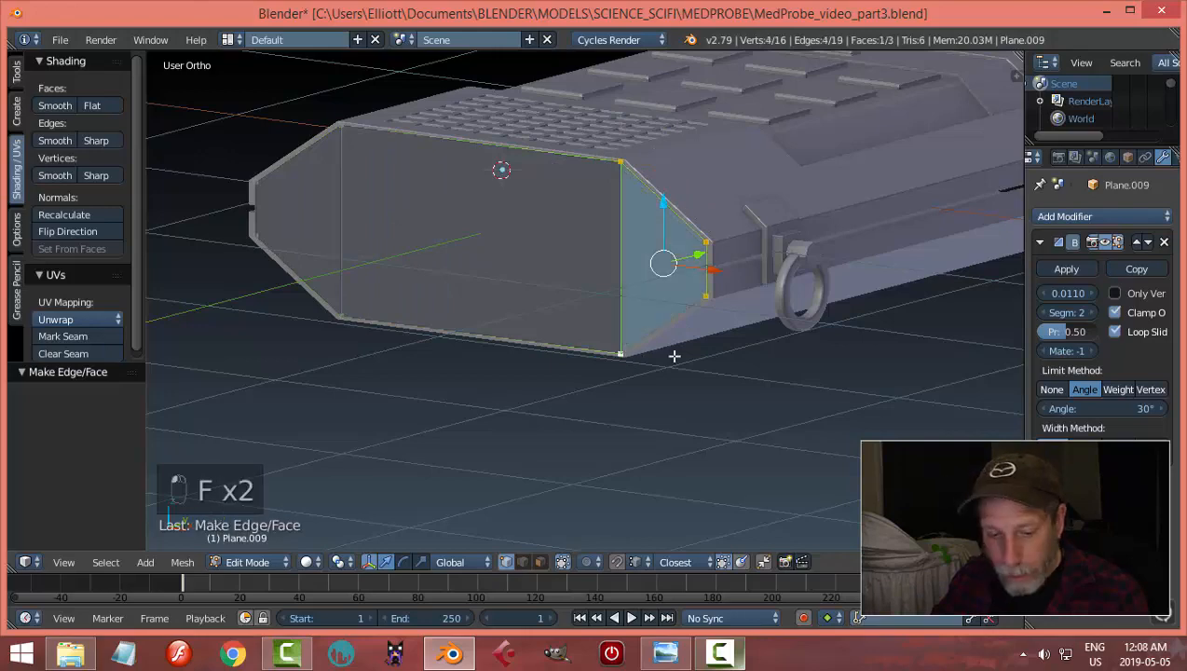
Step: Extrude all three outline faces slightly along the casing's length to form a thin end plate
{"action": "key", "text": "a"}
{"action": "scroll", "coordinate": [657, 342], "scroll_direction": "down", "scroll_amount": 3}
{"action": "middle_click_drag", "start_coordinate": [656, 342], "coordinate": [609, 365]}
{"action": "key", "text": "a"}
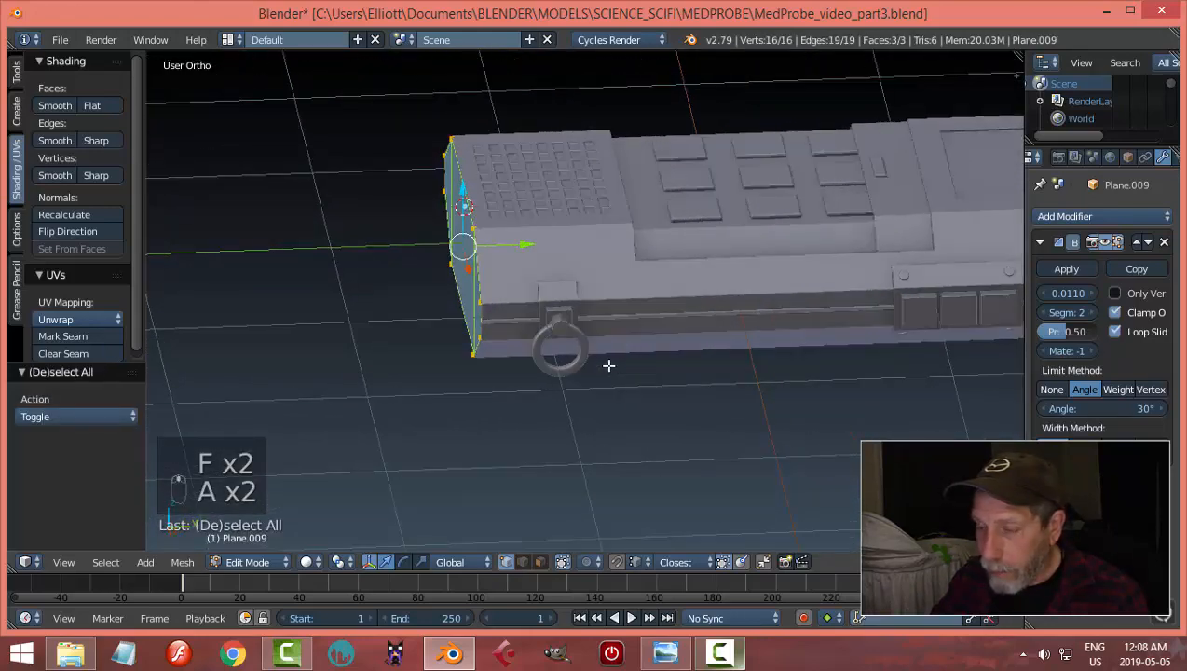
{"action": "key", "text": "e"}
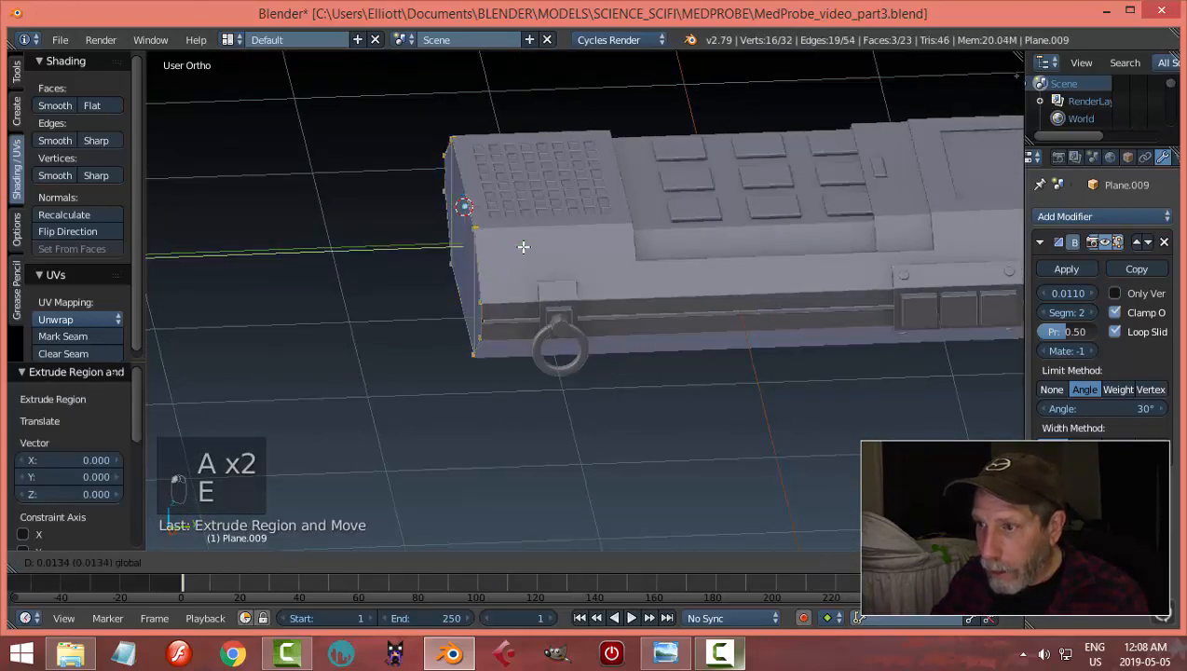
{"action": "left_click", "coordinate": [528, 249]}
Step: Select the whole end plate mesh and make its normals consistent
{"action": "key", "text": "a"}
{"action": "key", "text": "a"}
{"action": "key", "text": "a"}
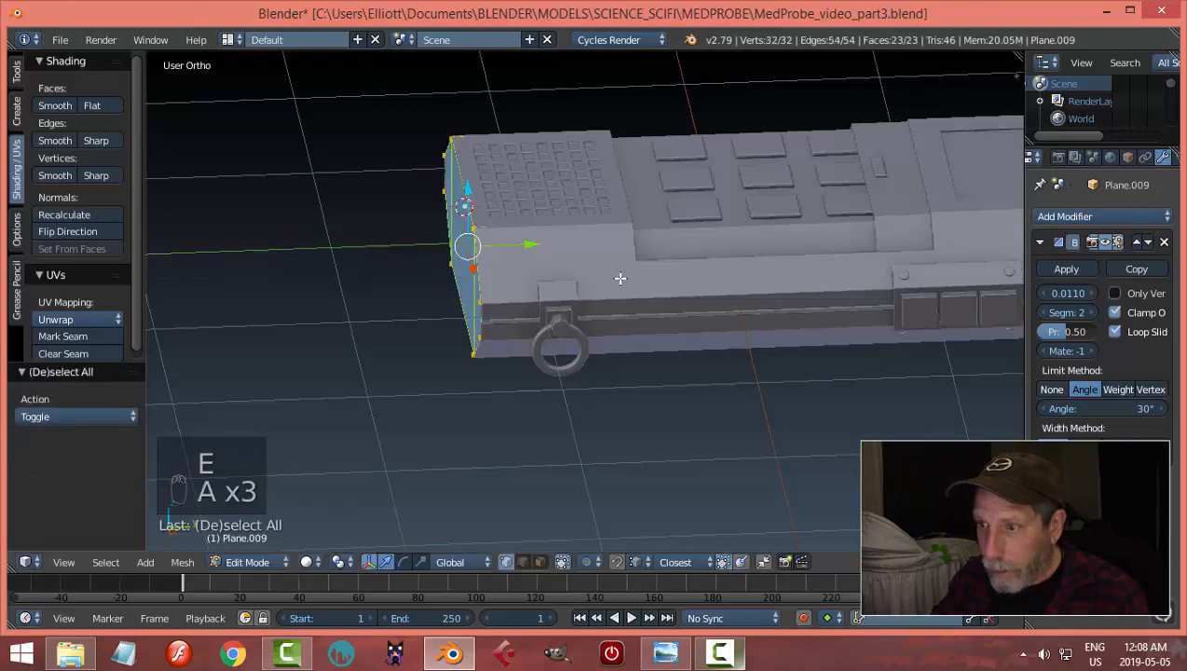
{"action": "key", "text": "ctrl+n"}
Step: Return to Object Mode and move the end plate 0.040 along Y into the casing
{"action": "key", "text": "Tab"}
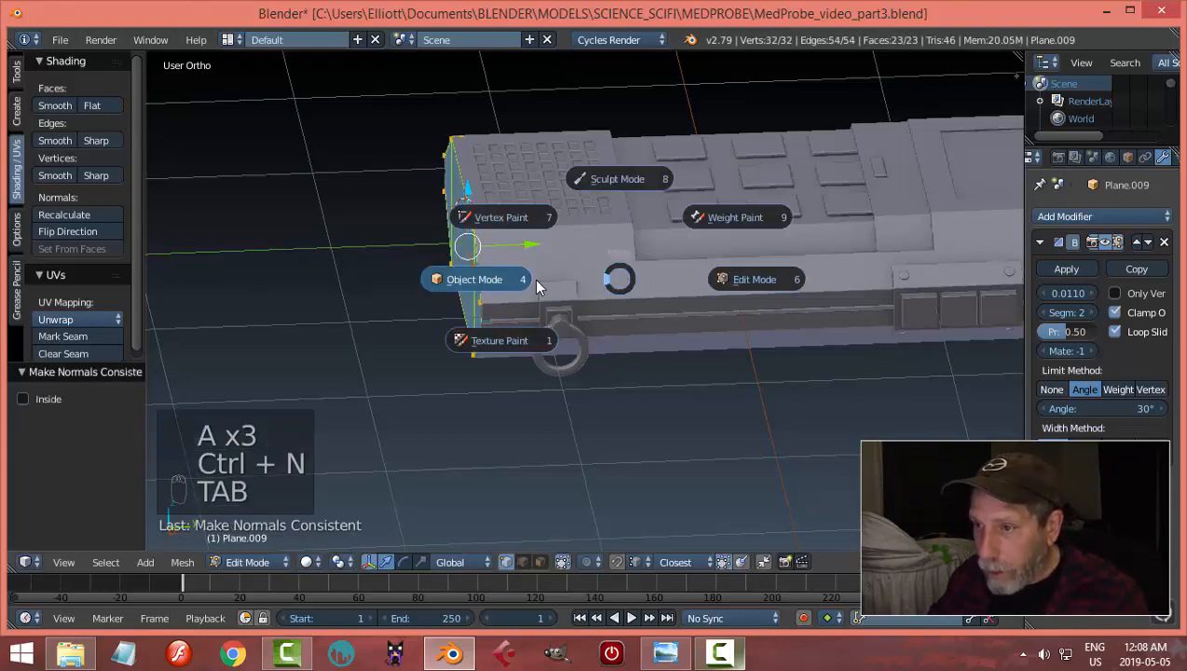
{"action": "left_click", "coordinate": [531, 280]}
{"action": "left_click_drag", "start_coordinate": [521, 205], "coordinate": [529, 205]}
Step: Show the model as wireframe from the right side and move the end plate -0.014 along Y
{"action": "key", "text": "KP_3"}
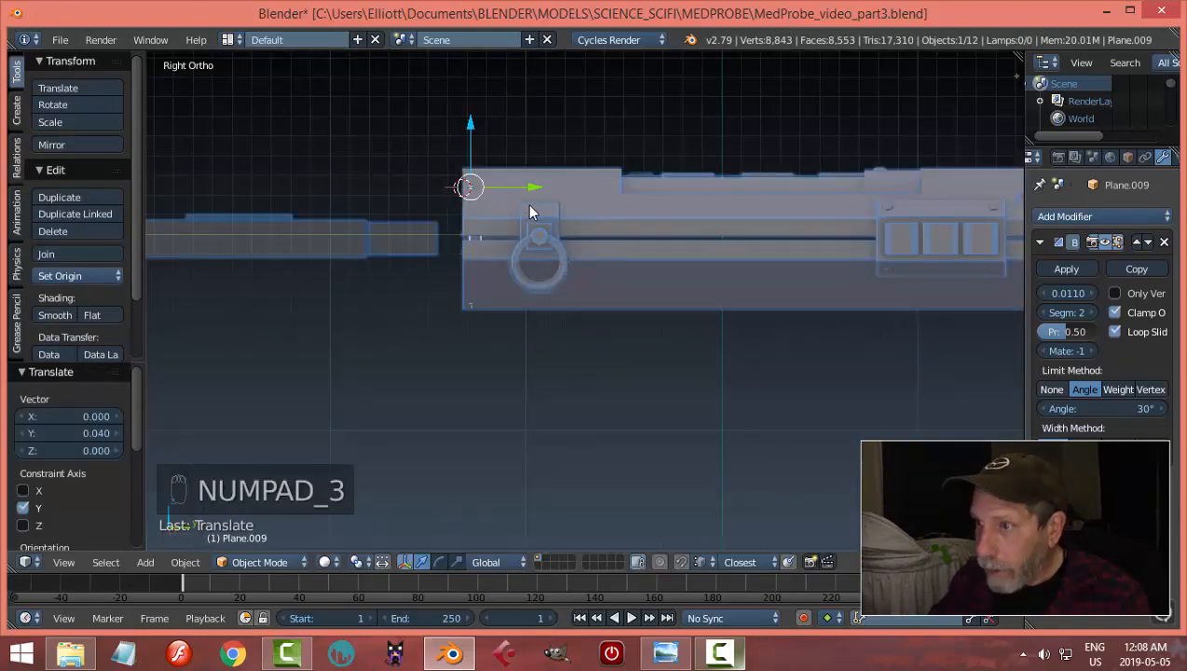
{"action": "scroll", "coordinate": [538, 236], "scroll_direction": "up", "scroll_amount": 1}
{"action": "scroll", "coordinate": [543, 238], "scroll_direction": "down", "scroll_amount": 2}
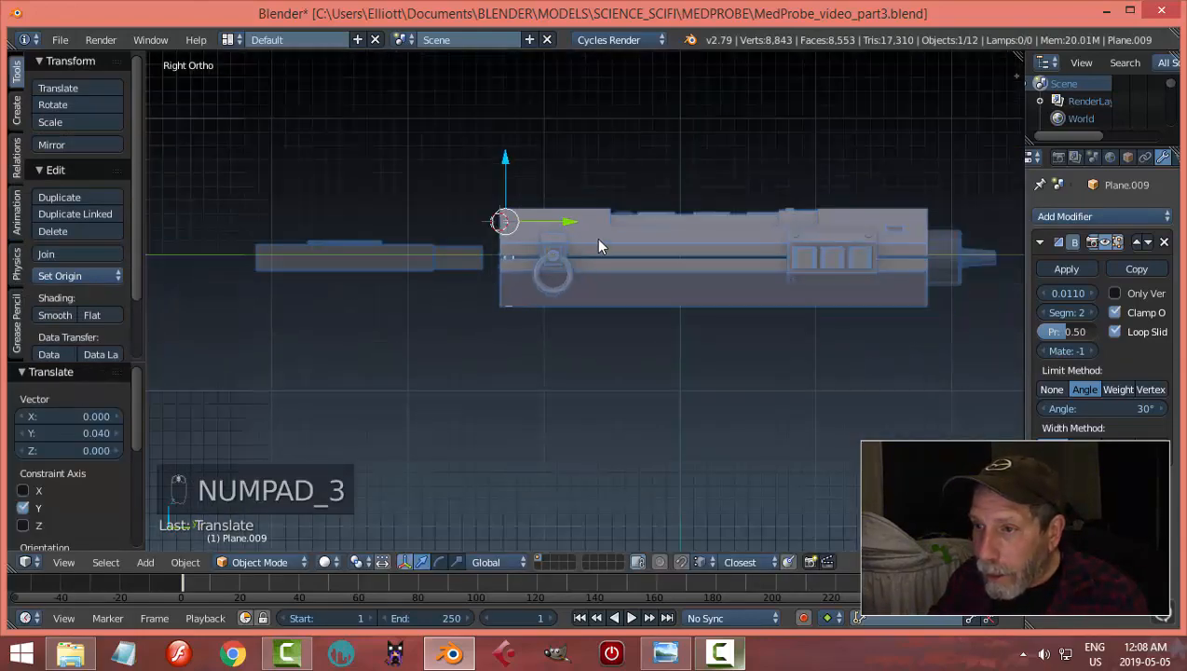
{"action": "key", "text": "z"}
{"action": "left_click", "coordinate": [747, 241]}
{"action": "scroll", "coordinate": [625, 264], "scroll_direction": "up", "scroll_amount": 4}
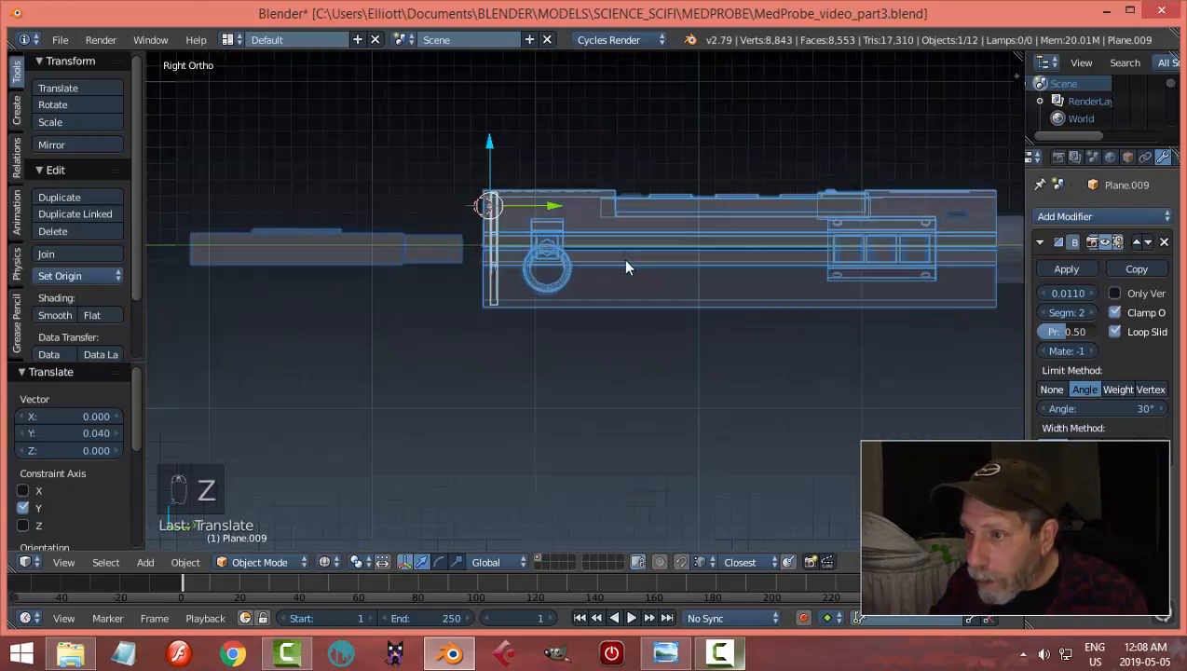
{"action": "scroll", "coordinate": [557, 253], "scroll_direction": "up", "scroll_amount": 3}
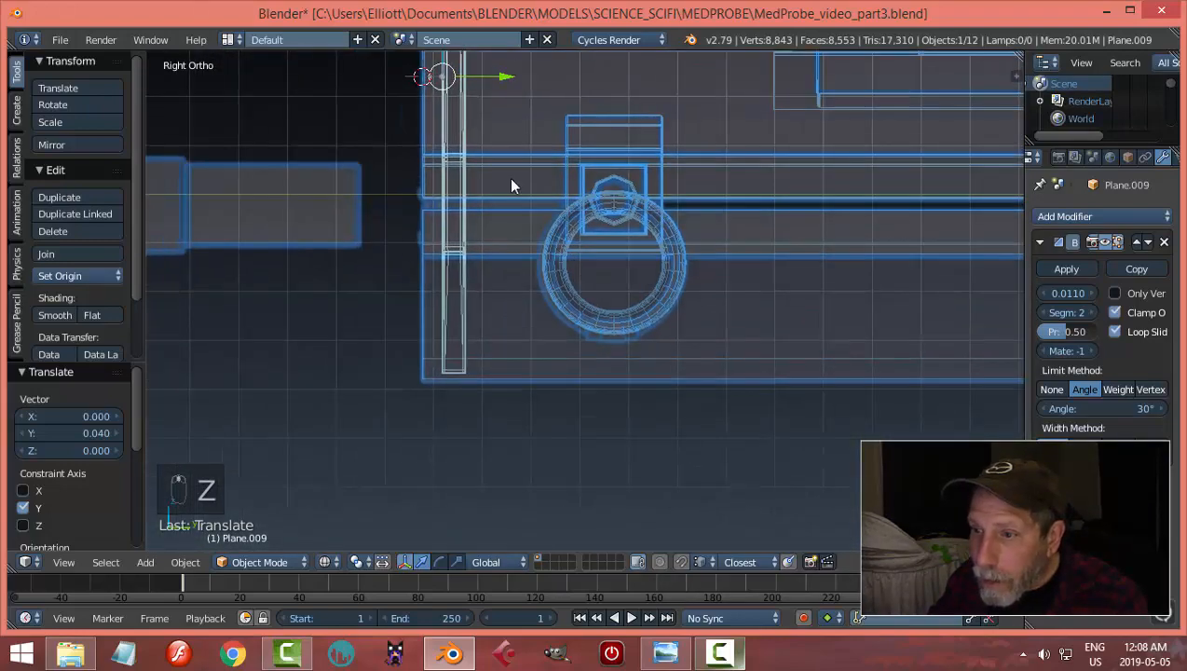
{"action": "left_click_drag", "start_coordinate": [503, 77], "coordinate": [499, 76]}
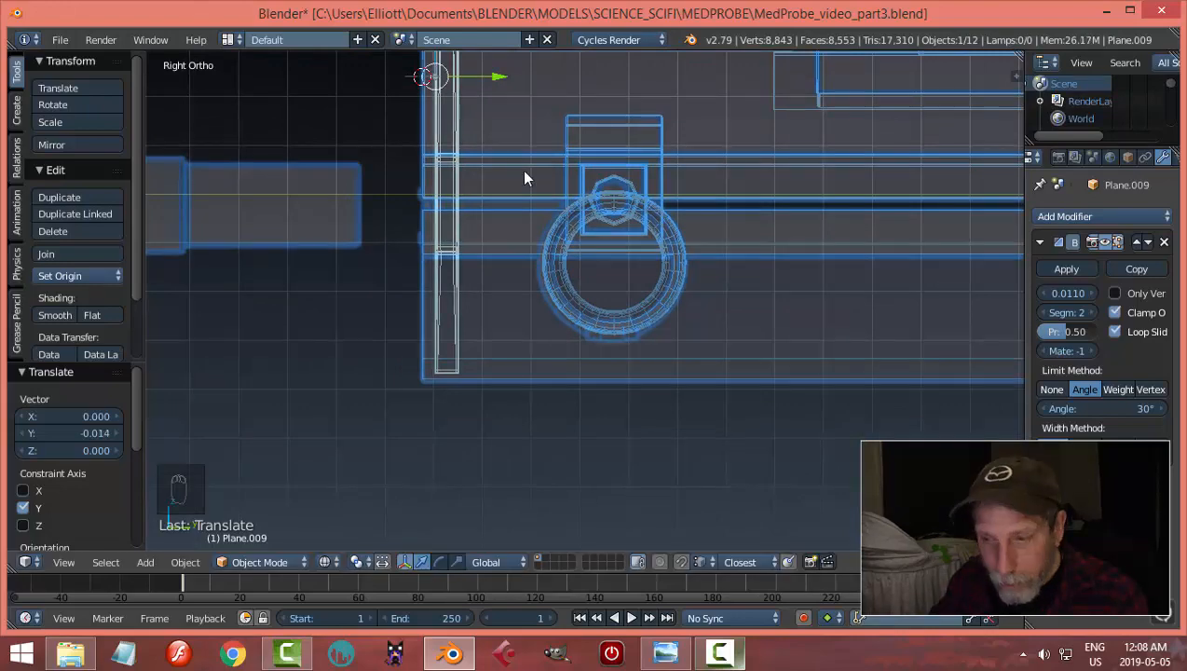
Step: Restore solid shading, select the end plate and set its origin to its geometry
{"action": "key", "text": "a"}
{"action": "key", "text": "z"}
{"action": "left_click", "coordinate": [517, 282]}
{"action": "mouse_move", "coordinate": [519, 272]}
{"action": "middle_mouse_down"}
{"action": "mouse_move", "coordinate": [532, 244]}
{"action": "mouse_move", "coordinate": [652, 224]}
{"action": "mouse_move", "coordinate": [668, 292]}
{"action": "mouse_move", "coordinate": [697, 308]}
{"action": "mouse_move", "coordinate": [629, 270]}
{"action": "middle_mouse_up"}
{"action": "scroll", "coordinate": [563, 246], "scroll_direction": "down", "scroll_amount": 3}
{"action": "right_click", "coordinate": [753, 298]}
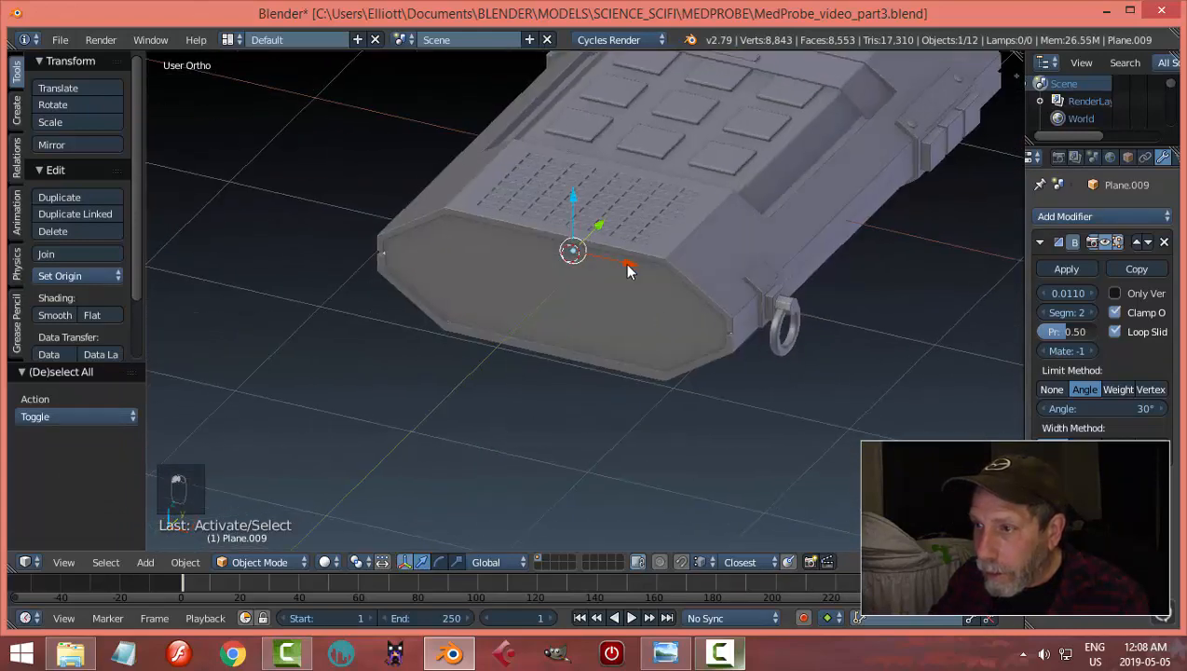
{"action": "left_click", "coordinate": [88, 273]}
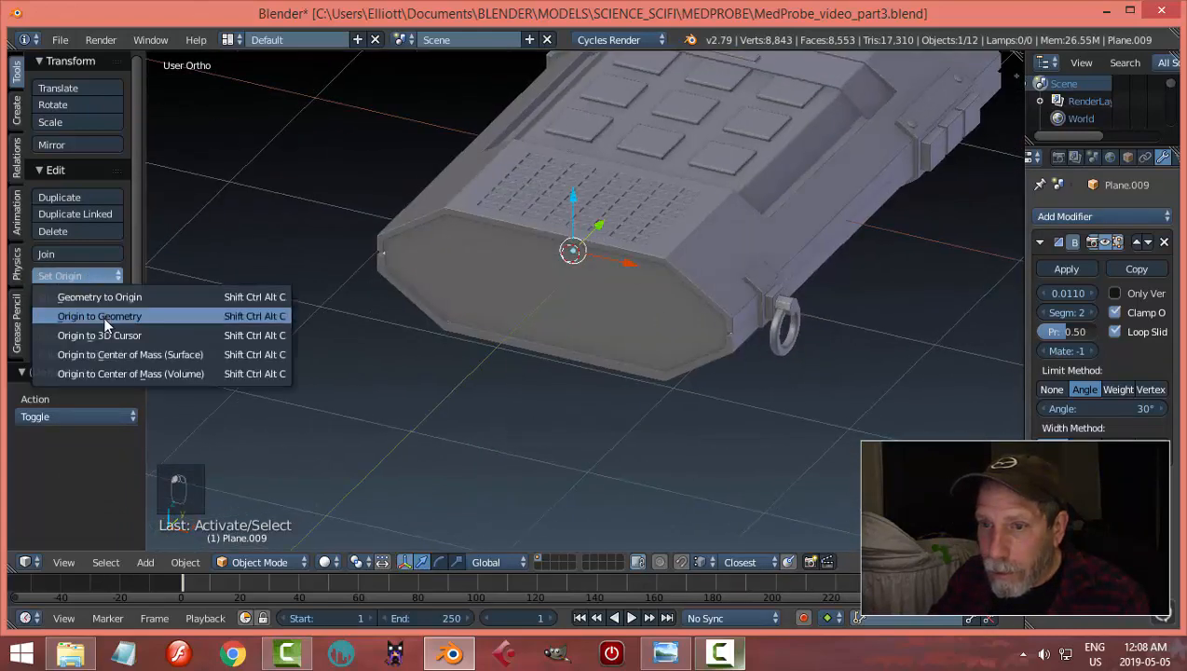
{"action": "left_click", "coordinate": [84, 313]}
Step: Snap the 3D cursor to the selected end plate and clear the selection
{"action": "key", "text": "shift+s"}
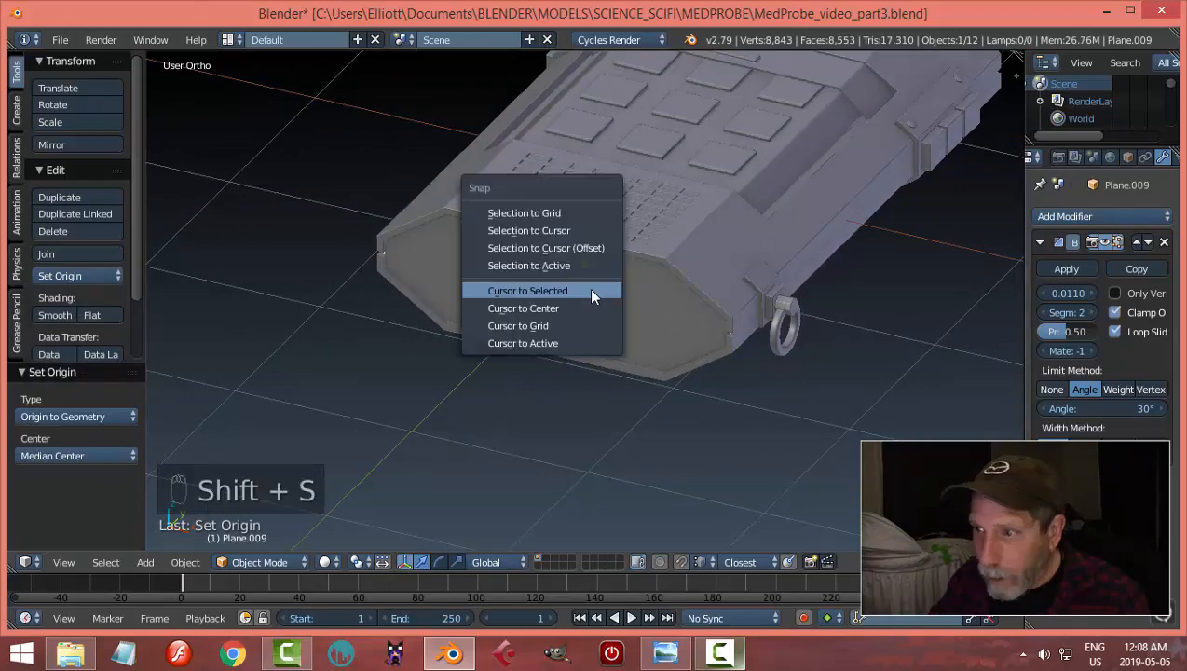
{"action": "left_click", "coordinate": [588, 288]}
{"action": "left_click_drag", "start_coordinate": [576, 262], "coordinate": [587, 265]}
{"action": "key", "text": "a"}
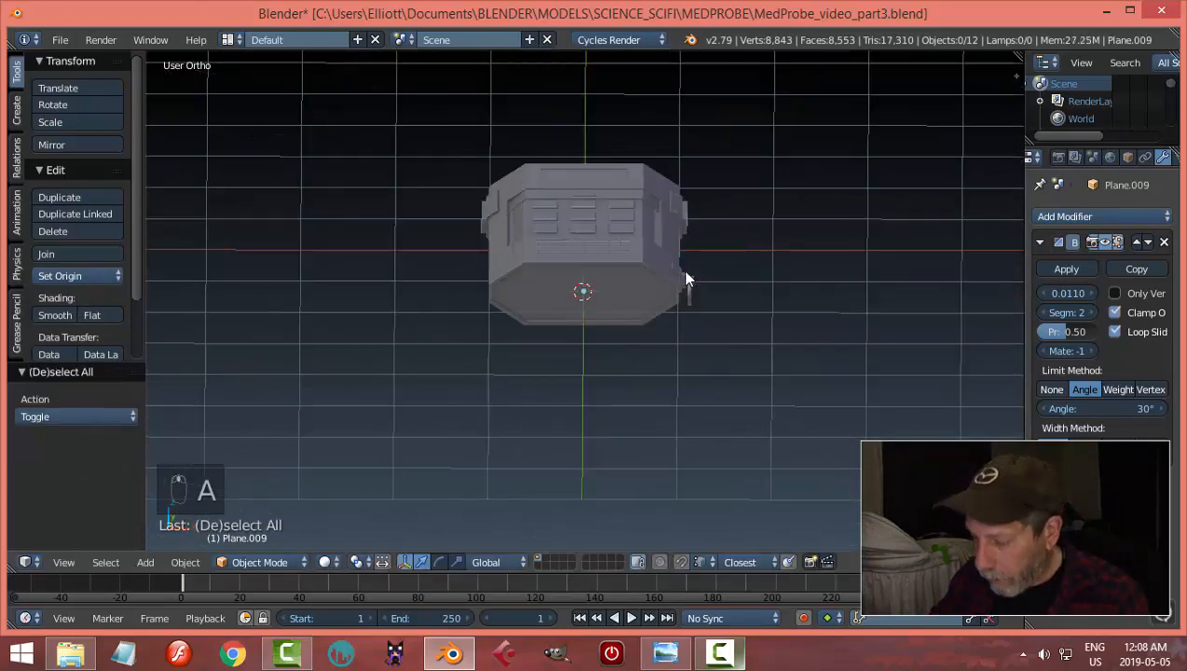
Step: Open the end plate for mesh editing in front view and switch to face selection
{"action": "key", "text": "KP_1"}
{"action": "scroll", "coordinate": [685, 278], "scroll_direction": "up", "scroll_amount": 8}
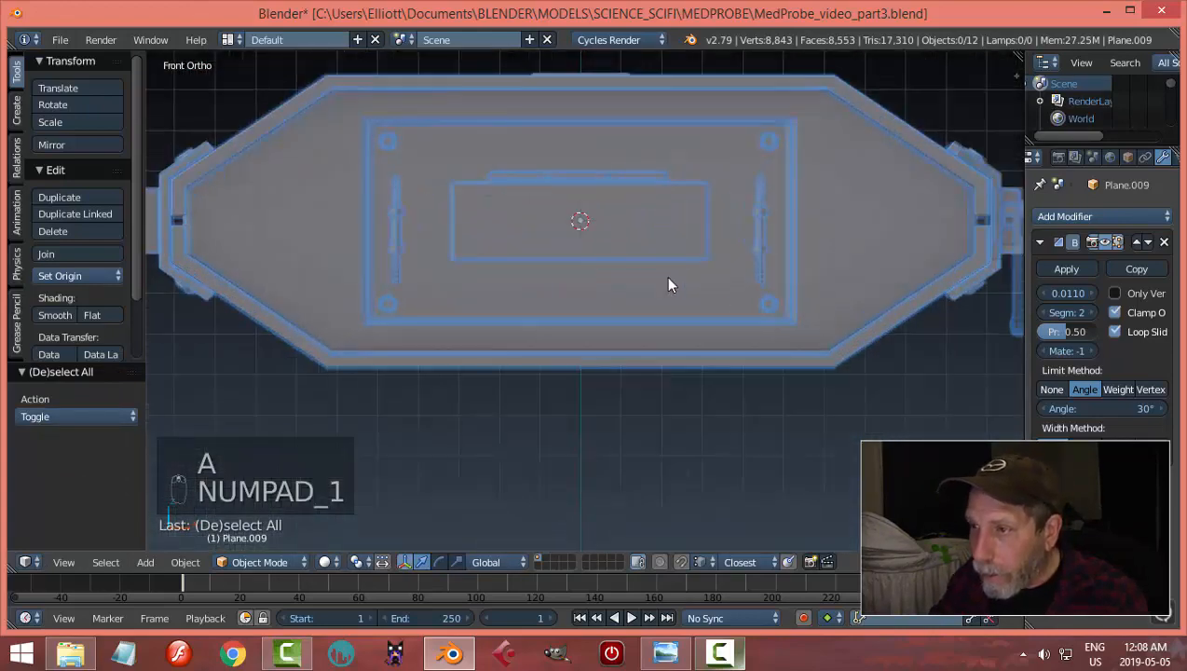
{"action": "right_click", "coordinate": [692, 220]}
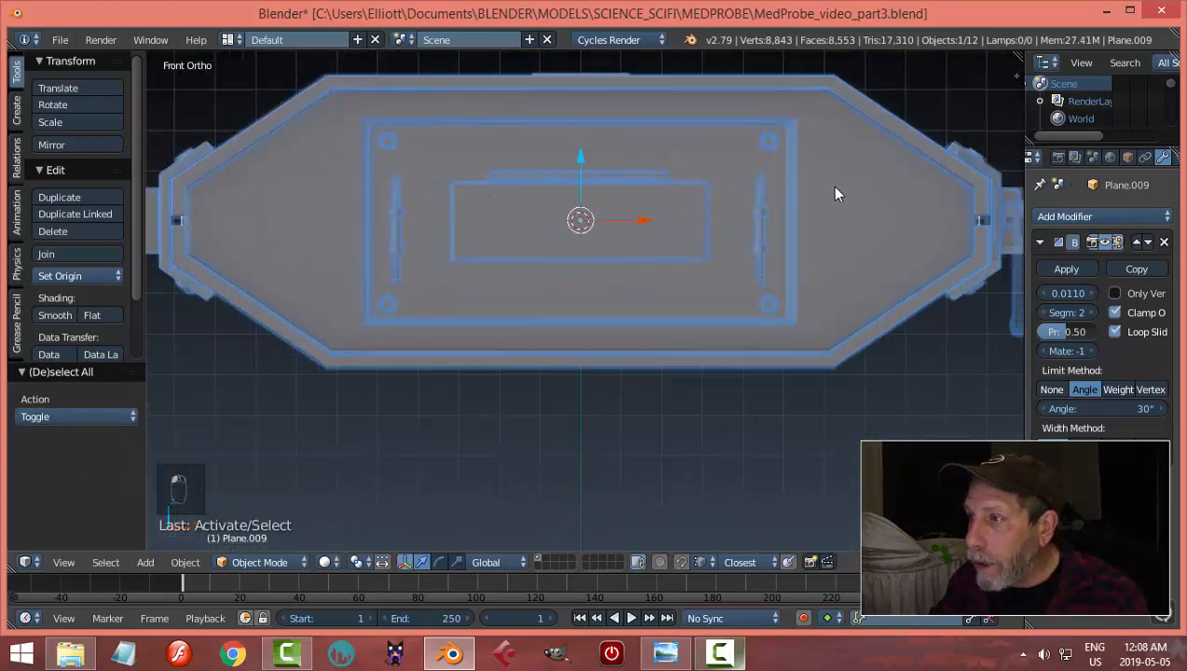
{"action": "right_click", "coordinate": [787, 134]}
{"action": "right_click", "coordinate": [785, 135]}
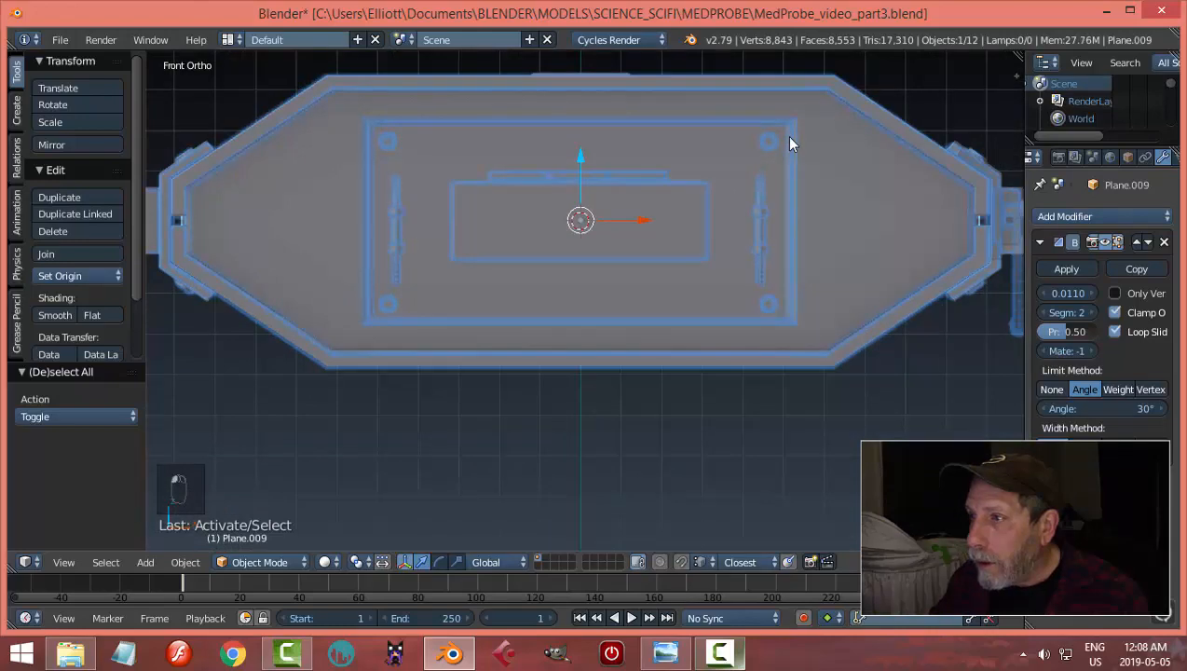
{"action": "key", "text": "Tab"}
{"action": "key", "text": "a"}
{"action": "key", "text": "a"}
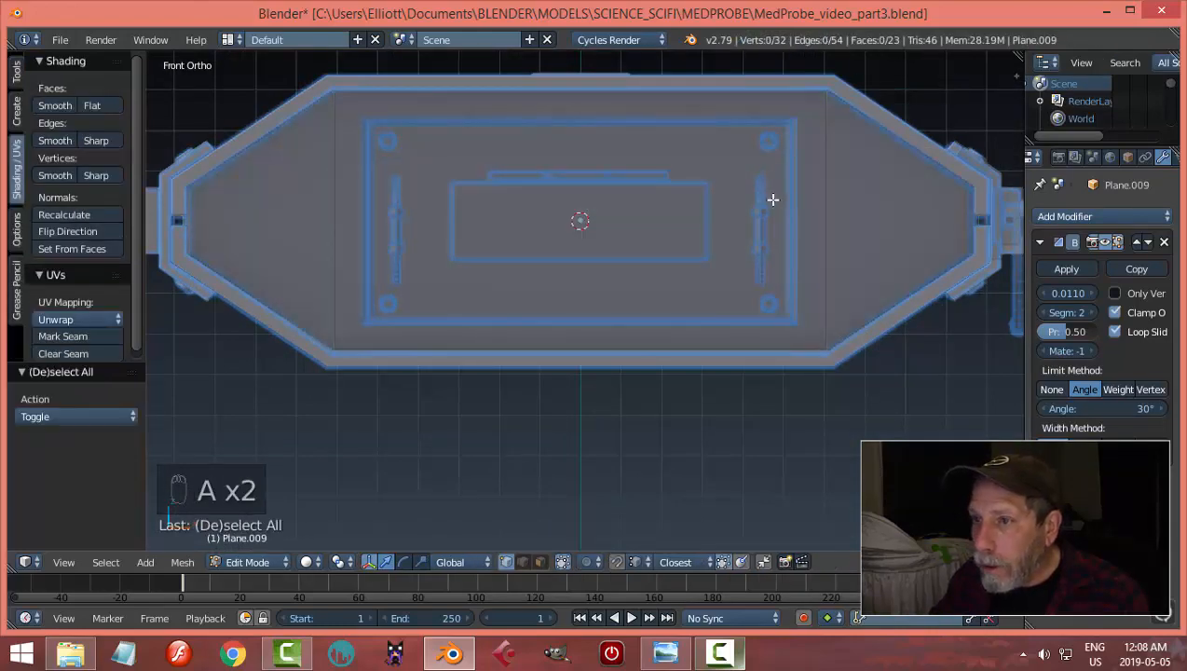
{"action": "key", "text": "a"}
{"action": "key", "text": "ctrl+Tab"}
{"action": "left_click", "coordinate": [734, 232]}
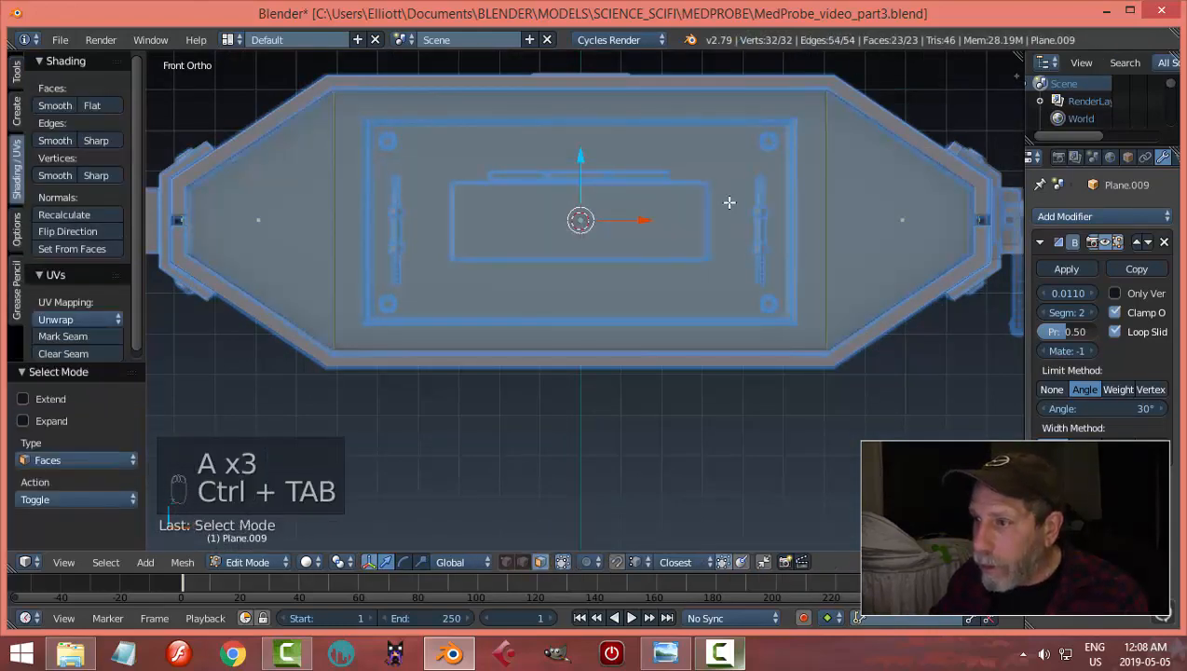
Step: Inset the plate's central rectangular face by 0.0766 and scale the inset face to 0.961 along Z
{"action": "key", "text": "i"}
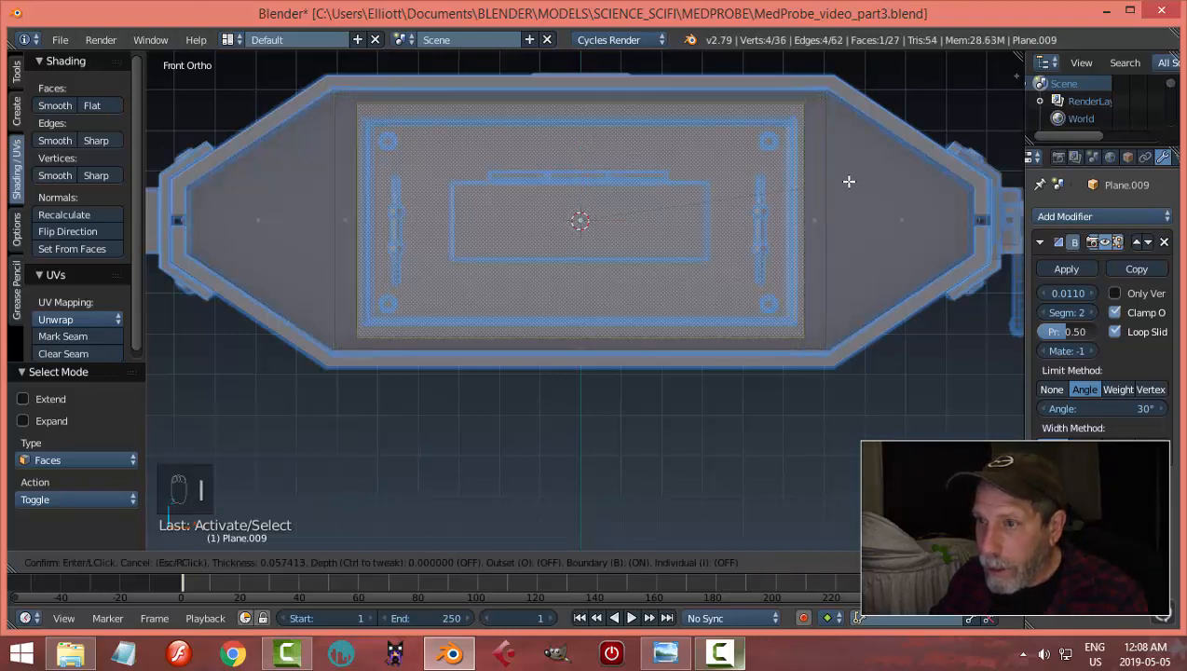
{"action": "left_click", "coordinate": [841, 180]}
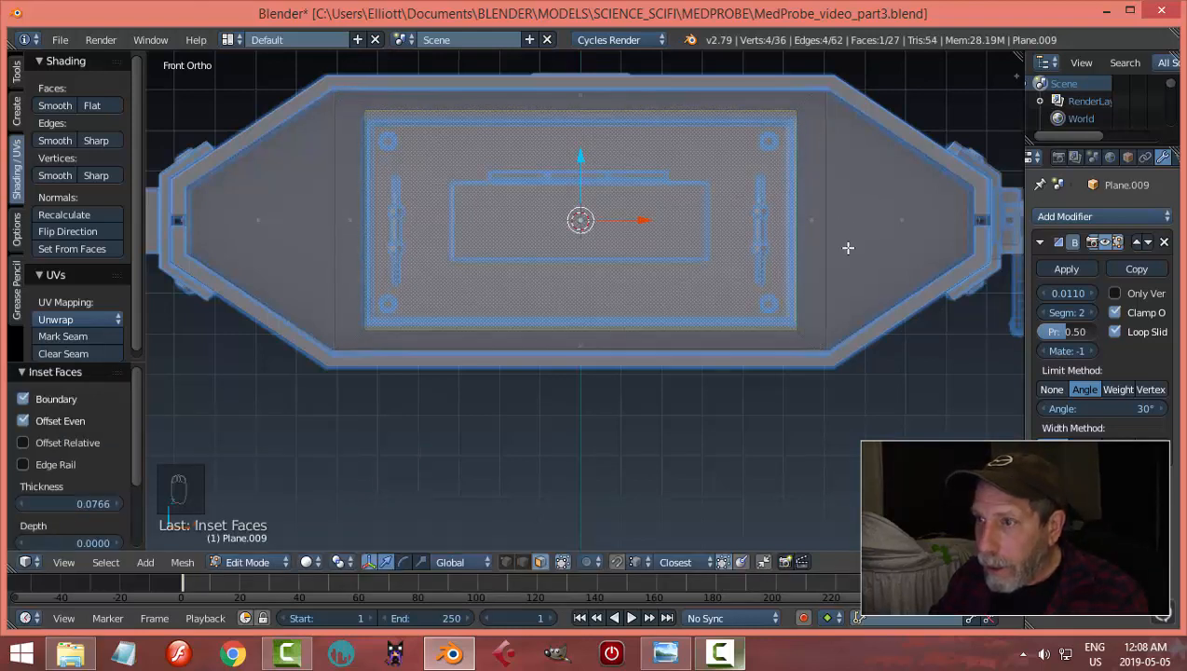
{"action": "key", "text": "s"}
{"action": "key", "text": "z"}
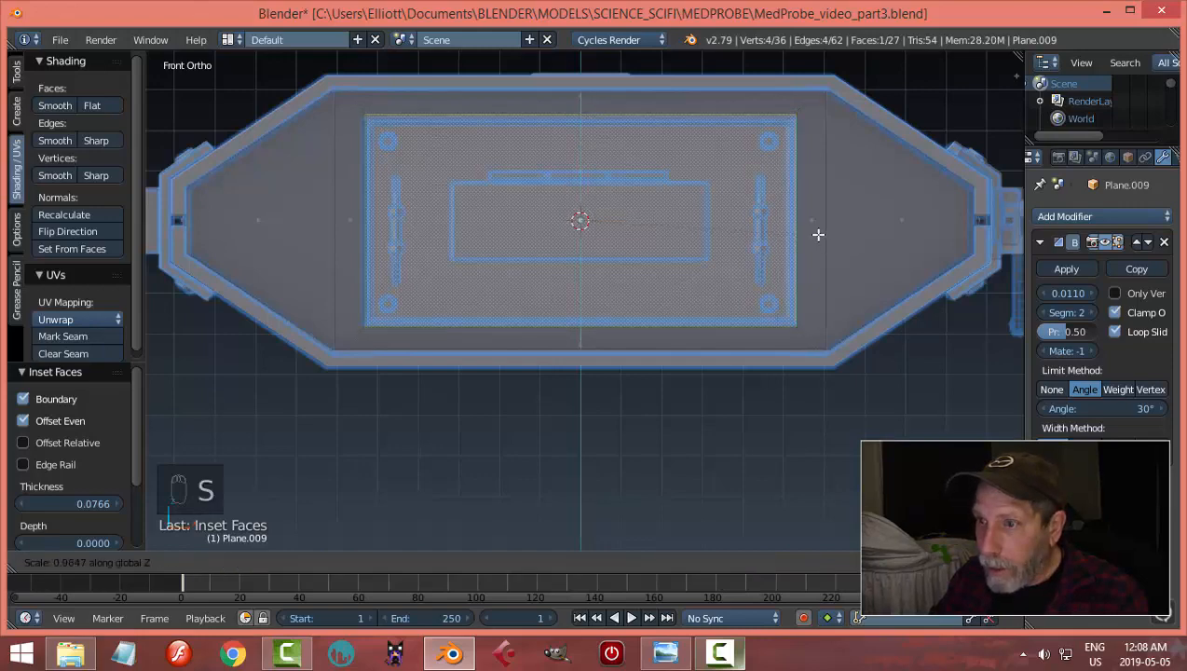
{"action": "left_click", "coordinate": [821, 230]}
Step: Extrude the inset central face 0.021 into the casing and clear the selection
{"action": "middle_click_drag", "start_coordinate": [850, 226], "coordinate": [646, 275]}
{"action": "key", "text": "e"}
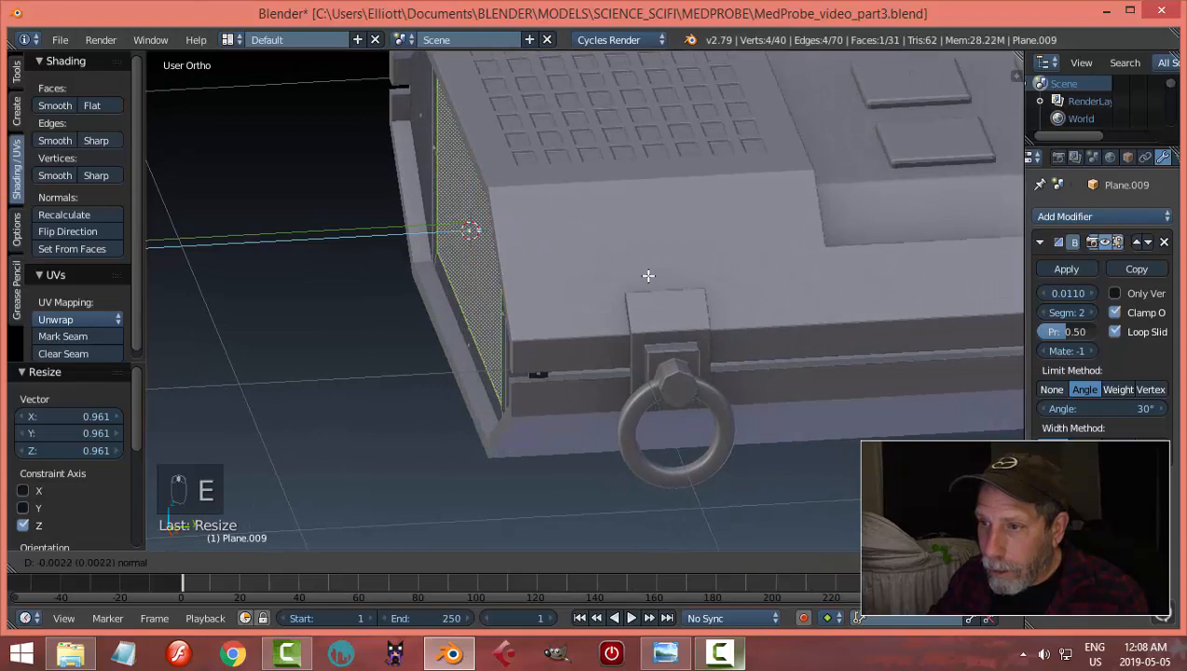
{"action": "left_click", "coordinate": [655, 277]}
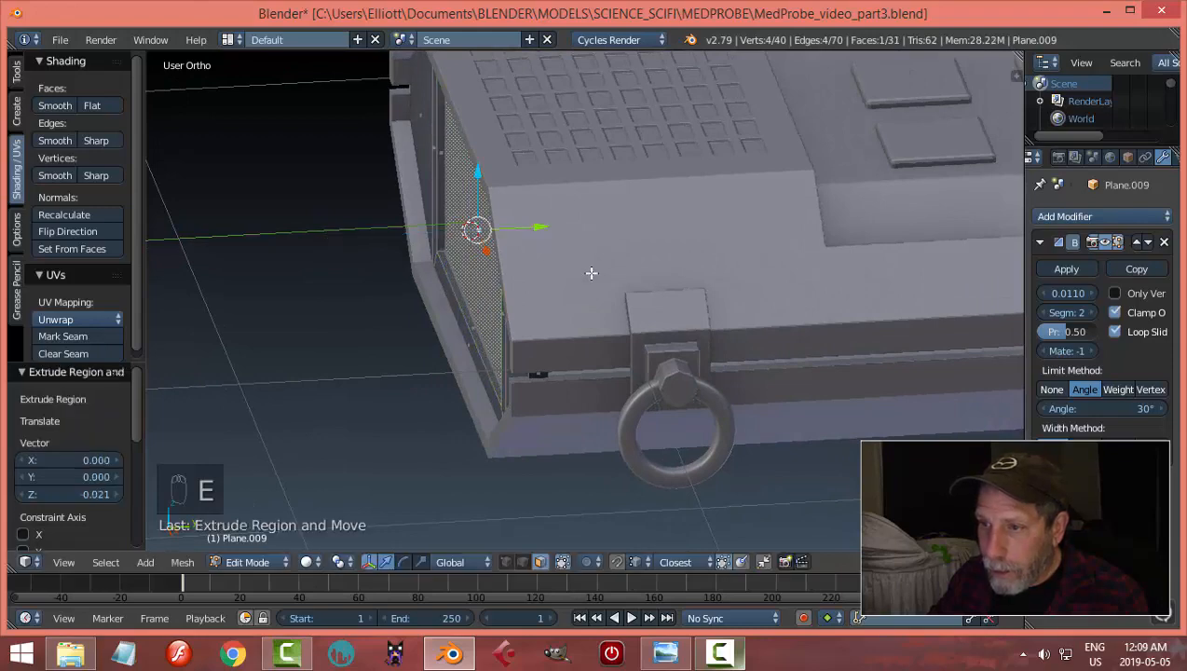
{"action": "key", "text": "a"}
Step: Inset the end plate's recessed central face by 0.1598 in front view and narrow the inset face slightly along X
{"action": "middle_click_drag", "start_coordinate": [592, 268], "coordinate": [707, 268]}
{"action": "key", "text": "KP_3"}
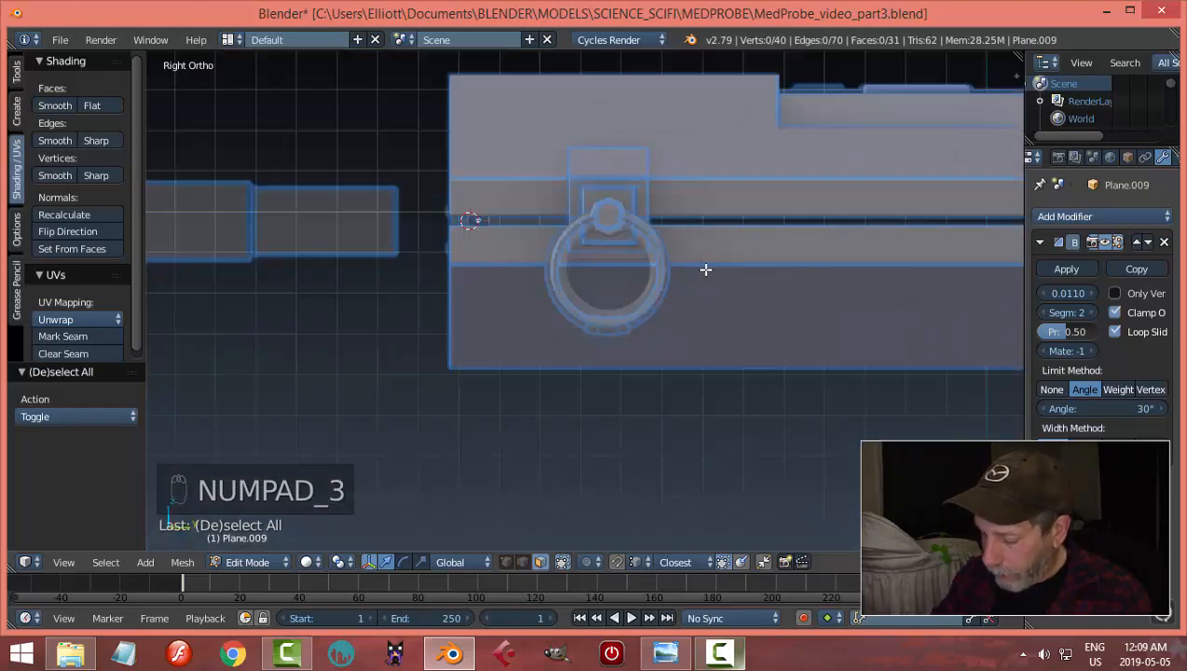
{"action": "key", "text": "KP_1"}
{"action": "middle_click_drag", "start_coordinate": [728, 268], "coordinate": [660, 302]}
{"action": "right_click", "coordinate": [659, 303]}
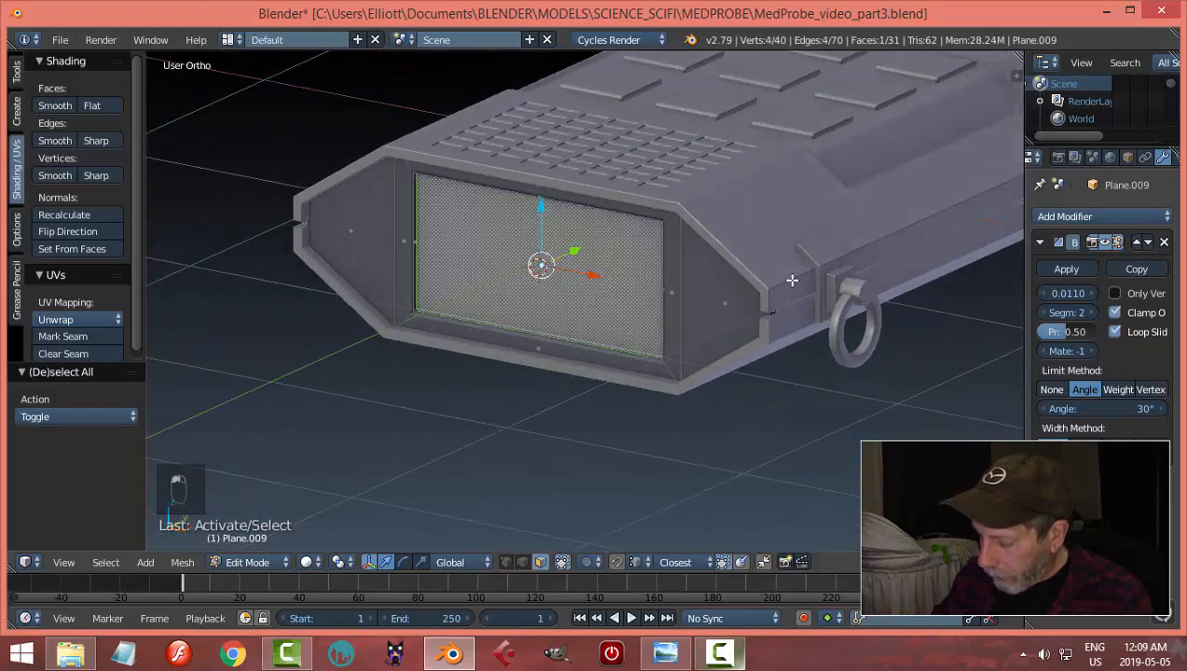
{"action": "key", "text": "KP_1"}
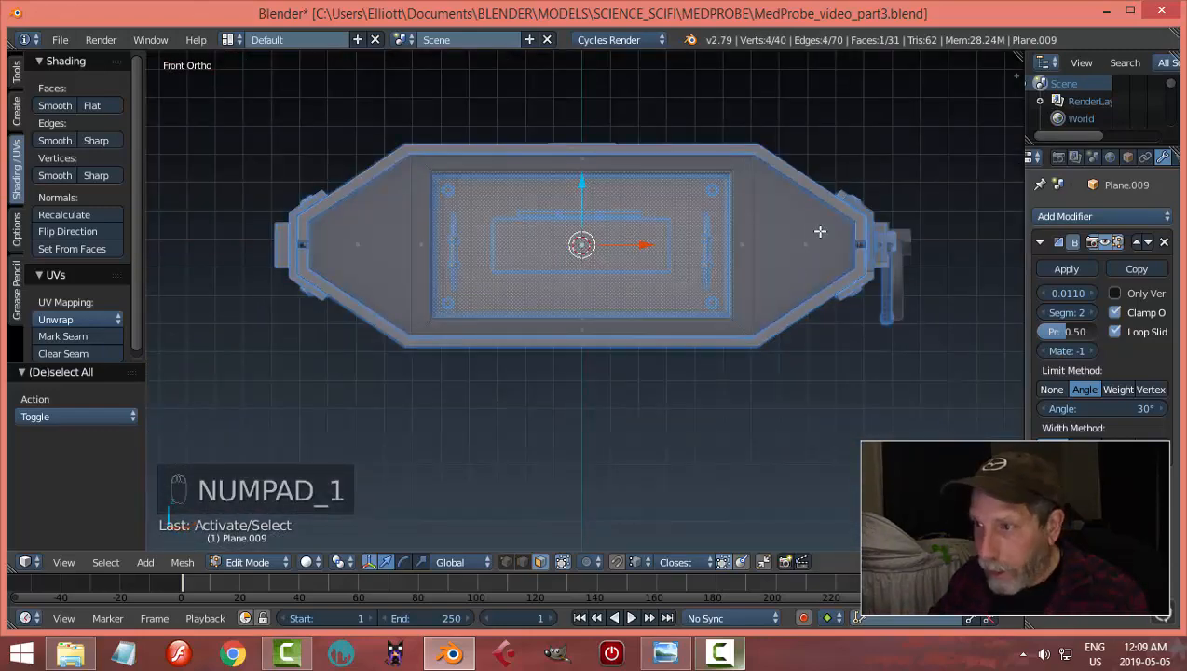
{"action": "key", "text": "i"}
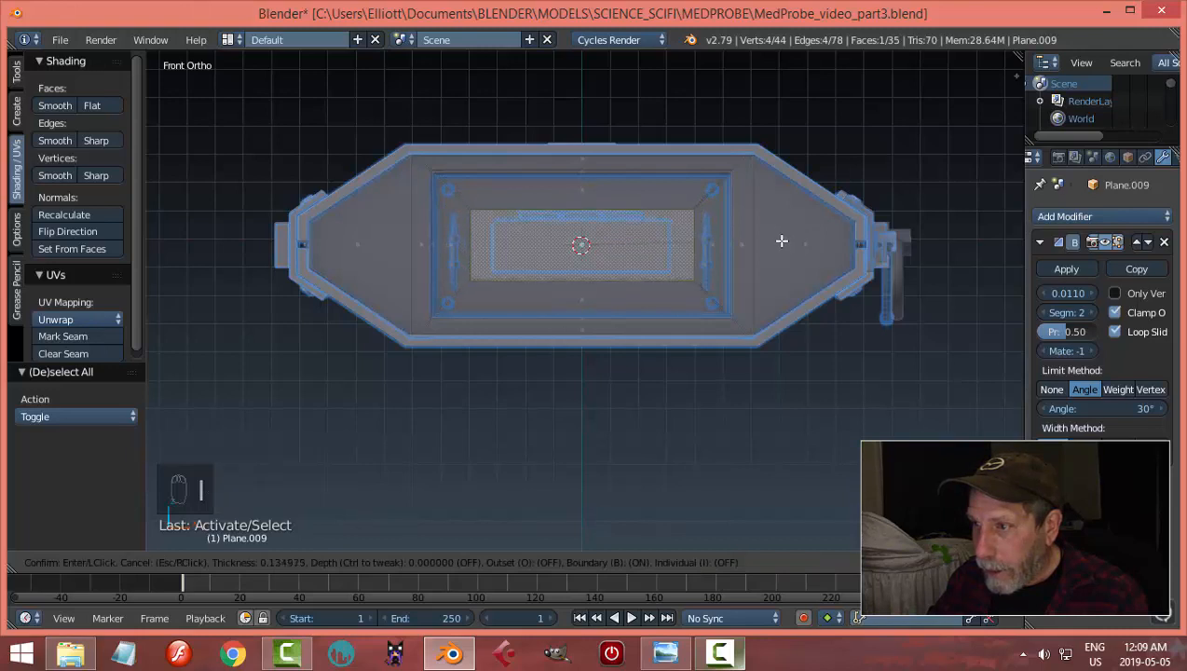
{"action": "left_click", "coordinate": [779, 242]}
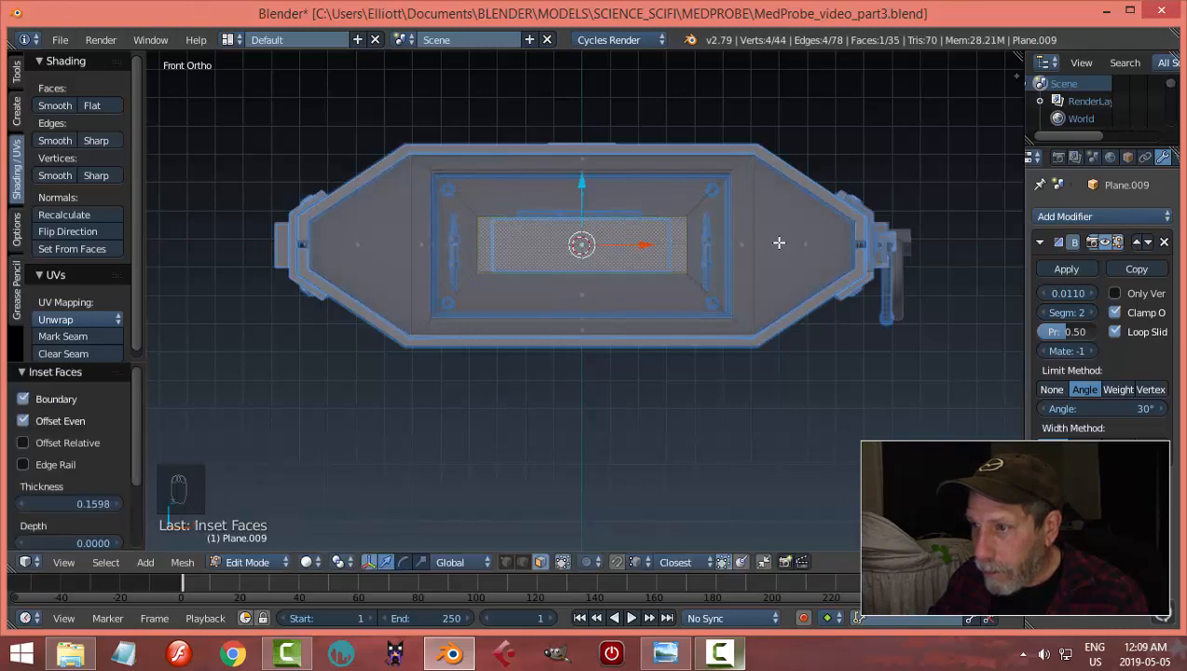
{"action": "key", "text": "s"}
{"action": "key", "text": "x"}
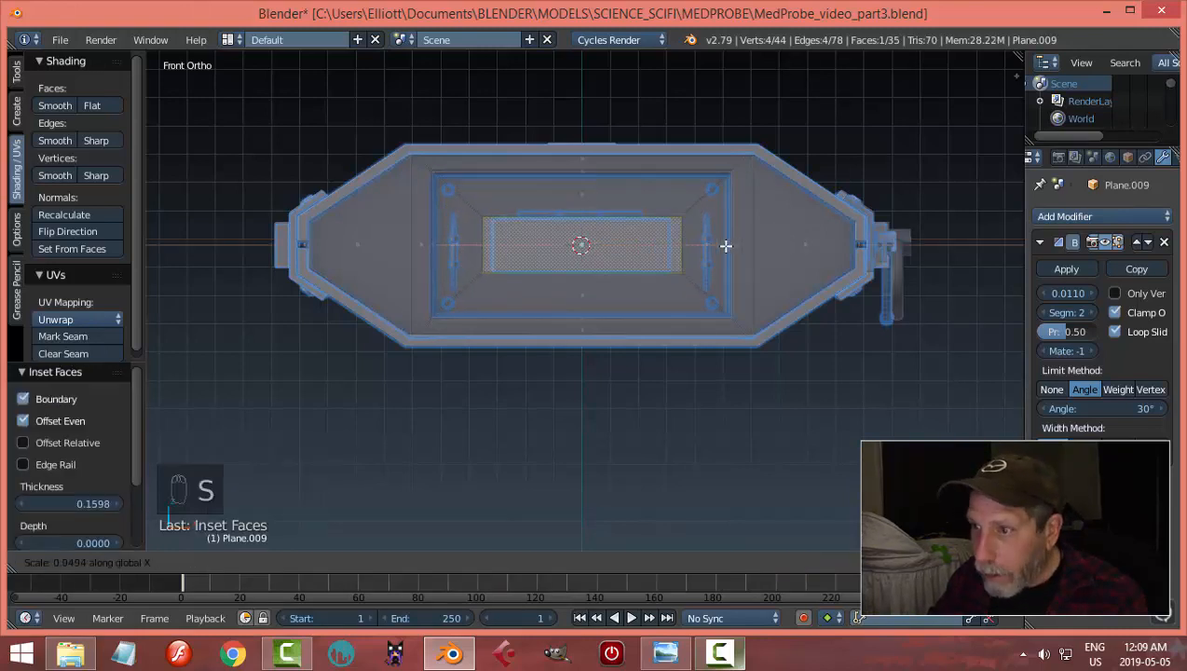
{"action": "left_click", "coordinate": [720, 246]}
Step: Extrude the small inset face into the casing to form a rectangular slot and clear the selection
{"action": "middle_click_drag", "start_coordinate": [746, 219], "coordinate": [647, 244]}
{"action": "key", "text": "e"}
{"action": "left_click", "coordinate": [570, 275]}
{"action": "key", "text": "e"}
{"action": "left_click", "coordinate": [614, 260]}
{"action": "key", "text": "a"}
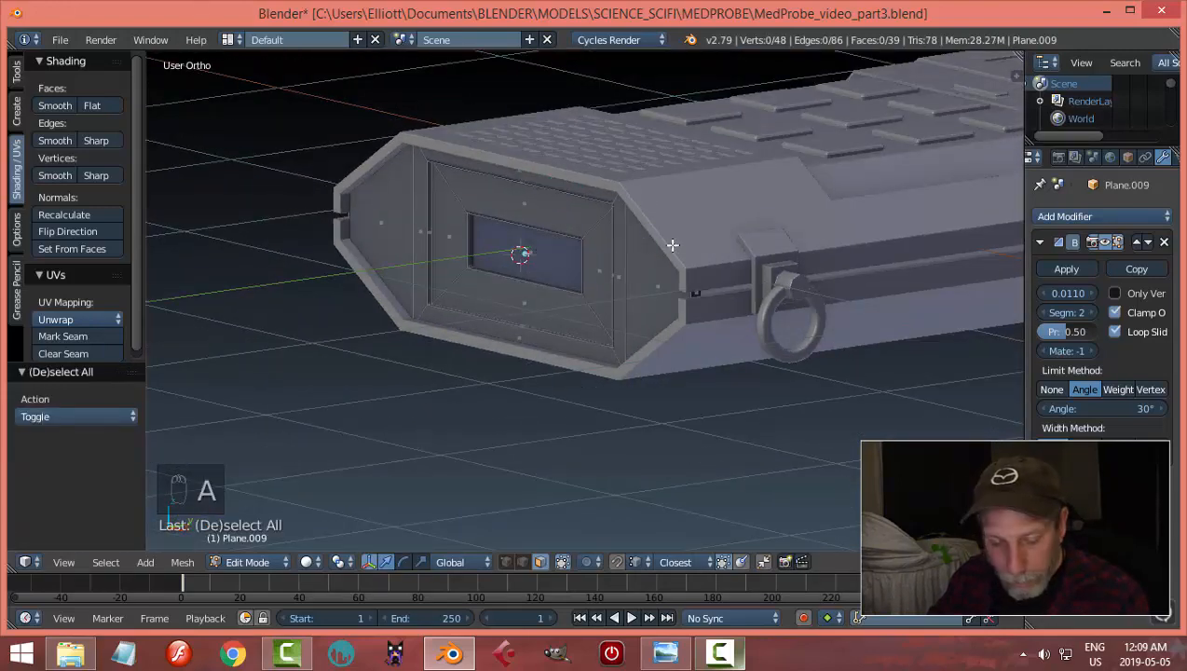
Step: Undo the inward move of the extruded slot face and clear the selection
{"action": "key", "text": "ctrl+z"}
{"action": "key", "text": "ctrl+z"}
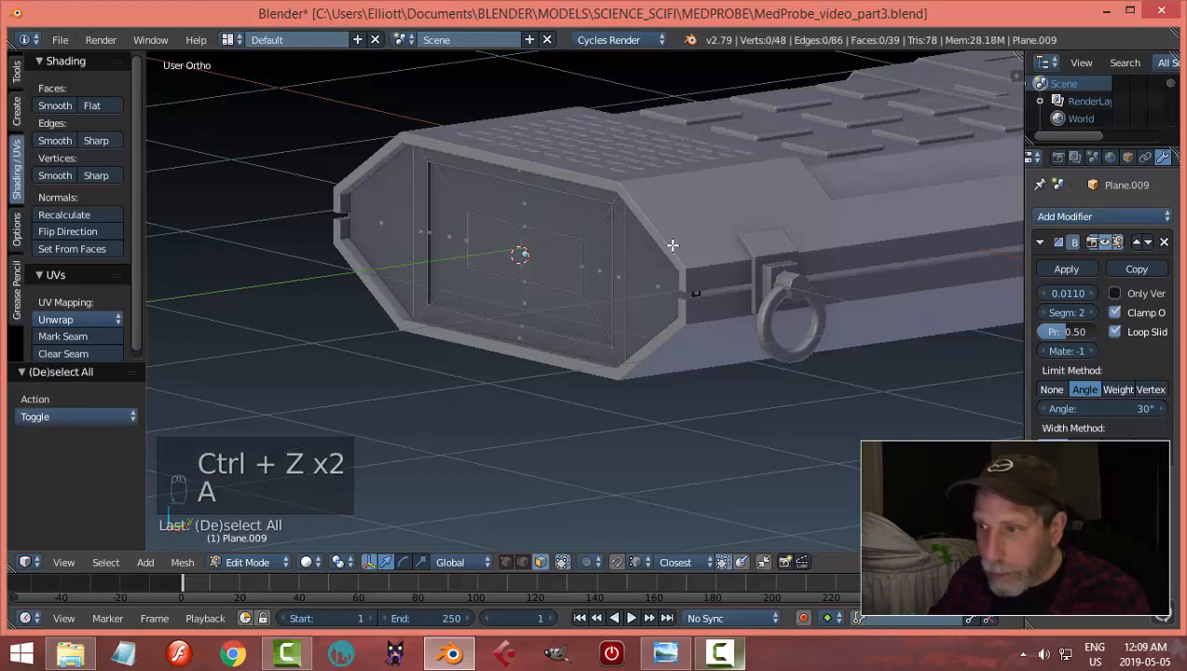
{"action": "key", "text": "a"}
{"action": "key", "text": "a"}
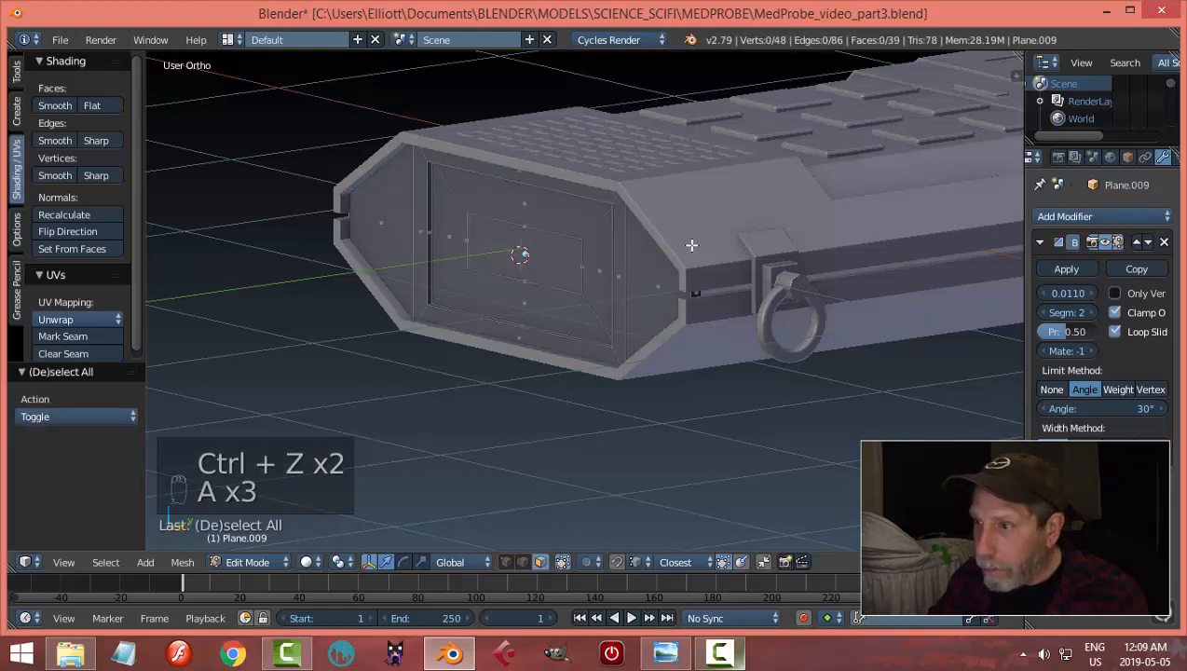
Step: Move the end plate's rear faces deeper into the casing along Y in wireframe side view and return to solid shading
{"action": "key", "text": "KP_3"}
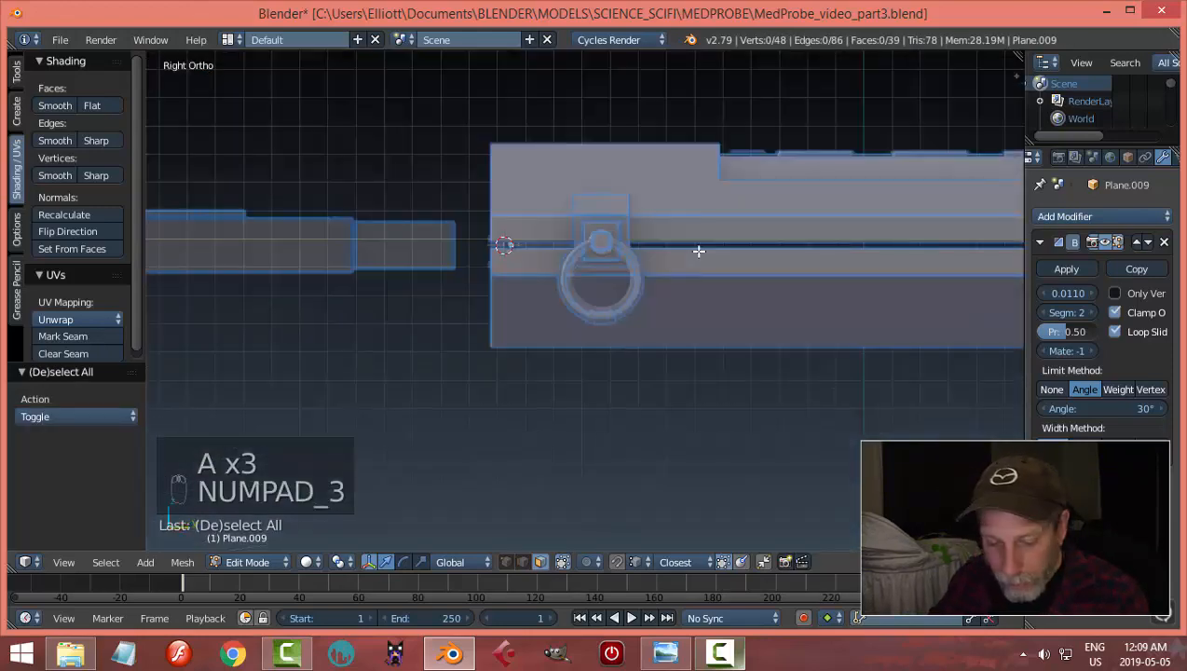
{"action": "key", "text": "z"}
{"action": "scroll", "coordinate": [561, 220], "scroll_direction": "up", "scroll_amount": 3}
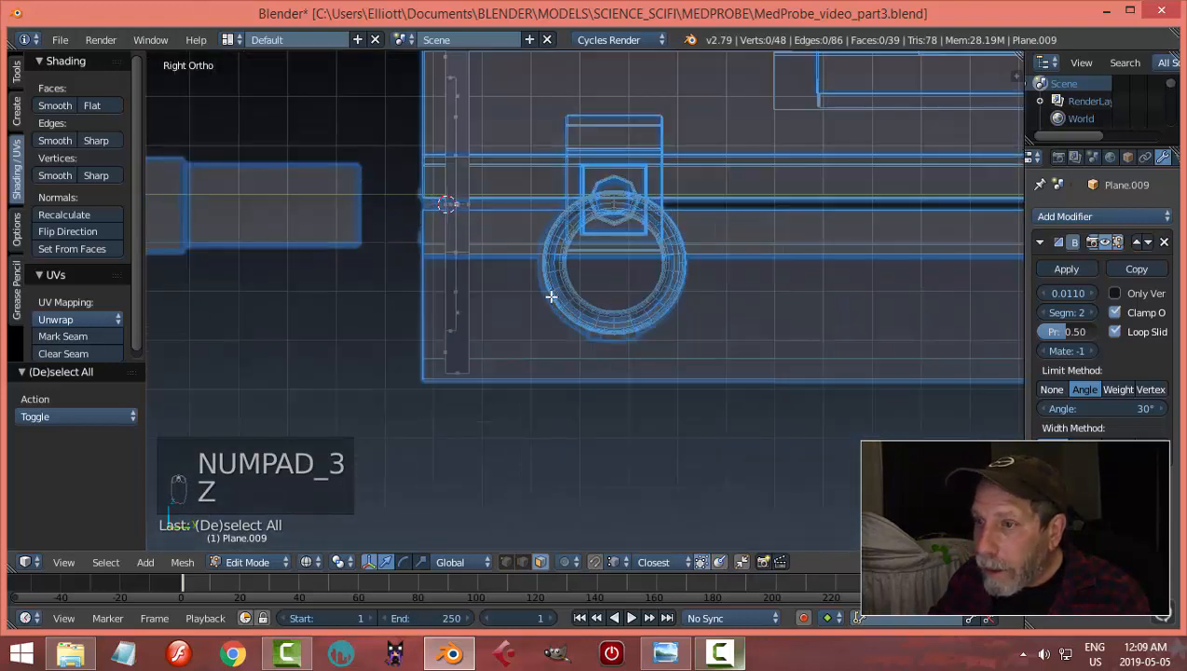
{"action": "scroll", "coordinate": [550, 296], "scroll_direction": "down", "scroll_amount": 2}
{"action": "key", "text": "b"}
{"action": "left_click_drag", "start_coordinate": [542, 384], "coordinate": [502, 96]}
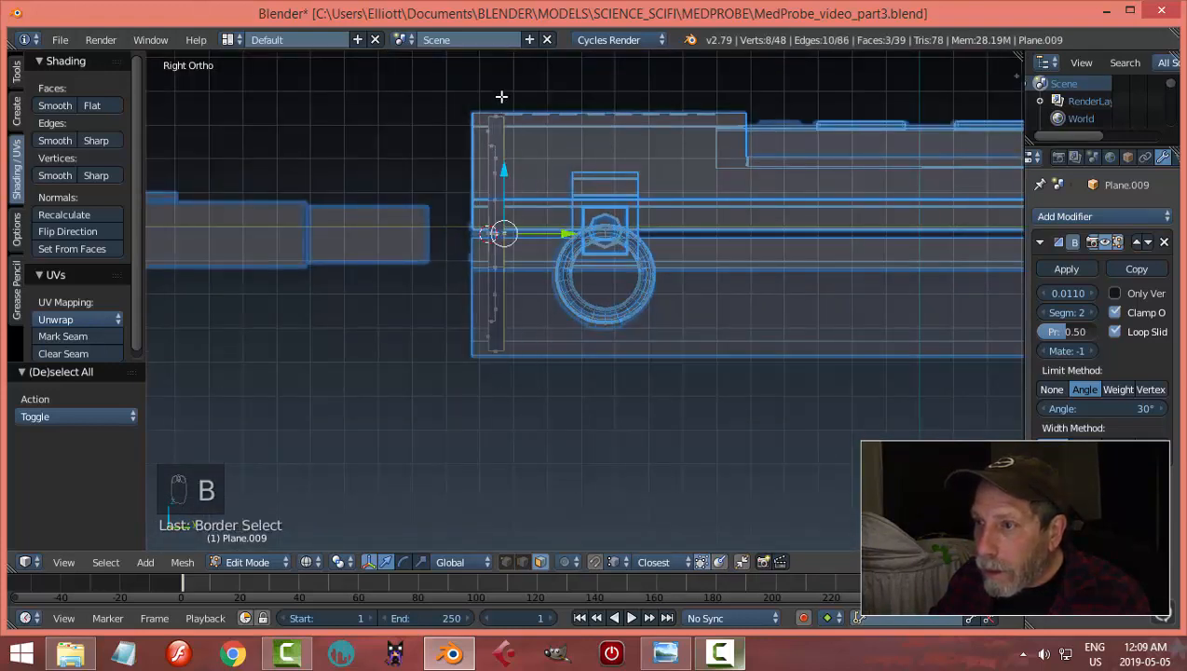
{"action": "left_click_drag", "start_coordinate": [572, 238], "coordinate": [608, 240]}
{"action": "middle_click_drag", "start_coordinate": [607, 240], "coordinate": [640, 308]}
{"action": "key", "text": "a"}
{"action": "key", "text": "z"}
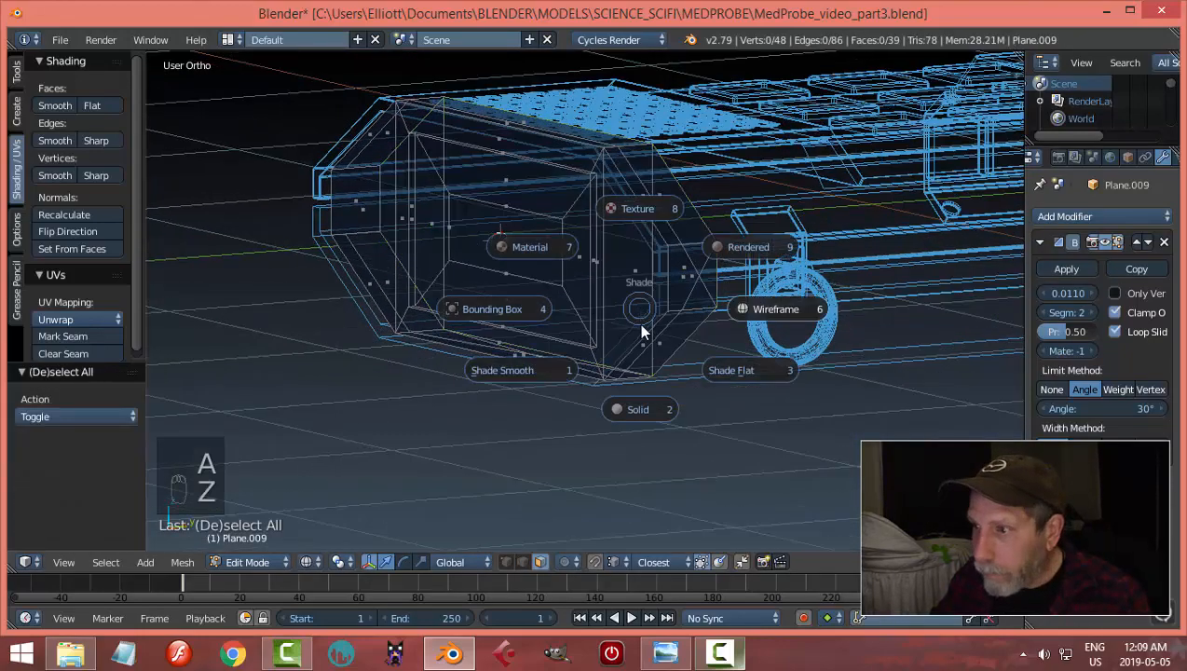
{"action": "left_click", "coordinate": [638, 410]}
Step: Push the small central slot face deeper into the casing along Y
{"action": "right_click", "coordinate": [538, 233]}
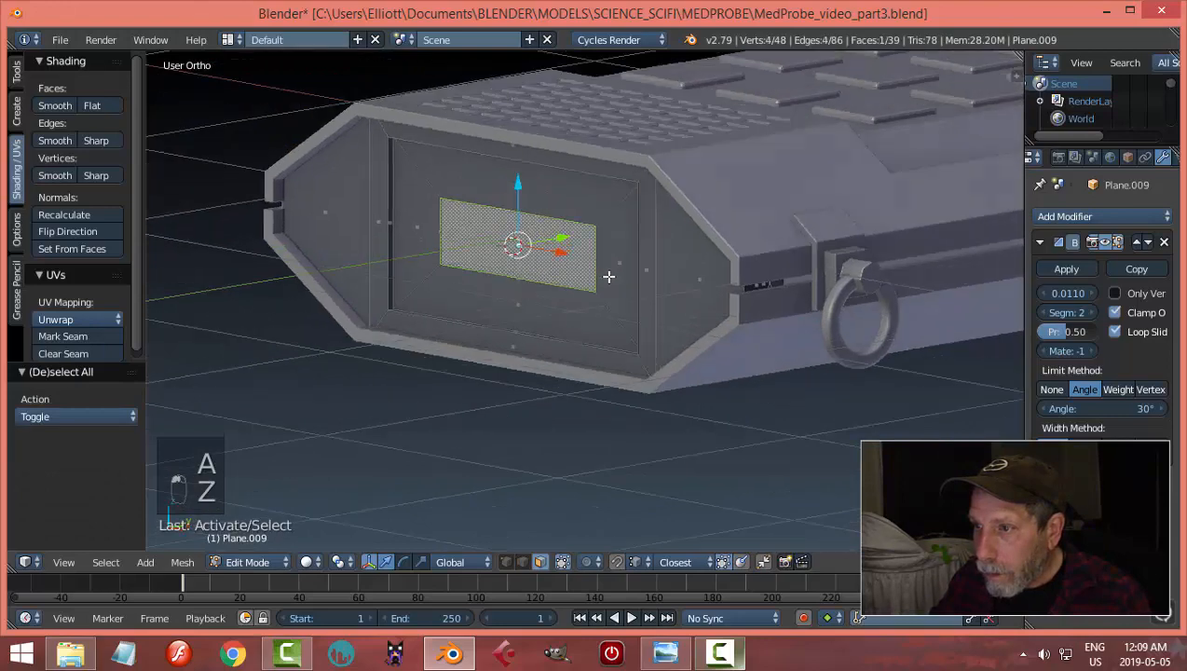
{"action": "key", "text": "KP_1"}
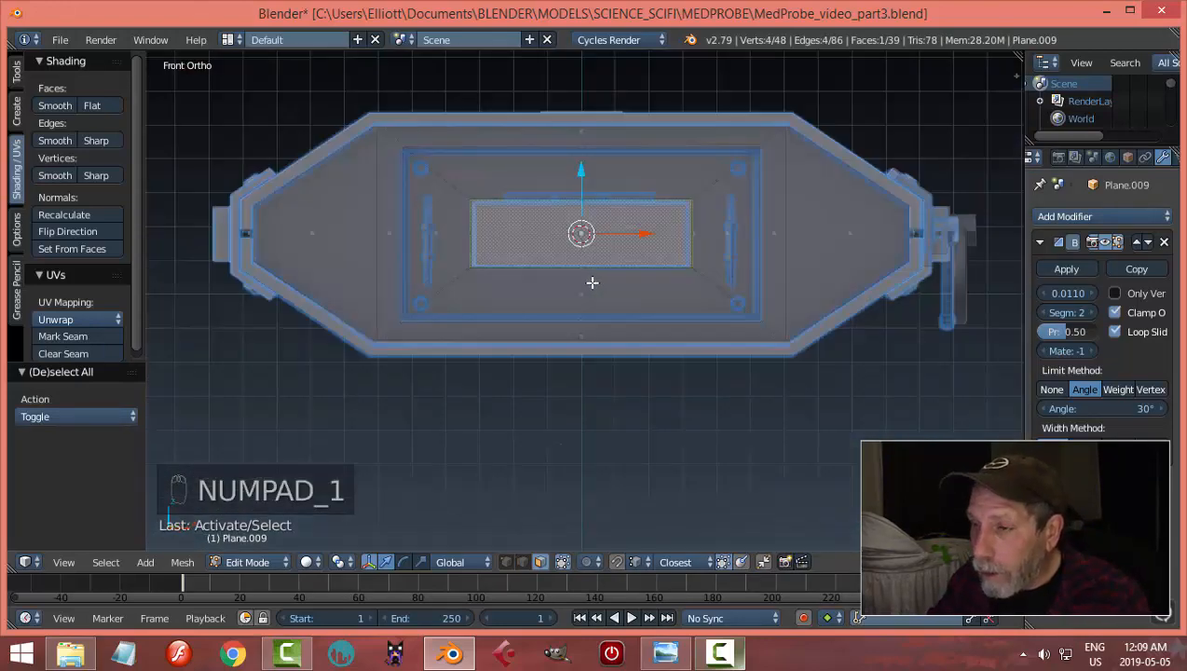
{"action": "middle_click_drag", "start_coordinate": [726, 279], "coordinate": [563, 317]}
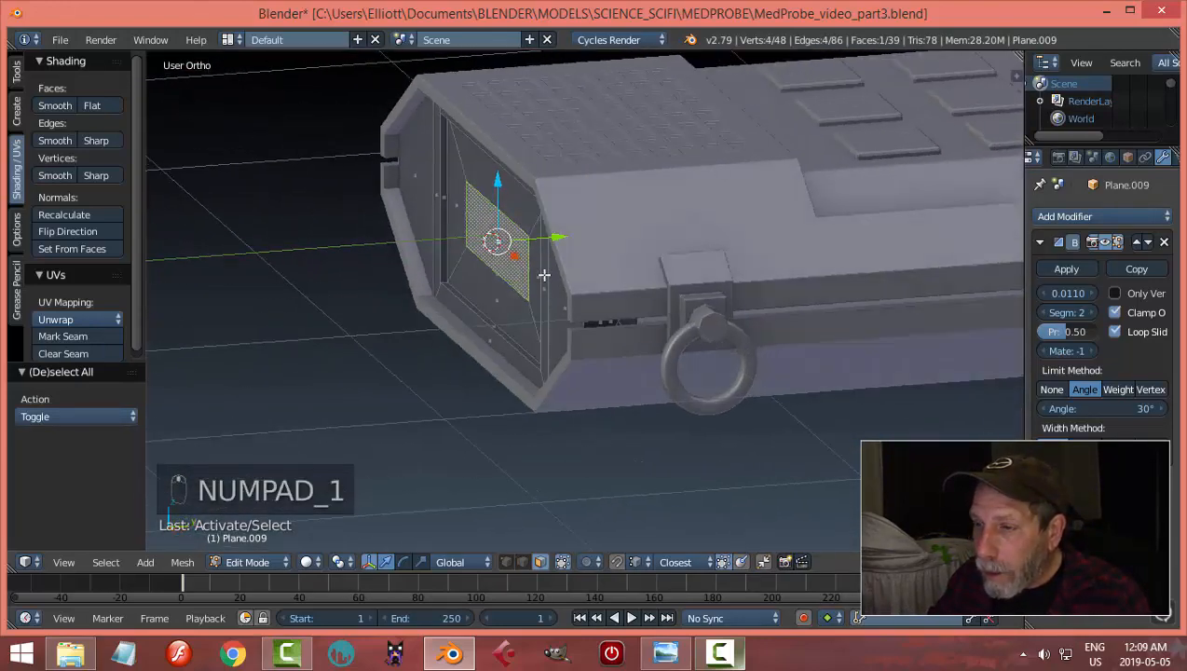
{"action": "left_click_drag", "start_coordinate": [556, 238], "coordinate": [591, 246]}
{"action": "middle_click_drag", "start_coordinate": [591, 246], "coordinate": [601, 191]}
Step: Leave mesh editing, examine the slotted end plate in Object Mode and reselect it
{"action": "key", "text": "Tab"}
{"action": "left_click", "coordinate": [468, 267]}
{"action": "key", "text": "a"}
{"action": "scroll", "coordinate": [559, 283], "scroll_direction": "up", "scroll_amount": 2}
{"action": "left_click", "coordinate": [591, 266]}
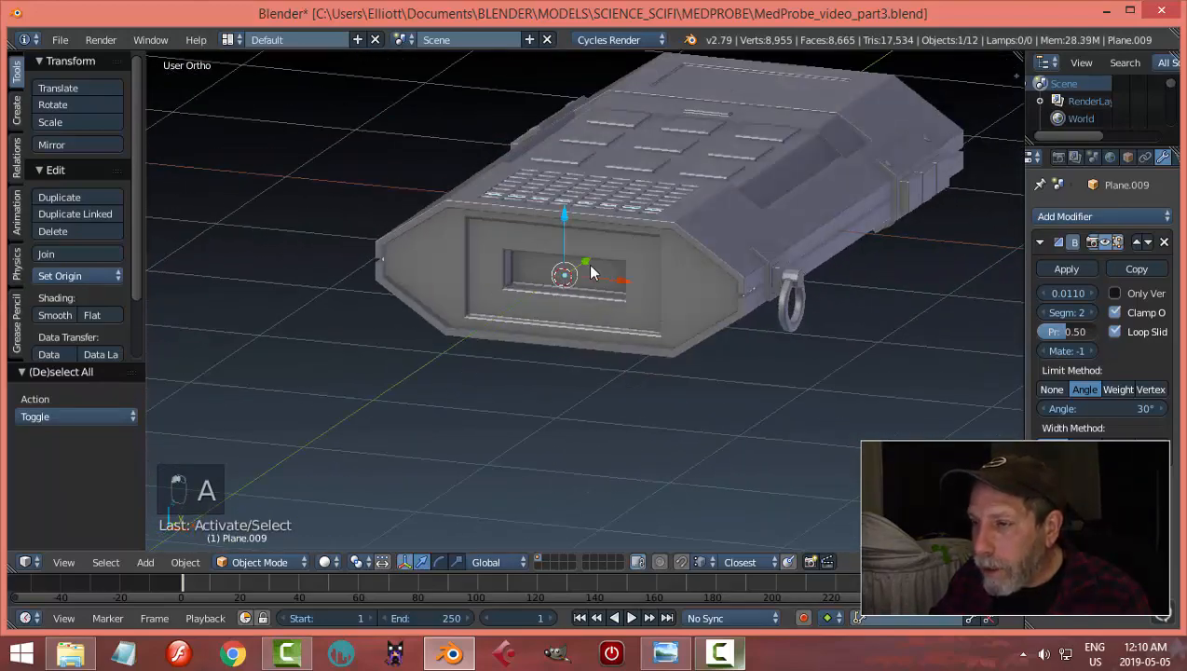
Step: Open the end plate for mesh editing, duplicate the slot's back face and move the copy 0.303 outward along Y
{"action": "key", "text": "Tab"}
{"action": "middle_click_drag", "start_coordinate": [647, 265], "coordinate": [599, 294]}
{"action": "key", "text": "a"}
{"action": "key", "text": "a"}
{"action": "left_click", "coordinate": [599, 270]}
{"action": "key", "text": "shift+d"}
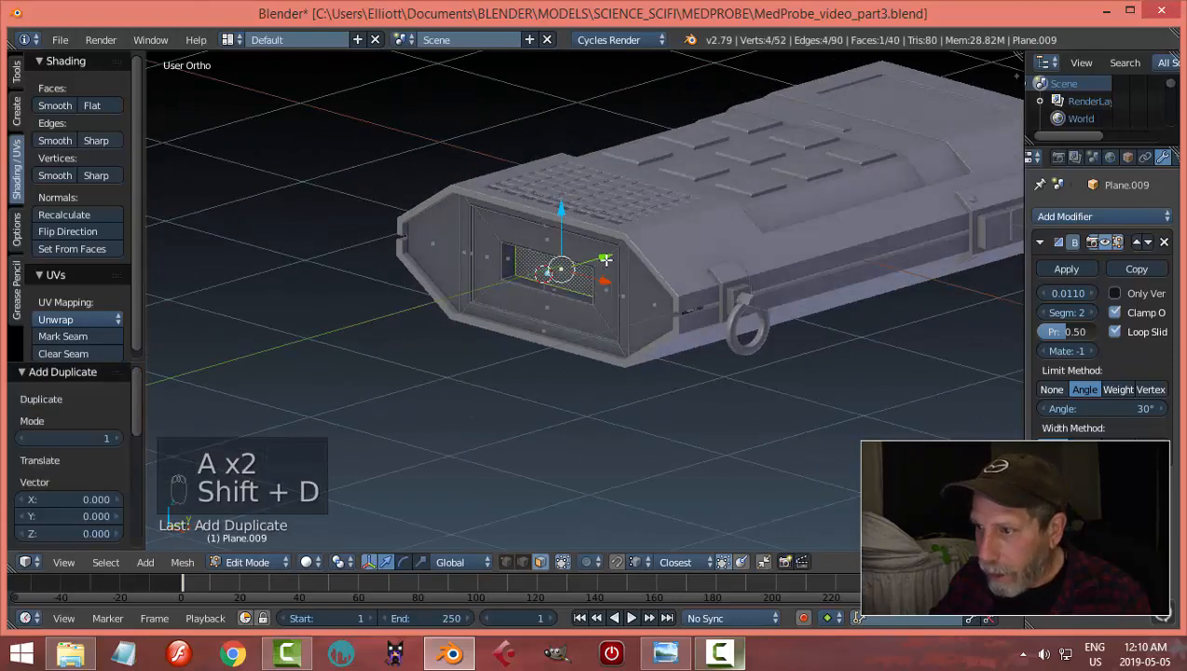
{"action": "left_click_drag", "start_coordinate": [606, 260], "coordinate": [542, 264]}
Step: Shift the duplicated face 0.002 along Y to align with the reference plug in side view and scale it to 0.829
{"action": "key", "text": "KP_3"}
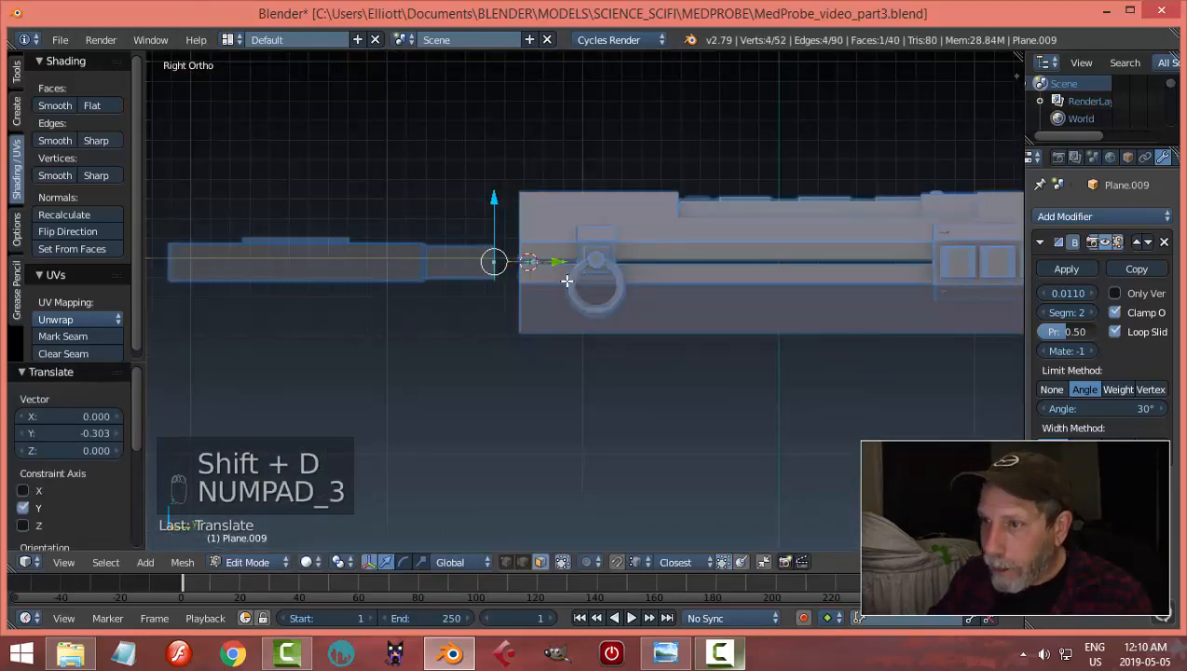
{"action": "scroll", "coordinate": [557, 288], "scroll_direction": "up", "scroll_amount": 4}
{"action": "middle_click_drag", "start_coordinate": [559, 290], "coordinate": [792, 321], "text": "shift"}
{"action": "left_click_drag", "start_coordinate": [690, 254], "coordinate": [701, 255]}
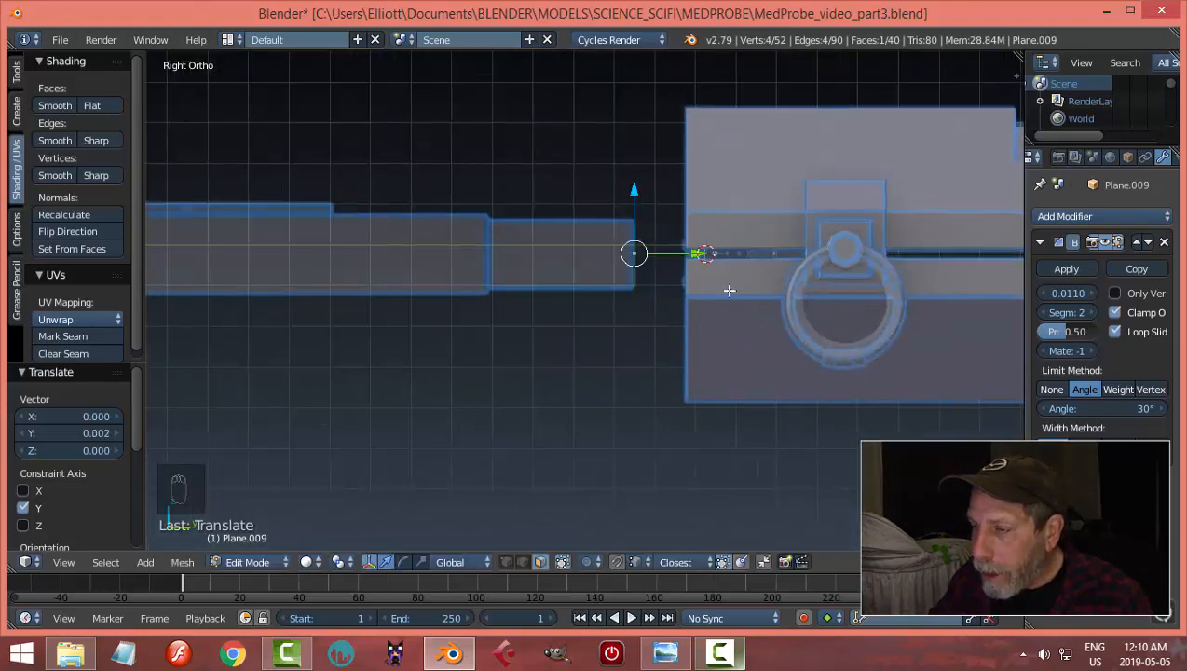
{"action": "middle_click_drag", "start_coordinate": [728, 291], "coordinate": [719, 303], "text": "shift"}
{"action": "key", "text": "s"}
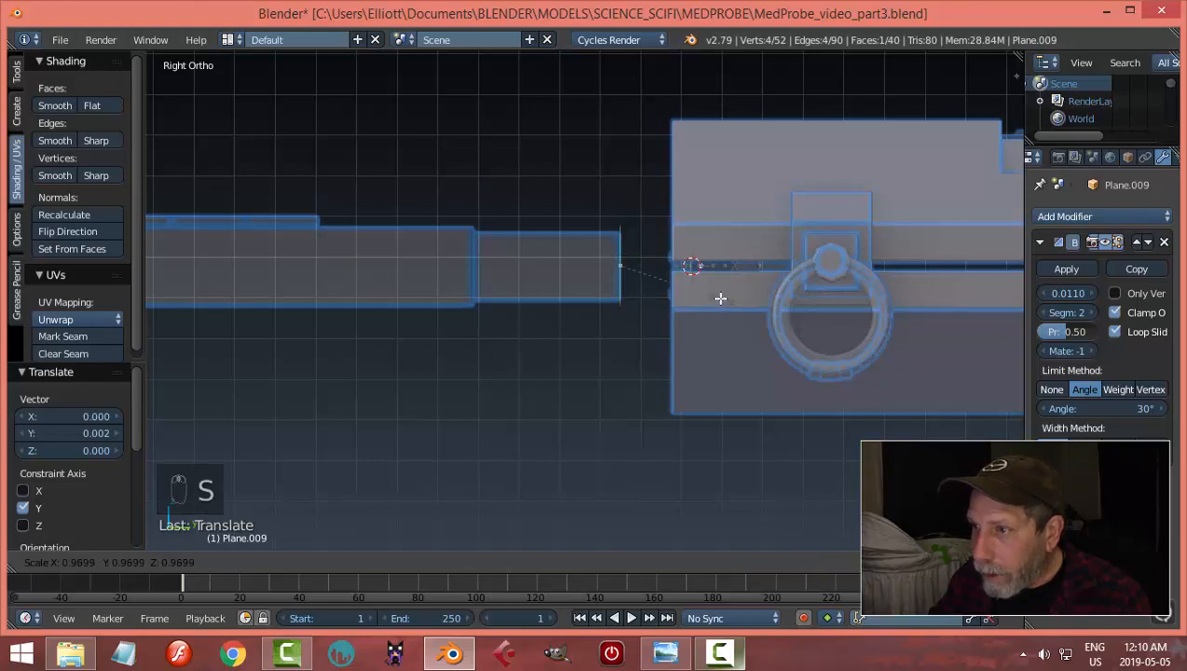
{"action": "left_click", "coordinate": [712, 282]}
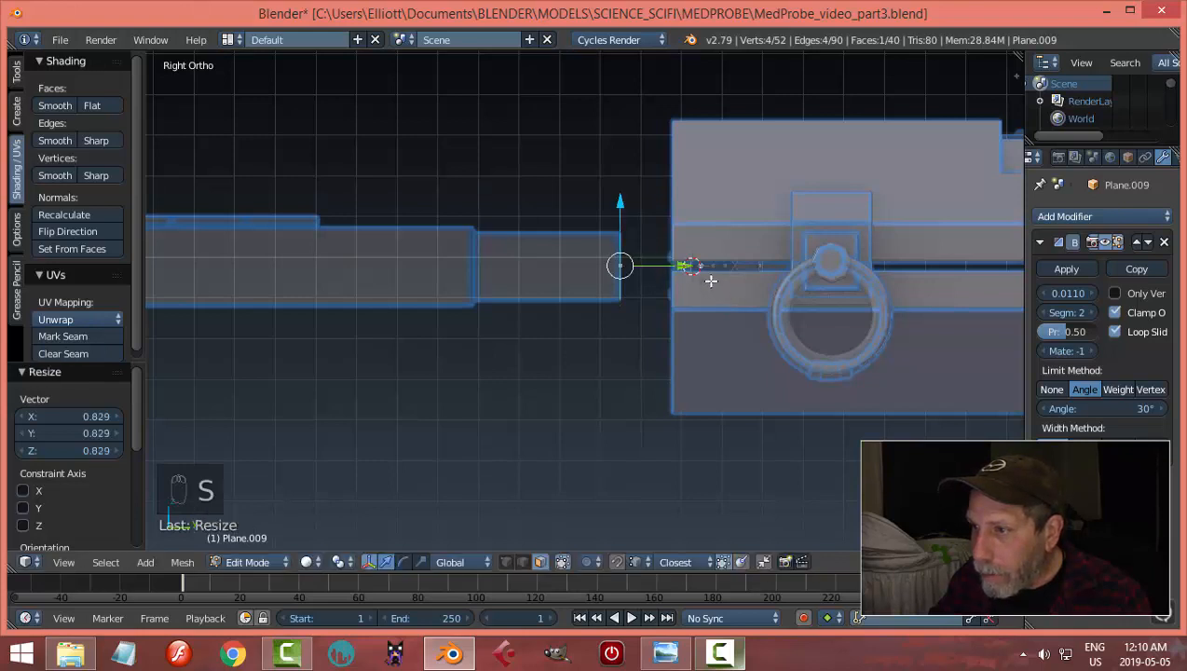
Step: Extrude the duplicated face 0.357 outward along Y to the shoulder of the reference plug
{"action": "middle_click_drag", "start_coordinate": [710, 275], "coordinate": [683, 318]}
{"action": "key", "text": "KP_3"}
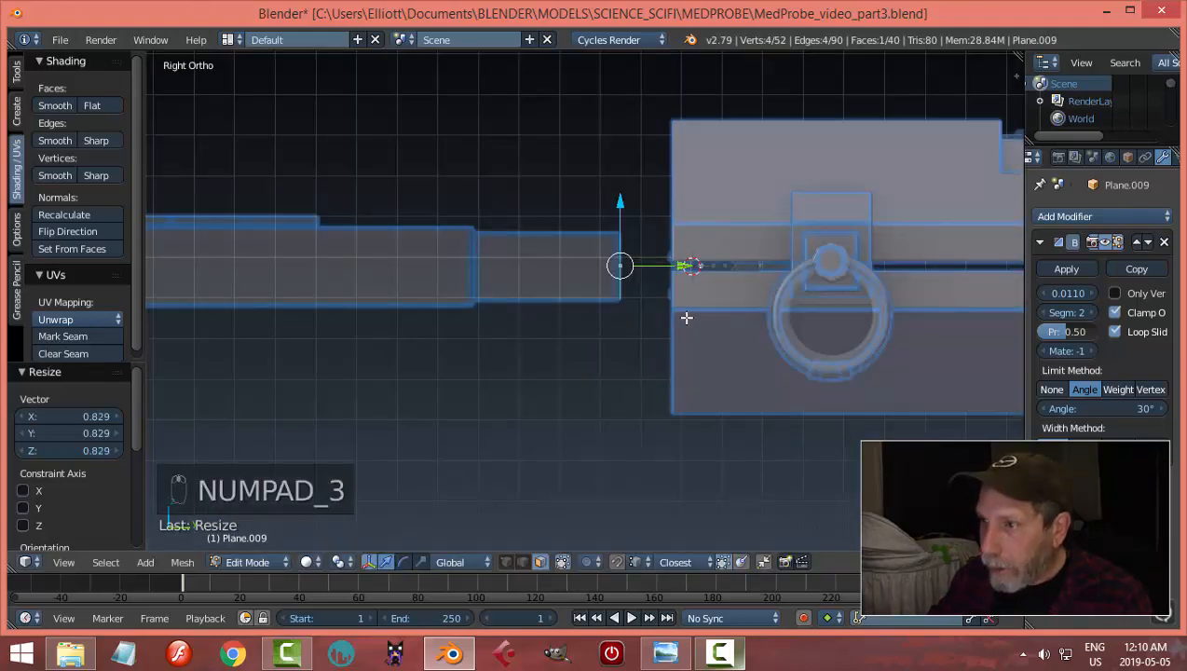
{"action": "key", "text": "e"}
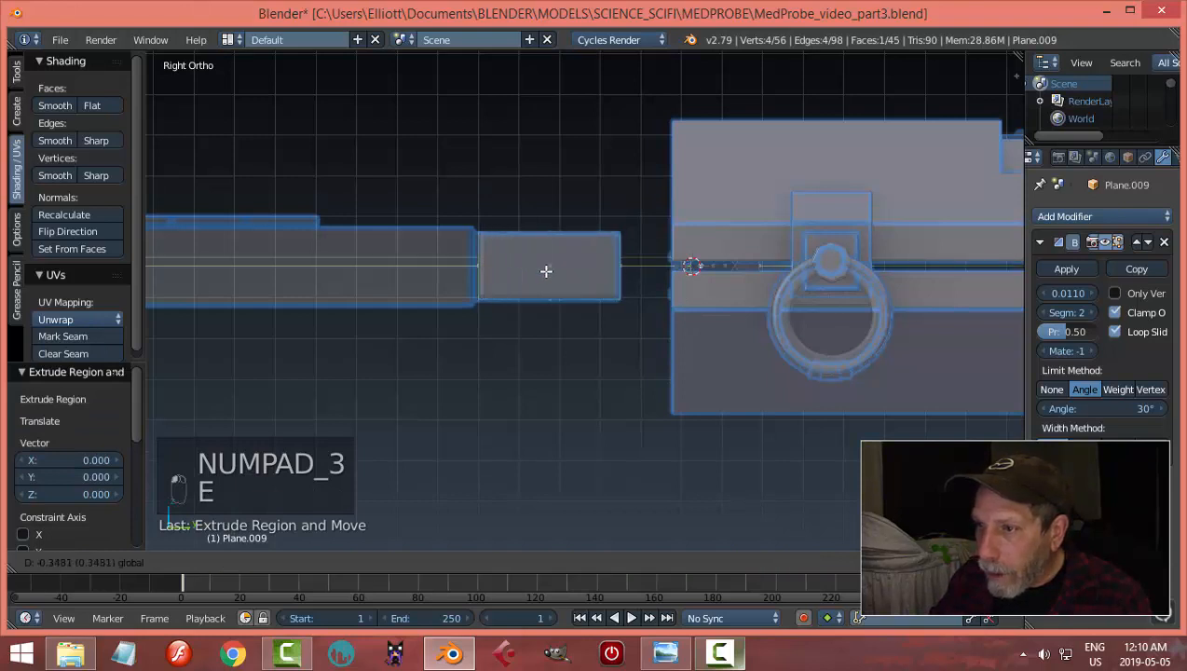
{"action": "left_click", "coordinate": [542, 270]}
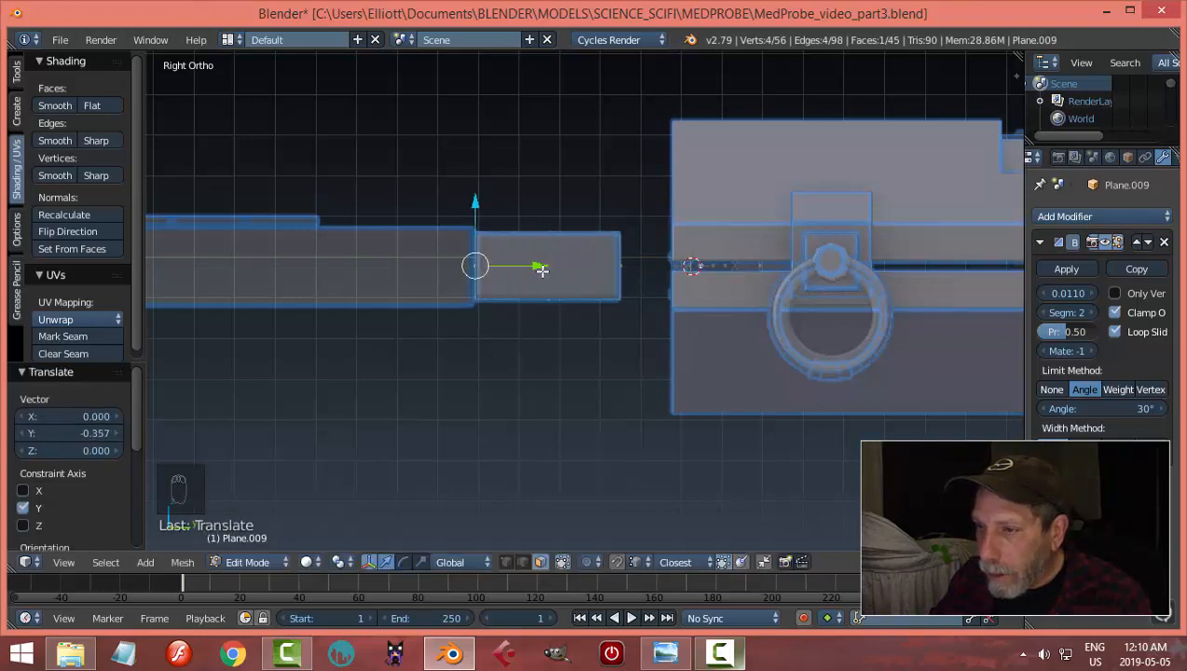
Step: Extrude the plug's end face in place and scale it up to the height of the wider reference body
{"action": "key", "text": "e"}
{"action": "key", "text": "s"}
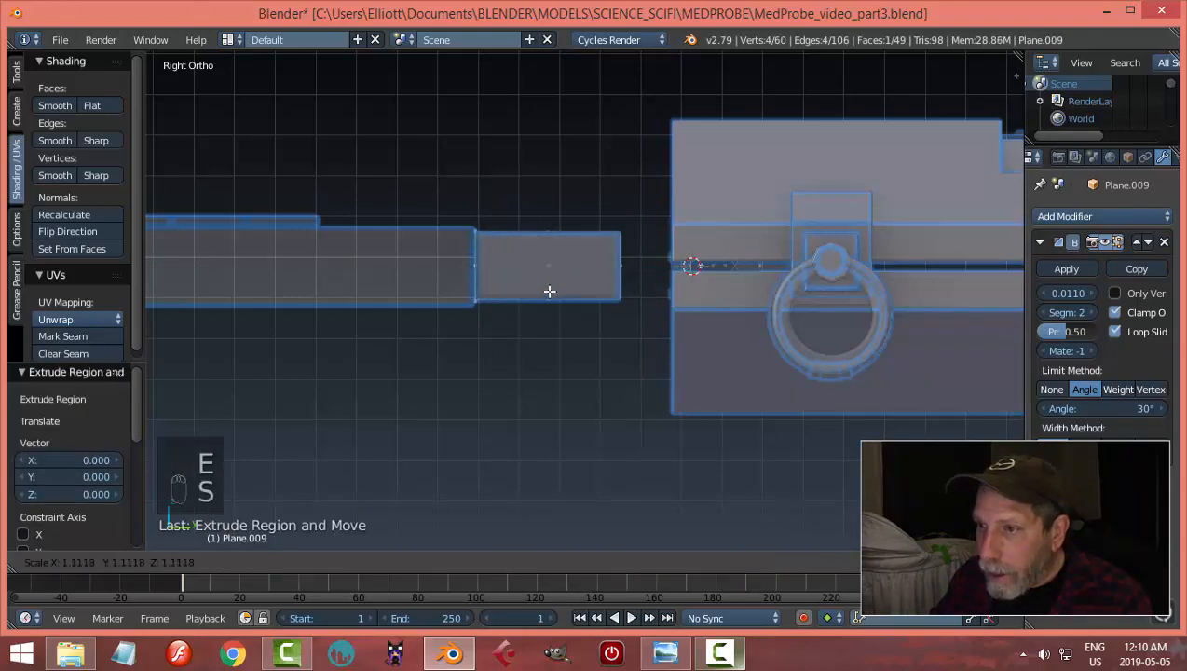
{"action": "left_click", "coordinate": [553, 301]}
Step: Extrude the enlarged face 0.219 outward along Y, extend it about 1.09 further to the reference body's far end and clear the selection
{"action": "key", "text": "e"}
{"action": "right_click", "coordinate": [559, 302]}
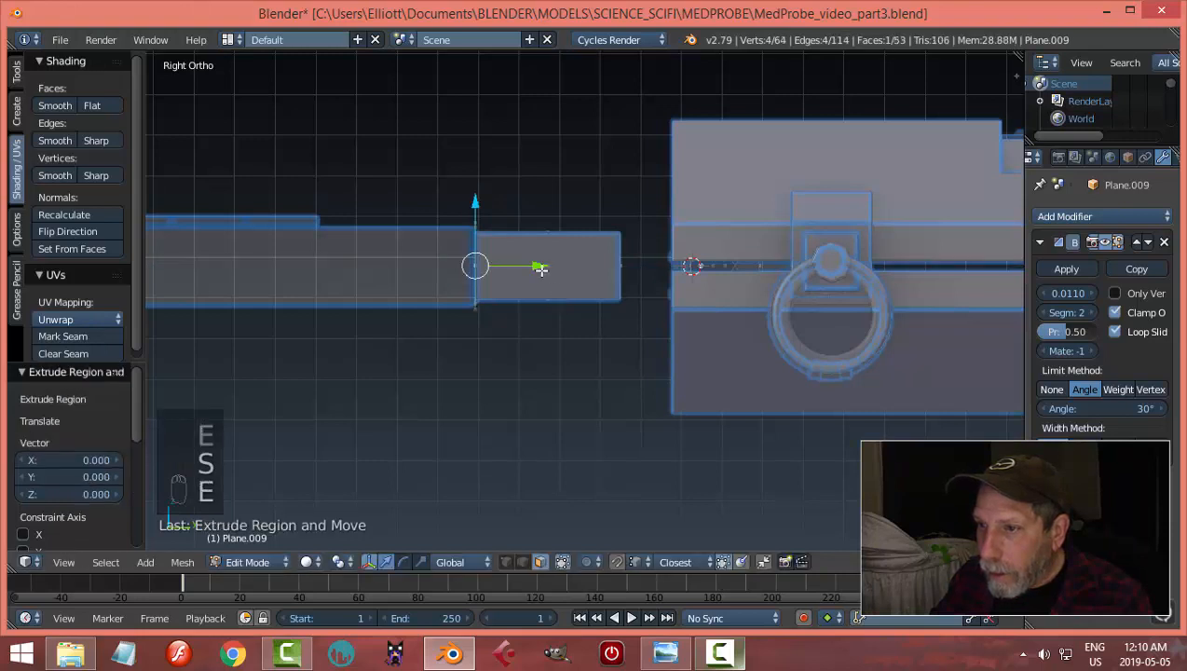
{"action": "left_click_drag", "start_coordinate": [541, 270], "coordinate": [452, 280]}
{"action": "scroll", "coordinate": [451, 285], "scroll_direction": "down", "scroll_amount": 2}
{"action": "middle_click_drag", "start_coordinate": [490, 297], "coordinate": [681, 319], "text": "shift"}
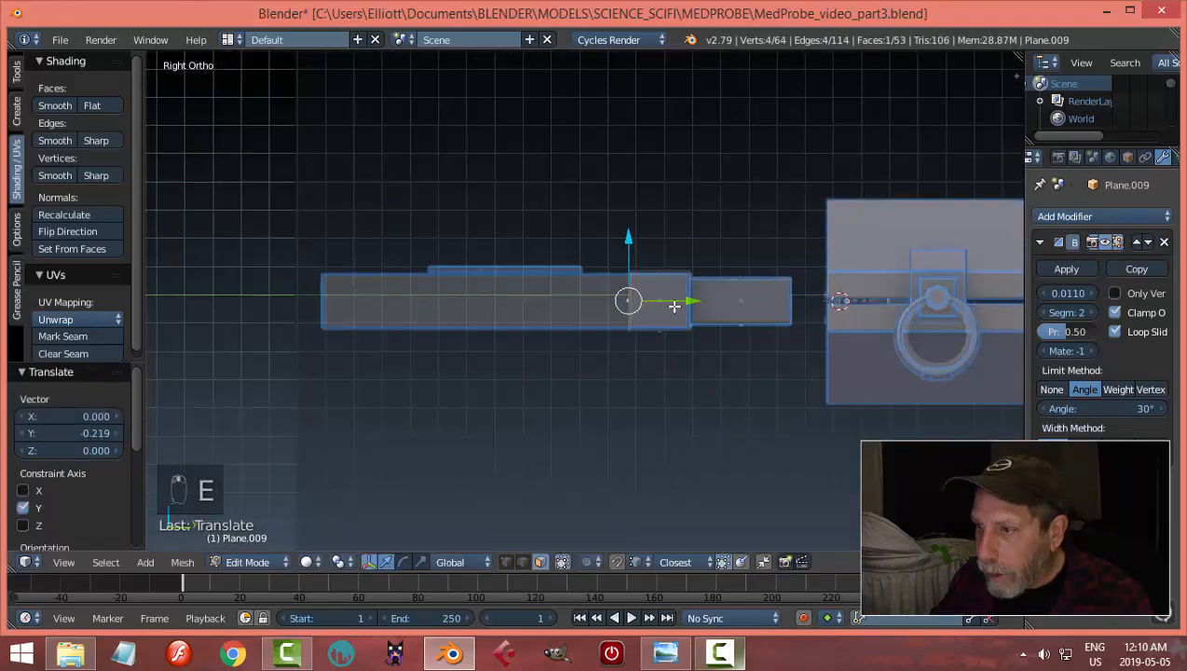
{"action": "key", "text": "e"}
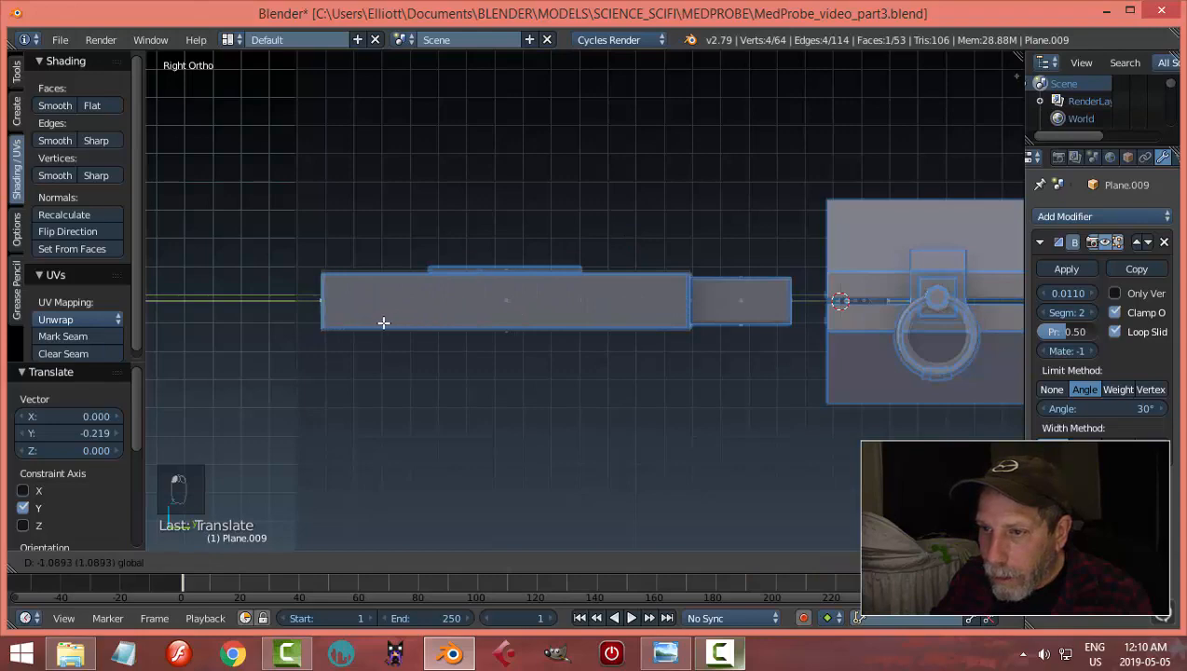
{"action": "left_click", "coordinate": [383, 322]}
{"action": "key", "text": "a"}
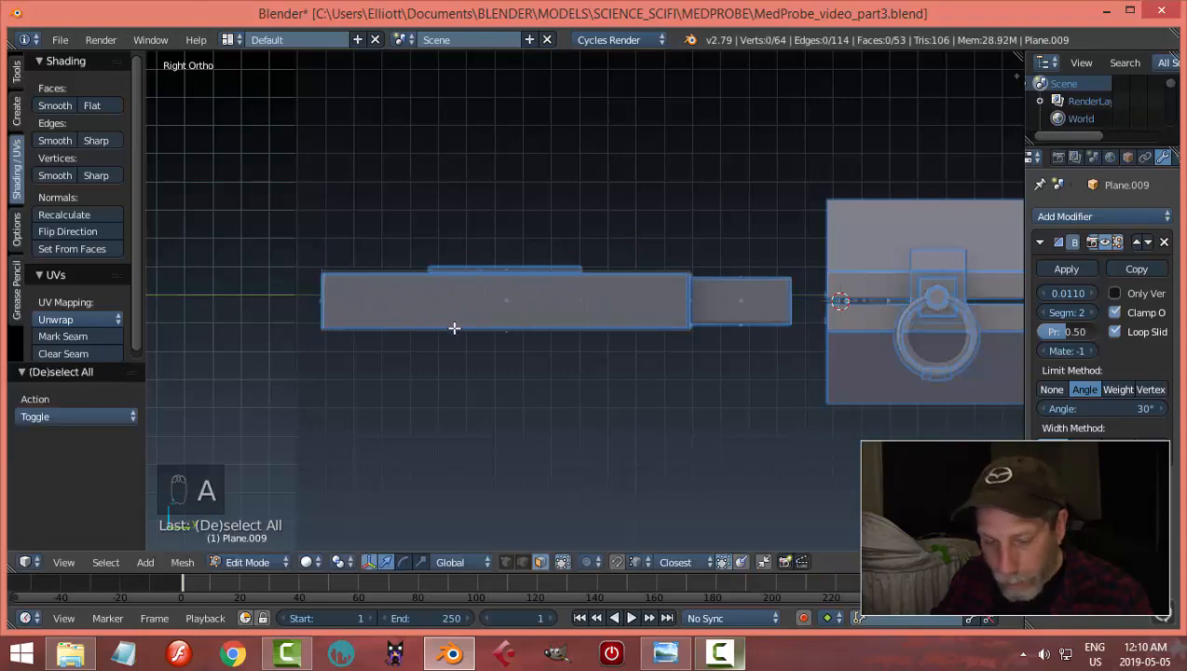
Step: Keep solid shading, leave mesh editing and clear the selection to examine the new plug and its body
{"action": "key", "text": "z"}
{"action": "left_click", "coordinate": [470, 438]}
{"action": "mouse_move", "coordinate": [471, 438]}
{"action": "middle_mouse_down"}
{"action": "mouse_move", "coordinate": [543, 357]}
{"action": "mouse_move", "coordinate": [604, 390]}
{"action": "middle_mouse_up"}
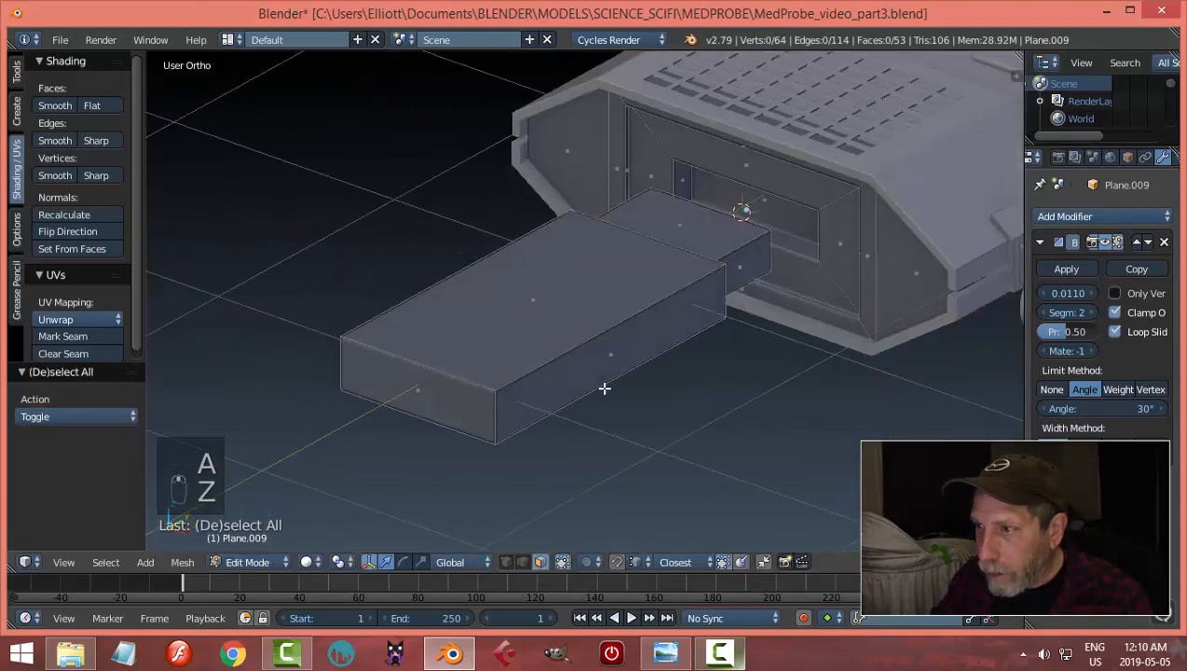
{"action": "key", "text": "Tab"}
{"action": "middle_click_drag", "start_coordinate": [807, 355], "coordinate": [739, 358]}
{"action": "key", "text": "a"}
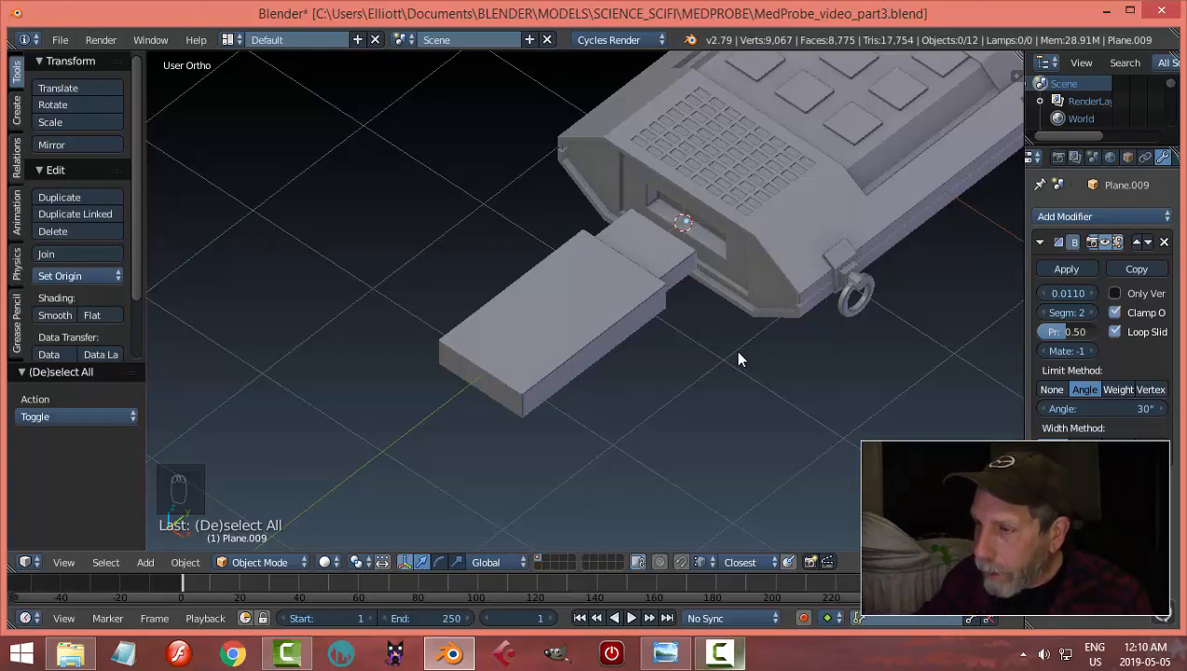
Step: Select the plug and end plate object and reopen its mesh for editing
{"action": "right_click", "coordinate": [596, 296]}
{"action": "key", "text": "Tab"}
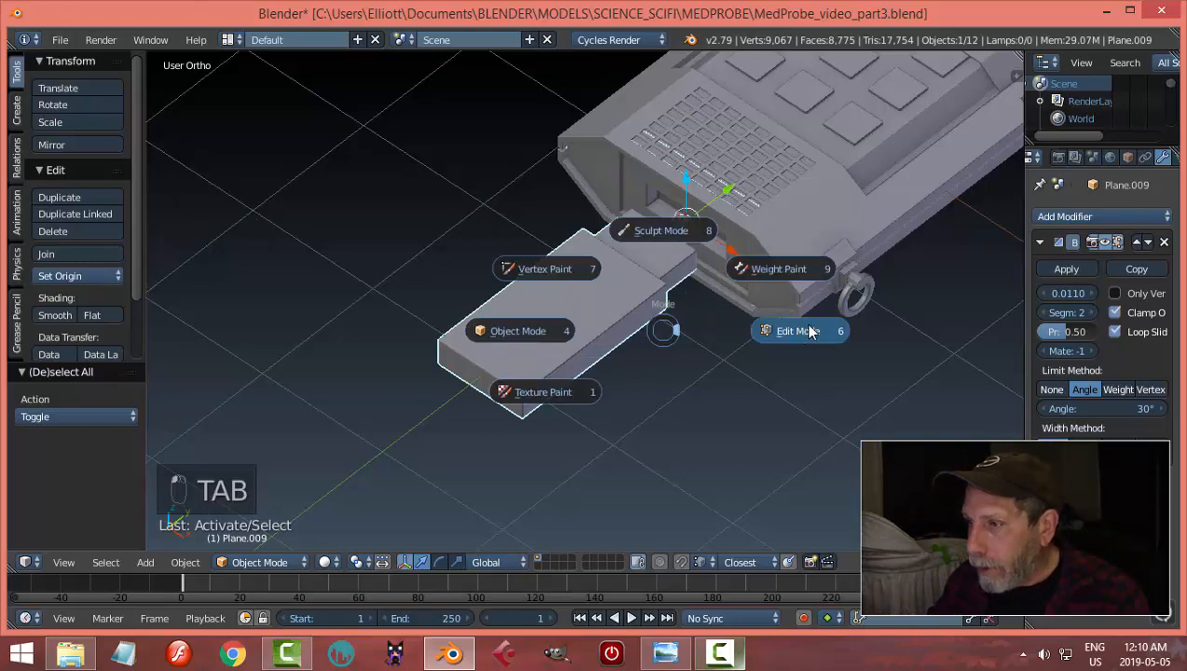
{"action": "left_click", "coordinate": [809, 330]}
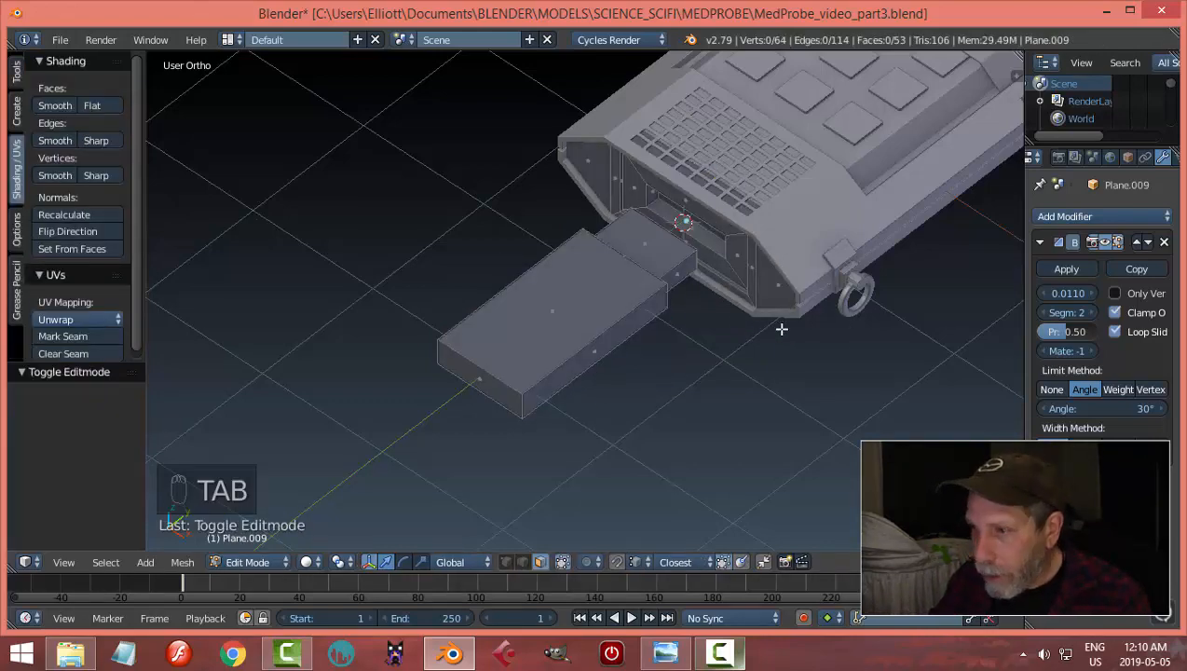
{"action": "middle_click_drag", "start_coordinate": [781, 329], "coordinate": [540, 356]}
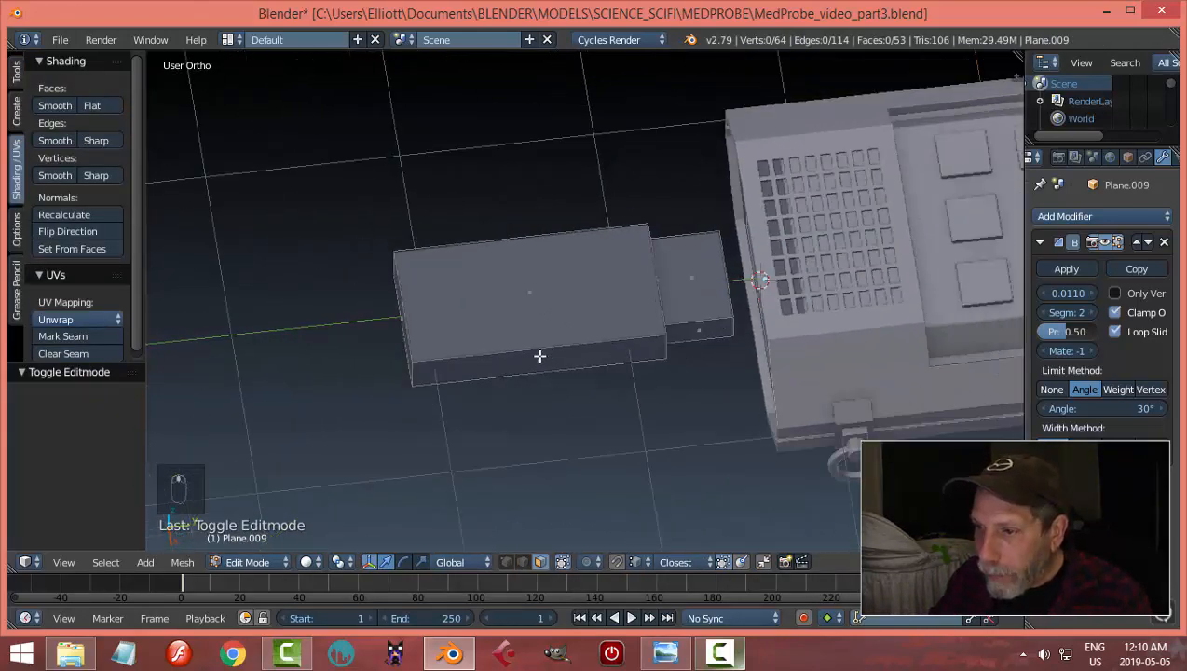
Step: Add two evenly spaced loop cuts across the plug body and two more along its length
{"action": "key", "text": "ctrl+r"}
{"action": "scroll", "coordinate": [538, 353], "scroll_direction": "up", "scroll_amount": 1}
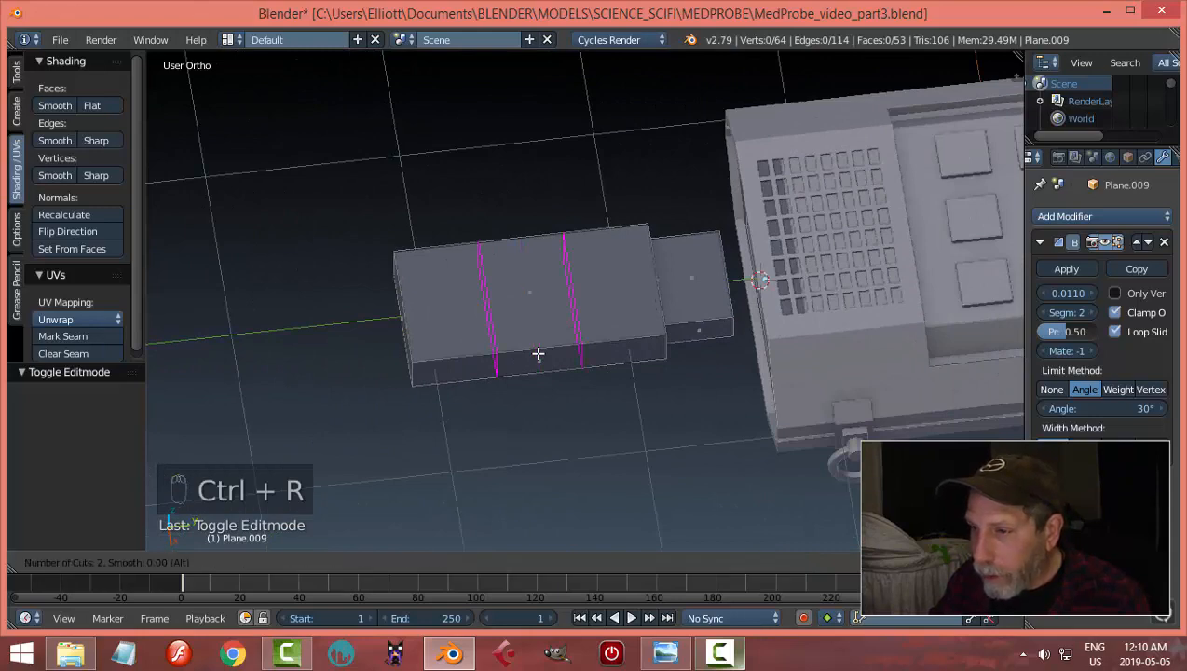
{"action": "left_click", "coordinate": [537, 353]}
{"action": "right_click", "coordinate": [538, 353]}
{"action": "middle_click_drag", "start_coordinate": [537, 354], "coordinate": [440, 377]}
{"action": "key", "text": "ctrl+r"}
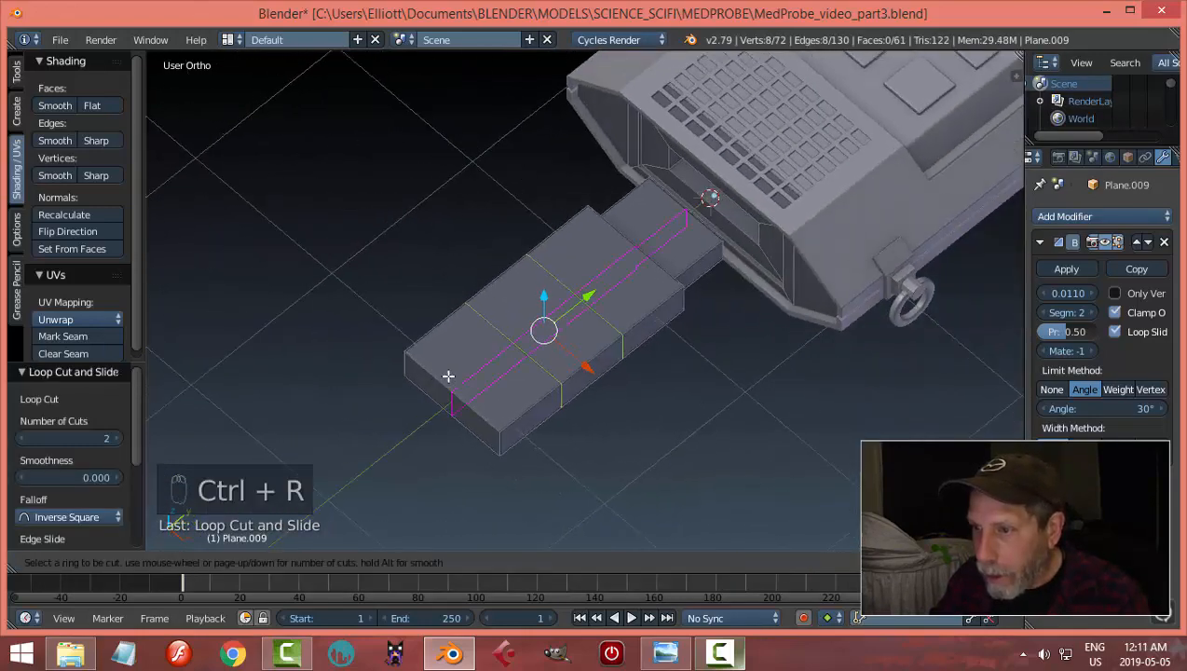
{"action": "left_click", "coordinate": [448, 376]}
{"action": "right_click", "coordinate": [448, 374]}
{"action": "middle_click_drag", "start_coordinate": [448, 373], "coordinate": [570, 371]}
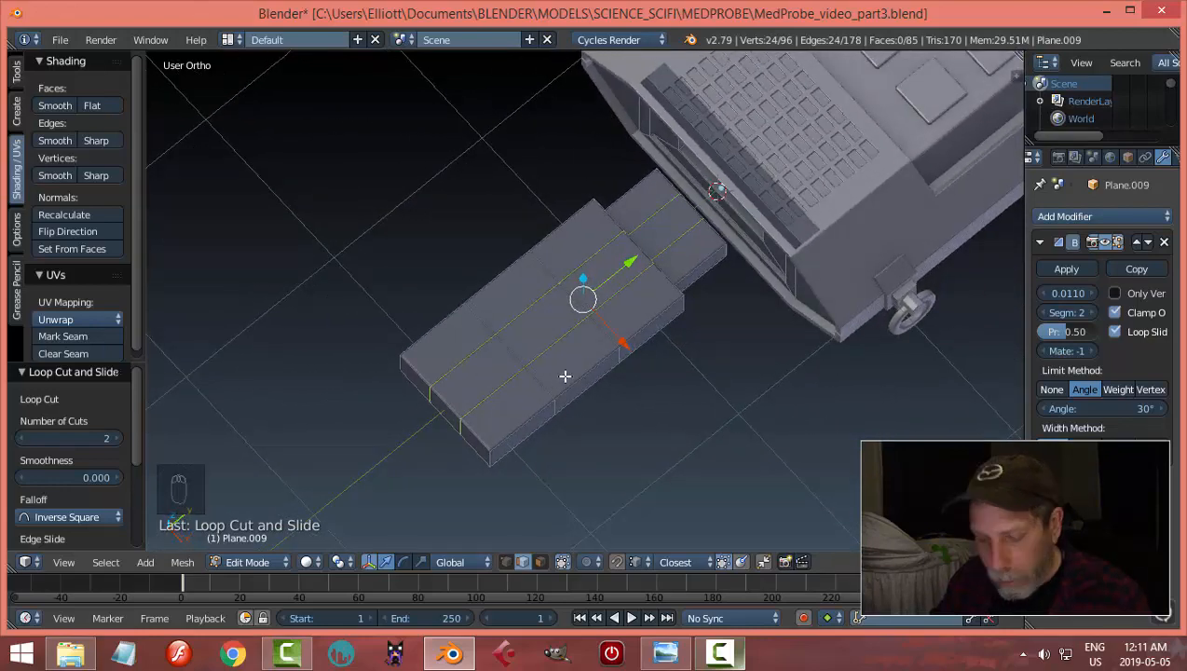
Step: Select the two crosswise edge loops on the plug body and scale them closer together along Y to 0.558
{"action": "key", "text": "a"}
{"action": "right_click", "coordinate": [540, 381], "text": "alt"}
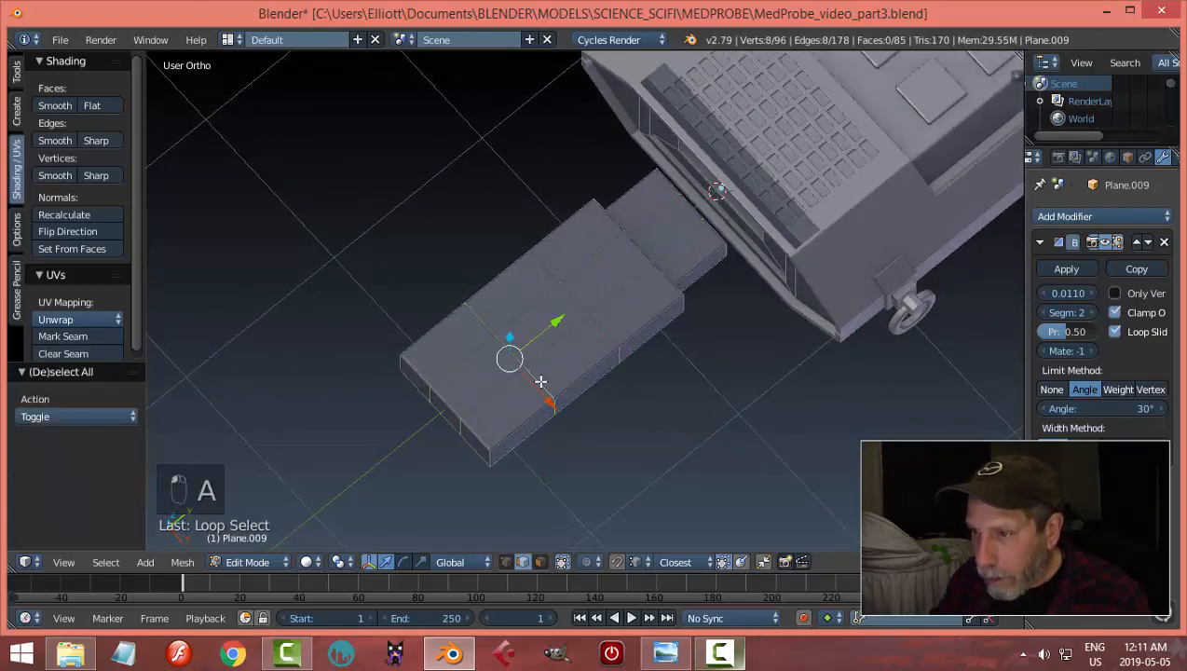
{"action": "right_click", "coordinate": [579, 304], "text": "alt+shift"}
{"action": "middle_click_drag", "start_coordinate": [731, 393], "coordinate": [684, 390]}
{"action": "key", "text": "s"}
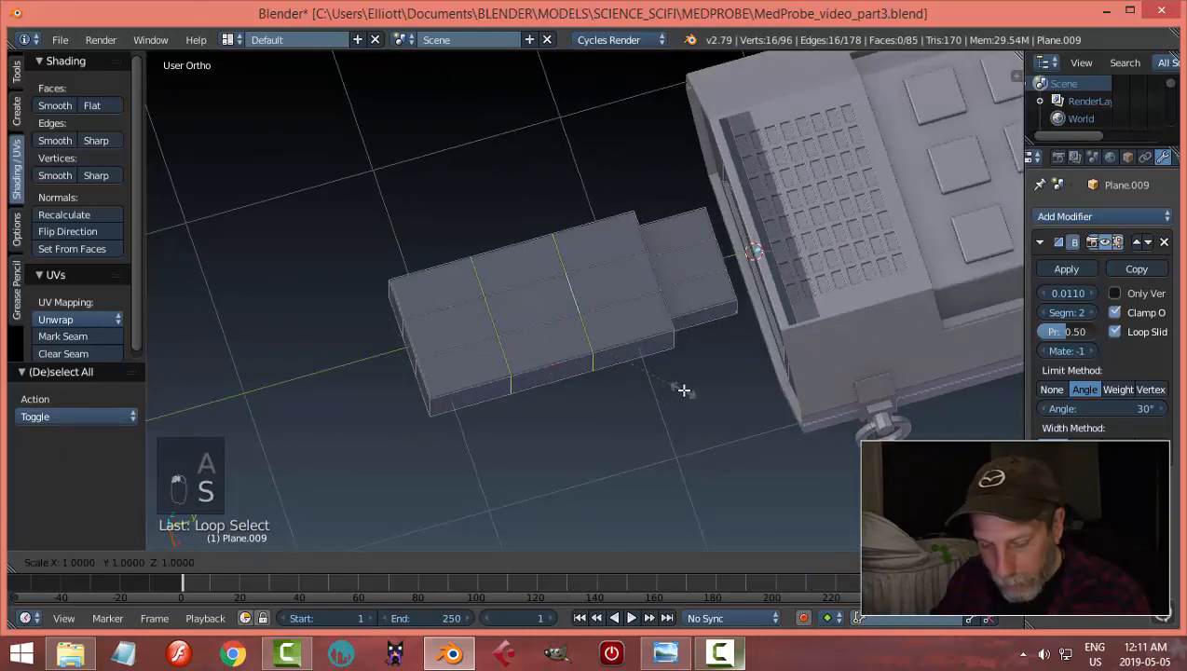
{"action": "key", "text": "y"}
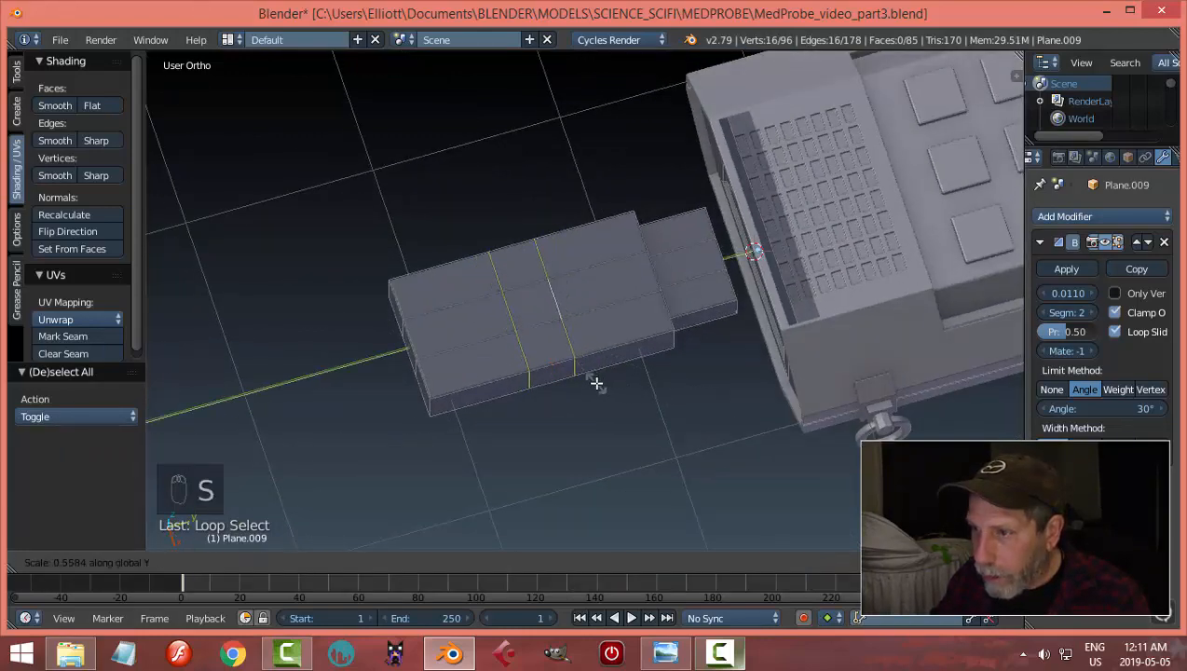
{"action": "left_click", "coordinate": [597, 383]}
{"action": "middle_click_drag", "start_coordinate": [596, 383], "coordinate": [724, 381]}
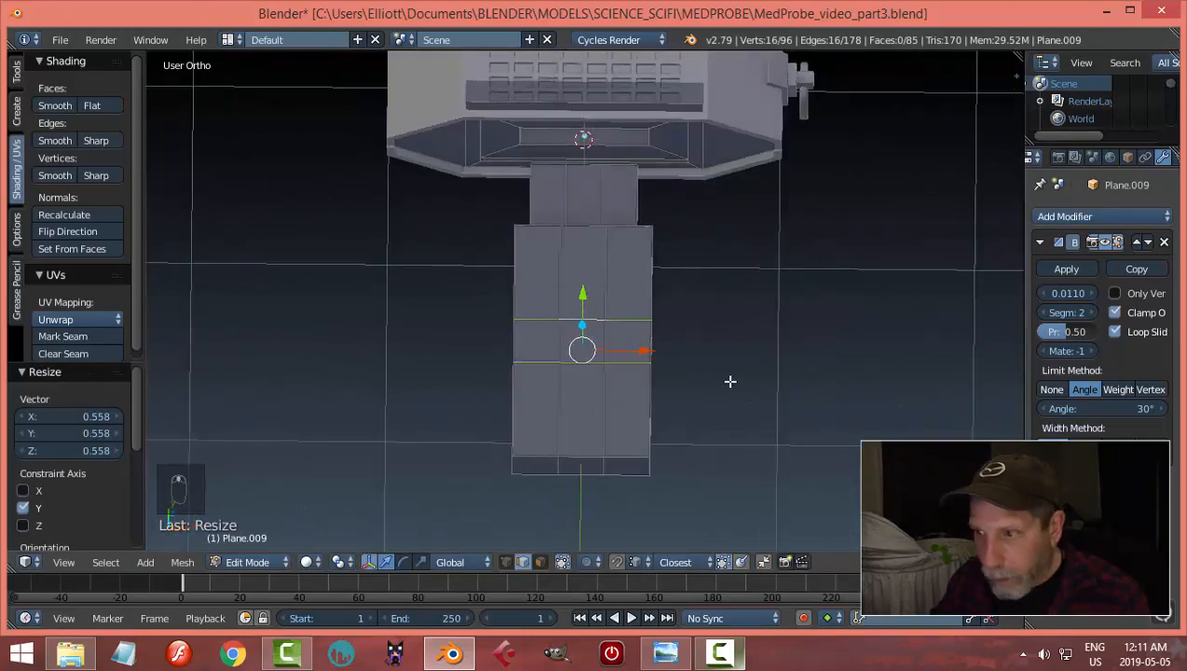
Step: Select the two lengthwise edge loops, scale them slightly closer together along X and clear the selection
{"action": "key", "text": "a"}
{"action": "right_click", "coordinate": [603, 391], "text": "alt"}
{"action": "right_click", "coordinate": [560, 392], "text": "alt+shift"}
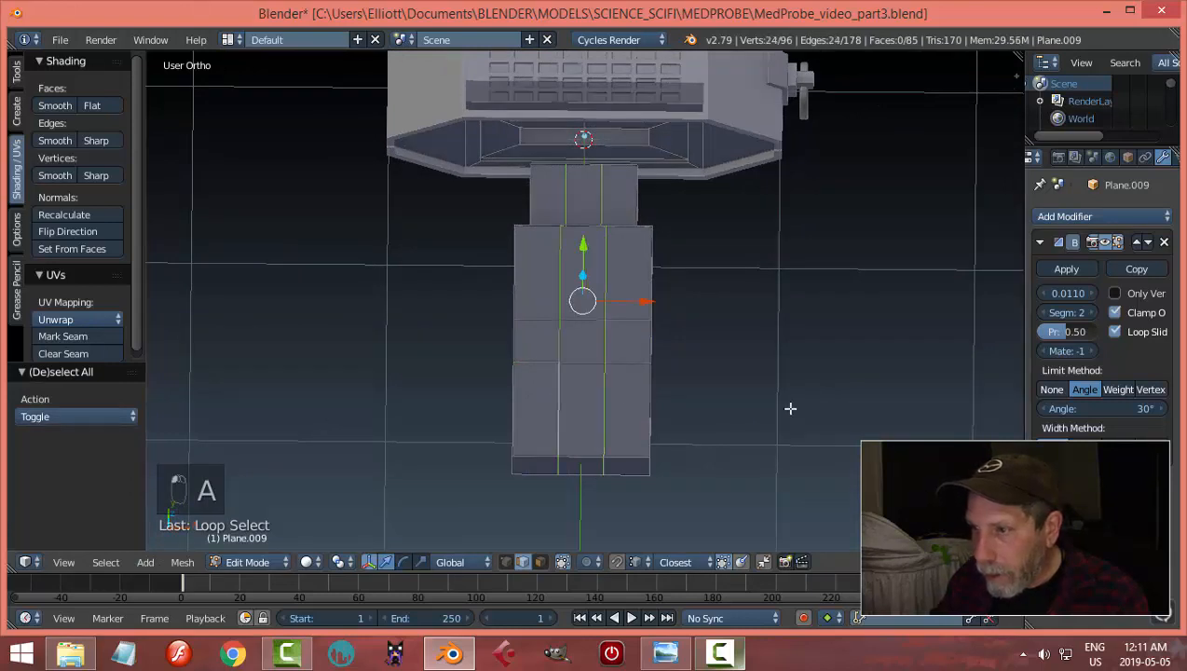
{"action": "key", "text": "s"}
{"action": "key", "text": "x"}
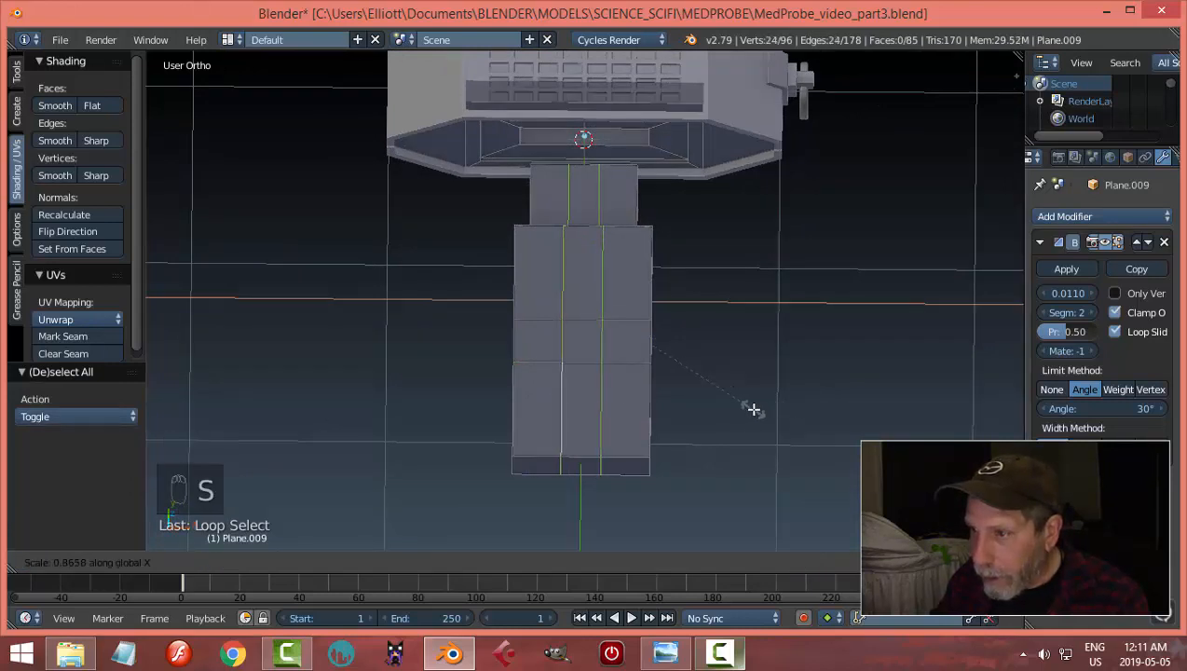
{"action": "left_click", "coordinate": [773, 407]}
{"action": "key", "text": "a"}
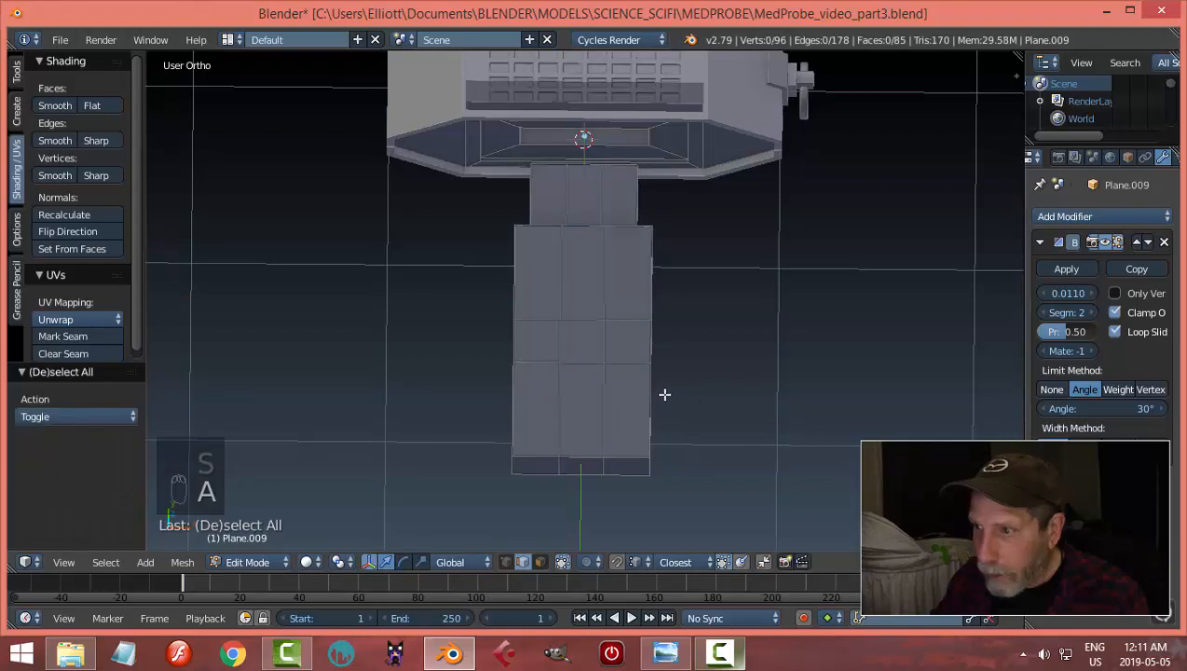
Step: Add one lengthwise loop cut in each outer column, scale both loops outward along X by 1.357 and clear the selection
{"action": "key", "text": "ctrl+r"}
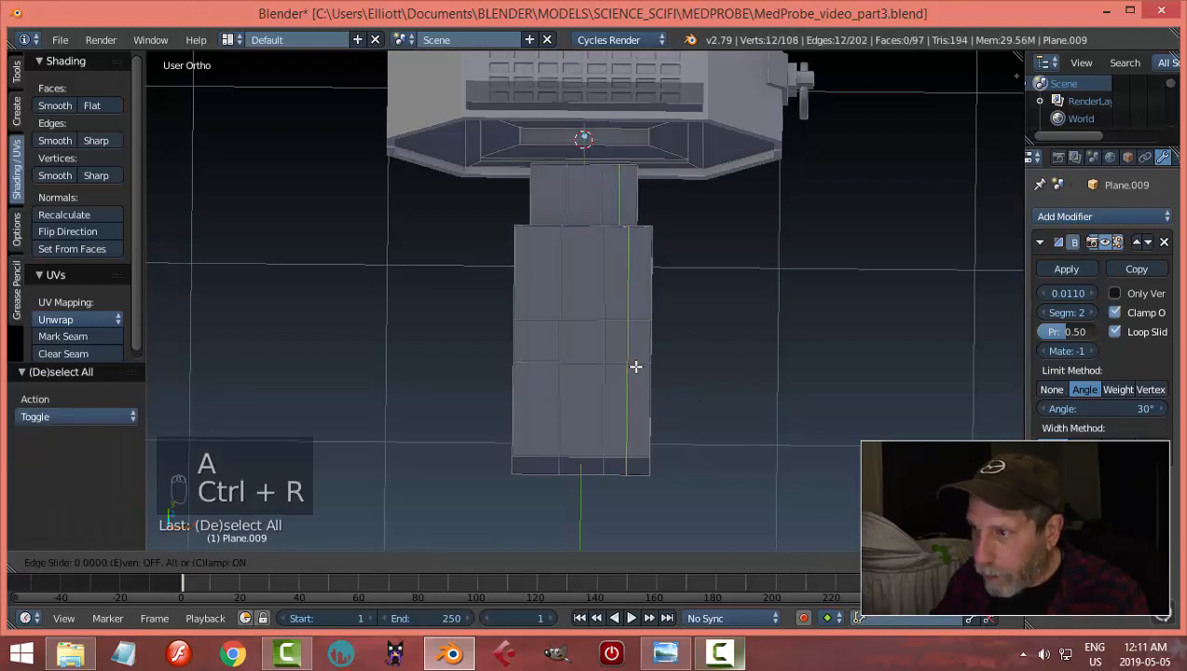
{"action": "left_click", "coordinate": [635, 366]}
{"action": "key", "text": "ctrl+r"}
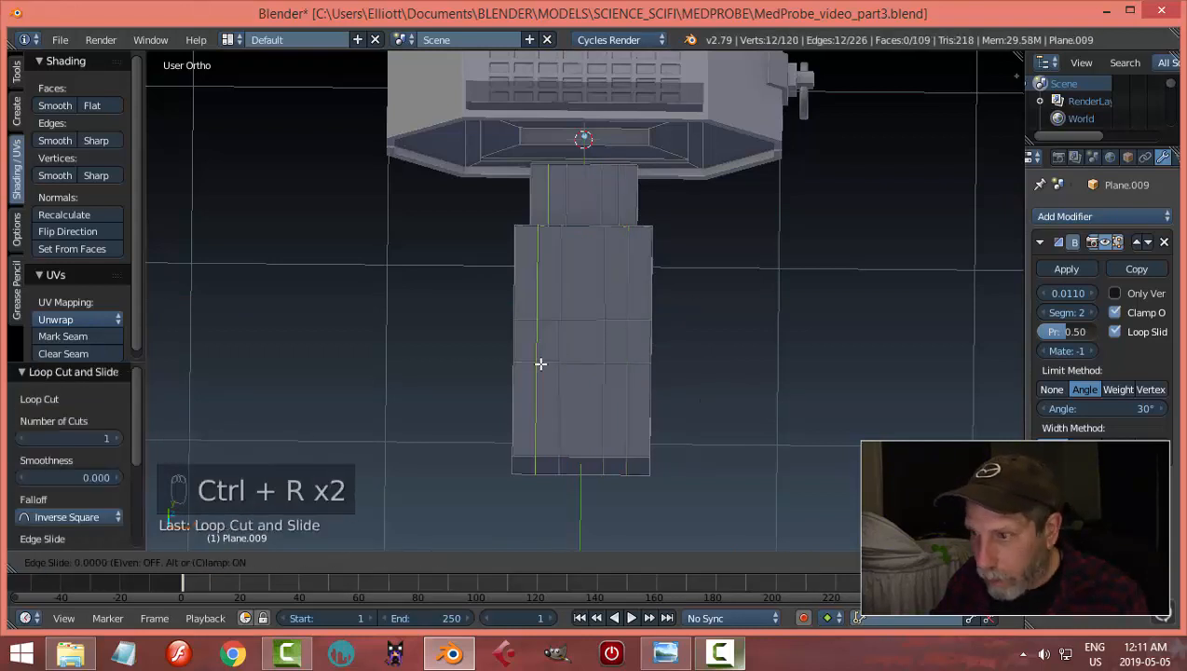
{"action": "left_click", "coordinate": [541, 364]}
{"action": "right_click", "coordinate": [630, 392], "text": "alt+shift"}
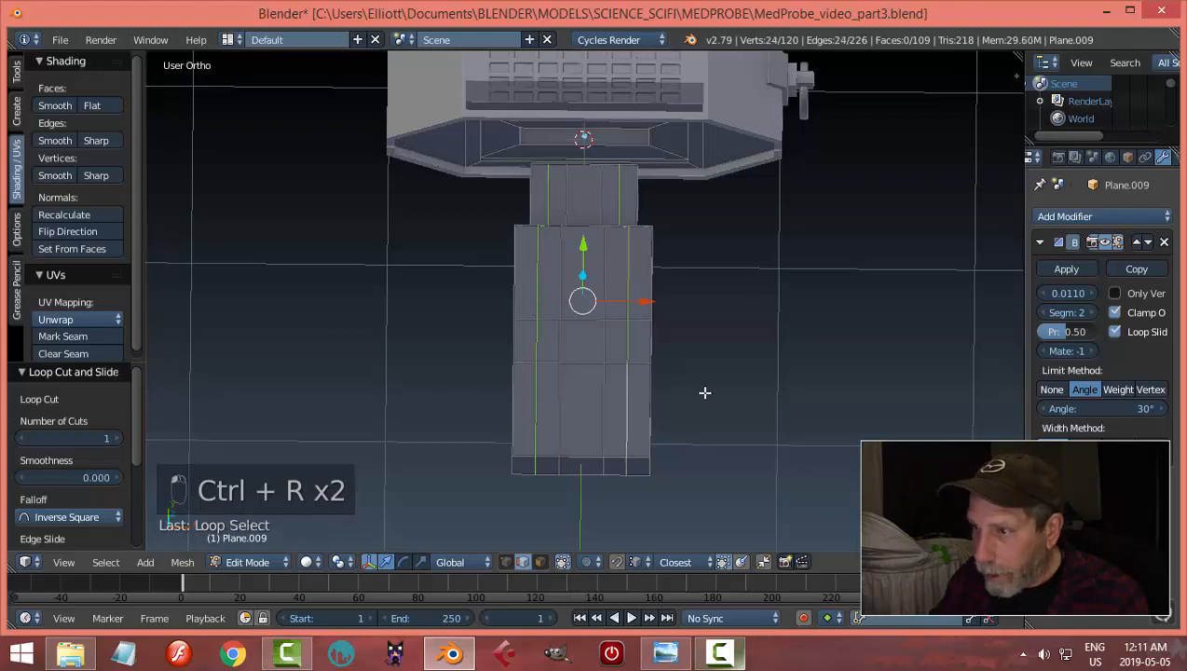
{"action": "key", "text": "s"}
{"action": "key", "text": "x"}
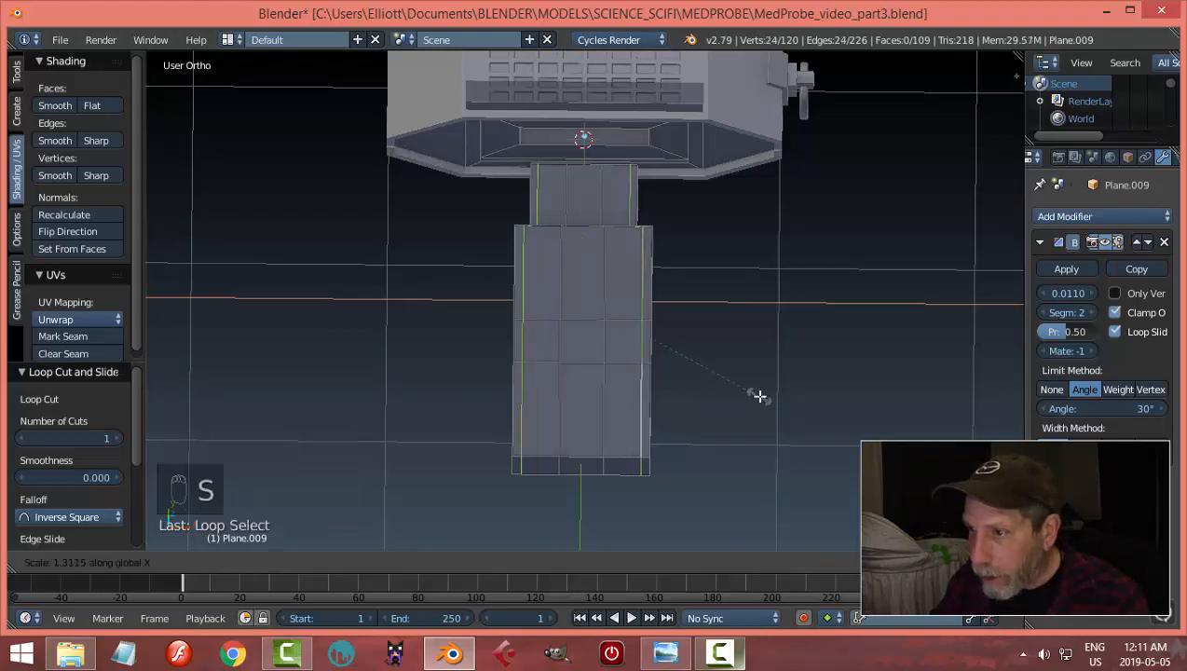
{"action": "left_click", "coordinate": [762, 395]}
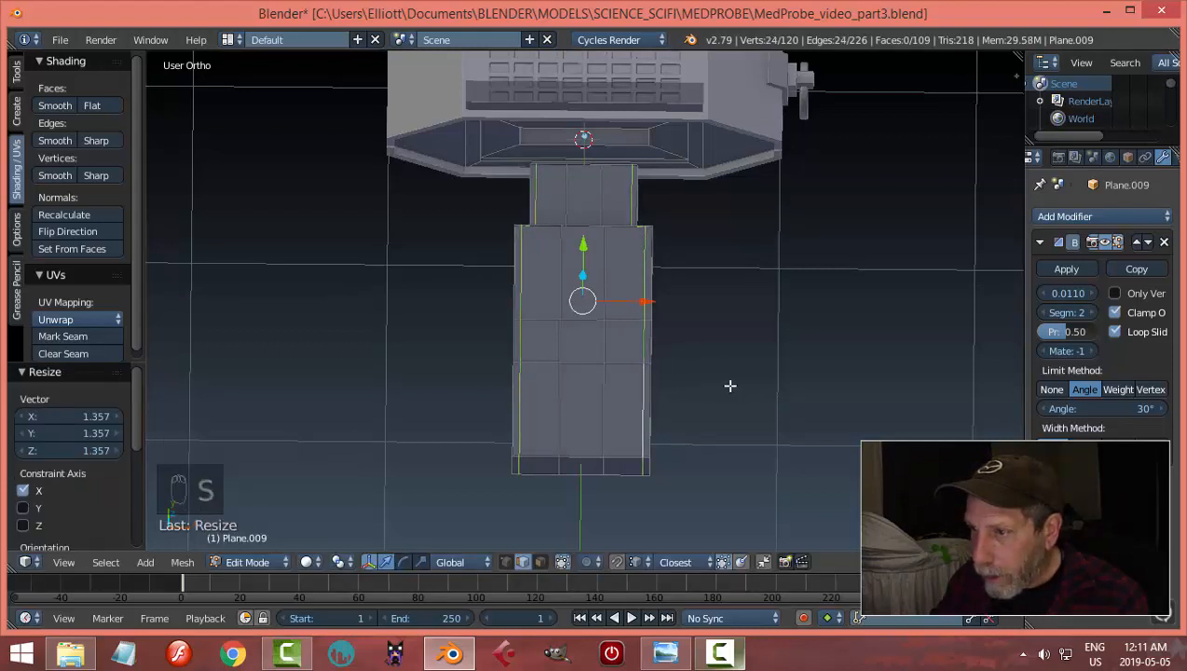
{"action": "key", "text": "a"}
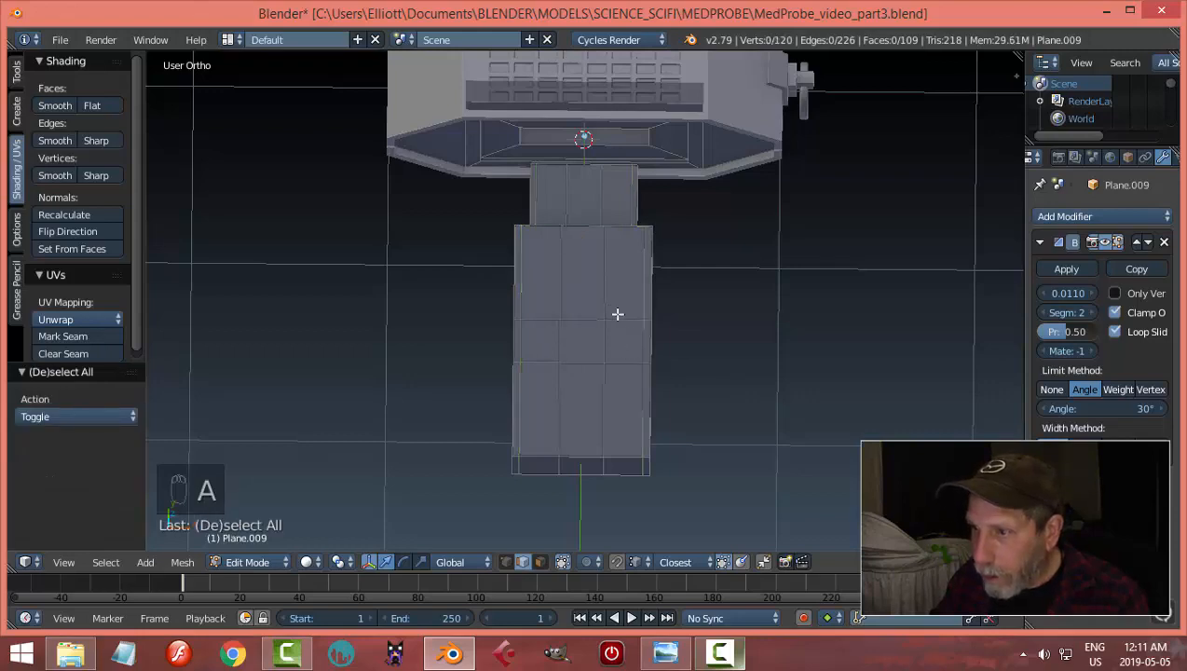
Step: Add a crosswise loop cut in each of the plug body's two long end sections and clear the selection
{"action": "middle_click_drag", "start_coordinate": [617, 314], "coordinate": [577, 331]}
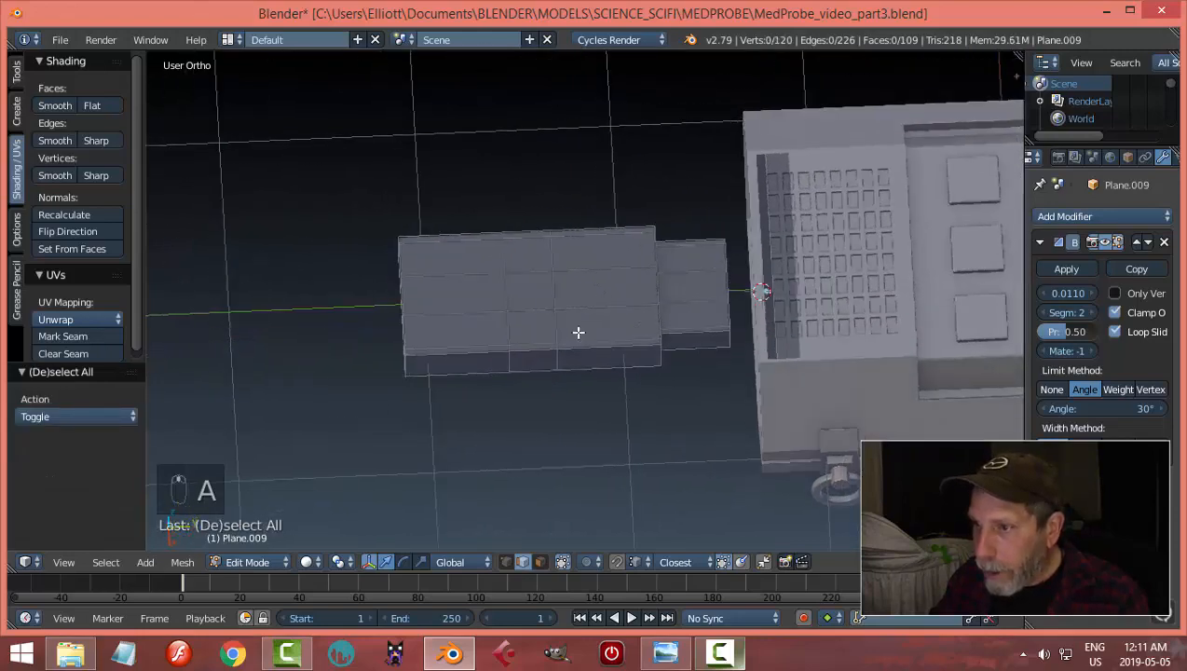
{"action": "key", "text": "ctrl+r"}
{"action": "left_click", "coordinate": [470, 342]}
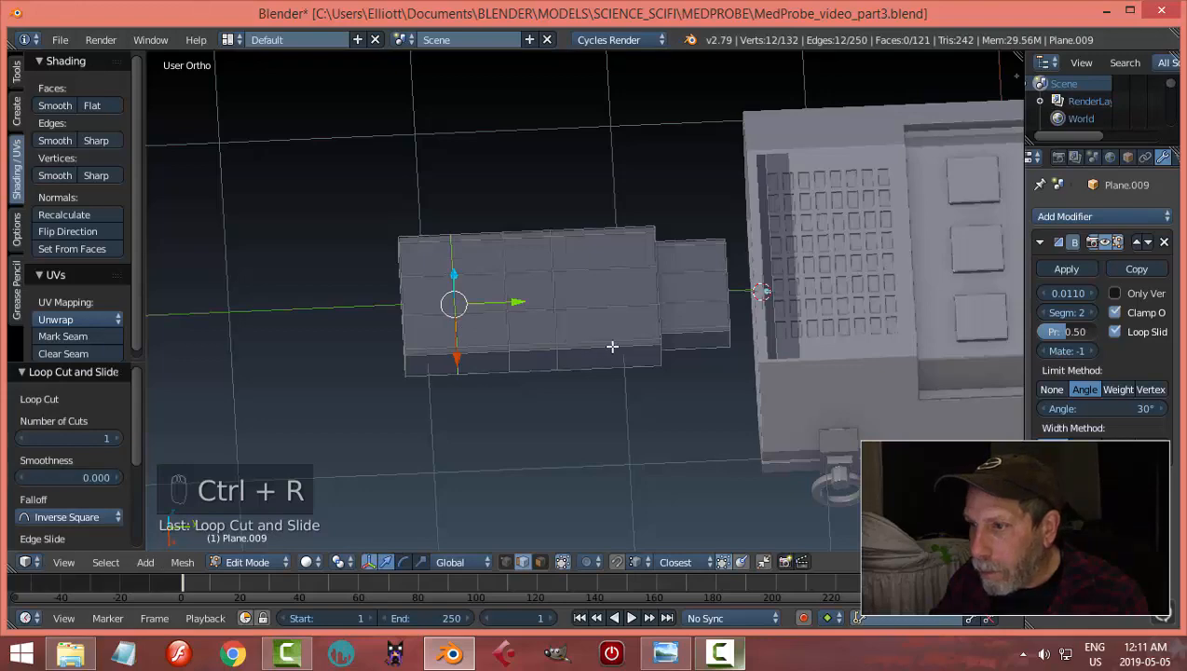
{"action": "key", "text": "ctrl+r"}
{"action": "left_click", "coordinate": [612, 346]}
{"action": "key", "text": "a"}
{"action": "middle_click_drag", "start_coordinate": [567, 355], "coordinate": [658, 369]}
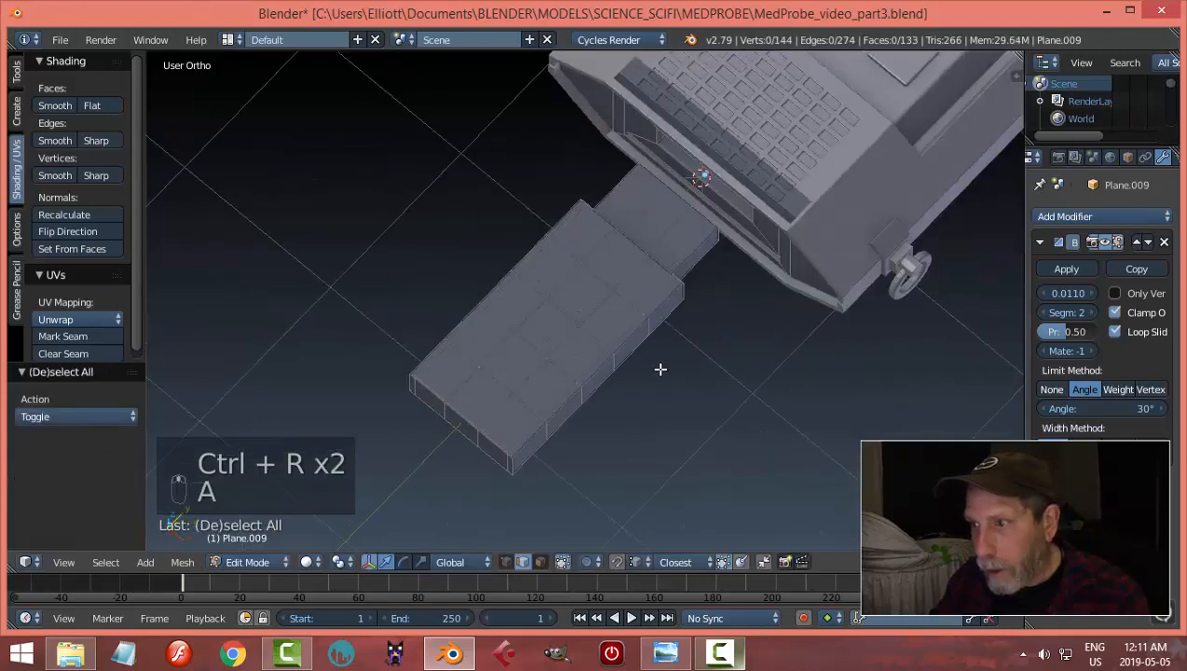
Step: Switch to face selection and select the five top faces forming a cross in the middle of the plug body
{"action": "key", "text": "ctrl+Tab"}
{"action": "left_click", "coordinate": [598, 371]}
{"action": "left_click", "coordinate": [547, 326]}
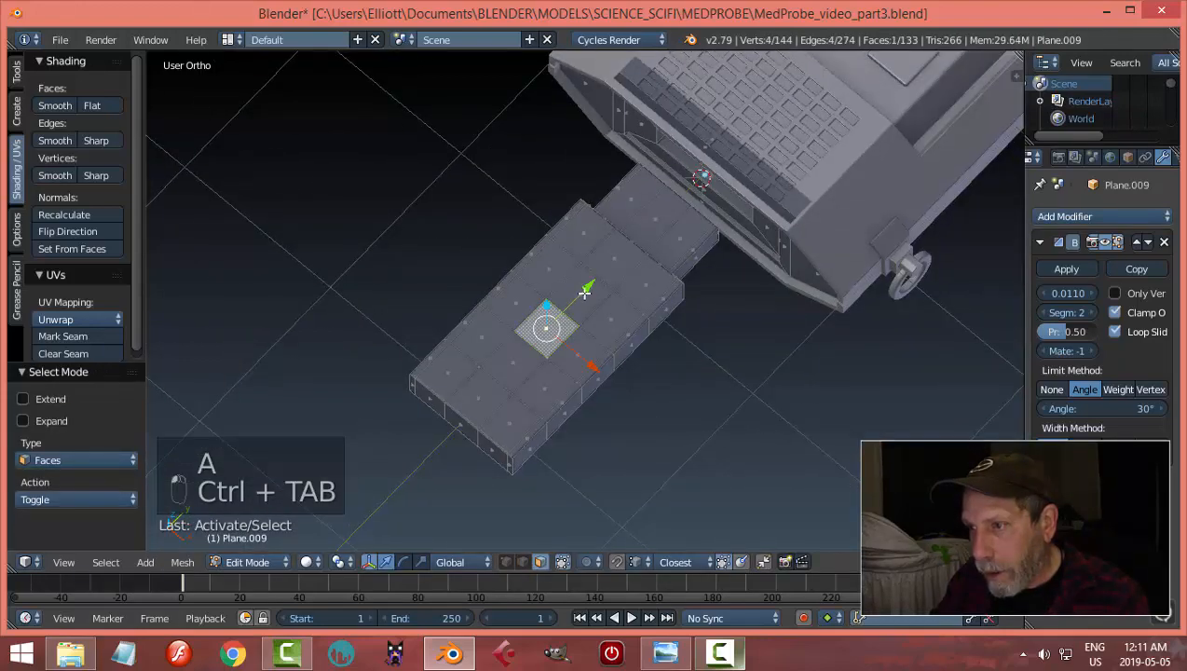
{"action": "left_click", "coordinate": [517, 303], "text": "shift"}
{"action": "left_click", "coordinate": [514, 361], "text": "shift"}
{"action": "left_click", "coordinate": [578, 355], "text": "shift"}
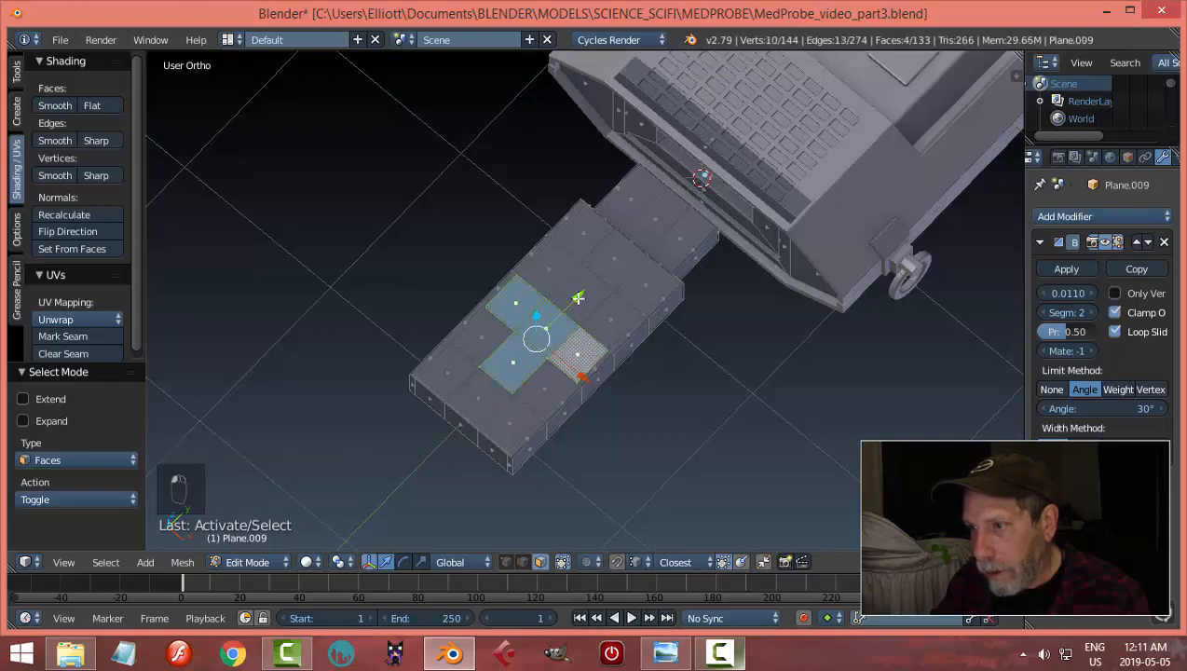
{"action": "left_click", "coordinate": [588, 284], "text": "shift"}
{"action": "middle_click_drag", "start_coordinate": [676, 355], "coordinate": [741, 319]}
Step: Try insetting the cross-shaped faces by 0.0144 and extruding them 0.021 upward, and undo both operations
{"action": "key", "text": "i"}
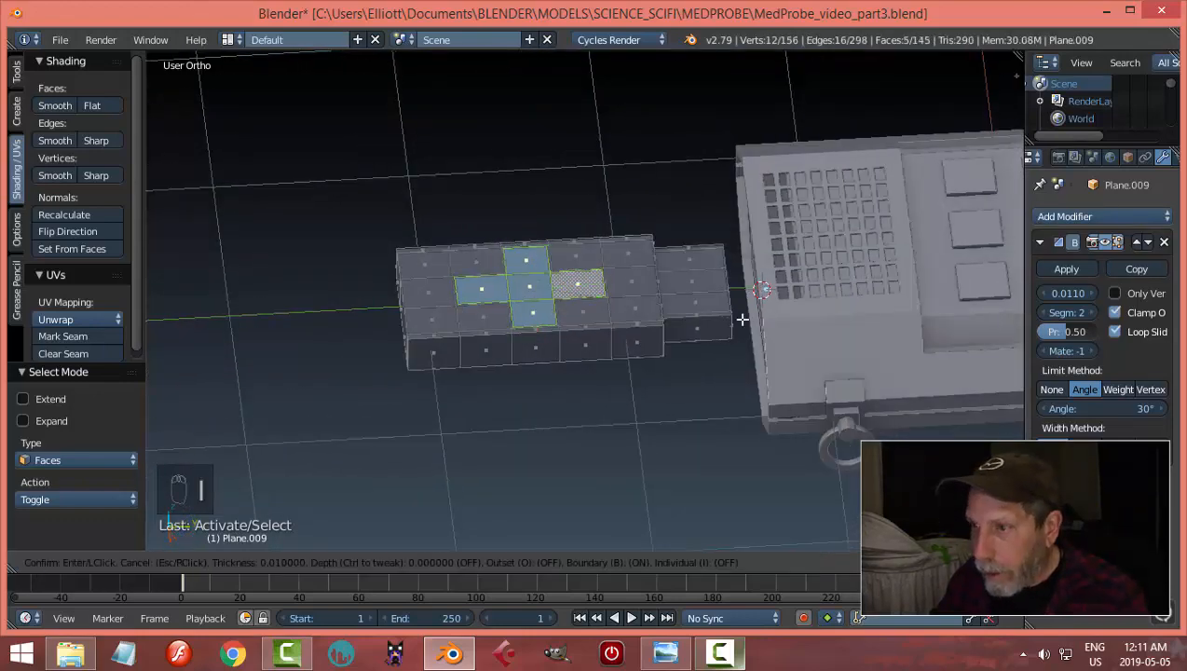
{"action": "left_click", "coordinate": [677, 345]}
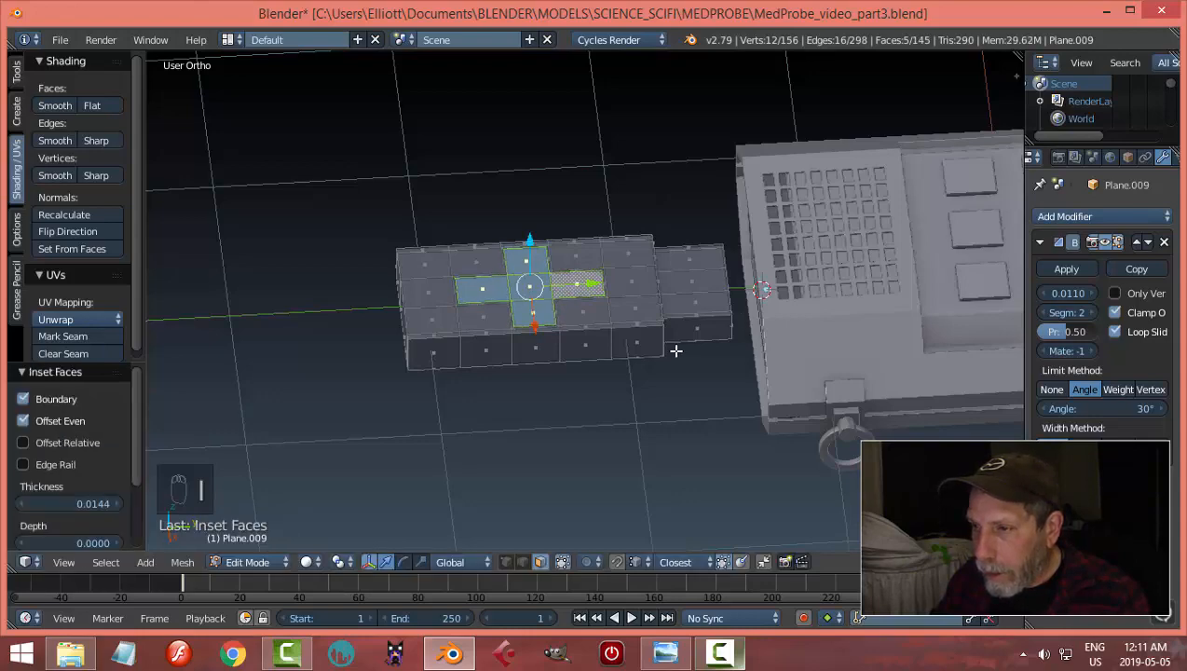
{"action": "middle_click_drag", "start_coordinate": [677, 344], "coordinate": [676, 328]}
{"action": "key", "text": "e"}
{"action": "left_click", "coordinate": [676, 325]}
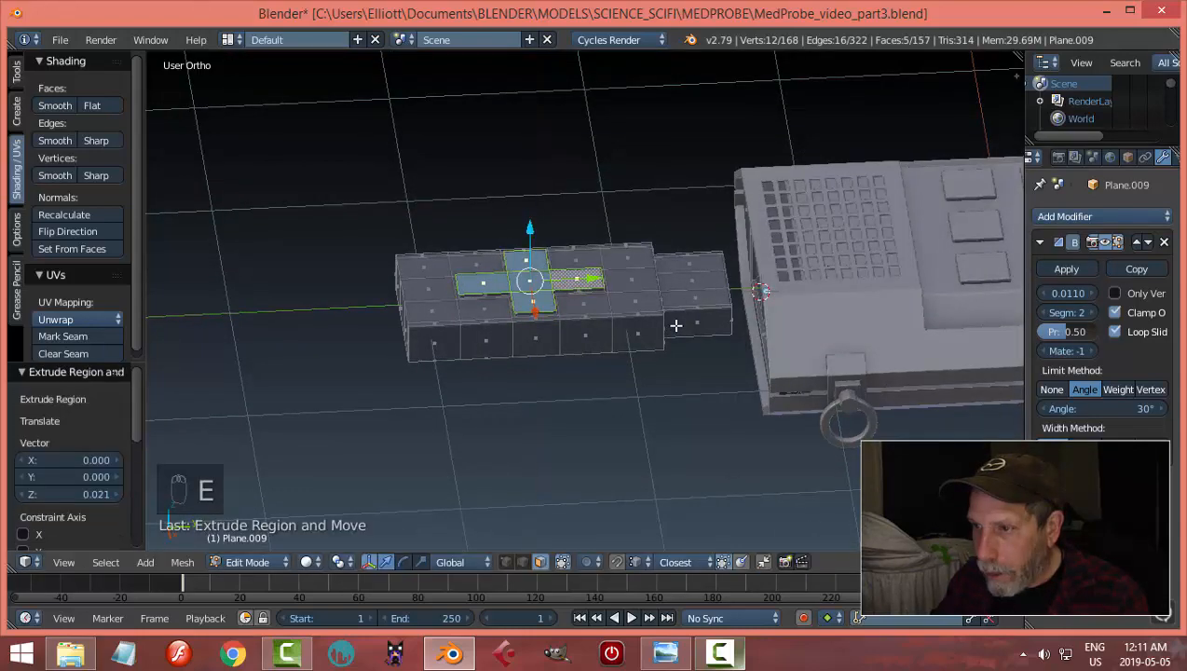
{"action": "key", "text": "KP_3"}
{"action": "scroll", "coordinate": [675, 324], "scroll_direction": "up", "scroll_amount": 4}
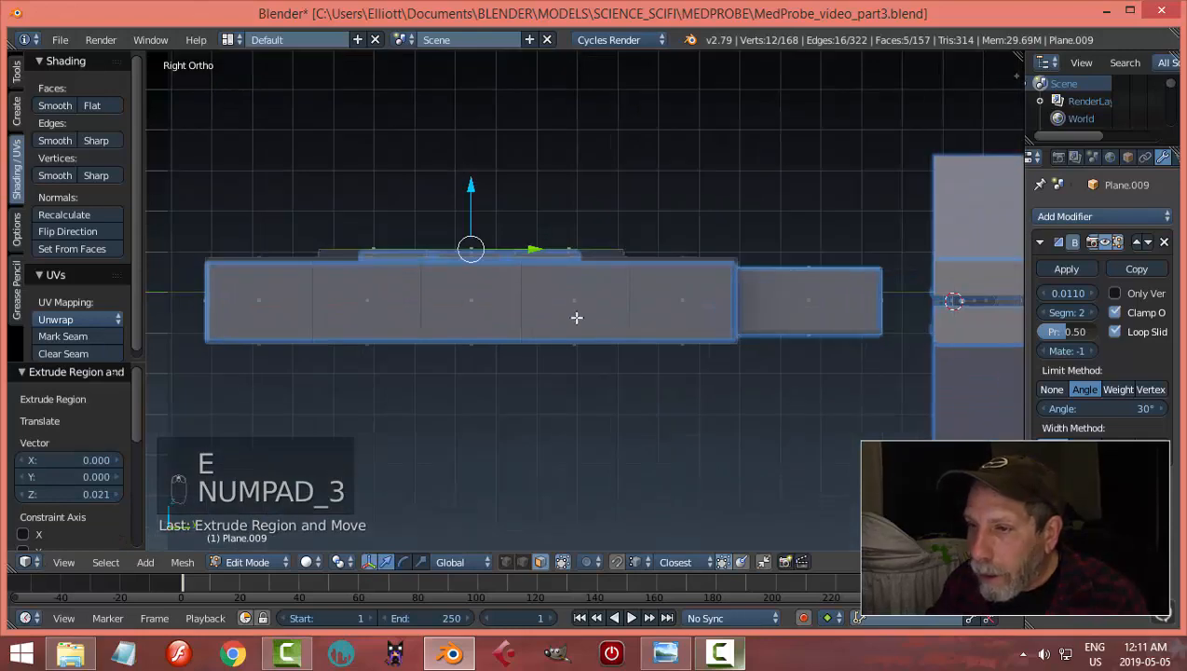
{"action": "middle_click_drag", "start_coordinate": [566, 316], "coordinate": [568, 340]}
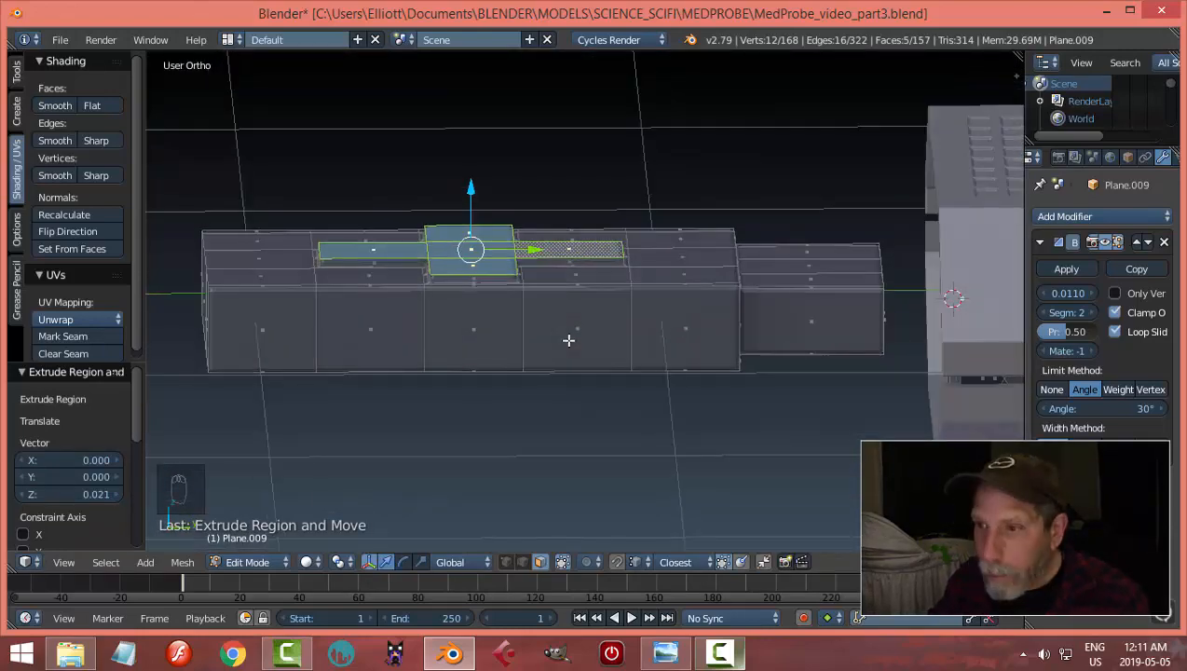
{"action": "key", "text": "ctrl+z"}
{"action": "key", "text": "ctrl+z"}
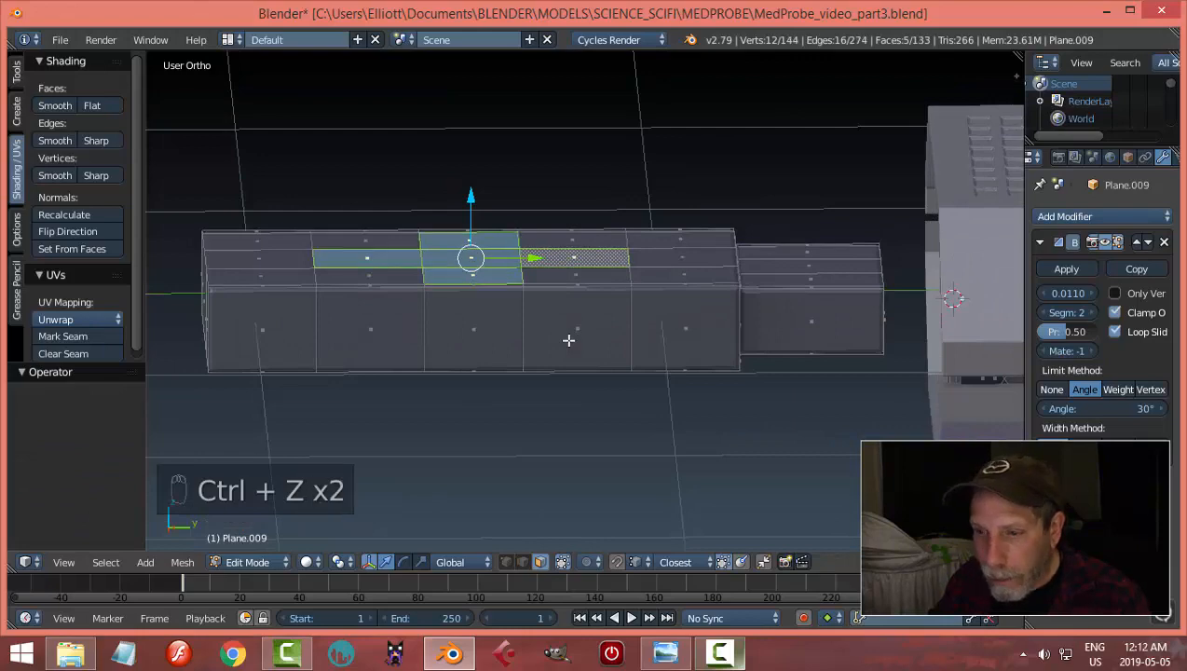
Step: Reselect the five top faces forming the cross and examine them against the reference body's raised detail in side view
{"action": "key", "text": "a"}
{"action": "mouse_move", "coordinate": [534, 320]}
{"action": "middle_mouse_down"}
{"action": "mouse_move", "coordinate": [540, 349]}
{"action": "mouse_move", "coordinate": [519, 323]}
{"action": "middle_mouse_up"}
{"action": "right_click", "coordinate": [471, 258]}
{"action": "right_click", "coordinate": [489, 227], "text": "shift"}
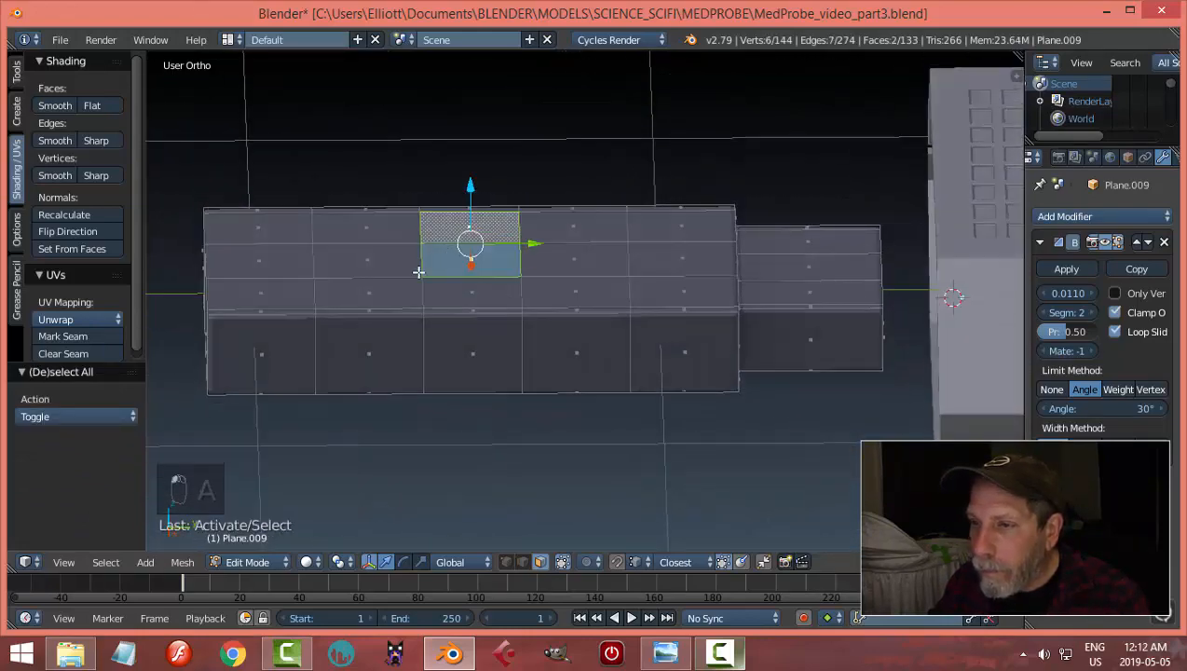
{"action": "right_click", "coordinate": [393, 251], "text": "shift"}
{"action": "right_click", "coordinate": [493, 289], "text": "shift"}
{"action": "right_click", "coordinate": [572, 253], "text": "shift"}
{"action": "mouse_move", "coordinate": [612, 343]}
{"action": "middle_mouse_down"}
{"action": "mouse_move", "coordinate": [574, 379]}
{"action": "mouse_move", "coordinate": [628, 276]}
{"action": "mouse_move", "coordinate": [617, 392]}
{"action": "mouse_move", "coordinate": [630, 347]}
{"action": "middle_mouse_up"}
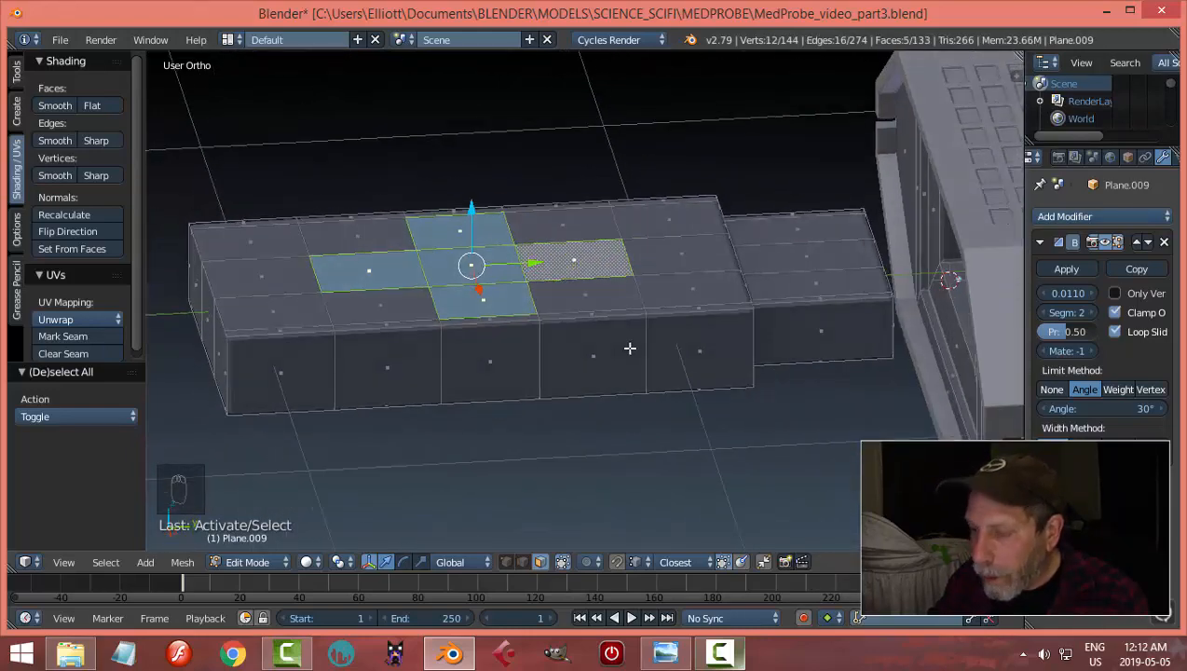
{"action": "key", "text": "KP_3"}
{"action": "scroll", "coordinate": [630, 347], "scroll_direction": "up", "scroll_amount": 3}
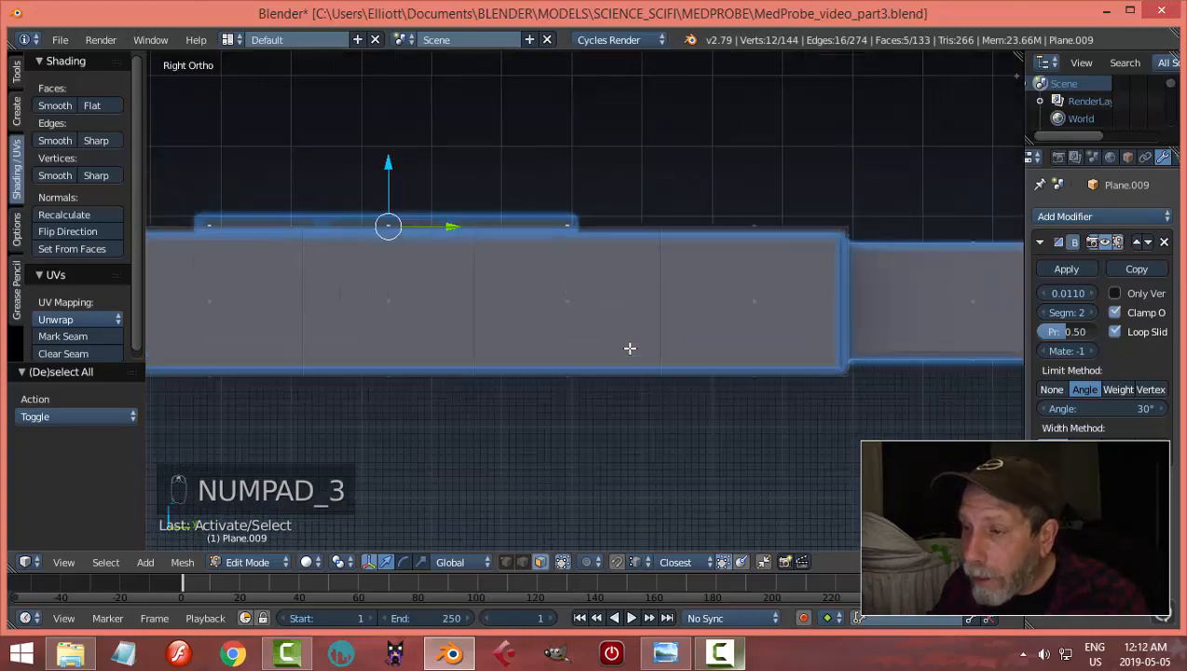
{"action": "scroll", "coordinate": [680, 360], "scroll_direction": "down", "scroll_amount": 3}
{"action": "middle_click_drag", "start_coordinate": [681, 361], "coordinate": [615, 283]}
Step: Switch to edge selection, select the two outermost crosswise edge loops on the plug body and split them
{"action": "key", "text": "a"}
{"action": "key", "text": "ctrl+Tab"}
{"action": "left_click", "coordinate": [691, 426]}
{"action": "right_click", "coordinate": [615, 283], "text": "alt"}
{"action": "right_click", "coordinate": [392, 307], "text": "alt+shift"}
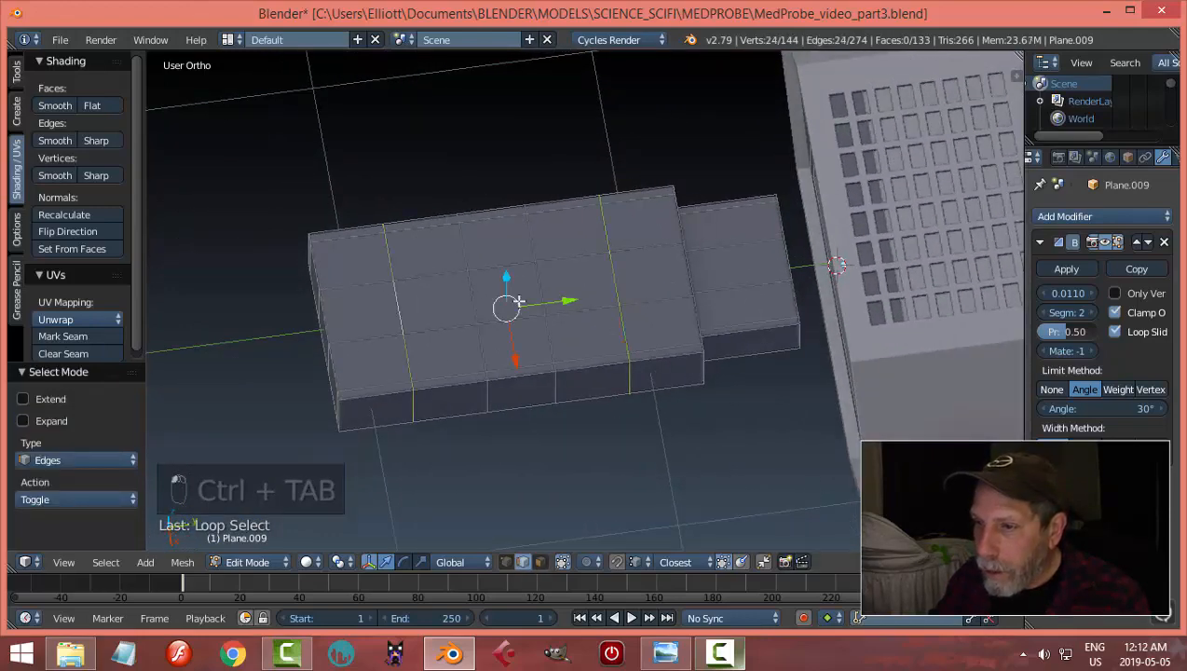
{"action": "key", "text": "KP_3"}
{"action": "scroll", "coordinate": [564, 312], "scroll_direction": "up", "scroll_amount": 3}
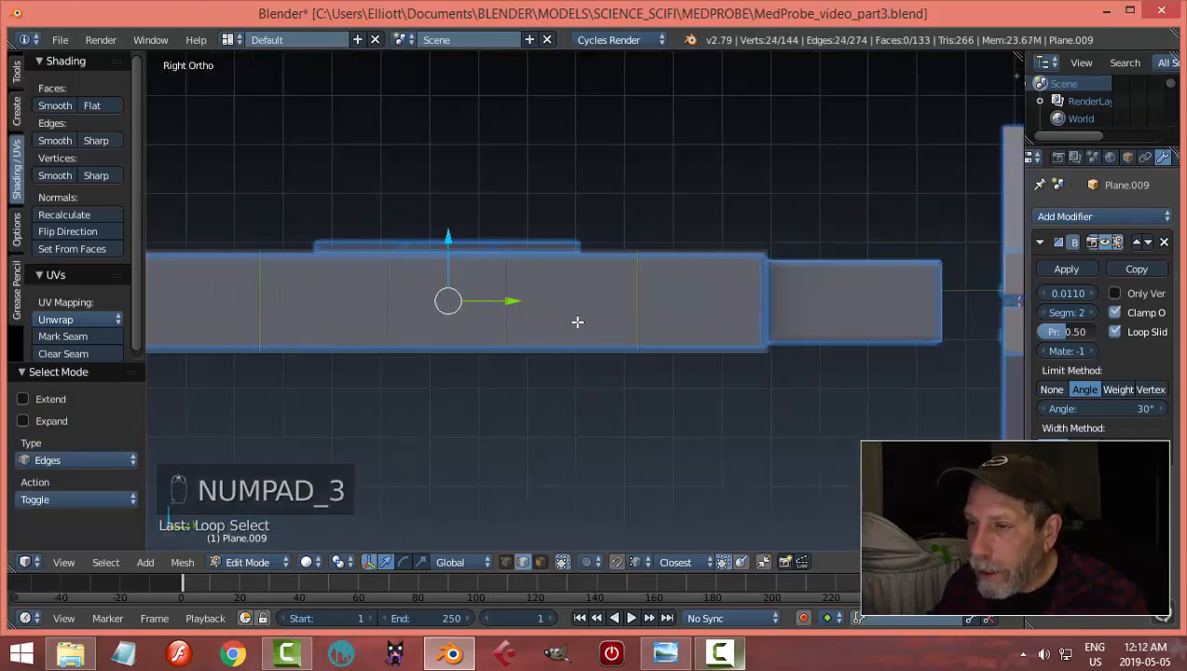
{"action": "key", "text": "d"}
{"action": "key", "text": "d"}
{"action": "key", "text": "y"}
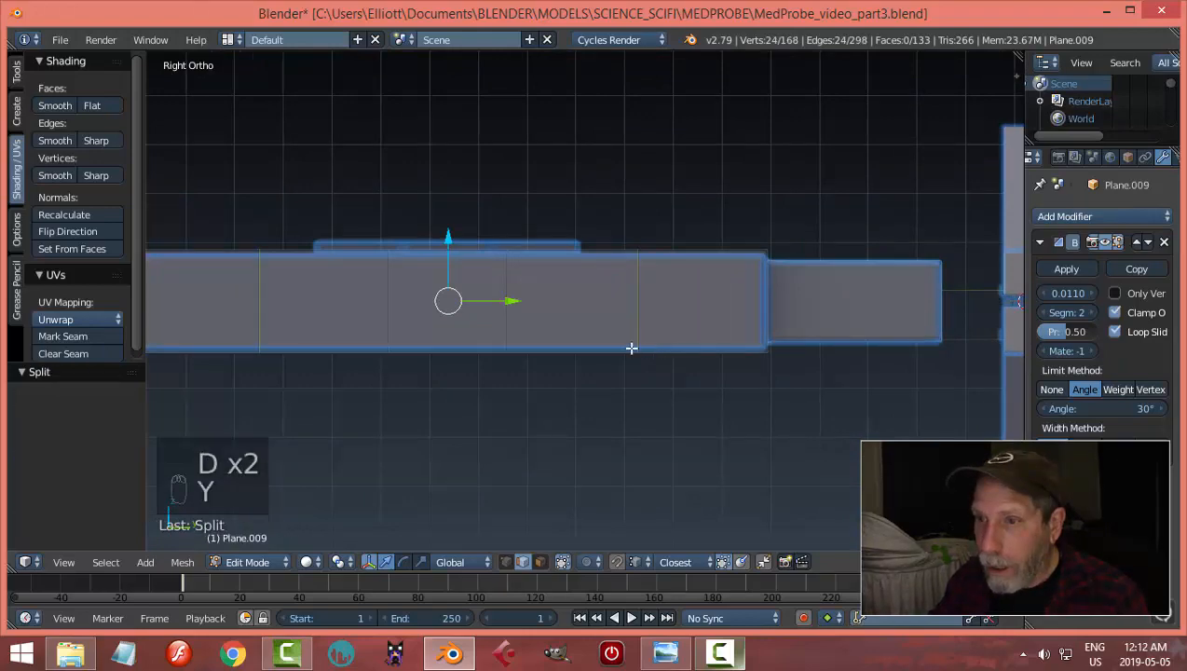
{"action": "key", "text": "Escape"}
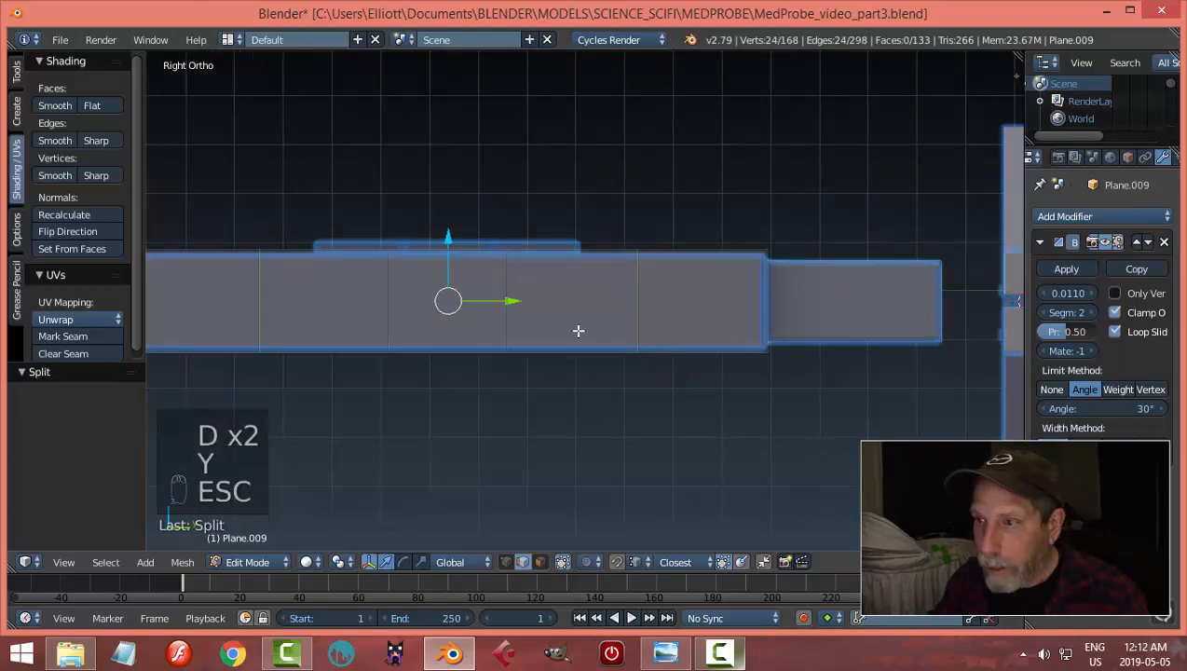
{"action": "middle_click_drag", "start_coordinate": [577, 330], "coordinate": [603, 399]}
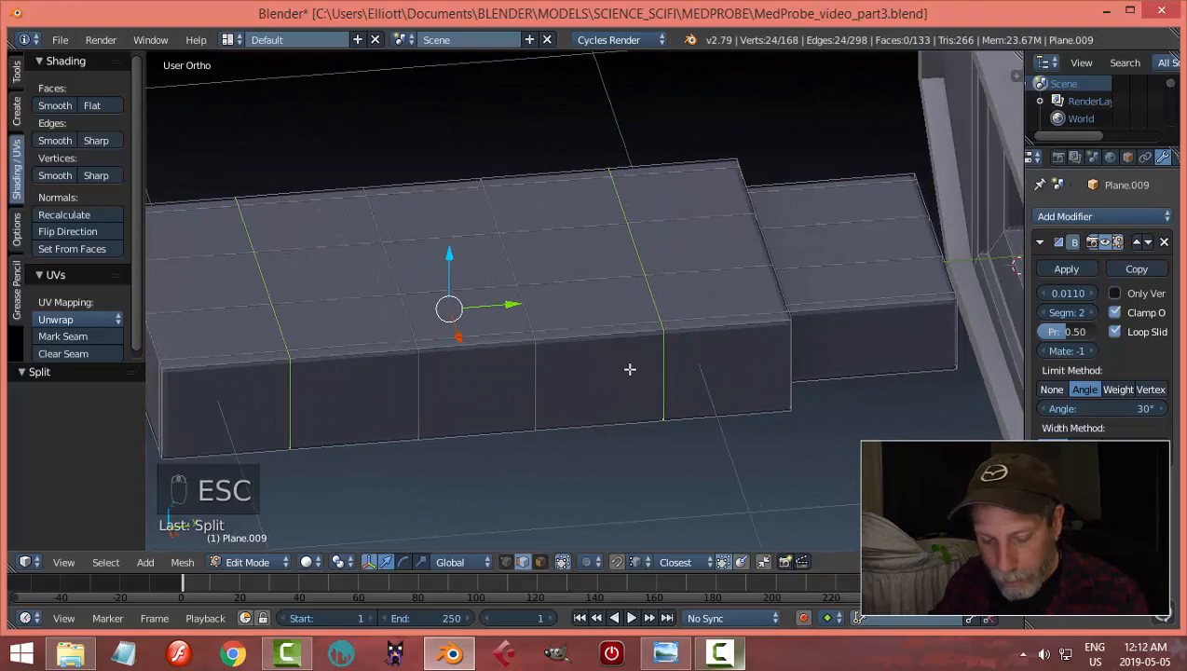
Step: Try to scale the two split crosswise edge loops along Y, cancel that, and try to dissolve their edges
{"action": "key", "text": "s"}
{"action": "key", "text": "s"}
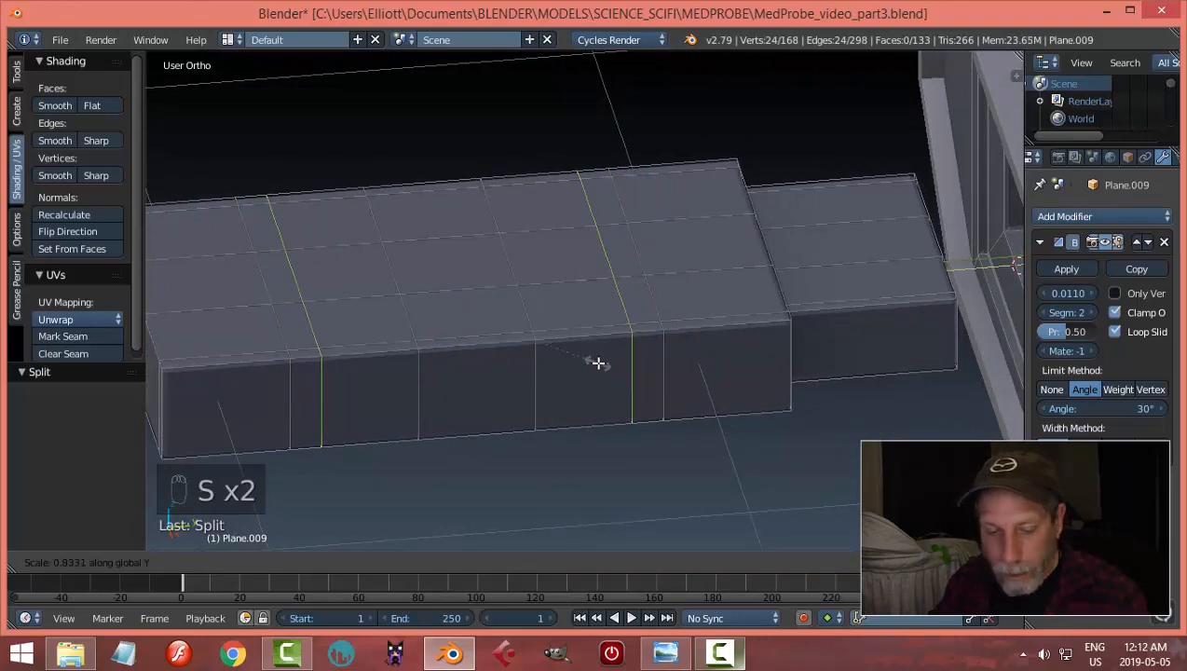
{"action": "right_click", "coordinate": [598, 362]}
{"action": "key", "text": "x"}
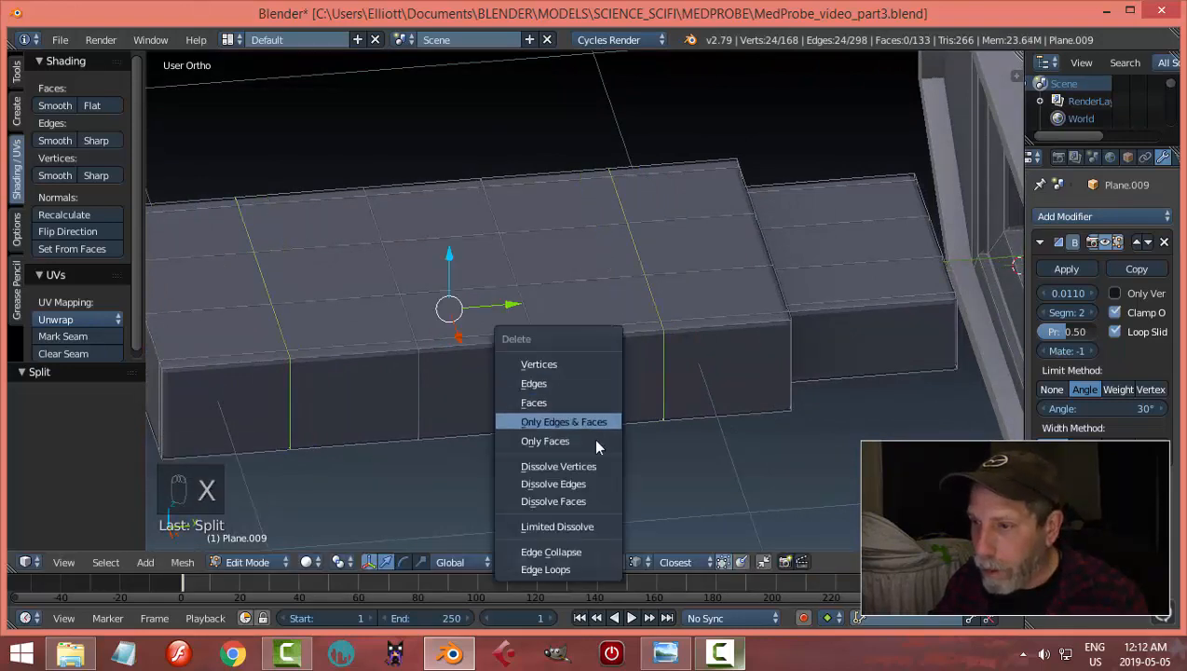
{"action": "left_click", "coordinate": [594, 480]}
{"action": "key", "text": "a"}
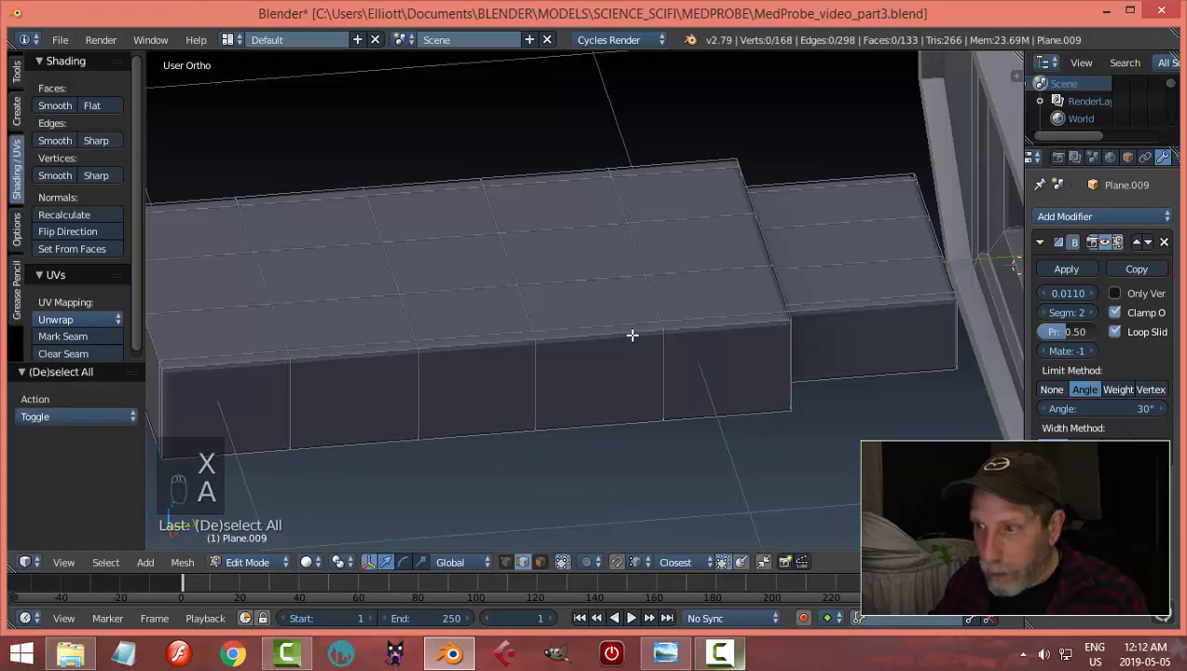
Step: Reselect the two split crosswise loops, scale them along Y by 0.762 and dissolve their vertices
{"action": "right_click", "coordinate": [641, 268], "text": "alt"}
{"action": "right_click", "coordinate": [276, 290], "text": "alt+shift"}
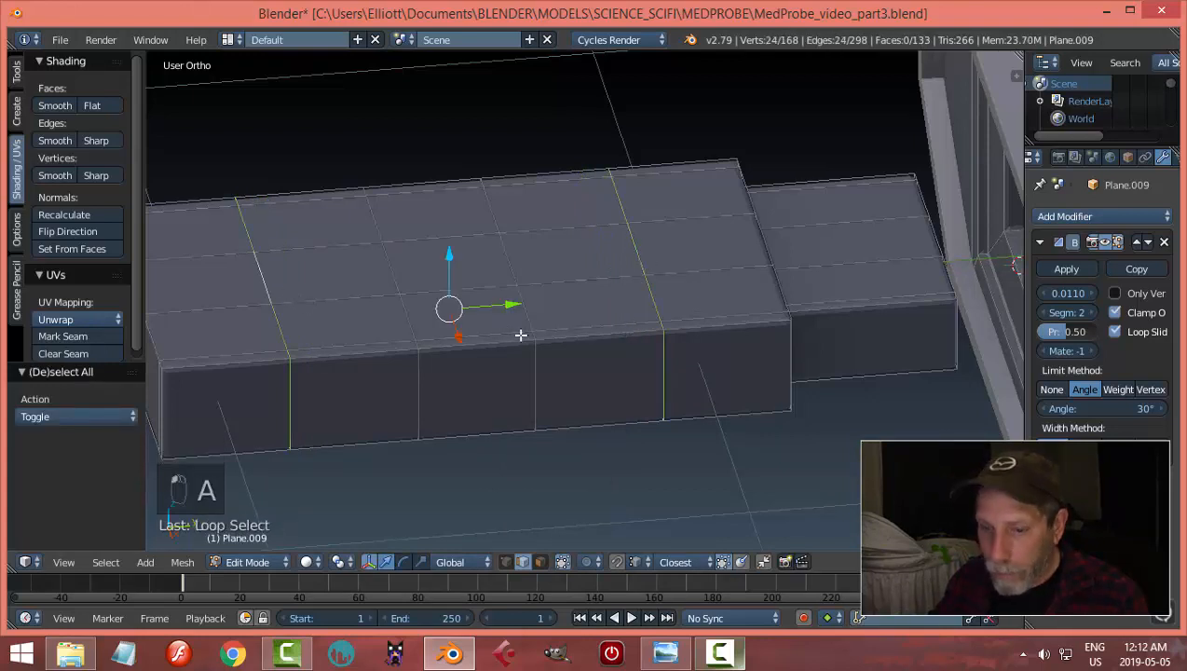
{"action": "key", "text": "s"}
{"action": "key", "text": "y"}
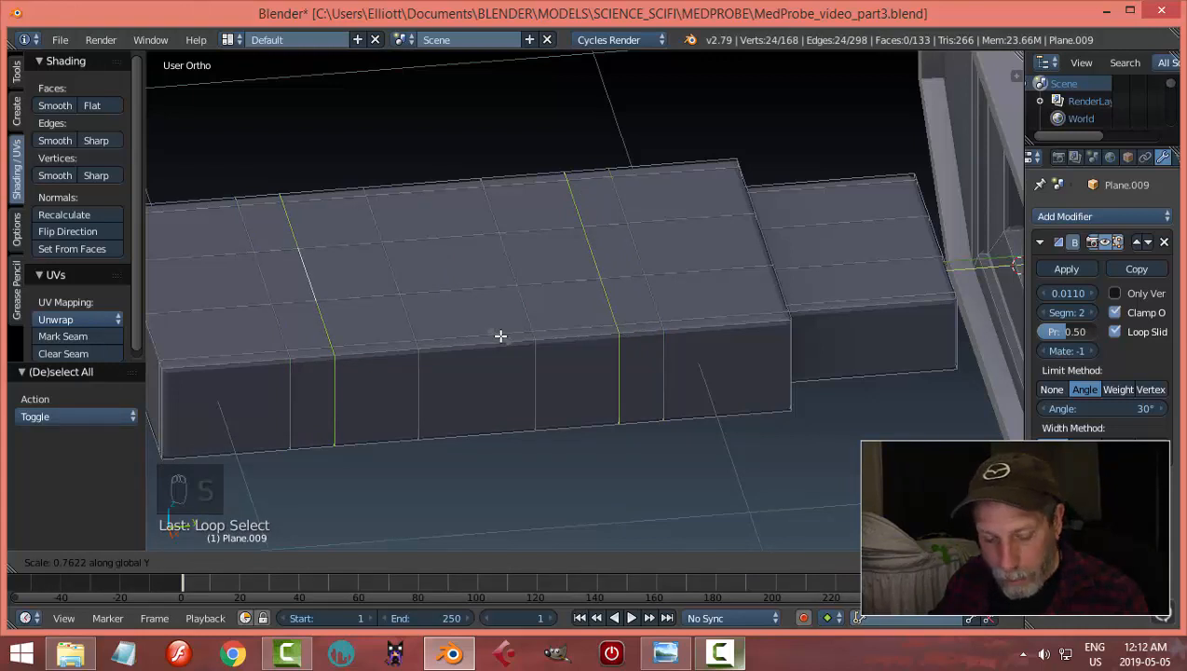
{"action": "left_click", "coordinate": [501, 335]}
{"action": "key", "text": "x"}
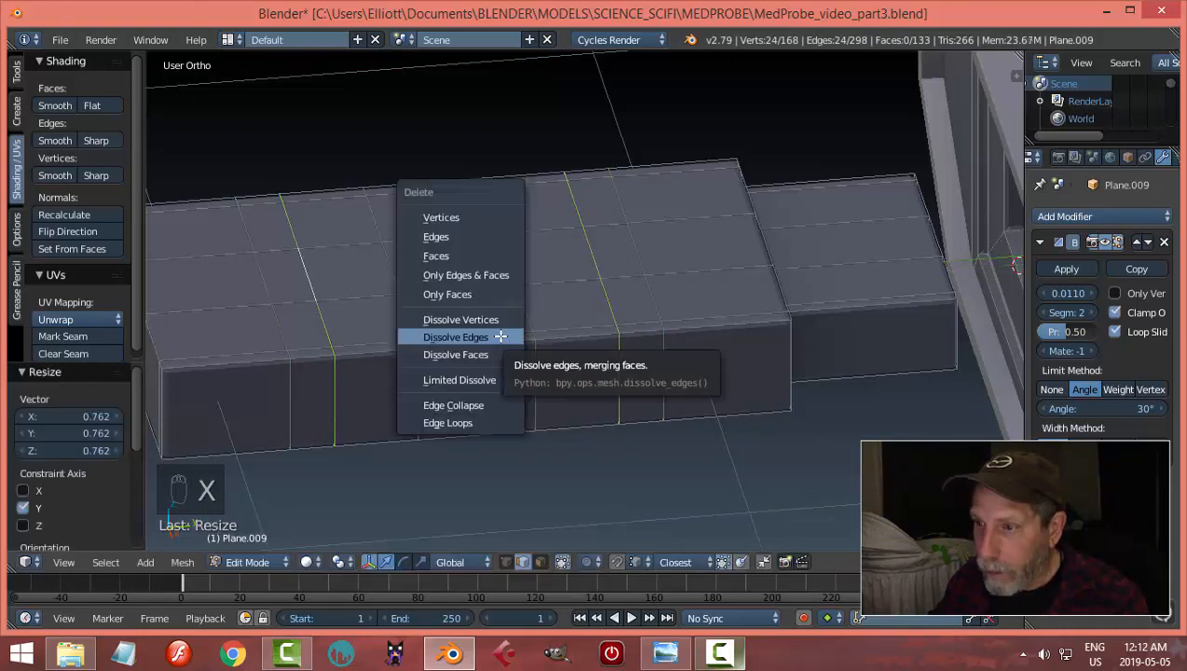
{"action": "left_click", "coordinate": [500, 336]}
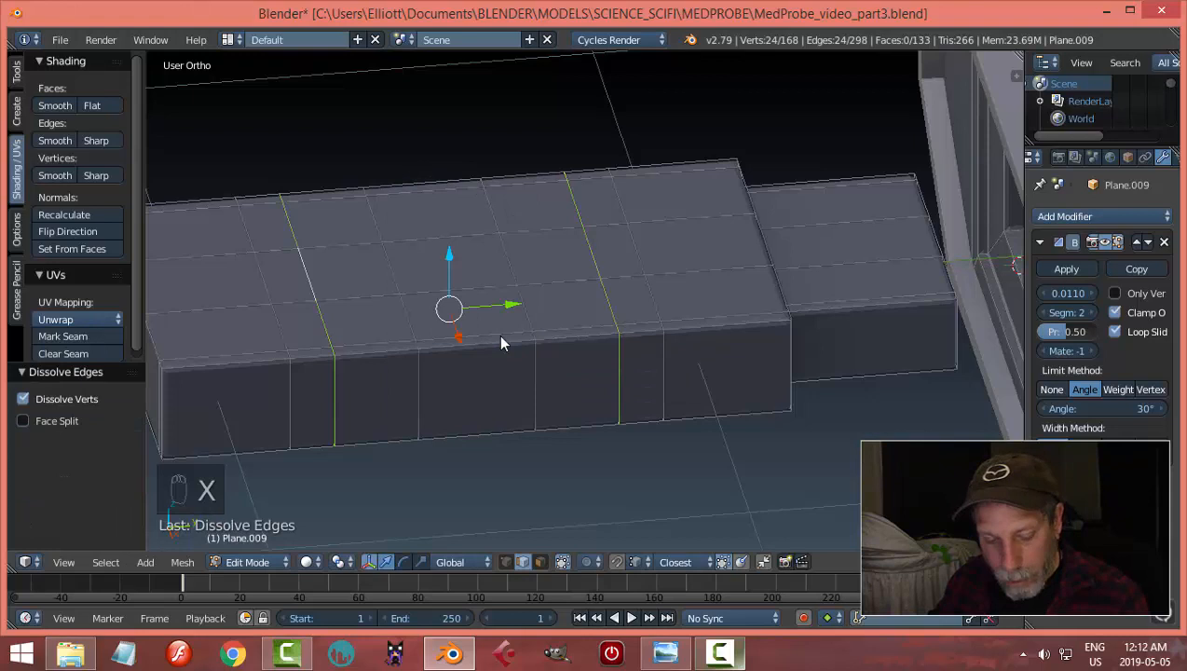
{"action": "key", "text": "x"}
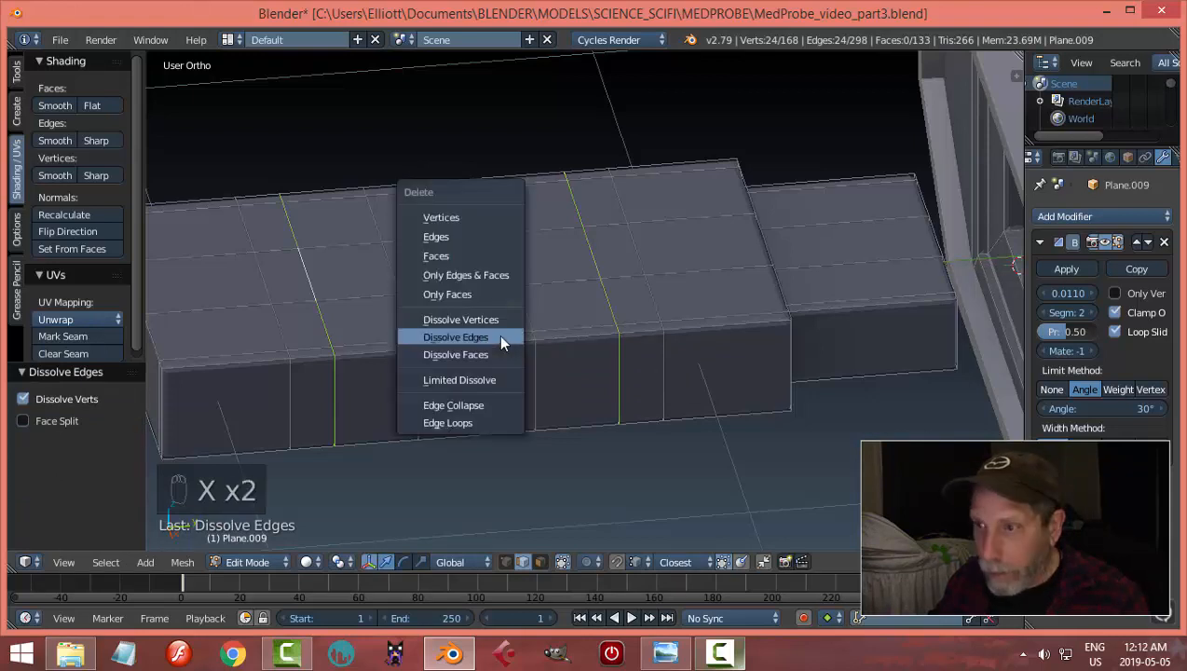
{"action": "left_click", "coordinate": [491, 320]}
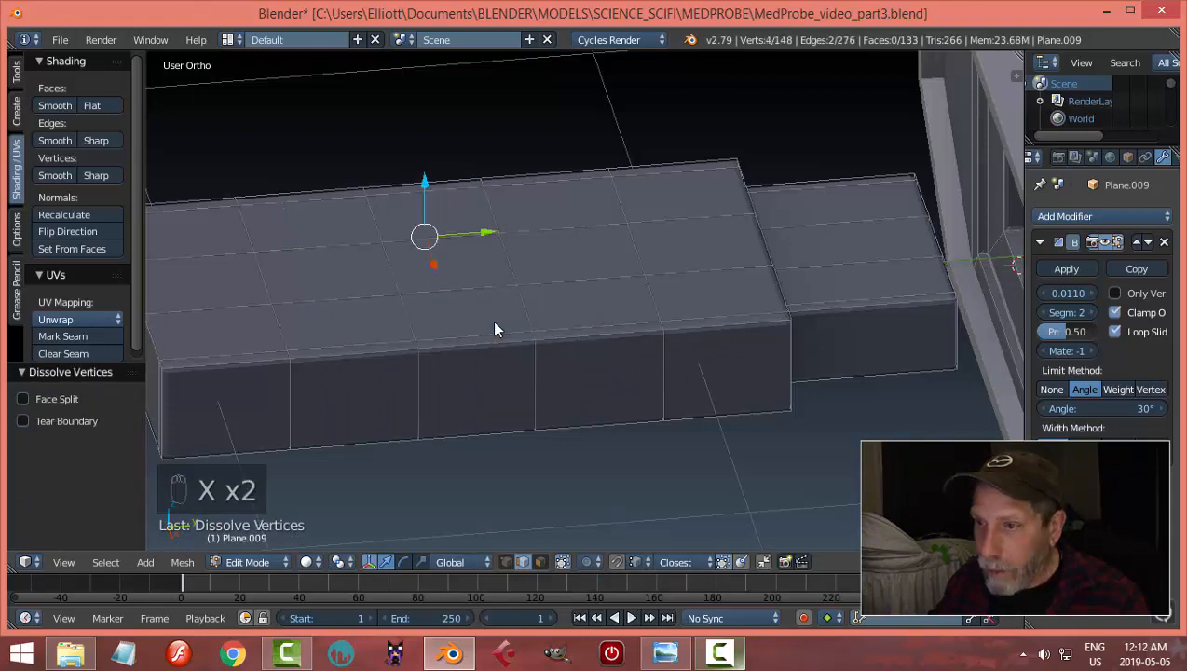
Step: Select the entire plug mesh and merge its duplicate vertices with Remove Doubles
{"action": "right_click", "coordinate": [639, 255], "text": "alt"}
{"action": "right_click", "coordinate": [275, 283], "text": "alt+shift"}
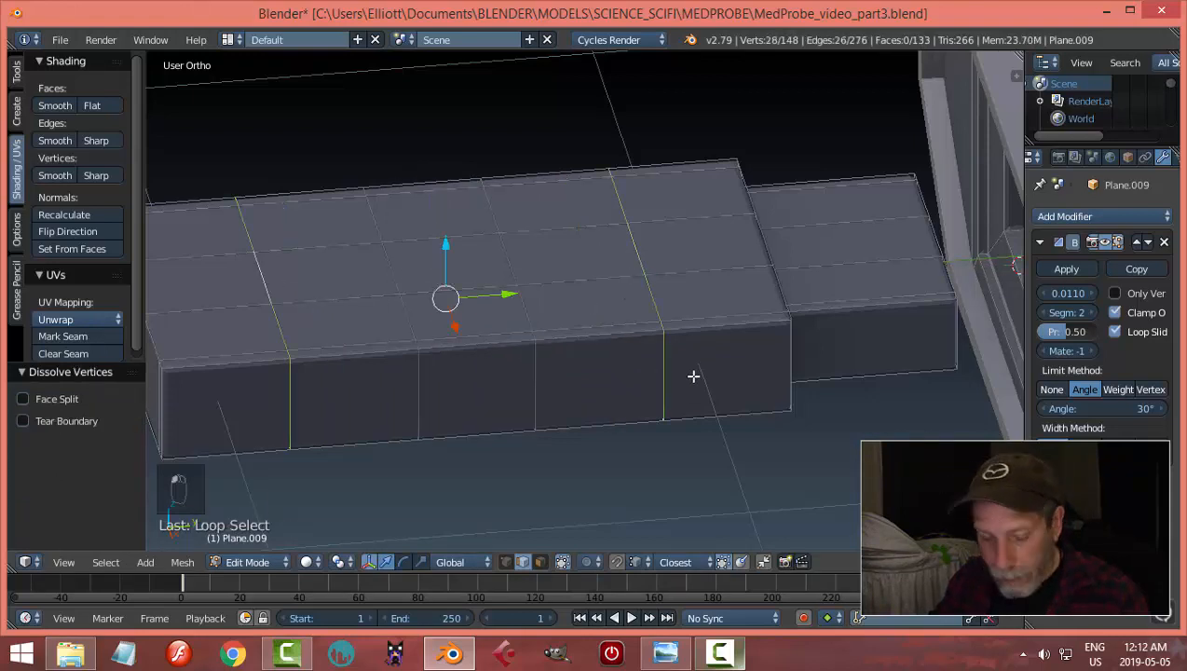
{"action": "key", "text": "a"}
{"action": "key", "text": "a"}
{"action": "key", "text": "a"}
{"action": "key", "text": "w"}
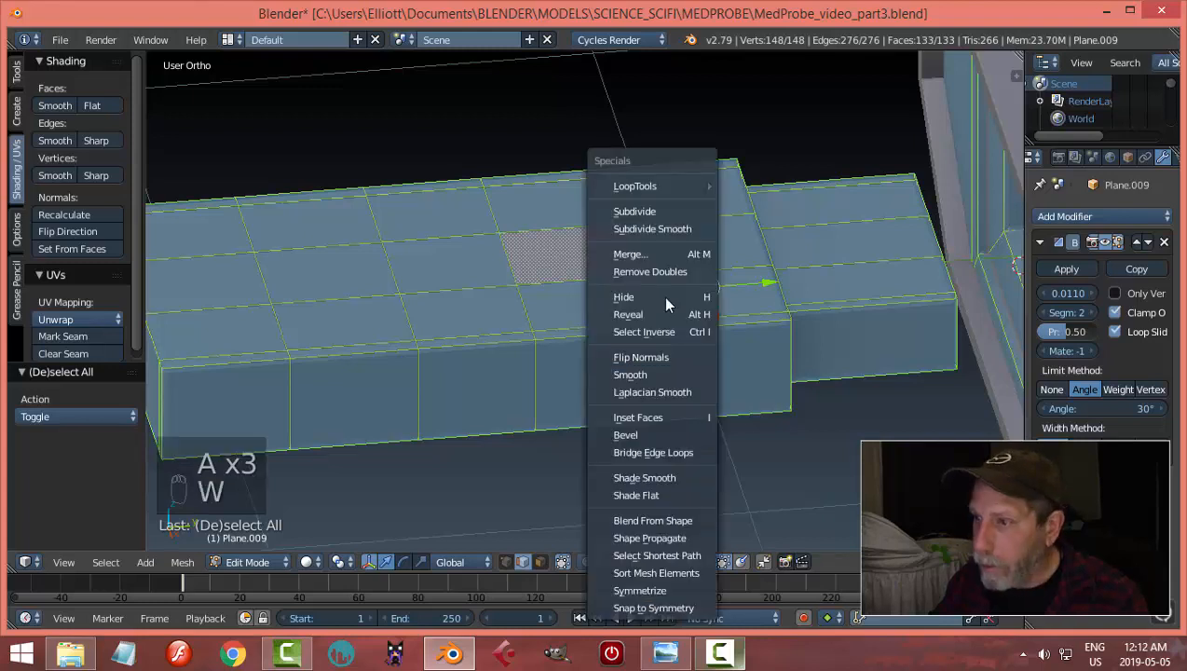
{"action": "left_click", "coordinate": [656, 269]}
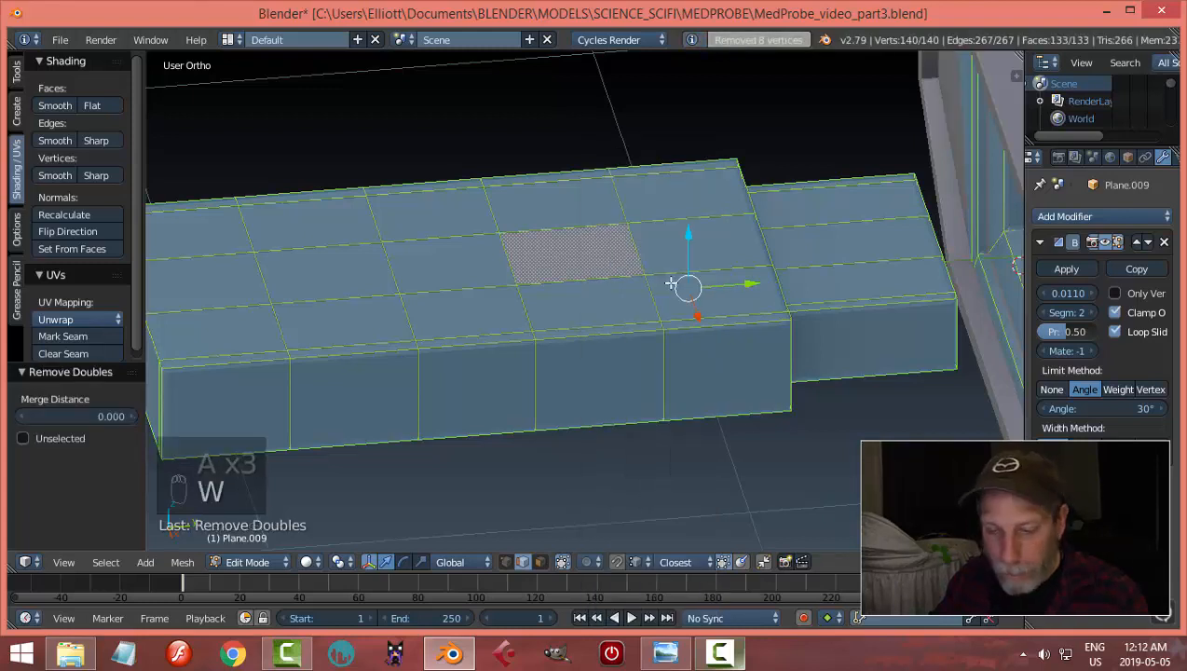
Step: Select the two outermost crosswise loops and scale them along Y by 0.703 to match the reference's raised detail in side view
{"action": "key", "text": "a"}
{"action": "right_click", "coordinate": [637, 253], "text": "alt"}
{"action": "right_click", "coordinate": [427, 273], "text": "alt"}
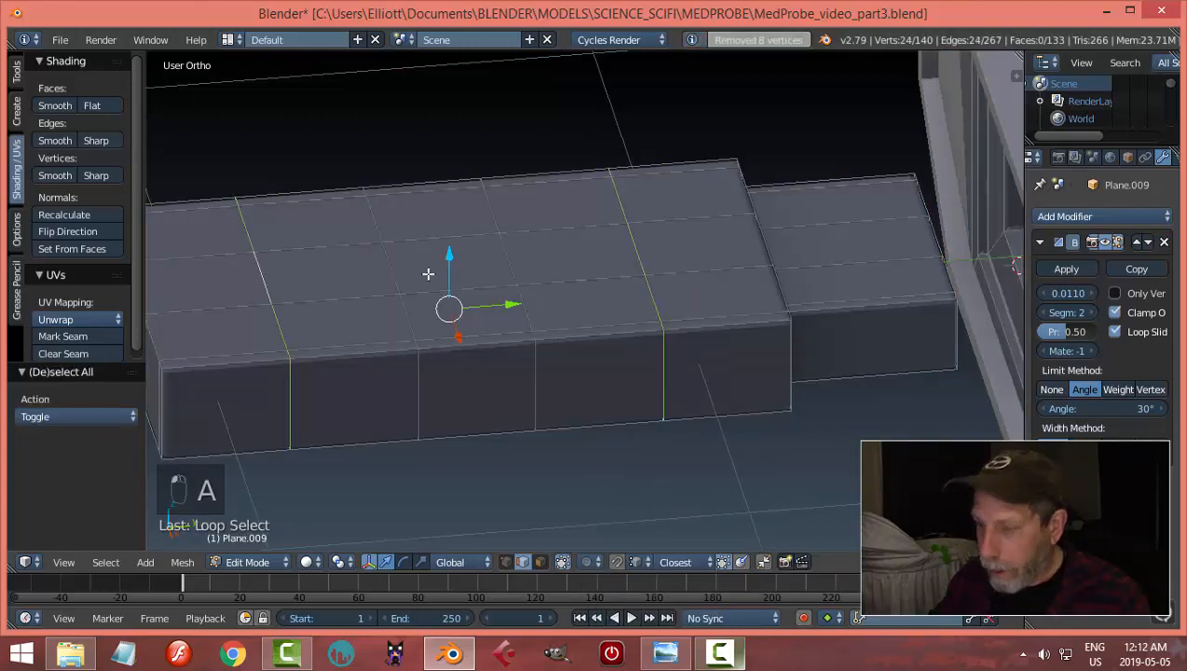
{"action": "key", "text": "KP_3"}
{"action": "key", "text": "s"}
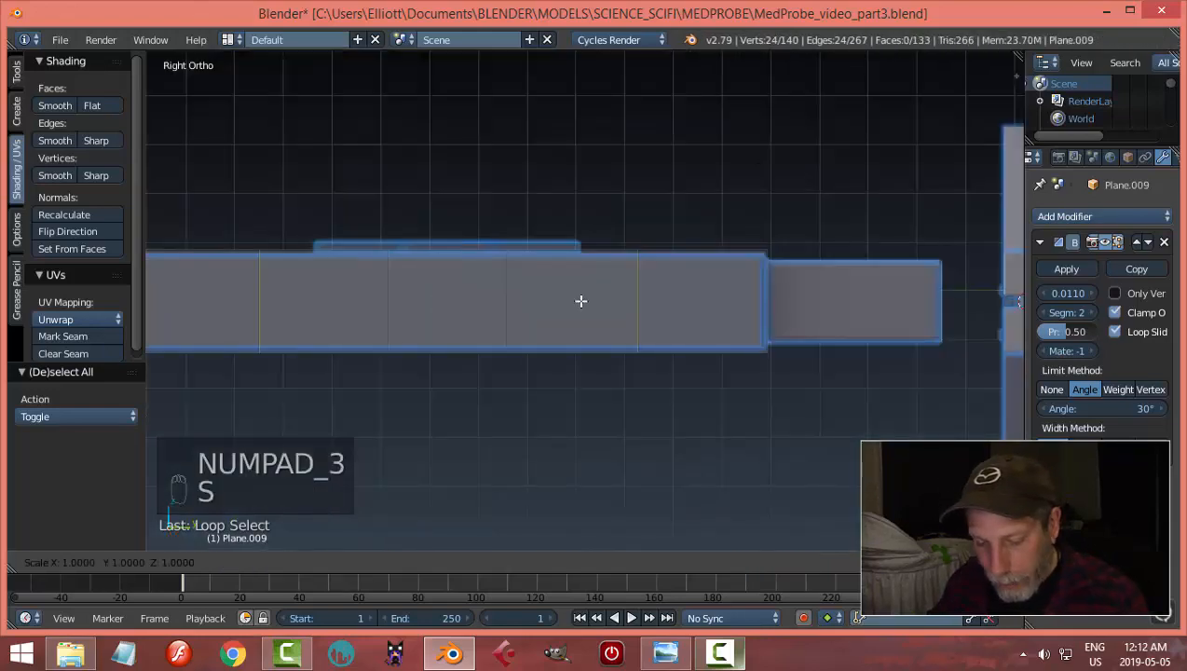
{"action": "left_click", "coordinate": [541, 298]}
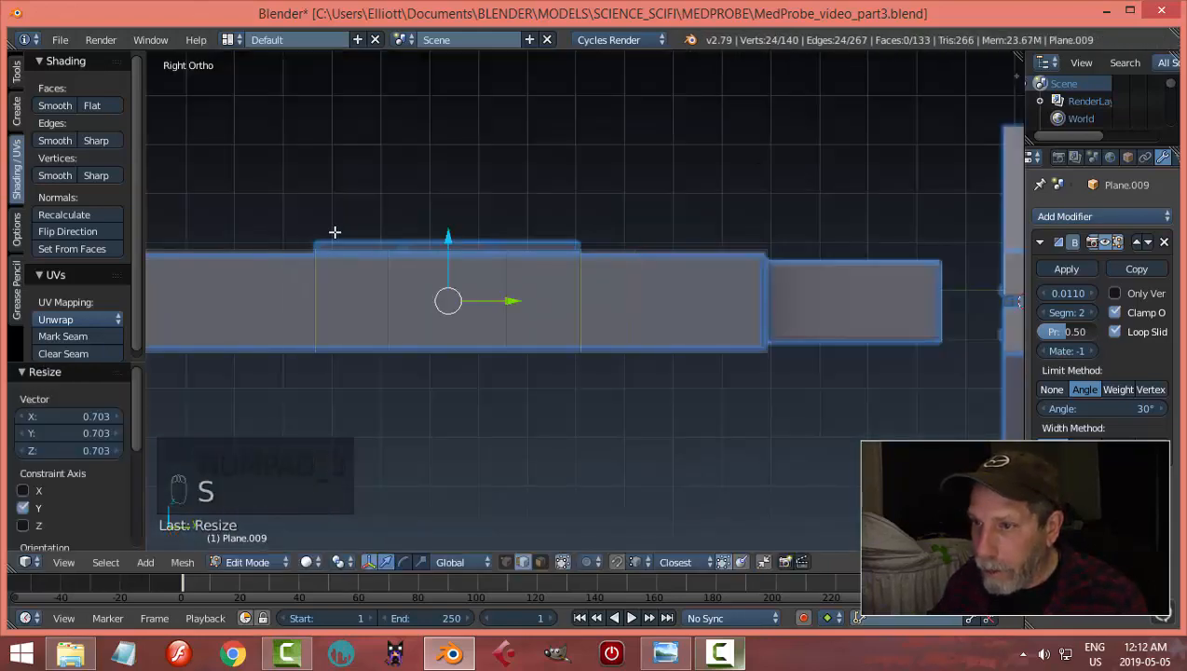
{"action": "middle_click_drag", "start_coordinate": [466, 258], "coordinate": [654, 341]}
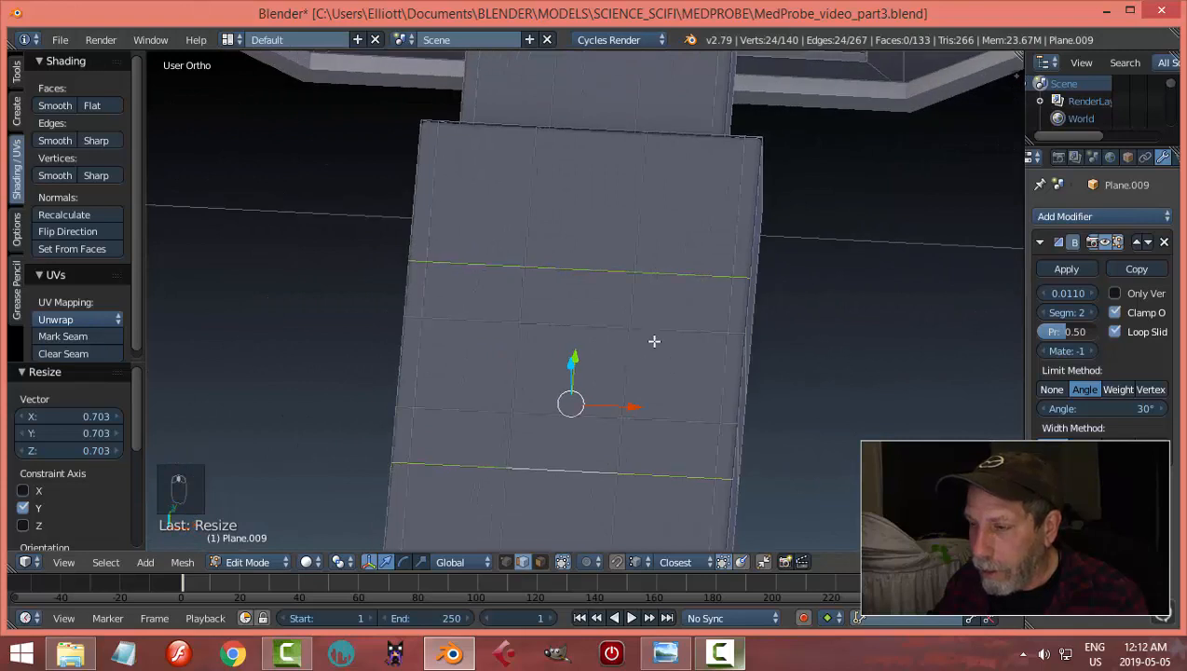
{"action": "key", "text": "a"}
{"action": "right_click", "coordinate": [631, 299], "text": "alt"}
{"action": "right_click", "coordinate": [520, 298], "text": "alt+shift"}
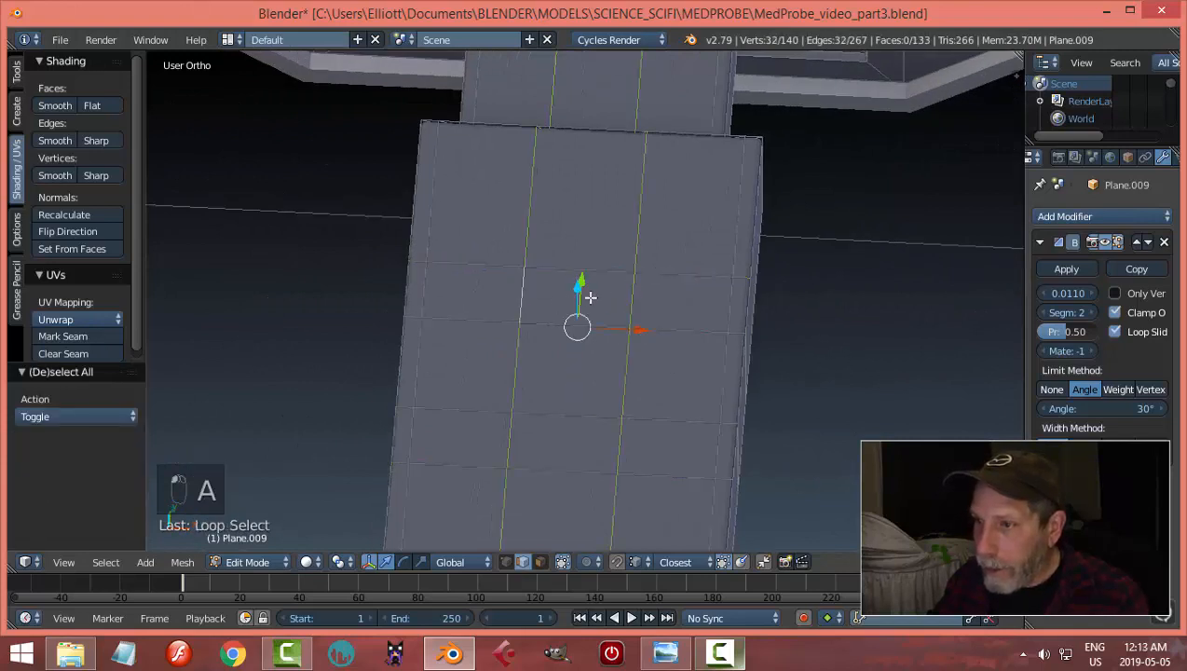
{"action": "scroll", "coordinate": [613, 316], "scroll_direction": "down", "scroll_amount": 3}
{"action": "middle_click_drag", "start_coordinate": [613, 317], "coordinate": [555, 435]}
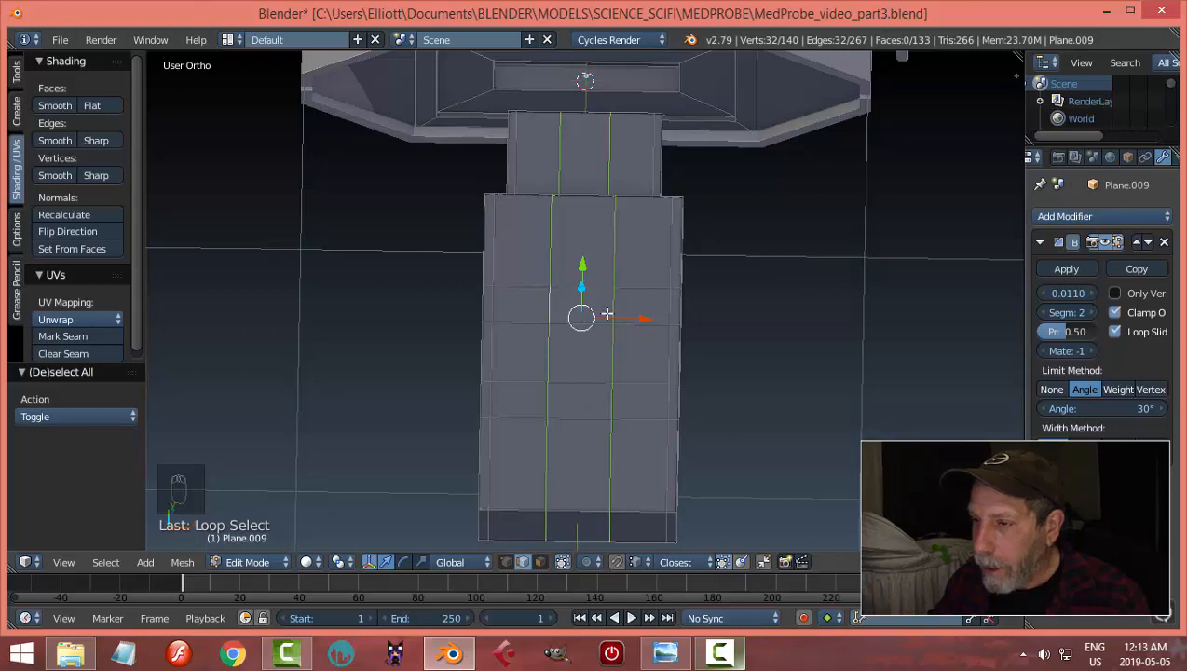
{"action": "key", "text": "a"}
Step: Select the two inner crosswise loops on the plug body, scale them along Y by 0.711 and clear the selection
{"action": "middle_click_drag", "start_coordinate": [612, 321], "coordinate": [648, 361]}
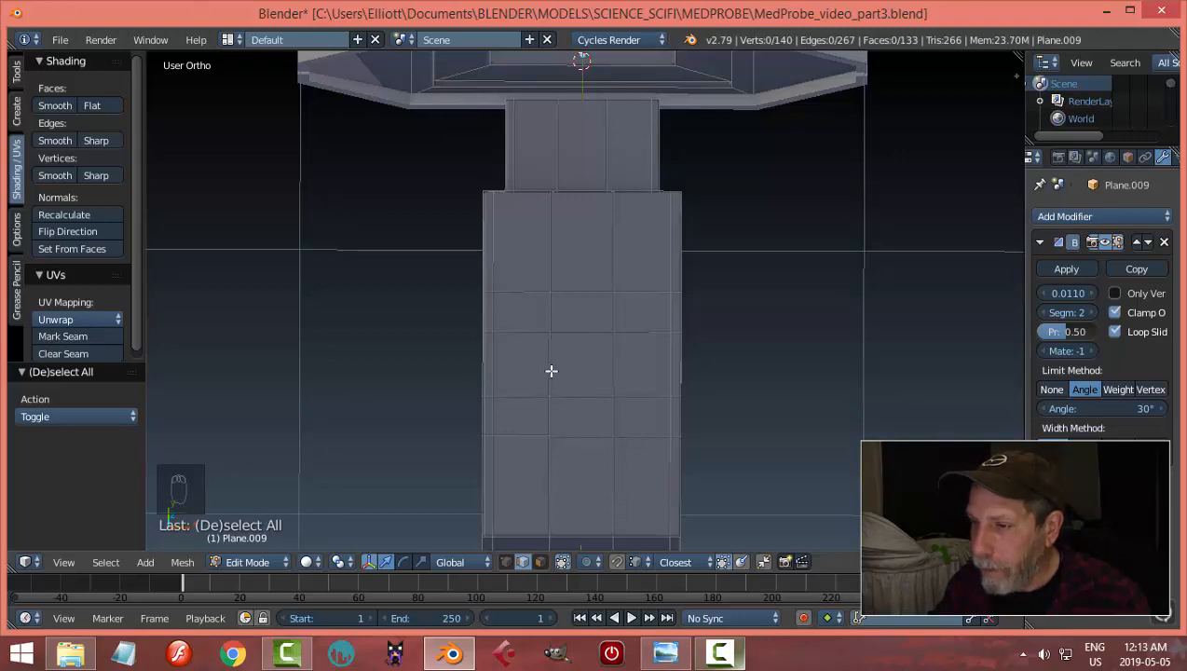
{"action": "right_click", "coordinate": [589, 334], "text": "alt"}
{"action": "right_click", "coordinate": [587, 394], "text": "alt+shift"}
{"action": "middle_click_drag", "start_coordinate": [766, 390], "coordinate": [635, 421]}
{"action": "key", "text": "KP_3"}
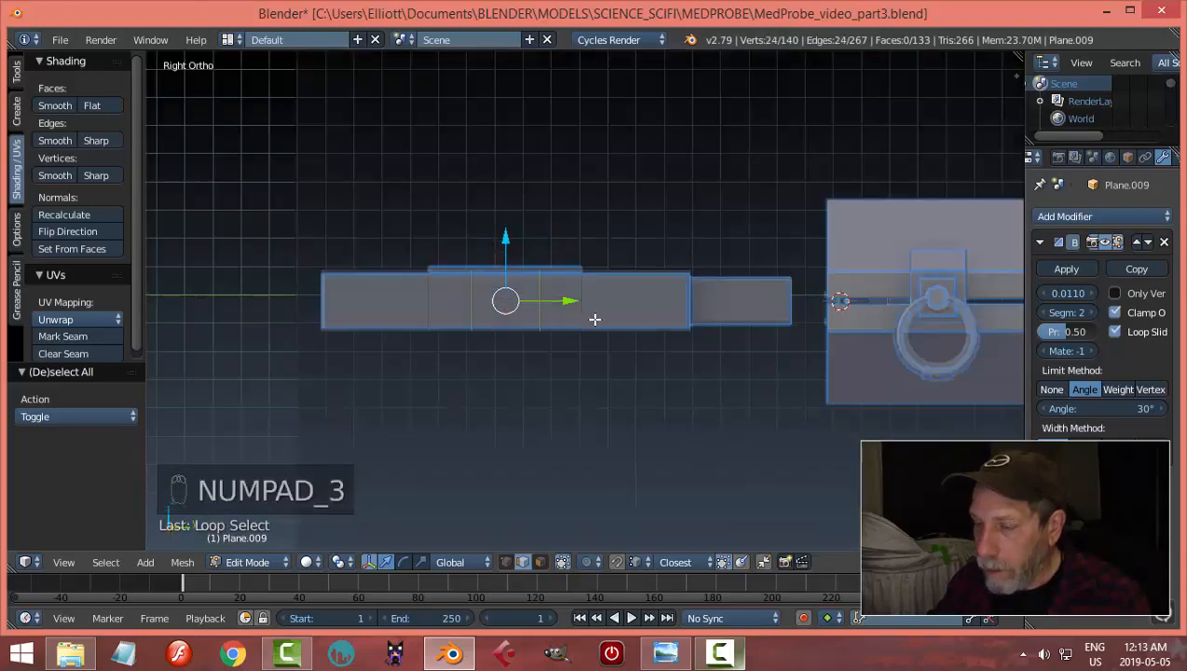
{"action": "scroll", "coordinate": [593, 317], "scroll_direction": "up", "scroll_amount": 2}
{"action": "key", "text": "s"}
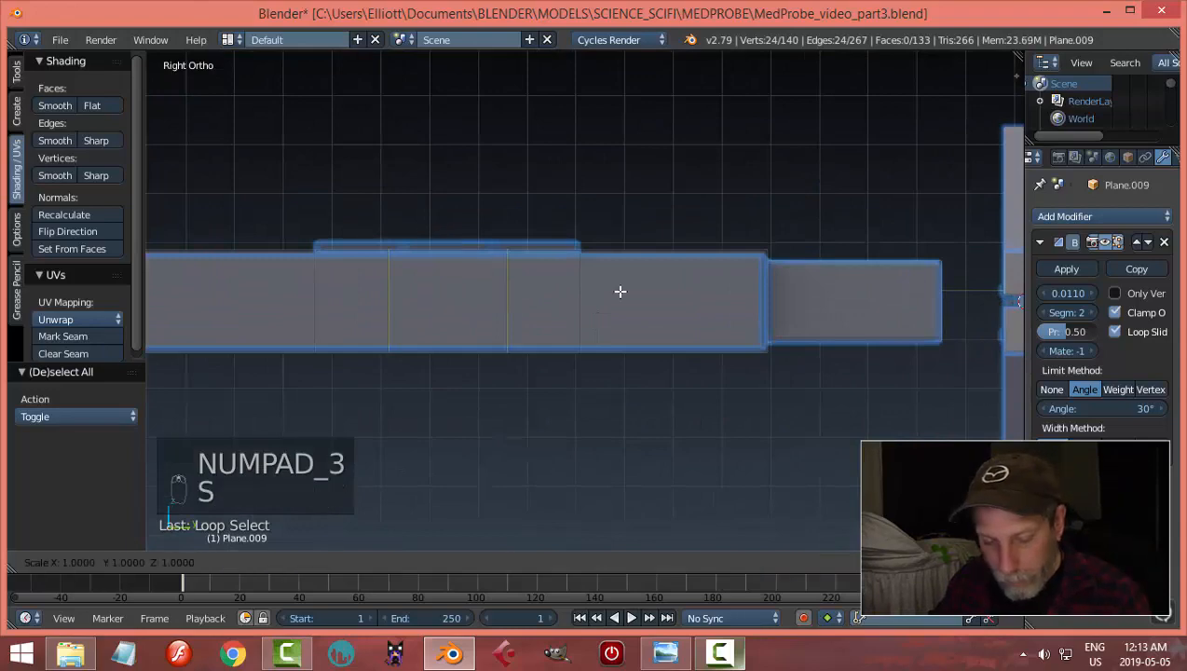
{"action": "left_click", "coordinate": [570, 289]}
{"action": "middle_click_drag", "start_coordinate": [511, 284], "coordinate": [657, 395]}
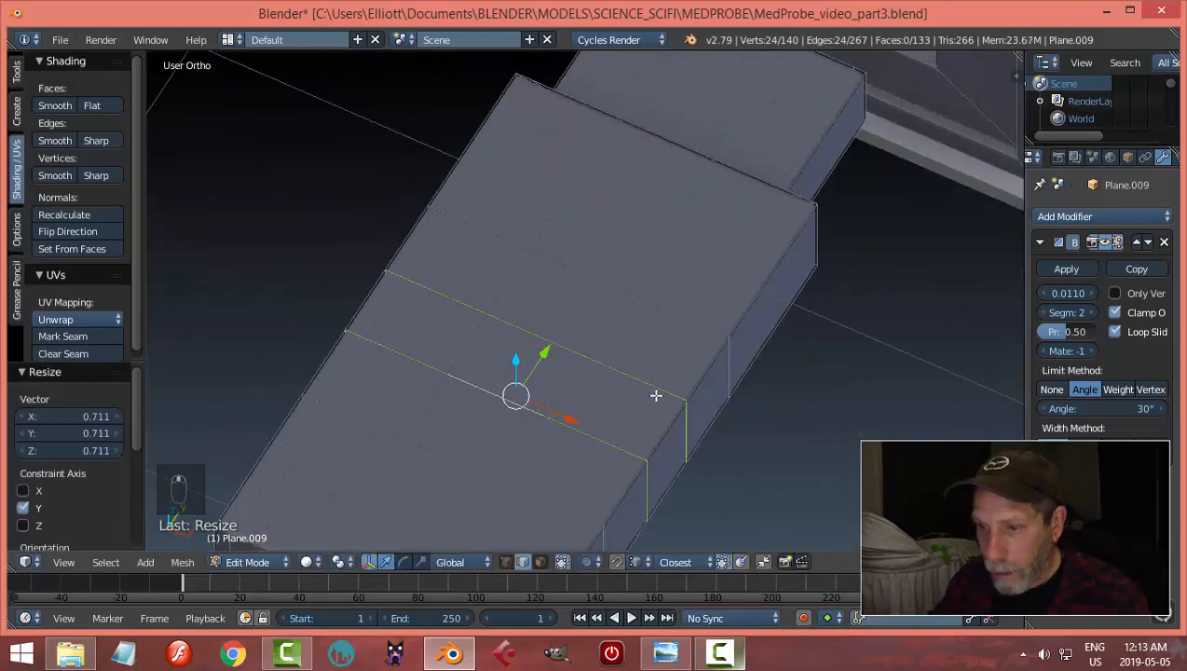
{"action": "key", "text": "a"}
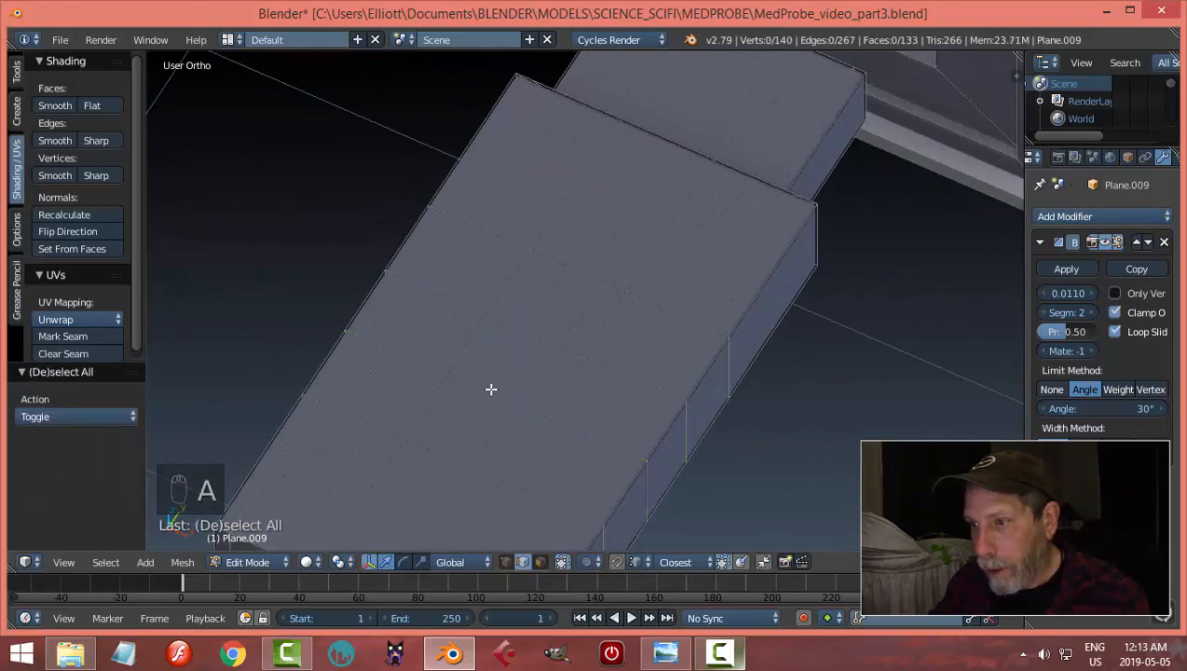
Step: Switch to face selection and select the five top faces forming the cross on the resized plug body grid
{"action": "middle_click_drag", "start_coordinate": [584, 388], "coordinate": [668, 337]}
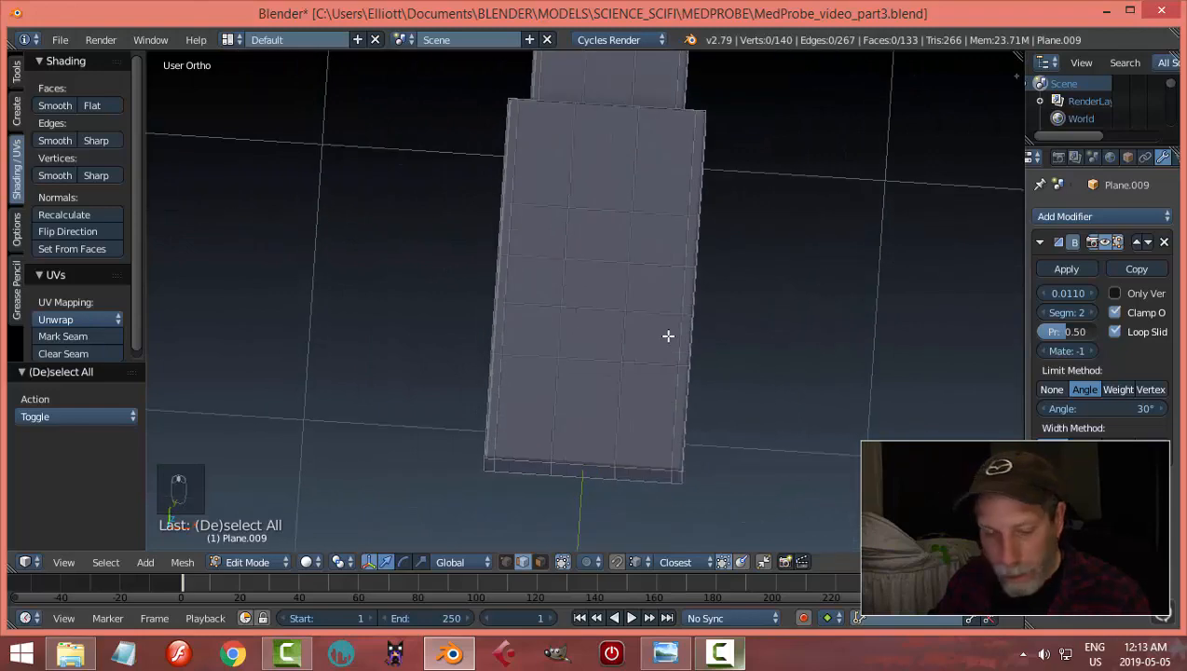
{"action": "key", "text": "ctrl+Tab"}
{"action": "left_click", "coordinate": [628, 356]}
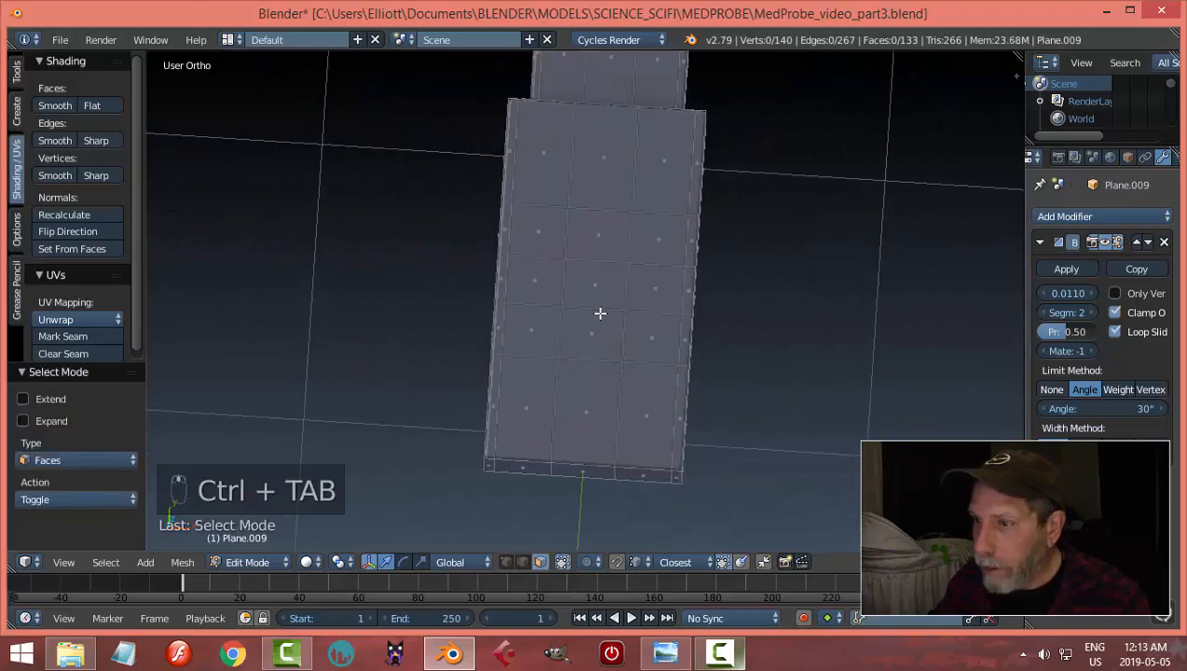
{"action": "right_click", "coordinate": [601, 247]}
{"action": "right_click", "coordinate": [594, 289], "text": "shift"}
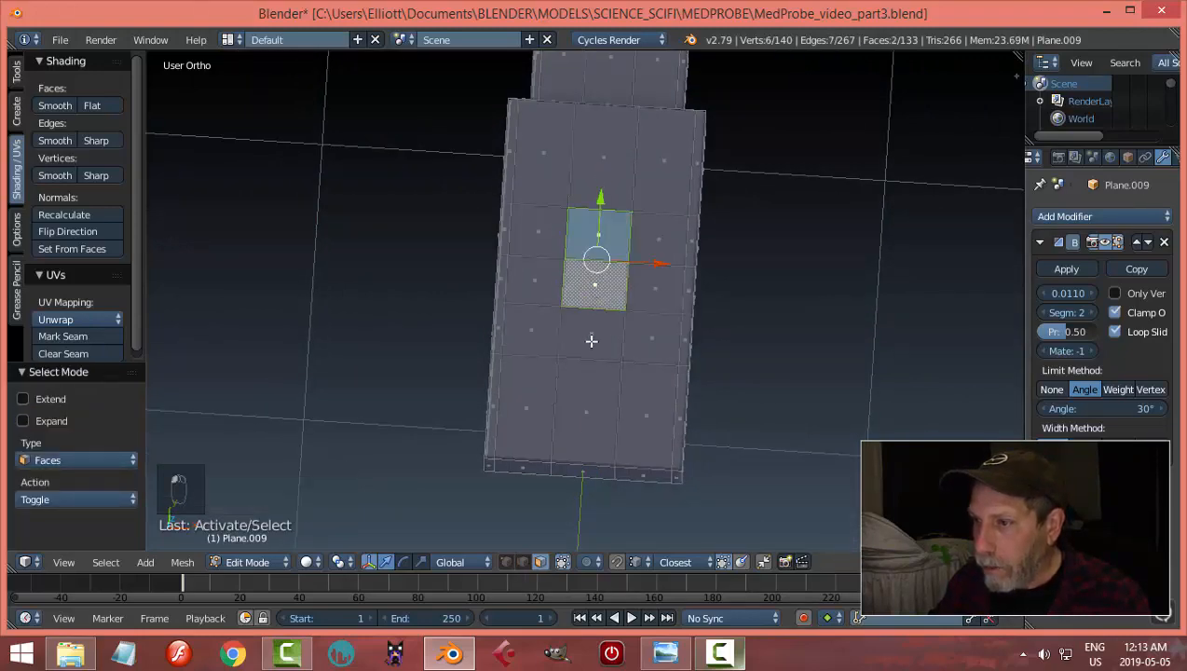
{"action": "right_click", "coordinate": [588, 339], "text": "shift"}
{"action": "middle_click_drag", "start_coordinate": [785, 361], "coordinate": [731, 320]}
{"action": "key", "text": "KP_3"}
{"action": "right_click", "coordinate": [549, 189], "text": "shift"}
{"action": "right_click", "coordinate": [684, 299], "text": "shift"}
Step: Extrude the cross-shaped faces 0.020 upward along Z to match the reference in side view, and clear the selection
{"action": "key", "text": "KP_3"}
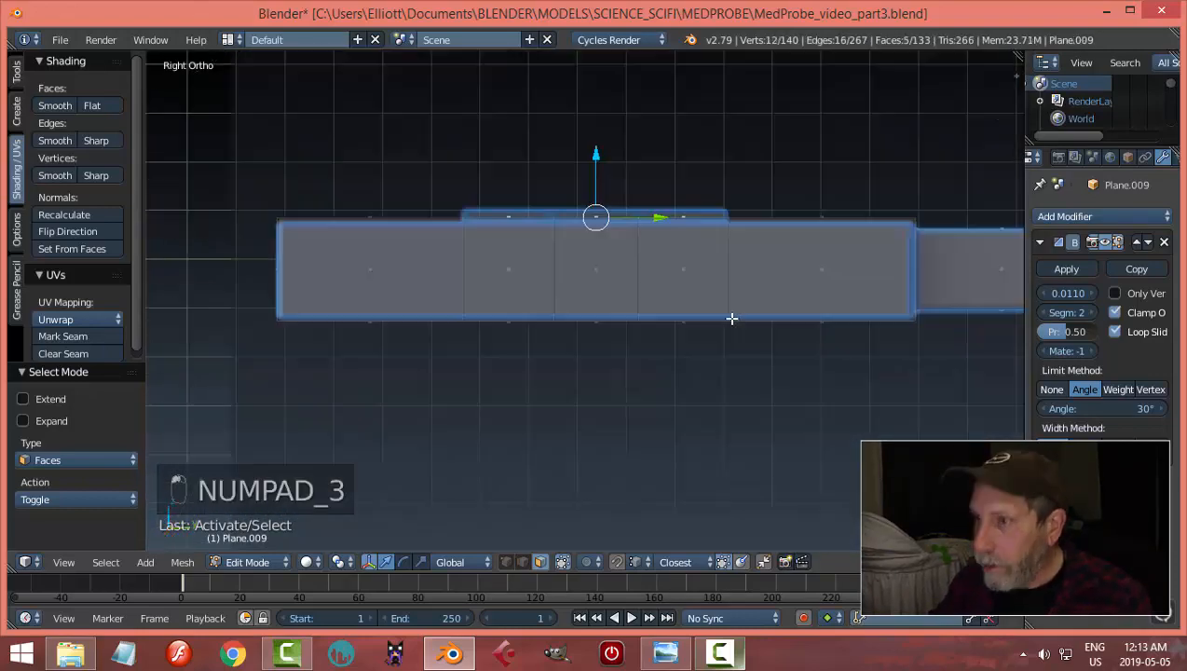
{"action": "scroll", "coordinate": [719, 312], "scroll_direction": "up", "scroll_amount": 3}
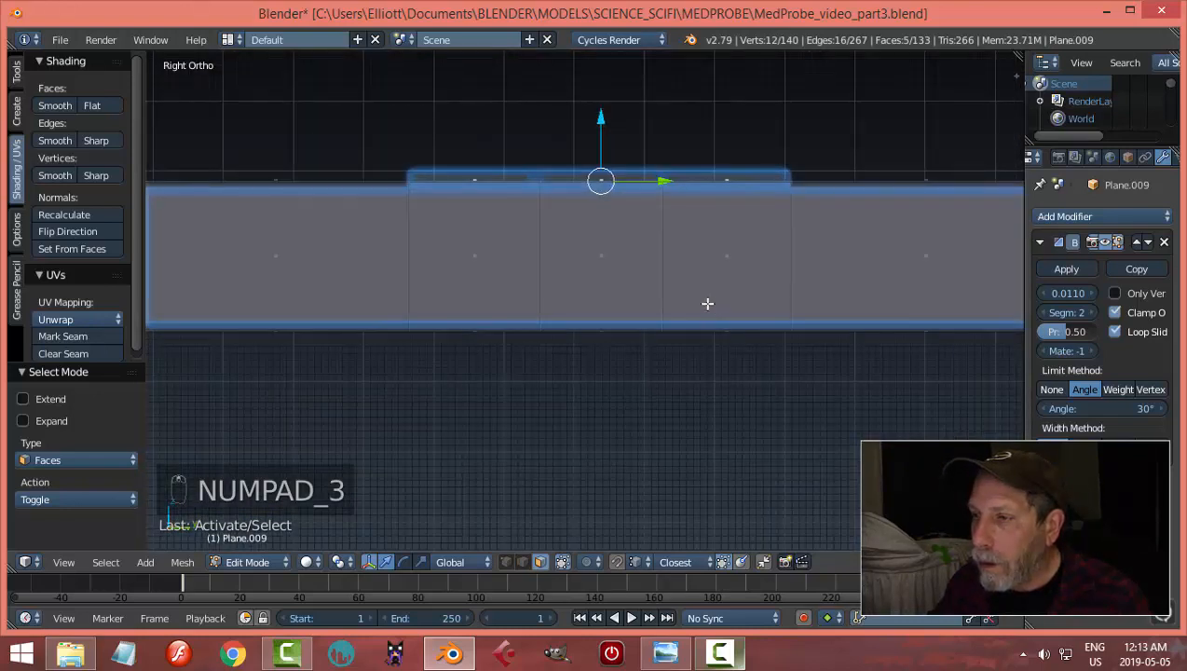
{"action": "key", "text": "e"}
{"action": "right_click", "coordinate": [651, 226]}
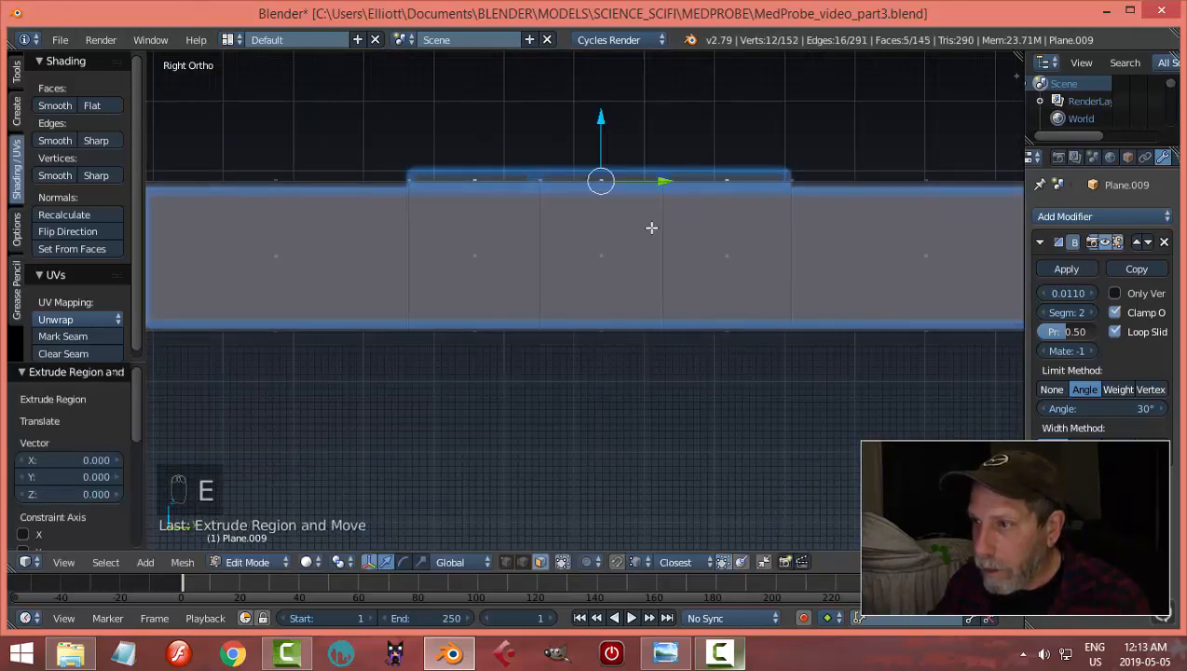
{"action": "left_click_drag", "start_coordinate": [605, 120], "coordinate": [606, 104]}
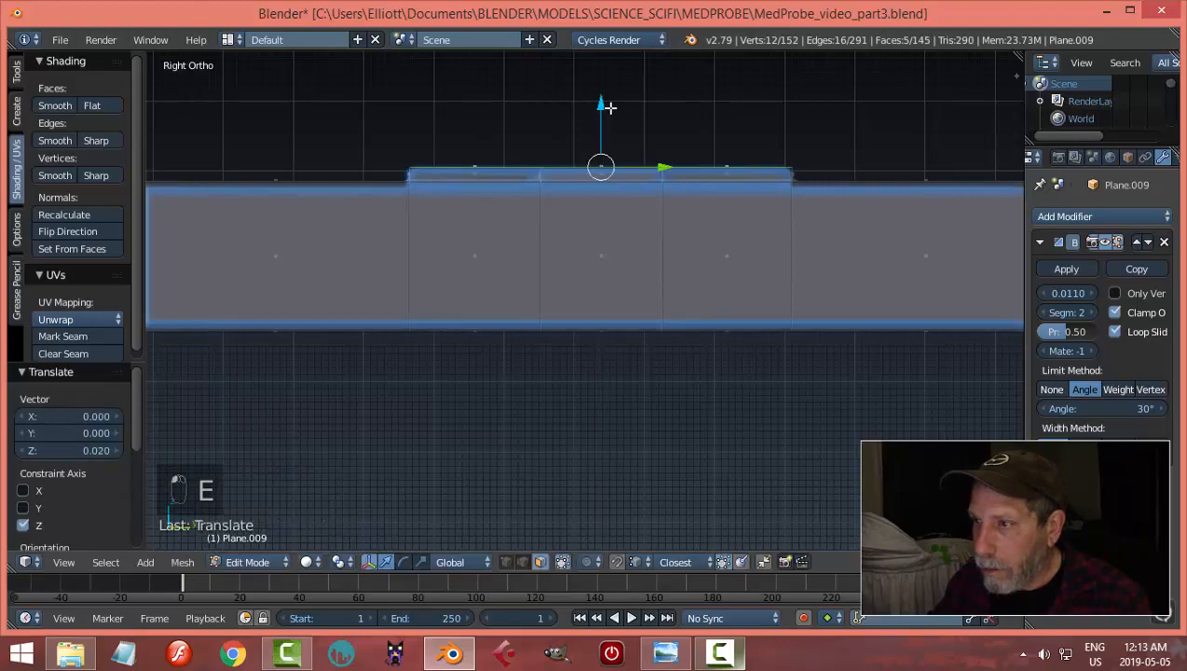
{"action": "middle_click_drag", "start_coordinate": [607, 104], "coordinate": [735, 221]}
{"action": "key", "text": "a"}
{"action": "scroll", "coordinate": [801, 298], "scroll_direction": "down", "scroll_amount": 3}
Step: Check the cross in Object Mode, return to Edit Mode, reselect its five raised top faces and lower them slightly
{"action": "key", "text": "Tab"}
{"action": "left_click", "coordinate": [654, 292]}
{"action": "key", "text": "Tab"}
{"action": "left_click", "coordinate": [758, 221]}
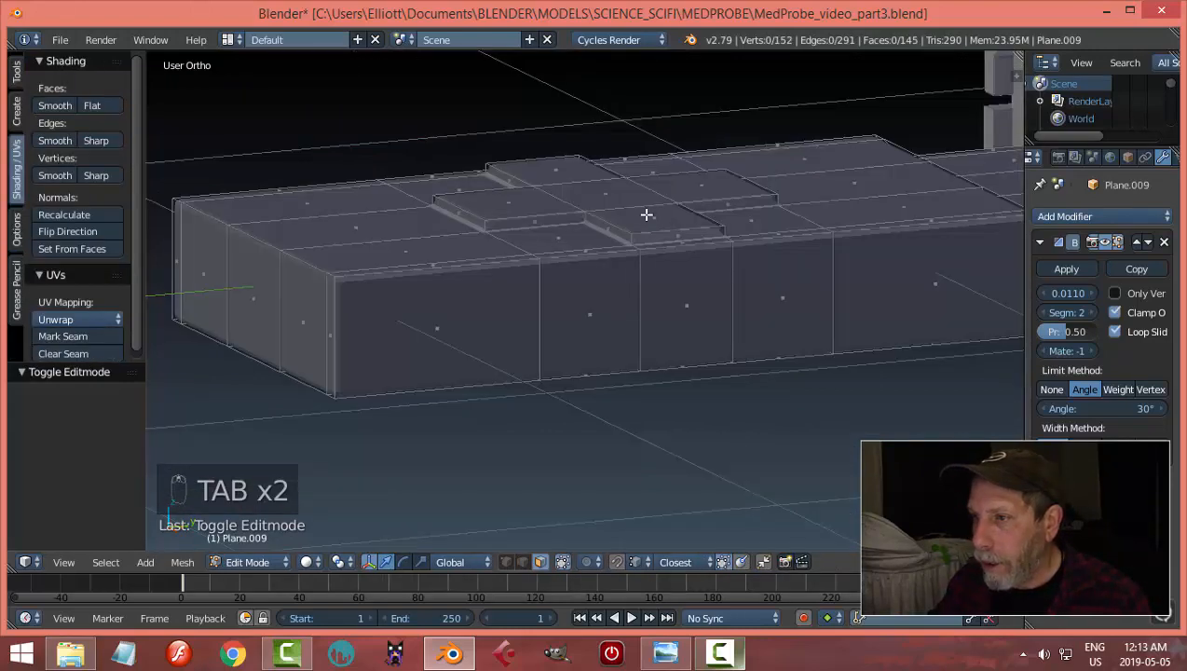
{"action": "right_click", "coordinate": [559, 200]}
{"action": "right_click", "coordinate": [609, 189], "text": "shift"}
{"action": "right_click", "coordinate": [555, 169], "text": "shift"}
{"action": "right_click", "coordinate": [700, 184], "text": "shift"}
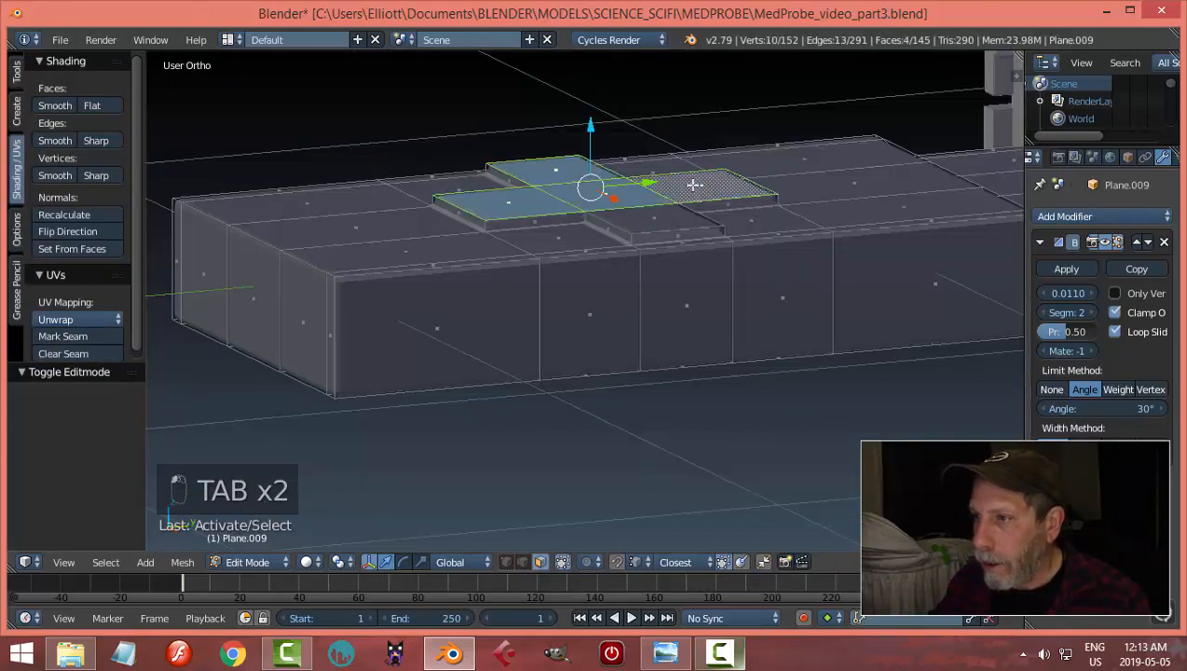
{"action": "right_click", "coordinate": [654, 217], "text": "shift"}
{"action": "left_click_drag", "start_coordinate": [610, 139], "coordinate": [612, 142]}
{"action": "key", "text": "a"}
Step: Return to Object Mode, look over the plug's raised cross and save the file
{"action": "scroll", "coordinate": [671, 213], "scroll_direction": "down", "scroll_amount": 3}
{"action": "middle_click_drag", "start_coordinate": [671, 214], "coordinate": [700, 280]}
{"action": "key", "text": "Tab"}
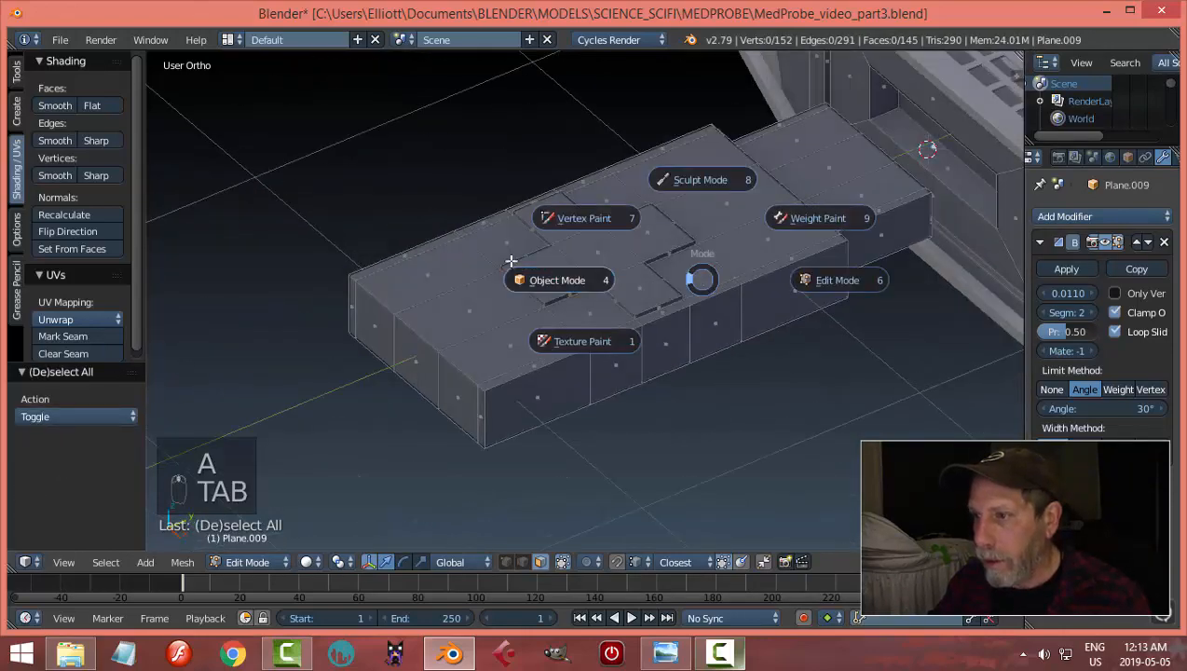
{"action": "left_click", "coordinate": [772, 272]}
{"action": "middle_click_drag", "start_coordinate": [772, 272], "coordinate": [611, 316]}
{"action": "scroll", "coordinate": [794, 309], "scroll_direction": "down", "scroll_amount": 3}
{"action": "key", "text": "a"}
{"action": "key", "text": "a"}
{"action": "scroll", "coordinate": [734, 336], "scroll_direction": "up", "scroll_amount": 2}
{"action": "key", "text": "ctrl+s"}
Step: Enter Edit Mode on the plug-in unit and add two evenly spaced crosswise loop cuts to its narrow neck, without sliding them
{"action": "scroll", "coordinate": [708, 335], "scroll_direction": "up", "scroll_amount": 2}
{"action": "right_click", "coordinate": [736, 271]}
{"action": "key", "text": "Tab"}
{"action": "left_click", "coordinate": [960, 285]}
{"action": "middle_click_drag", "start_coordinate": [662, 364], "coordinate": [557, 256], "text": "shift"}
{"action": "key", "text": "ctrl+r"}
{"action": "scroll", "coordinate": [574, 291], "scroll_direction": "up", "scroll_amount": 2}
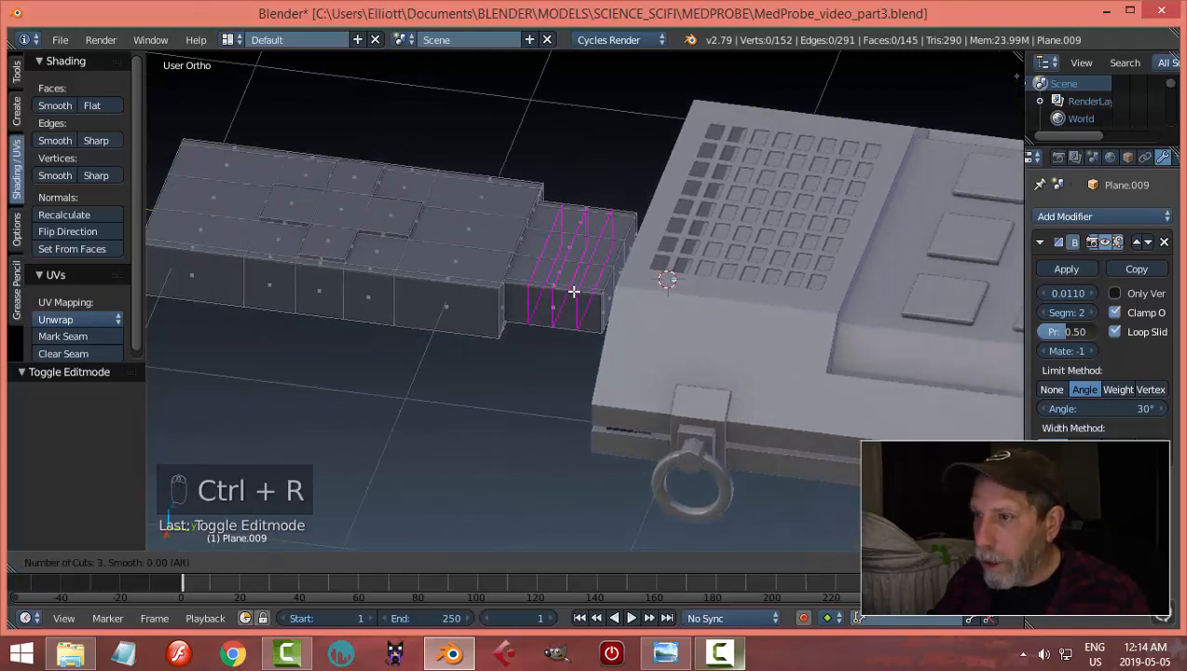
{"action": "left_click", "coordinate": [574, 292]}
{"action": "right_click", "coordinate": [573, 292]}
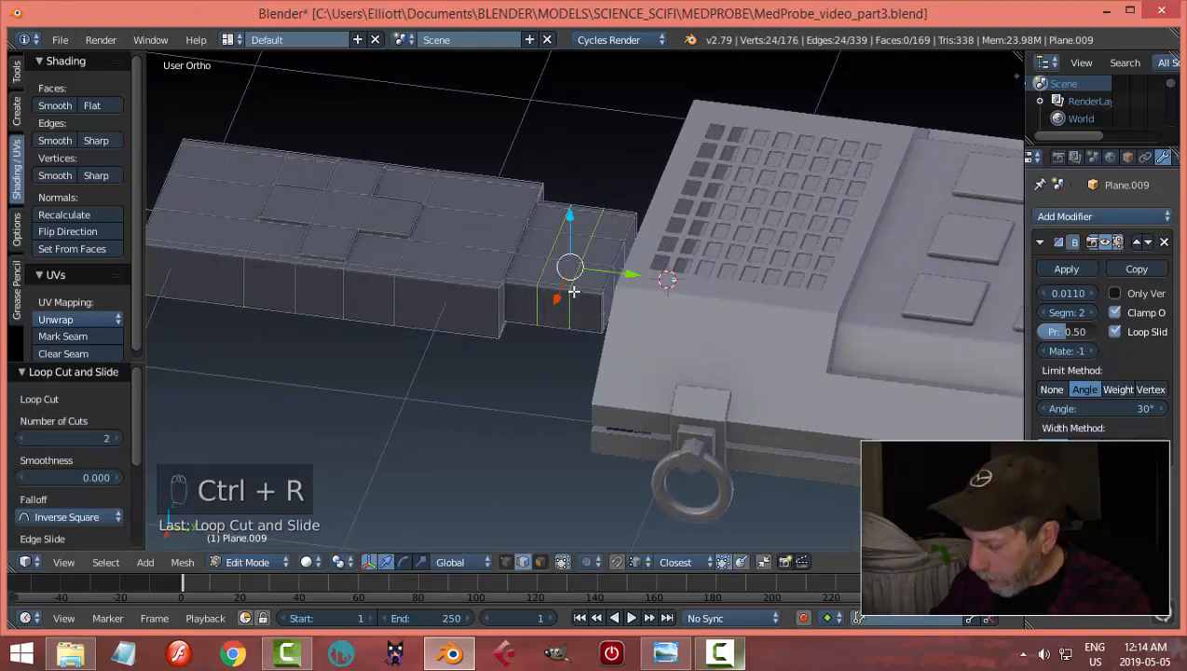
Step: Examine the new crosswise loops on the plug's neck in side and wireframe view, and compare the neck with the MedProbe.png reference
{"action": "key", "text": "KP_3"}
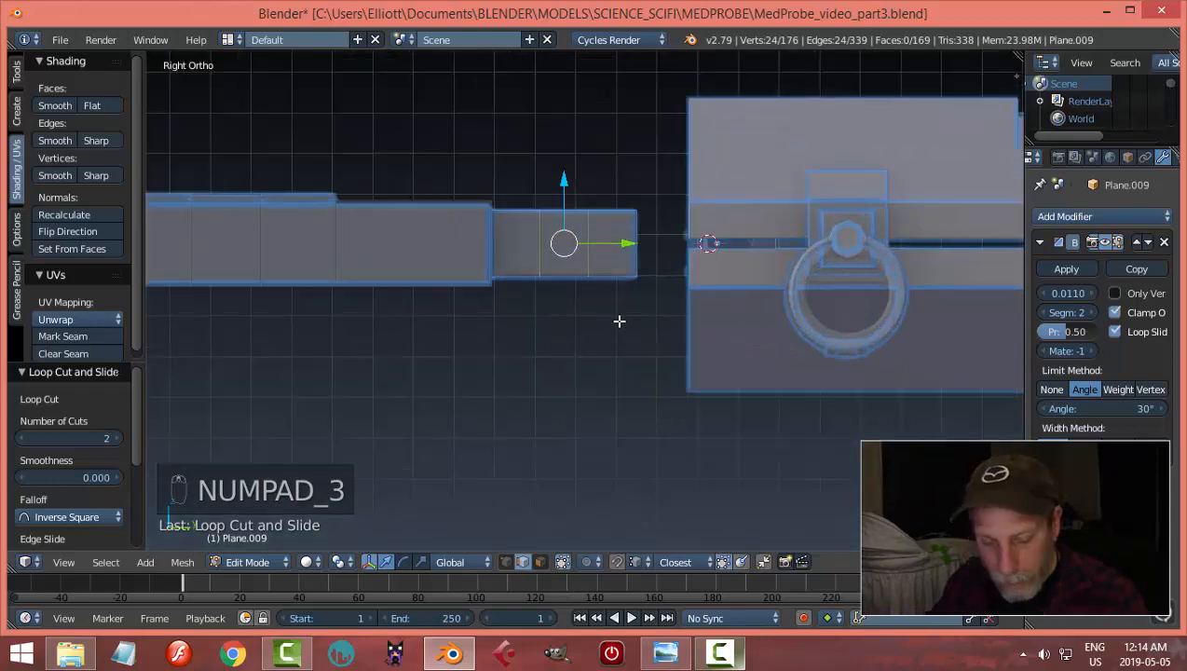
{"action": "key", "text": "z"}
{"action": "left_click", "coordinate": [721, 320]}
{"action": "scroll", "coordinate": [615, 295], "scroll_direction": "up", "scroll_amount": 2}
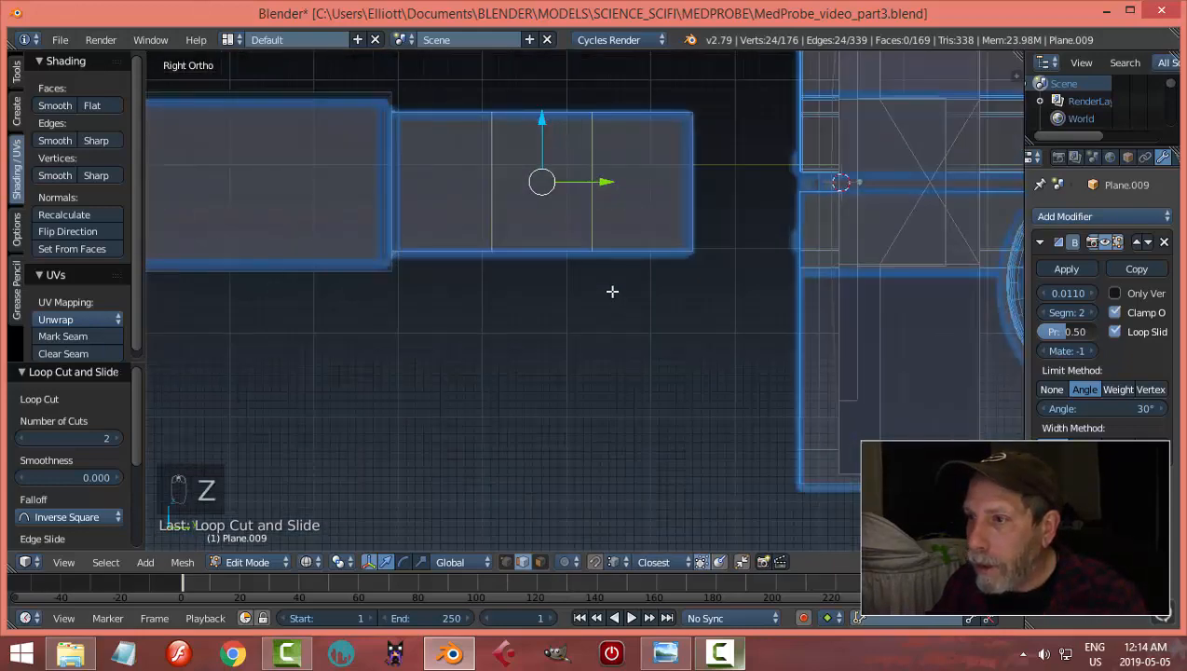
{"action": "mouse_move", "coordinate": [612, 292]}
{"action": "middle_mouse_down"}
{"action": "mouse_move", "coordinate": [614, 279]}
{"action": "mouse_move", "coordinate": [612, 303]}
{"action": "middle_mouse_up"}
{"action": "key", "text": "z"}
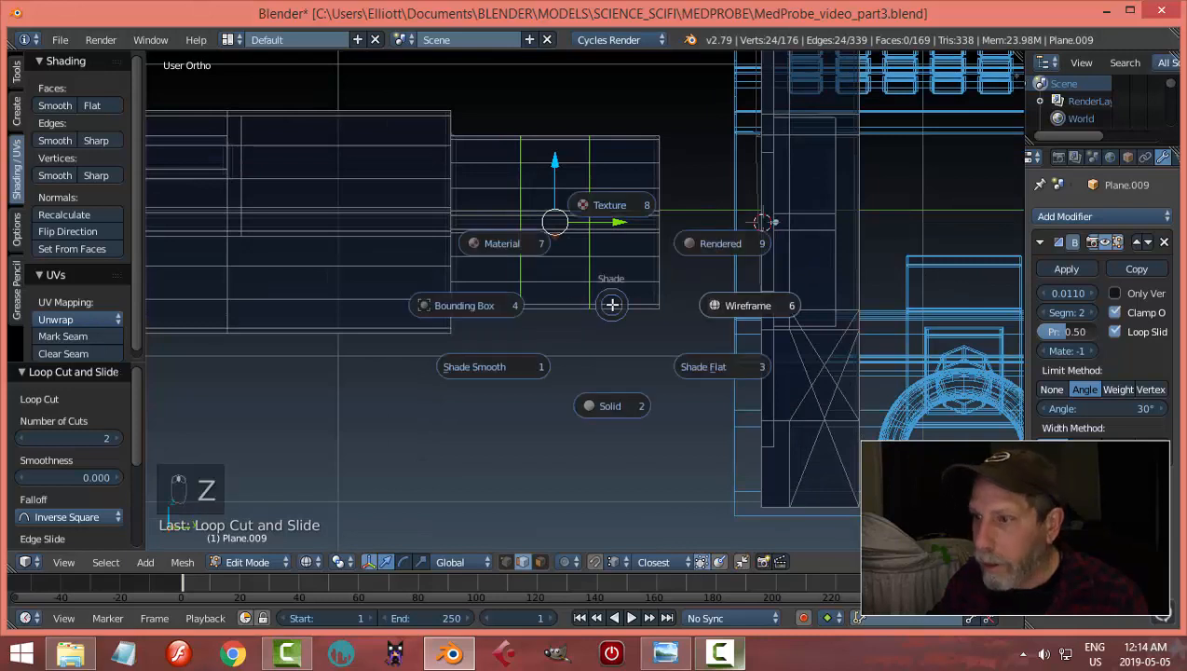
{"action": "left_click", "coordinate": [607, 403]}
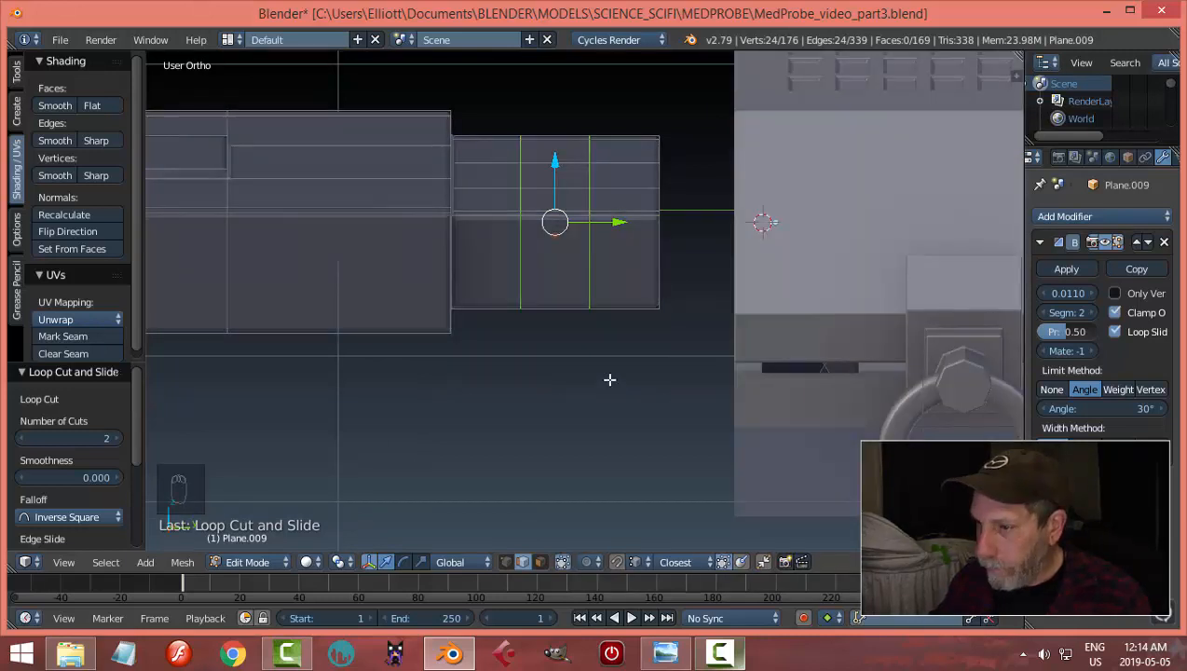
{"action": "left_click", "coordinate": [673, 652]}
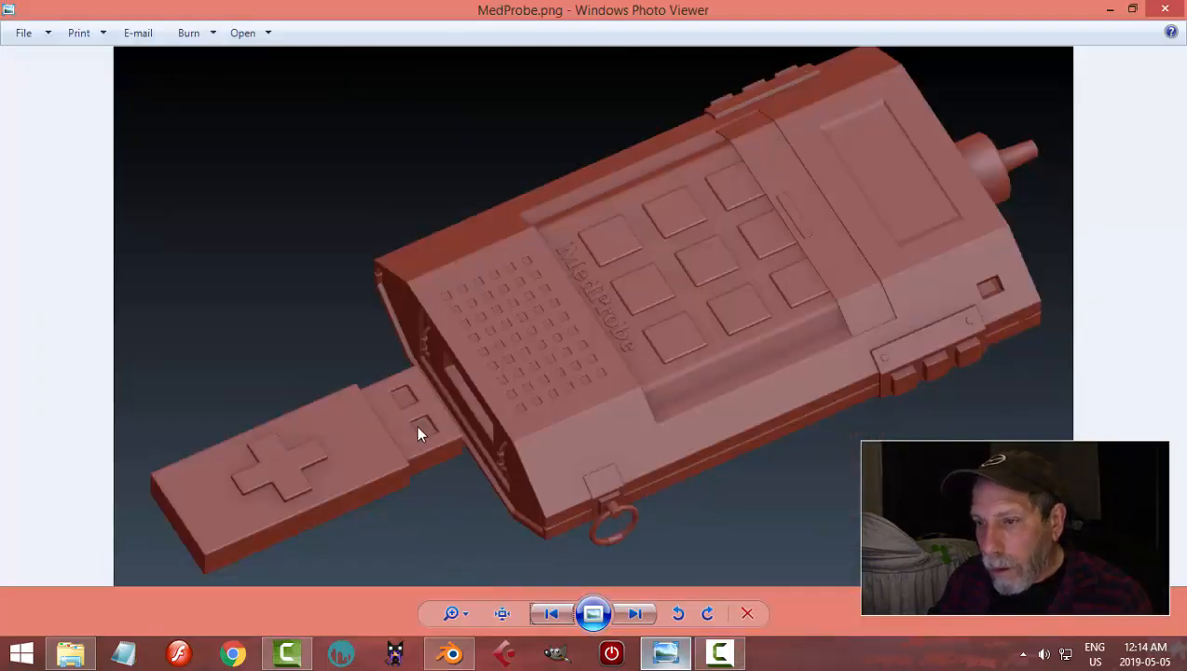
{"action": "left_click", "coordinate": [451, 652]}
{"action": "middle_click_drag", "start_coordinate": [604, 276], "coordinate": [554, 297]}
Step: Try selecting the two outer middle-row faces on top of the neck in face select mode, and clear the selection
{"action": "key", "text": "a"}
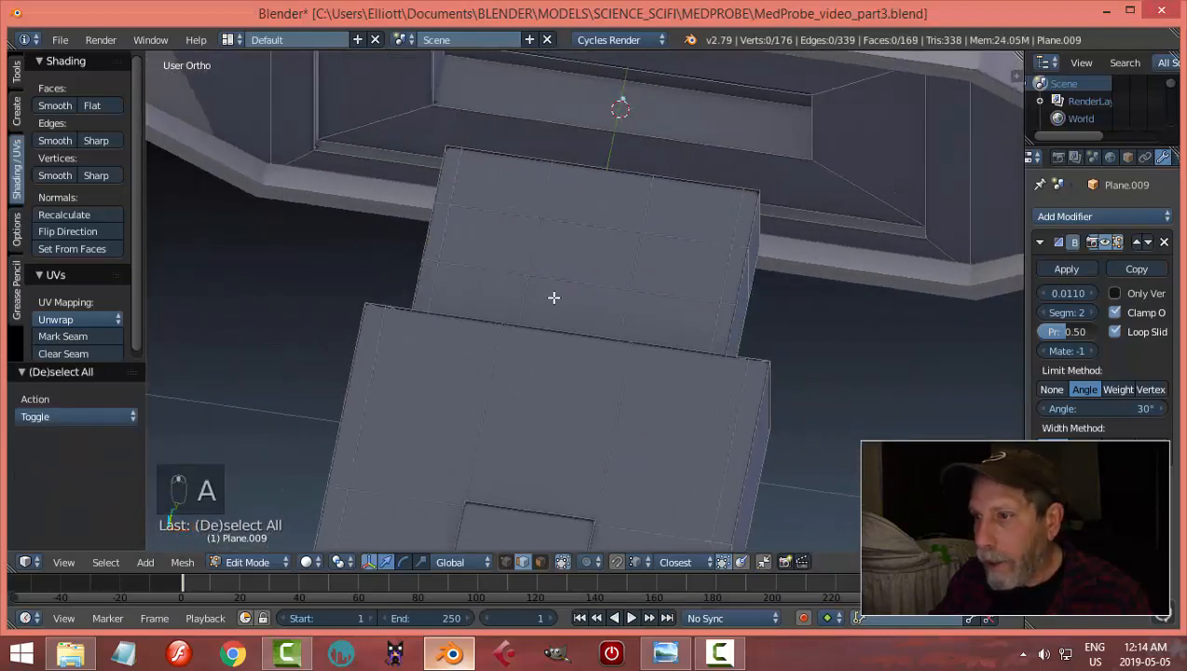
{"action": "key", "text": "ctrl+Tab"}
{"action": "left_click", "coordinate": [450, 296]}
{"action": "right_click", "coordinate": [512, 247]}
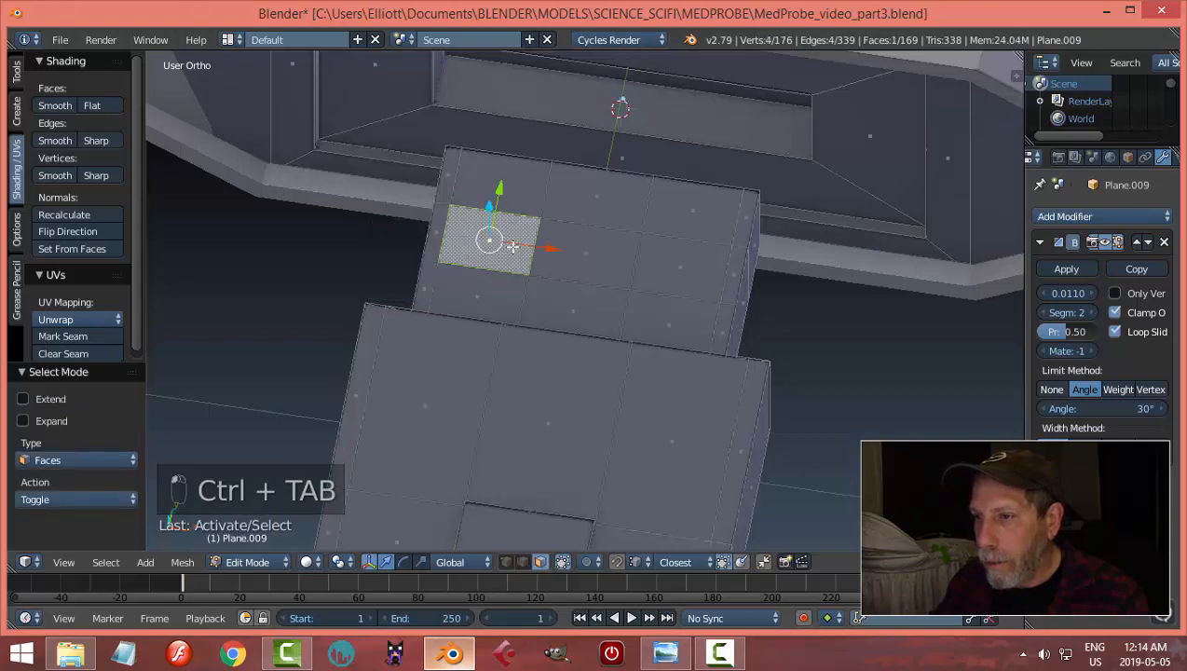
{"action": "right_click", "coordinate": [674, 260], "text": "shift"}
{"action": "middle_click_drag", "start_coordinate": [781, 313], "coordinate": [776, 283]}
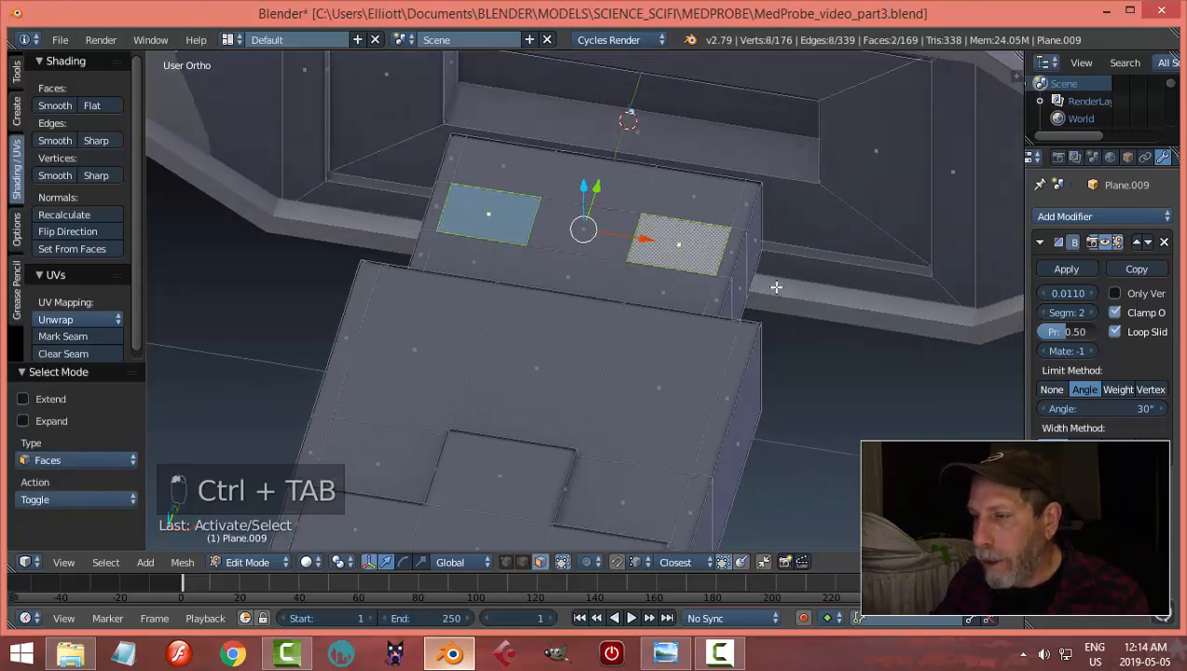
{"action": "key", "text": "a"}
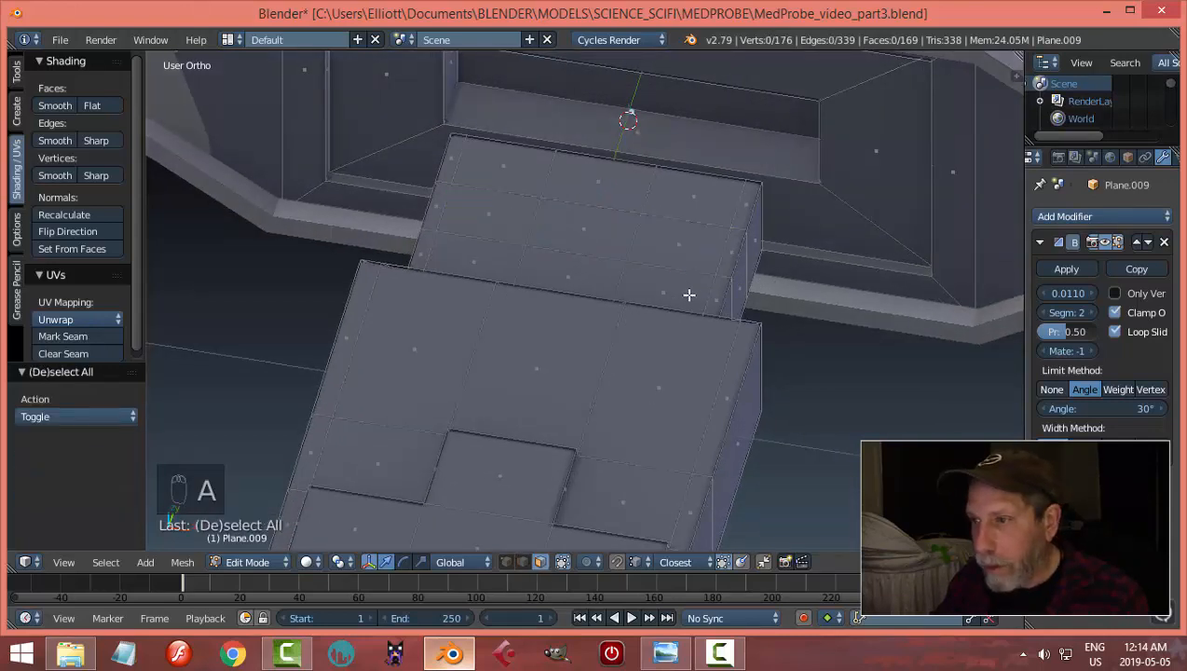
{"action": "middle_click_drag", "start_coordinate": [688, 290], "coordinate": [710, 313]}
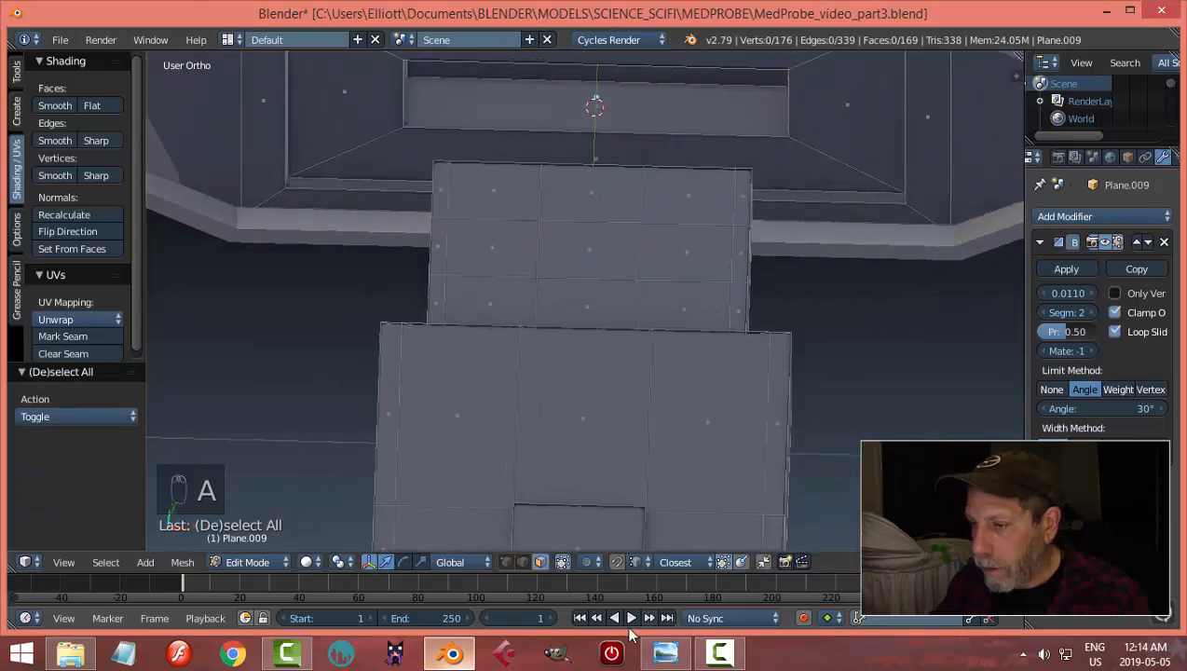
Step: Recheck the neck's two recesses in MedProbe.png, try the same two outer neck faces again, and clear the selection
{"action": "left_click", "coordinate": [664, 652]}
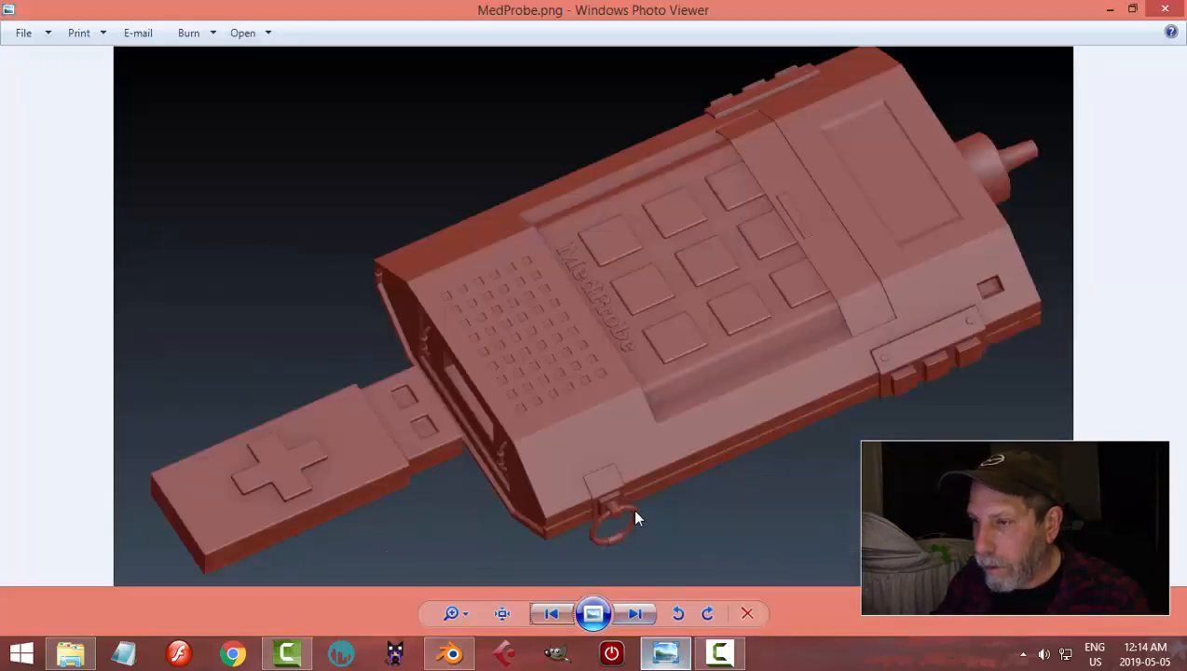
{"action": "left_click", "coordinate": [451, 652]}
{"action": "mouse_move", "coordinate": [631, 328]}
{"action": "middle_mouse_down"}
{"action": "mouse_move", "coordinate": [636, 318]}
{"action": "mouse_move", "coordinate": [647, 337]}
{"action": "middle_mouse_up"}
{"action": "key", "text": "ctrl+Tab"}
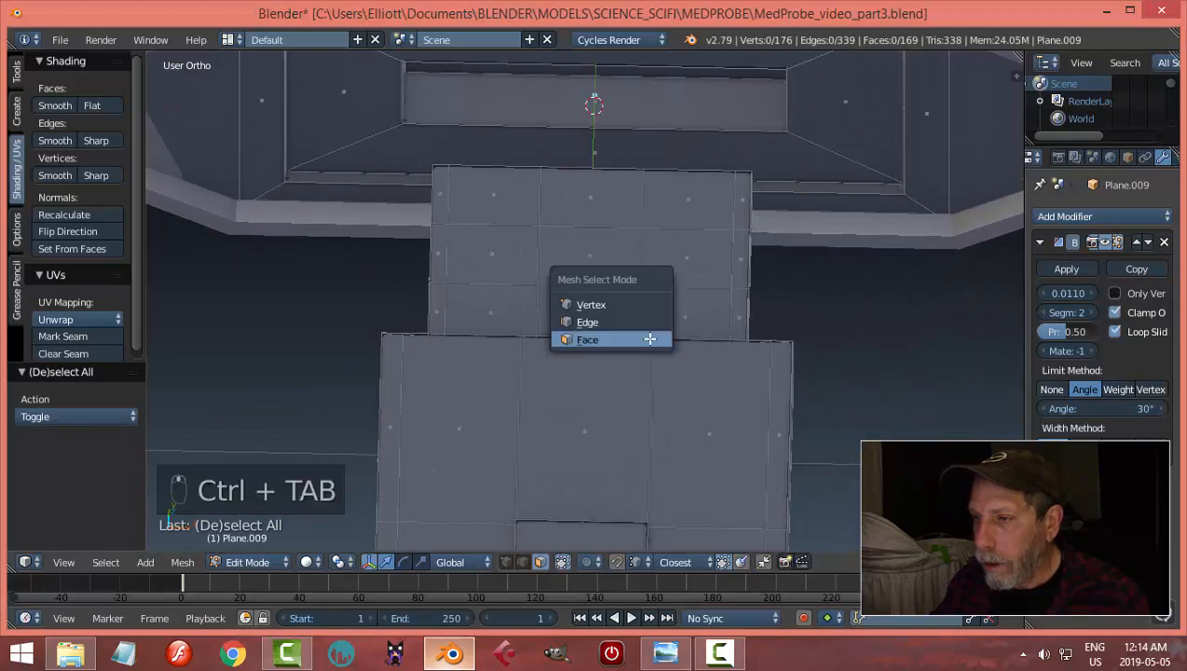
{"action": "left_click", "coordinate": [589, 339]}
{"action": "left_click", "coordinate": [528, 256]}
{"action": "left_click", "coordinate": [690, 257], "text": "shift"}
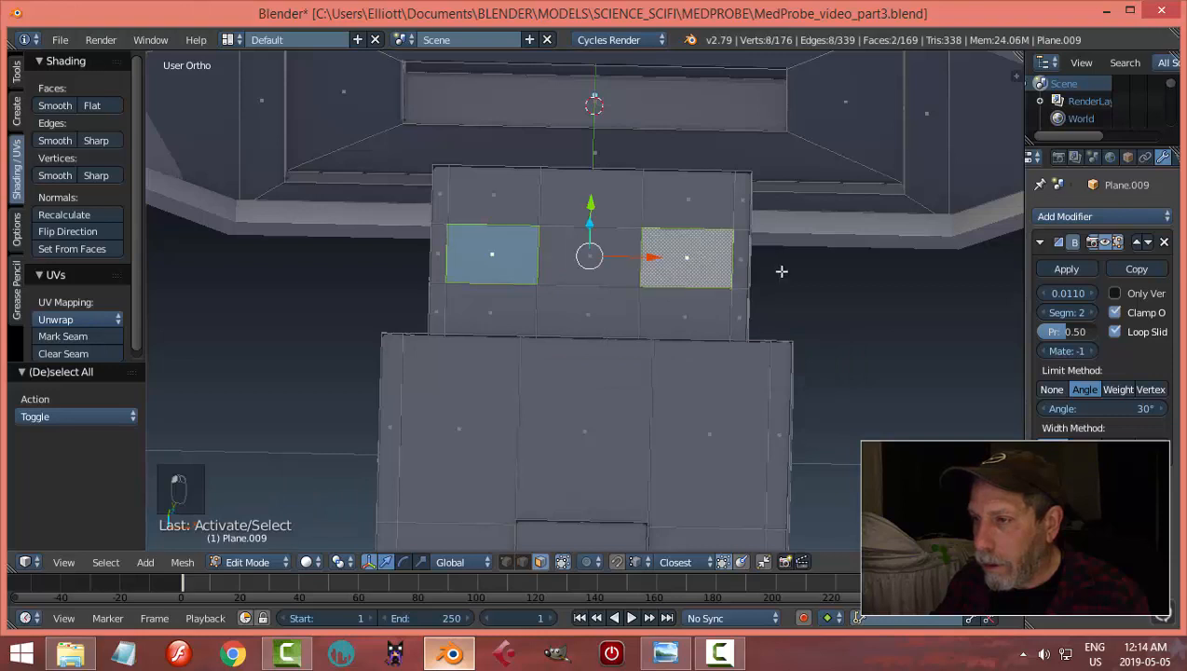
{"action": "key", "text": "a"}
Step: Switch to edge select mode, try a lengthwise edge loop and a single edge on the neck, and clear the selection
{"action": "middle_click_drag", "start_coordinate": [766, 284], "coordinate": [663, 273]}
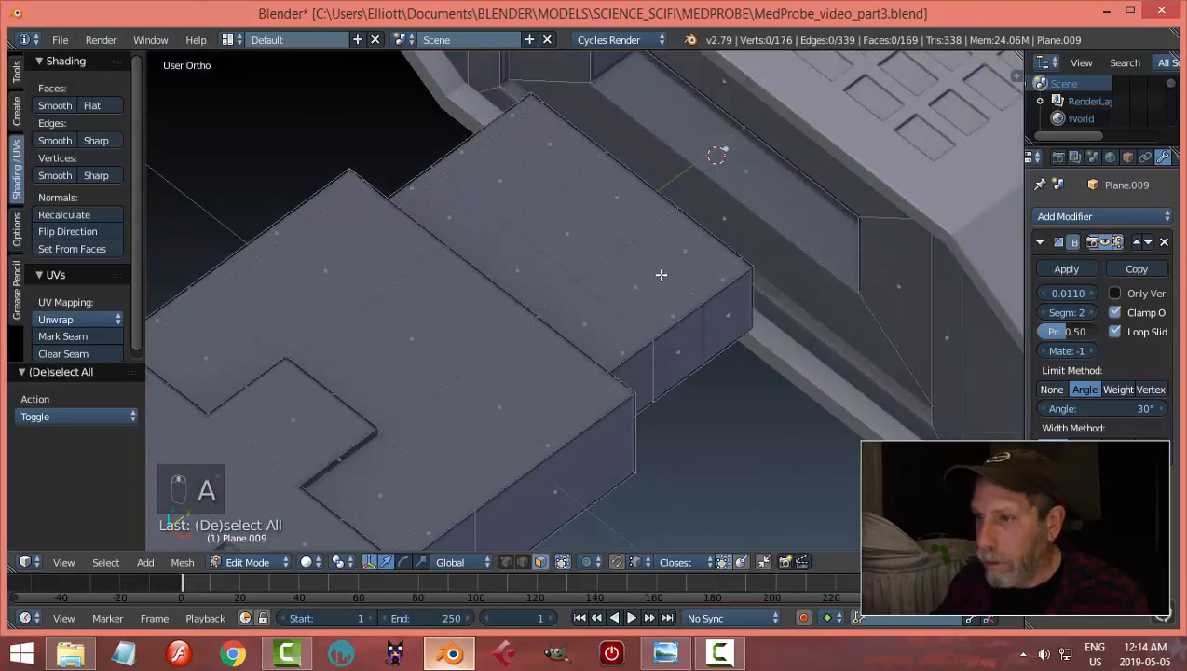
{"action": "key", "text": "ctrl+Tab"}
{"action": "left_click", "coordinate": [633, 266]}
{"action": "left_click", "coordinate": [612, 256], "text": "alt"}
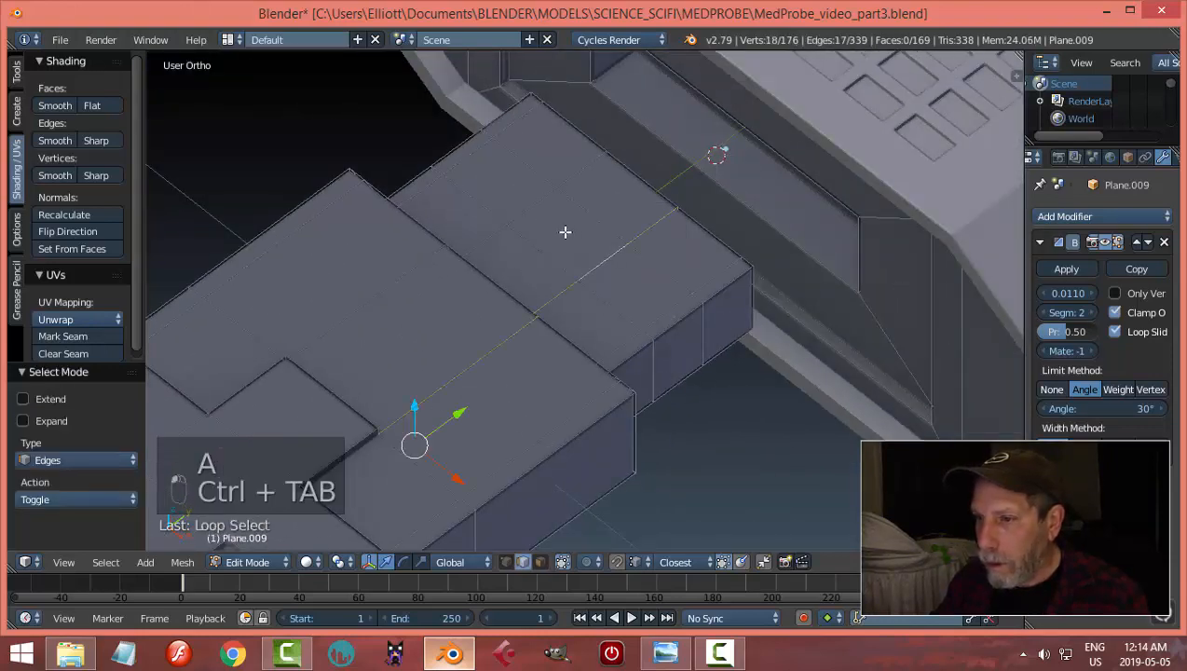
{"action": "key", "text": "a"}
{"action": "middle_click_drag", "start_coordinate": [654, 276], "coordinate": [548, 185]}
{"action": "left_click", "coordinate": [551, 195]}
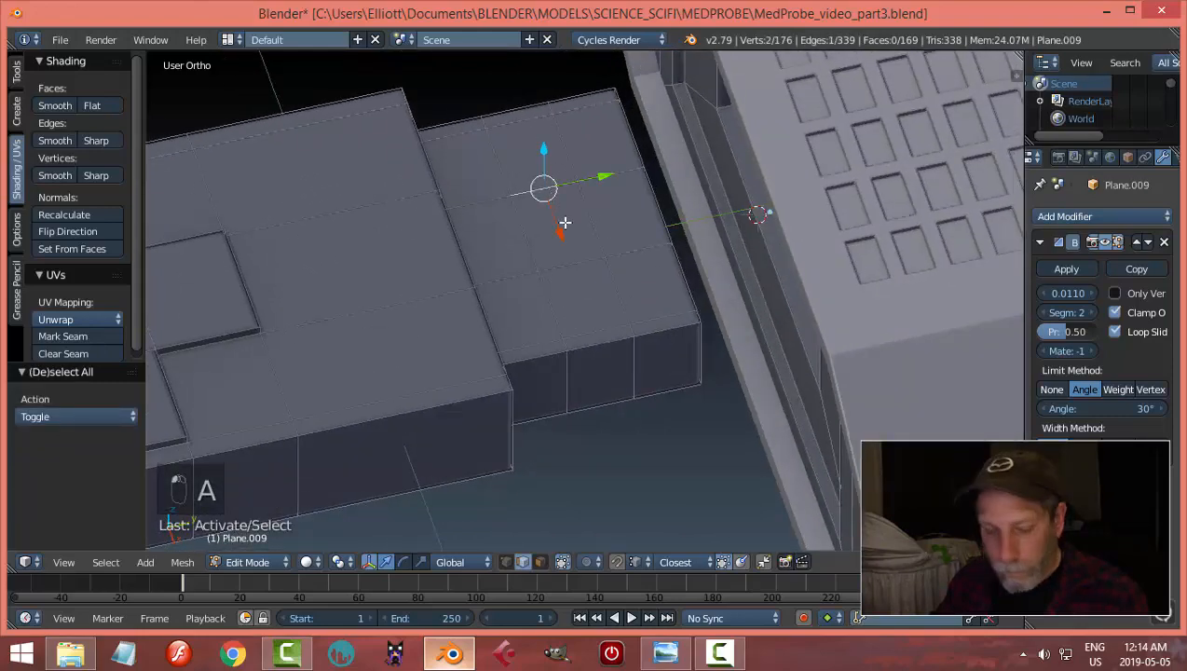
{"action": "key", "text": "a"}
{"action": "middle_click_drag", "start_coordinate": [561, 238], "coordinate": [688, 263]}
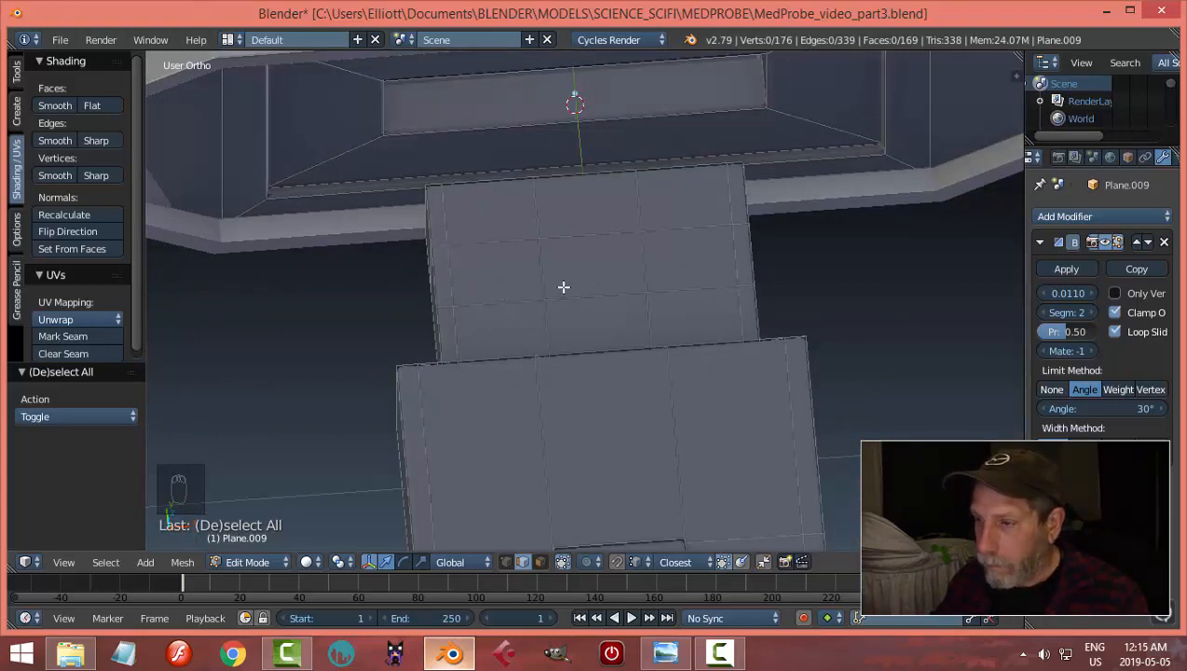
Step: Select the four lengthwise edges in the middle row of the neck's top and scale them along X to about 0.65
{"action": "right_click", "coordinate": [550, 261]}
{"action": "right_click", "coordinate": [647, 246], "text": "shift"}
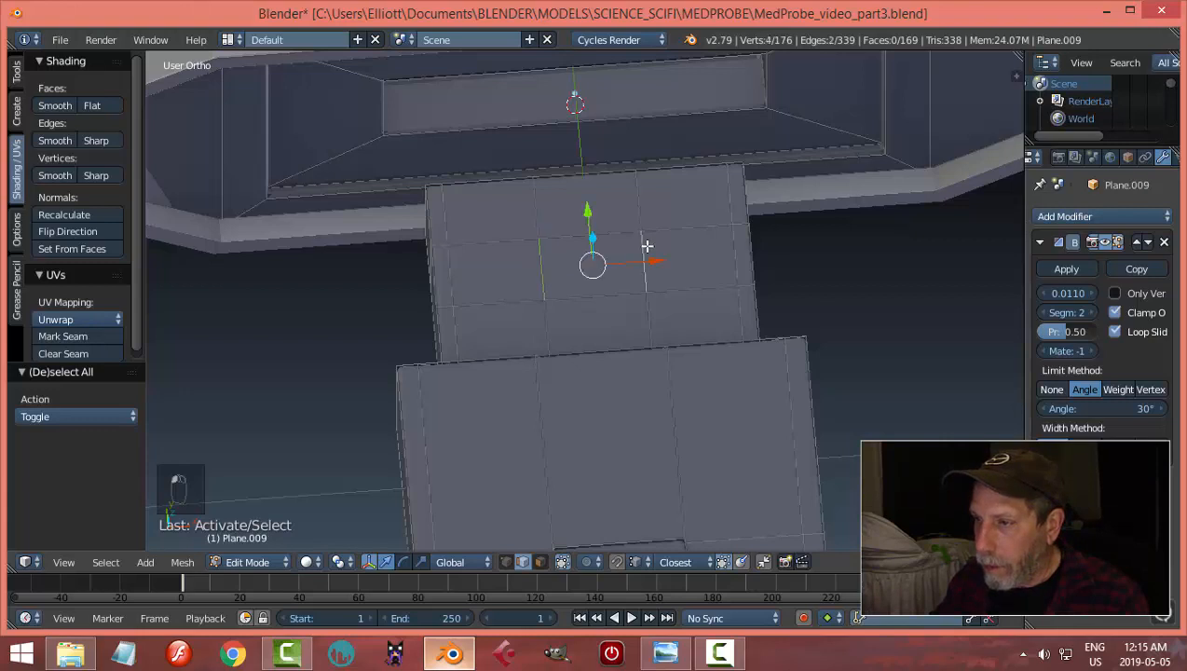
{"action": "right_click", "coordinate": [452, 269], "text": "shift"}
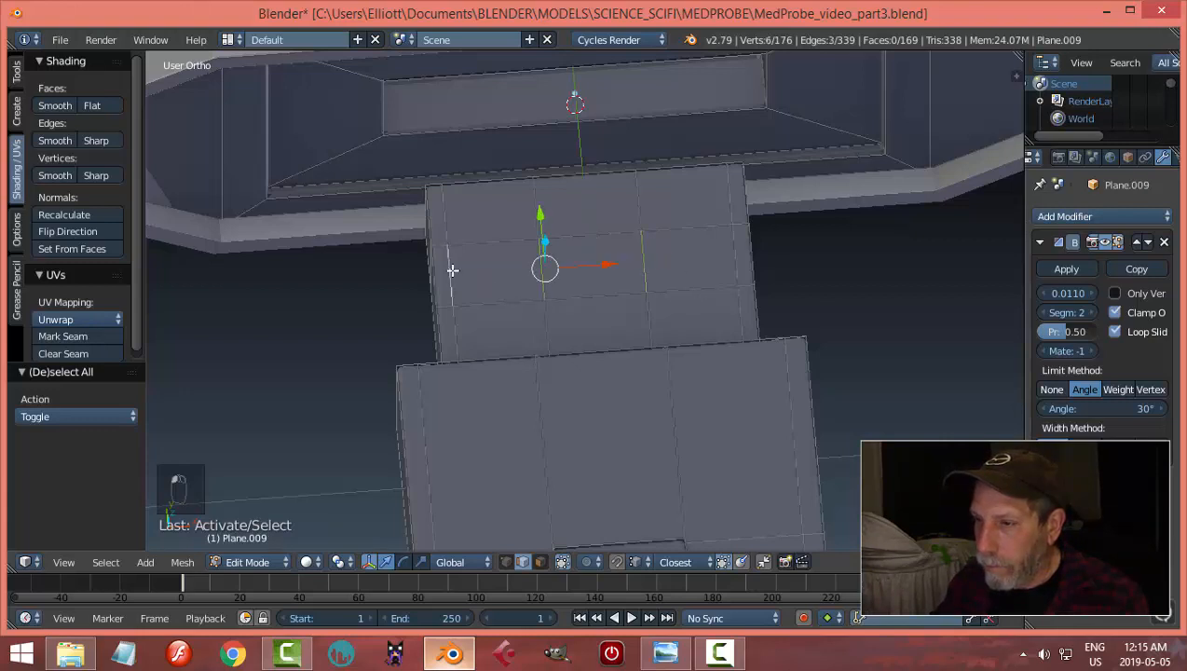
{"action": "right_click", "coordinate": [734, 253], "text": "shift"}
{"action": "middle_click_drag", "start_coordinate": [702, 339], "coordinate": [687, 312]}
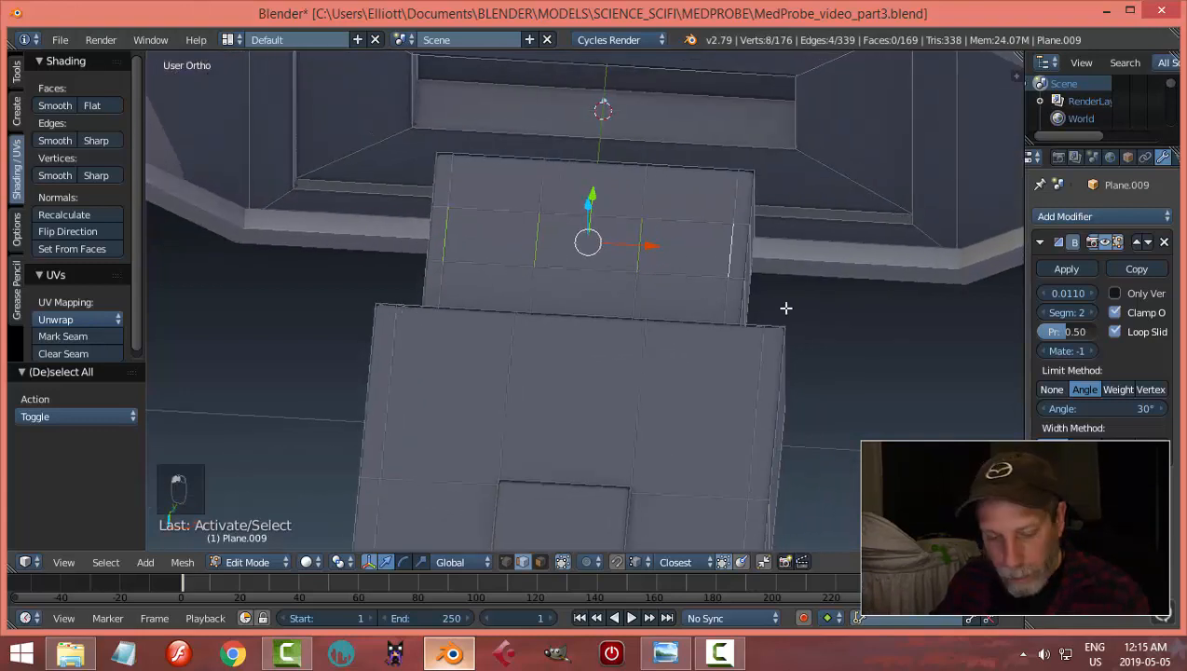
{"action": "key", "text": "s"}
{"action": "key", "text": "x"}
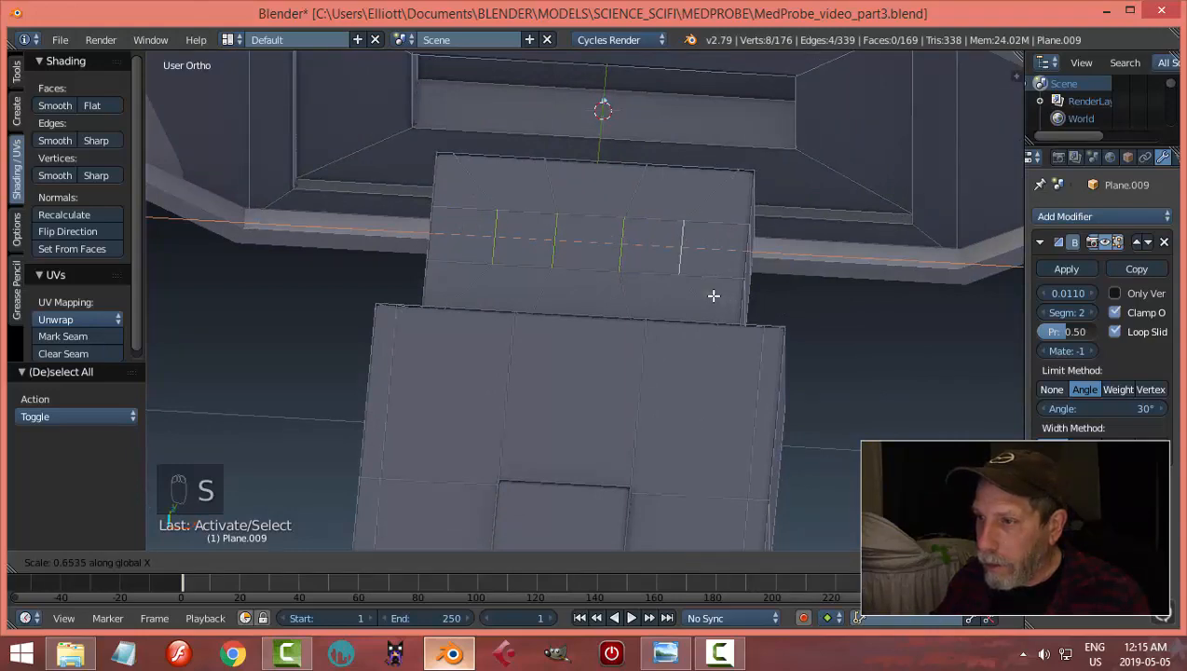
{"action": "left_click", "coordinate": [709, 295]}
Step: Select the two narrowed outer faces on the neck's top, extrude them in place and lower them about 0.016 along Z as recesses
{"action": "key", "text": "a"}
{"action": "mouse_move", "coordinate": [745, 294]}
{"action": "middle_mouse_down"}
{"action": "mouse_move", "coordinate": [766, 305]}
{"action": "mouse_move", "coordinate": [755, 299]}
{"action": "middle_mouse_up"}
{"action": "key", "text": "ctrl+Tab"}
{"action": "left_click", "coordinate": [731, 312]}
{"action": "right_click", "coordinate": [533, 179]}
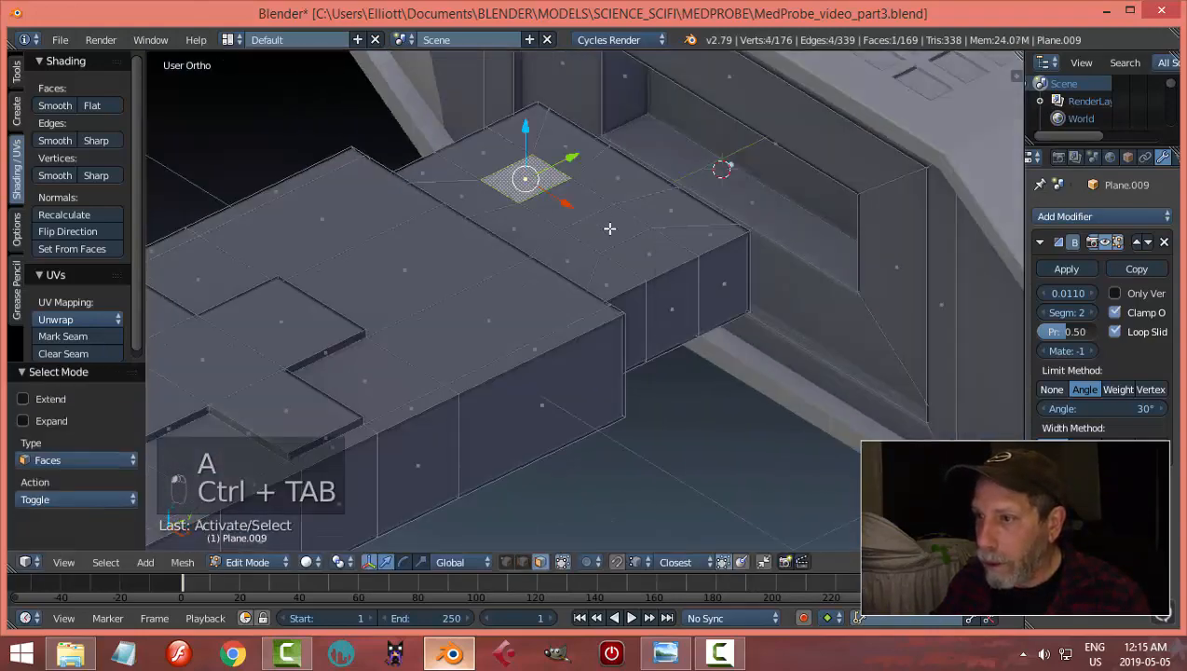
{"action": "right_click", "coordinate": [609, 228], "text": "shift"}
{"action": "middle_click_drag", "start_coordinate": [609, 228], "coordinate": [616, 222]}
{"action": "key", "text": "e"}
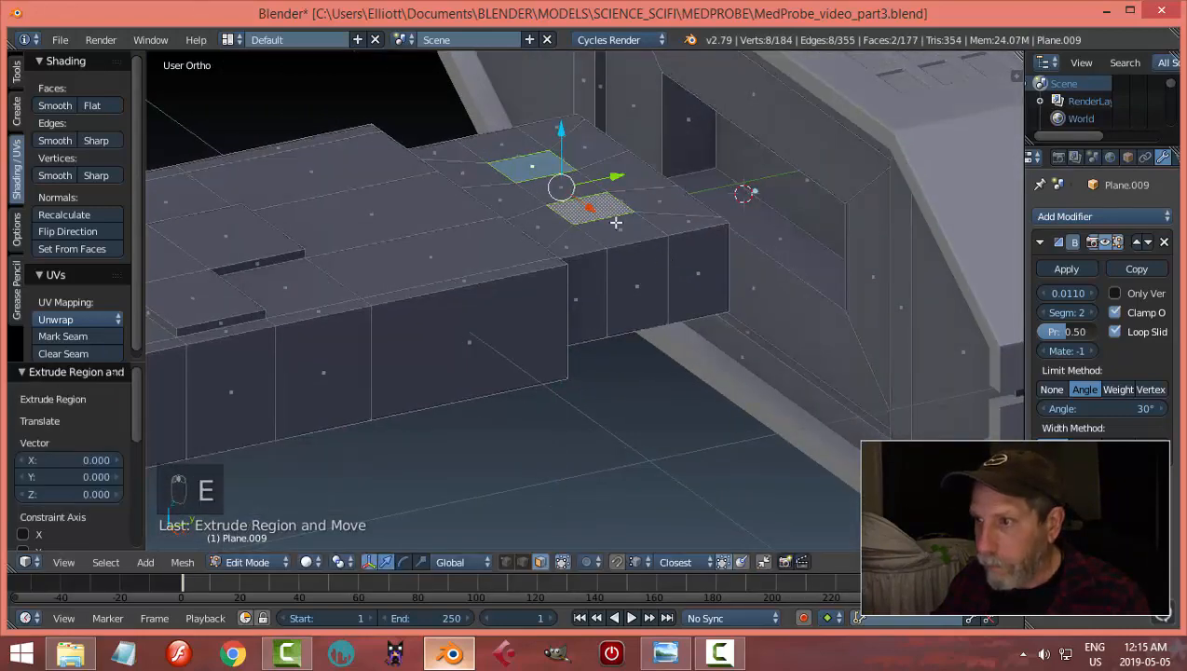
{"action": "left_click", "coordinate": [563, 147]}
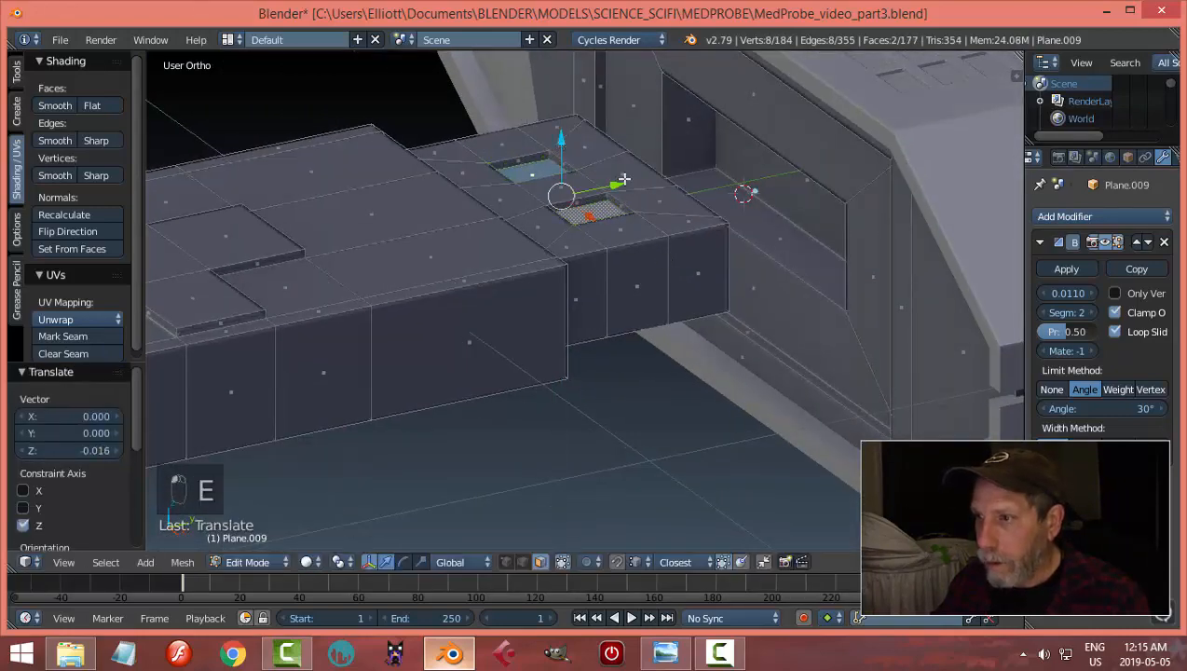
Step: Return to Object Mode, view the whole MedProbe, clear the selection and save the file over the existing one
{"action": "key", "text": "Tab"}
{"action": "left_click", "coordinate": [508, 180]}
{"action": "middle_click_drag", "start_coordinate": [697, 300], "coordinate": [751, 282]}
{"action": "scroll", "coordinate": [787, 267], "scroll_direction": "down", "scroll_amount": 6}
{"action": "key", "text": "a"}
{"action": "key", "text": "ctrl+s"}
{"action": "left_click", "coordinate": [776, 264]}
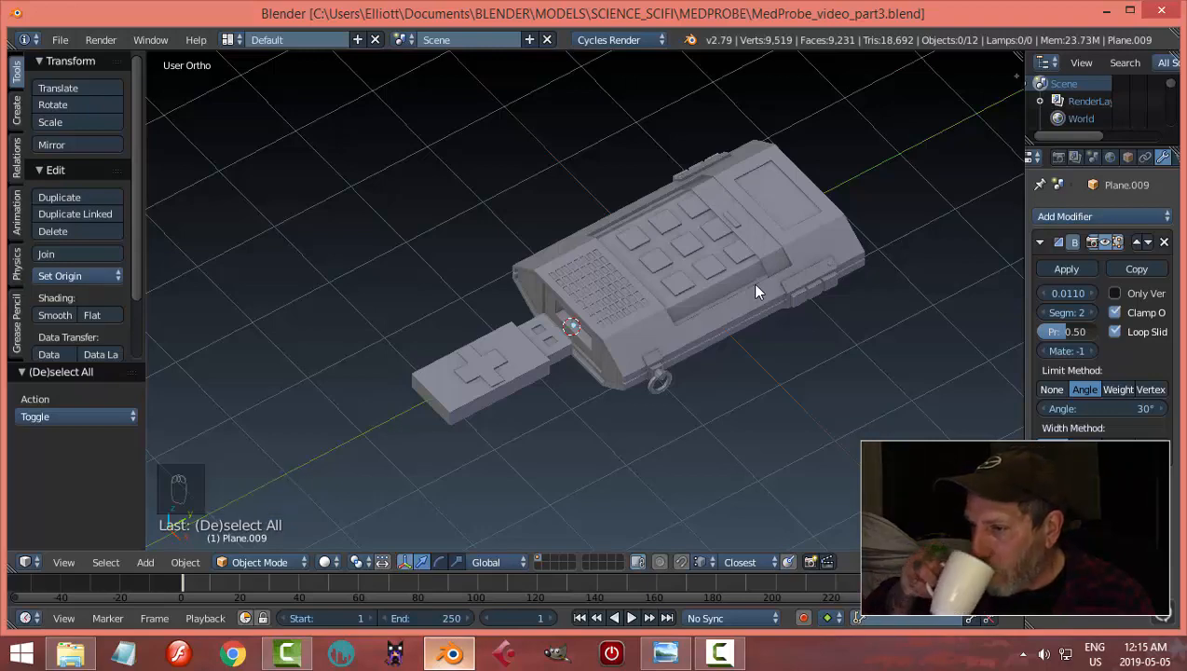
Step: Look over the plug-in unit's cross and neck recesses from several angles, and save the file again
{"action": "scroll", "coordinate": [750, 282], "scroll_direction": "up", "scroll_amount": 5}
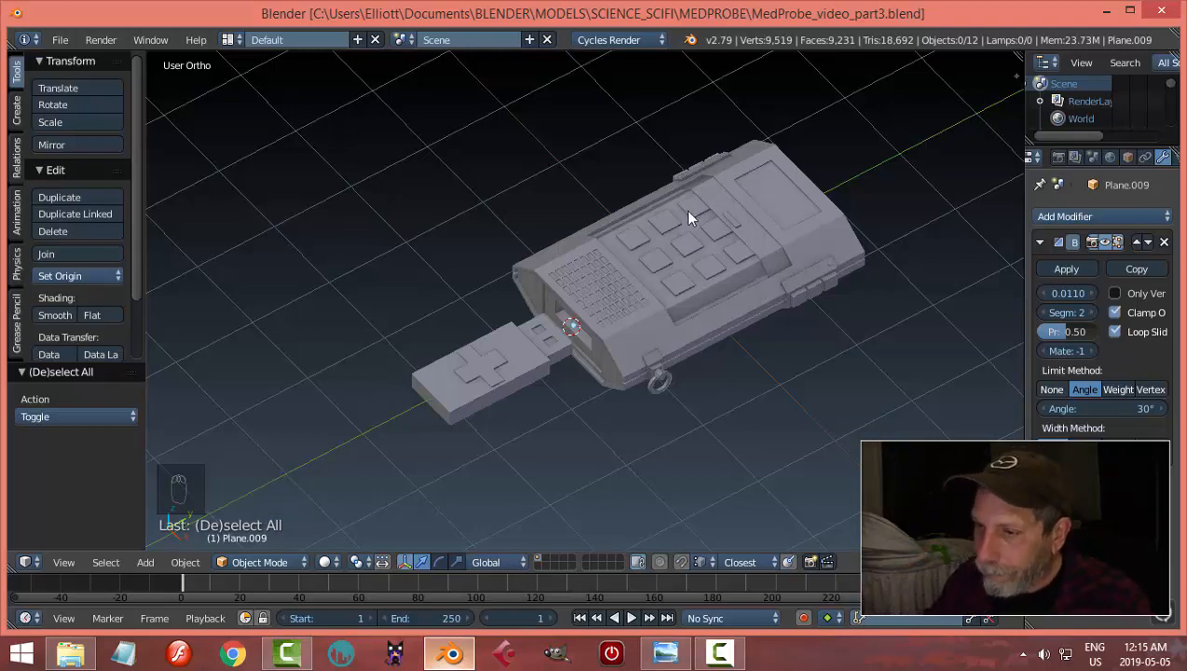
{"action": "middle_click_drag", "start_coordinate": [565, 371], "coordinate": [604, 442]}
{"action": "scroll", "coordinate": [596, 296], "scroll_direction": "up", "scroll_amount": 2}
{"action": "middle_click_drag", "start_coordinate": [596, 296], "coordinate": [606, 86], "text": "shift"}
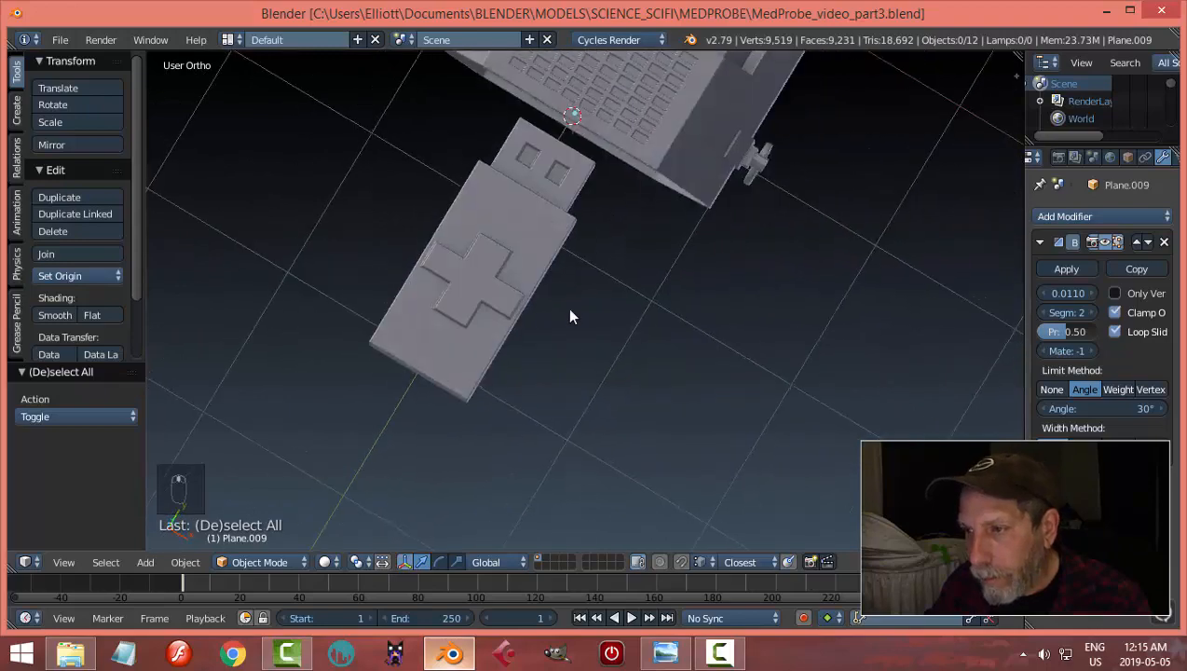
{"action": "middle_click_drag", "start_coordinate": [570, 313], "coordinate": [540, 285]}
{"action": "scroll", "coordinate": [540, 265], "scroll_direction": "up", "scroll_amount": 2}
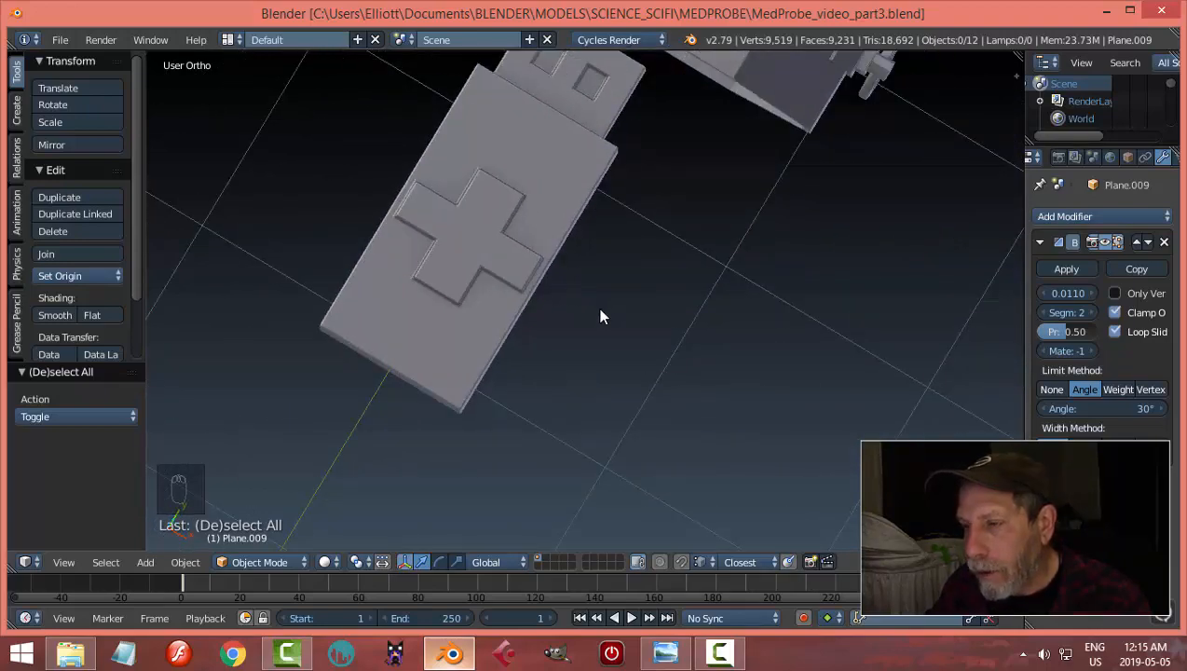
{"action": "middle_click_drag", "start_coordinate": [597, 307], "coordinate": [553, 254]}
{"action": "scroll", "coordinate": [553, 254], "scroll_direction": "down", "scroll_amount": 3}
{"action": "middle_click_drag", "start_coordinate": [636, 255], "coordinate": [579, 350]}
{"action": "key", "text": "ctrl+s"}
{"action": "left_click", "coordinate": [519, 259]}
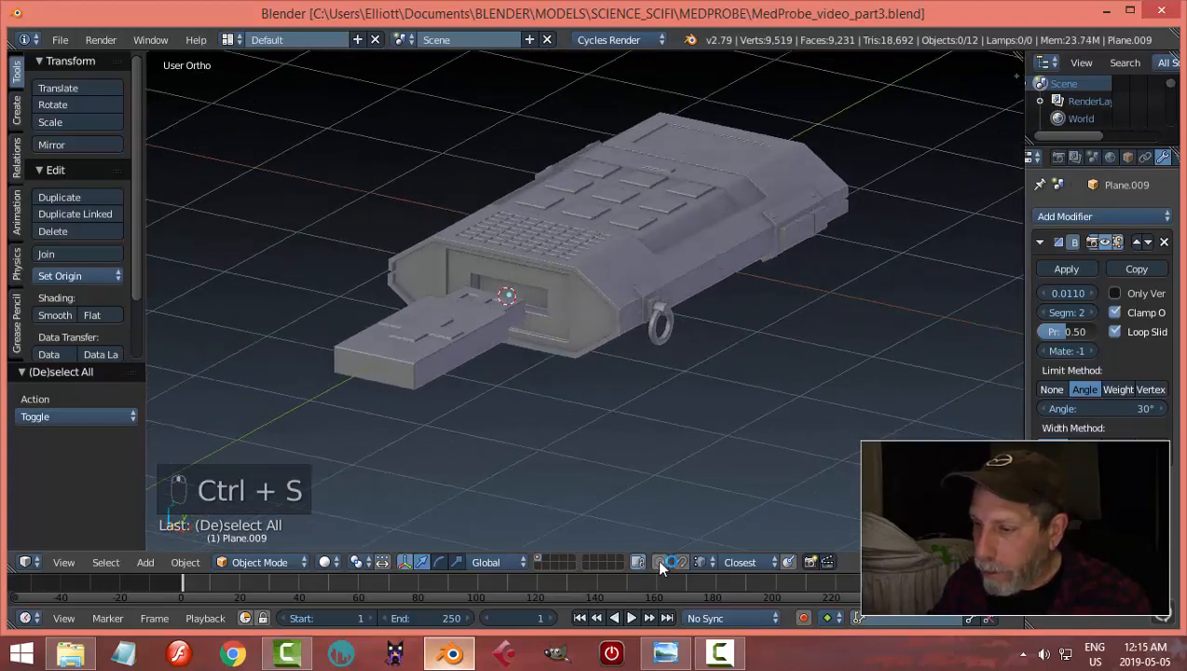
Step: Check the end plate in front view, select the screws object on the side button bracket and enter Edit Mode
{"action": "middle_click_drag", "start_coordinate": [657, 567], "coordinate": [658, 367]}
{"action": "key", "text": "KP_1"}
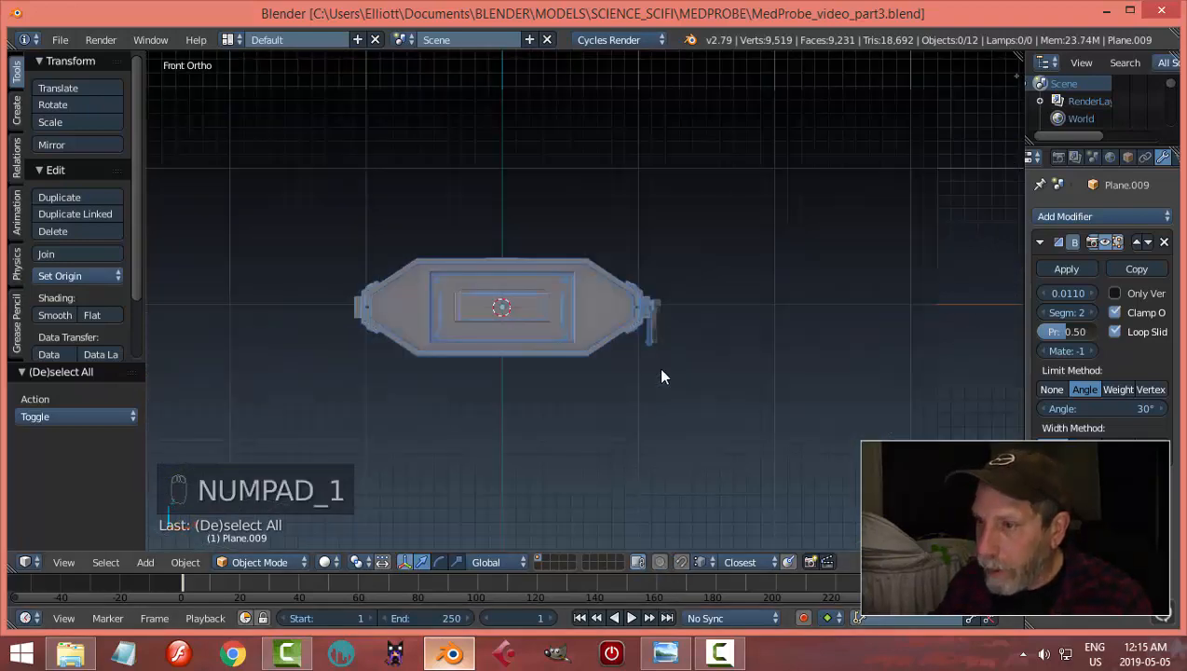
{"action": "scroll", "coordinate": [660, 375], "scroll_direction": "up", "scroll_amount": 5}
{"action": "scroll", "coordinate": [559, 350], "scroll_direction": "up", "scroll_amount": 1}
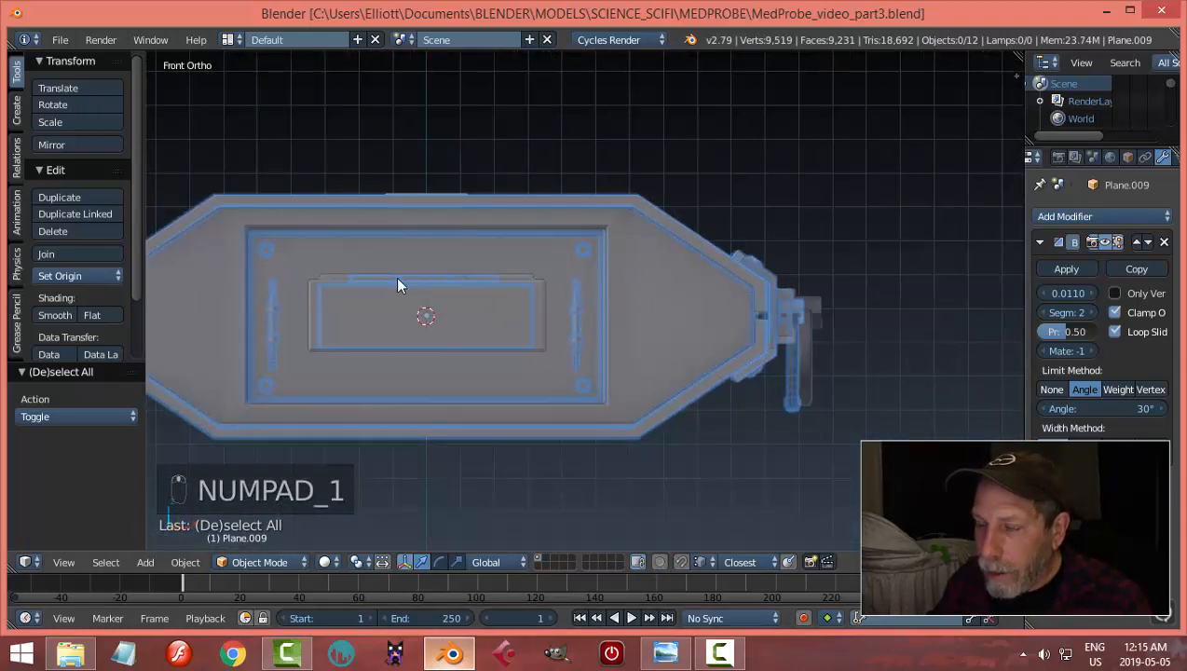
{"action": "middle_click_drag", "start_coordinate": [397, 285], "coordinate": [649, 268]}
{"action": "right_click", "coordinate": [565, 366]}
{"action": "scroll", "coordinate": [624, 392], "scroll_direction": "up", "scroll_amount": 4}
{"action": "key", "text": "Tab"}
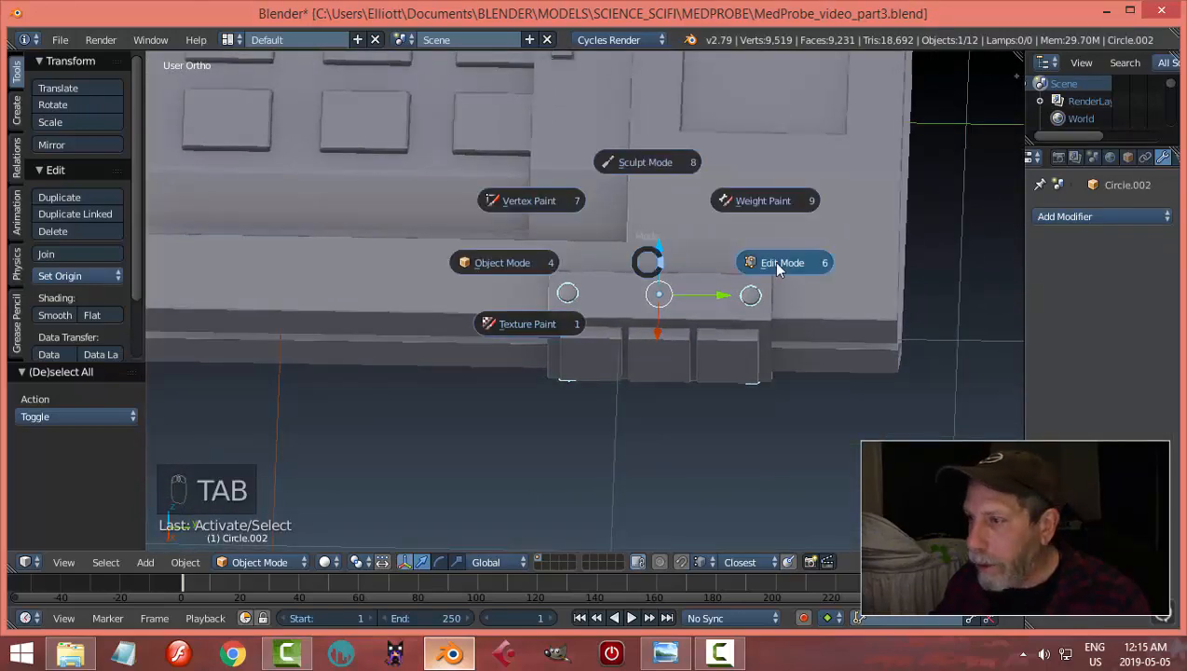
Step: Select the whole bracket screw nearer the keypad, duplicate it in place, separate the copy into its own object and return to Object Mode
{"action": "right_click", "coordinate": [563, 291]}
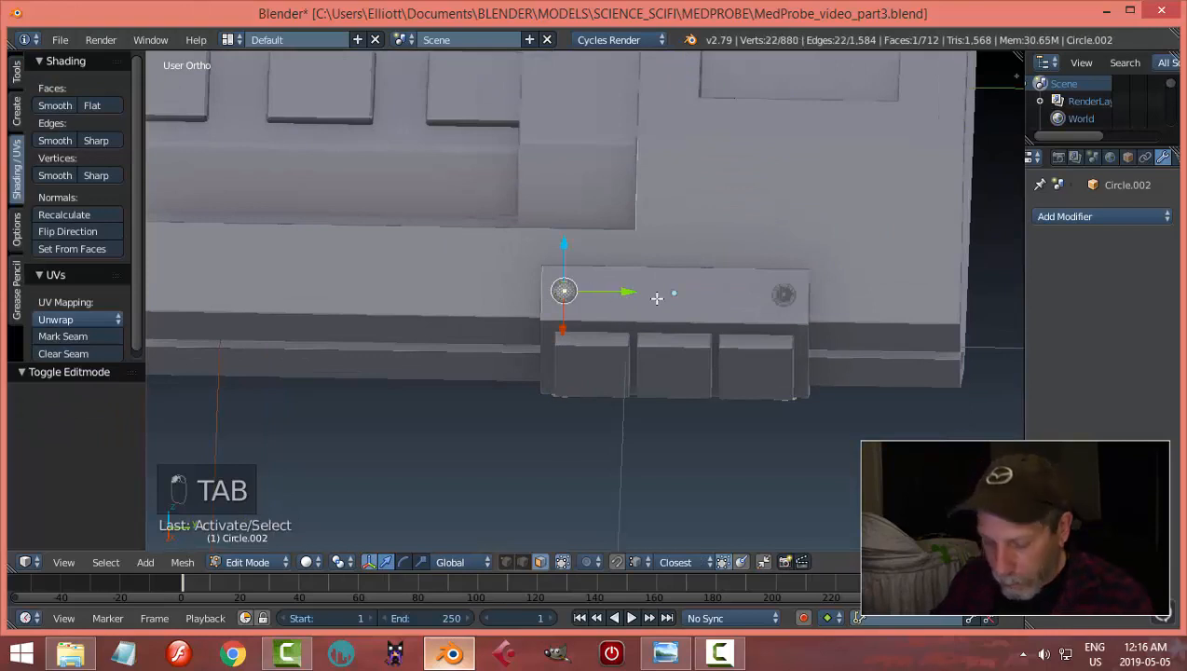
{"action": "key", "text": "ctrl+l"}
{"action": "key", "text": "shift+d"}
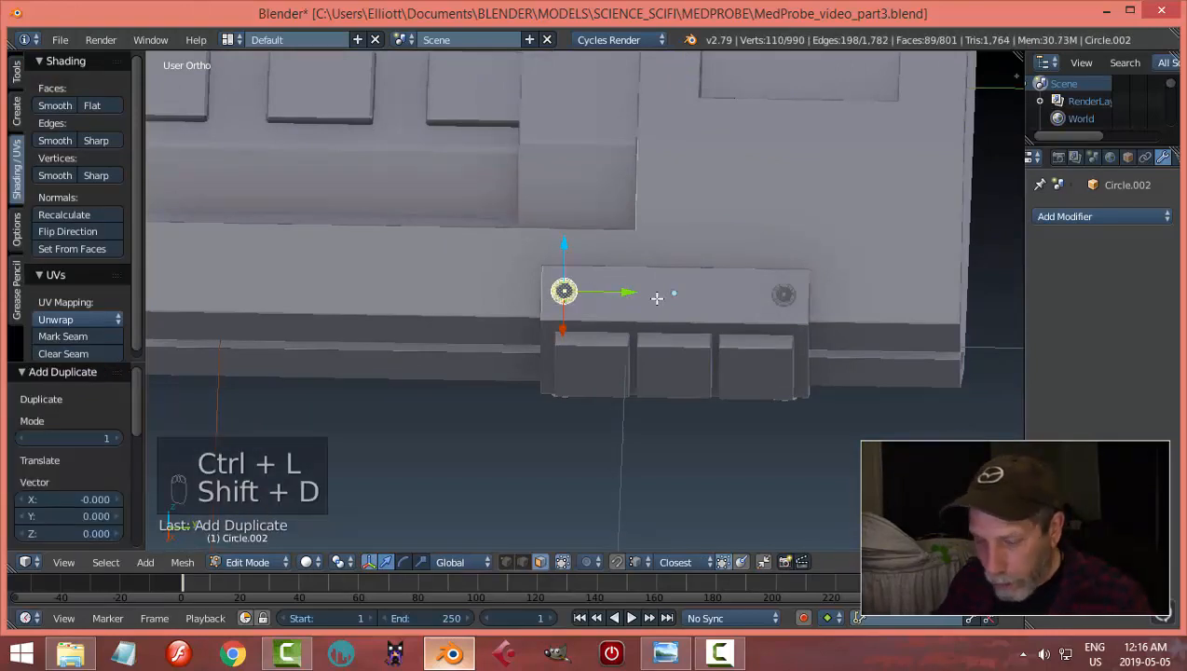
{"action": "key", "text": "p"}
{"action": "left_click", "coordinate": [652, 297]}
{"action": "key", "text": "Tab"}
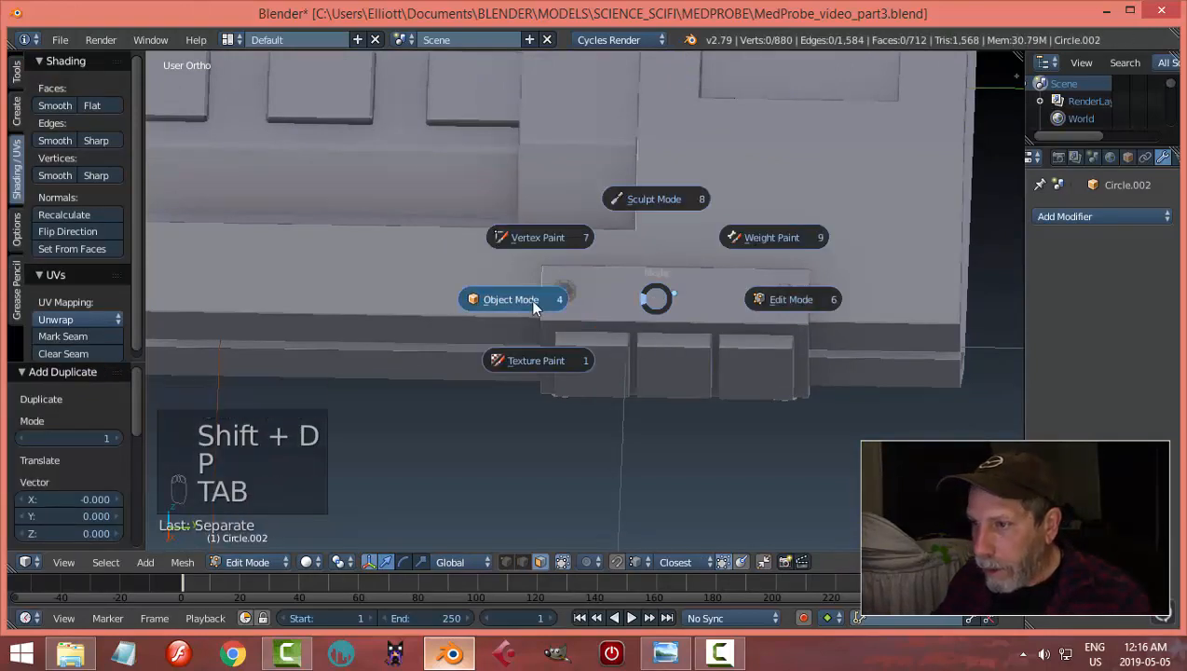
Step: Select the separated screw object on the side button bracket and set its origin to its geometry
{"action": "right_click", "coordinate": [573, 306]}
{"action": "left_click", "coordinate": [79, 276]}
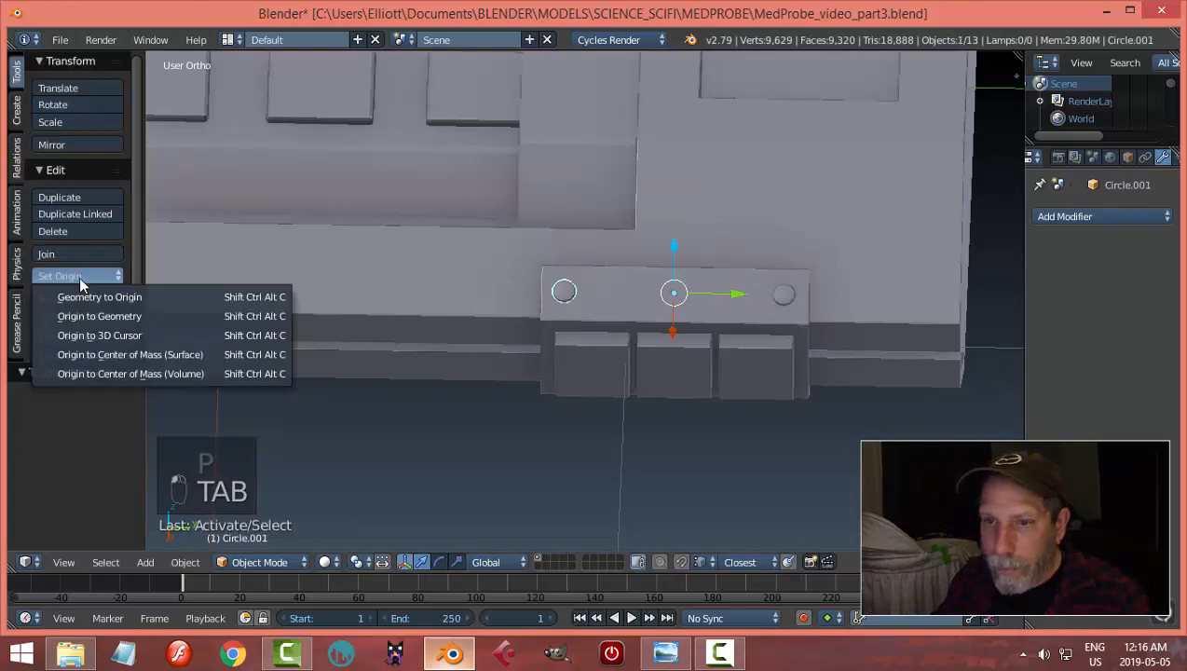
{"action": "left_click", "coordinate": [105, 316]}
Step: Move the screw about -2.174 along Y to the plug-in end, and about 0.149 along X to the end plate's upper middle
{"action": "scroll", "coordinate": [685, 305], "scroll_direction": "down", "scroll_amount": 4}
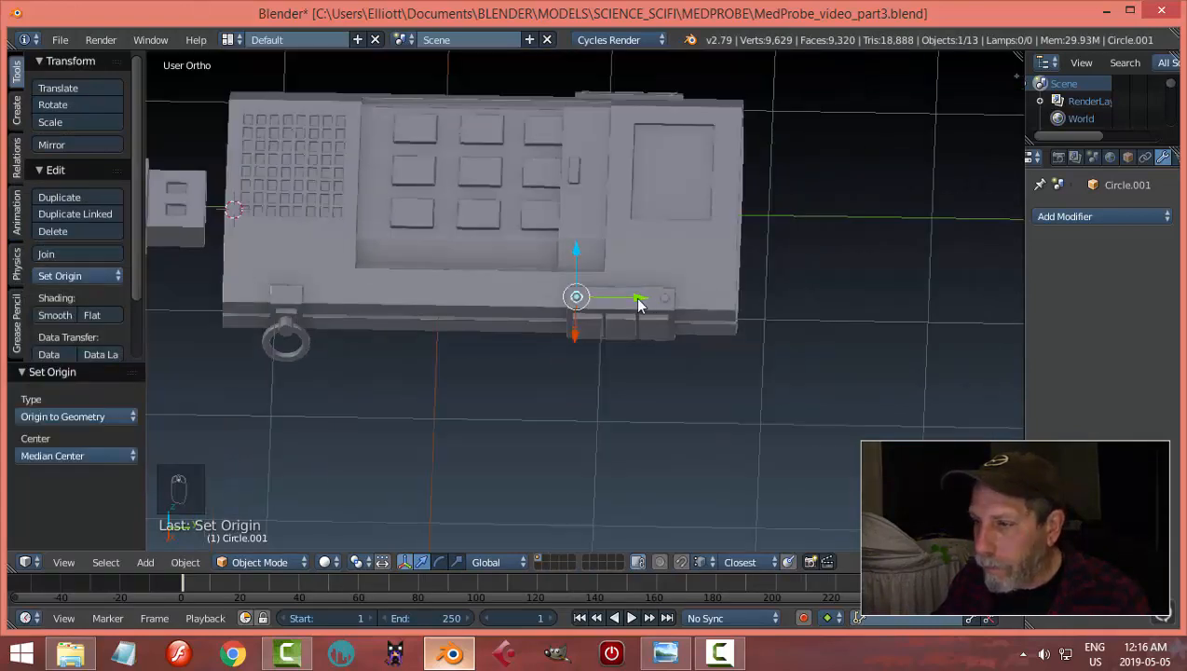
{"action": "left_click_drag", "start_coordinate": [638, 304], "coordinate": [283, 269]}
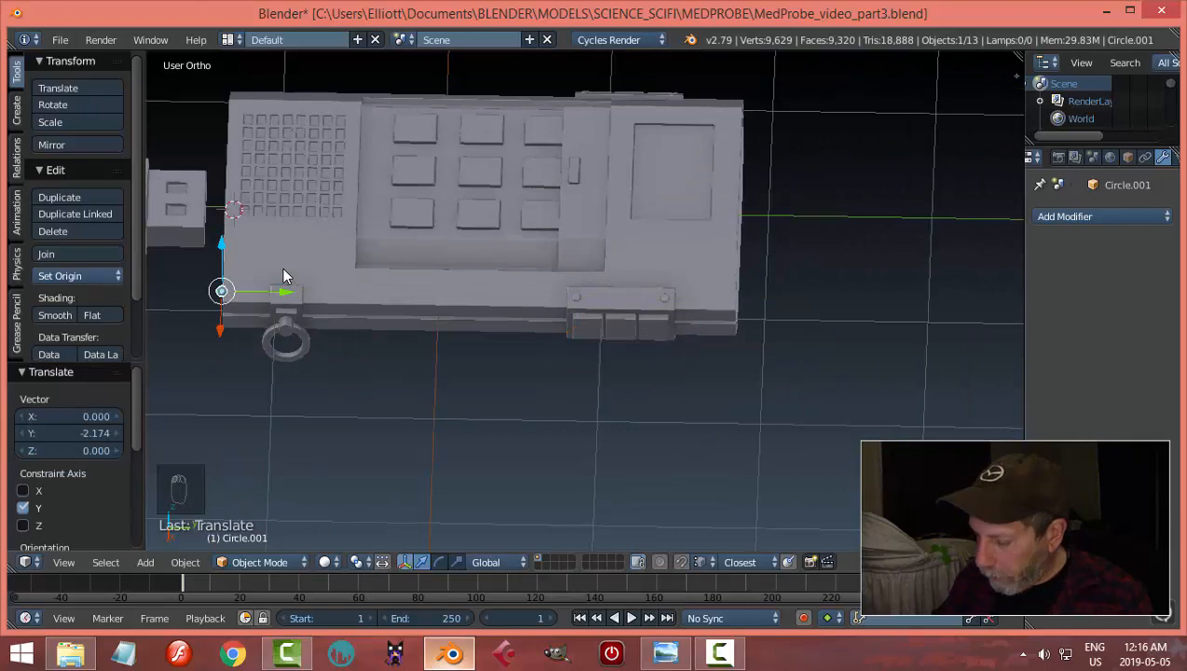
{"action": "middle_click_drag", "start_coordinate": [283, 267], "coordinate": [596, 279]}
{"action": "left_click_drag", "start_coordinate": [783, 419], "coordinate": [624, 414]}
Step: Set the screw's Y rotation to 0° in its transform properties
{"action": "key", "text": "n"}
{"action": "scroll", "coordinate": [938, 216], "scroll_direction": "up", "scroll_amount": 3}
{"action": "scroll", "coordinate": [938, 217], "scroll_direction": "up", "scroll_amount": 10}
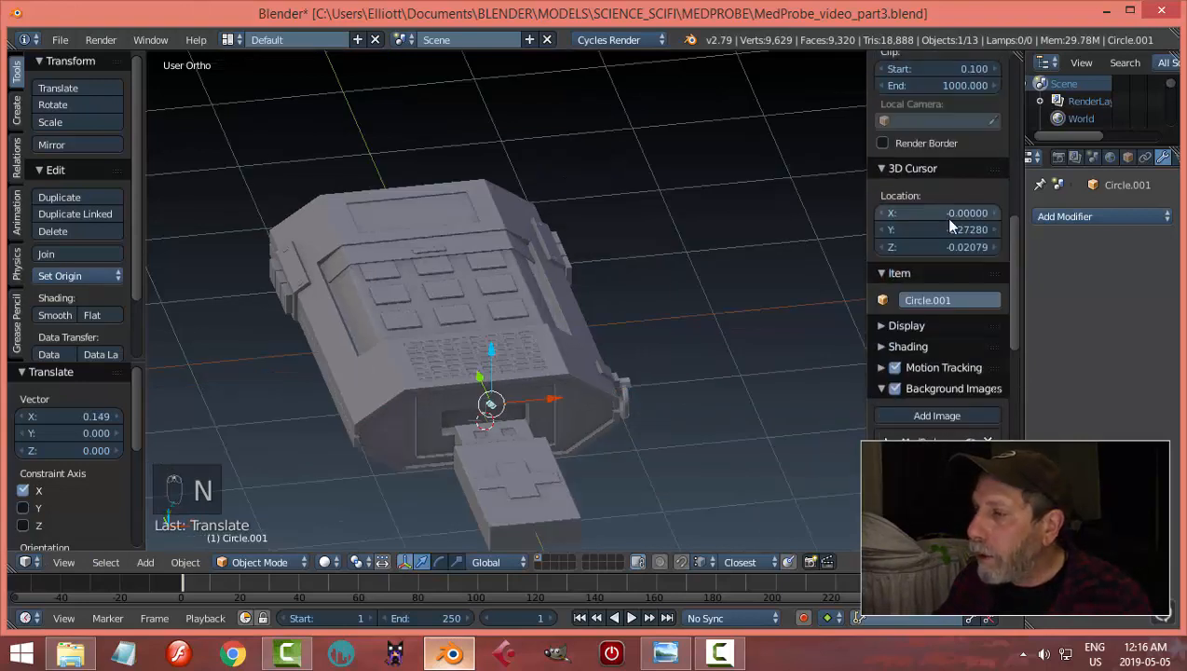
{"action": "scroll", "coordinate": [932, 210], "scroll_direction": "up", "scroll_amount": 5}
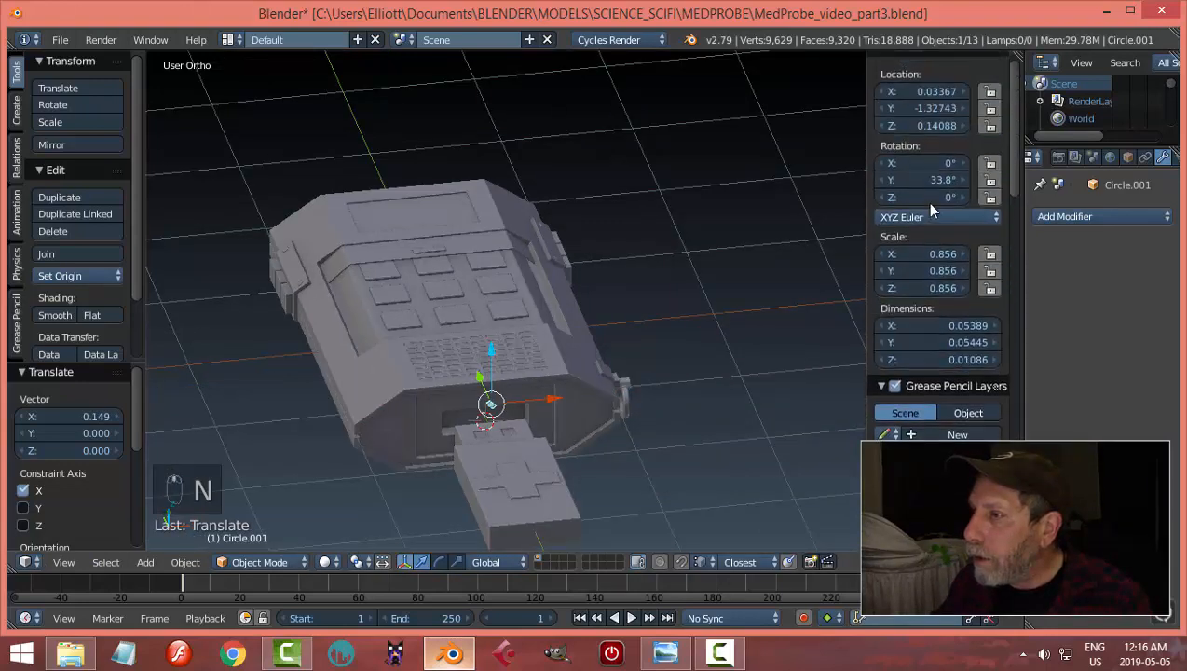
{"action": "left_click", "coordinate": [930, 197]}
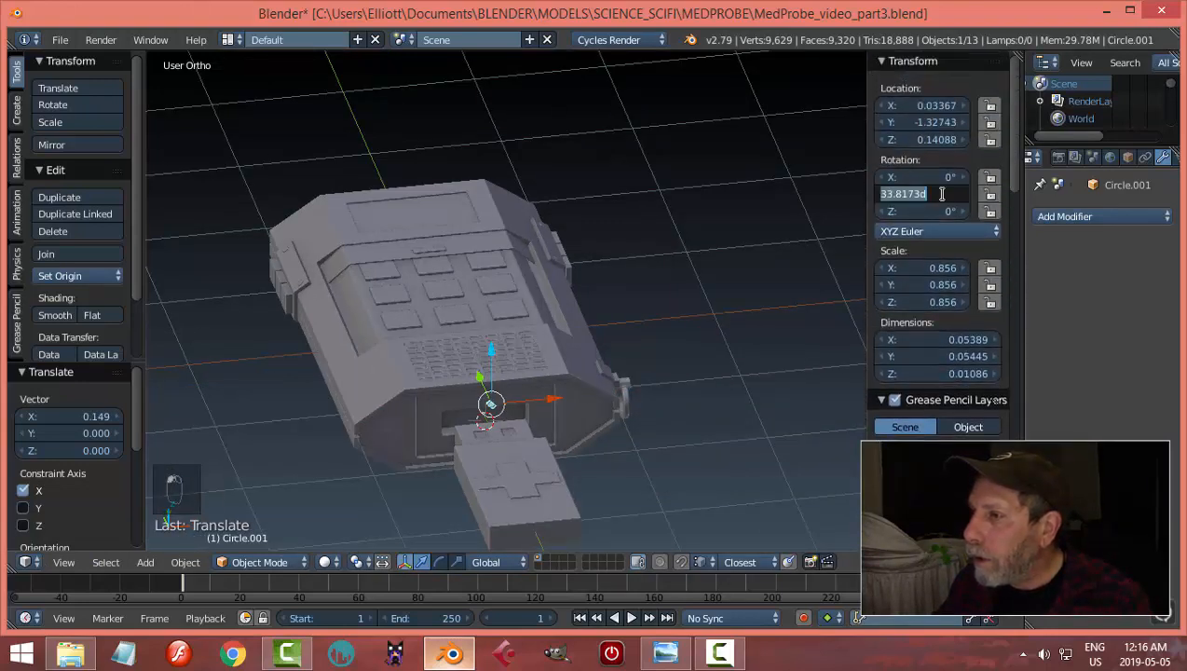
{"action": "type", "text": "0"}
{"action": "key", "text": "Return"}
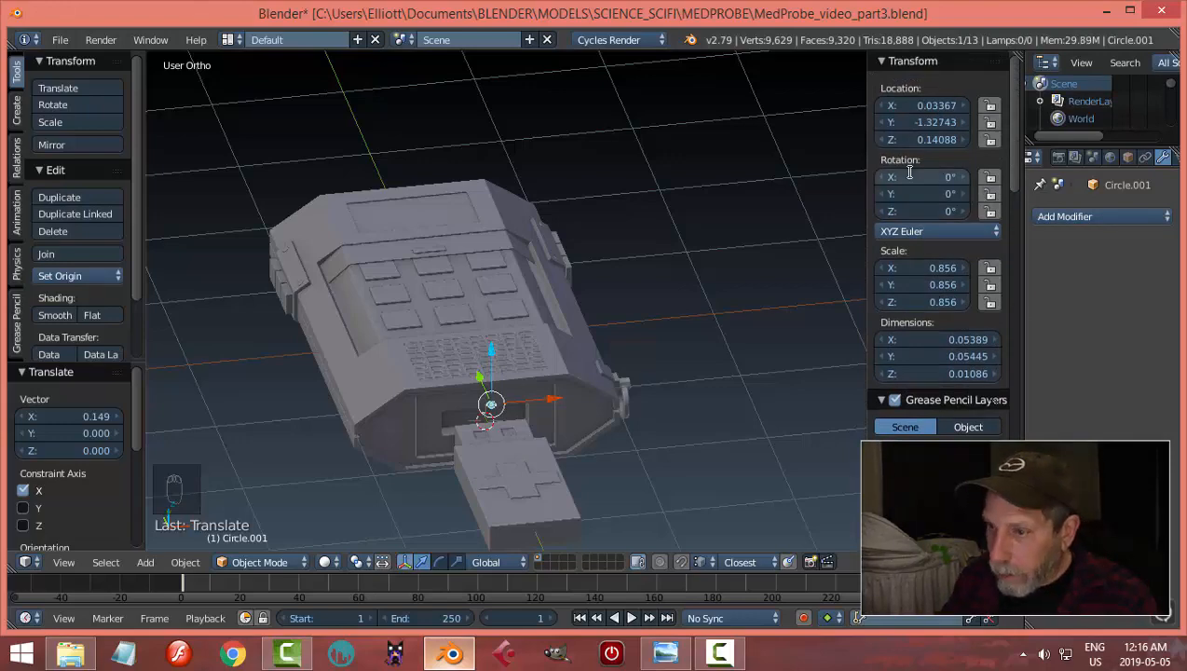
{"action": "key", "text": "n"}
Step: Rotate the screw 90° about the global X axis so it faces out of the end plate
{"action": "scroll", "coordinate": [629, 349], "scroll_direction": "up", "scroll_amount": 4}
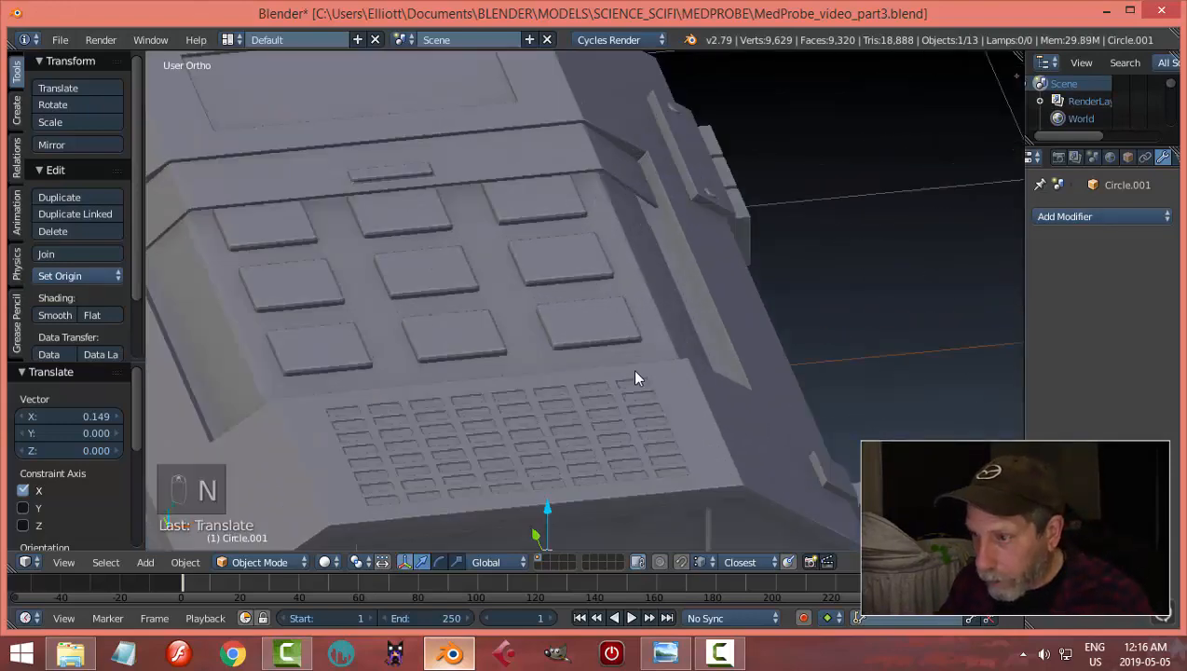
{"action": "middle_click_drag", "start_coordinate": [634, 372], "coordinate": [624, 61], "text": "shift"}
{"action": "scroll", "coordinate": [598, 219], "scroll_direction": "up", "scroll_amount": 3}
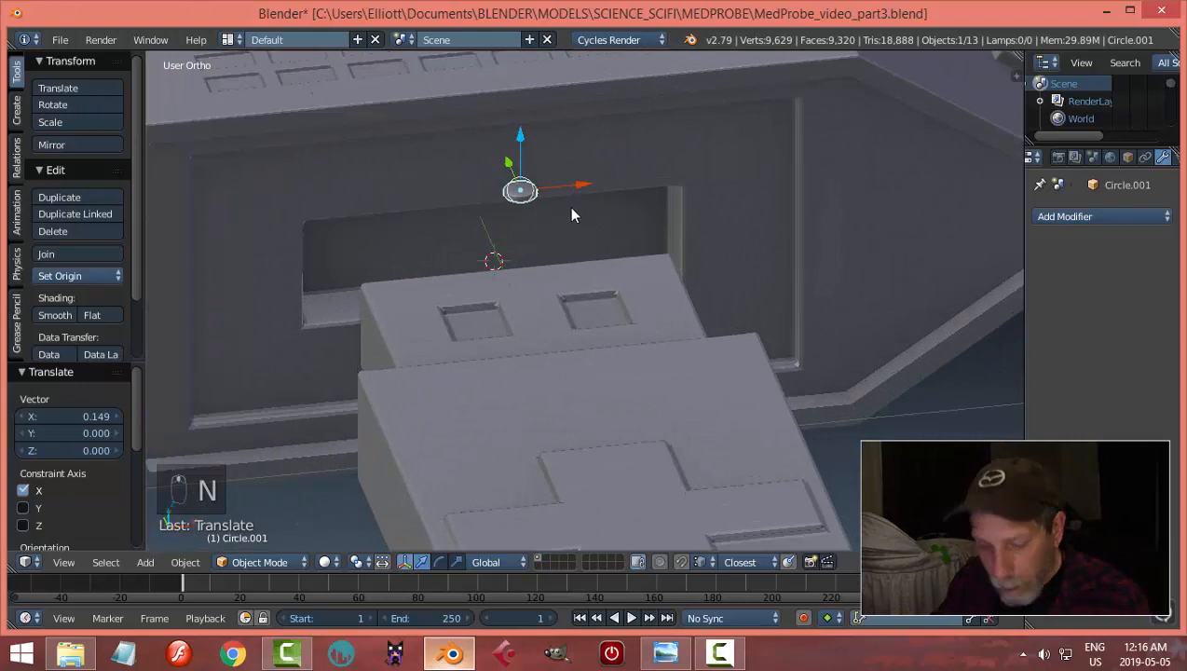
{"action": "type", "text": "rx90"}
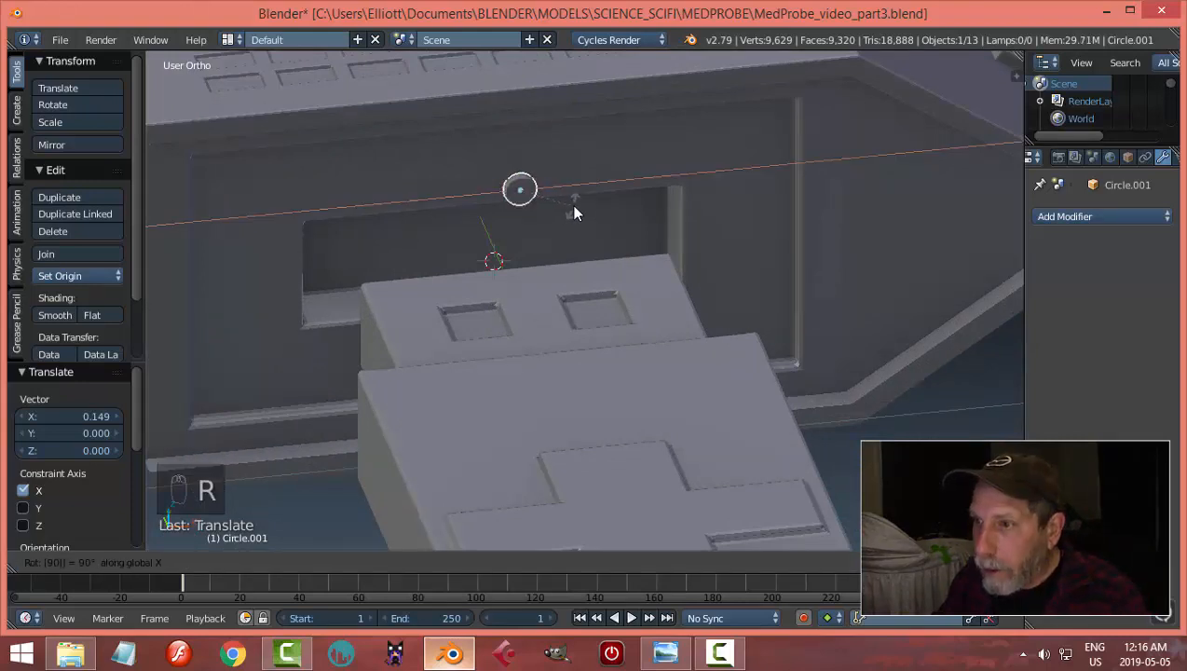
{"action": "key", "text": "Return"}
Step: In front view, move the screw about 0.431 in X and 0.031 in Z onto the reference's upper-right screw position
{"action": "key", "text": "KP_1"}
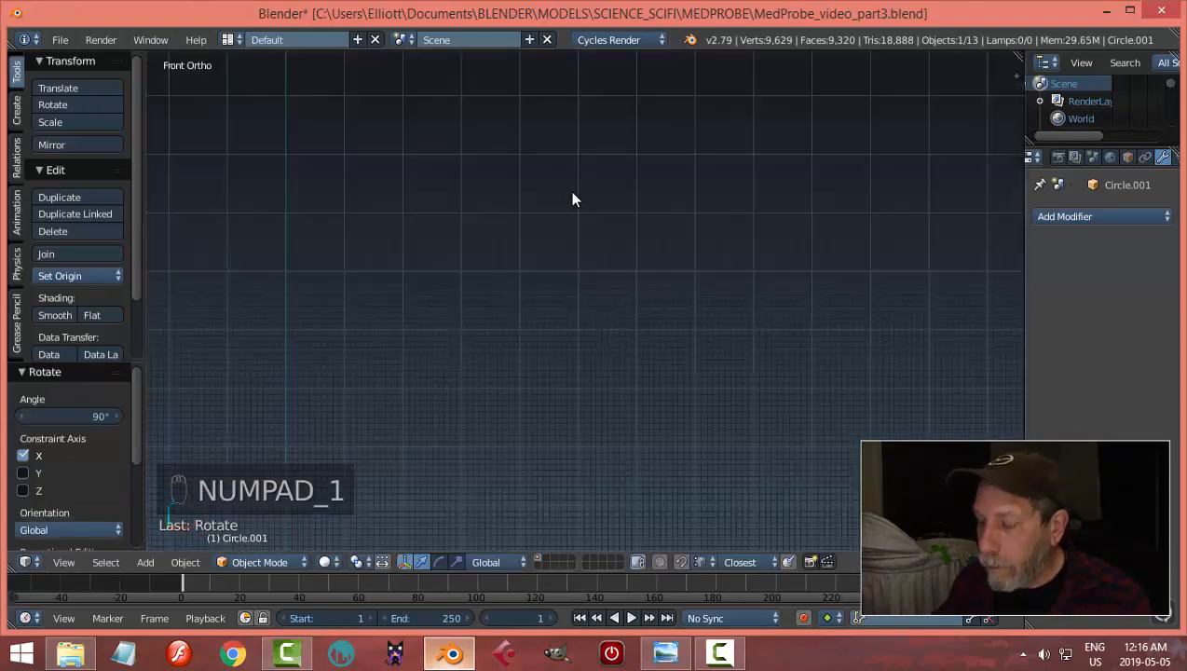
{"action": "key", "text": "KP_Decimal"}
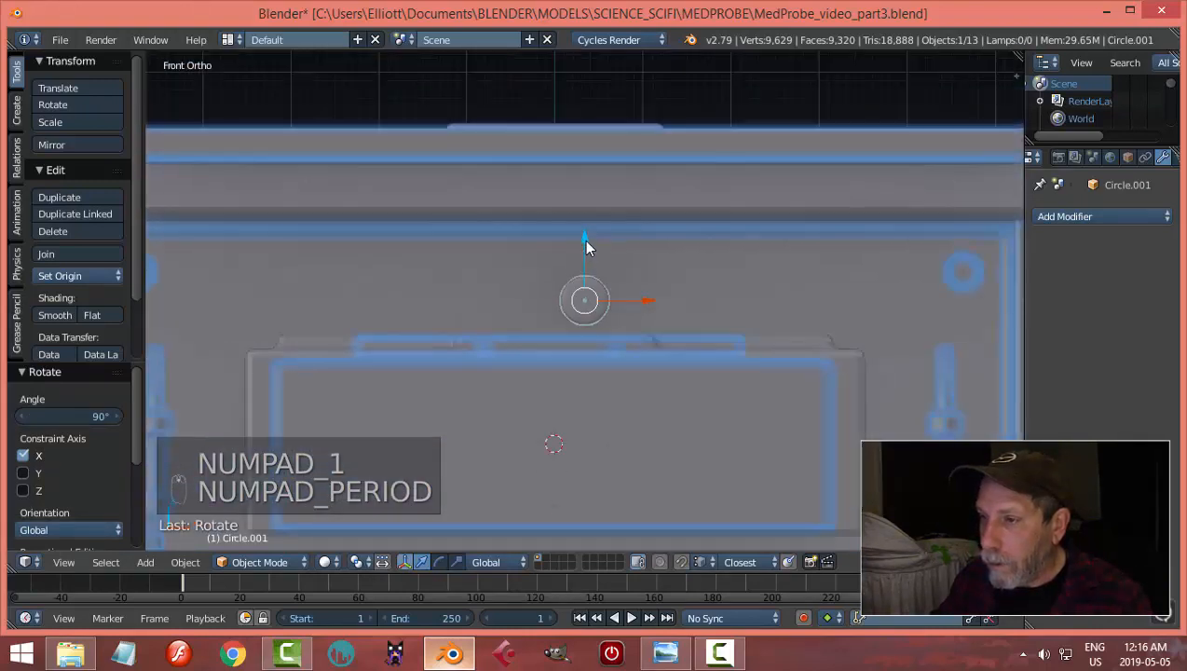
{"action": "scroll", "coordinate": [585, 243], "scroll_direction": "down", "scroll_amount": 4}
{"action": "scroll", "coordinate": [585, 242], "scroll_direction": "up", "scroll_amount": 3}
{"action": "key", "text": "g"}
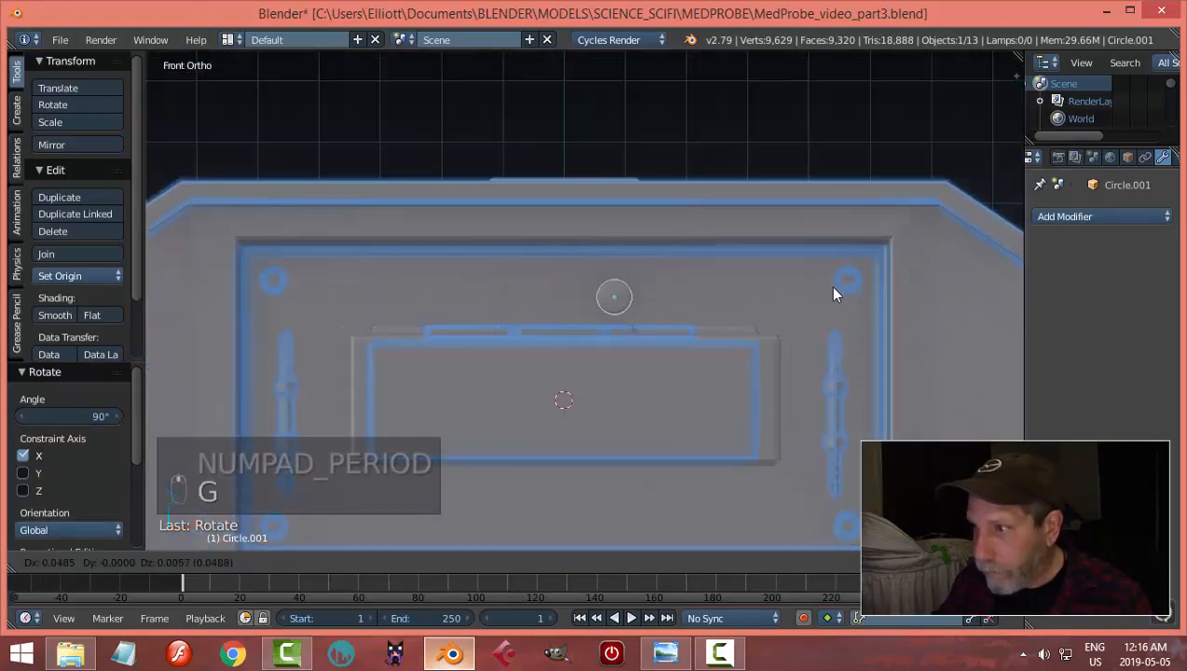
{"action": "left_click", "coordinate": [148, 275]}
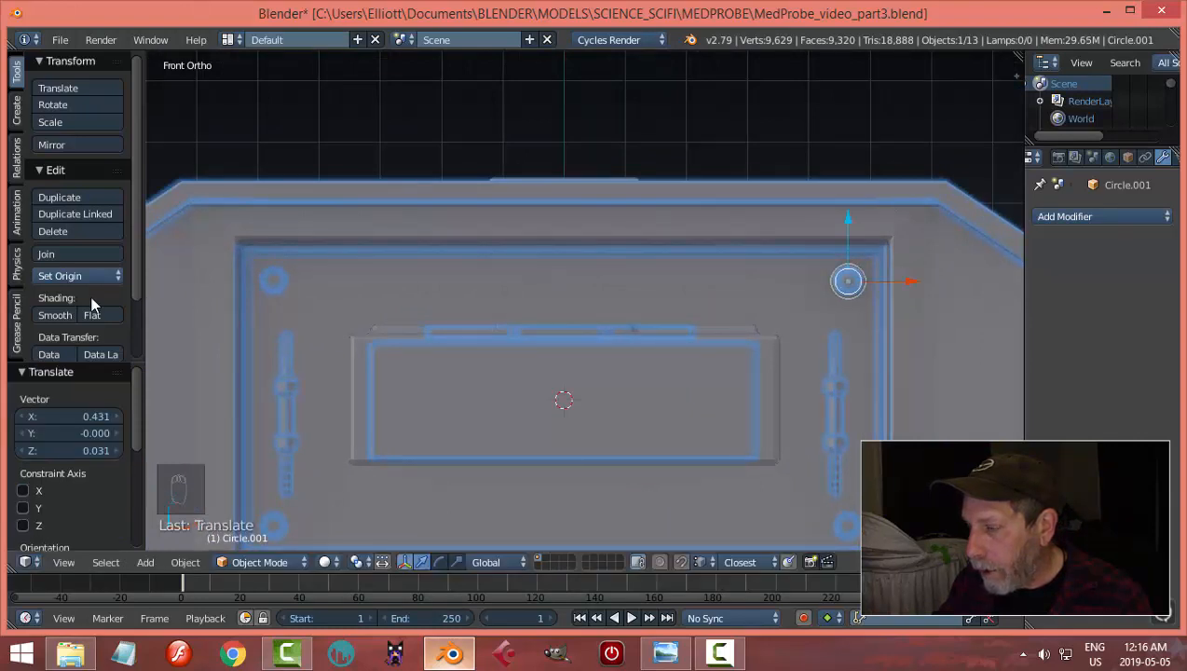
Step: In top view with wireframe shading, move the screw about 0.044 along Y toward the recessed end plate
{"action": "key", "text": "KP_1"}
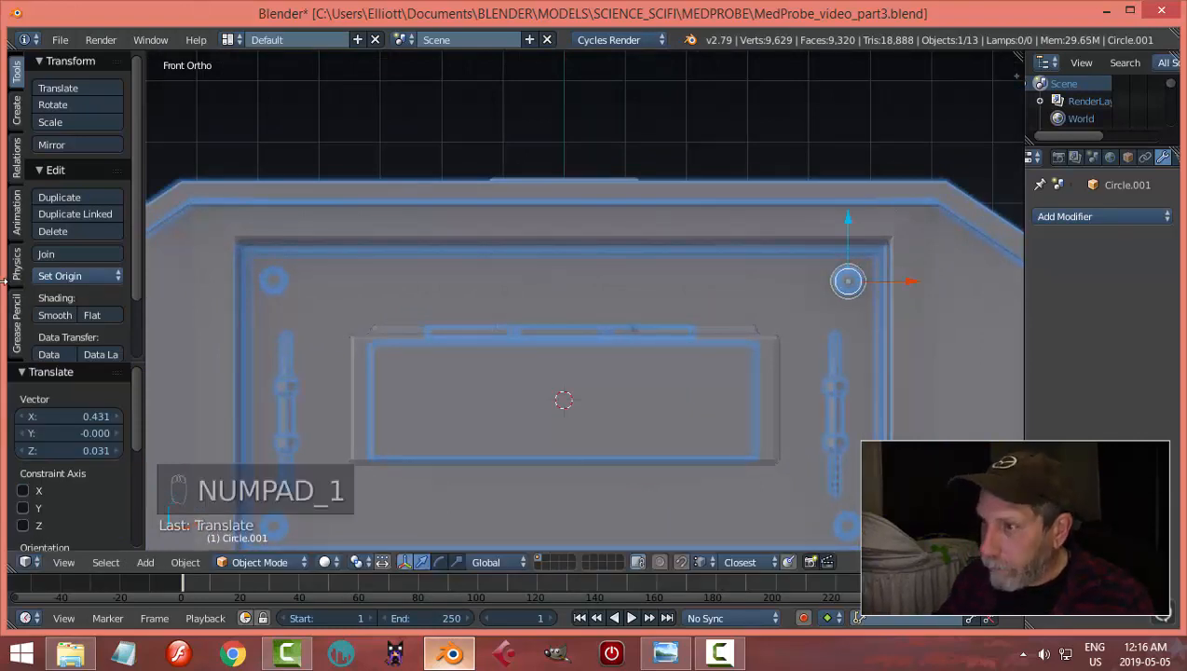
{"action": "key", "text": "KP_7"}
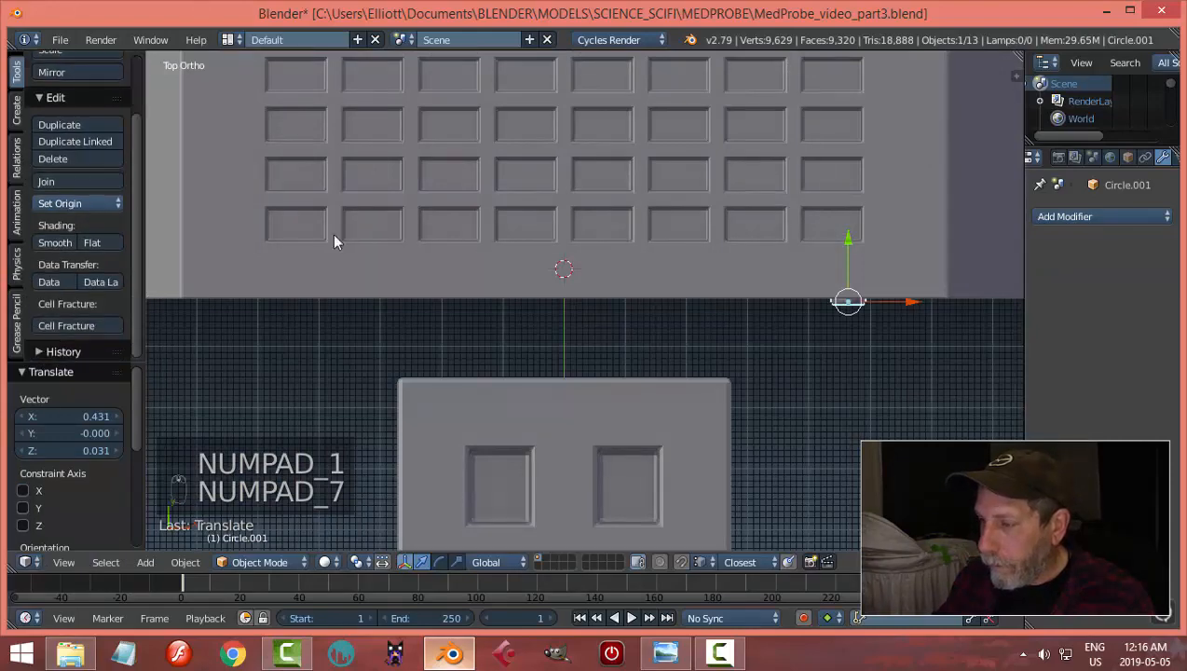
{"action": "key", "text": "z"}
{"action": "left_click", "coordinate": [1014, 391]}
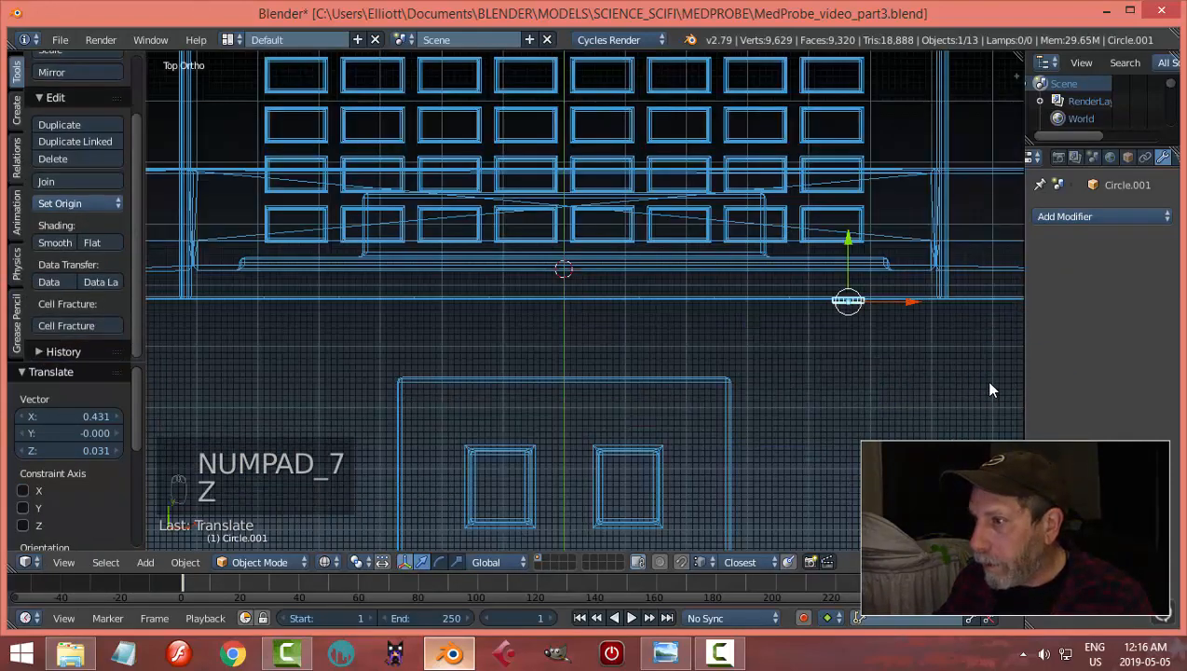
{"action": "scroll", "coordinate": [796, 336], "scroll_direction": "down", "scroll_amount": 3, "text": "ctrl"}
{"action": "left_click_drag", "start_coordinate": [720, 247], "coordinate": [728, 223]}
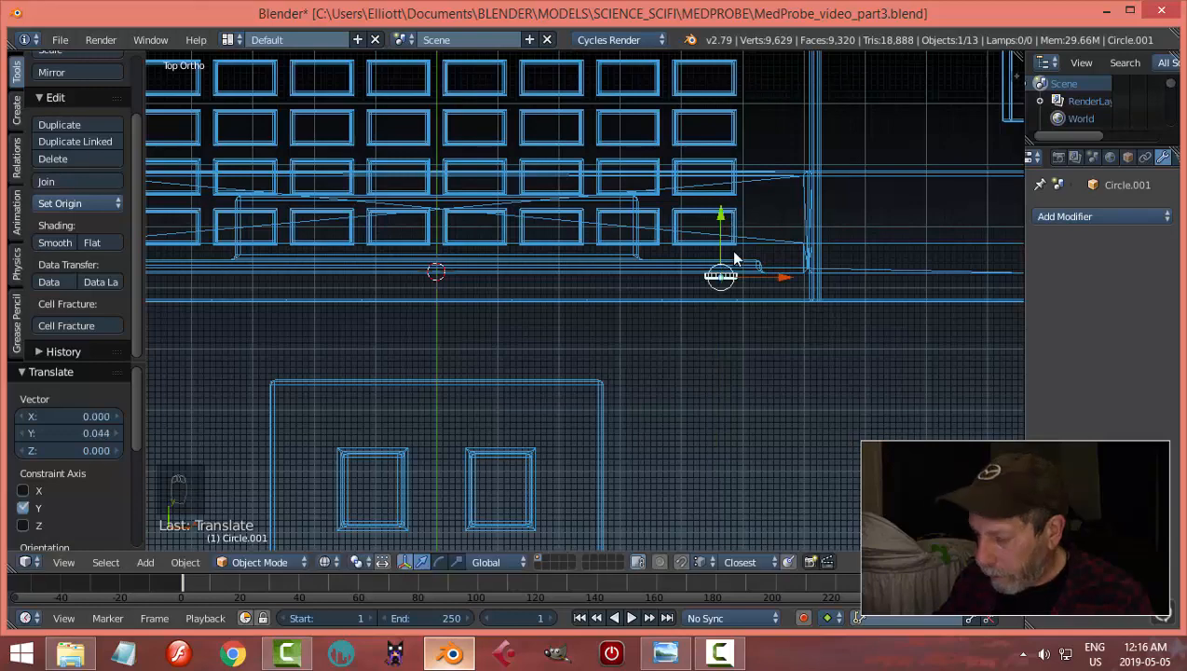
Step: Return to solid shading, nudge the screw slightly along Y to seat it in the end plate, and clear the selection
{"action": "key", "text": "KP_1"}
{"action": "key", "text": "z"}
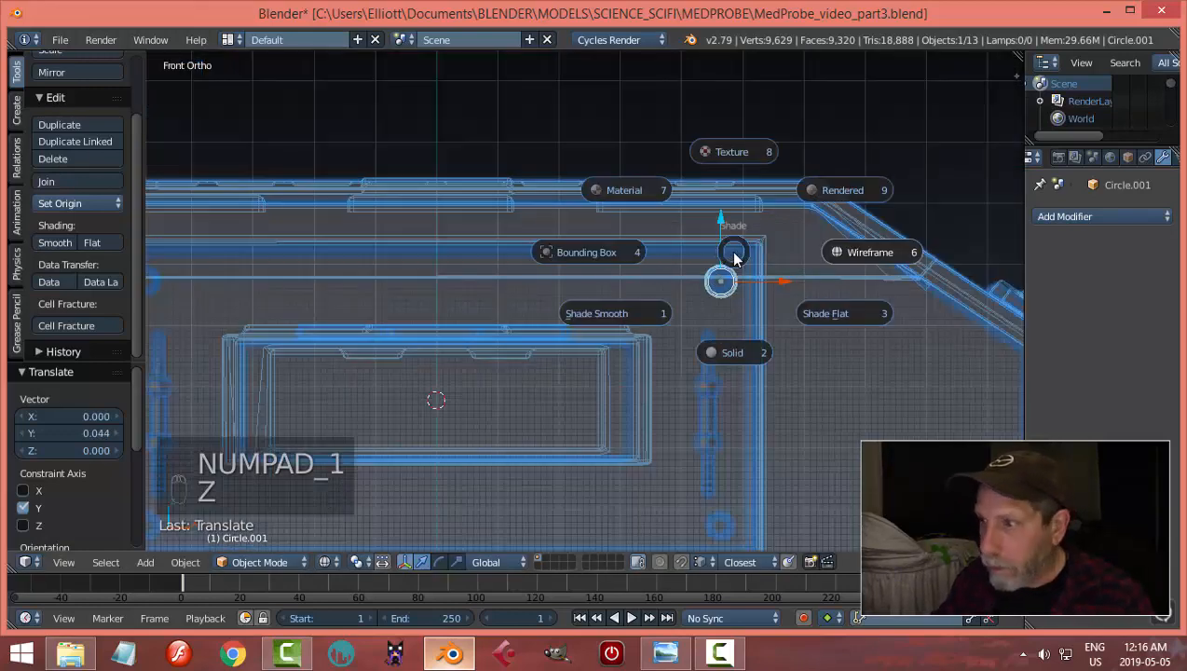
{"action": "left_click", "coordinate": [748, 361]}
{"action": "mouse_move", "coordinate": [744, 287]}
{"action": "middle_mouse_down"}
{"action": "mouse_move", "coordinate": [867, 319]}
{"action": "mouse_move", "coordinate": [545, 240]}
{"action": "middle_mouse_up"}
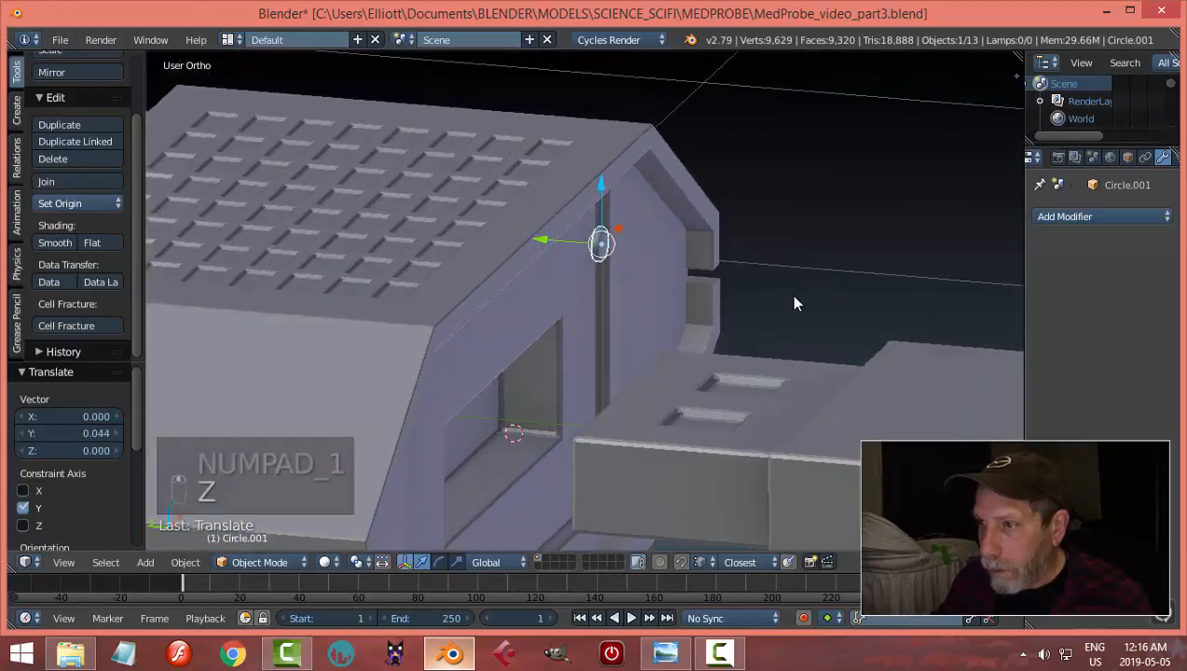
{"action": "mouse_move", "coordinate": [545, 241]}
{"action": "left_mouse_down"}
{"action": "mouse_move", "coordinate": [525, 232]}
{"action": "mouse_move", "coordinate": [531, 240]}
{"action": "left_mouse_up"}
{"action": "key", "text": "a"}
{"action": "middle_click_drag", "start_coordinate": [708, 270], "coordinate": [638, 292]}
Step: In front view, duplicate the corner screw about -0.931 along X to the end plate's opposite upper corner
{"action": "right_click", "coordinate": [667, 288]}
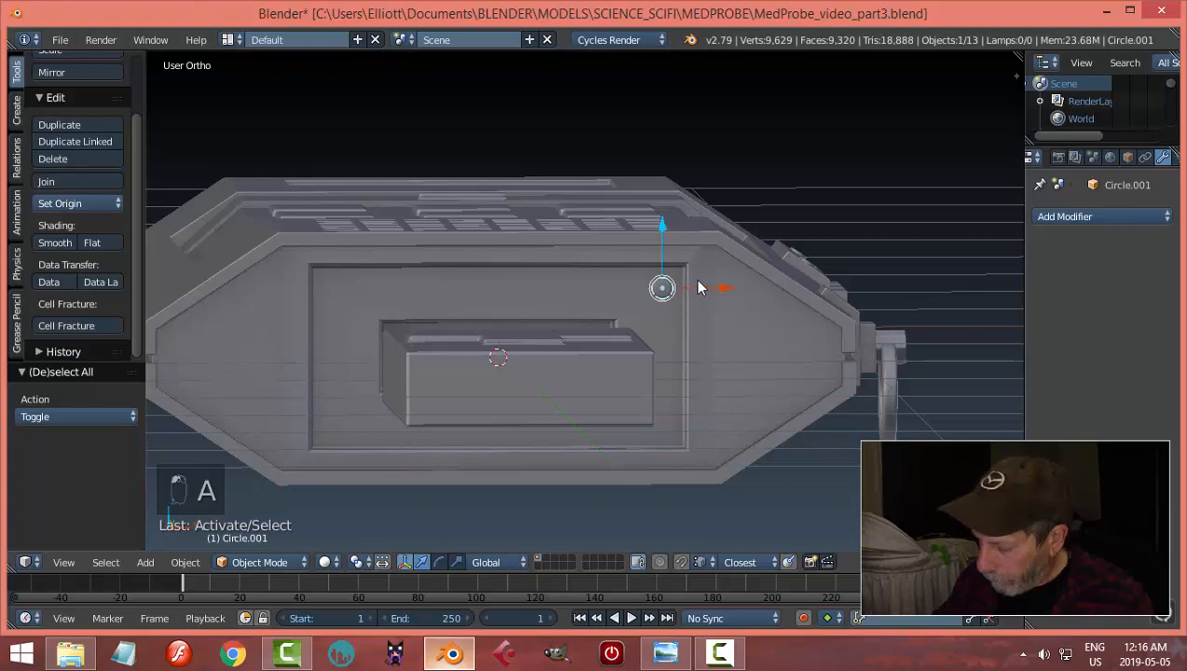
{"action": "key", "text": "KP_1"}
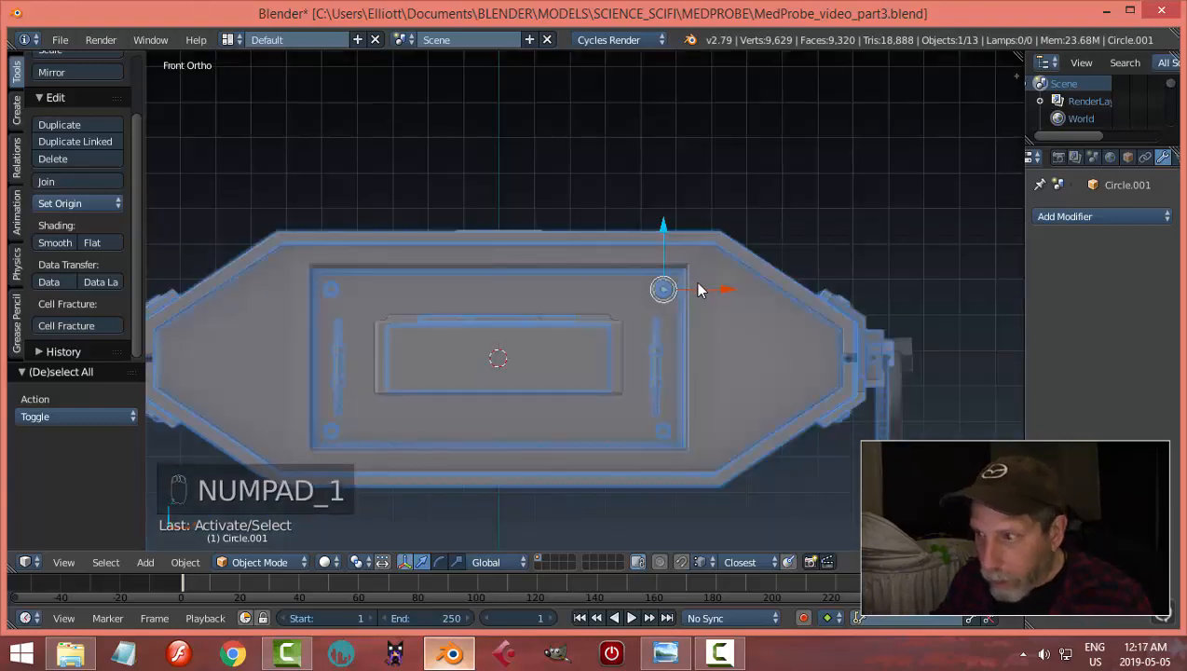
{"action": "key", "text": "shift+d"}
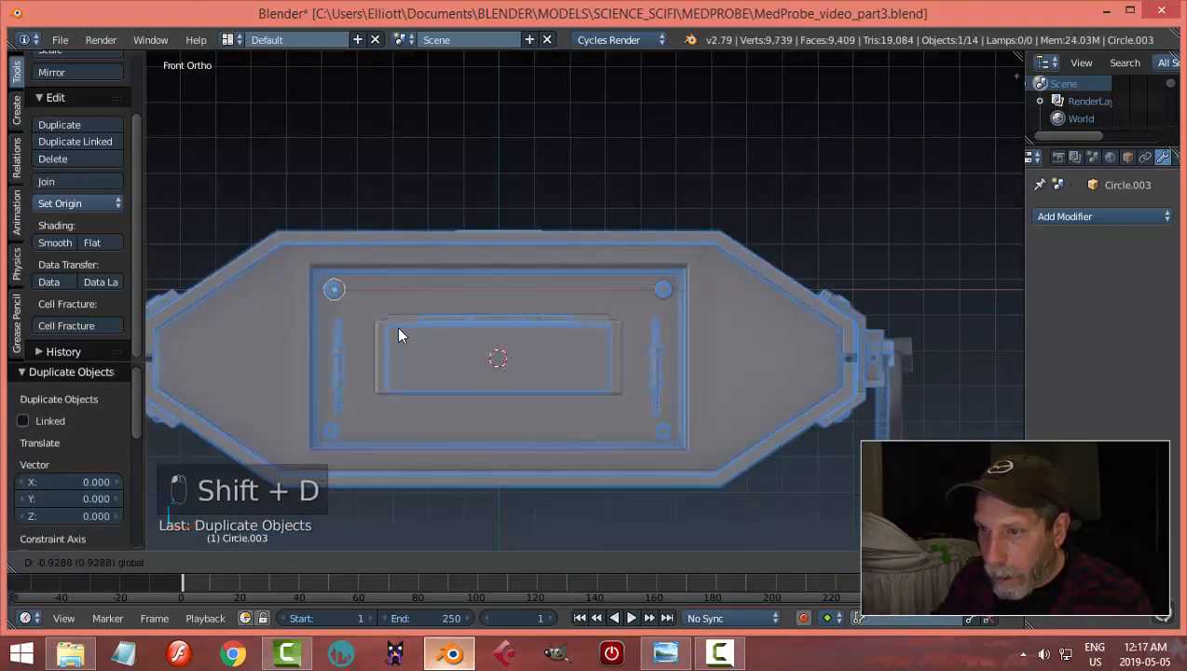
{"action": "left_click", "coordinate": [395, 327]}
Step: Select both upper screws and duplicate them about -0.397 along Z to the end plate's lower corners
{"action": "right_click", "coordinate": [665, 292], "text": "shift"}
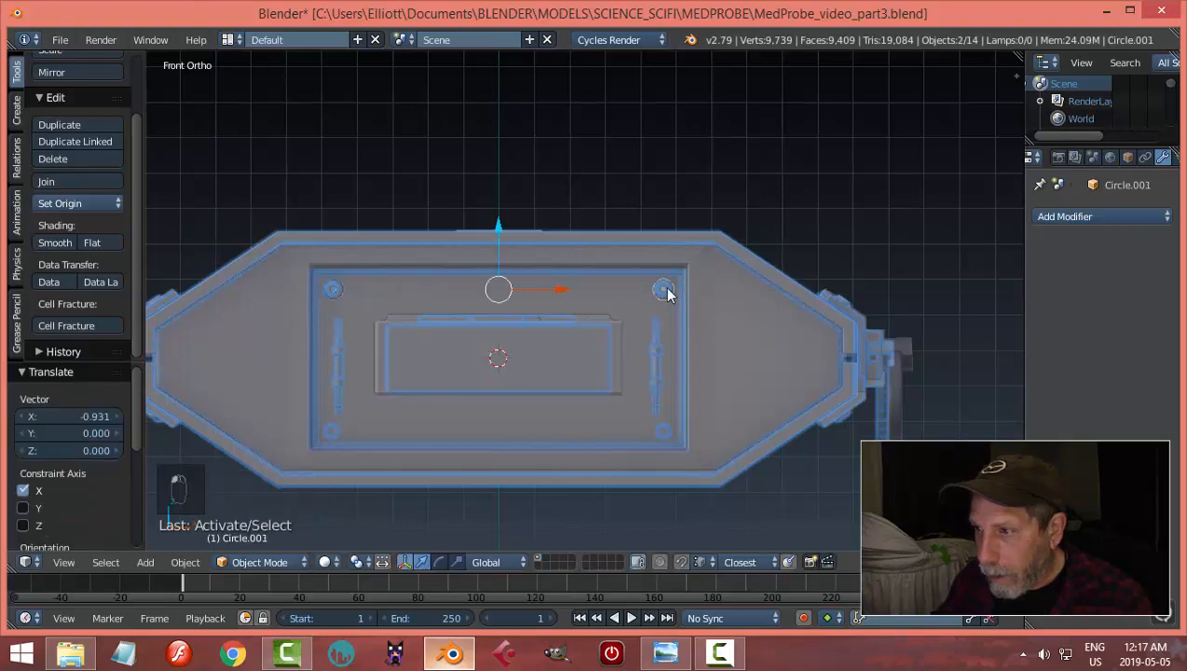
{"action": "key", "text": "shift+d"}
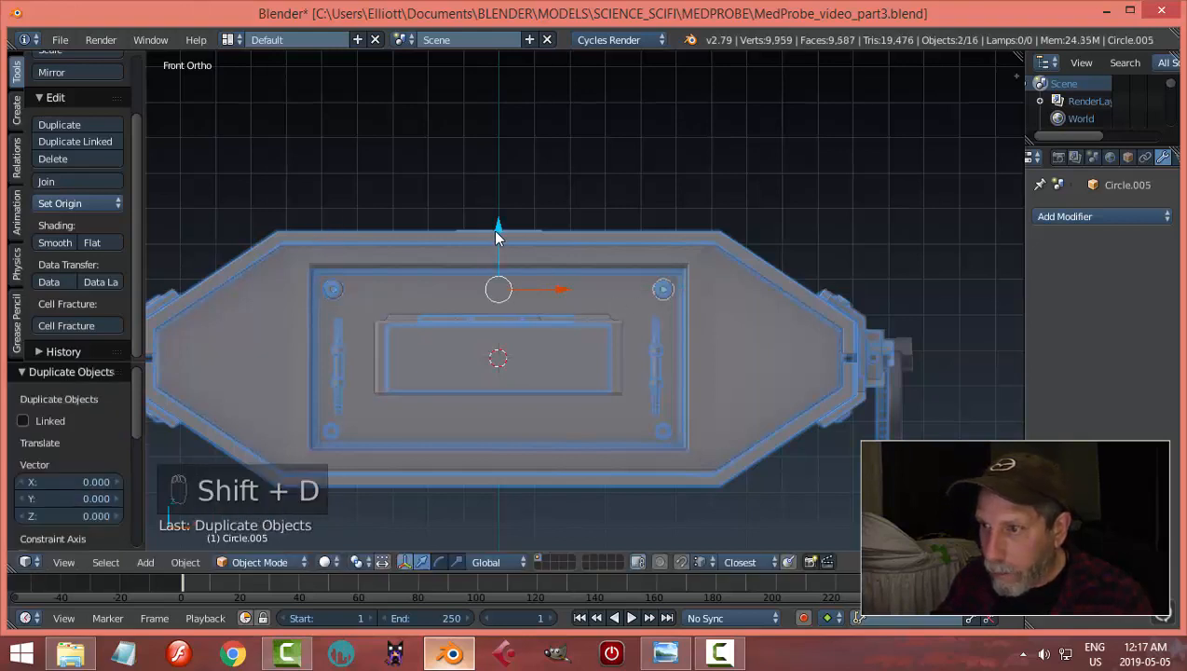
{"action": "left_click", "coordinate": [519, 372]}
Step: Select all four end plate screws and scale them to about 0.887 around their individual origins
{"action": "right_click", "coordinate": [332, 290], "text": "shift"}
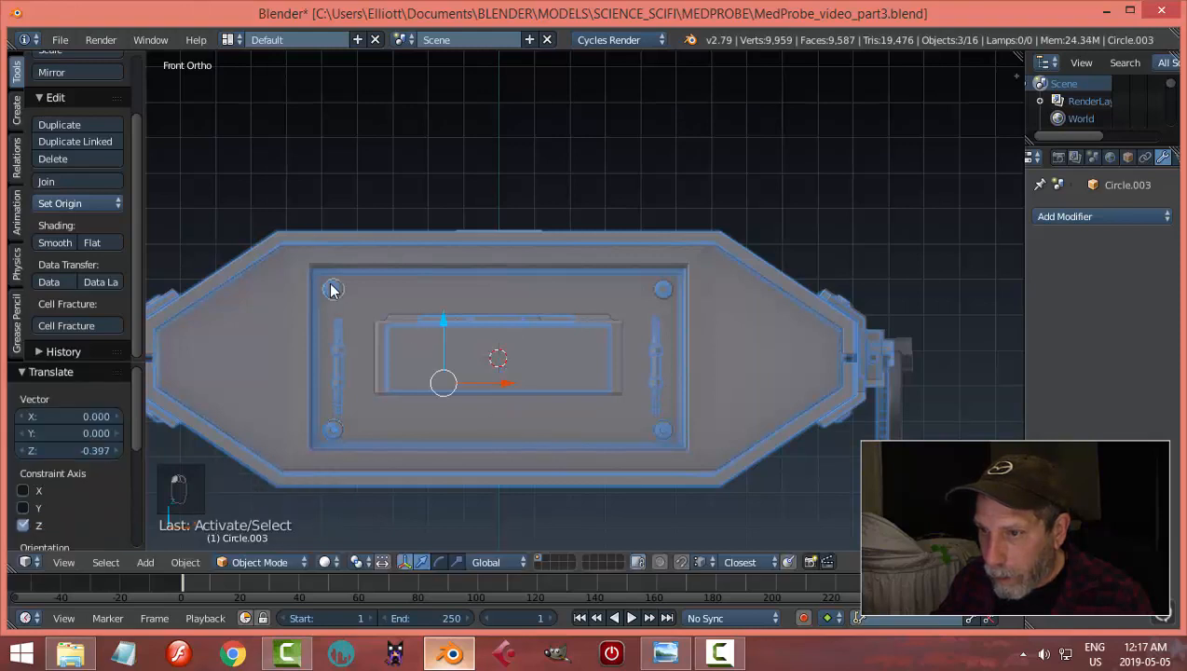
{"action": "right_click", "coordinate": [665, 291], "text": "shift"}
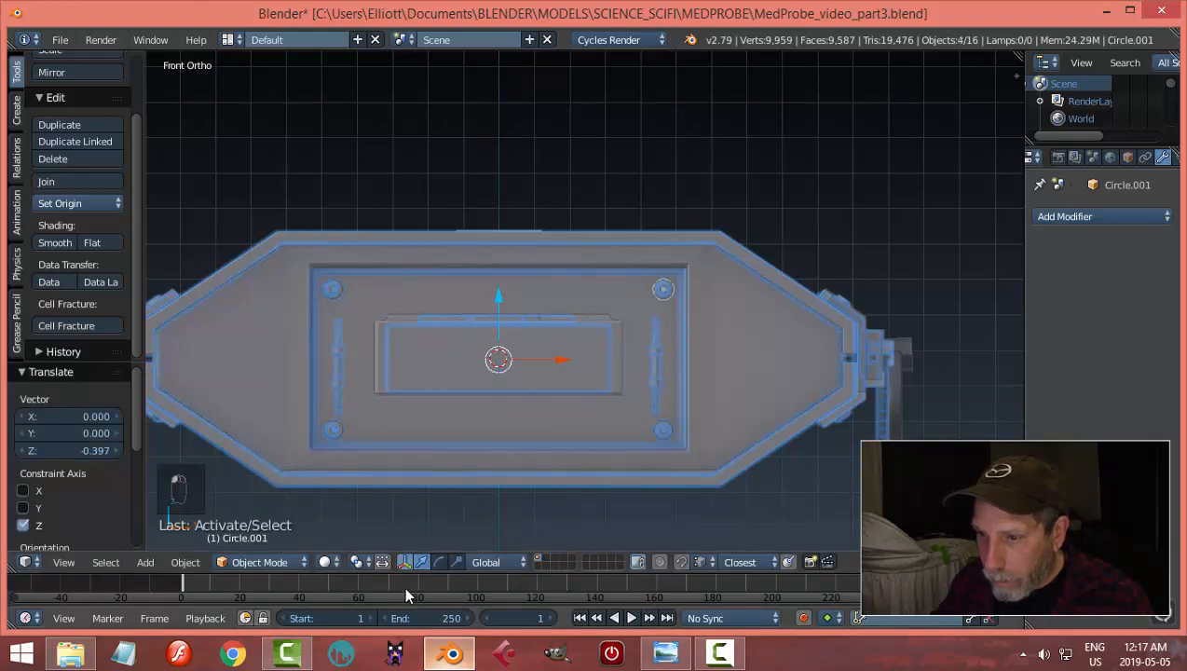
{"action": "left_click", "coordinate": [359, 561]}
{"action": "left_click", "coordinate": [386, 501]}
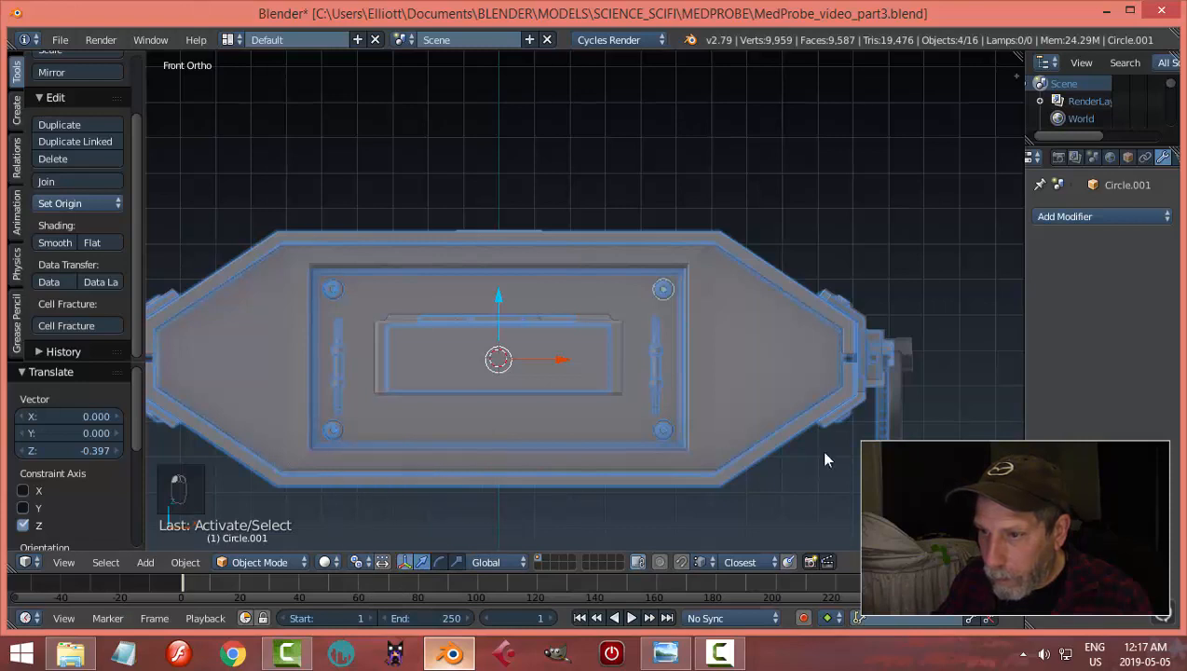
{"action": "key", "text": "s"}
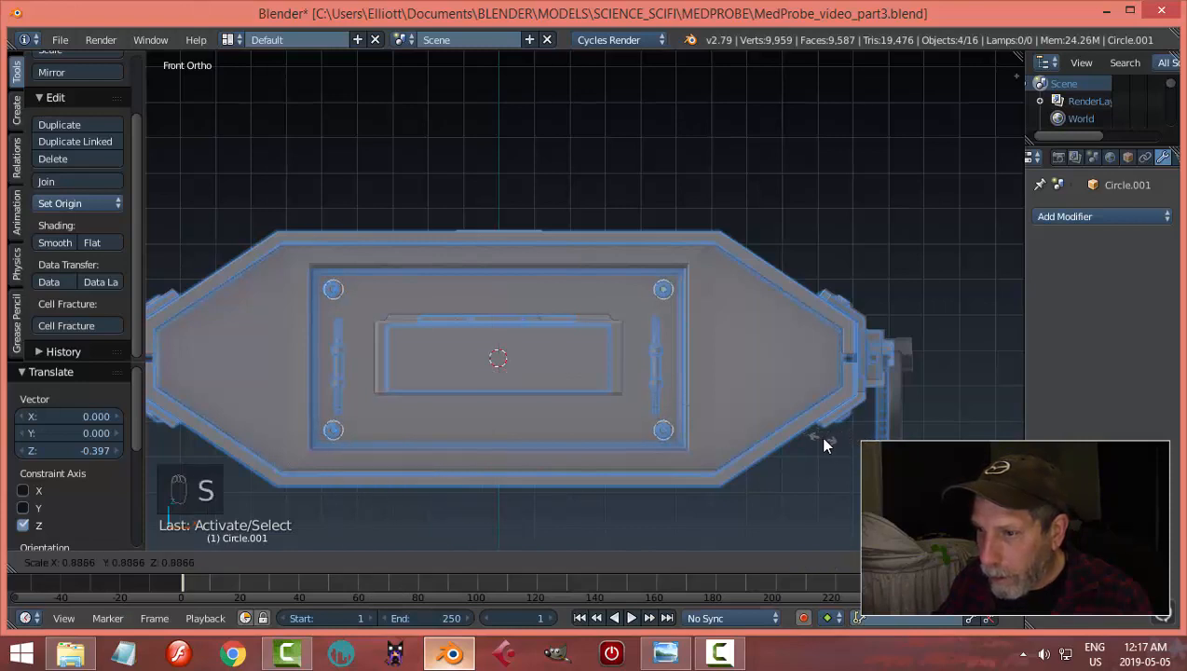
{"action": "left_click", "coordinate": [824, 445]}
Step: Use solid shading, view the four screws at an angle, clear the selection and save the file
{"action": "middle_click_drag", "start_coordinate": [795, 433], "coordinate": [703, 434]}
{"action": "key", "text": "z"}
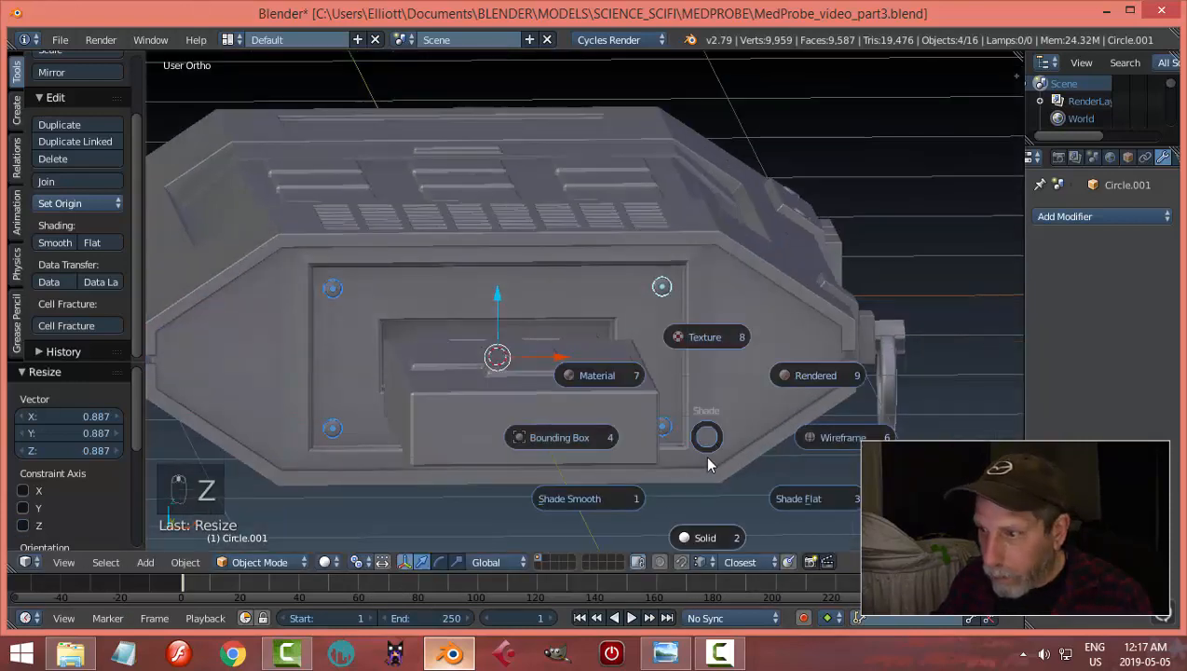
{"action": "left_click", "coordinate": [696, 511]}
{"action": "mouse_move", "coordinate": [697, 512]}
{"action": "middle_mouse_down"}
{"action": "mouse_move", "coordinate": [674, 382]}
{"action": "mouse_move", "coordinate": [720, 400]}
{"action": "mouse_move", "coordinate": [612, 410]}
{"action": "mouse_move", "coordinate": [563, 392]}
{"action": "middle_mouse_up"}
{"action": "key", "text": "a"}
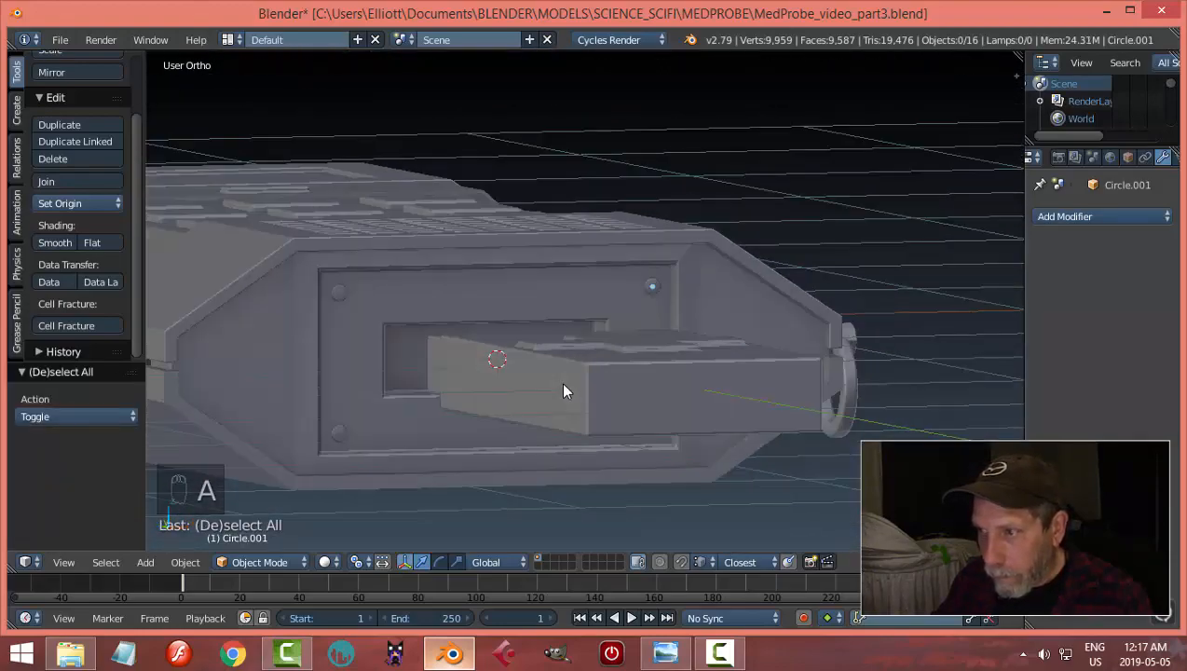
{"action": "key", "text": "ctrl+s"}
Step: Switch to Windows Photo Viewer, examine the end plate details in the MedProbe.png reference, and return to Blender
{"action": "middle_click_drag", "start_coordinate": [763, 360], "coordinate": [694, 392]}
{"action": "left_click", "coordinate": [665, 654]}
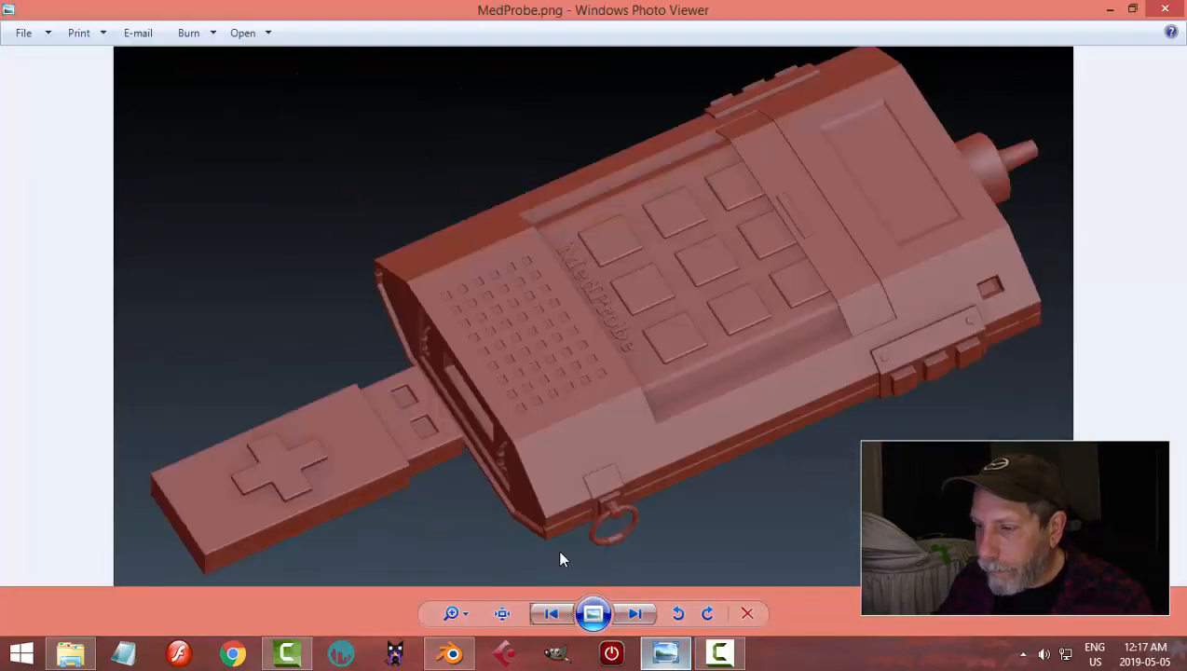
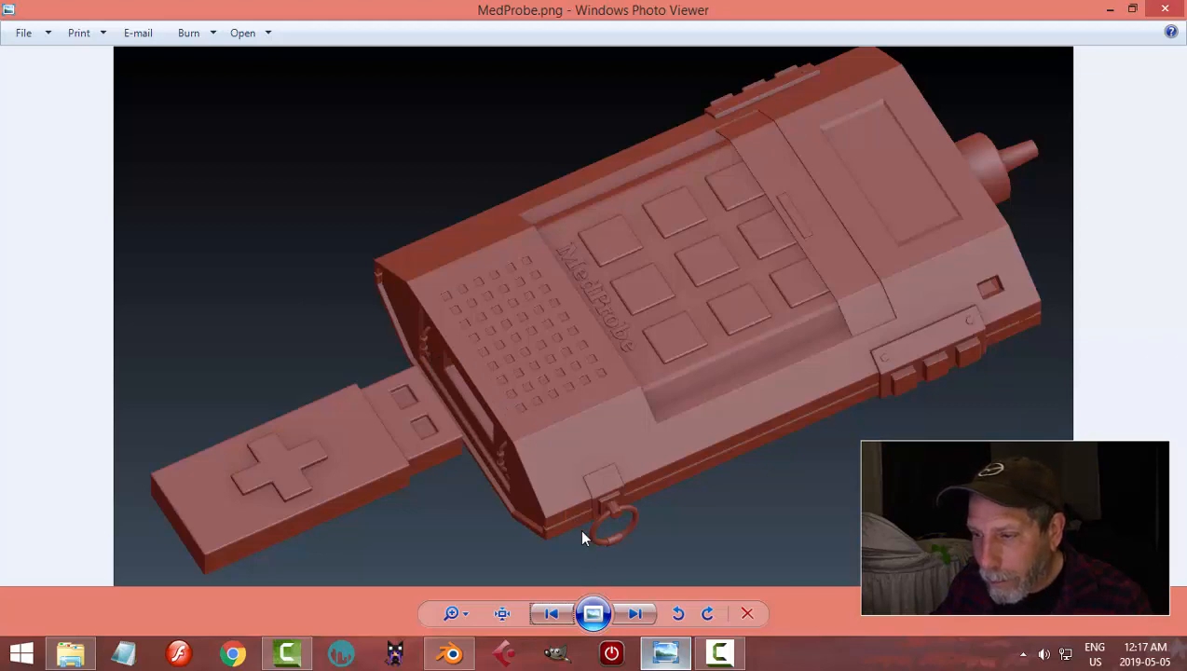
{"action": "left_click", "coordinate": [452, 654]}
Step: Select the end plate's two screws beside the slot on the side away from the ring, and snap the 3D cursor between them
{"action": "middle_click_drag", "start_coordinate": [656, 421], "coordinate": [694, 435]}
{"action": "scroll", "coordinate": [694, 435], "scroll_direction": "up", "scroll_amount": 4}
{"action": "right_click", "coordinate": [332, 292]}
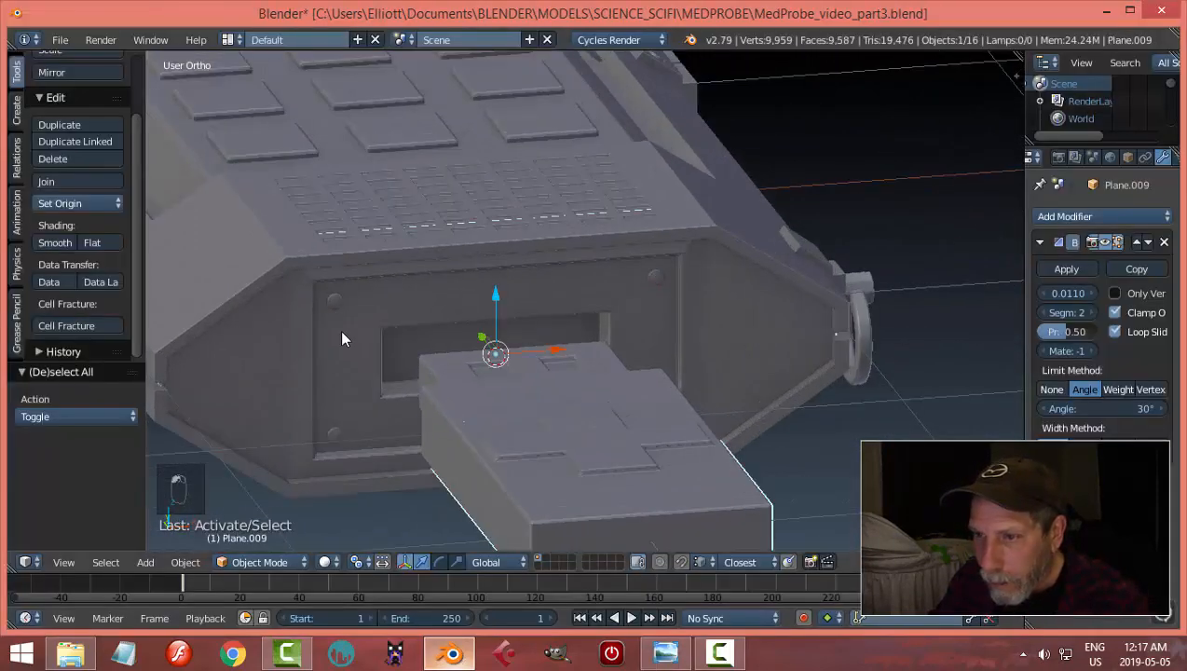
{"action": "right_click", "coordinate": [341, 321]}
{"action": "right_click", "coordinate": [337, 434], "text": "shift"}
{"action": "middle_click_drag", "start_coordinate": [442, 415], "coordinate": [502, 392]}
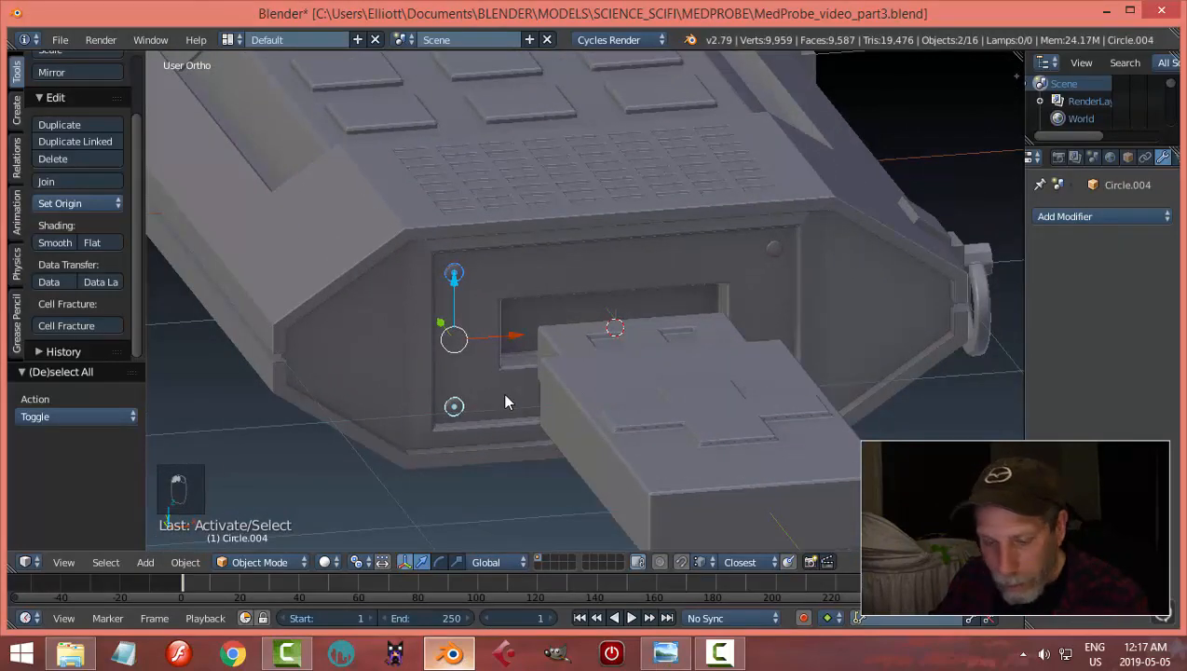
{"action": "key", "text": "shift+s"}
{"action": "left_click", "coordinate": [504, 395]}
{"action": "scroll", "coordinate": [502, 396], "scroll_direction": "up", "scroll_amount": 2}
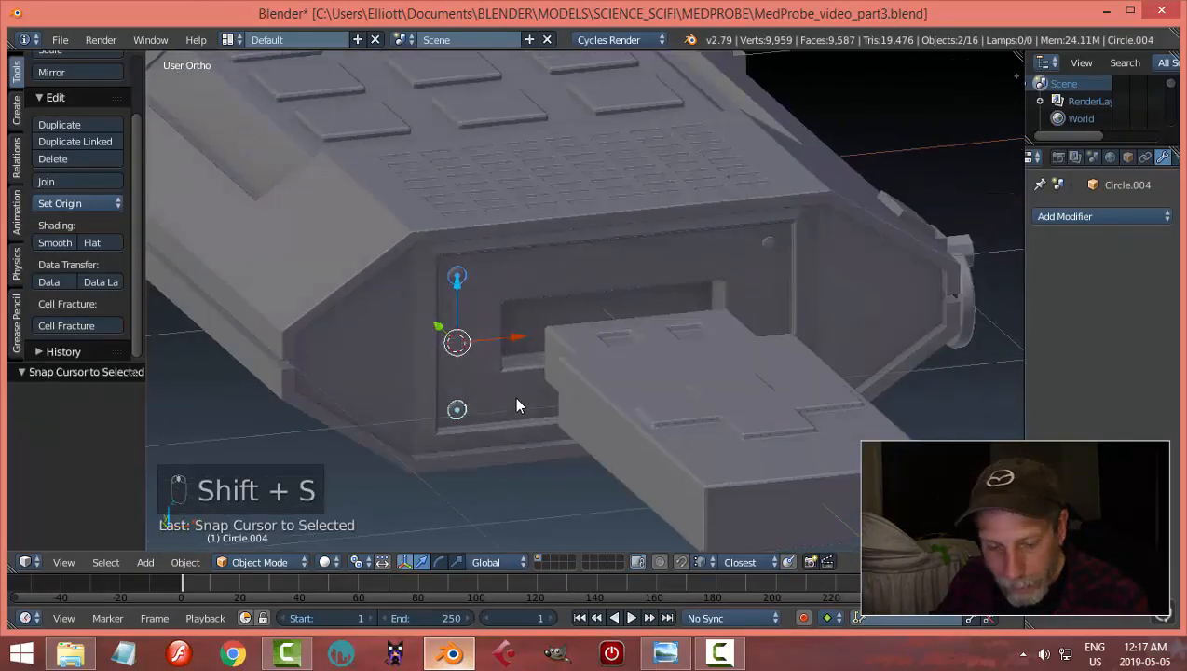
{"action": "scroll", "coordinate": [513, 396], "scroll_direction": "up", "scroll_amount": 2}
{"action": "middle_click_drag", "start_coordinate": [494, 407], "coordinate": [638, 363], "text": "shift"}
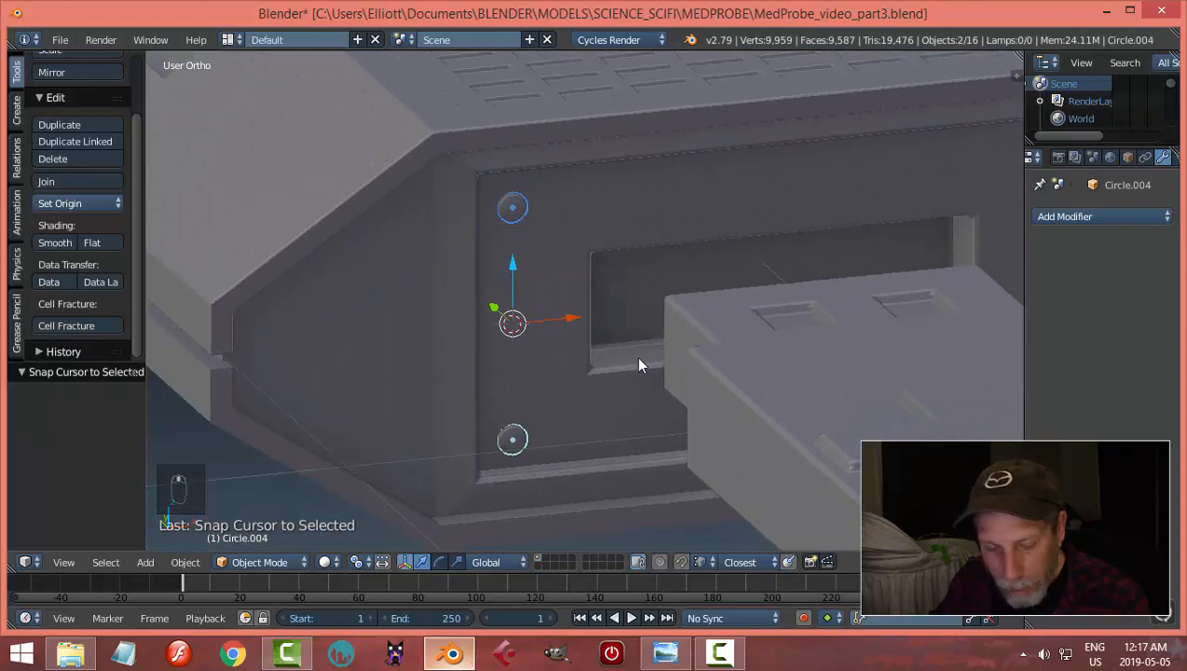
Step: Add a mesh cylinder at the 3D cursor with 12 vertices and cap fill type Nothing
{"action": "key", "text": "shift+a"}
{"action": "mouse_move", "coordinate": [639, 363]}
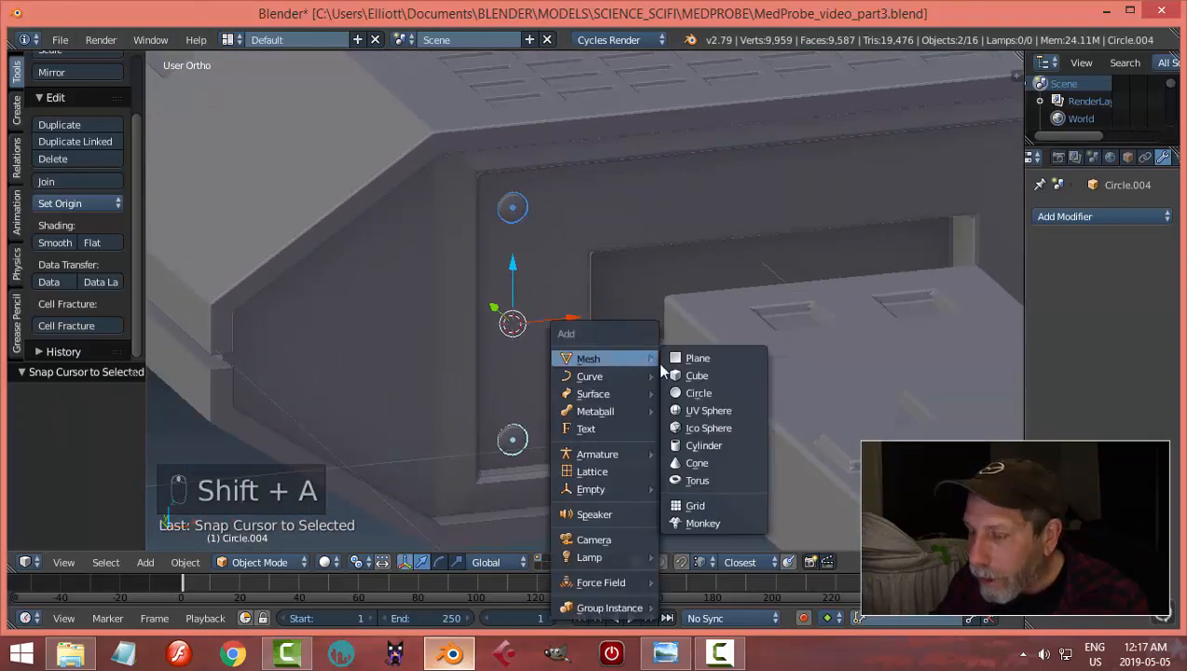
{"action": "left_click", "coordinate": [694, 453]}
{"action": "left_click", "coordinate": [94, 415]}
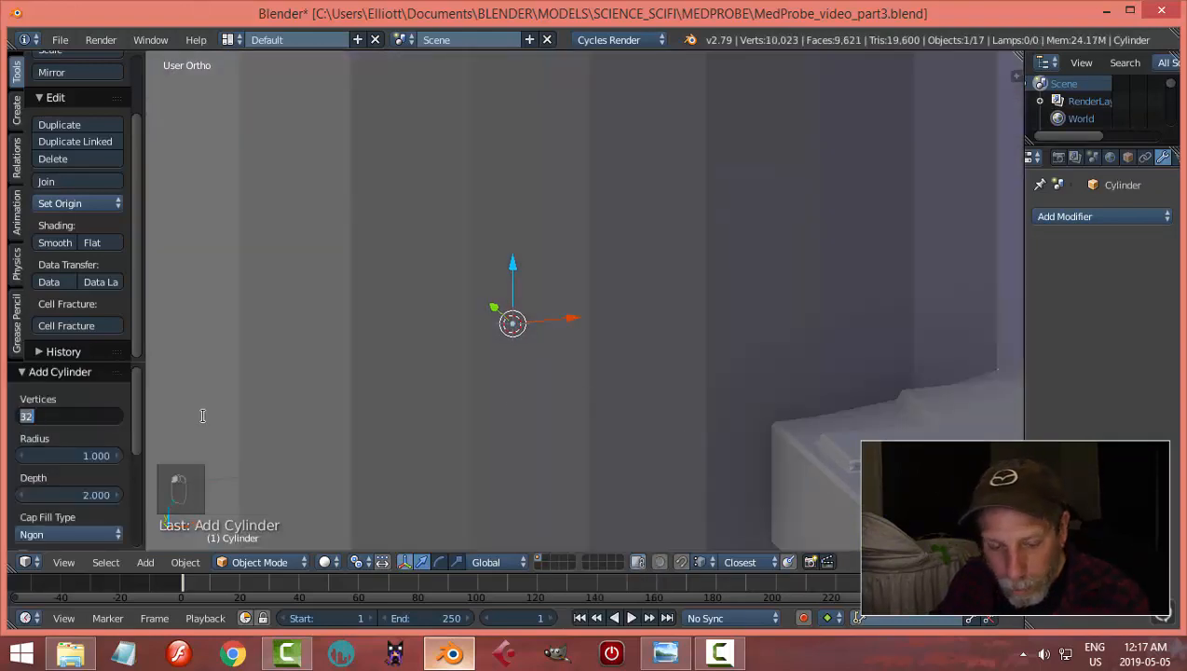
{"action": "type", "text": "12"}
{"action": "key", "text": "Return"}
{"action": "left_click", "coordinate": [50, 534]}
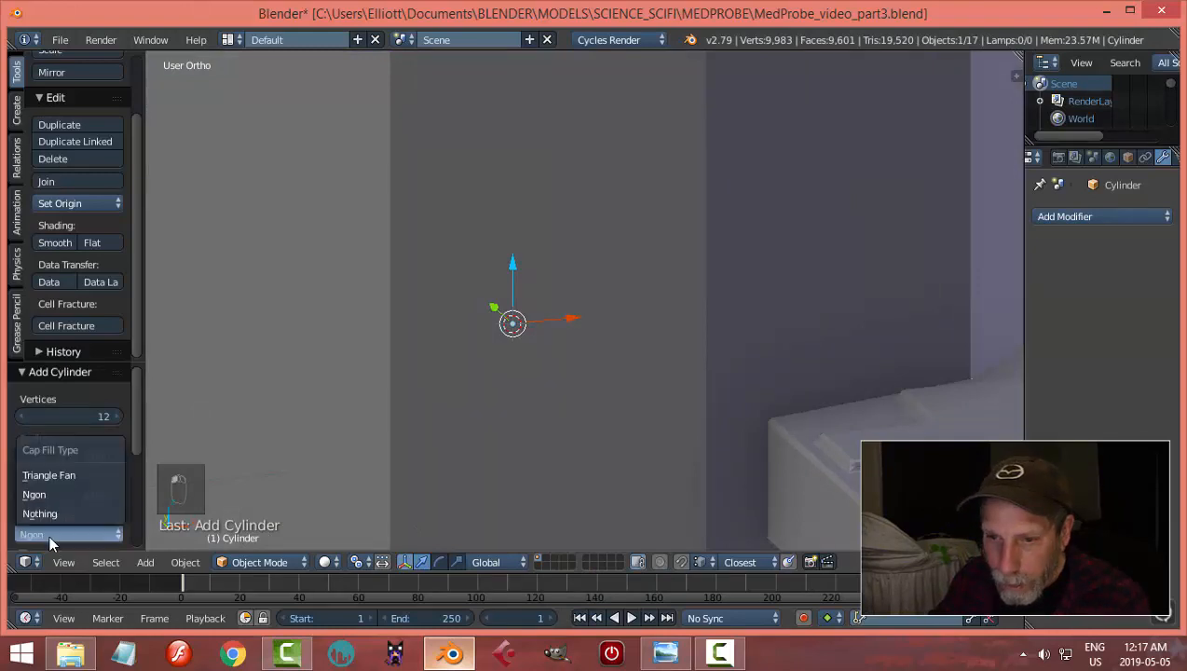
{"action": "left_click", "coordinate": [42, 513]}
{"action": "scroll", "coordinate": [813, 353], "scroll_direction": "down", "scroll_amount": 4}
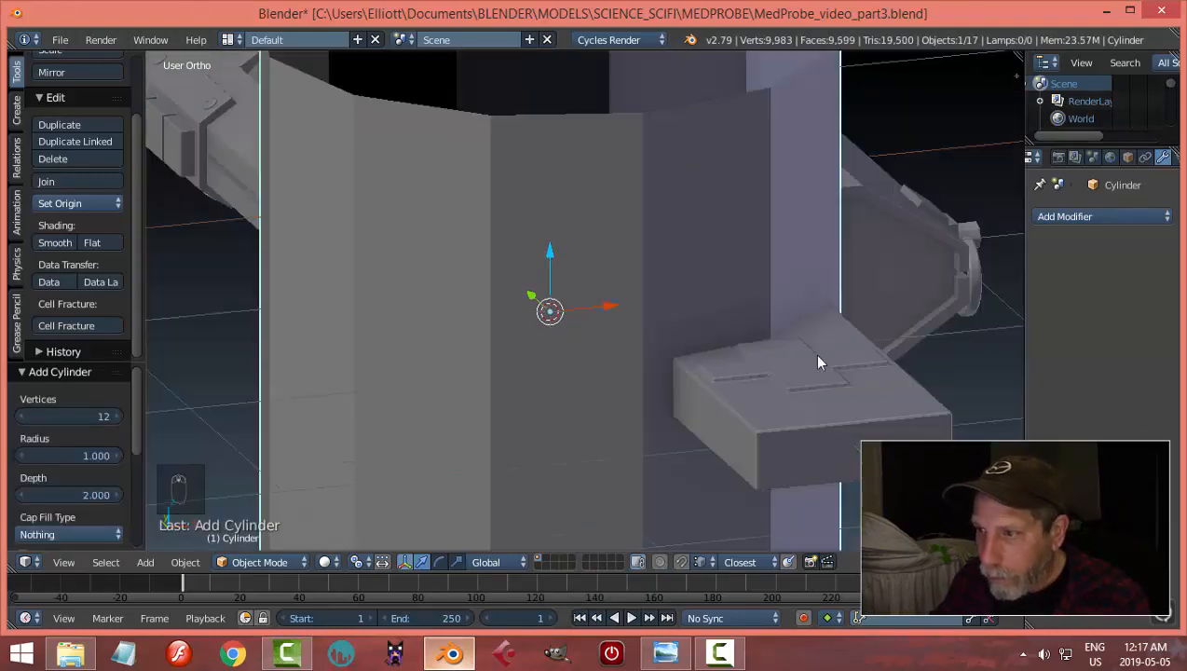
Step: In Edit Mode, scale the whole cylinder mesh down to about 0.023
{"action": "key", "text": "Tab"}
{"action": "left_click", "coordinate": [978, 342]}
{"action": "key", "text": "s"}
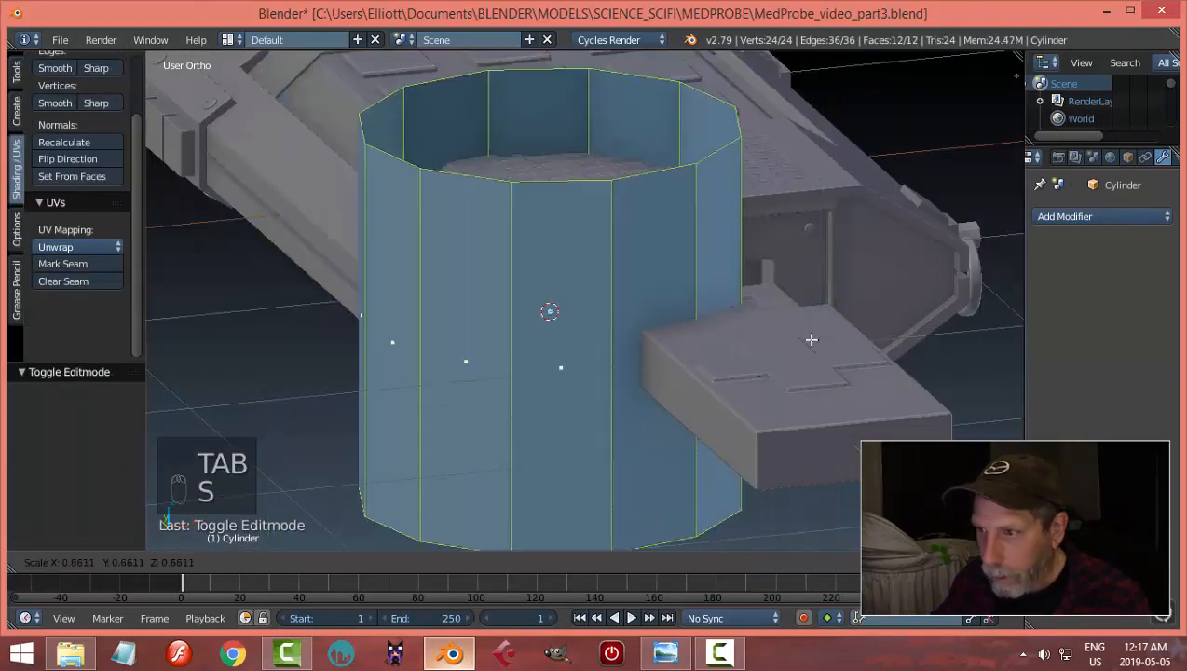
{"action": "left_click", "coordinate": [550, 315]}
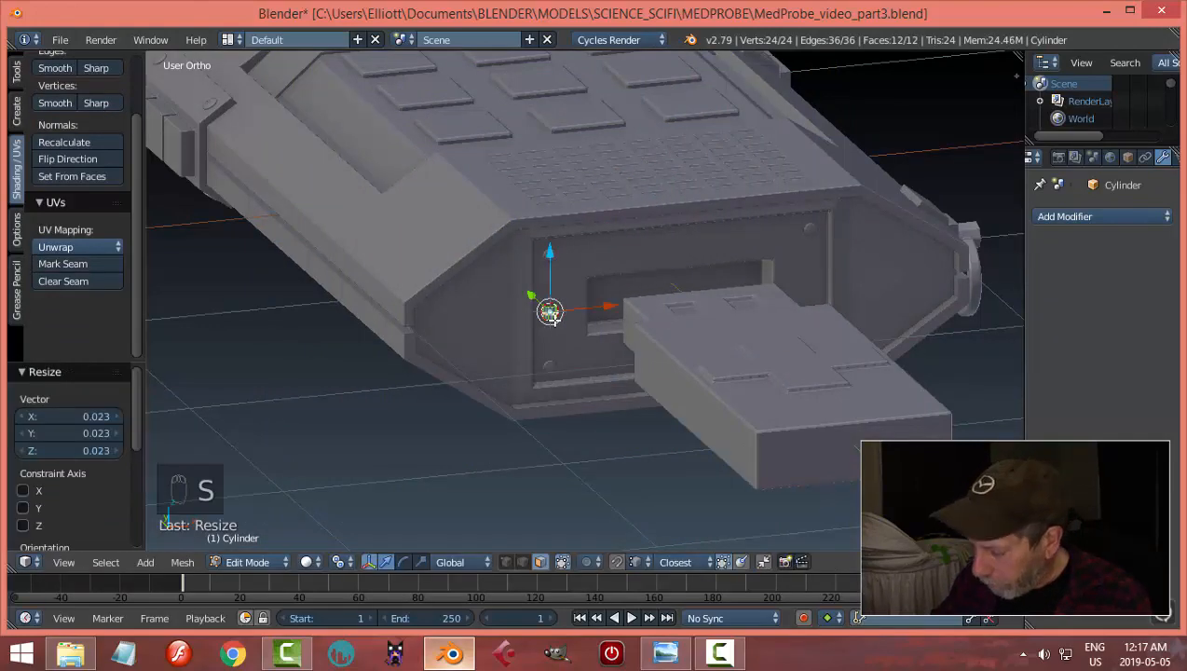
Step: In front view, scale the cylinder to about 0.768 and move it about 0.012 in X and -0.016 in Z onto the reference pin
{"action": "key", "text": "KP_1"}
{"action": "scroll", "coordinate": [554, 319], "scroll_direction": "up", "scroll_amount": 4}
{"action": "scroll", "coordinate": [554, 319], "scroll_direction": "up", "scroll_amount": 3}
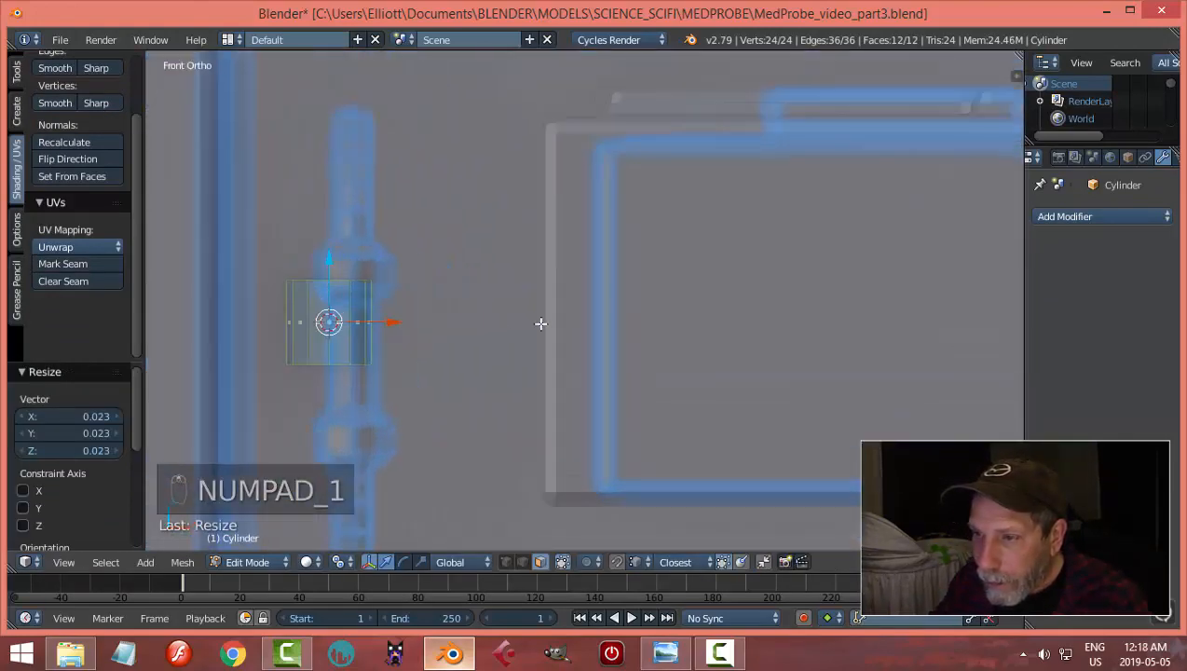
{"action": "key", "text": "s"}
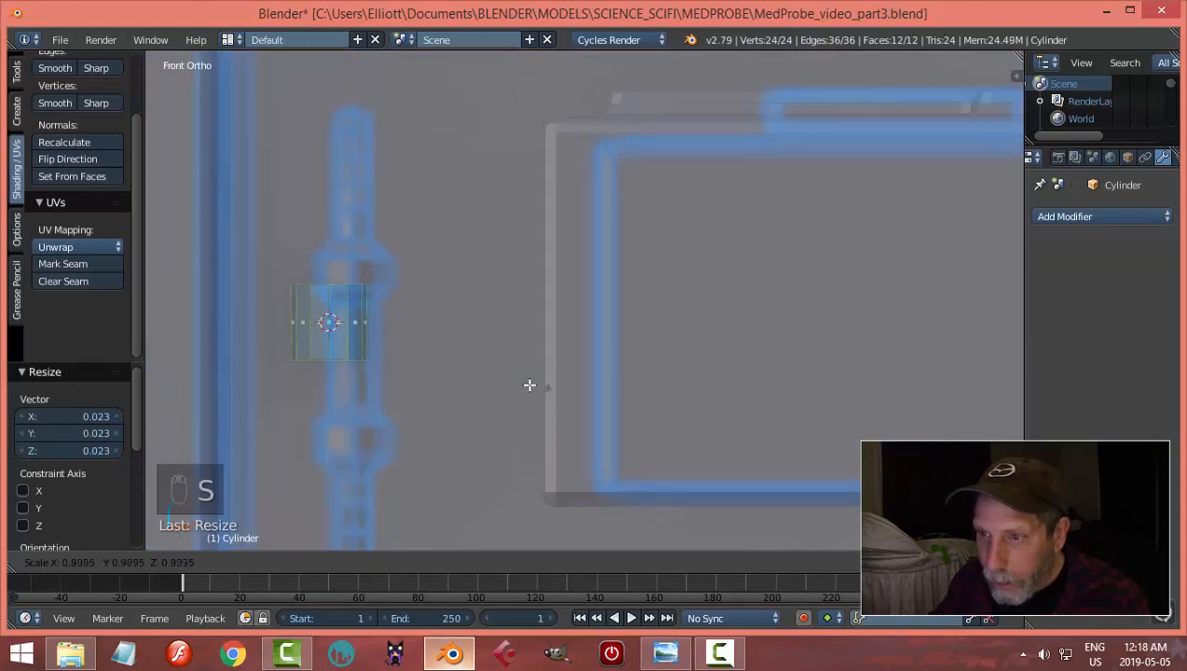
{"action": "left_click", "coordinate": [499, 384]}
{"action": "key", "text": "g"}
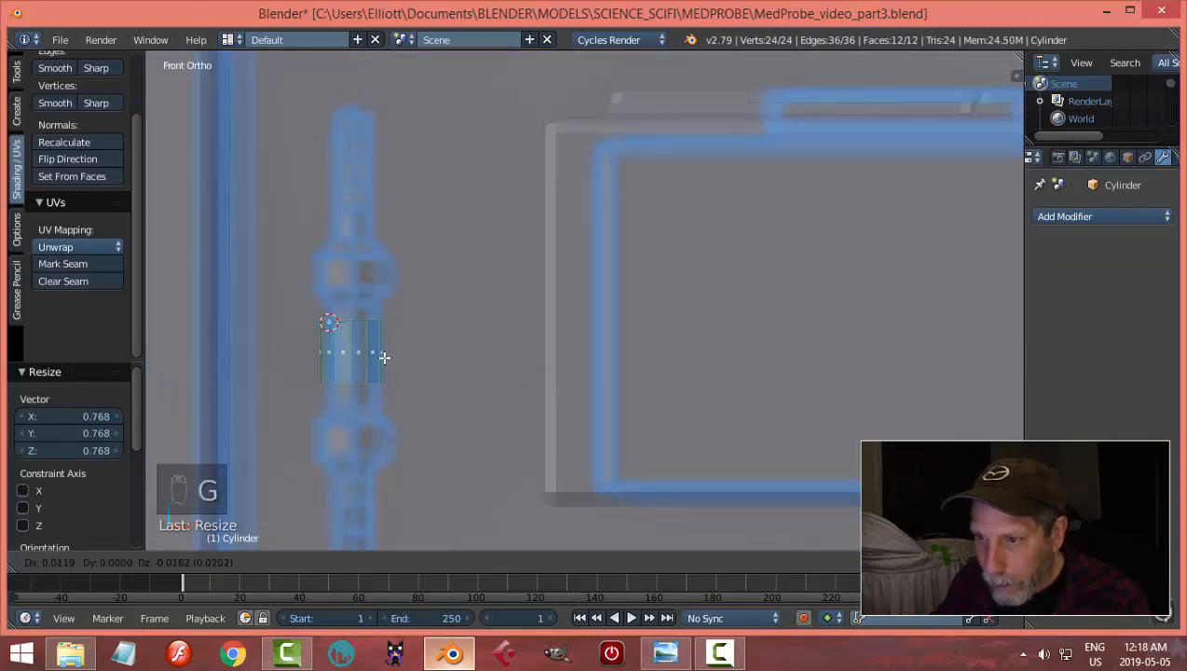
{"action": "left_click", "coordinate": [385, 357]}
{"action": "middle_click_drag", "start_coordinate": [437, 320], "coordinate": [551, 320], "text": "shift"}
Step: Select the cylinder's top edge loop in edge mode and move it up about 0.044 along Z
{"action": "key", "text": "a"}
{"action": "scroll", "coordinate": [553, 321], "scroll_direction": "up", "scroll_amount": 3}
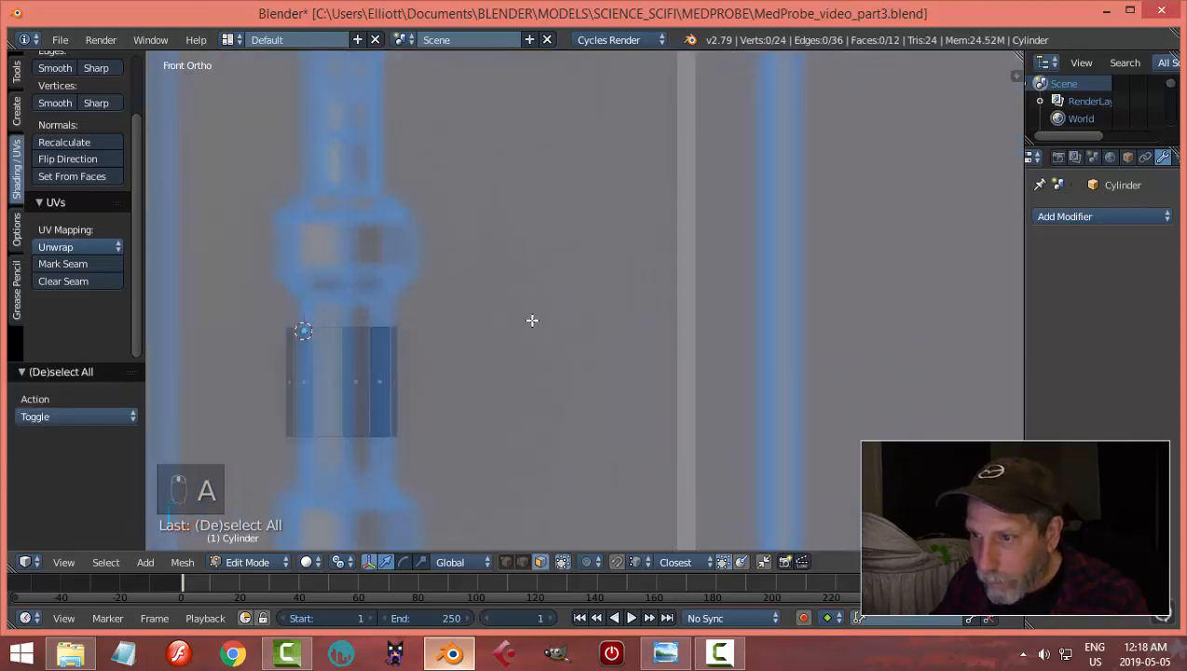
{"action": "key", "text": "ctrl+Tab"}
{"action": "left_click", "coordinate": [486, 305]}
{"action": "right_click", "coordinate": [362, 323], "text": "alt"}
{"action": "scroll", "coordinate": [535, 338], "scroll_direction": "down", "scroll_amount": 3}
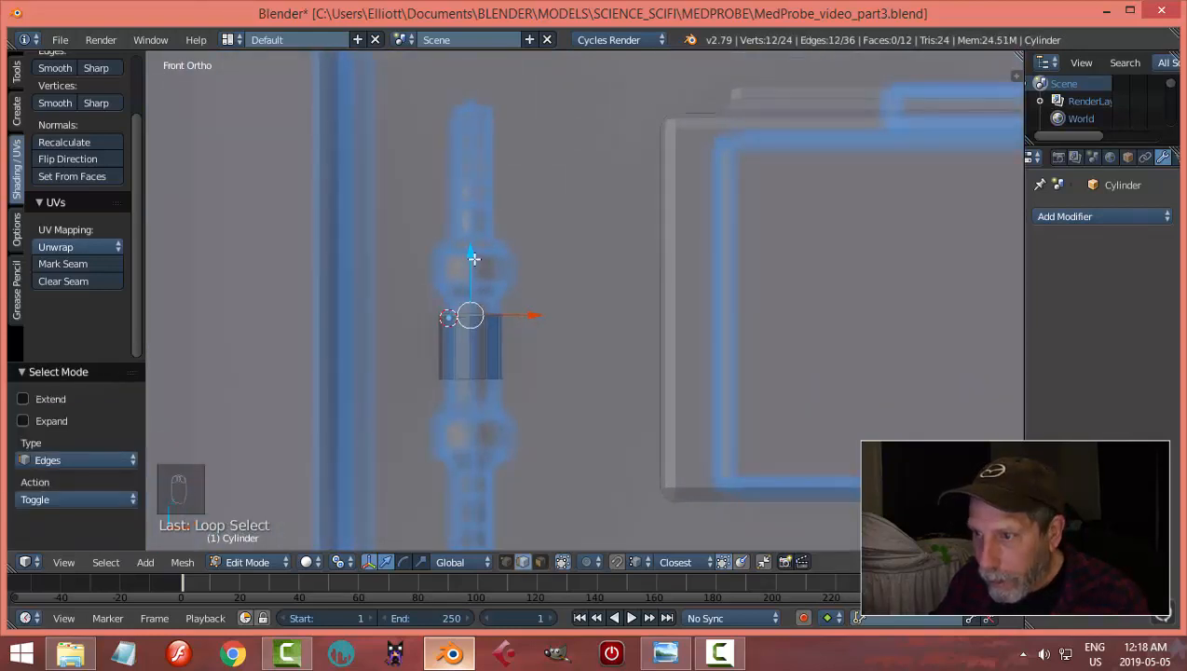
{"action": "left_click_drag", "start_coordinate": [473, 259], "coordinate": [503, 178]}
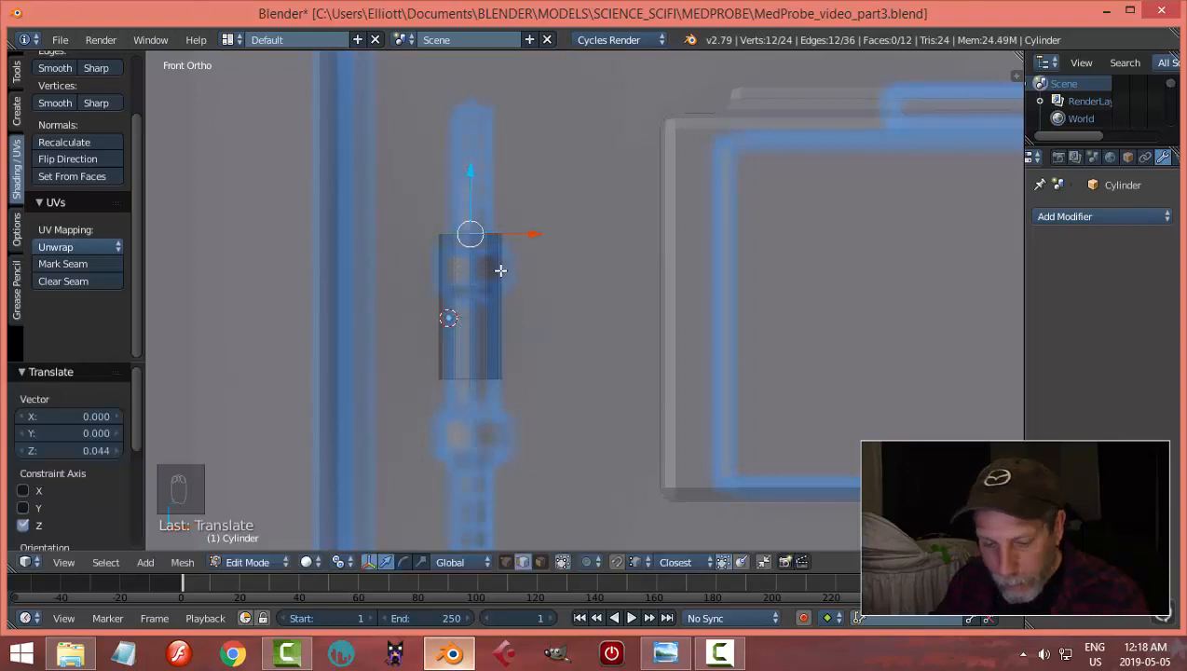
Step: Add a horizontal loop cut in the cylinder's upper part and bevel it by about 0.015 into a band
{"action": "key", "text": "ctrl+r"}
{"action": "left_click", "coordinate": [498, 239]}
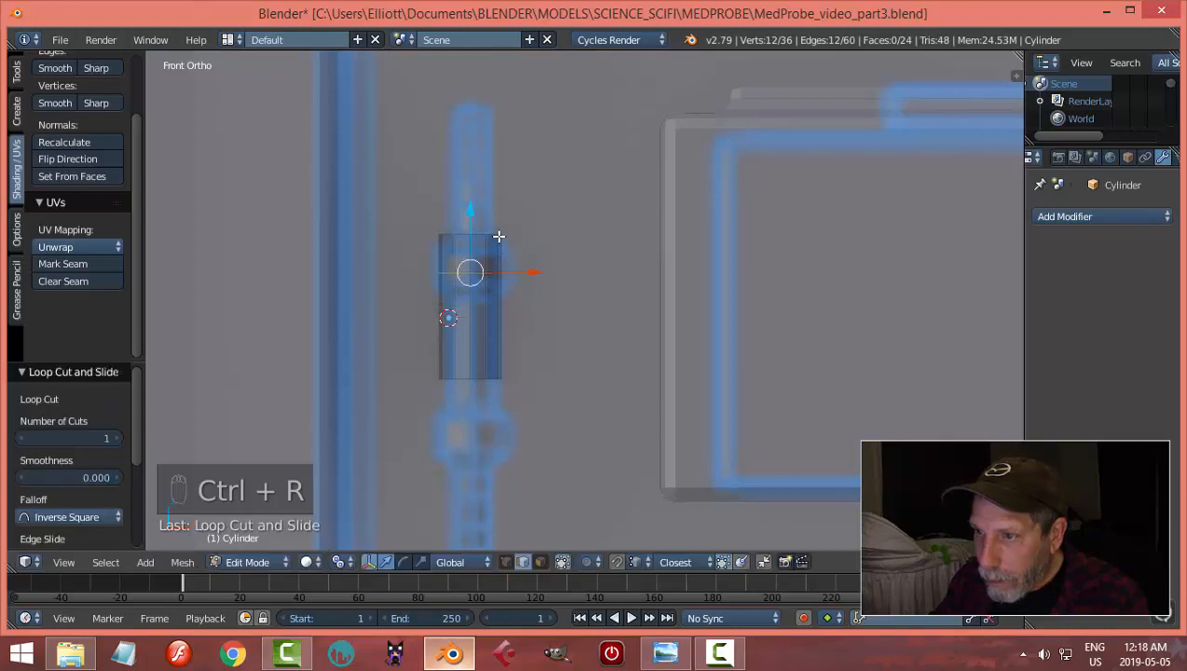
{"action": "key", "text": "ctrl+b"}
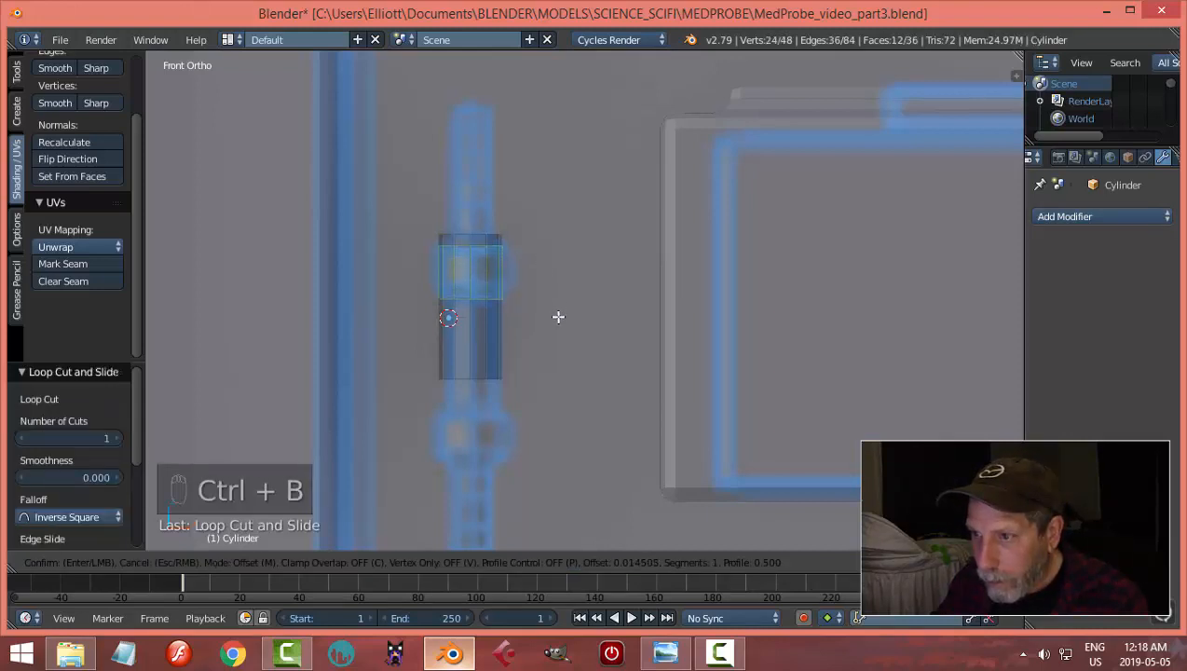
{"action": "left_click", "coordinate": [559, 304]}
{"action": "scroll", "coordinate": [569, 303], "scroll_direction": "up", "scroll_amount": 3}
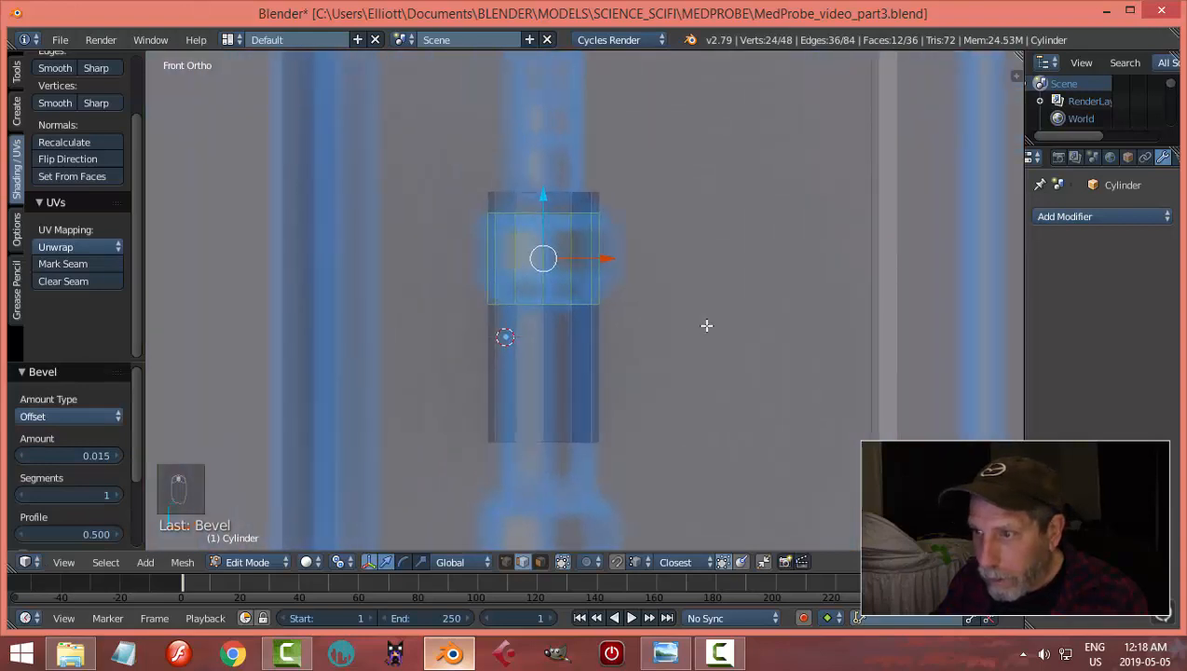
Step: Extrude the band in place, change the pivot point, and fatten the band outward about 0.01 to form a collar
{"action": "key", "text": "e"}
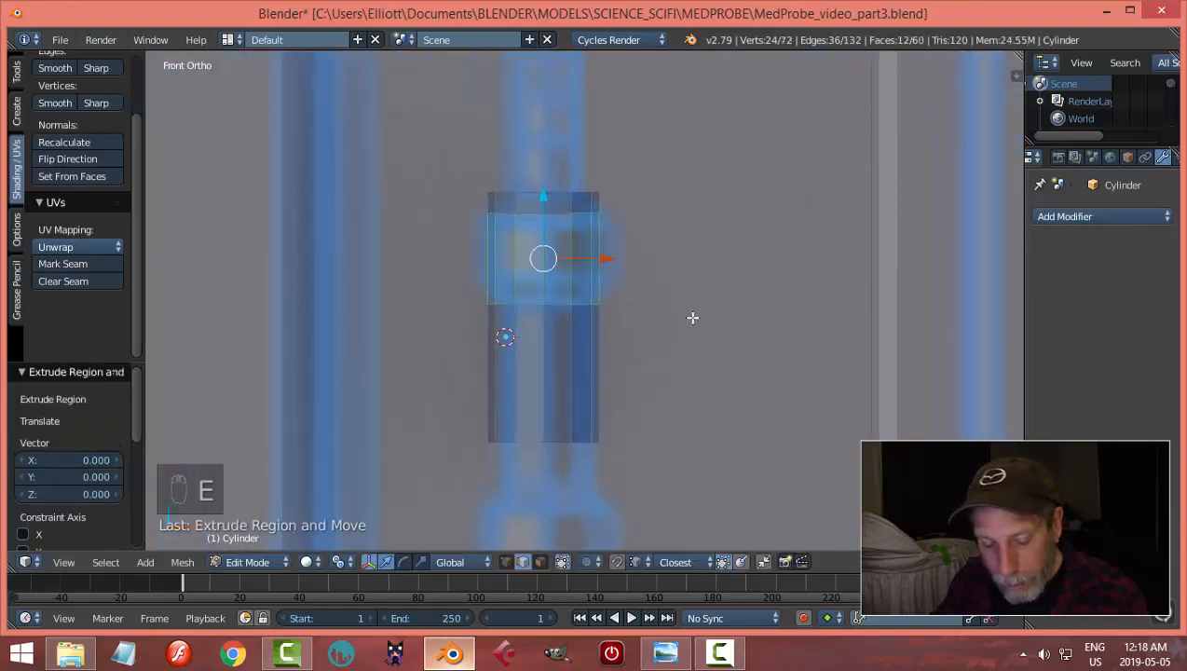
{"action": "key", "text": "alt+s"}
{"action": "left_click", "coordinate": [702, 320]}
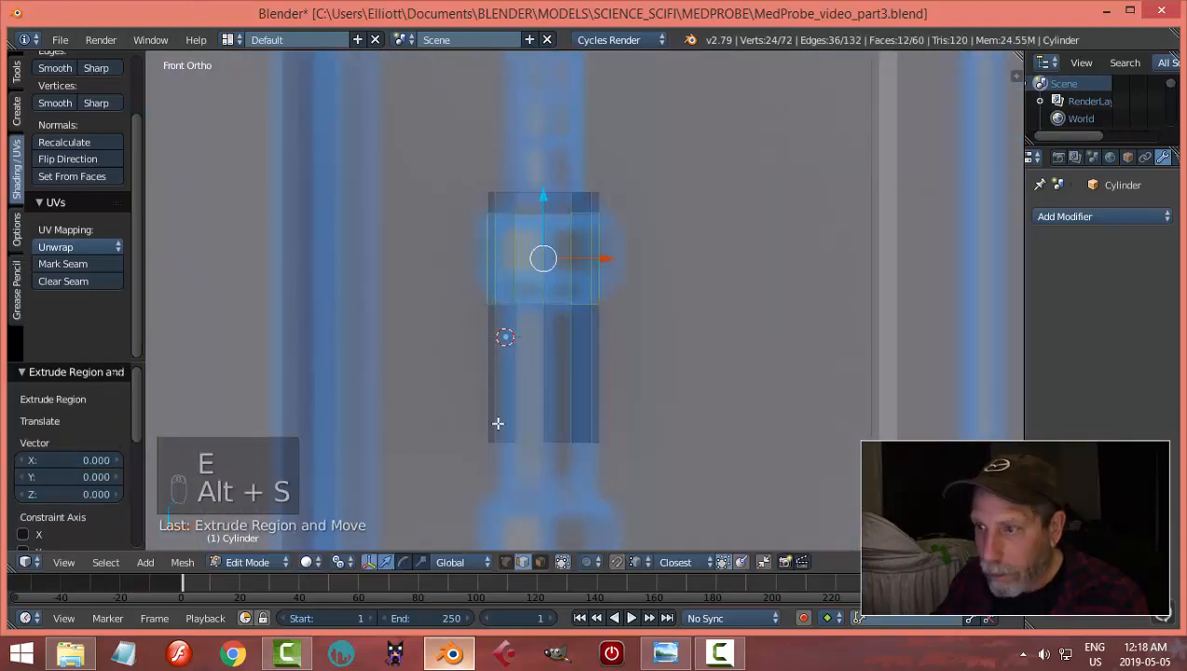
{"action": "left_click", "coordinate": [342, 562]}
{"action": "left_click", "coordinate": [387, 484]}
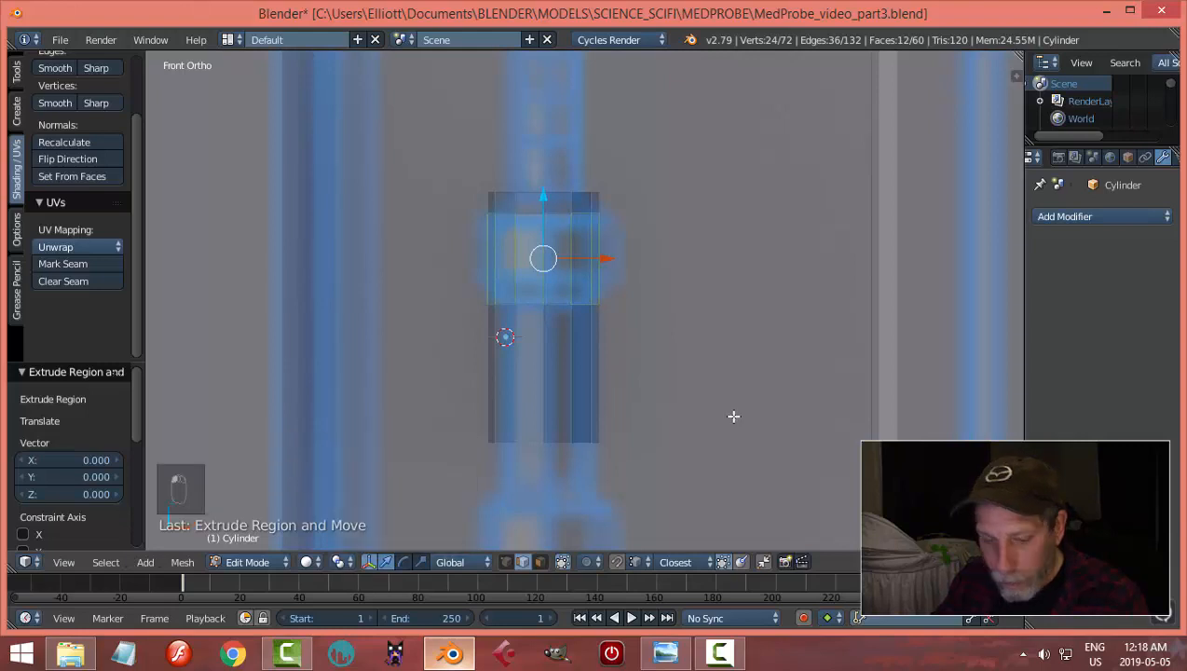
{"action": "key", "text": "alt+s"}
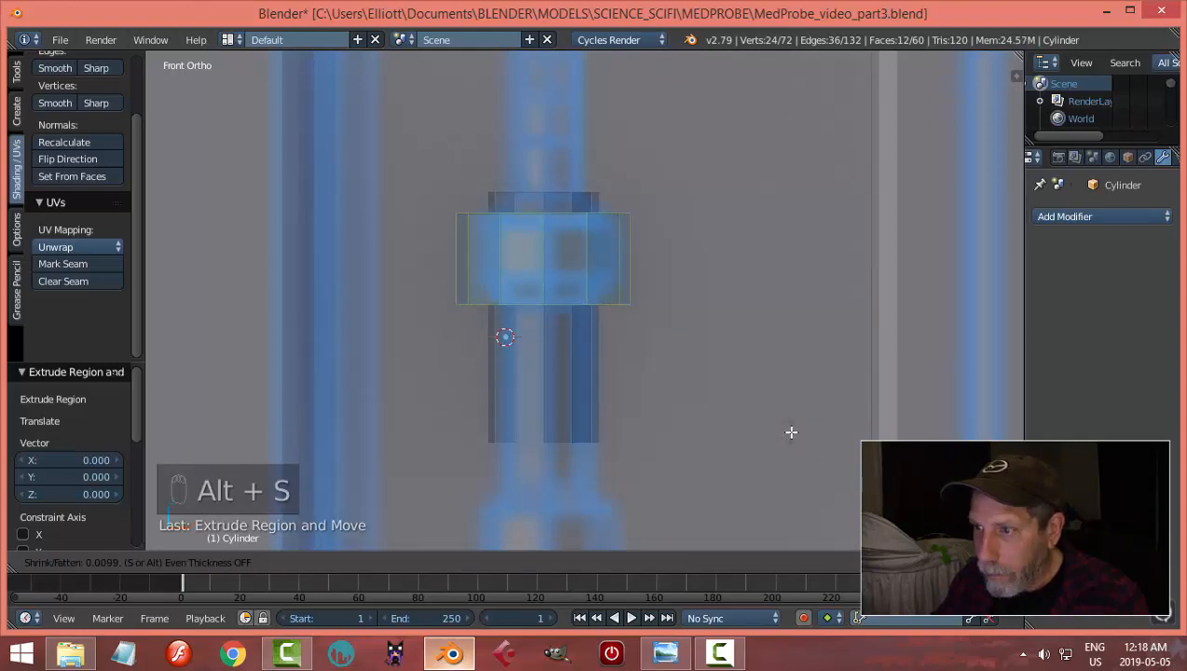
{"action": "left_click", "coordinate": [765, 425]}
{"action": "key", "text": "a"}
Step: Select the open top edge loop above the collar and raise it about 0.020 along Z
{"action": "middle_click_drag", "start_coordinate": [755, 421], "coordinate": [750, 373]}
{"action": "key", "text": "ctrl+Tab"}
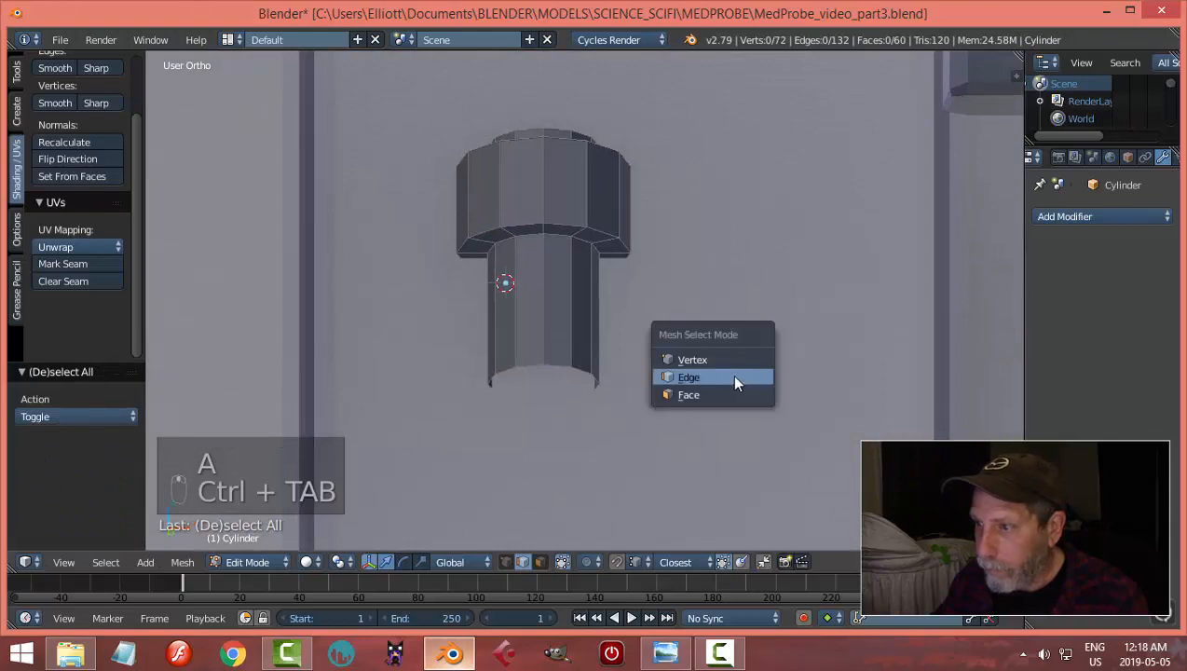
{"action": "left_click", "coordinate": [700, 370]}
{"action": "left_click", "coordinate": [549, 240], "text": "alt"}
{"action": "middle_click_drag", "start_coordinate": [543, 260], "coordinate": [552, 312]}
{"action": "left_click", "coordinate": [549, 306], "text": "alt"}
{"action": "key", "text": "a"}
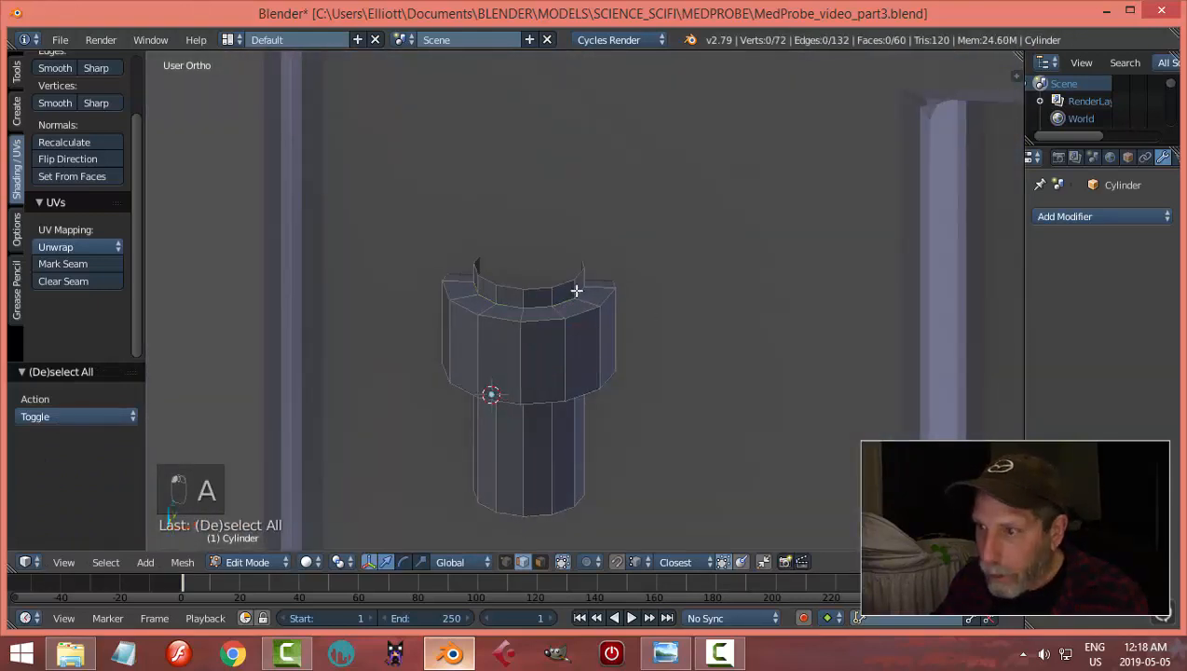
{"action": "left_click", "coordinate": [541, 285], "text": "alt"}
{"action": "left_click_drag", "start_coordinate": [531, 212], "coordinate": [532, 168]}
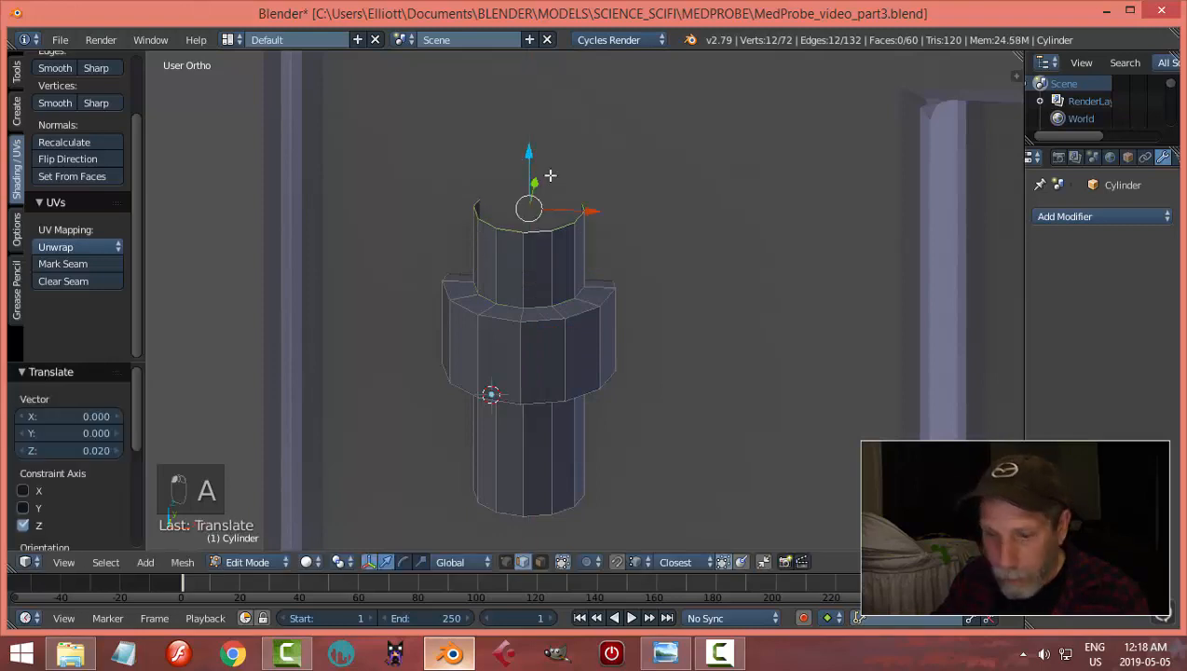
Step: Select the inner edge loops above and below the collar and scale them along Z by about 1.477 to slope its shoulders
{"action": "key", "text": "a"}
{"action": "left_click", "coordinate": [533, 303], "text": "alt"}
{"action": "middle_click_drag", "start_coordinate": [623, 310], "coordinate": [625, 246]}
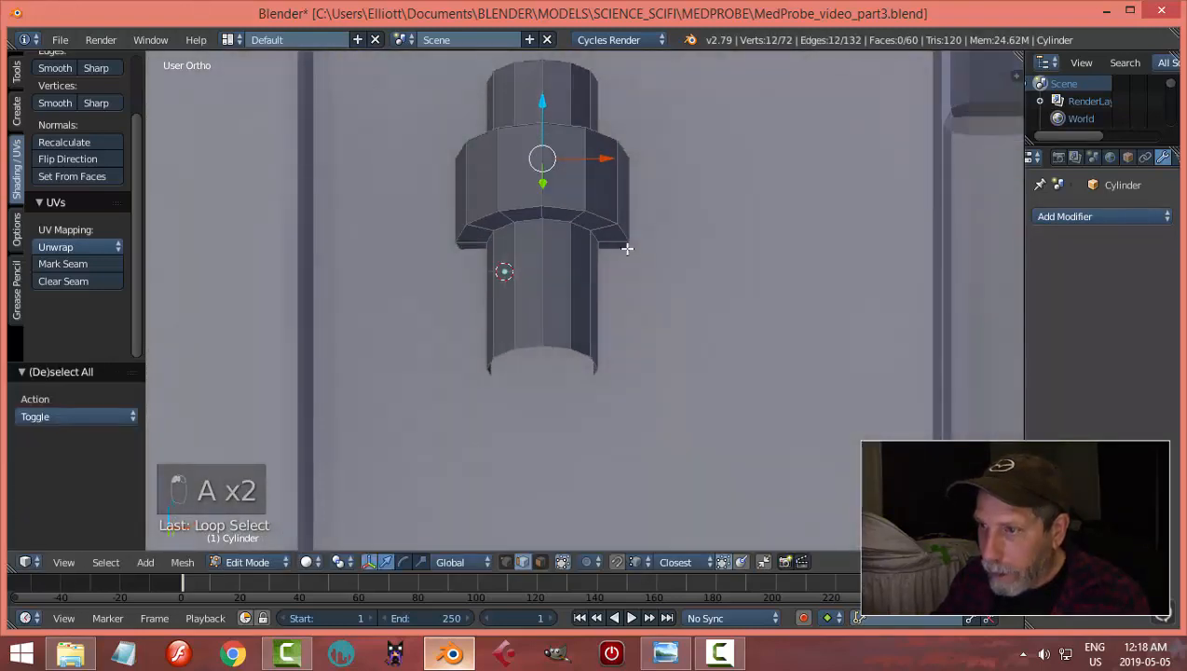
{"action": "key", "text": "KP_1"}
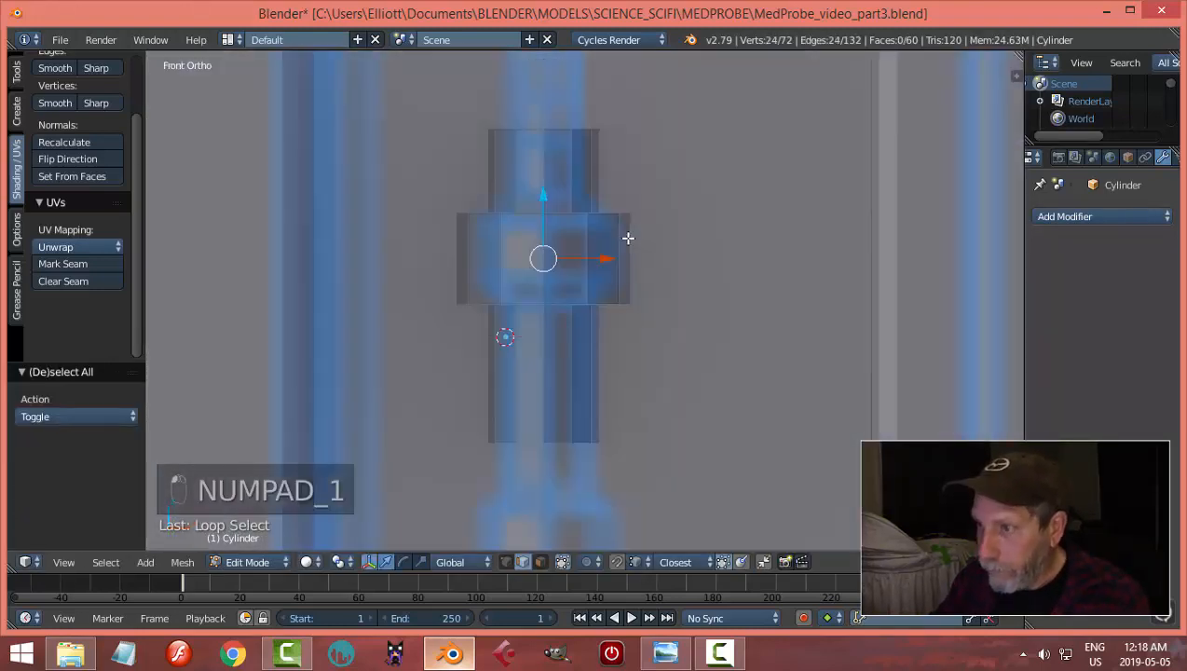
{"action": "key", "text": "s"}
{"action": "key", "text": "z"}
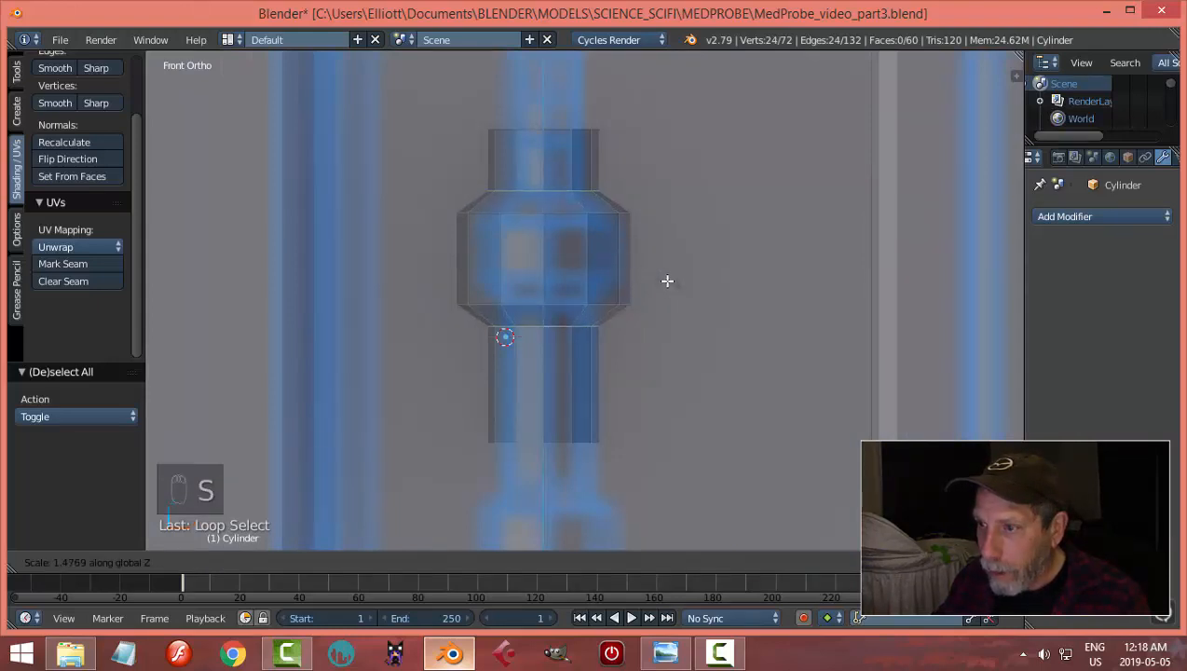
{"action": "left_click", "coordinate": [667, 279]}
{"action": "key", "text": "a"}
Step: Select the whole cylinder mesh and move it along Y relative to the end plate's surface
{"action": "middle_click_drag", "start_coordinate": [693, 273], "coordinate": [595, 272]}
{"action": "key", "text": "a"}
{"action": "scroll", "coordinate": [611, 319], "scroll_direction": "down", "scroll_amount": 4}
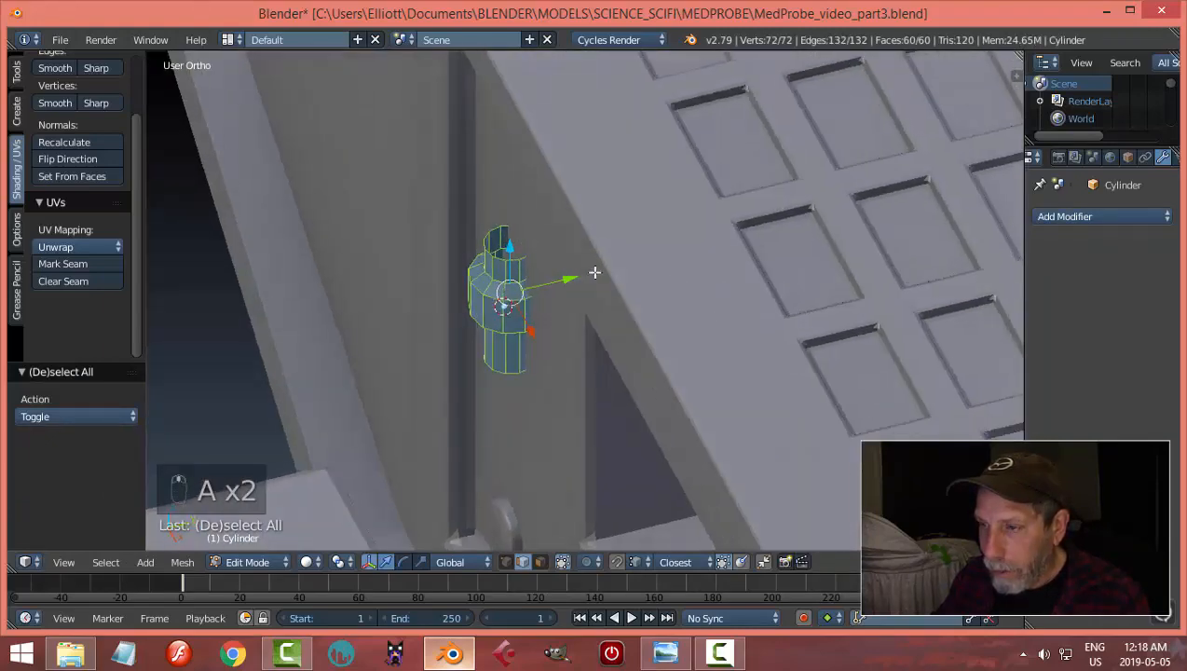
{"action": "left_click_drag", "start_coordinate": [574, 279], "coordinate": [504, 317]}
{"action": "middle_click_drag", "start_coordinate": [503, 320], "coordinate": [657, 308]}
{"action": "key", "text": "a"}
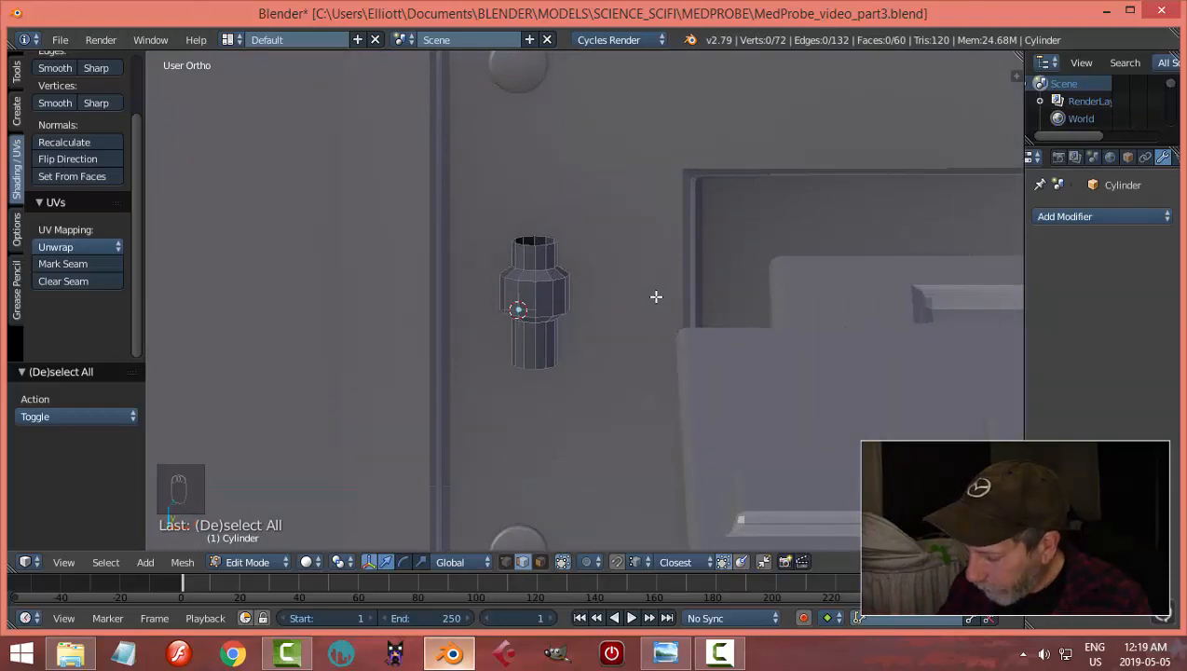
Step: In front view, move the bottom edge loop up along Z to shorten the stem below the collar
{"action": "key", "text": "KP_1"}
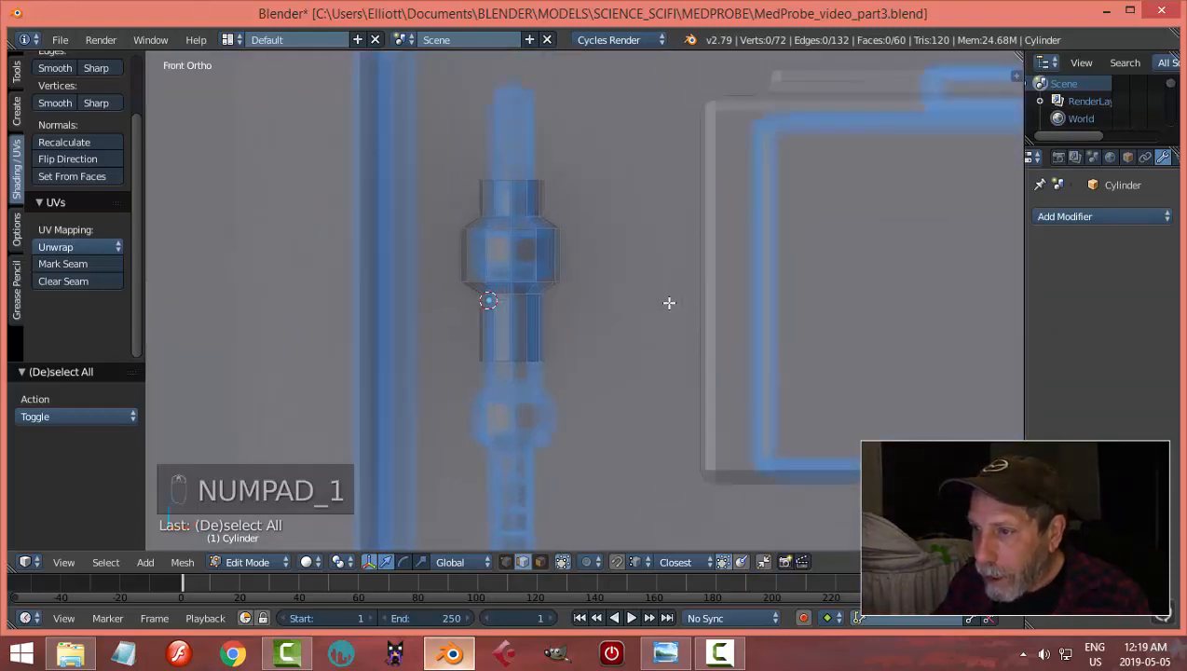
{"action": "key", "text": "a"}
{"action": "key", "text": "a"}
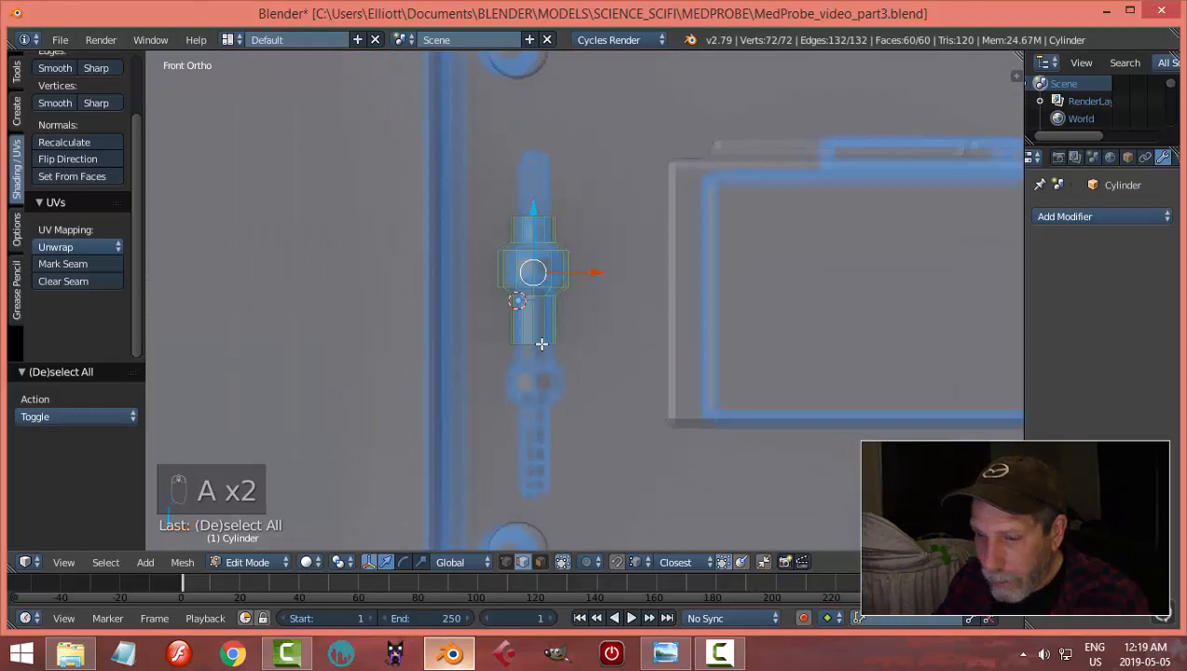
{"action": "key", "text": "a"}
{"action": "right_click", "coordinate": [539, 340], "text": "alt"}
{"action": "key", "text": "g"}
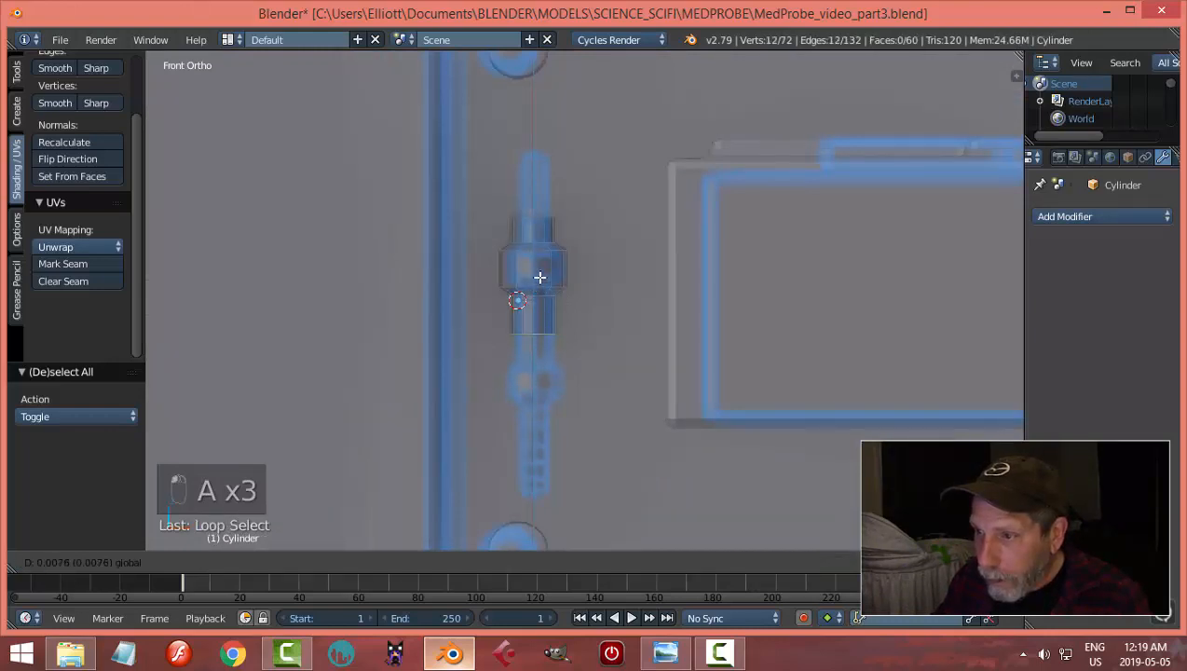
{"action": "left_click", "coordinate": [596, 286]}
{"action": "key", "text": "a"}
{"action": "middle_click_drag", "start_coordinate": [586, 279], "coordinate": [701, 326]}
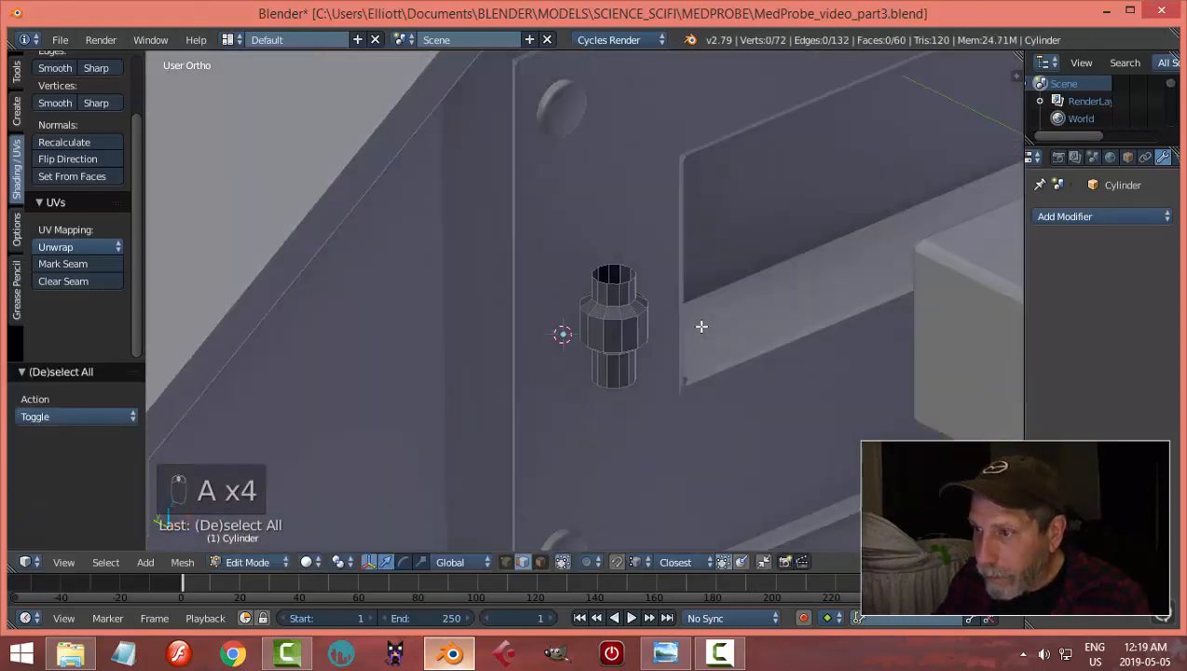
Step: Select the open top edge loop of the pin and snap the 3D cursor to it
{"action": "right_click", "coordinate": [639, 282], "text": "alt"}
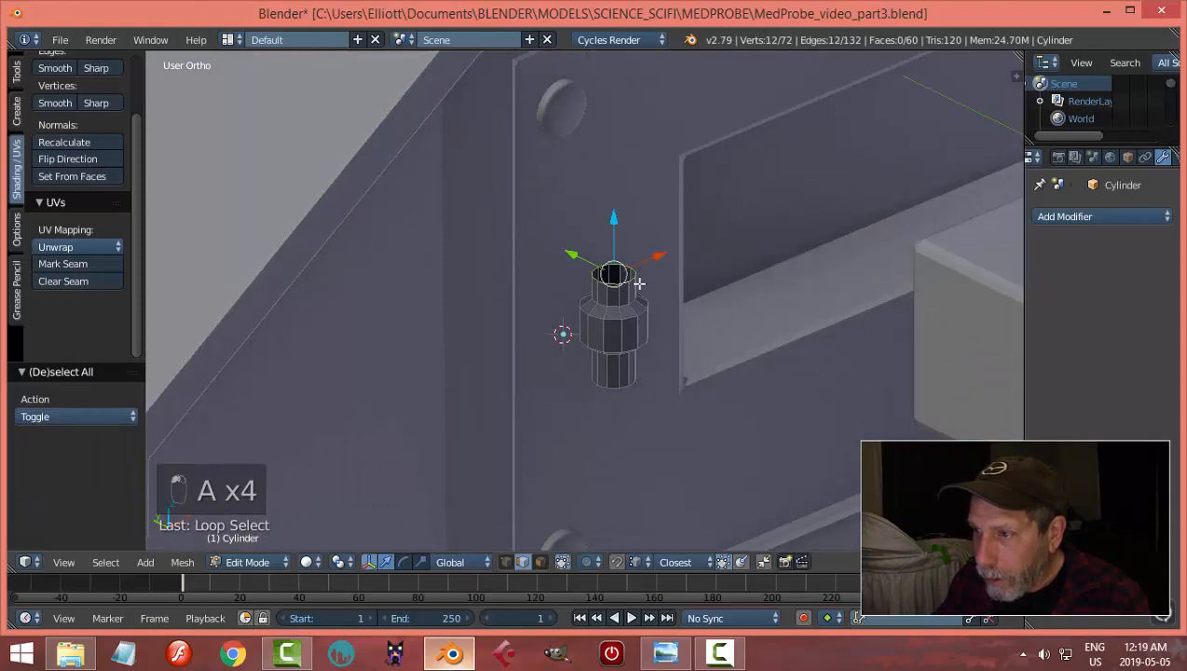
{"action": "key", "text": "shift+s"}
{"action": "left_click", "coordinate": [710, 309]}
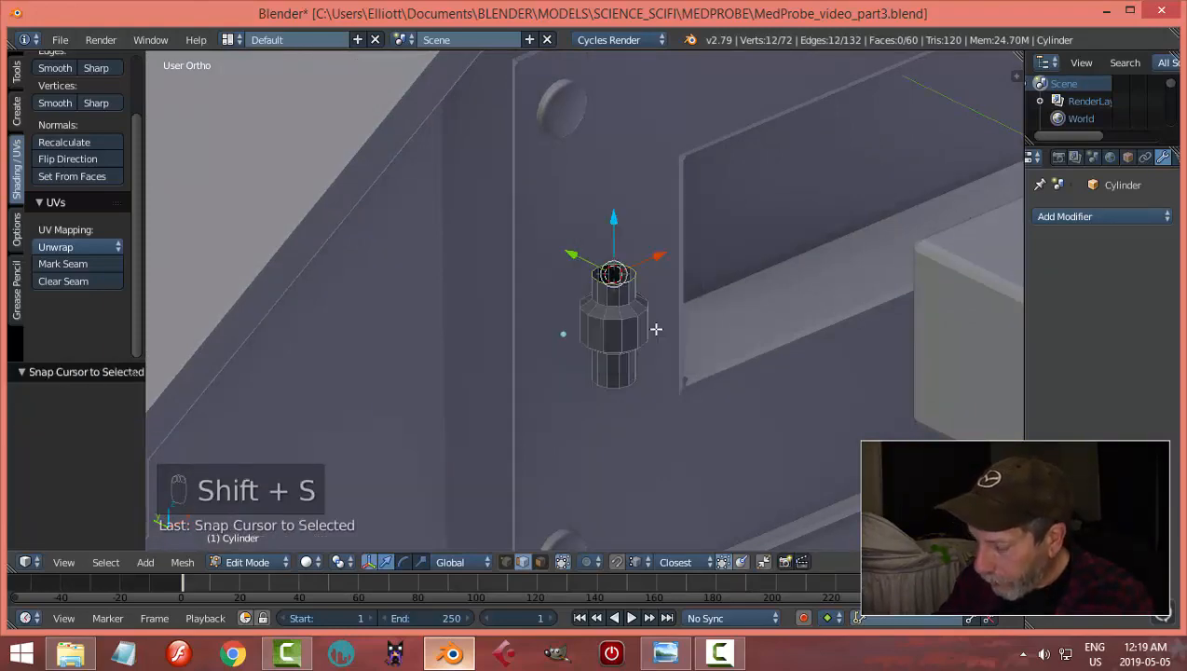
Step: Examine the pin against the end plate and reference image in wireframe, from the top and front views
{"action": "key", "text": "KP_7"}
{"action": "key", "text": "z"}
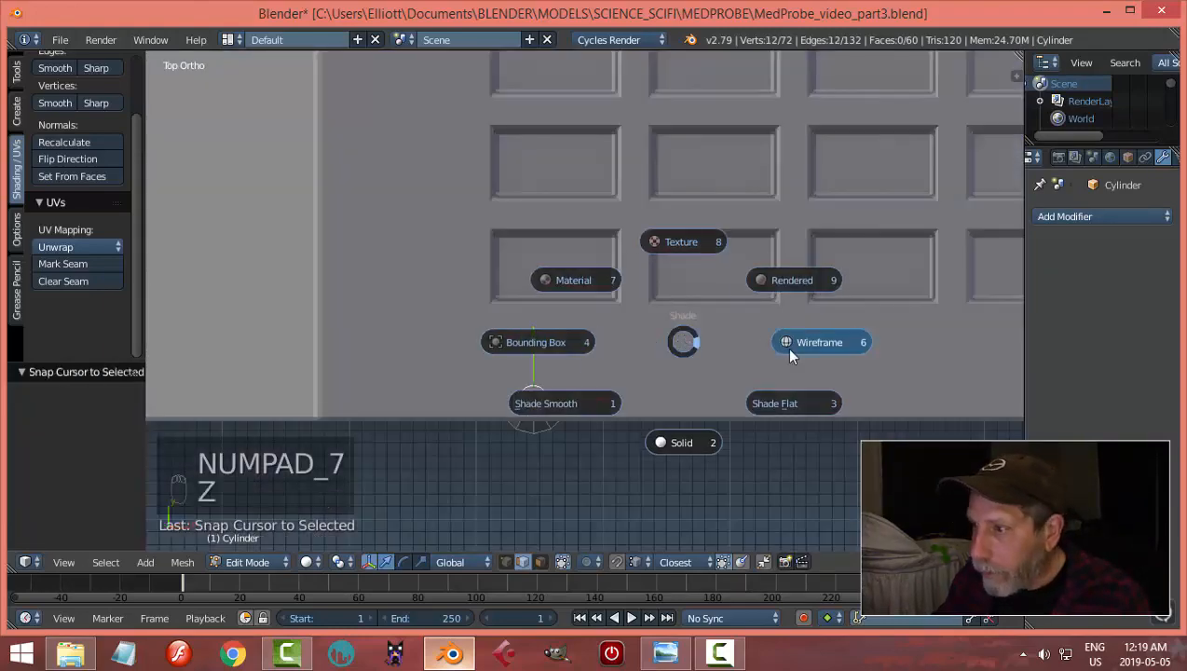
{"action": "left_click", "coordinate": [686, 342]}
{"action": "scroll", "coordinate": [606, 377], "scroll_direction": "up", "scroll_amount": 2}
{"action": "middle_click_drag", "start_coordinate": [600, 377], "coordinate": [656, 321], "text": "shift"}
{"action": "scroll", "coordinate": [657, 320], "scroll_direction": "up", "scroll_amount": 1}
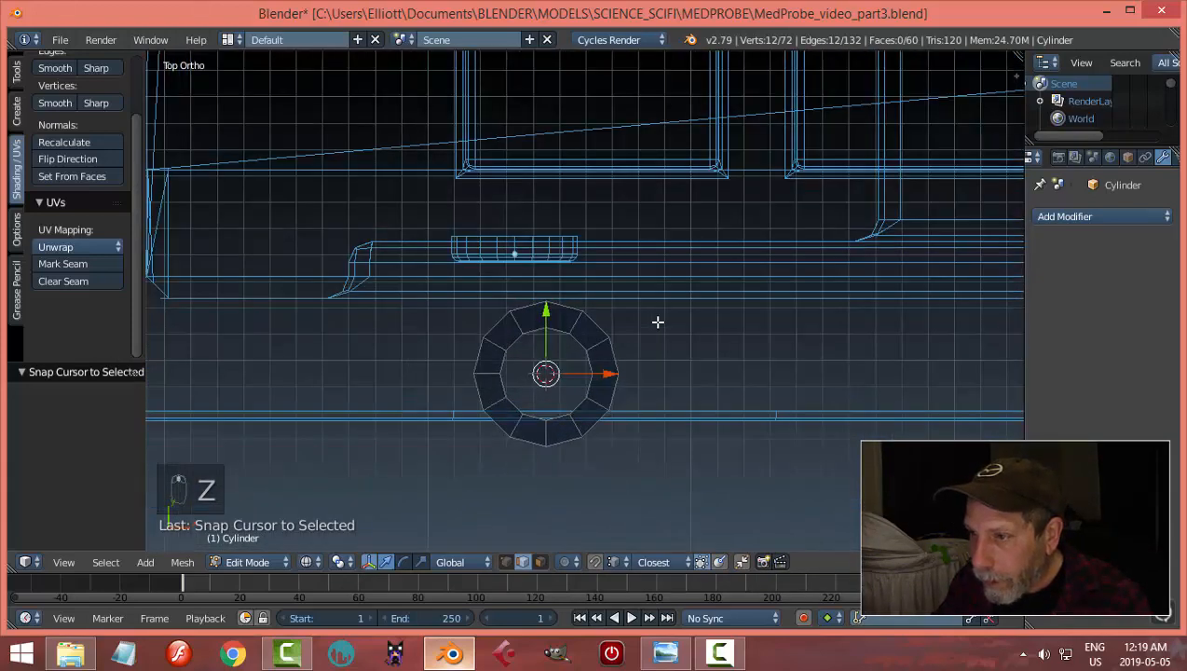
{"action": "scroll", "coordinate": [657, 323], "scroll_direction": "down", "scroll_amount": 1}
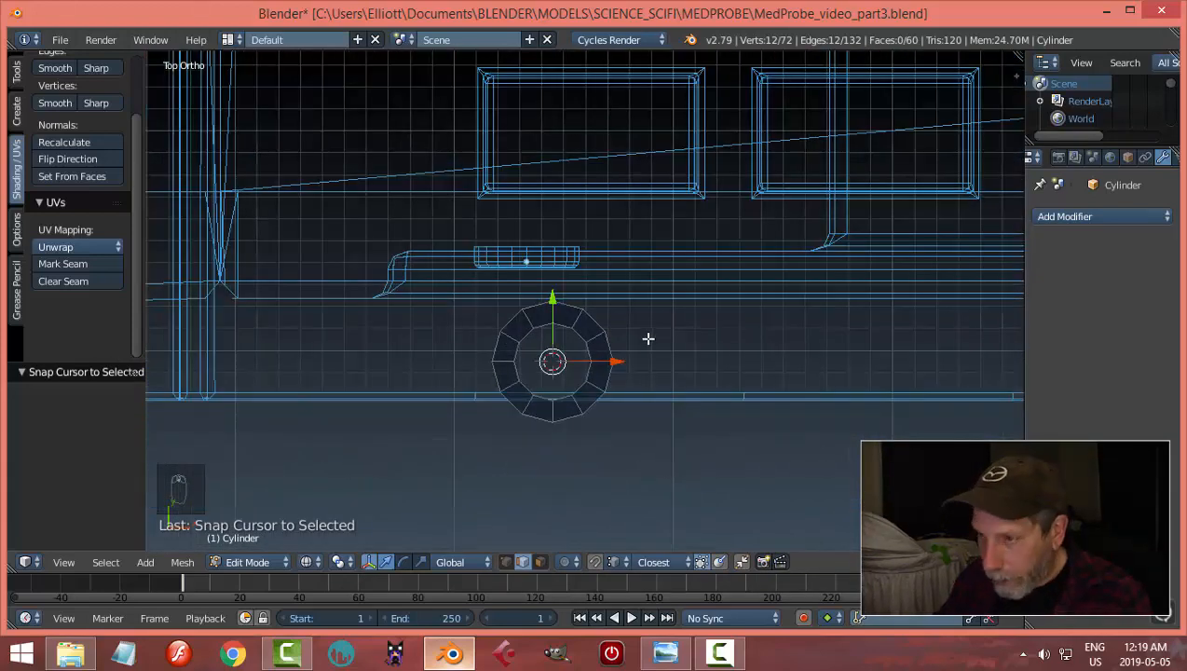
{"action": "key", "text": "KP_1"}
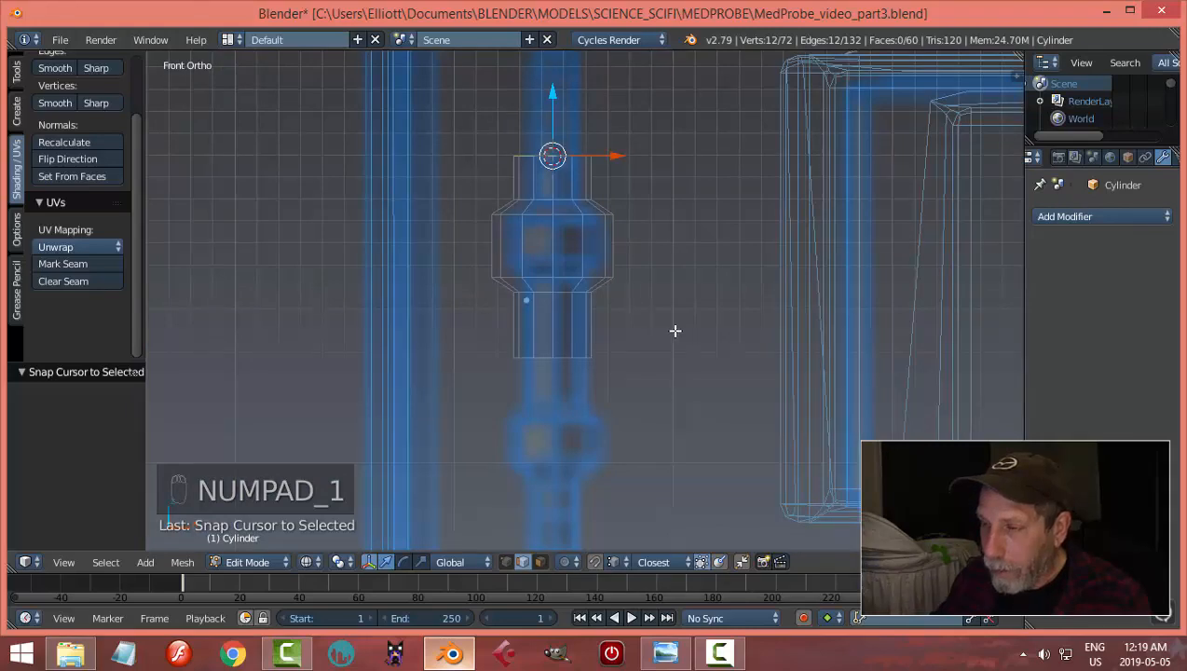
{"action": "scroll", "coordinate": [684, 336], "scroll_direction": "down", "scroll_amount": 4}
{"action": "middle_click_drag", "start_coordinate": [685, 333], "coordinate": [647, 381], "text": "shift"}
{"action": "scroll", "coordinate": [662, 384], "scroll_direction": "down", "scroll_amount": 1}
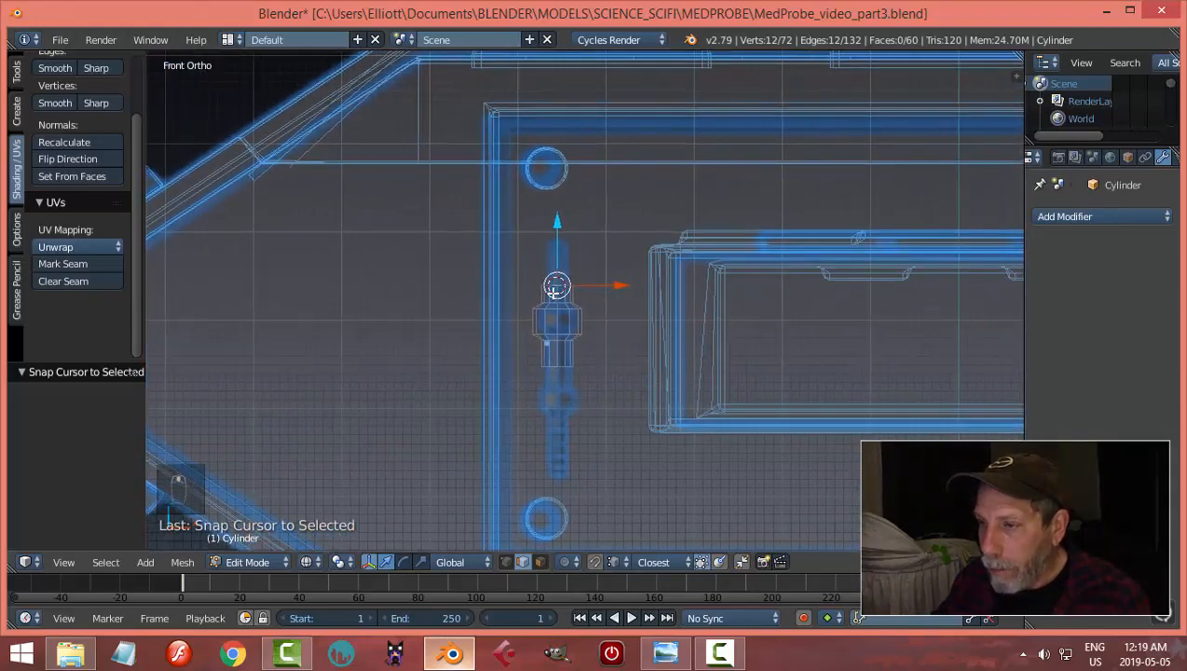
{"action": "scroll", "coordinate": [596, 326], "scroll_direction": "down", "scroll_amount": 1}
{"action": "middle_click_drag", "start_coordinate": [573, 310], "coordinate": [562, 323], "text": "shift"}
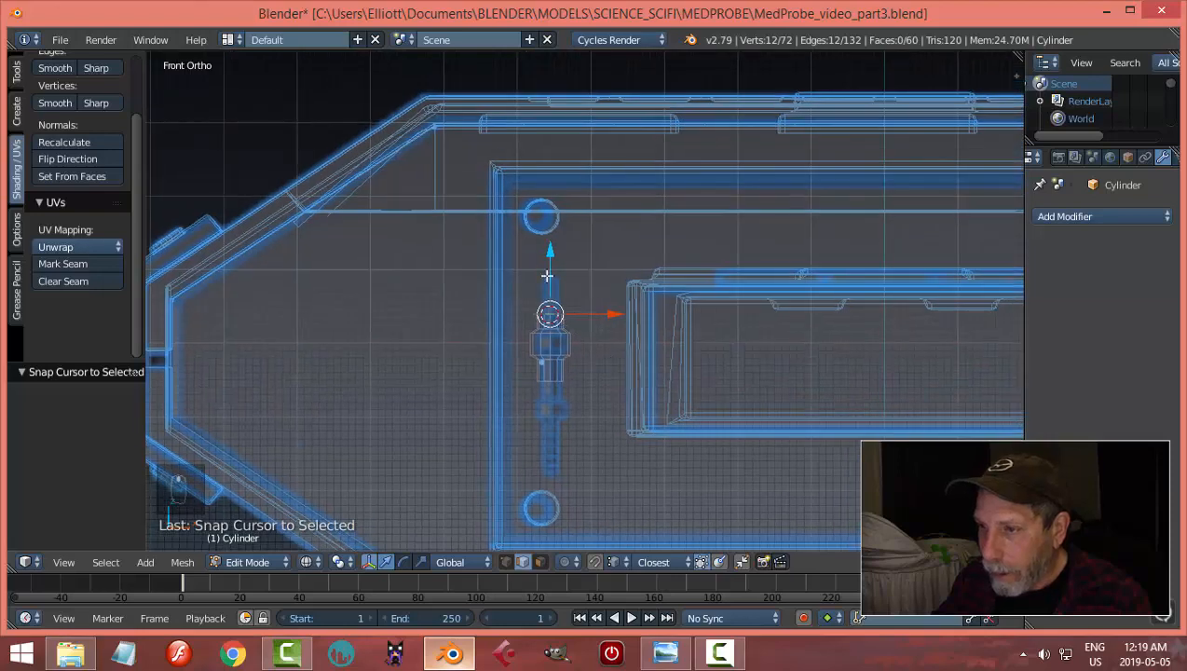
{"action": "middle_click_drag", "start_coordinate": [711, 313], "coordinate": [663, 330], "text": "shift"}
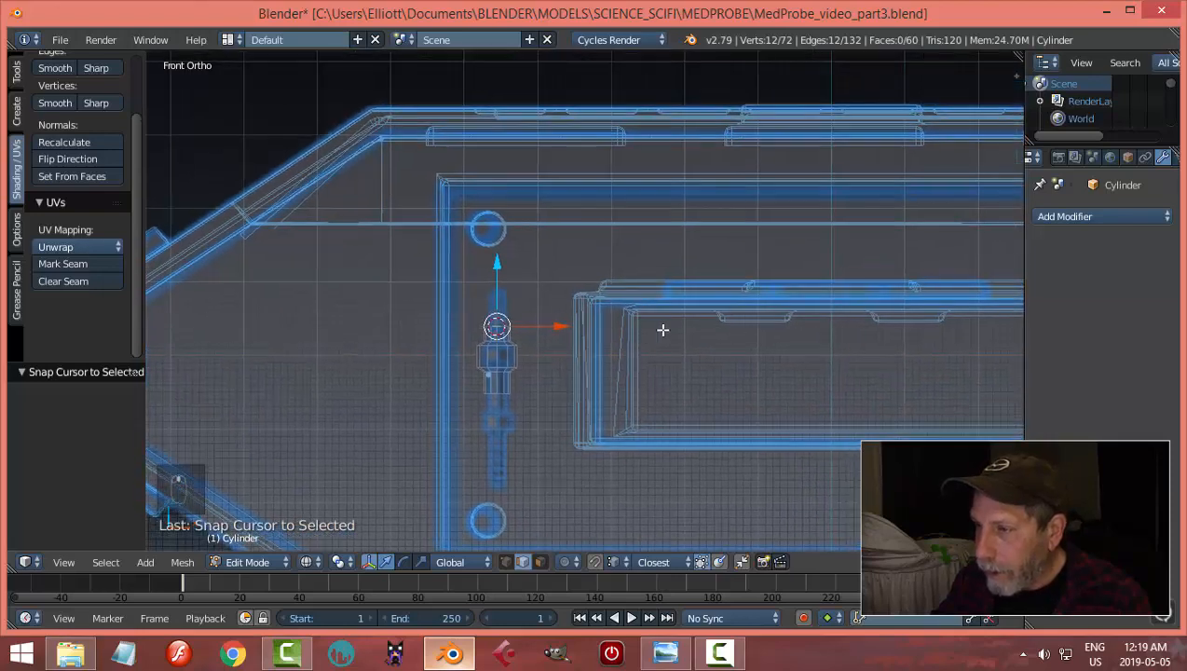
Step: Set the 3D cursor's X location to -0.56510, beyond the outer edge of the end plate
{"action": "key", "text": "n"}
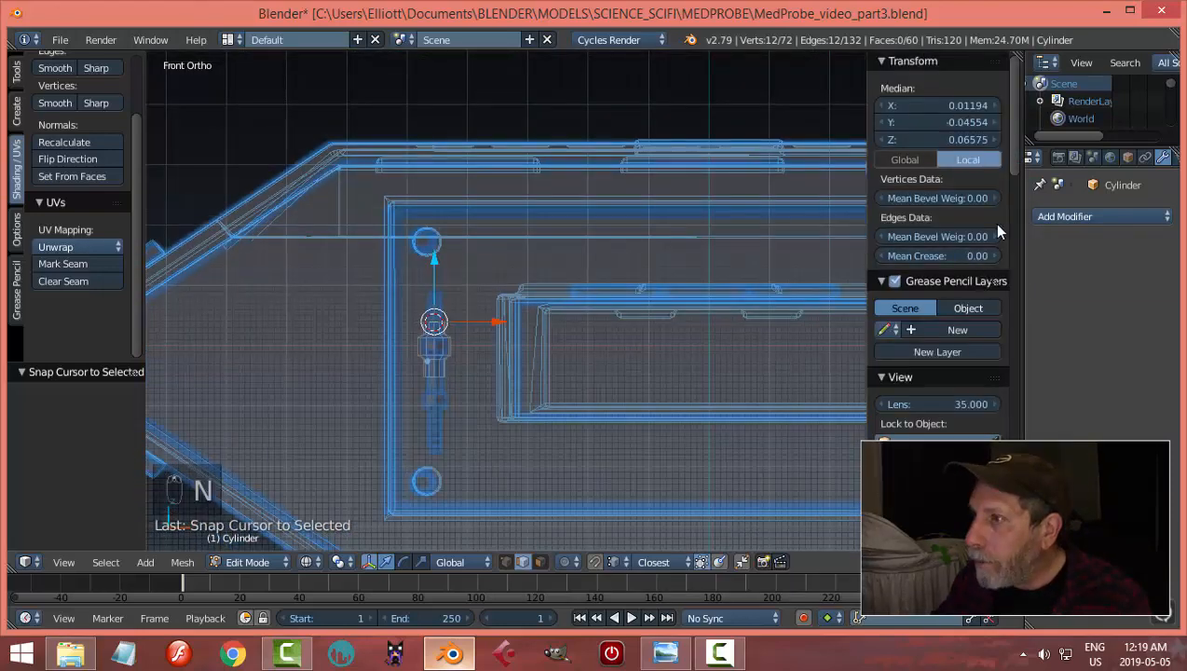
{"action": "scroll", "coordinate": [997, 231], "scroll_direction": "down", "scroll_amount": 10}
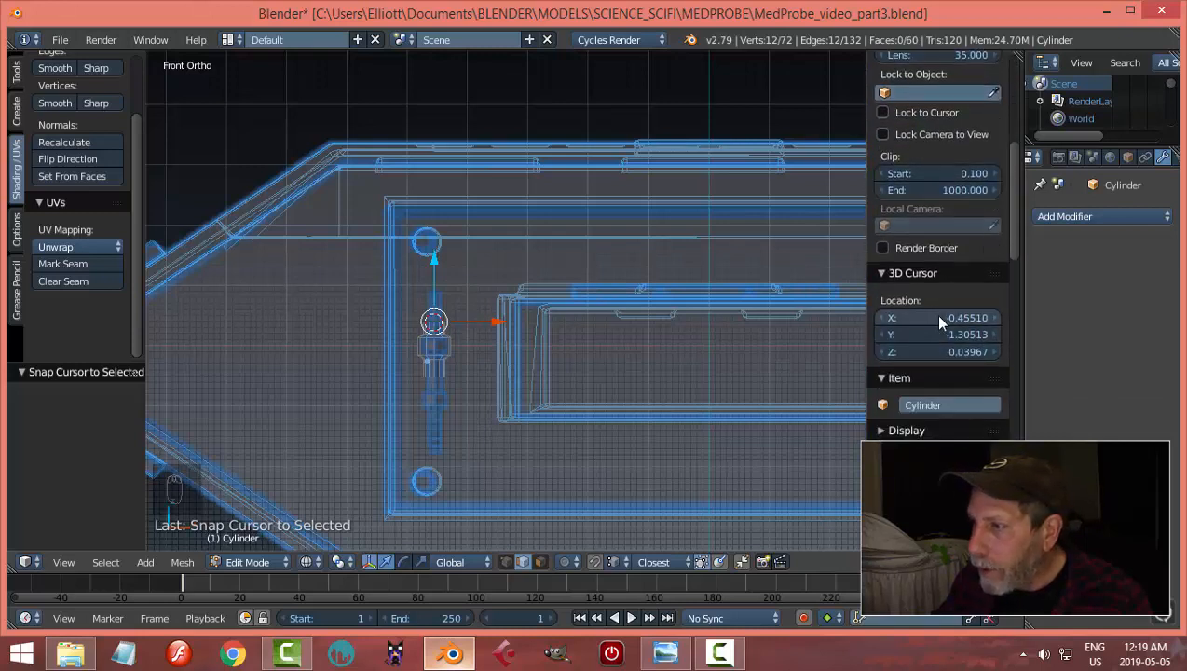
{"action": "left_click_drag", "start_coordinate": [933, 318], "coordinate": [923, 317]}
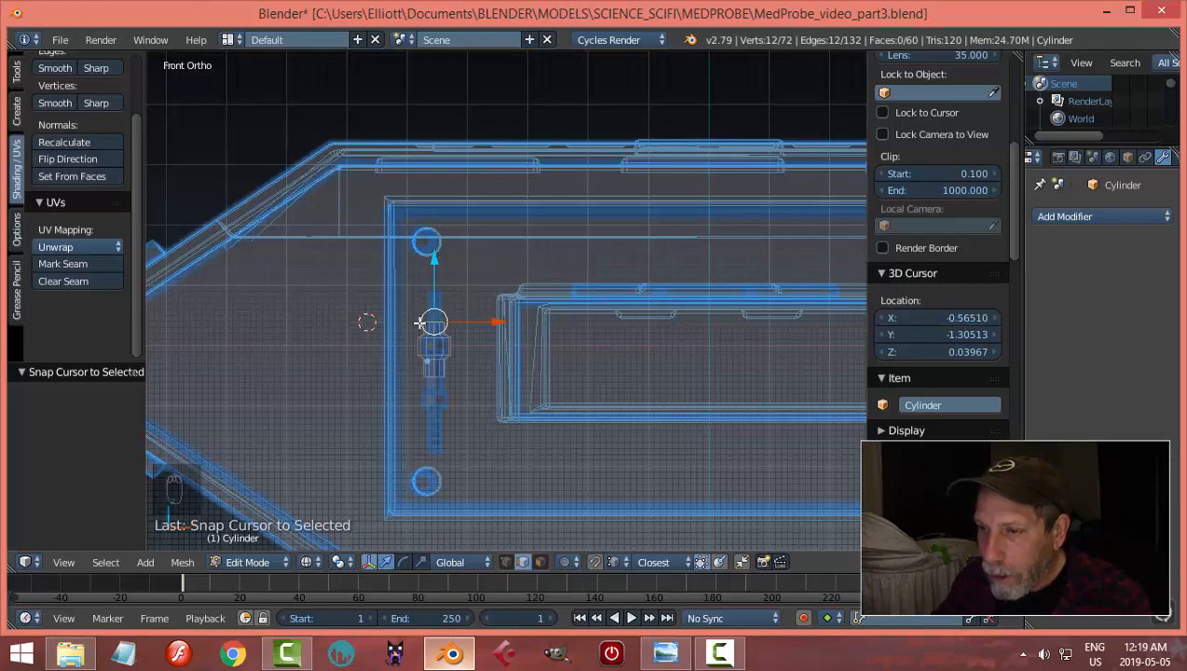
{"action": "scroll", "coordinate": [498, 365], "scroll_direction": "up", "scroll_amount": 6}
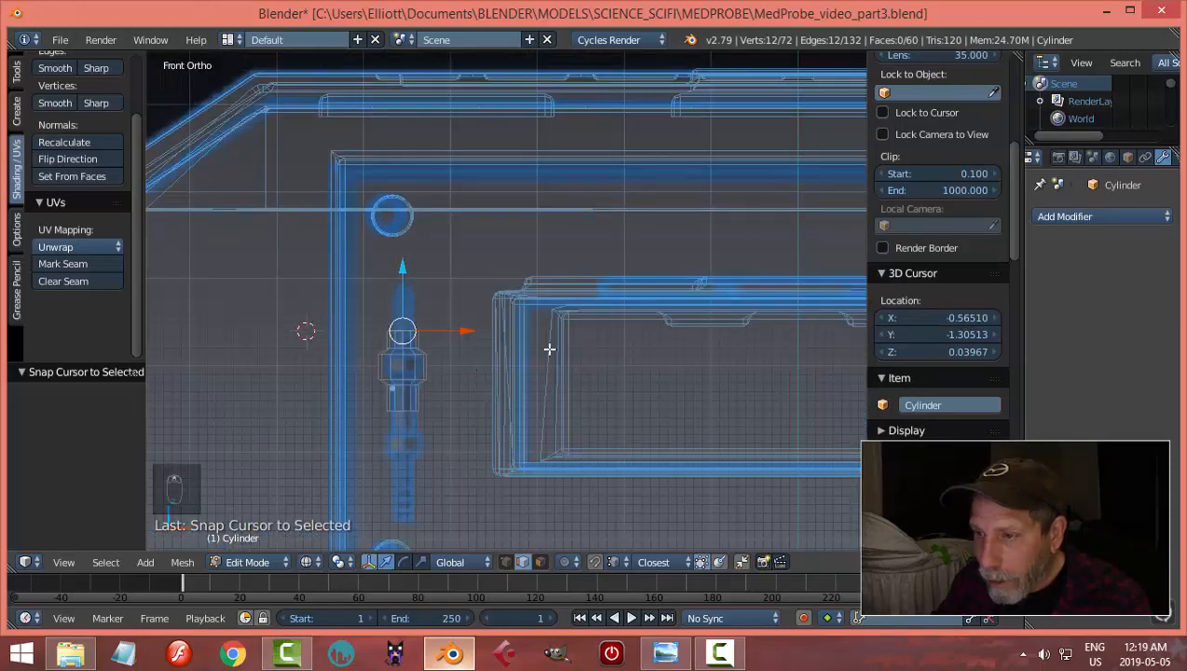
{"action": "key", "text": "n"}
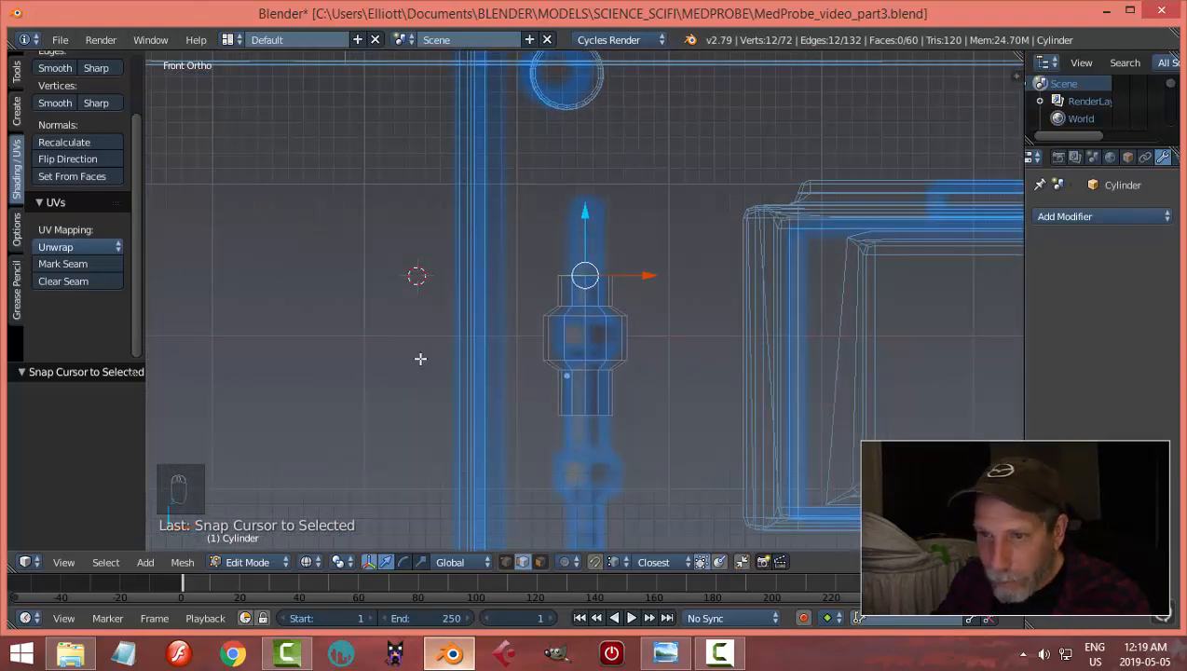
Step: Try spinning the top edge loop around the 3D cursor by -90° in 8 steps, and undo the spin
{"action": "scroll", "coordinate": [74, 212], "scroll_direction": "up", "scroll_amount": 3}
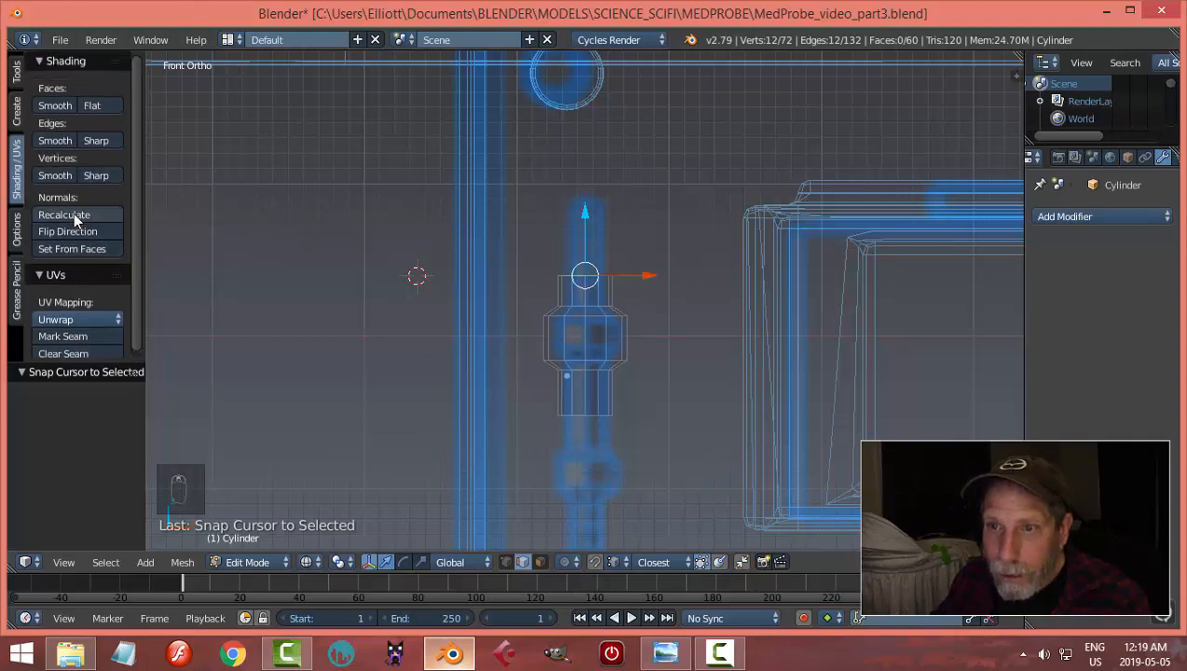
{"action": "left_click", "coordinate": [11, 67]}
{"action": "scroll", "coordinate": [54, 270], "scroll_direction": "down", "scroll_amount": 10}
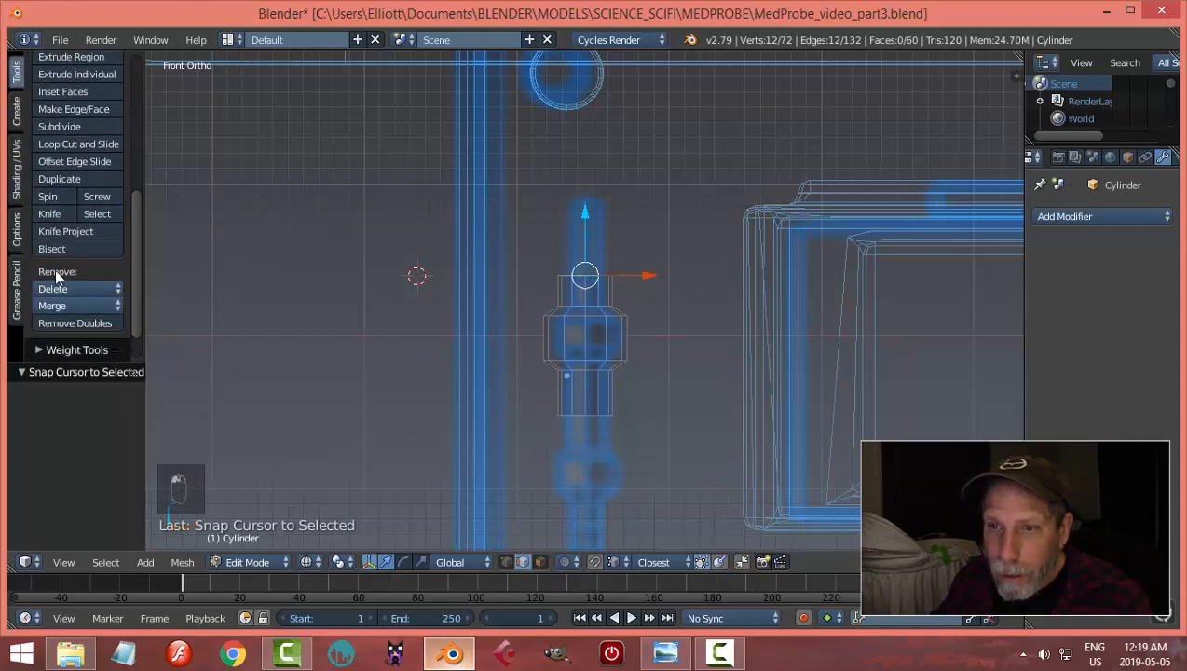
{"action": "left_click", "coordinate": [48, 196]}
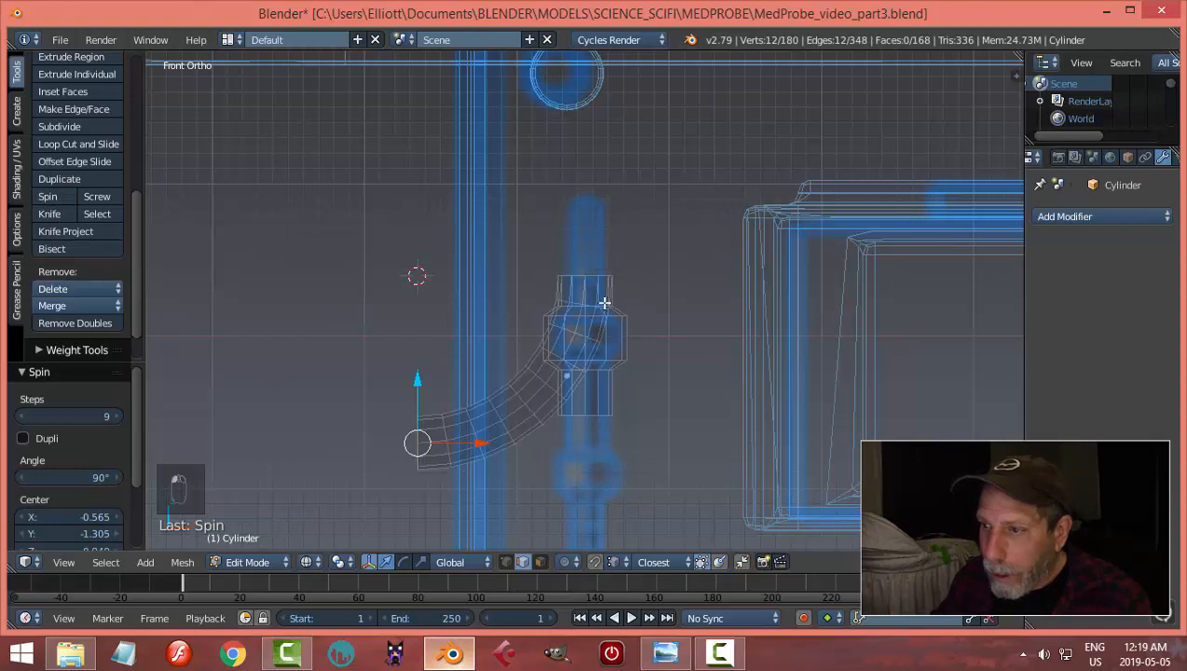
{"action": "left_click", "coordinate": [55, 480]}
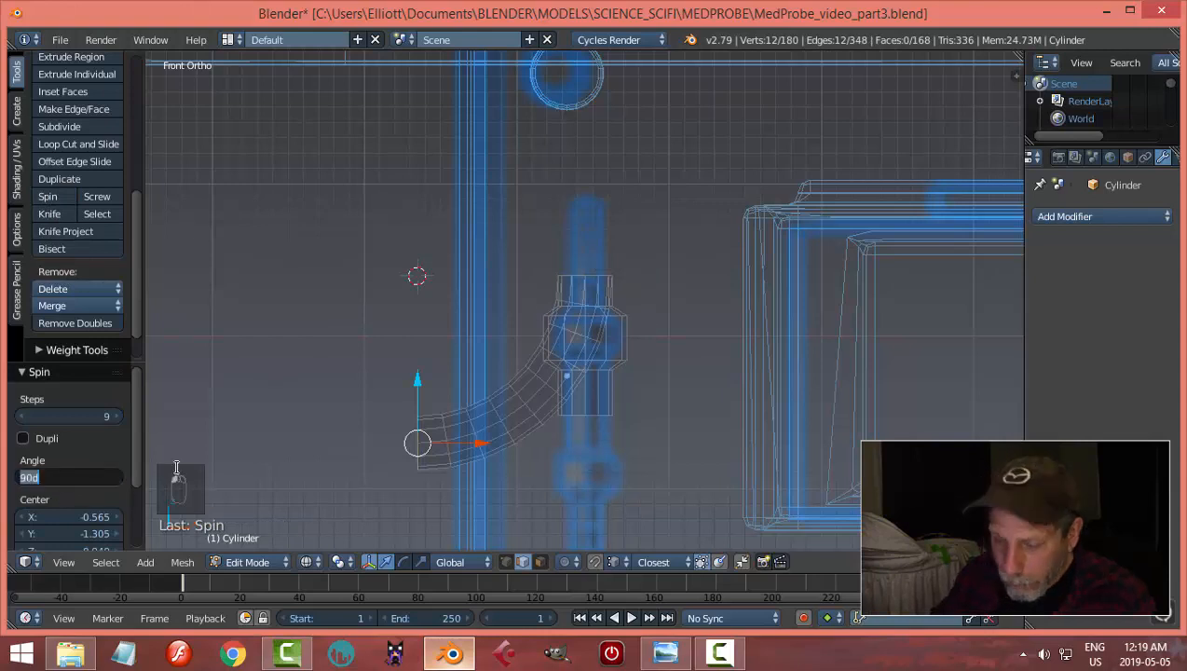
{"action": "type", "text": "-9"}
{"action": "key", "text": "Return"}
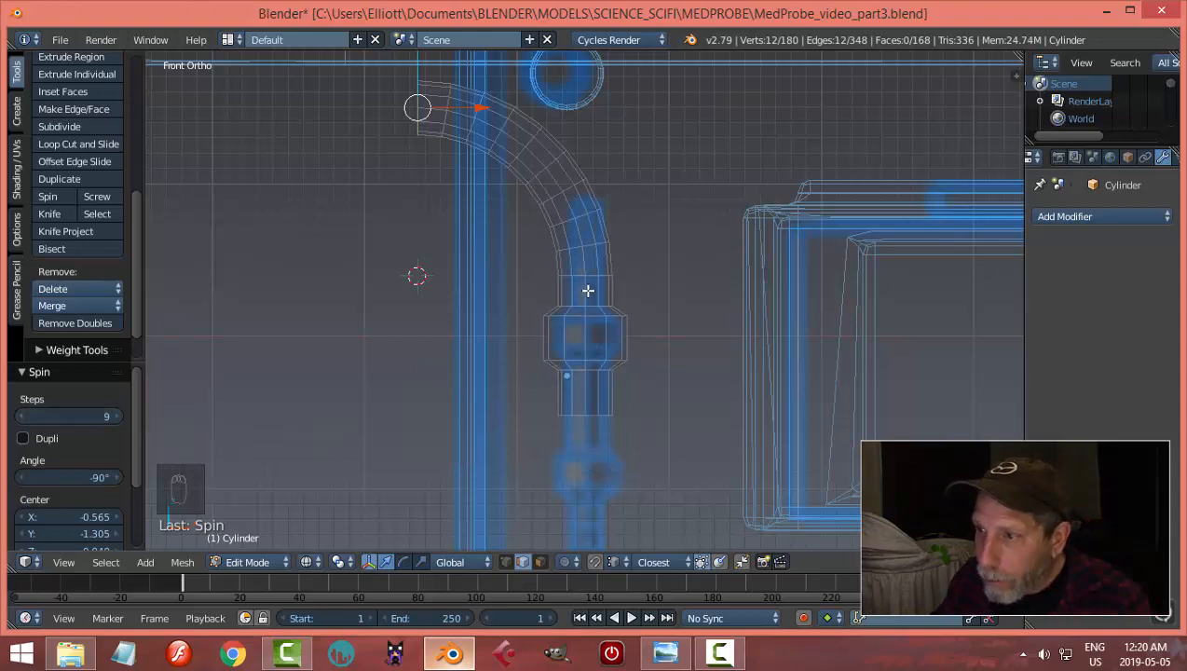
{"action": "left_click", "coordinate": [24, 416]}
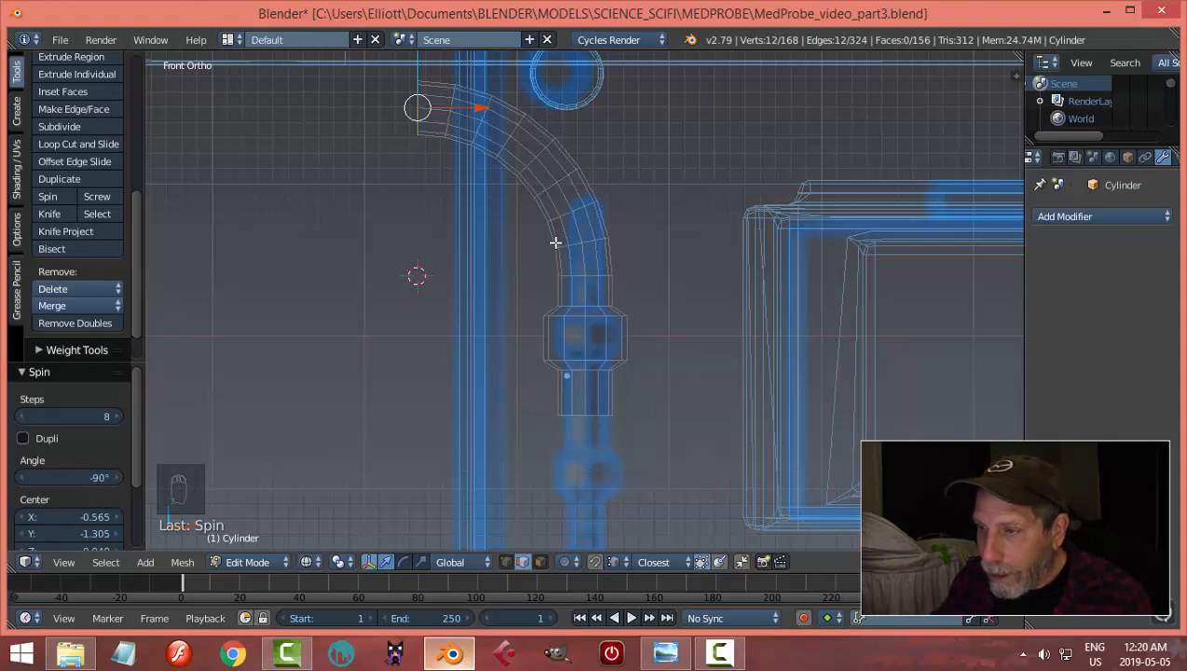
{"action": "key", "text": "ctrl+z"}
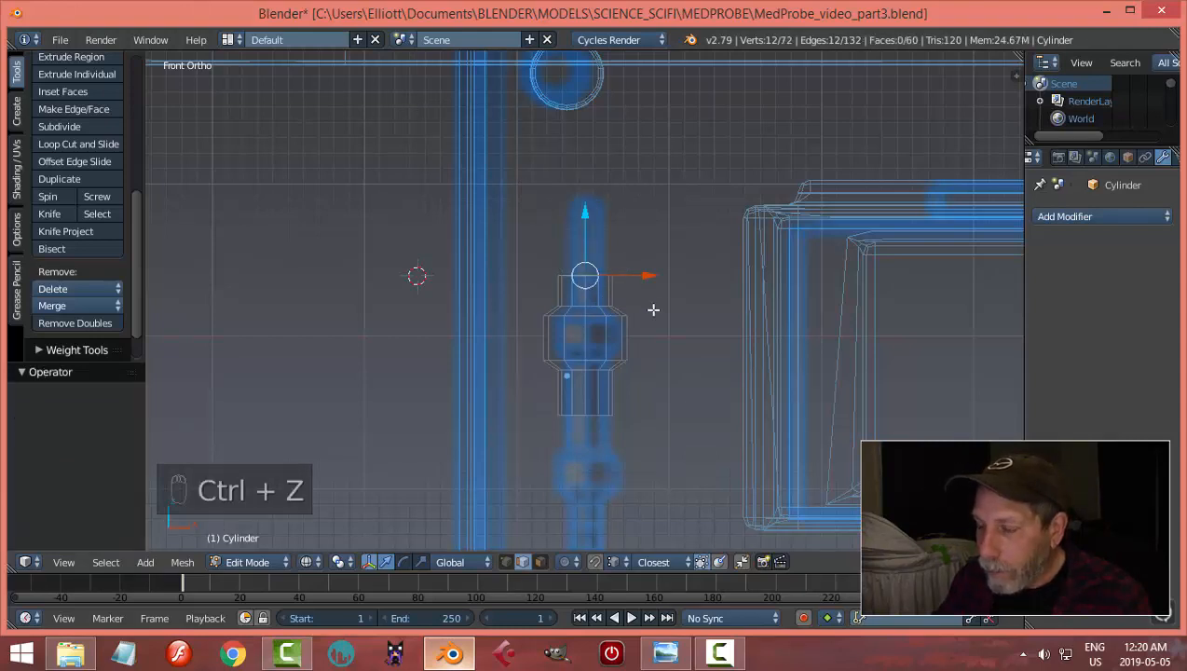
Step: Snap the 3D cursor back to the selected top edge loop and return the viewport to solid shading
{"action": "key", "text": "shift+s"}
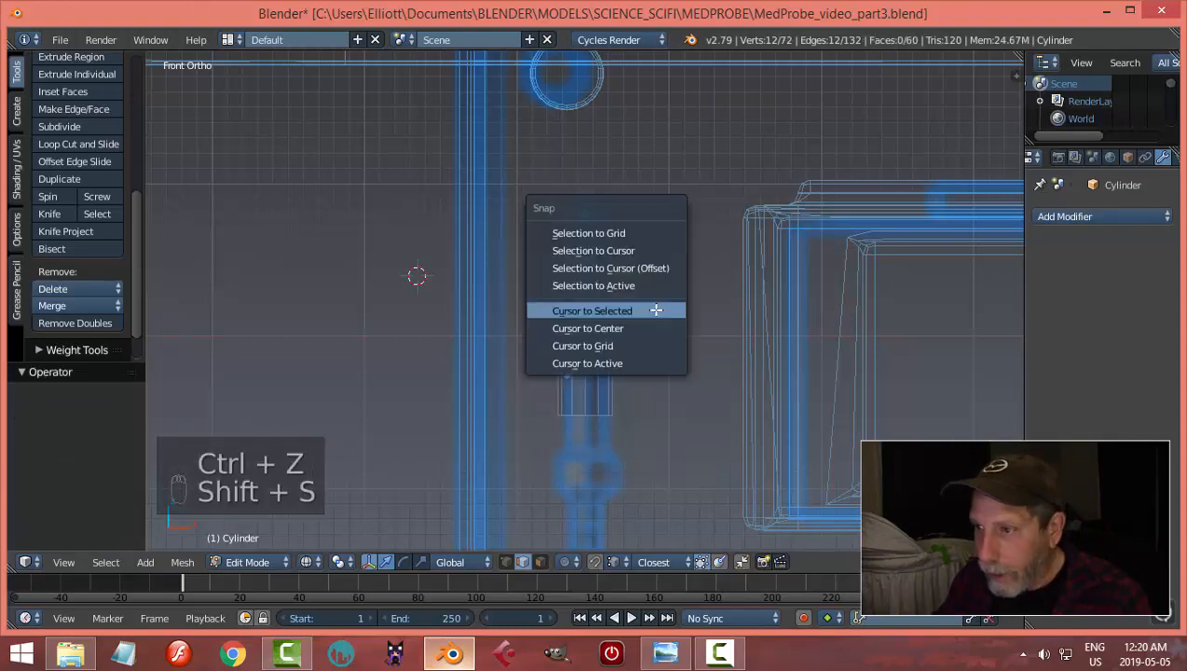
{"action": "left_click", "coordinate": [652, 236]}
{"action": "middle_click_drag", "start_coordinate": [649, 267], "coordinate": [679, 353]}
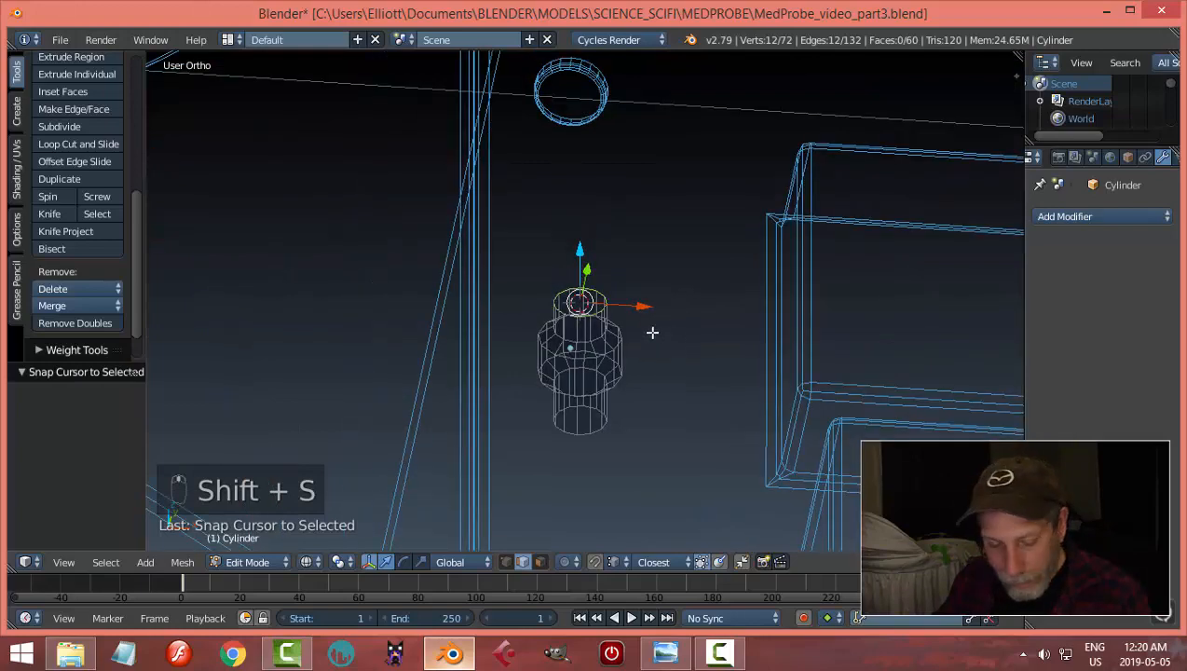
{"action": "key", "text": "z"}
{"action": "left_click", "coordinate": [641, 403]}
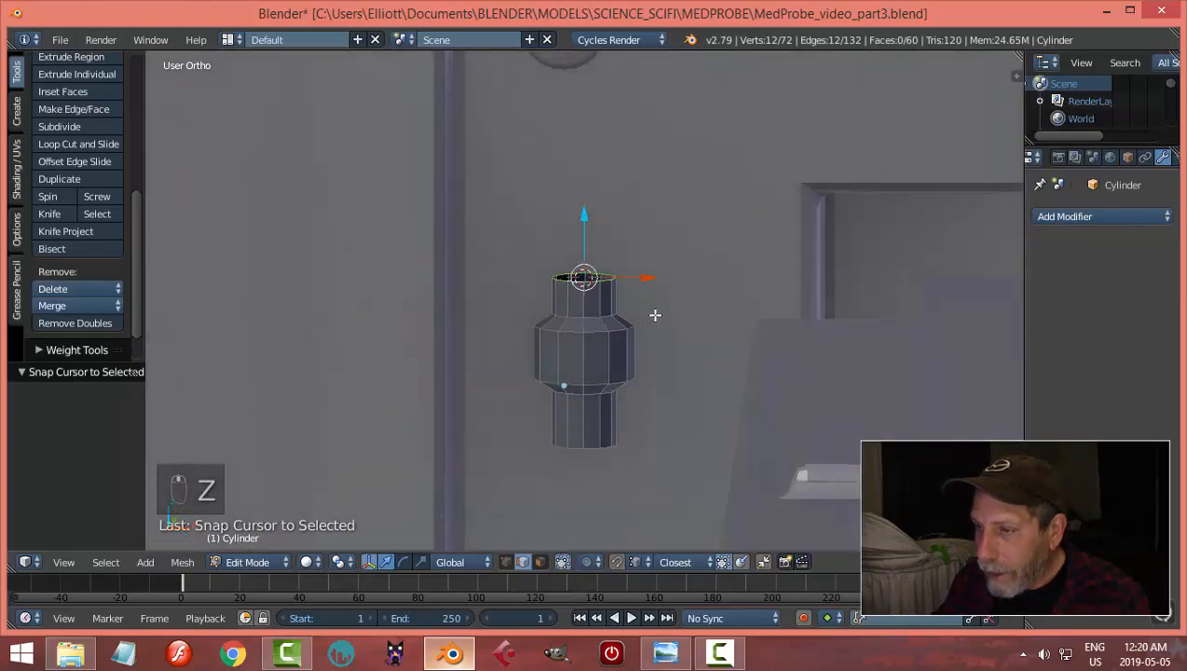
Step: Lower the pin's top edge loop by 0.009 along Z and extrude it inward by scaling
{"action": "middle_click_drag", "start_coordinate": [655, 315], "coordinate": [636, 356], "text": "shift"}
{"action": "left_click_drag", "start_coordinate": [572, 267], "coordinate": [572, 284]}
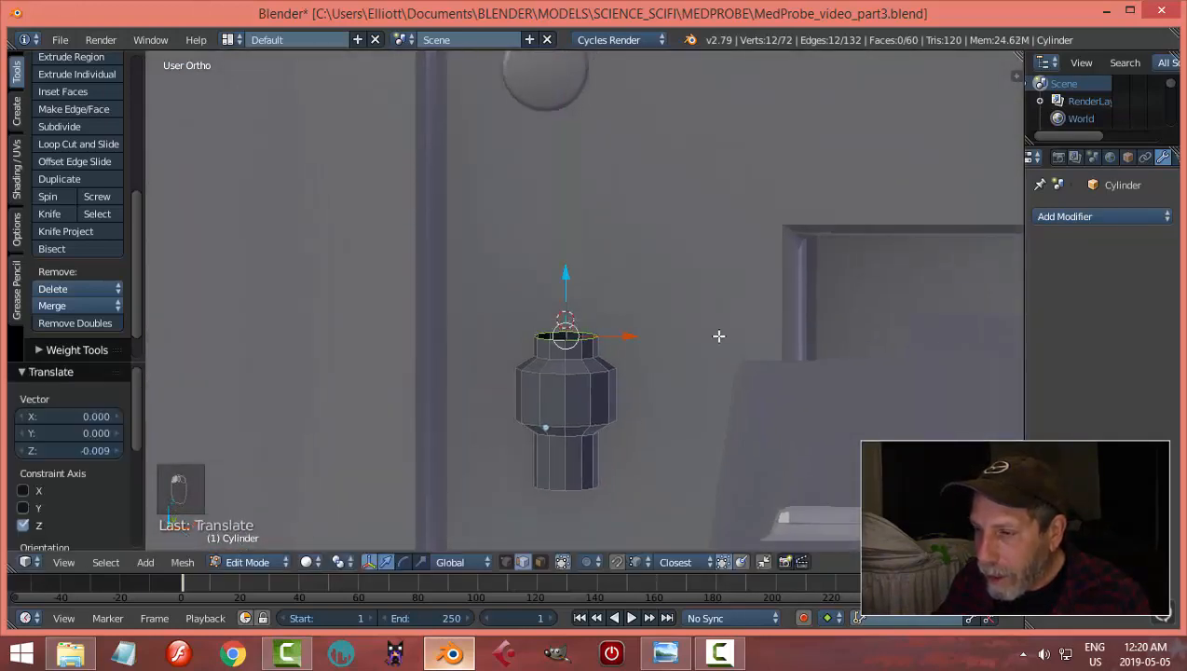
{"action": "key", "text": "e"}
{"action": "right_click", "coordinate": [718, 337]}
{"action": "key", "text": "s"}
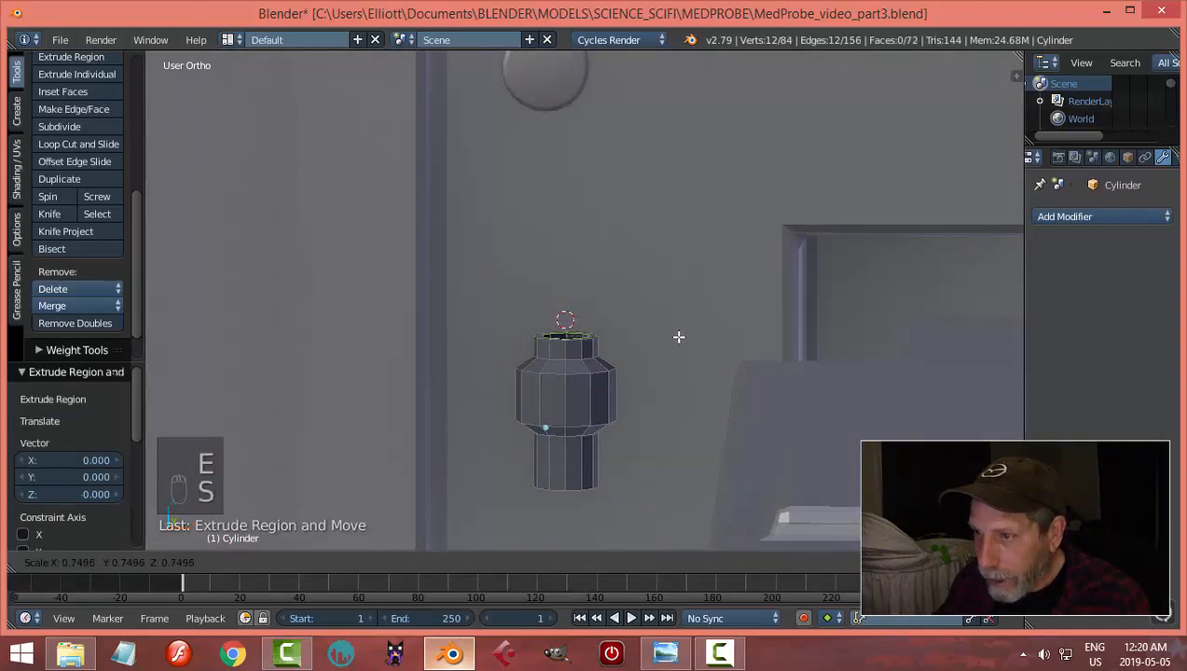
Step: Scale the cylinder's new top ring inward to about 0.733 and extrude it upward by about 0.008
{"action": "left_click", "coordinate": [678, 336]}
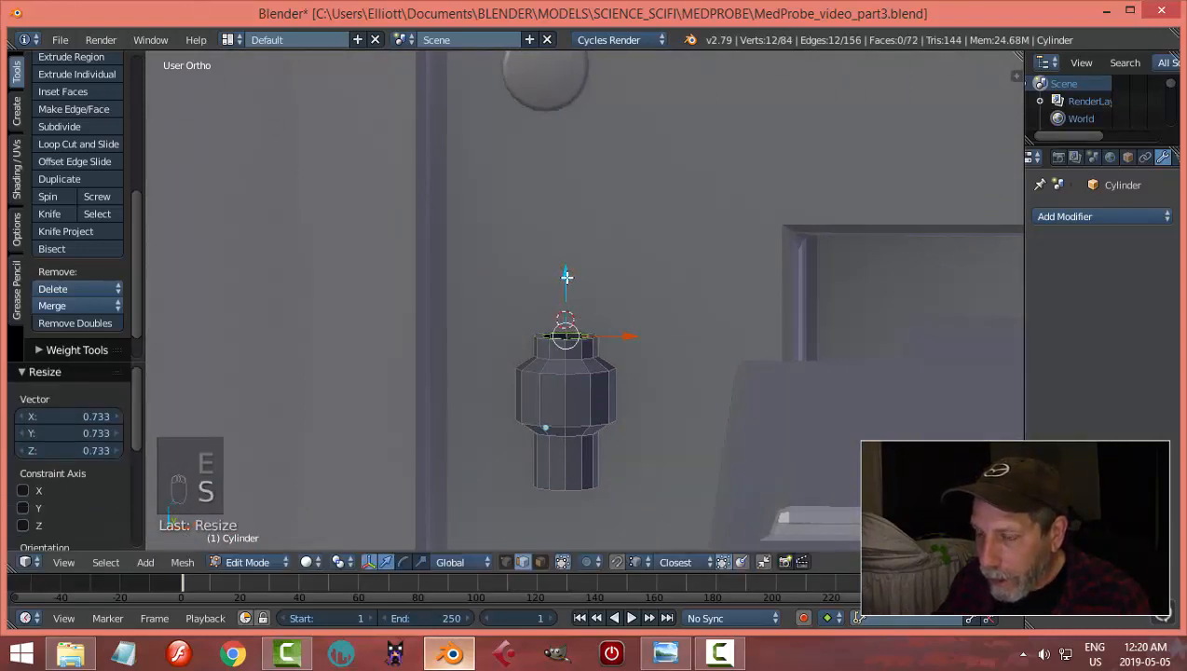
{"action": "left_click_drag", "start_coordinate": [564, 274], "coordinate": [569, 267]}
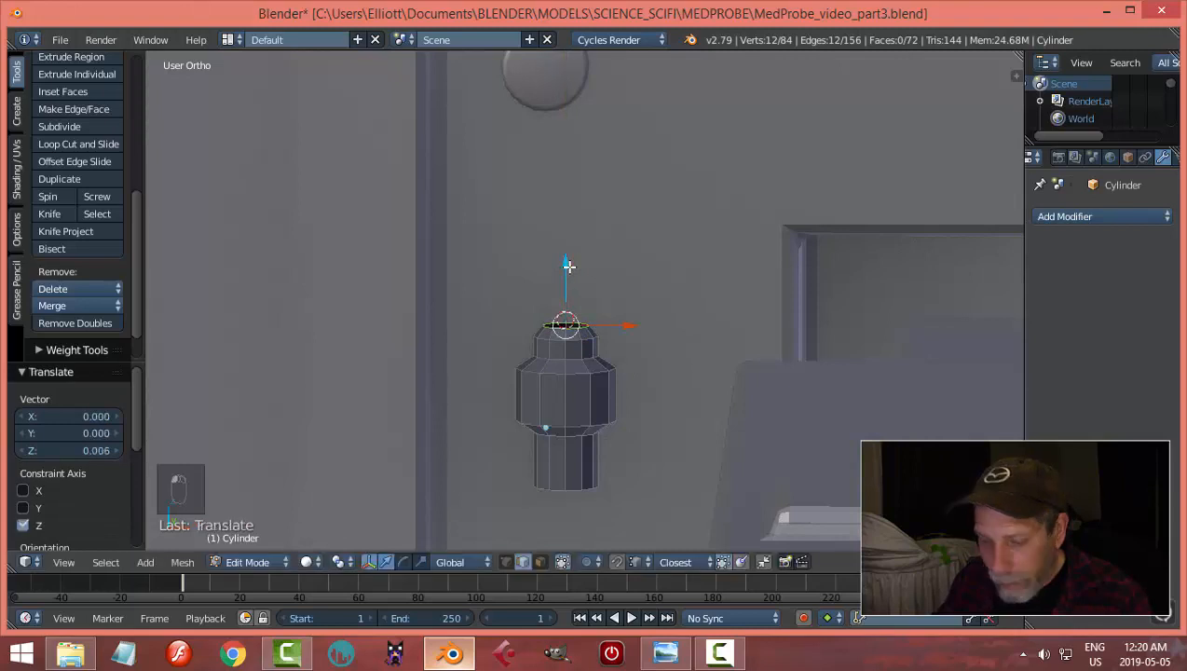
{"action": "key", "text": "ctrl+z"}
{"action": "key", "text": "e"}
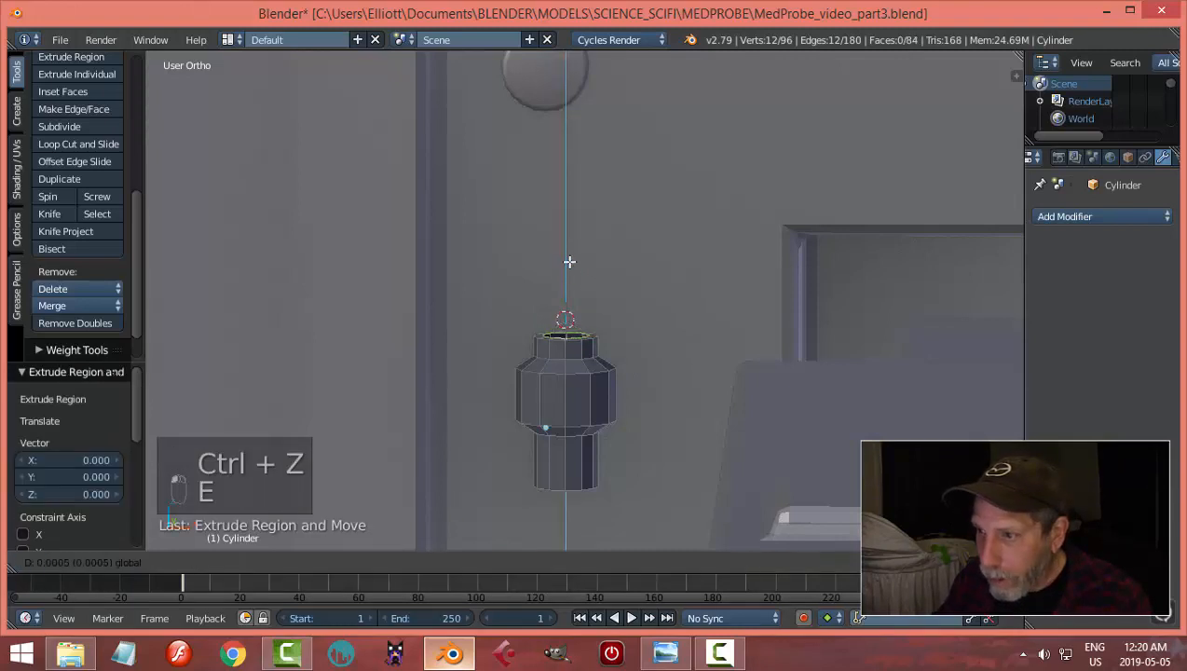
{"action": "left_click", "coordinate": [569, 261]}
{"action": "scroll", "coordinate": [662, 317], "scroll_direction": "up", "scroll_amount": 3}
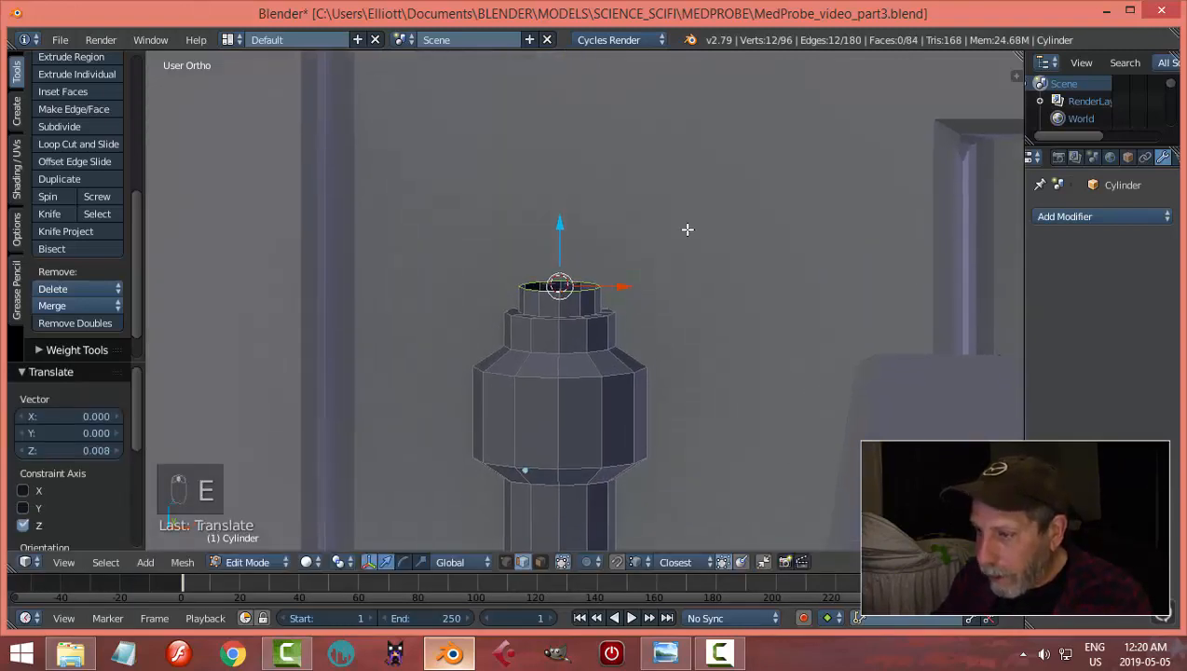
Step: Expand the selection to the whole top neck band and scale it slightly narrower in X and Y only
{"action": "key", "text": "ctrl+KP_Add"}
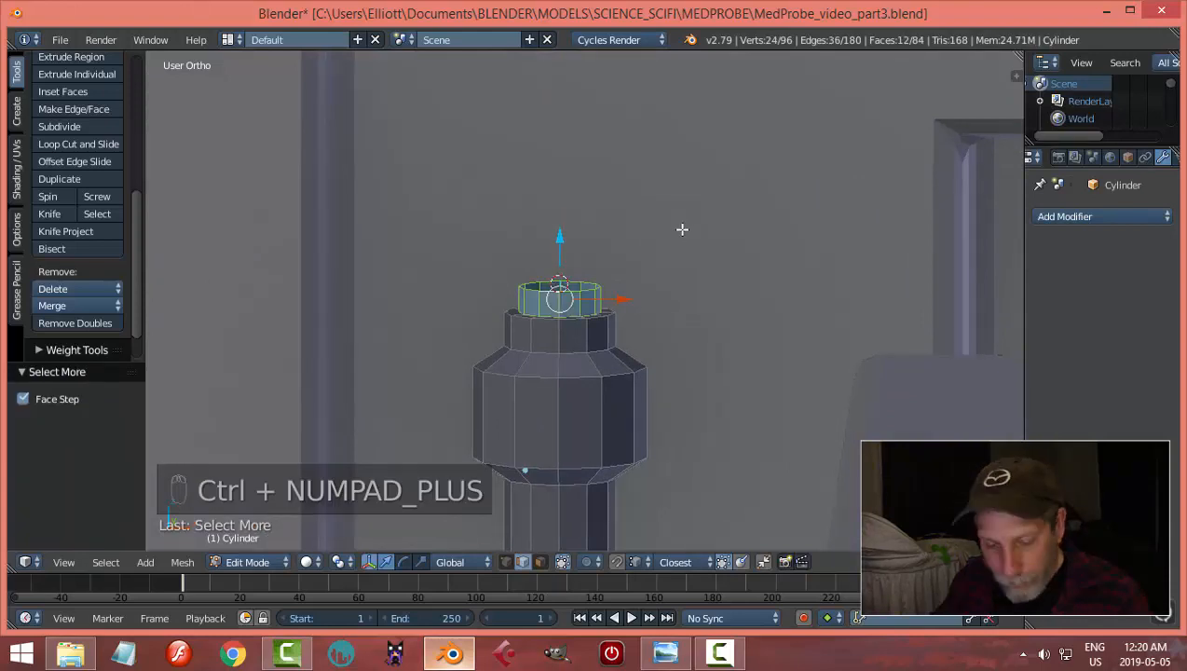
{"action": "key", "text": "s"}
{"action": "key", "text": "shift+z"}
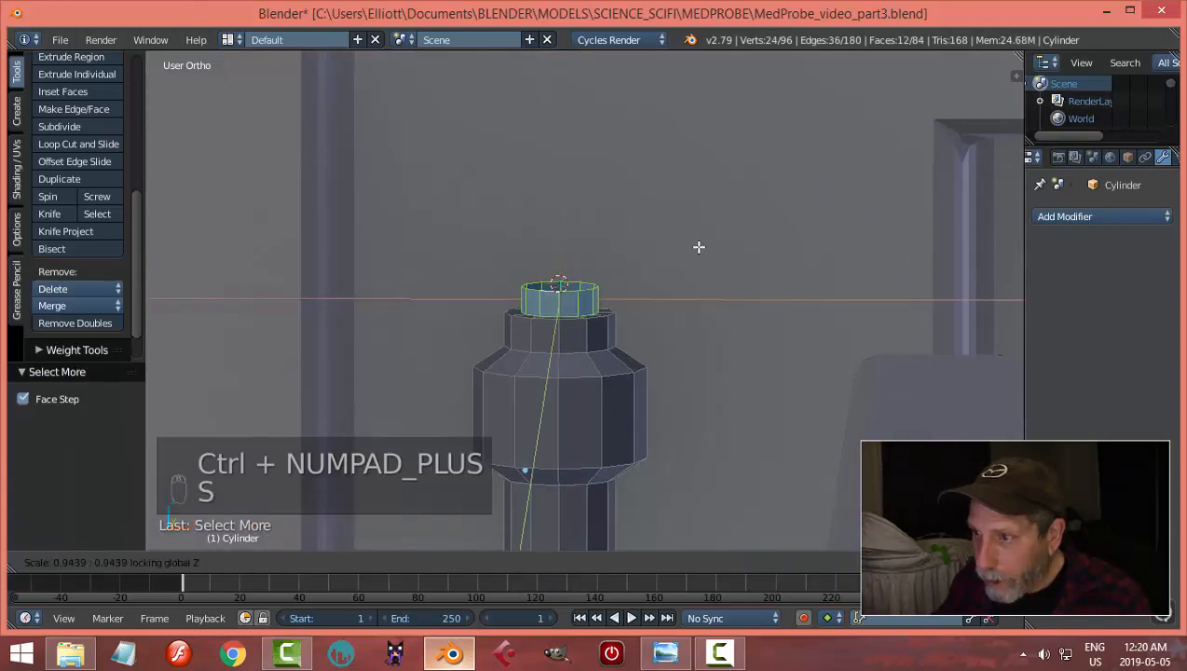
{"action": "left_click", "coordinate": [690, 250]}
{"action": "key", "text": "a"}
{"action": "scroll", "coordinate": [596, 295], "scroll_direction": "down", "scroll_amount": 3}
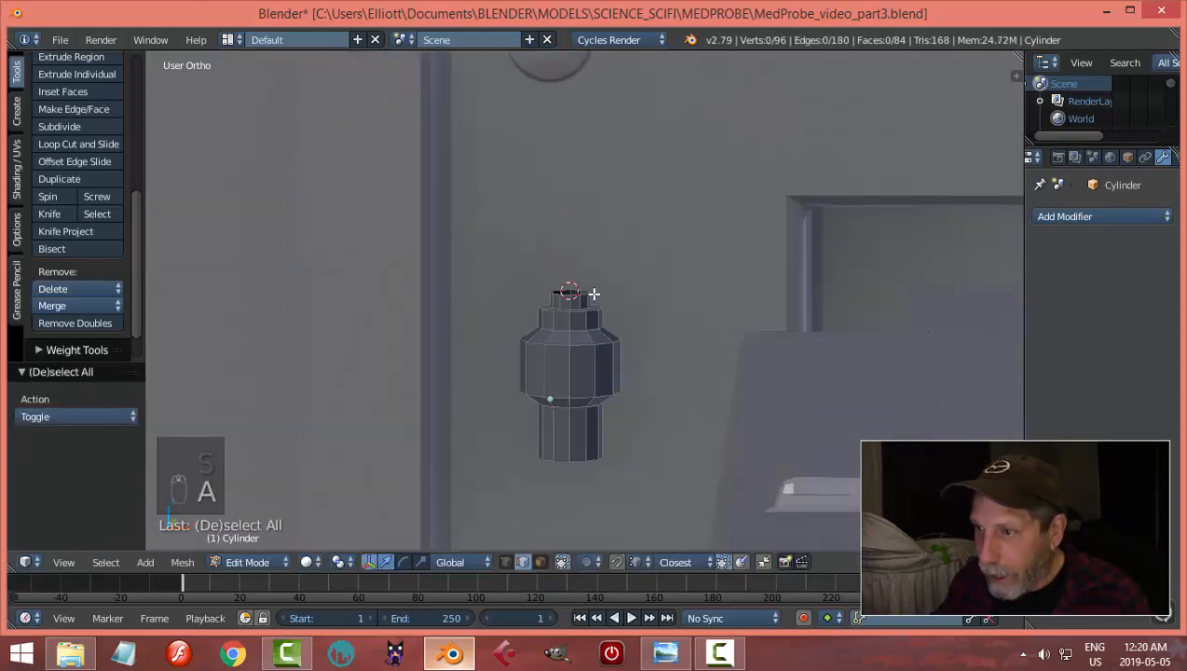
Step: Select the neck's topmost edge loop and snap the 3D cursor to it, working in front view
{"action": "scroll", "coordinate": [620, 296], "scroll_direction": "up", "scroll_amount": 5}
{"action": "right_click", "coordinate": [549, 281], "text": "alt"}
{"action": "scroll", "coordinate": [715, 268], "scroll_direction": "down", "scroll_amount": 3}
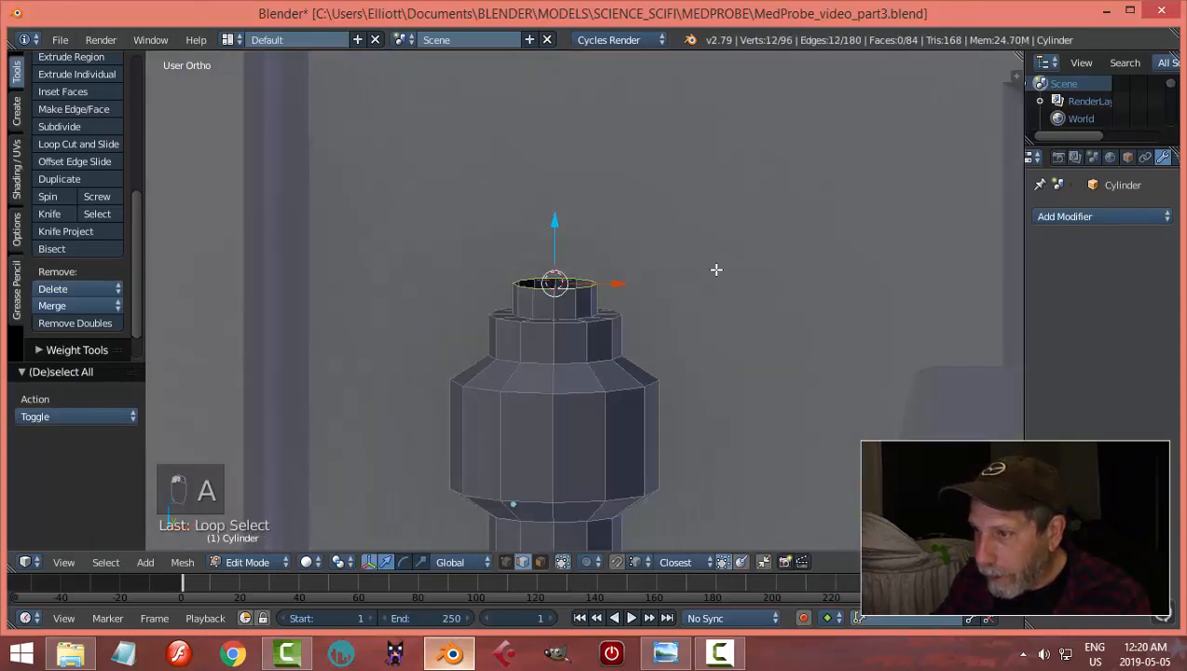
{"action": "key", "text": "KP_1"}
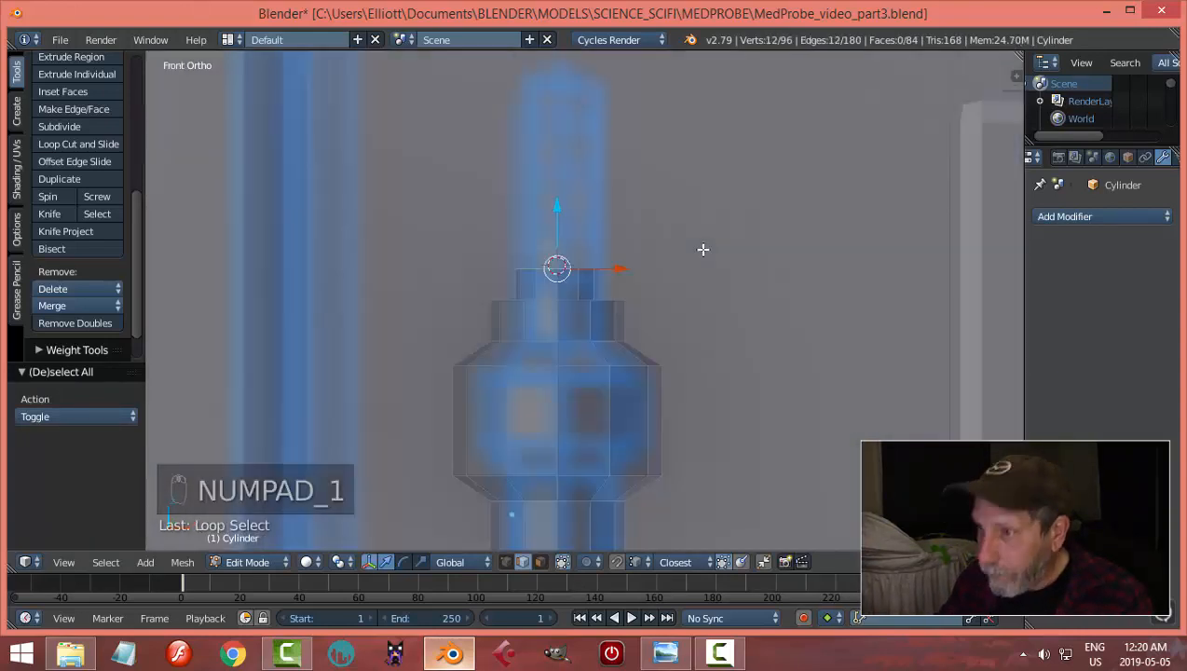
{"action": "scroll", "coordinate": [657, 294], "scroll_direction": "down", "scroll_amount": 2}
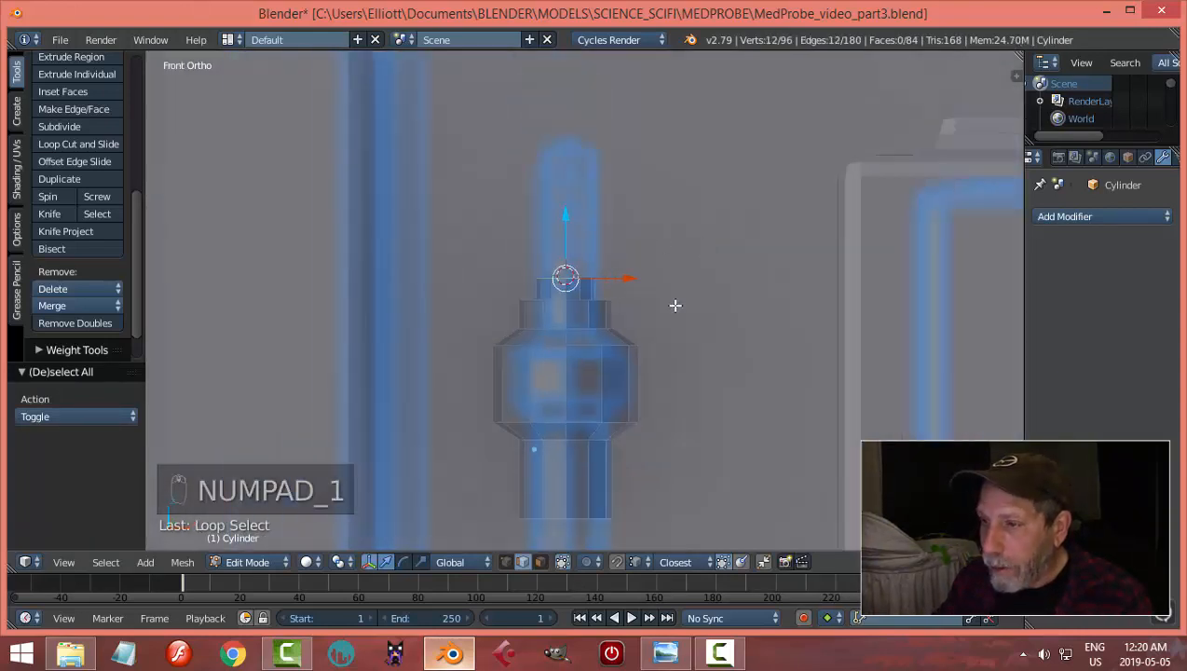
{"action": "key", "text": "shift+s"}
{"action": "left_click", "coordinate": [726, 312]}
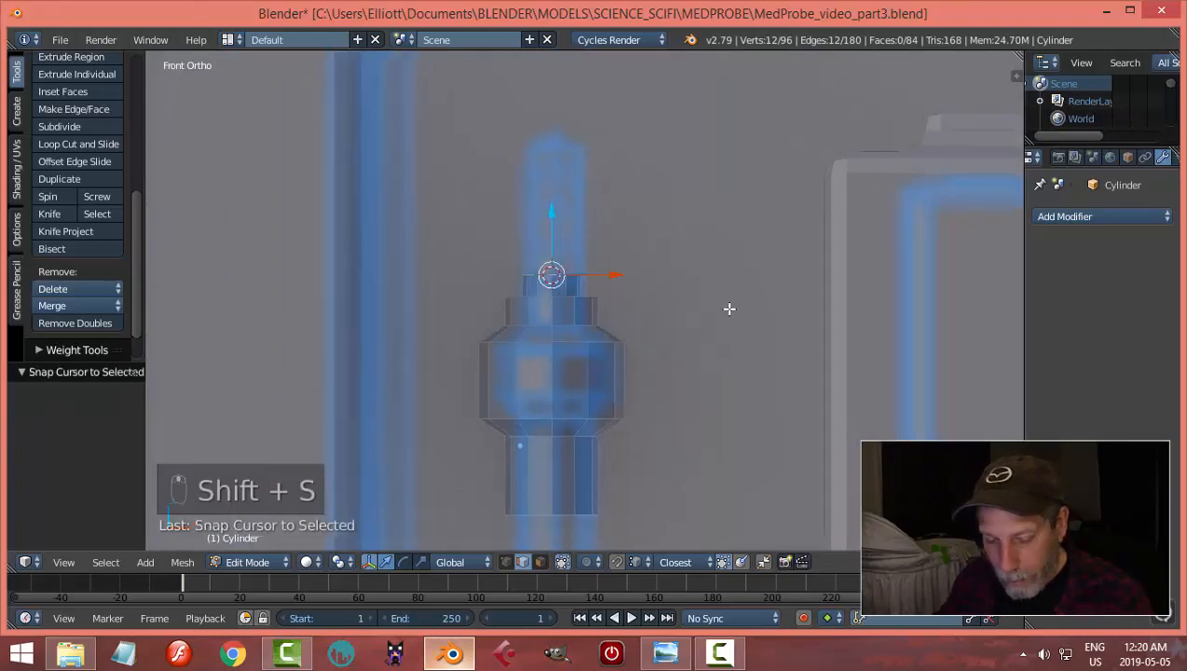
Step: Offset the 3D cursor away from the fitting by setting its X location to -0.5451
{"action": "key", "text": "n"}
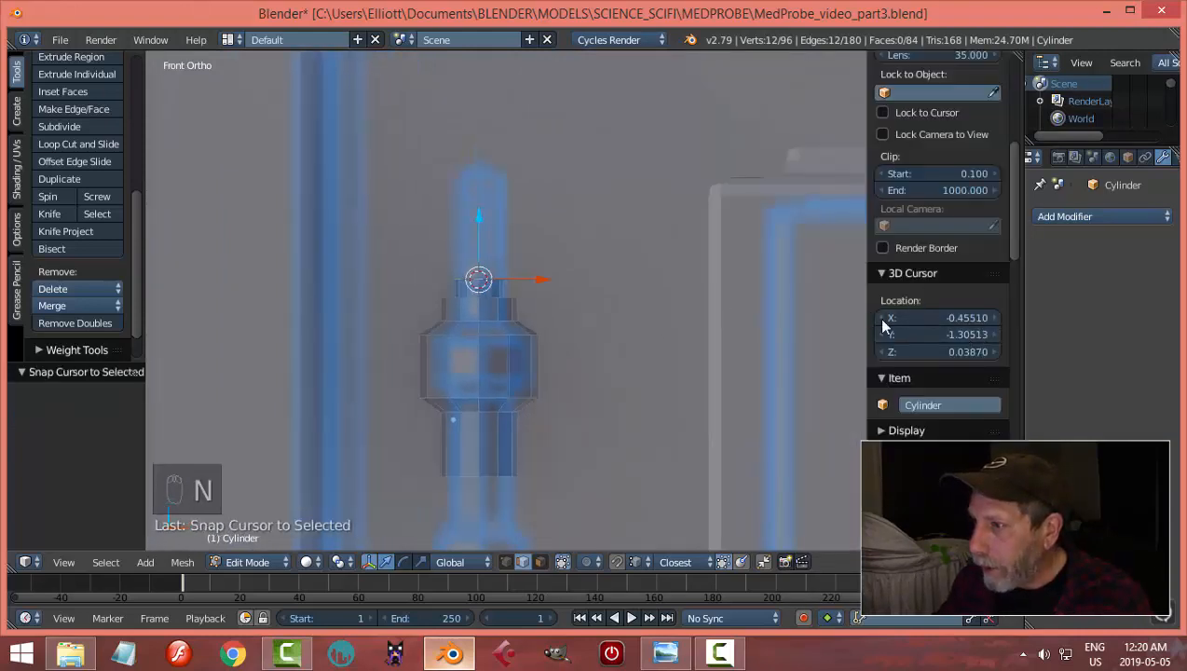
{"action": "left_click_drag", "start_coordinate": [941, 318], "coordinate": [899, 318]}
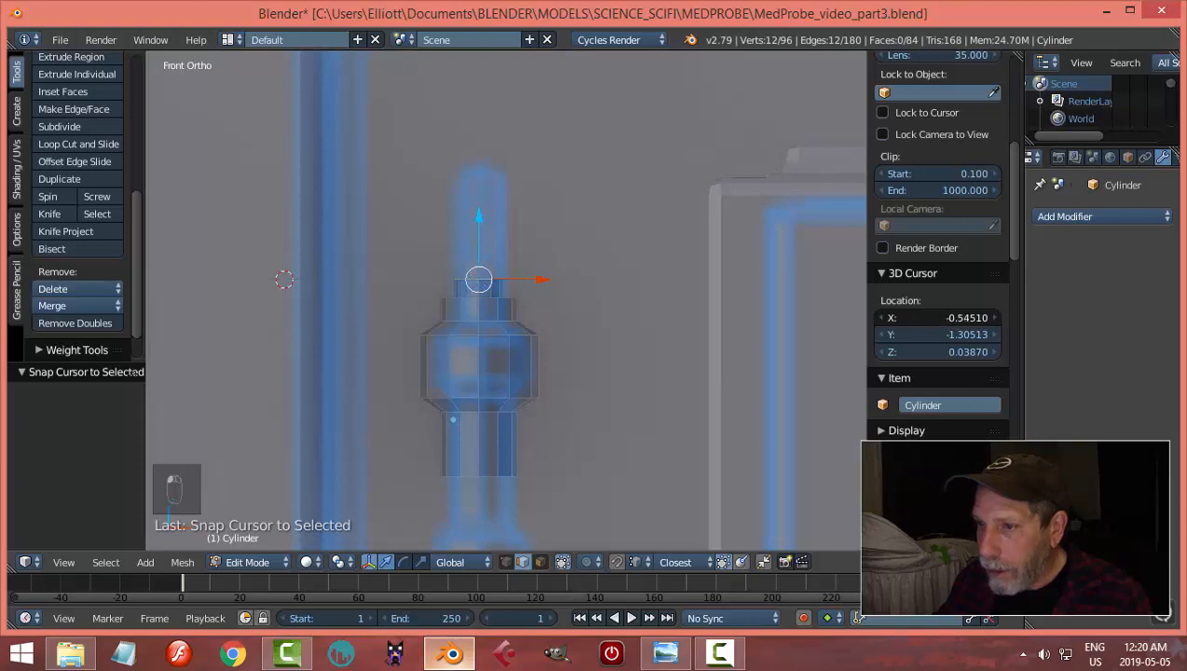
{"action": "scroll", "coordinate": [647, 327], "scroll_direction": "down", "scroll_amount": 3}
{"action": "key", "text": "n"}
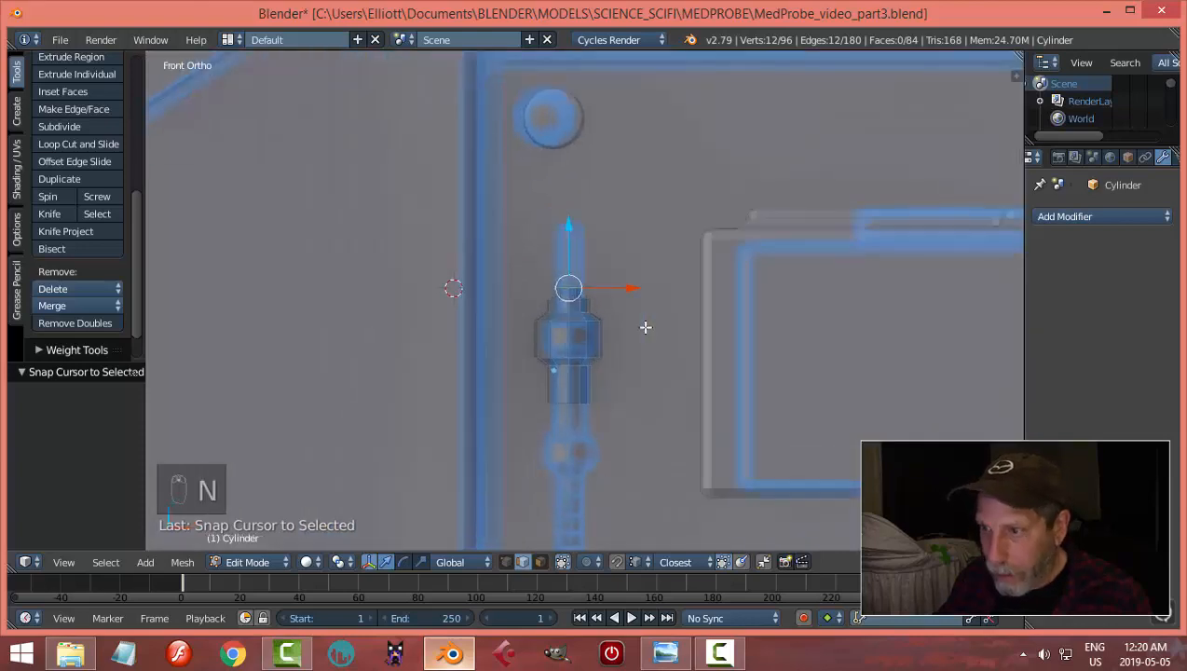
Step: Spin the top edge loop around the 3D cursor by -90° in 8 steps to form a bent pipe
{"action": "scroll", "coordinate": [386, 332], "scroll_direction": "down", "scroll_amount": 3}
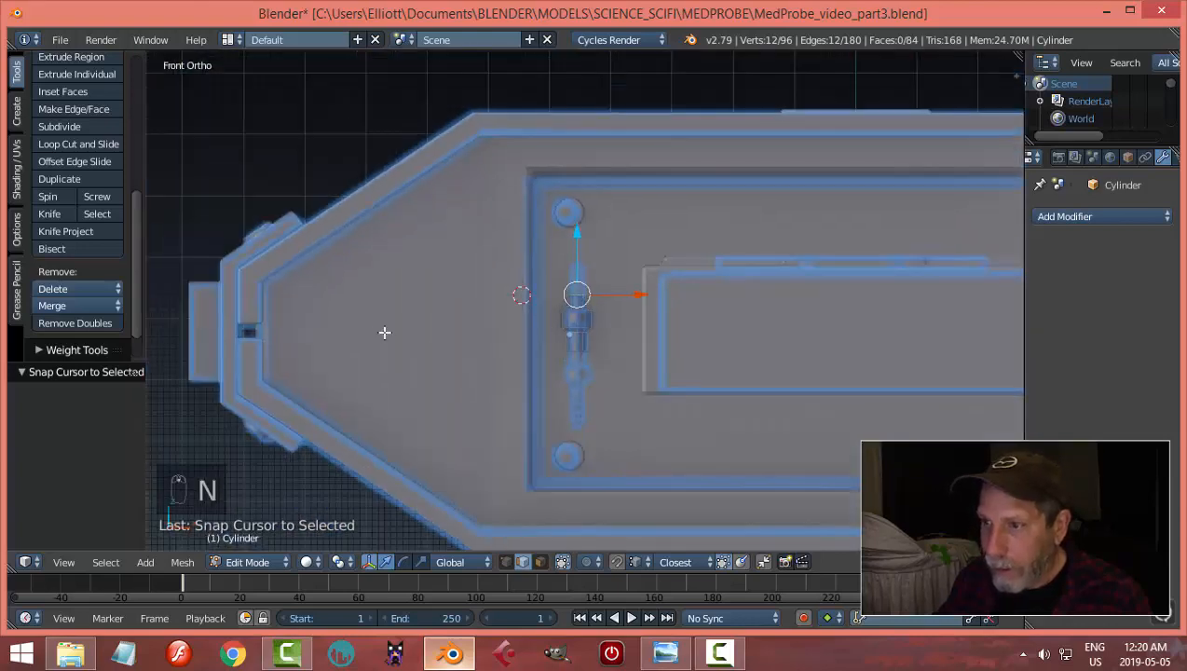
{"action": "left_click", "coordinate": [54, 197]}
{"action": "scroll", "coordinate": [583, 340], "scroll_direction": "up", "scroll_amount": 5}
{"action": "scroll", "coordinate": [575, 331], "scroll_direction": "up", "scroll_amount": 1}
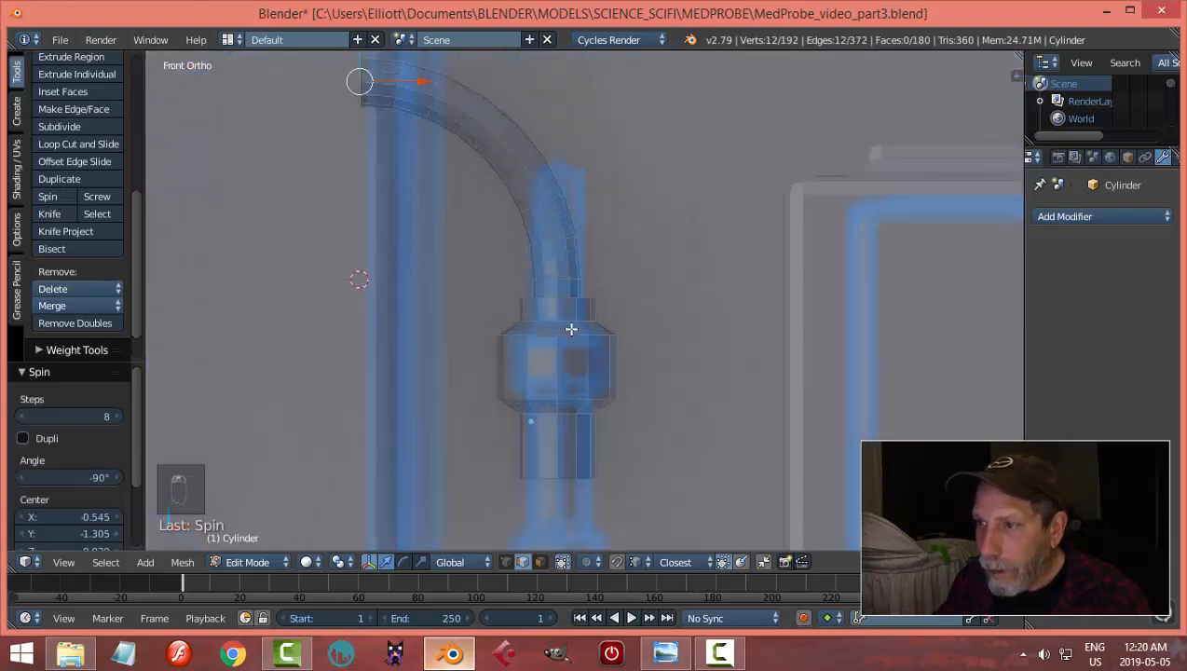
{"action": "key", "text": "z"}
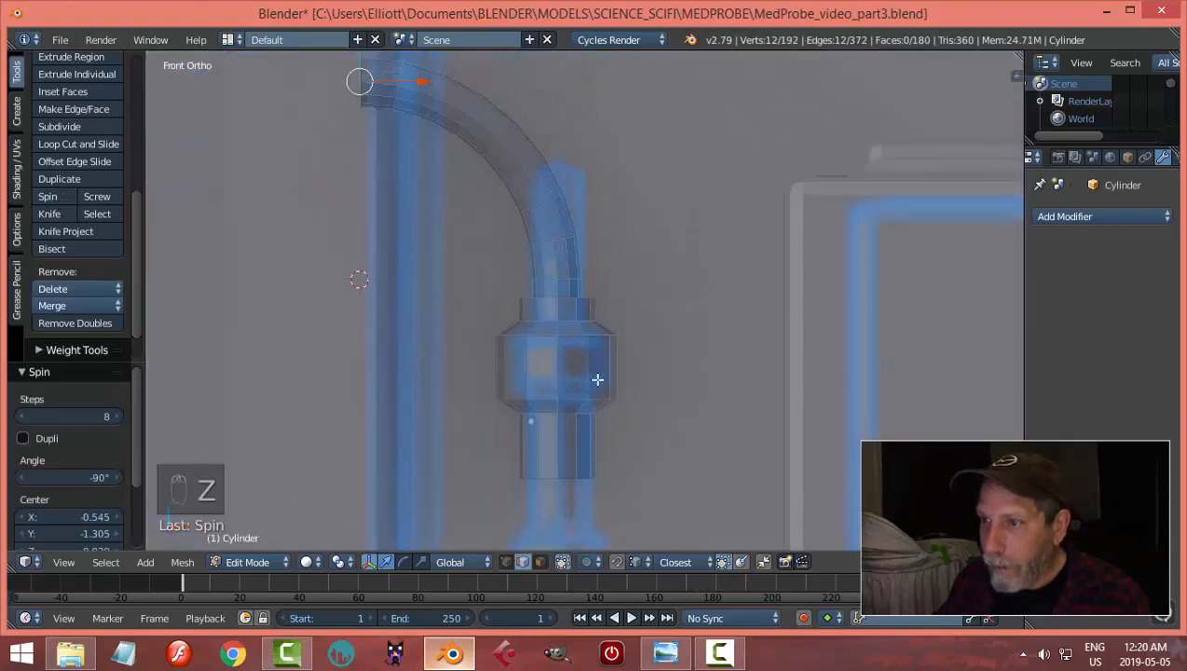
{"action": "key", "text": "z"}
{"action": "left_click", "coordinate": [615, 474]}
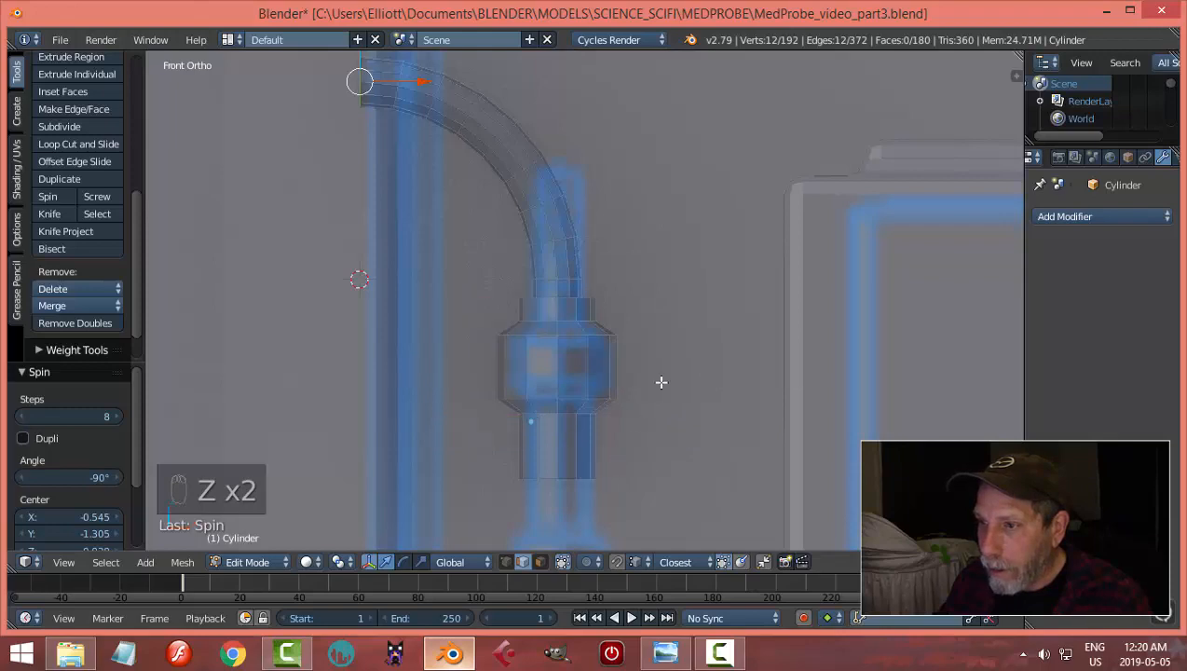
{"action": "mouse_move", "coordinate": [659, 382]}
{"action": "middle_mouse_down"}
{"action": "mouse_move", "coordinate": [588, 432]}
{"action": "mouse_move", "coordinate": [514, 429]}
{"action": "mouse_move", "coordinate": [670, 411]}
{"action": "mouse_move", "coordinate": [532, 358]}
{"action": "mouse_move", "coordinate": [551, 351]}
{"action": "mouse_move", "coordinate": [588, 366]}
{"action": "mouse_move", "coordinate": [570, 344]}
{"action": "middle_mouse_up"}
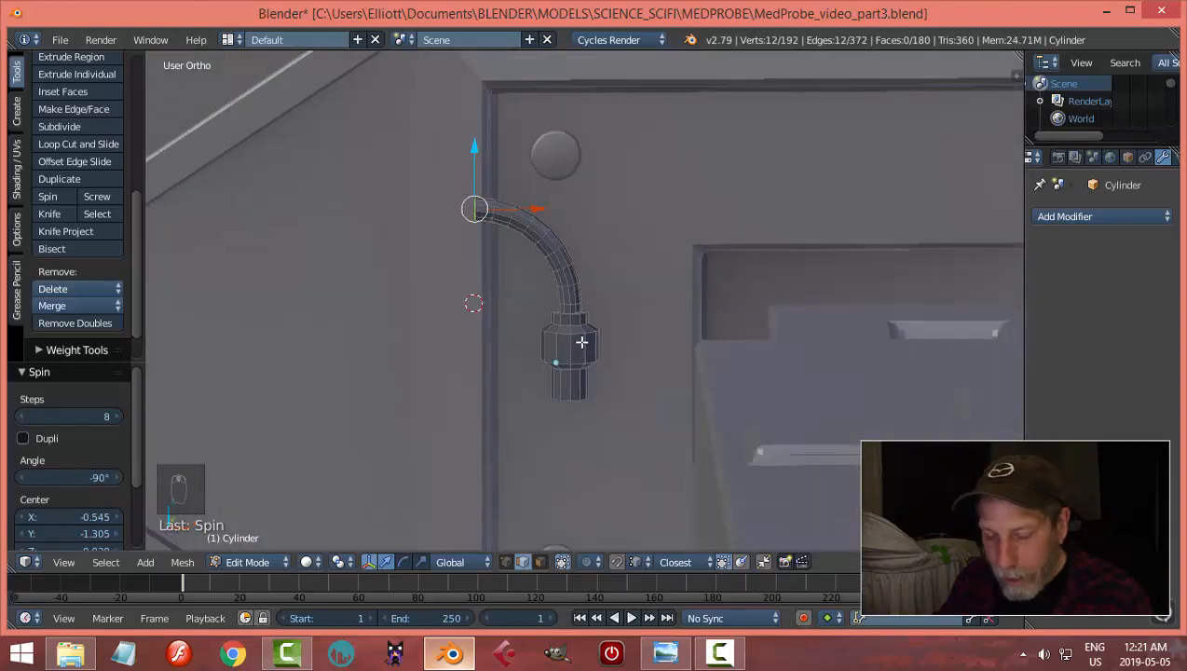
Step: Select the entire pipe mesh, duplicate it in front view and rotate the copy 180° about X
{"action": "key", "text": "a"}
{"action": "key", "text": "a"}
{"action": "key", "text": "a"}
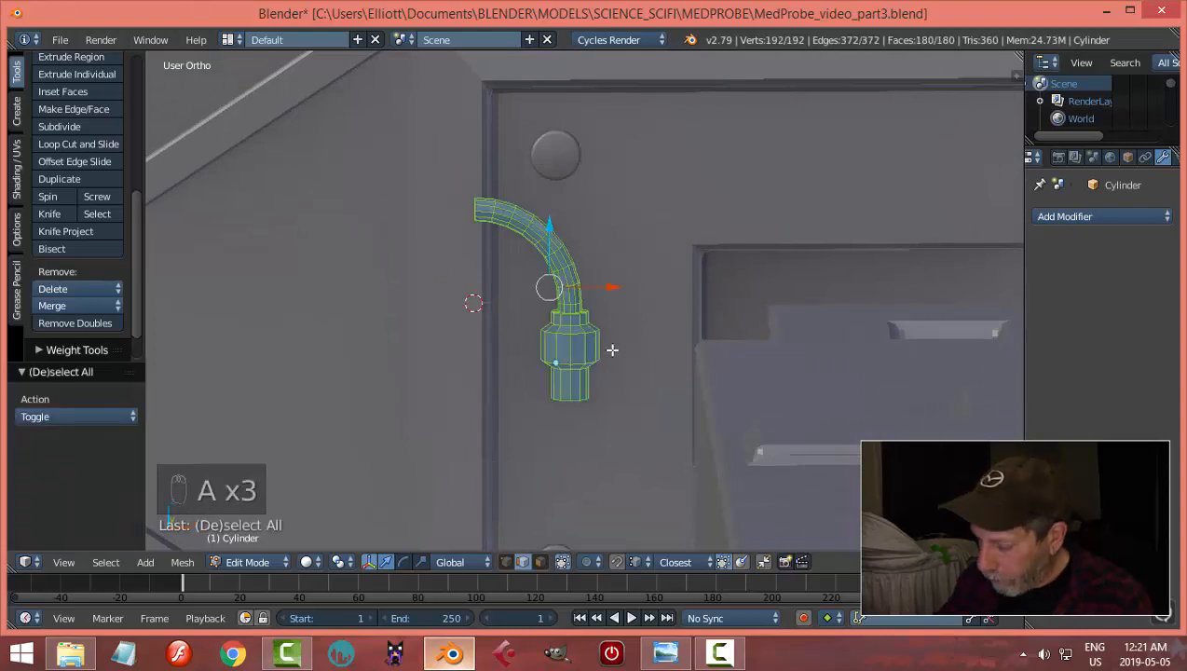
{"action": "key", "text": "KP_1"}
{"action": "scroll", "coordinate": [644, 401], "scroll_direction": "down", "scroll_amount": 1}
{"action": "scroll", "coordinate": [643, 404], "scroll_direction": "up", "scroll_amount": 2}
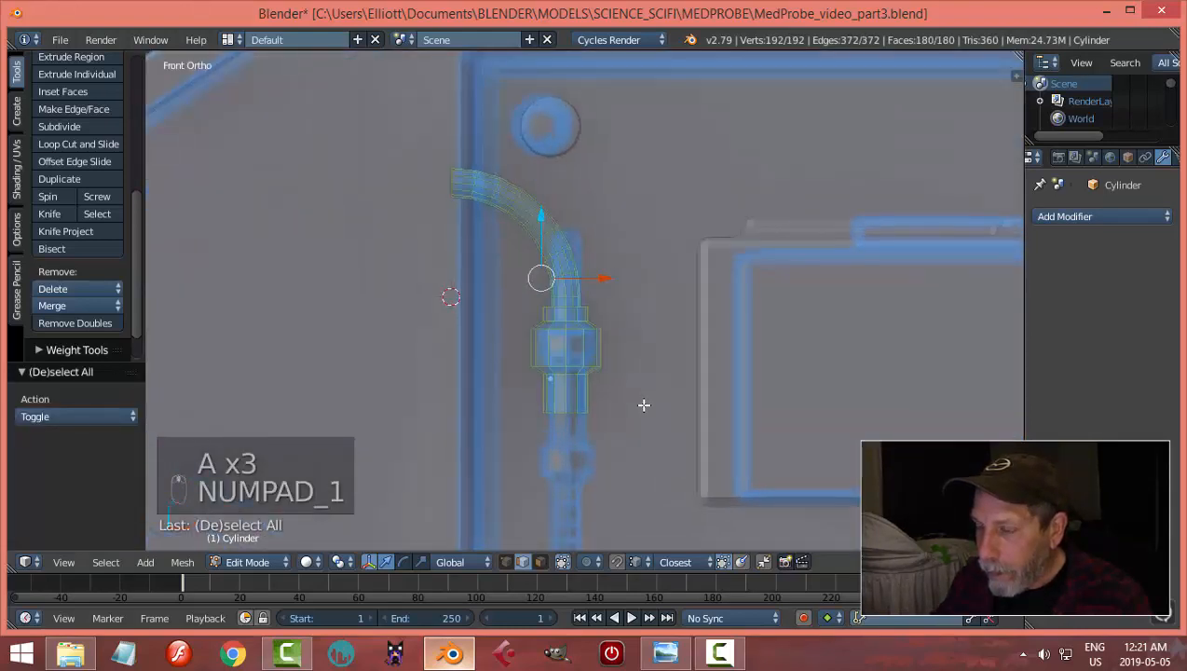
{"action": "middle_click_drag", "start_coordinate": [645, 427], "coordinate": [649, 339], "text": "shift"}
{"action": "middle_click_drag", "start_coordinate": [631, 392], "coordinate": [630, 370], "text": "shift"}
{"action": "key", "text": "shift+d"}
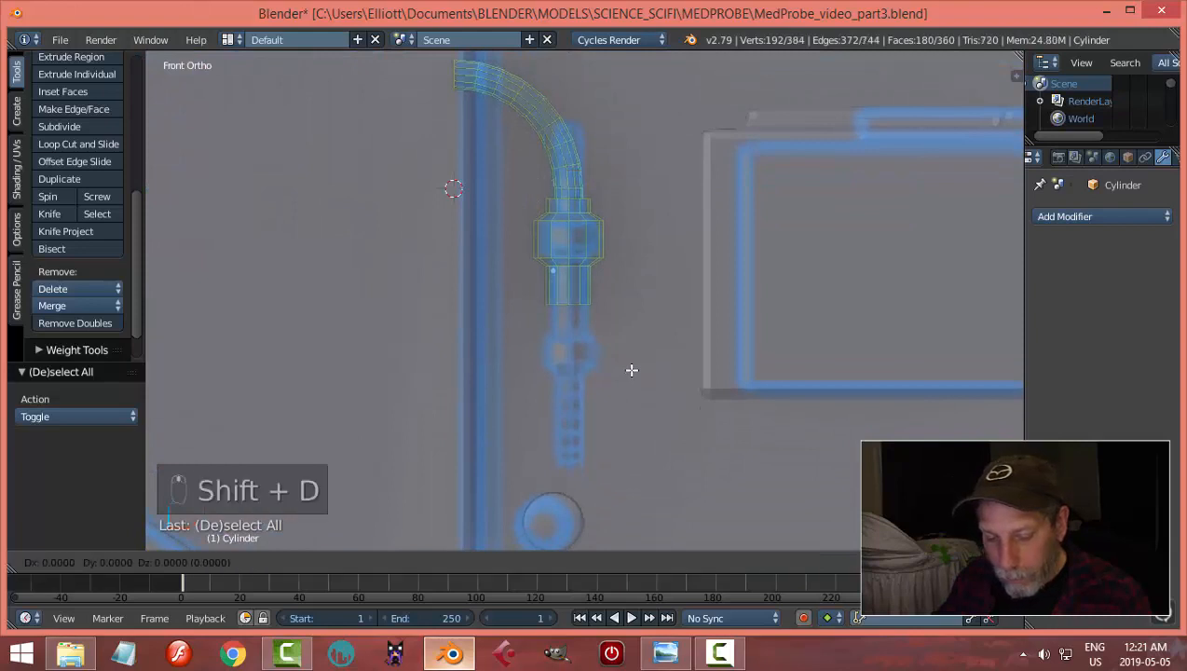
{"action": "key", "text": "r"}
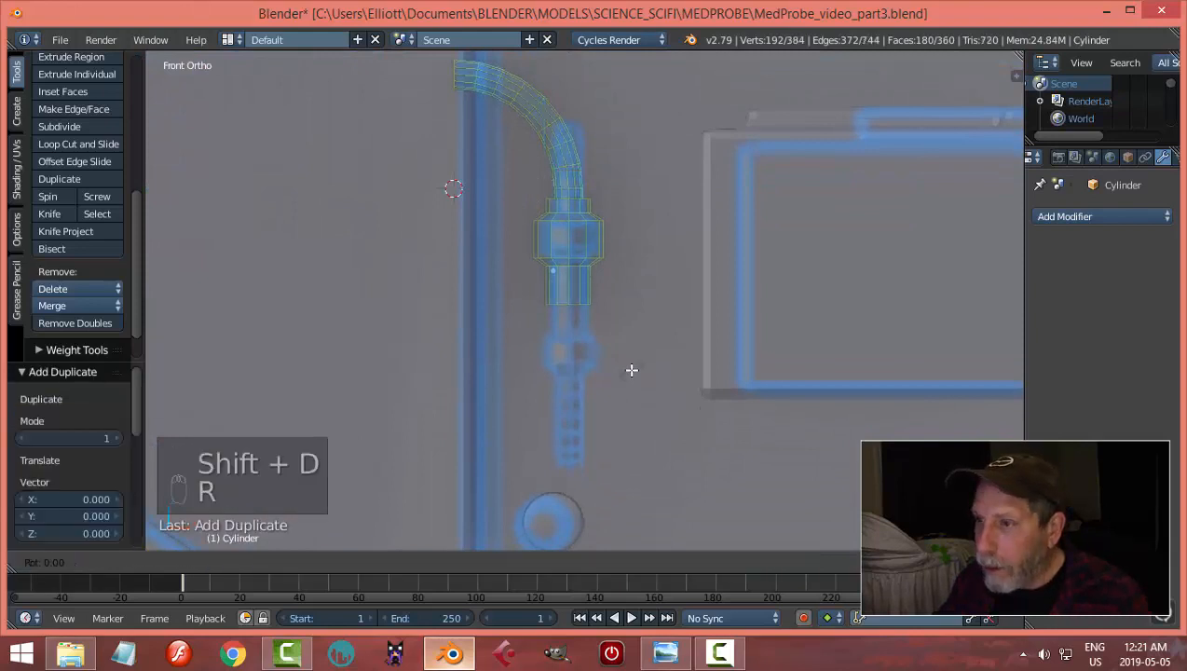
{"action": "type", "text": "x180"}
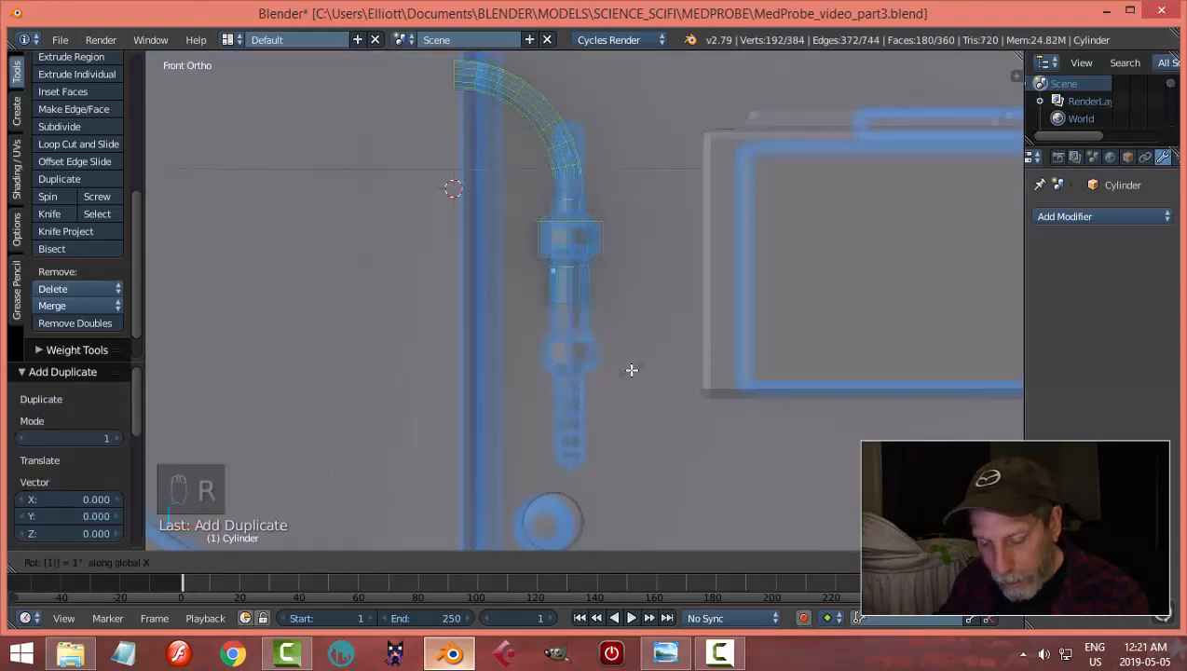
{"action": "key", "text": "Return"}
{"action": "scroll", "coordinate": [631, 368], "scroll_direction": "down", "scroll_amount": 4}
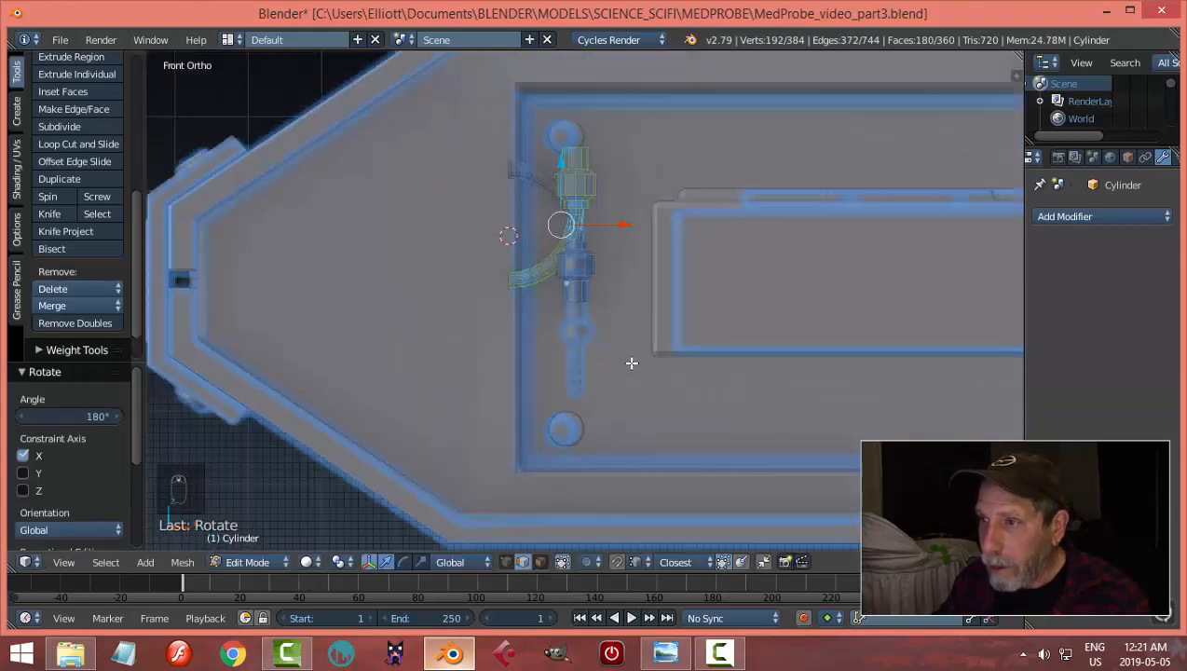
Step: Move the flipped copy down along Z by about 0.2 so its collar matches the lower bulge in the reference
{"action": "key", "text": "g"}
{"action": "key", "text": "z"}
{"action": "left_click", "coordinate": [654, 350]}
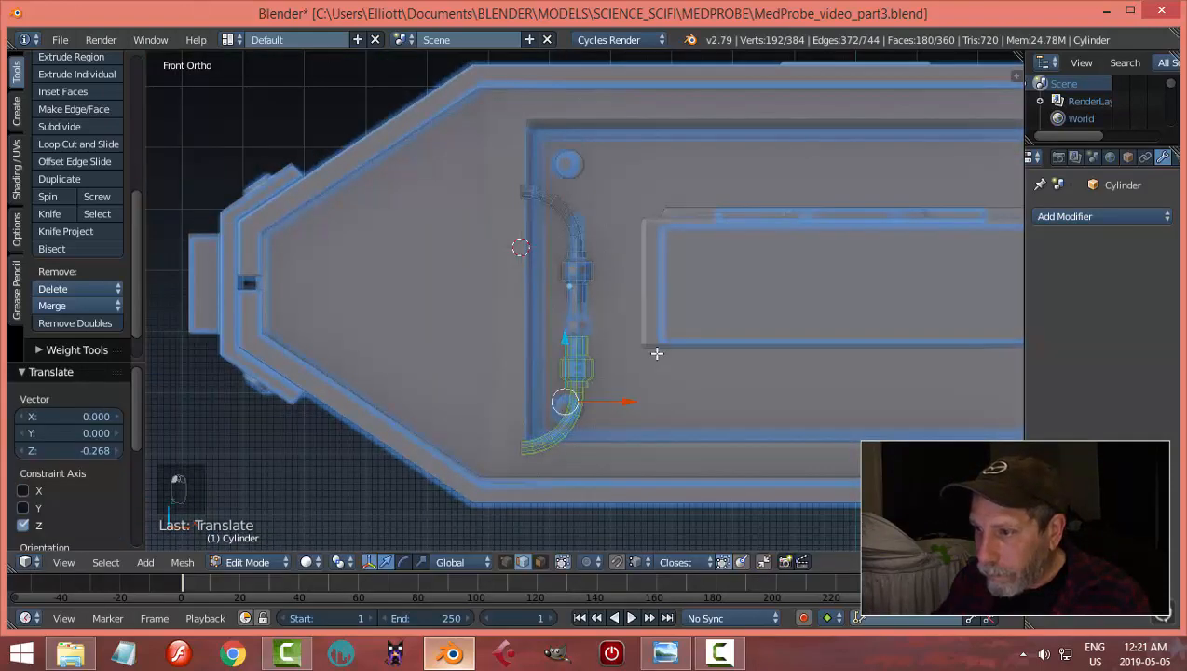
{"action": "scroll", "coordinate": [632, 361], "scroll_direction": "up", "scroll_amount": 4}
{"action": "key", "text": "g"}
{"action": "key", "text": "z"}
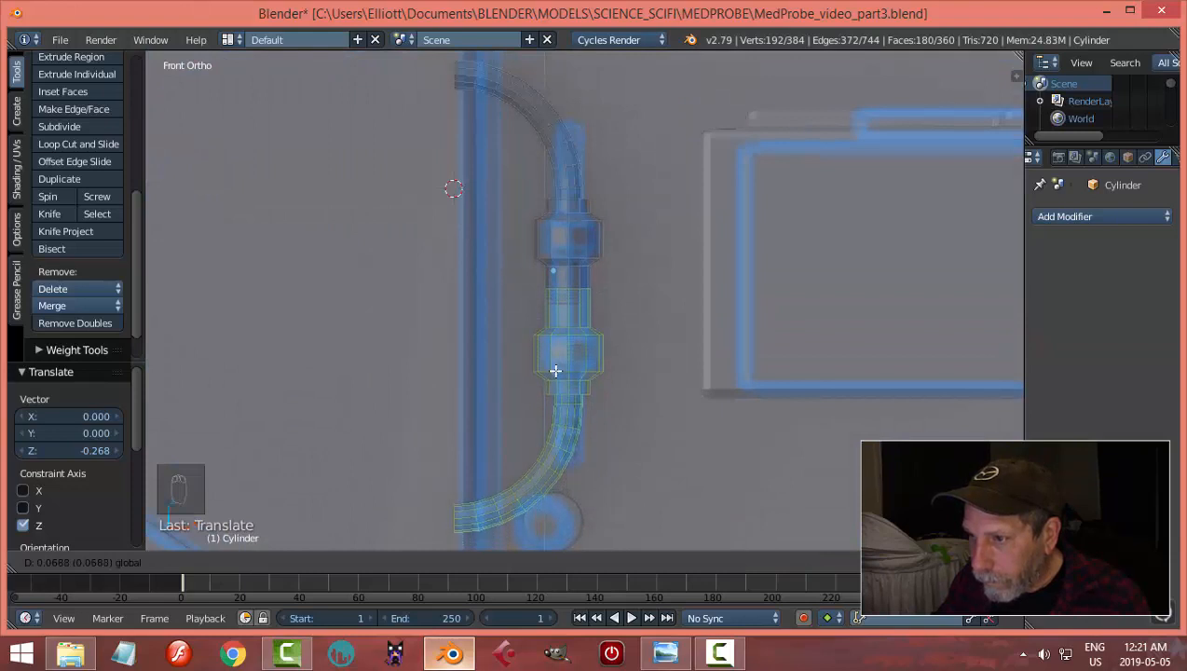
{"action": "left_click", "coordinate": [555, 370]}
{"action": "scroll", "coordinate": [638, 375], "scroll_direction": "up", "scroll_amount": 3}
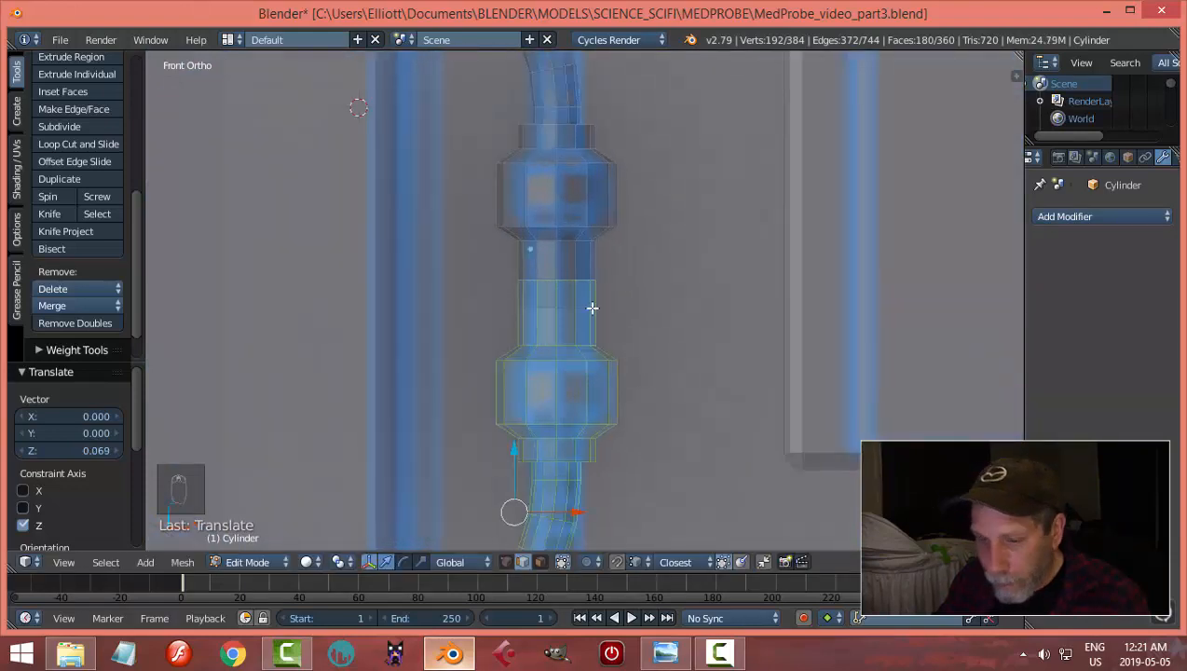
Step: Move the open end loop of the lower fitting down along Z by about 0.017, clear of the upper fitting
{"action": "key", "text": "a"}
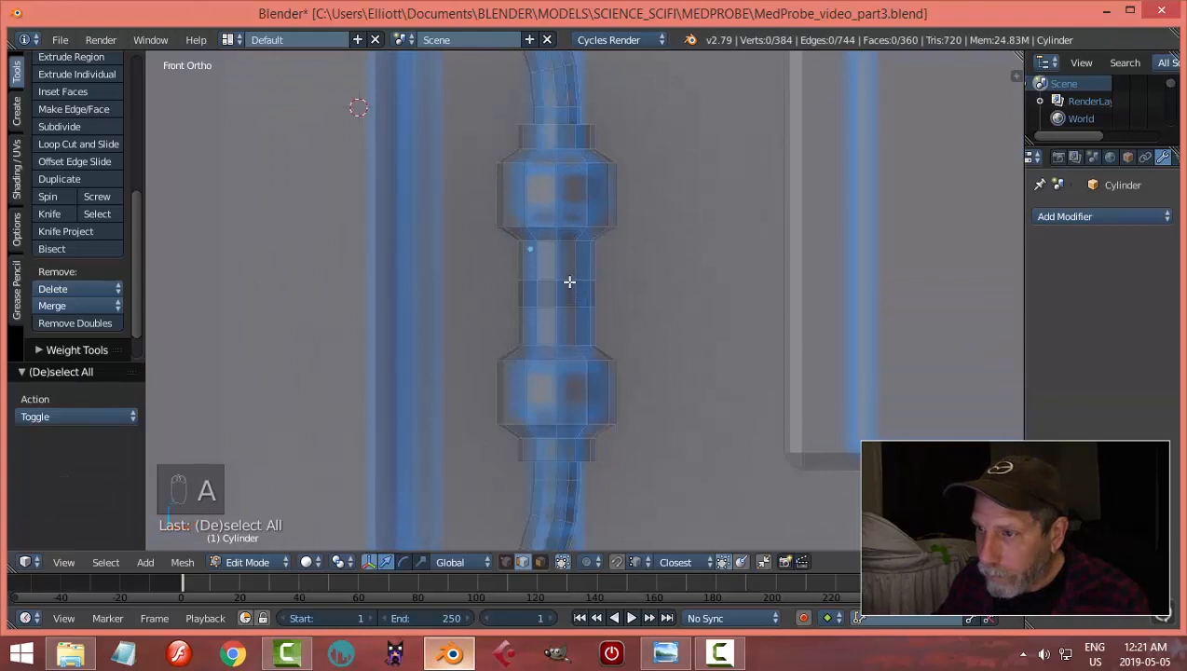
{"action": "left_click", "coordinate": [569, 281], "text": "alt"}
{"action": "left_click_drag", "start_coordinate": [557, 235], "coordinate": [556, 266]}
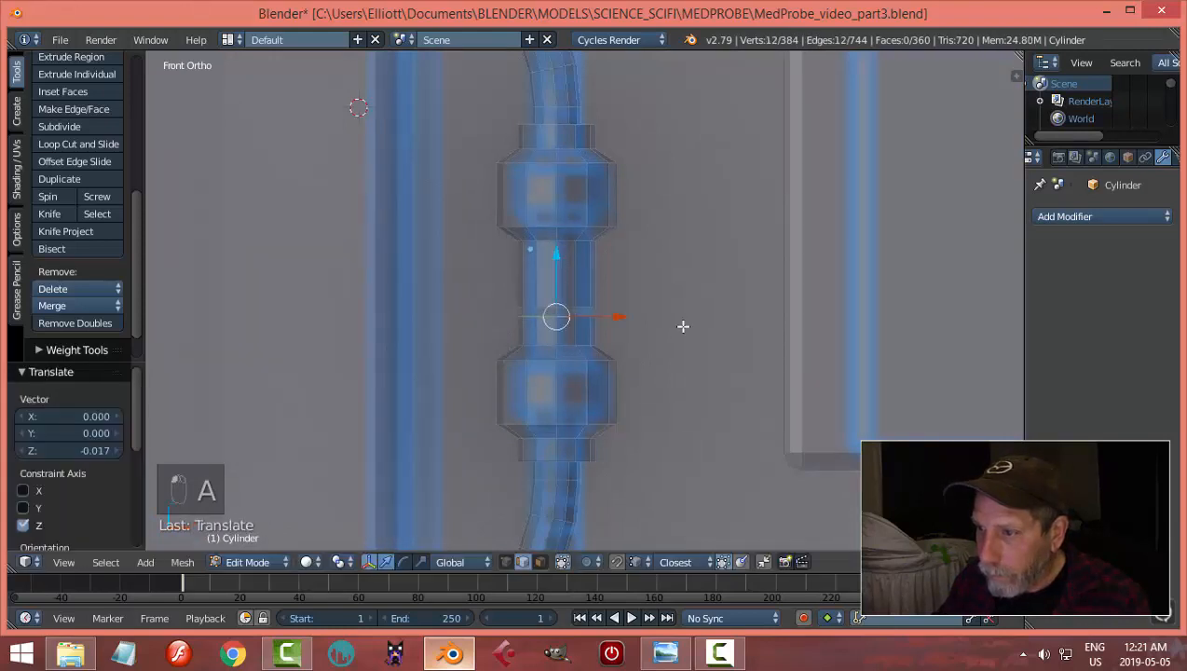
Step: Add the upper fitting's open end loop to the selection and bridge the two edge loops
{"action": "scroll", "coordinate": [653, 326], "scroll_direction": "up", "scroll_amount": 2}
{"action": "left_click", "coordinate": [551, 318], "text": "alt+shift"}
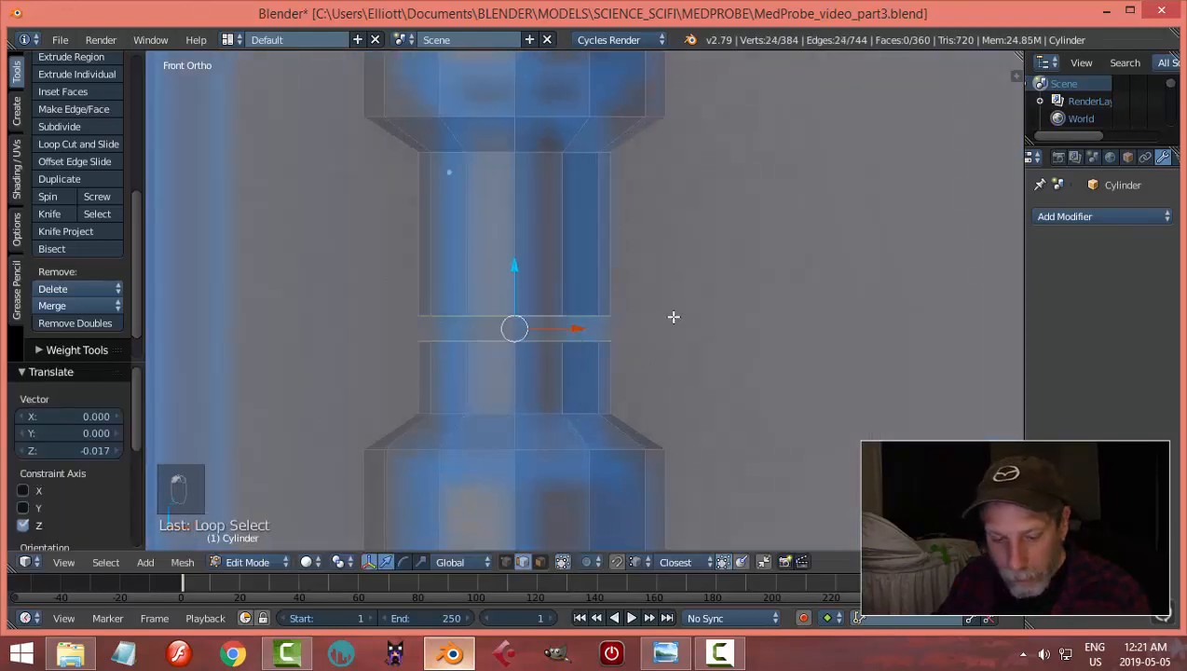
{"action": "key", "text": "z"}
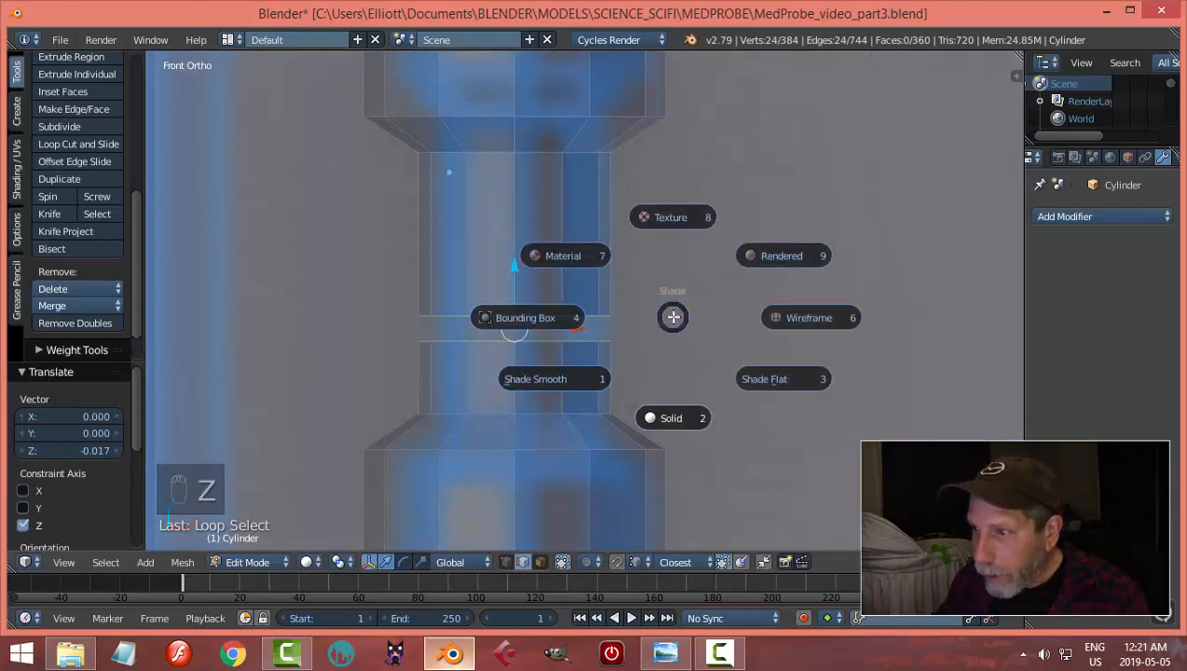
{"action": "left_click", "coordinate": [681, 421]}
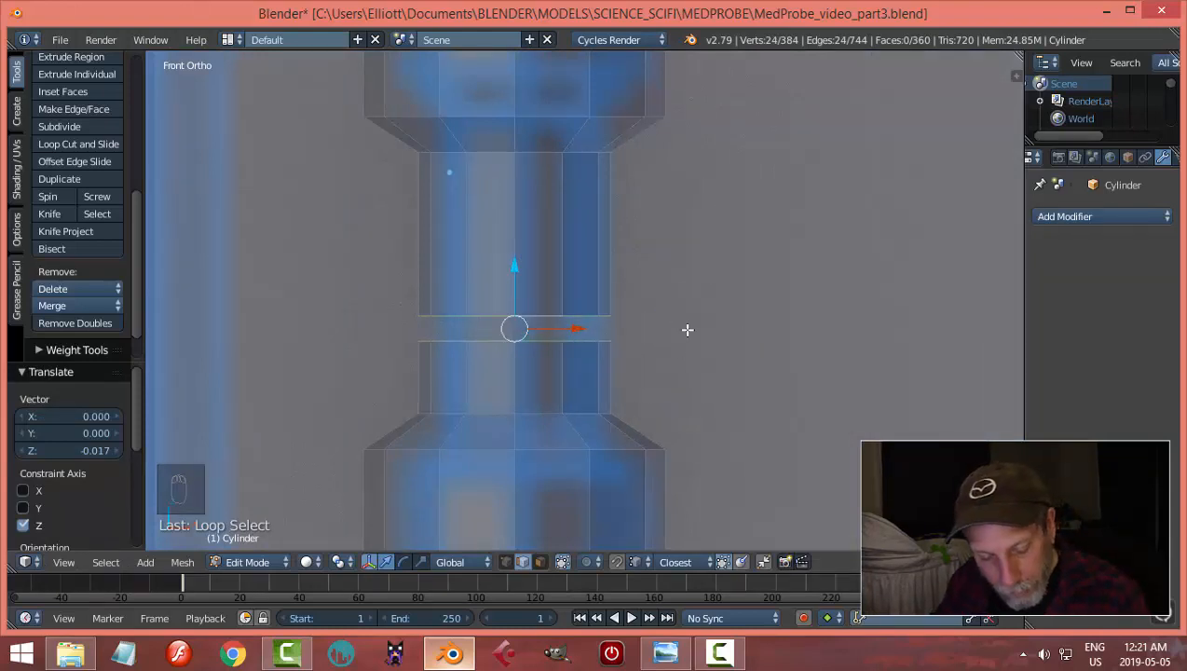
{"action": "key", "text": "ctrl+e"}
{"action": "left_click", "coordinate": [665, 509]}
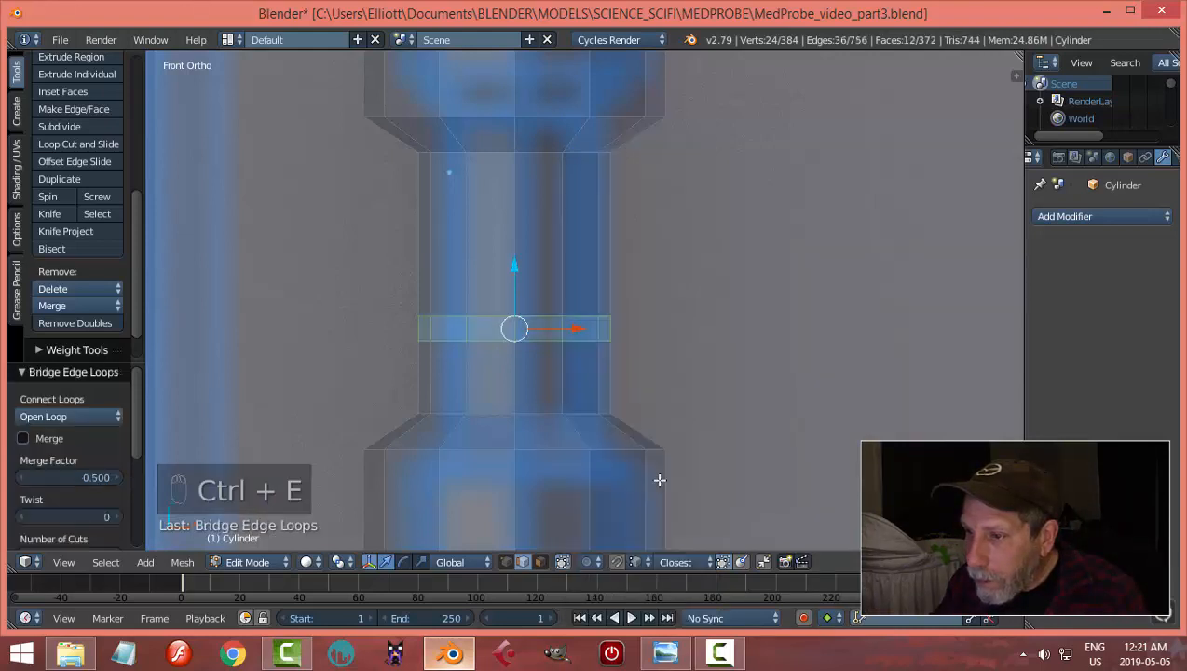
Step: Select the upper edge loop of the bridged section and move it up along Z by about 0.026, close to the upper fitting
{"action": "key", "text": "a"}
{"action": "right_click", "coordinate": [540, 337], "text": "alt"}
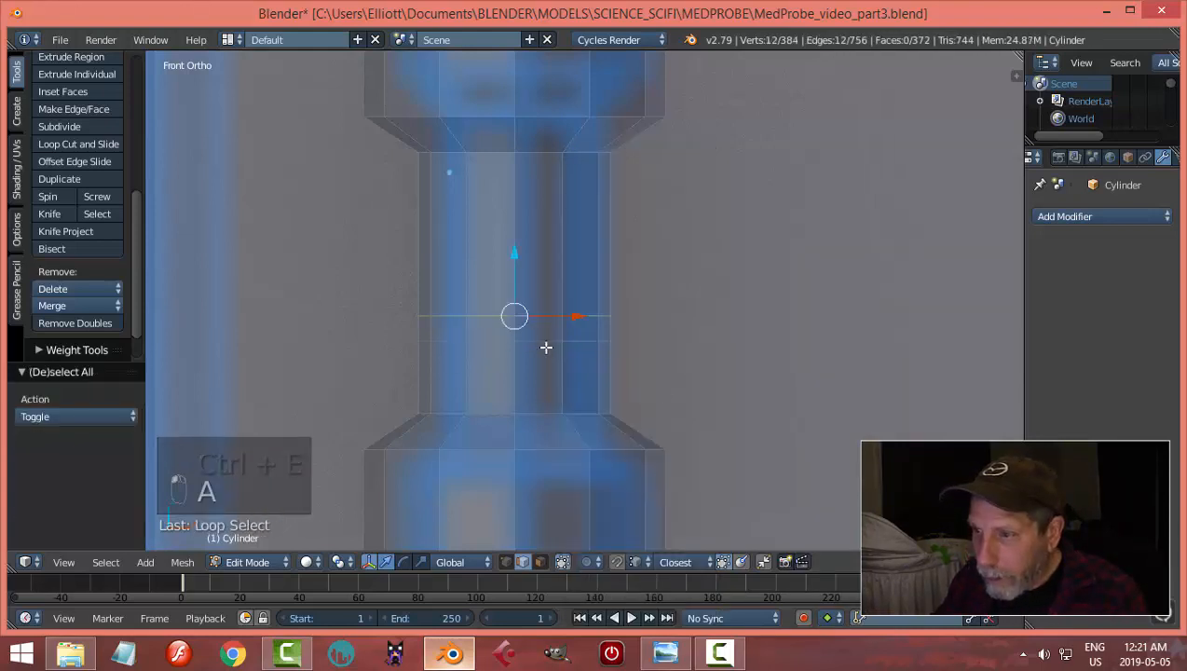
{"action": "key", "text": "a"}
{"action": "right_click", "coordinate": [540, 300], "text": "alt"}
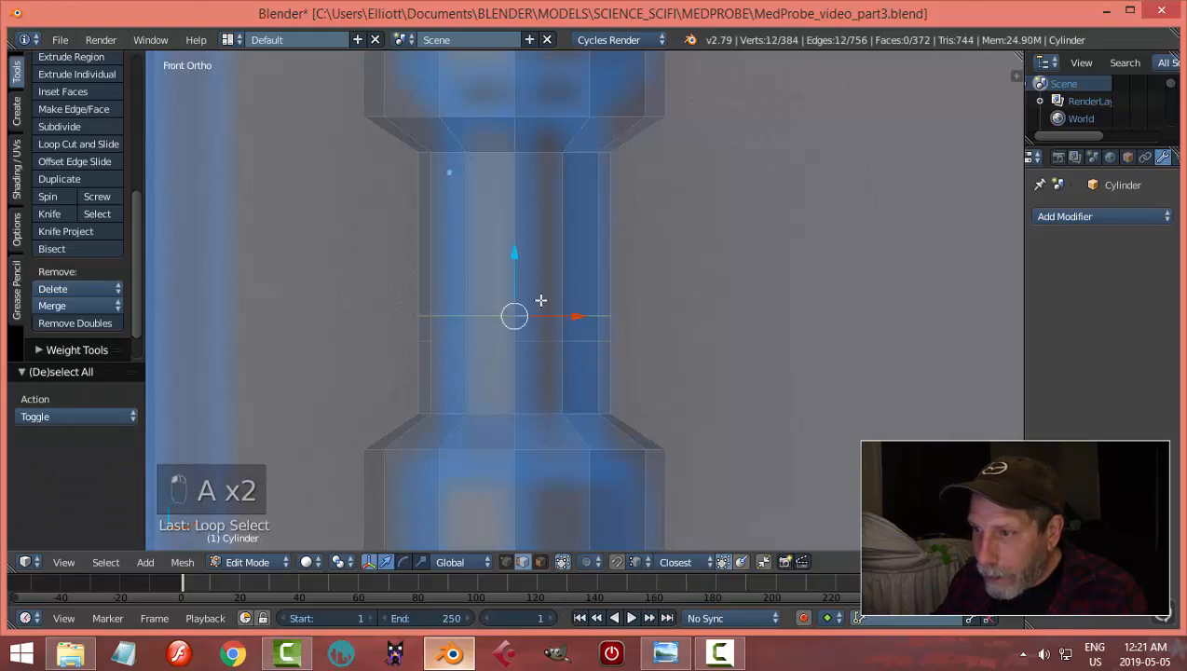
{"action": "key", "text": "g"}
{"action": "key", "text": "z"}
{"action": "left_click", "coordinate": [545, 114]}
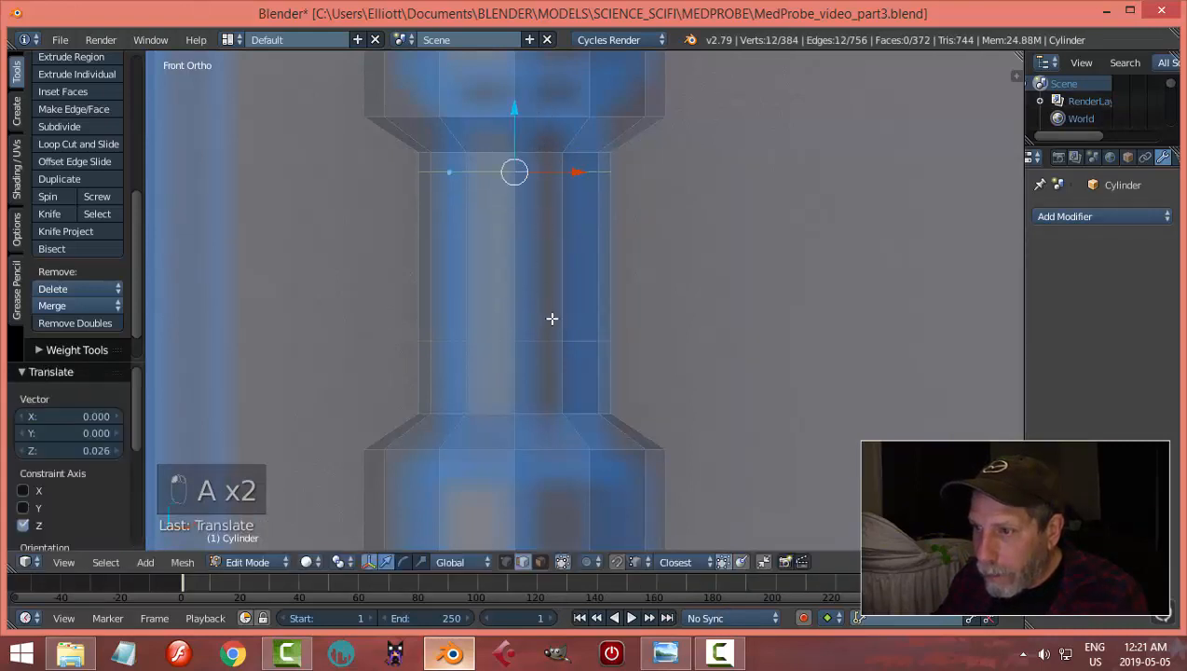
Step: Select the lower edge loop of the bridged section and move it down along Z toward the lower fitting
{"action": "key", "text": "a"}
{"action": "right_click", "coordinate": [547, 339], "text": "alt"}
{"action": "key", "text": "g"}
{"action": "key", "text": "z"}
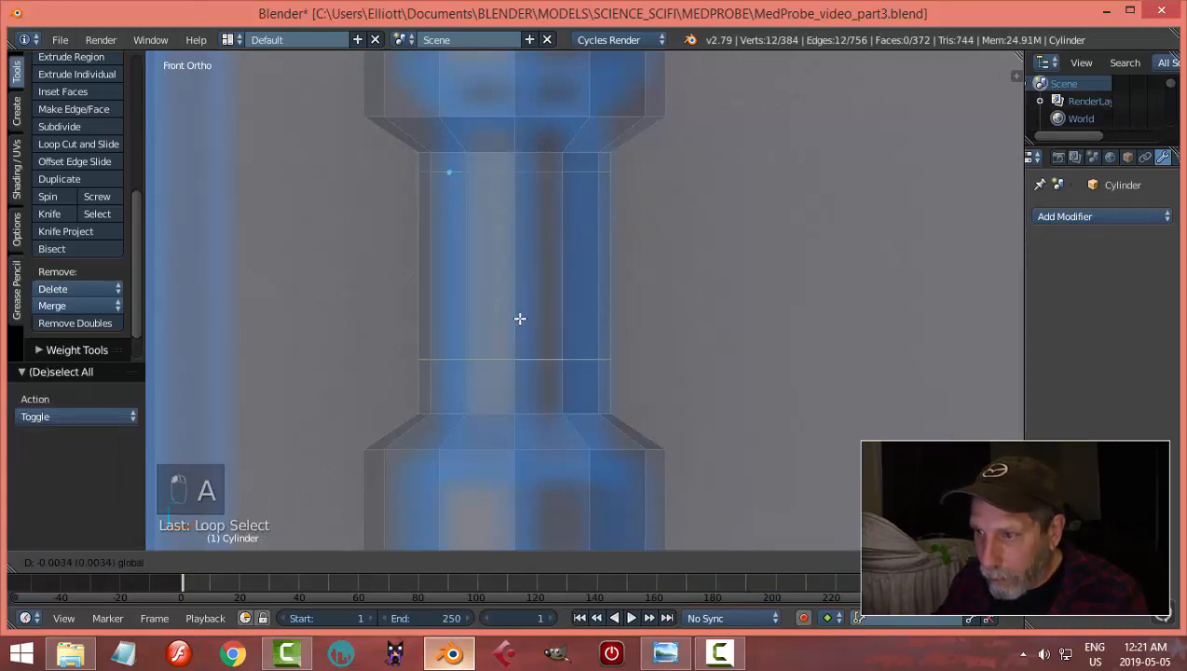
{"action": "left_click", "coordinate": [516, 335]}
{"action": "key", "text": "a"}
{"action": "key", "text": "a"}
{"action": "scroll", "coordinate": [694, 313], "scroll_direction": "down", "scroll_amount": 5}
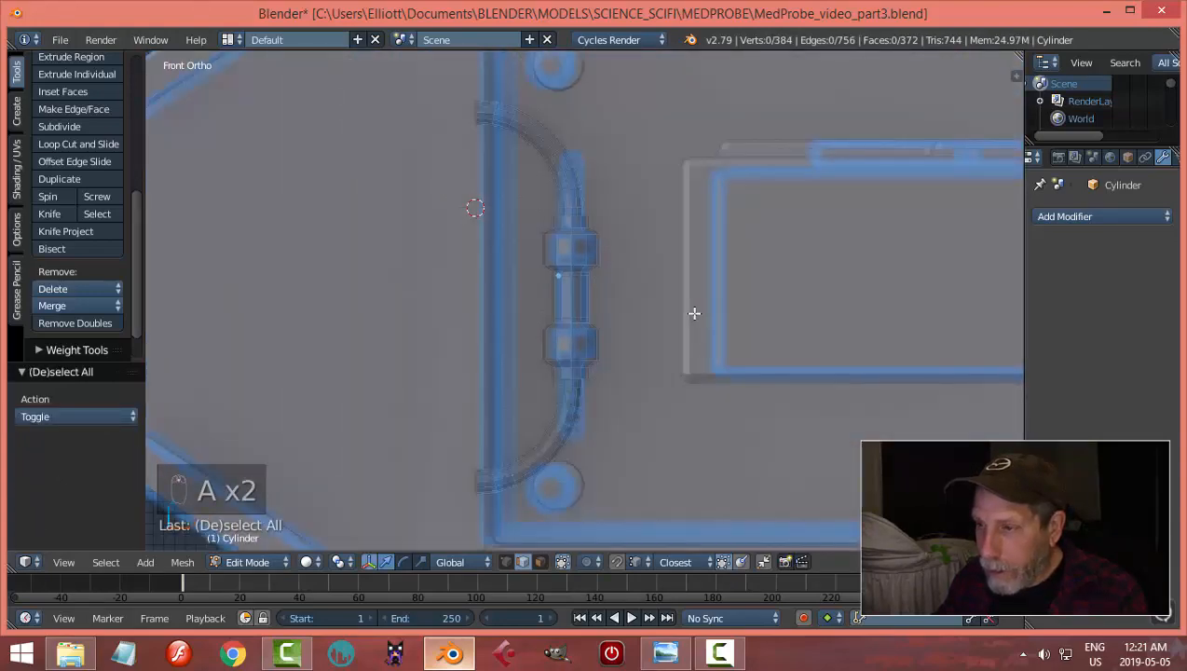
Step: Leave mesh editing, set the pipe's origin to its geometry and snap the 3D cursor to the selected pipe
{"action": "key", "text": "Tab"}
{"action": "middle_click_drag", "start_coordinate": [677, 310], "coordinate": [268, 319]}
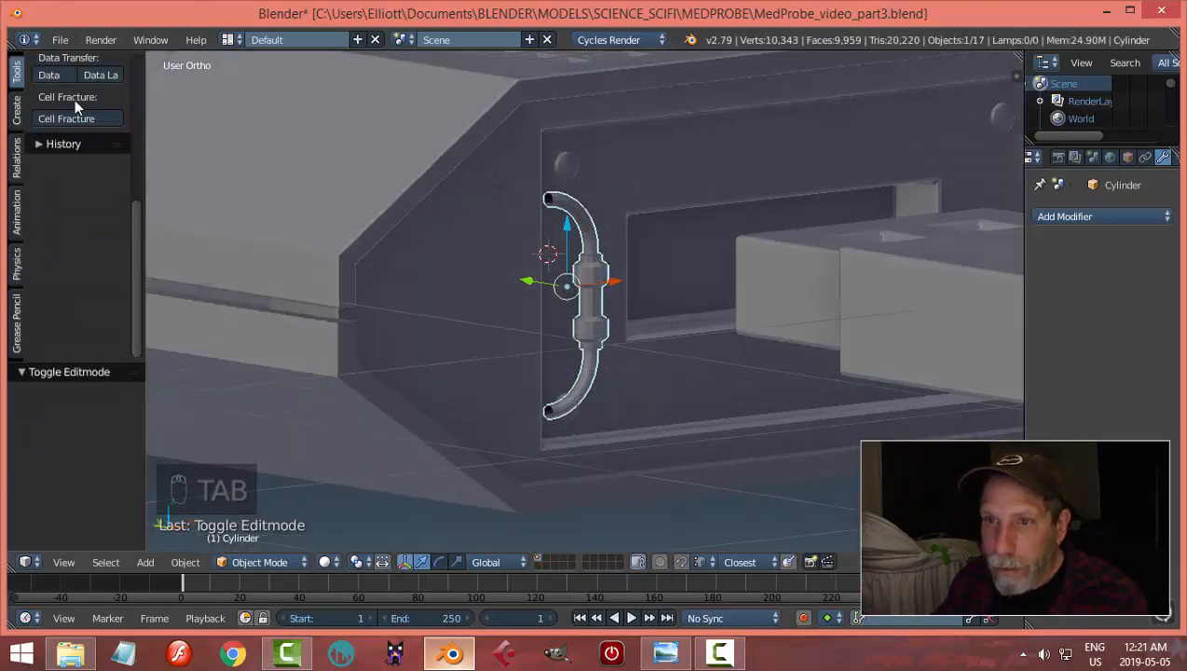
{"action": "scroll", "coordinate": [74, 105], "scroll_direction": "up", "scroll_amount": 4}
{"action": "left_click", "coordinate": [73, 133]}
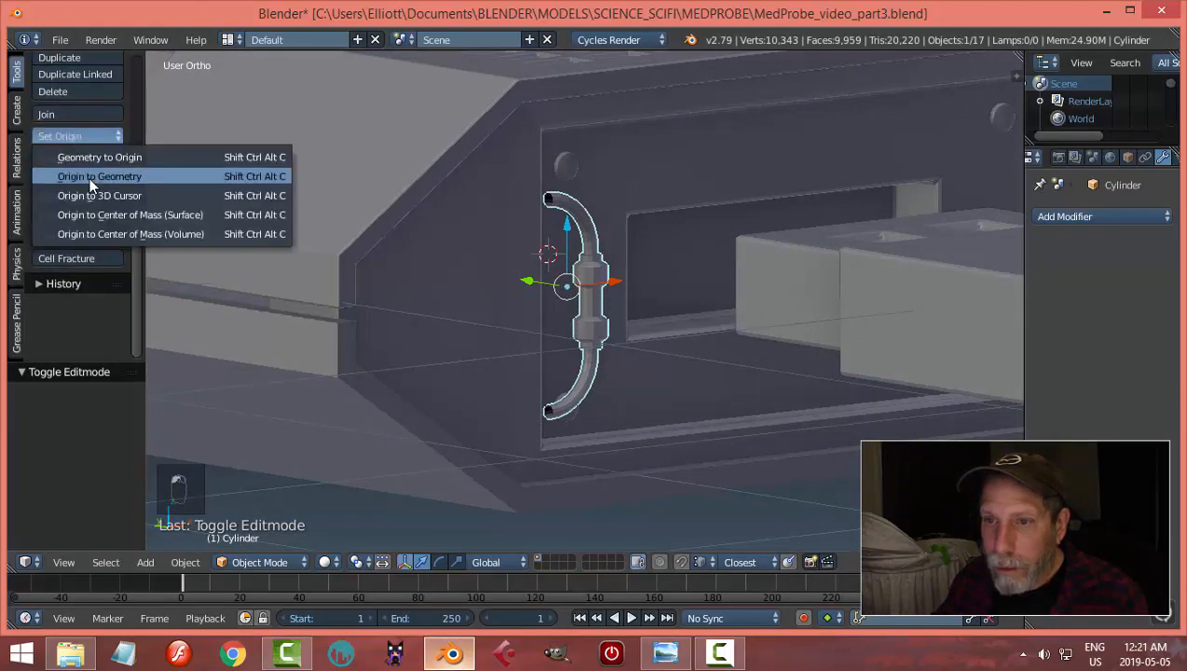
{"action": "left_click", "coordinate": [90, 178]}
{"action": "key", "text": "shift+s"}
{"action": "left_click", "coordinate": [630, 295]}
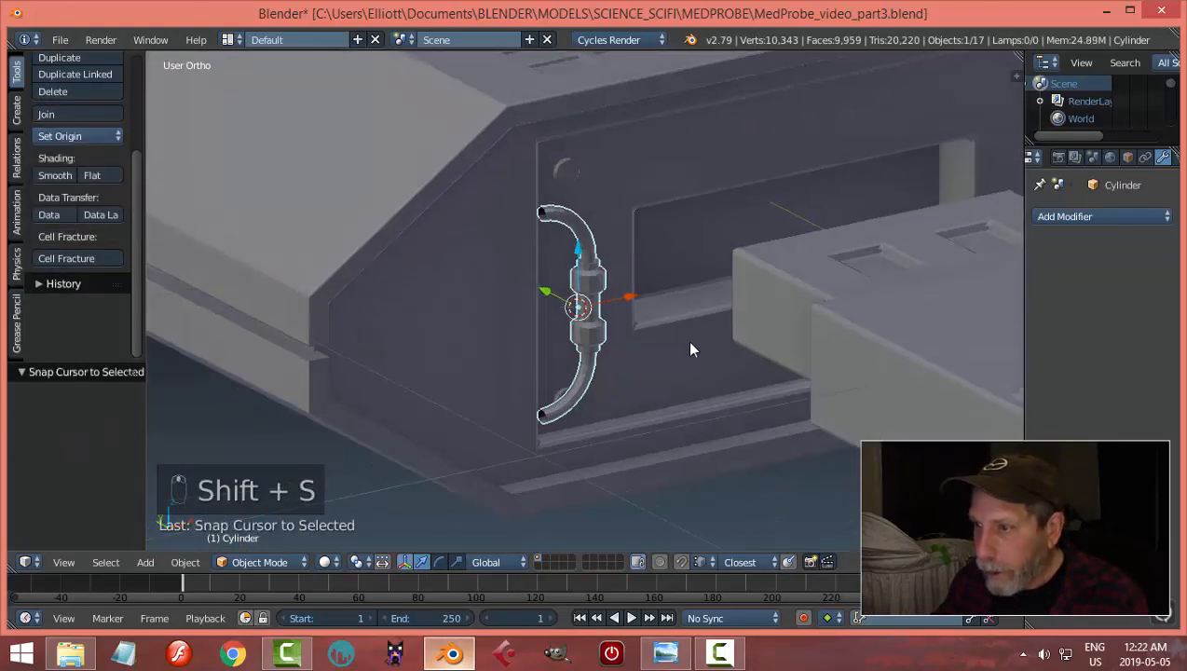
Step: Rotate the pipe -90° about the global Z axis so its bent ends point into the panel
{"action": "key", "text": "r"}
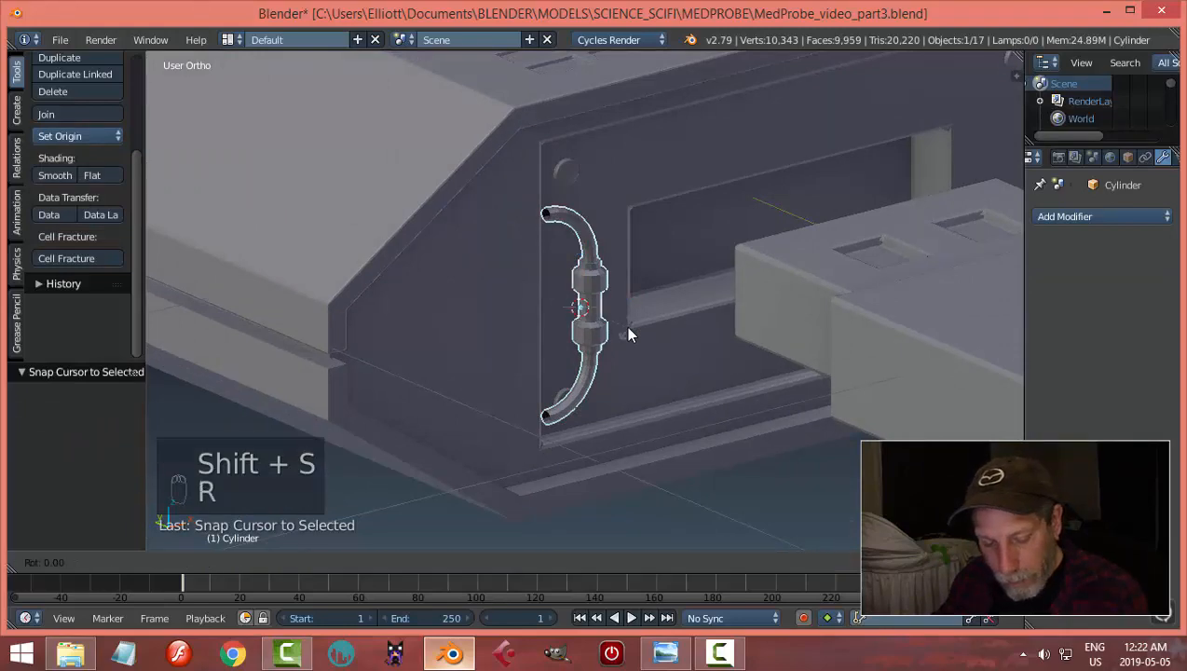
{"action": "key", "text": "z"}
{"action": "key", "text": "9"}
{"action": "key", "text": "0"}
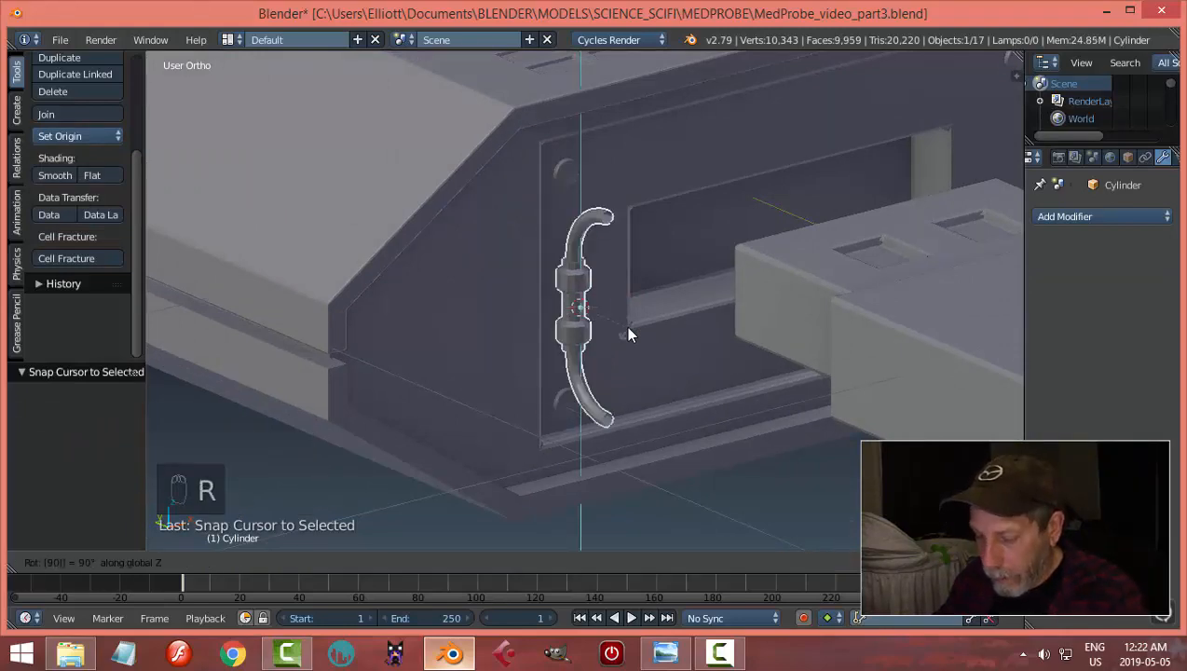
{"action": "key", "text": "Return"}
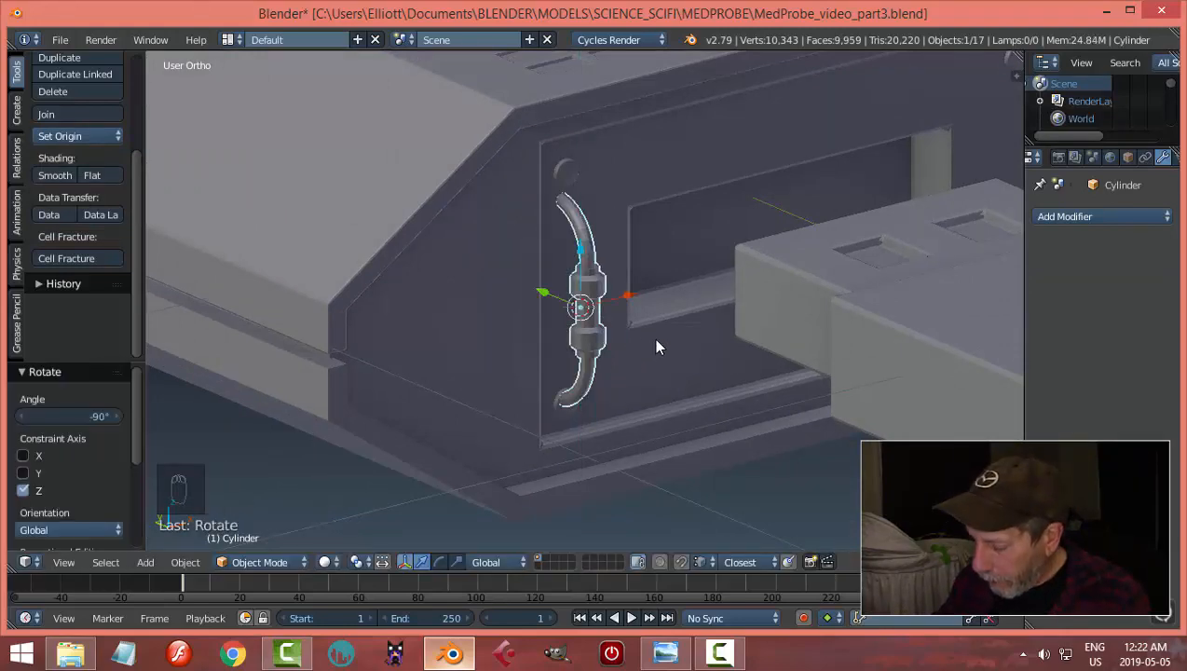
Step: Move the pipe about 0.019 along X to match the reference and about 0.04 along Y into the panel
{"action": "key", "text": "KP_1"}
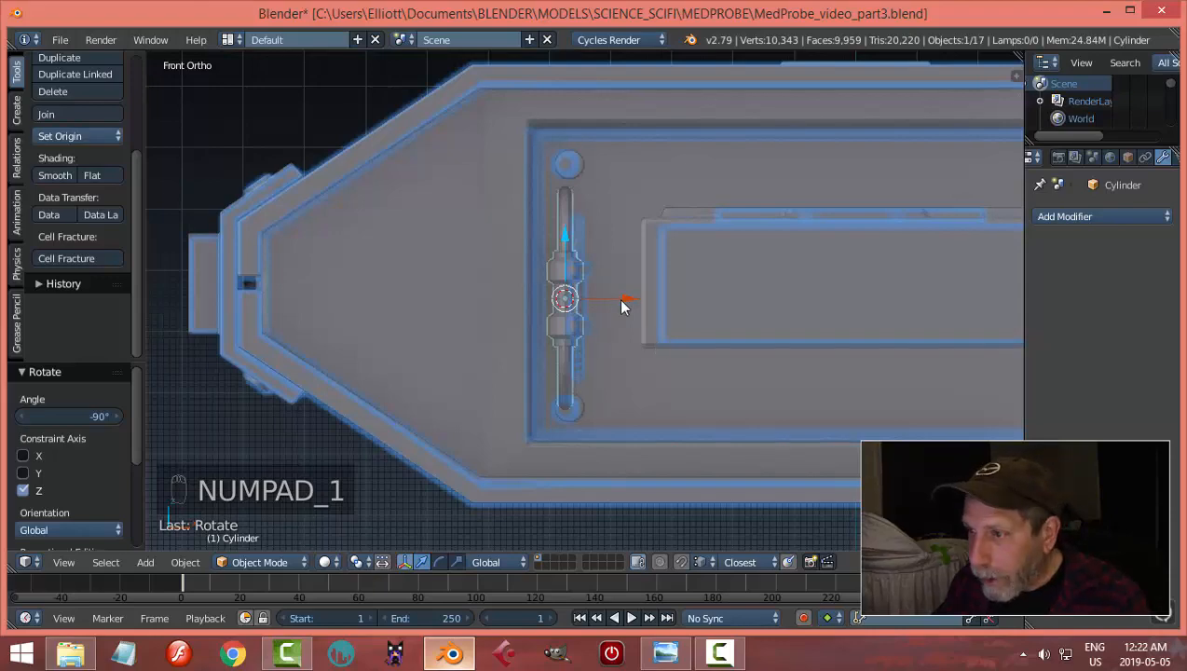
{"action": "left_click_drag", "start_coordinate": [622, 306], "coordinate": [629, 300]}
{"action": "middle_click_drag", "start_coordinate": [669, 309], "coordinate": [563, 309]}
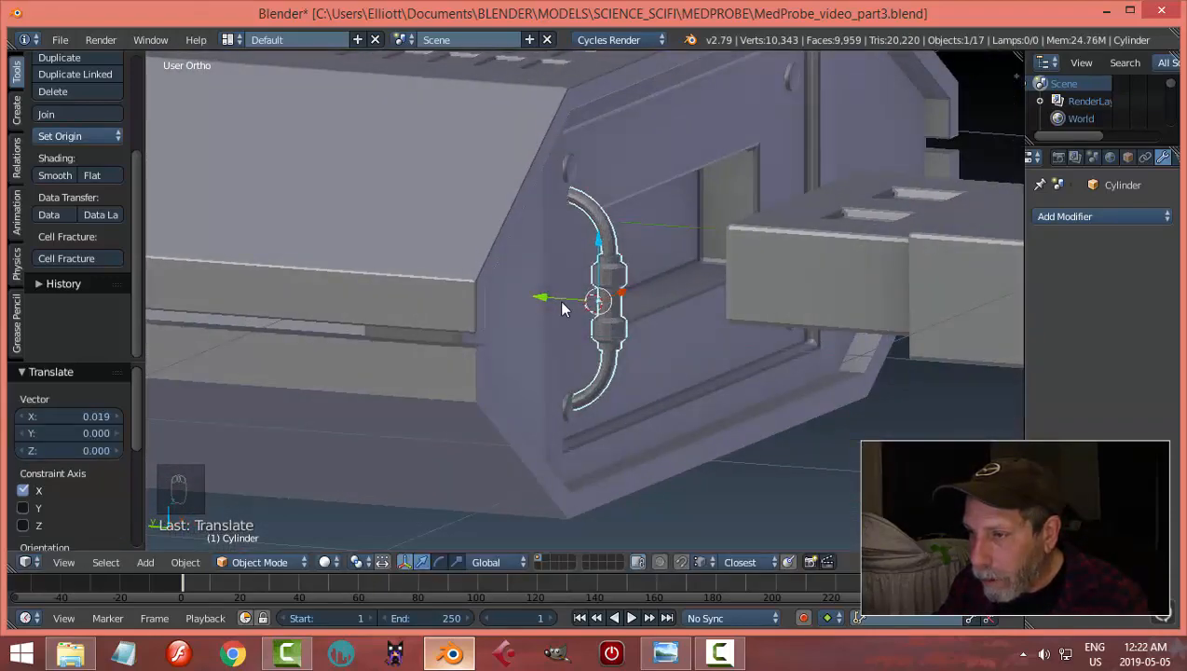
{"action": "key", "text": "g"}
{"action": "key", "text": "x"}
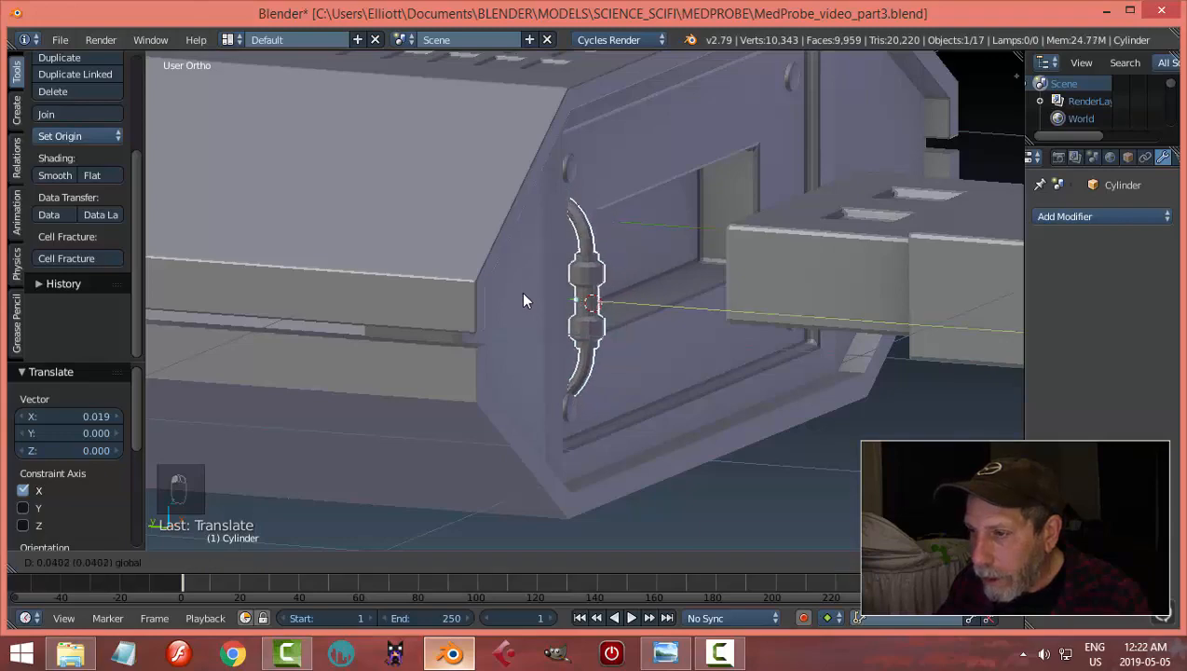
{"action": "key", "text": "y"}
{"action": "left_click", "coordinate": [523, 300]}
{"action": "middle_click_drag", "start_coordinate": [603, 307], "coordinate": [517, 299]}
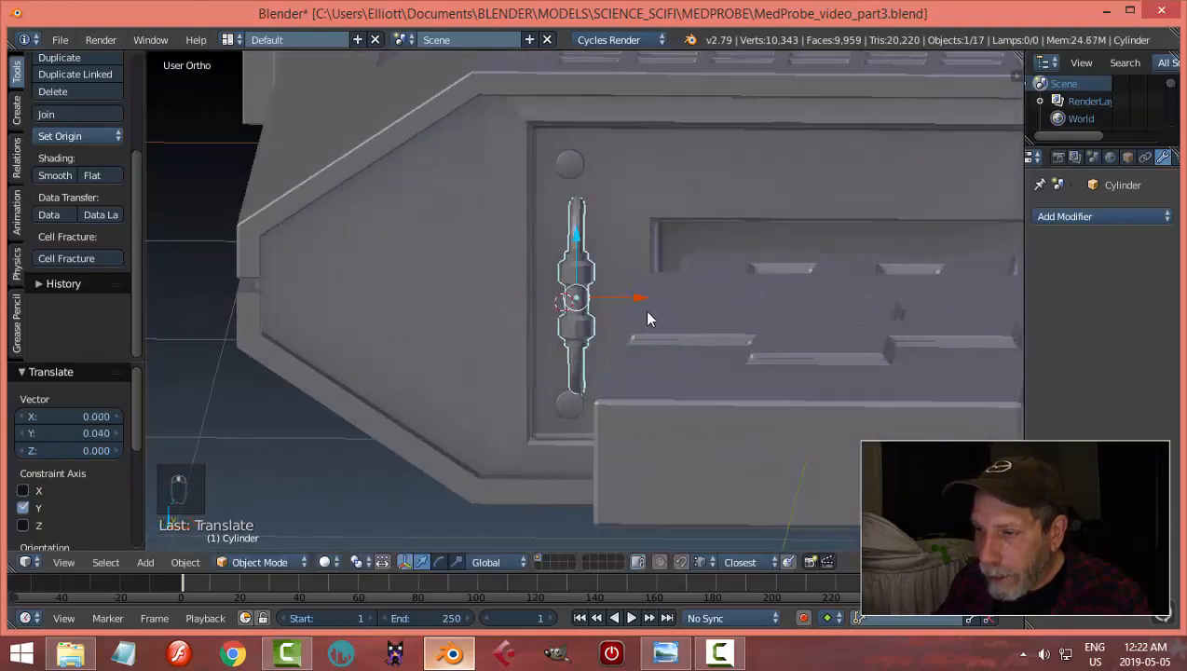
Step: In front view, raise the pipe along Z by about 0.019, scale it down to about 0.75 and fine-tune its height between the bolts
{"action": "middle_click_drag", "start_coordinate": [647, 312], "coordinate": [653, 293]}
{"action": "key", "text": "KP_1"}
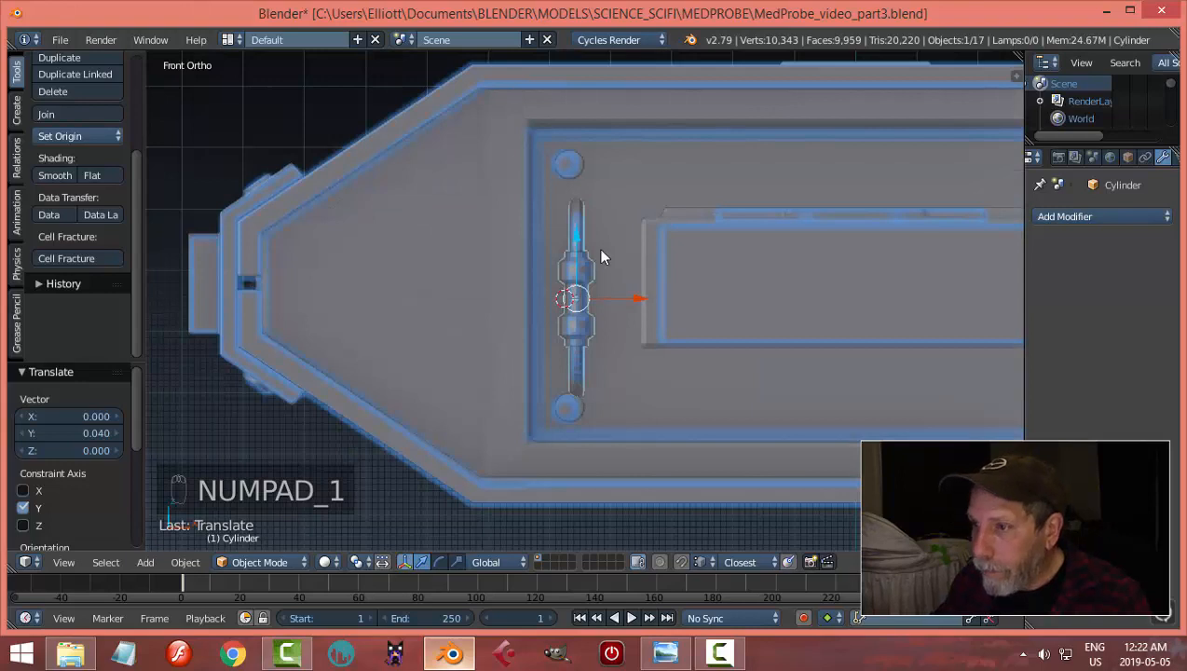
{"action": "left_click_drag", "start_coordinate": [573, 232], "coordinate": [570, 219]}
{"action": "key", "text": "s"}
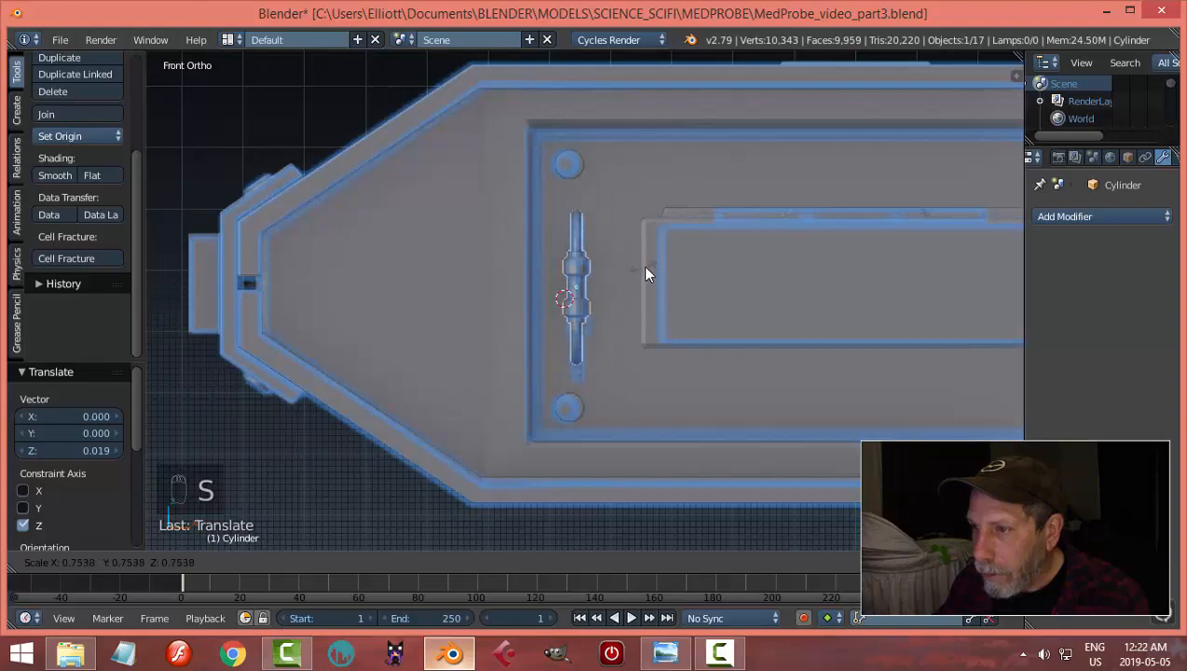
{"action": "left_click", "coordinate": [645, 268]}
{"action": "left_click_drag", "start_coordinate": [573, 233], "coordinate": [574, 236]}
{"action": "middle_click_drag", "start_coordinate": [575, 236], "coordinate": [588, 299]}
Step: Try smooth shading on the pipe without any modifier, and undo it
{"action": "key", "text": "a"}
{"action": "right_click", "coordinate": [582, 298]}
{"action": "scroll", "coordinate": [692, 321], "scroll_direction": "up", "scroll_amount": 4}
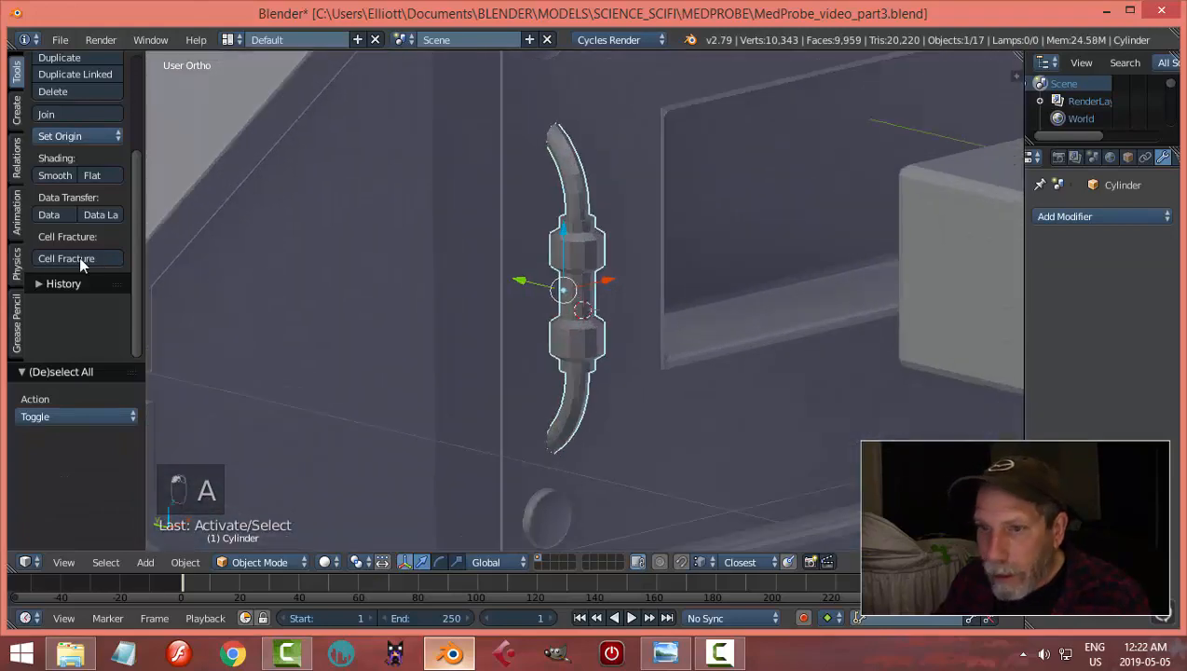
{"action": "left_click", "coordinate": [55, 176]}
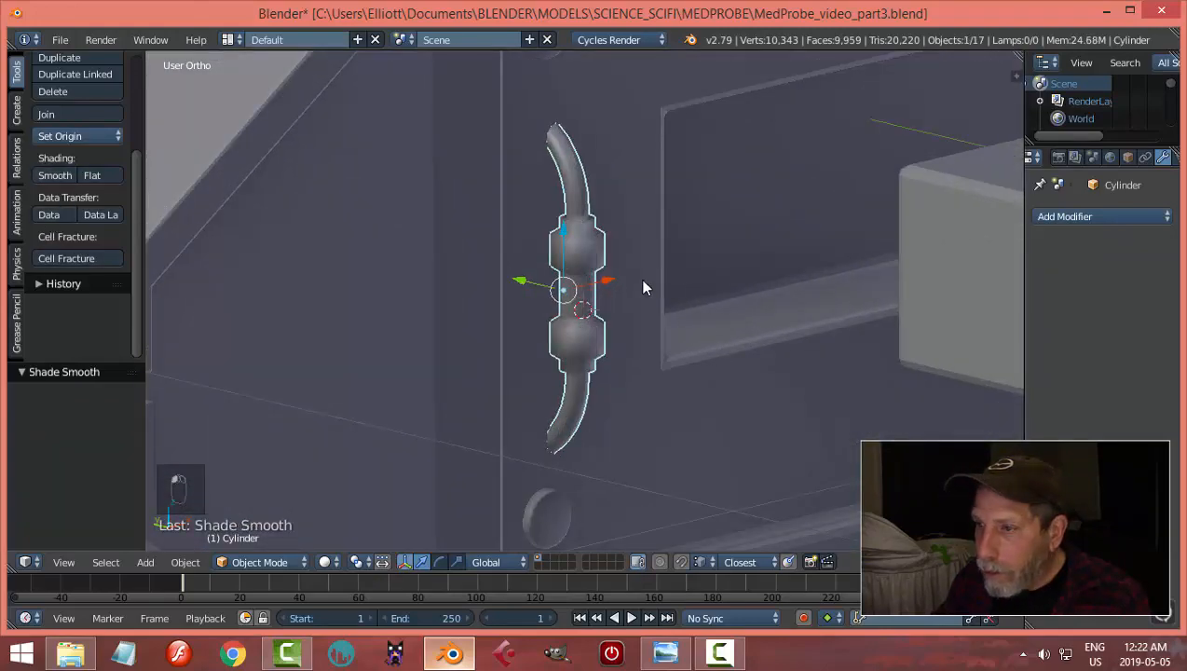
{"action": "key", "text": "ctrl+z"}
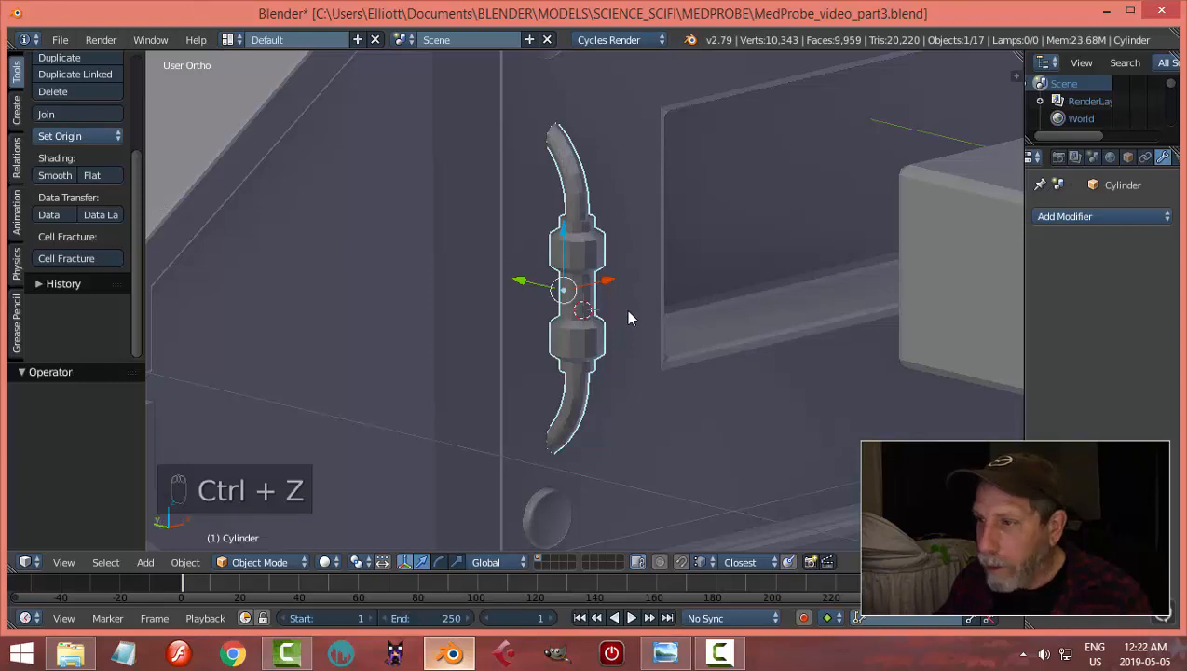
Step: Add a Subdivision Surface modifier to the pipe with smooth shading and 2 view subdivisions
{"action": "left_click", "coordinate": [1058, 217]}
{"action": "left_click", "coordinate": [828, 506]}
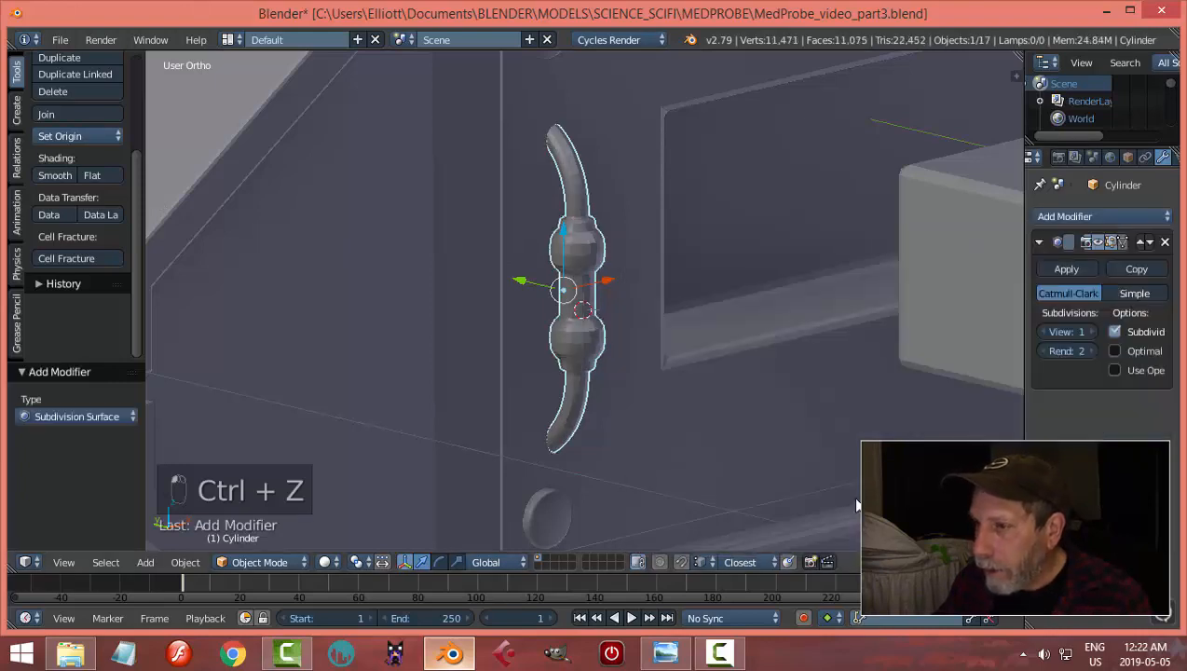
{"action": "left_click", "coordinate": [56, 176]}
{"action": "middle_click_drag", "start_coordinate": [252, 202], "coordinate": [948, 334]}
{"action": "left_click", "coordinate": [1090, 332]}
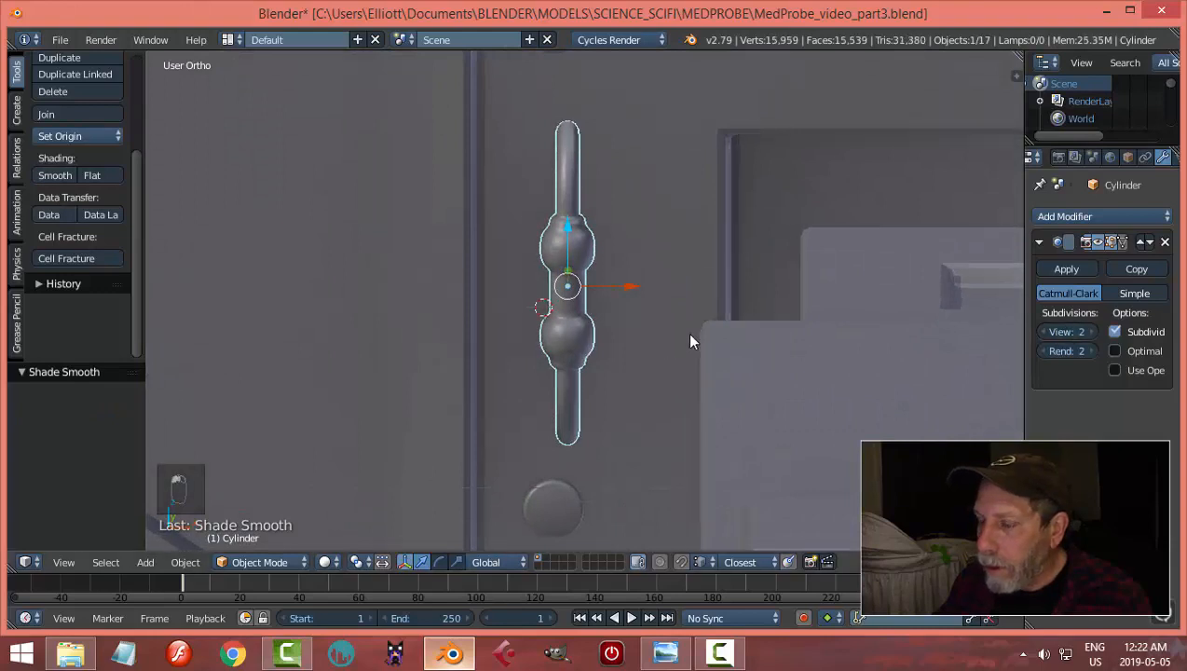
Step: Select the upper and lower rim edge loops of both fittings and bevel them by about 0.001 with one segment
{"action": "middle_click_drag", "start_coordinate": [689, 335], "coordinate": [734, 319]}
{"action": "scroll", "coordinate": [659, 321], "scroll_direction": "up", "scroll_amount": 2}
{"action": "key", "text": "Tab"}
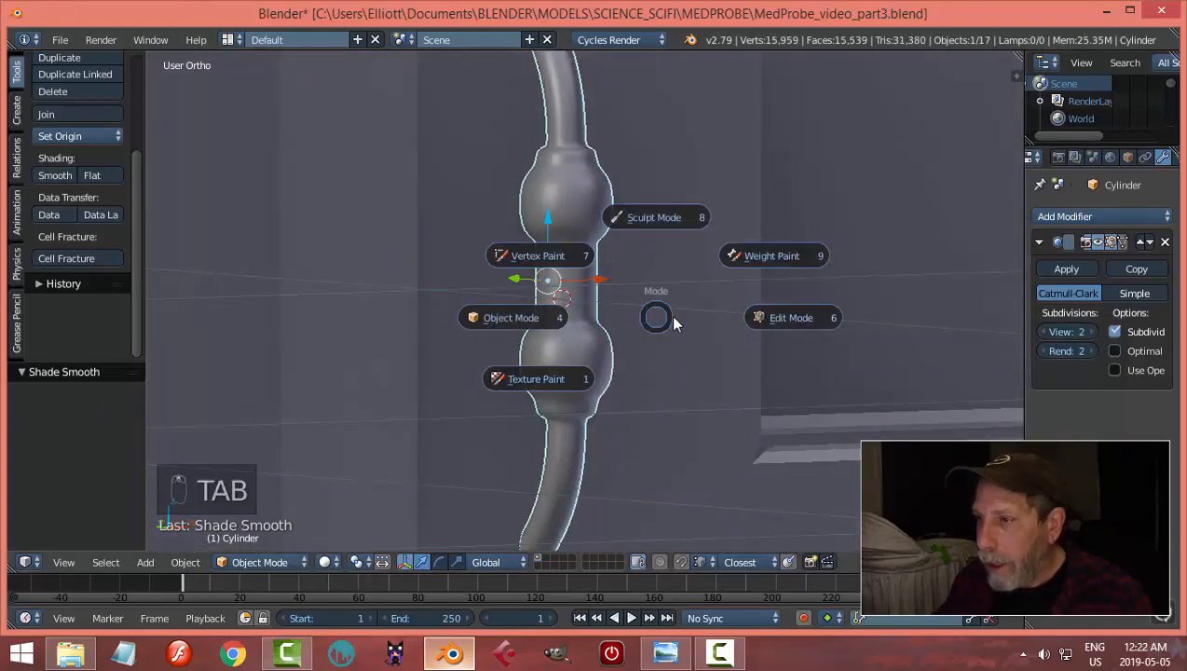
{"action": "scroll", "coordinate": [603, 271], "scroll_direction": "up", "scroll_amount": 2}
{"action": "middle_click_drag", "start_coordinate": [604, 271], "coordinate": [569, 202]}
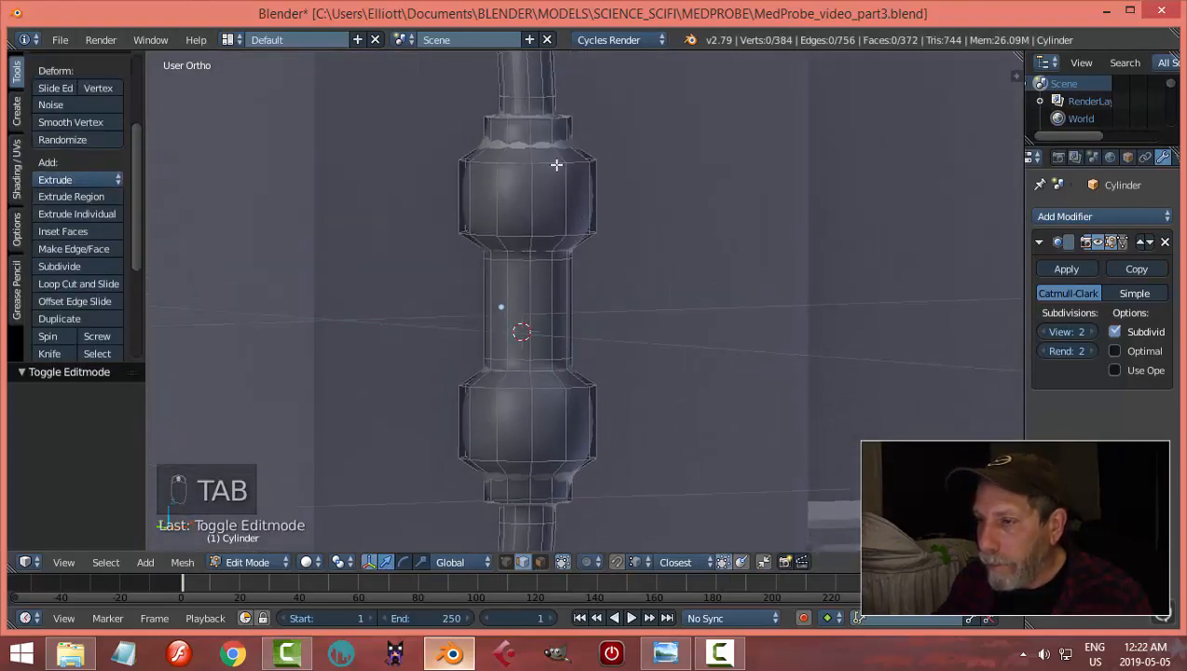
{"action": "right_click", "coordinate": [556, 165], "text": "alt"}
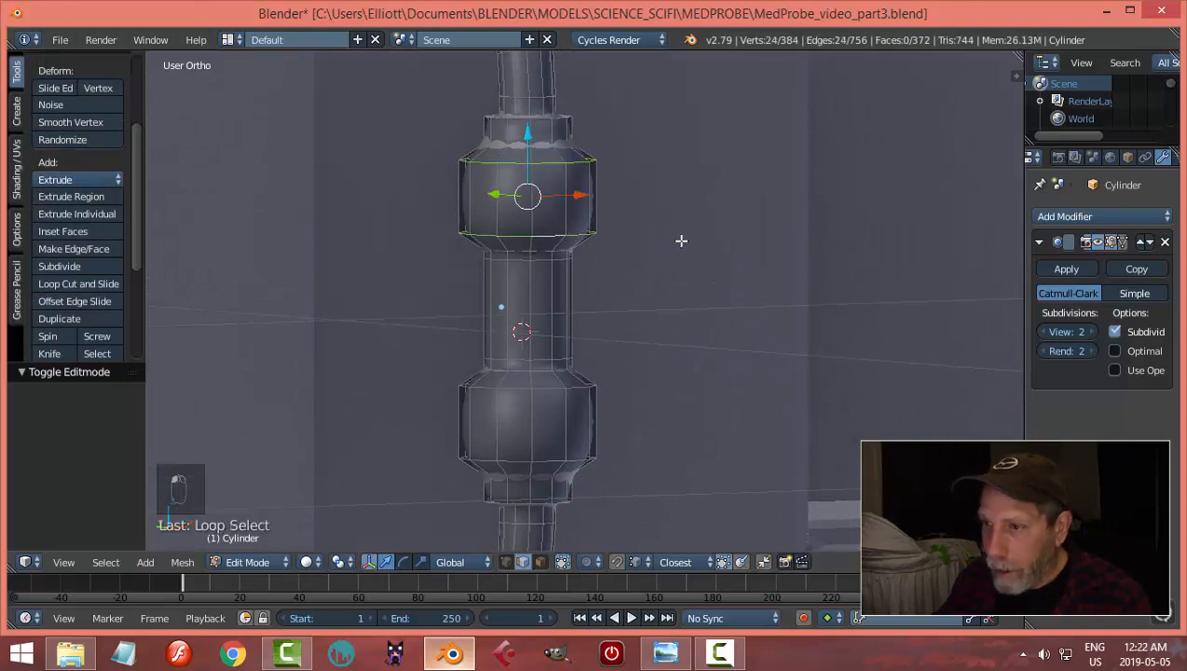
{"action": "right_click", "coordinate": [549, 387], "text": "alt+shift"}
{"action": "right_click", "coordinate": [553, 456], "text": "alt+shift"}
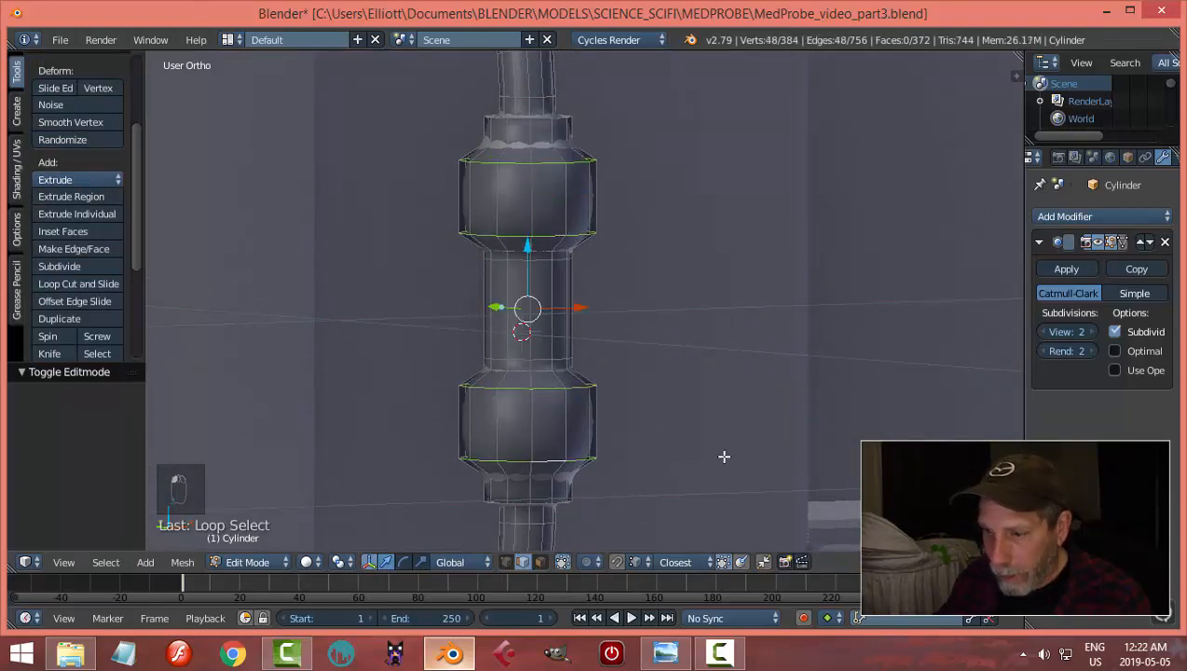
{"action": "key", "text": "ctrl+b"}
{"action": "left_click", "coordinate": [727, 457]}
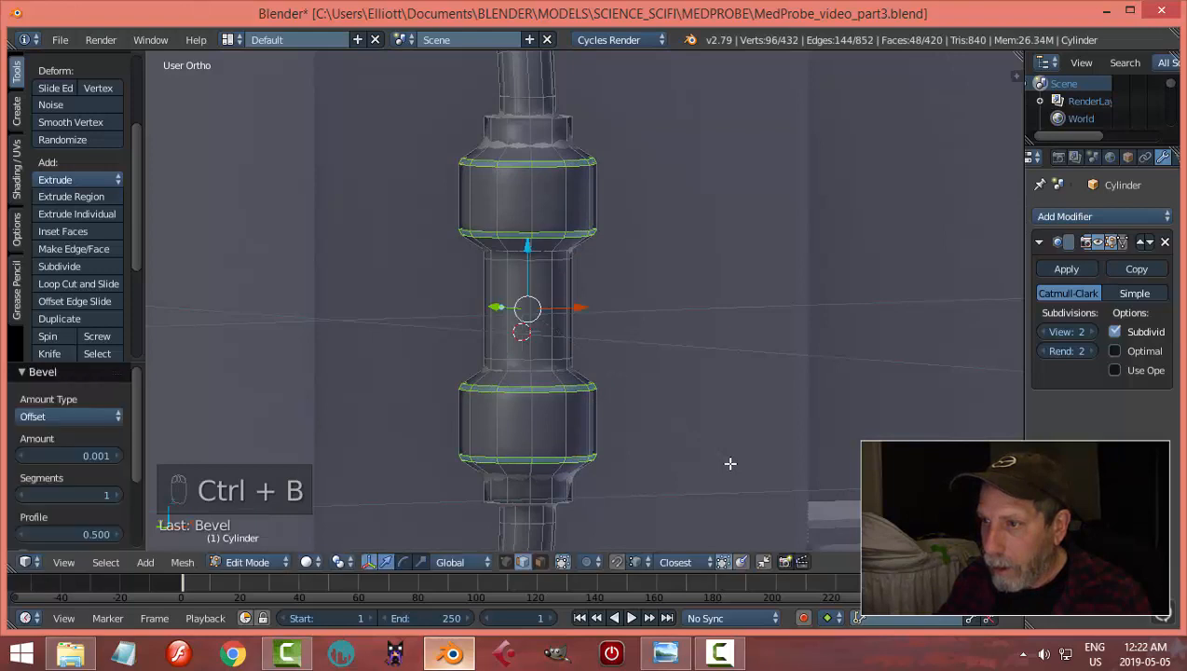
{"action": "key", "text": "Tab"}
{"action": "left_click", "coordinate": [617, 459]}
{"action": "scroll", "coordinate": [700, 400], "scroll_direction": "down", "scroll_amount": 3}
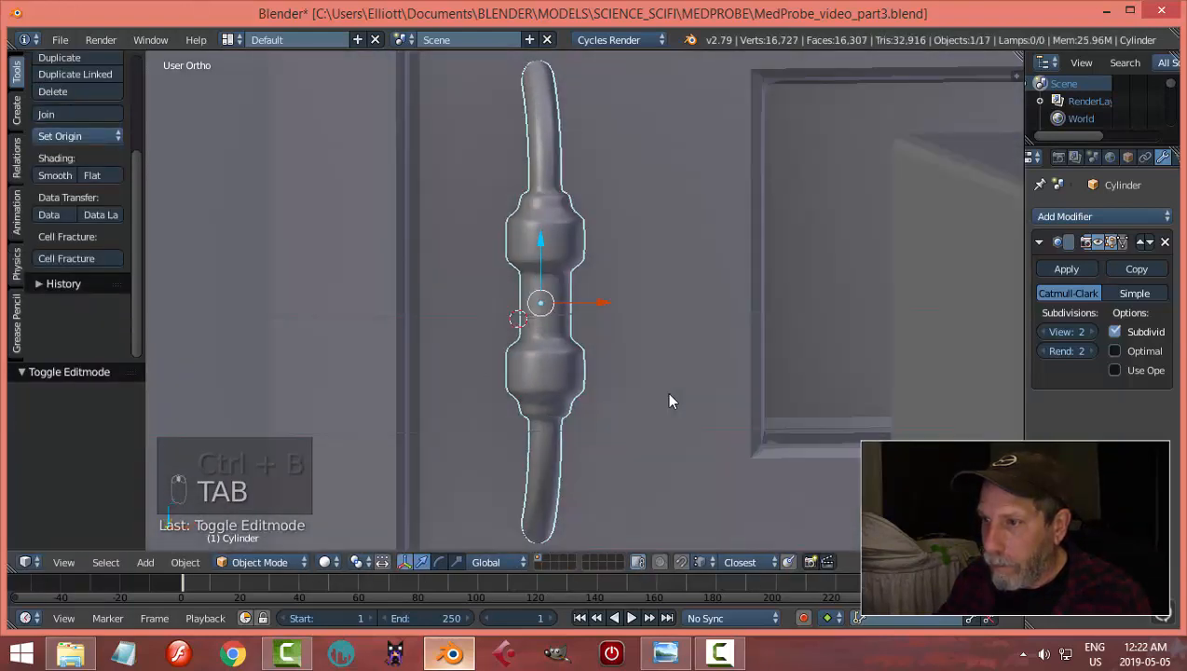
Step: Add one loop cut near each end of the straight middle section, close to the lower and upper fittings
{"action": "key", "text": "Tab"}
{"action": "left_click", "coordinate": [797, 390]}
{"action": "key", "text": "ctrl+r"}
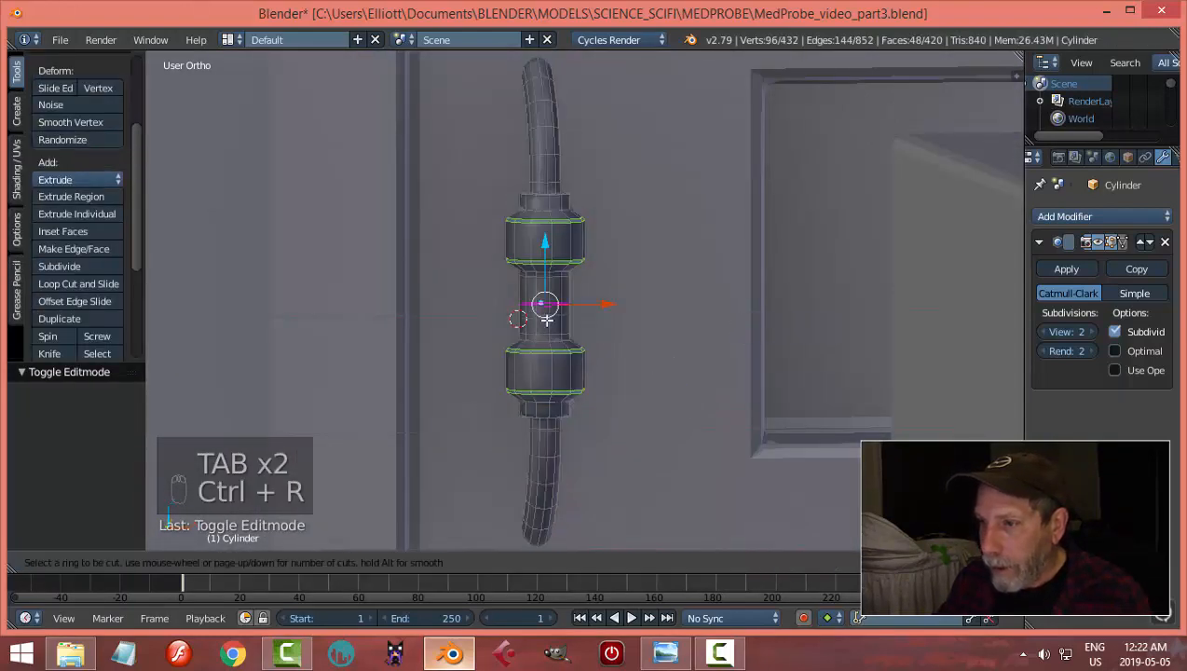
{"action": "left_click", "coordinate": [547, 307]}
{"action": "left_click", "coordinate": [549, 346]}
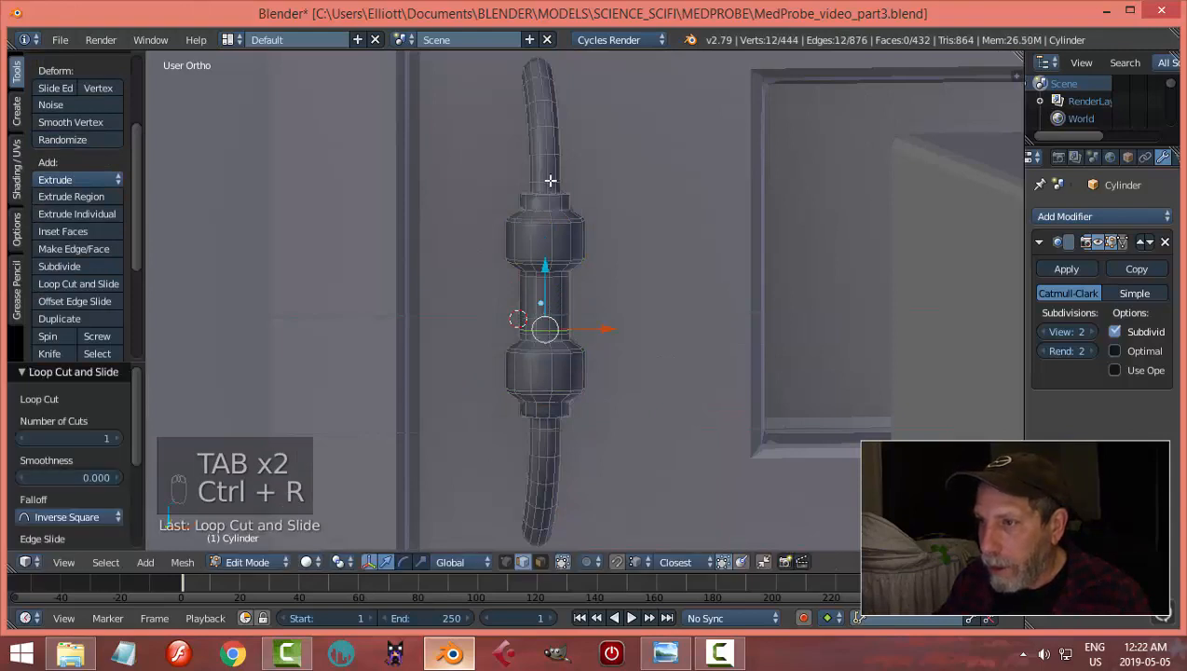
{"action": "key", "text": "ctrl+r"}
{"action": "key", "text": "ctrl+r"}
{"action": "left_click", "coordinate": [565, 284]}
{"action": "left_click", "coordinate": [563, 272]}
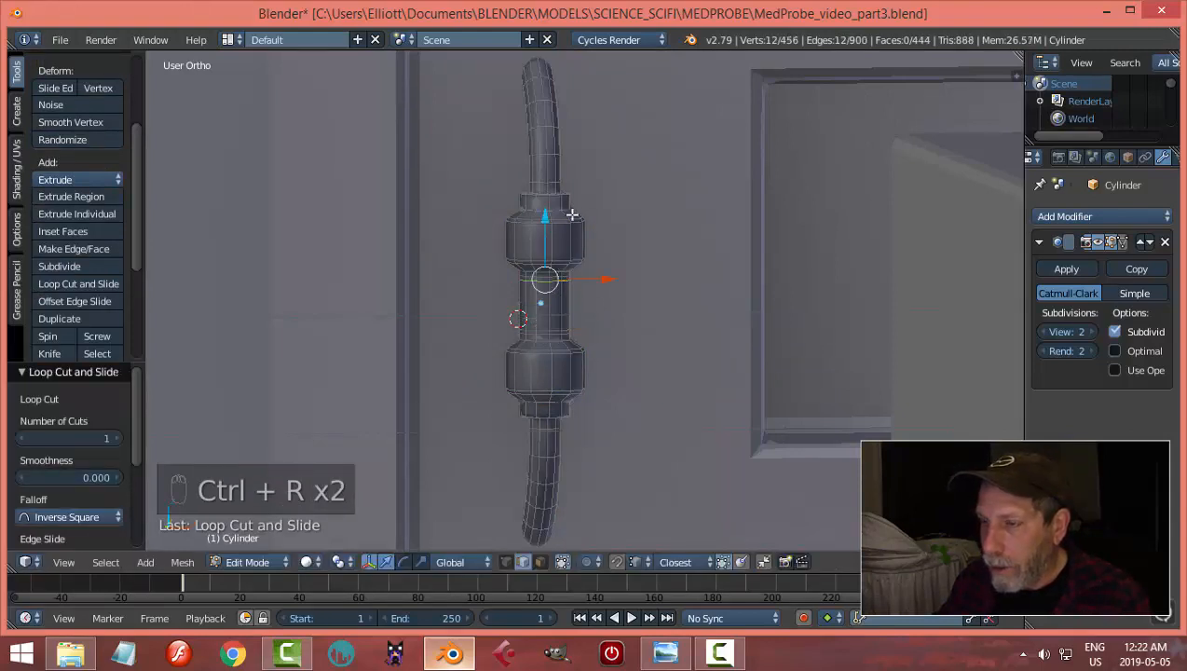
{"action": "key", "text": "a"}
{"action": "key", "text": "Tab"}
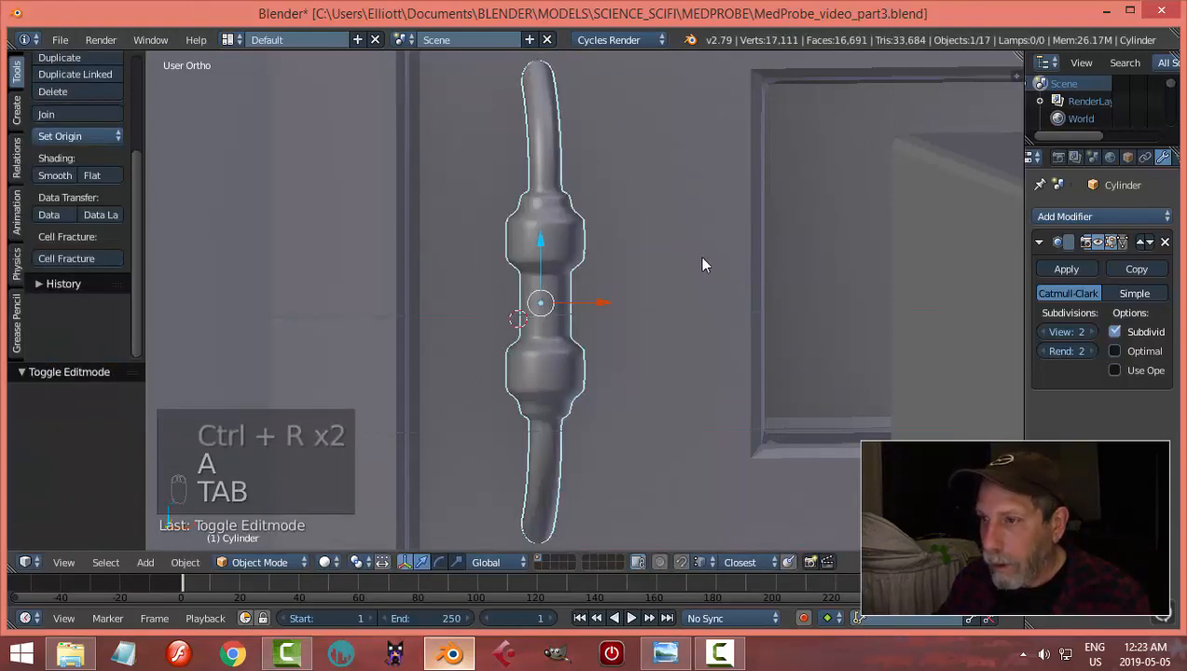
Step: Duplicate the finished pipe in front view and move the copy about 0.897 along X to the opposite side of the panel
{"action": "scroll", "coordinate": [706, 279], "scroll_direction": "down", "scroll_amount": 4}
{"action": "key", "text": "a"}
{"action": "scroll", "coordinate": [707, 287], "scroll_direction": "down", "scroll_amount": 3}
{"action": "middle_click_drag", "start_coordinate": [683, 265], "coordinate": [664, 291]}
{"action": "right_click", "coordinate": [580, 278]}
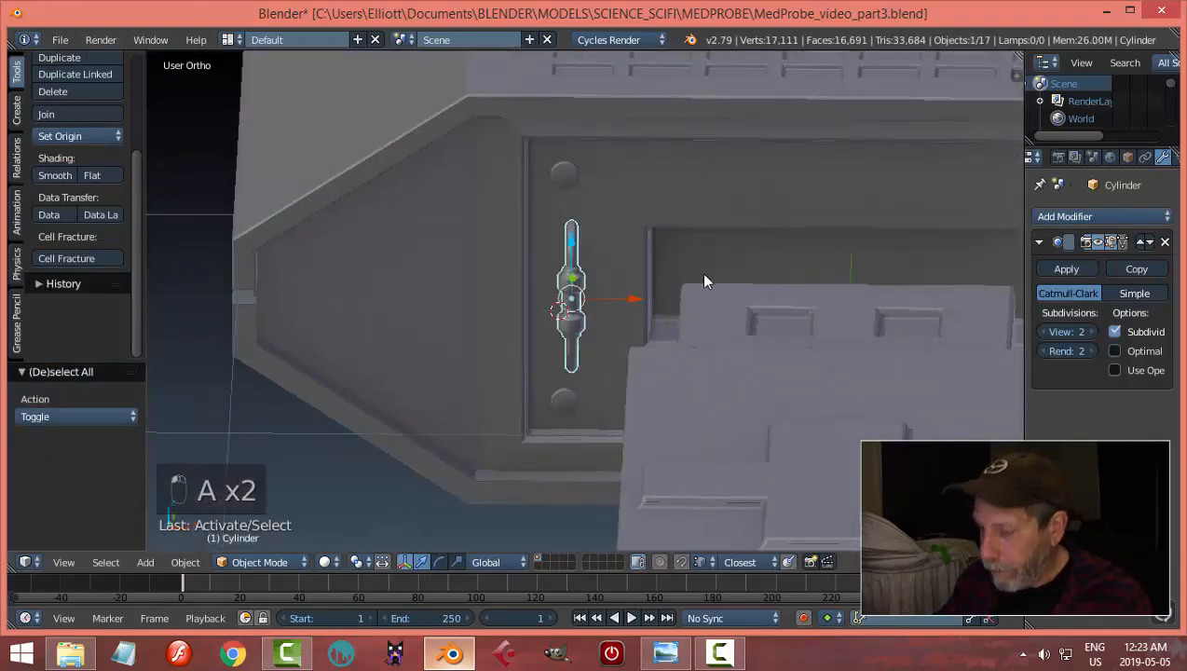
{"action": "key", "text": "KP_1"}
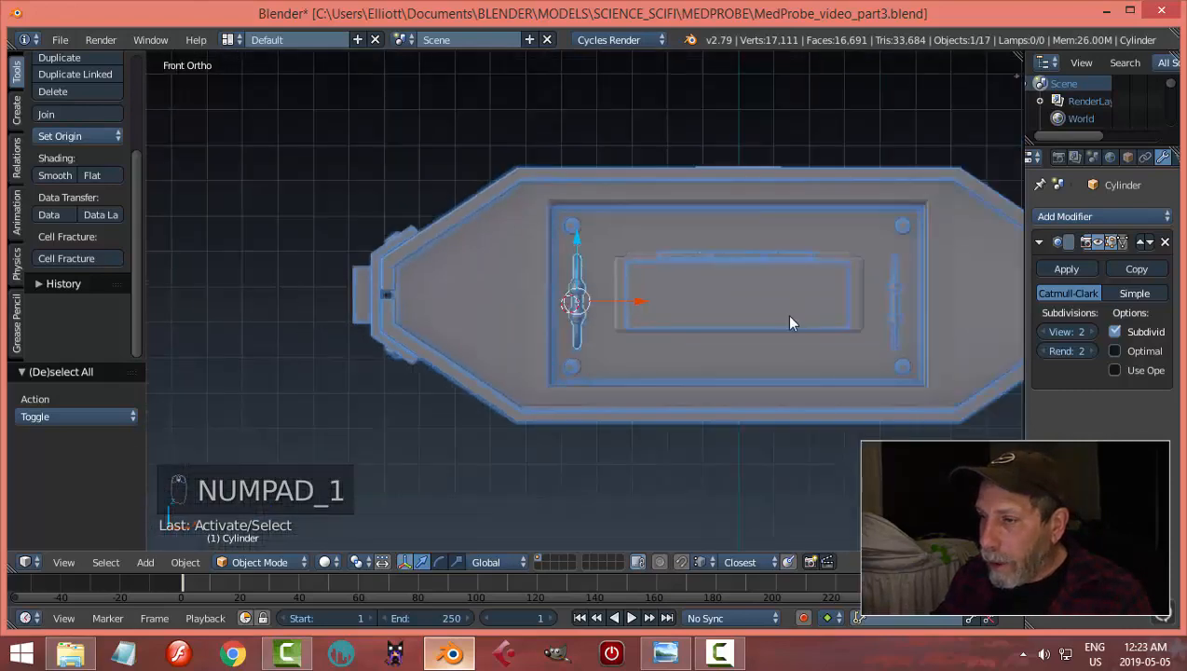
{"action": "key", "text": "shift+d"}
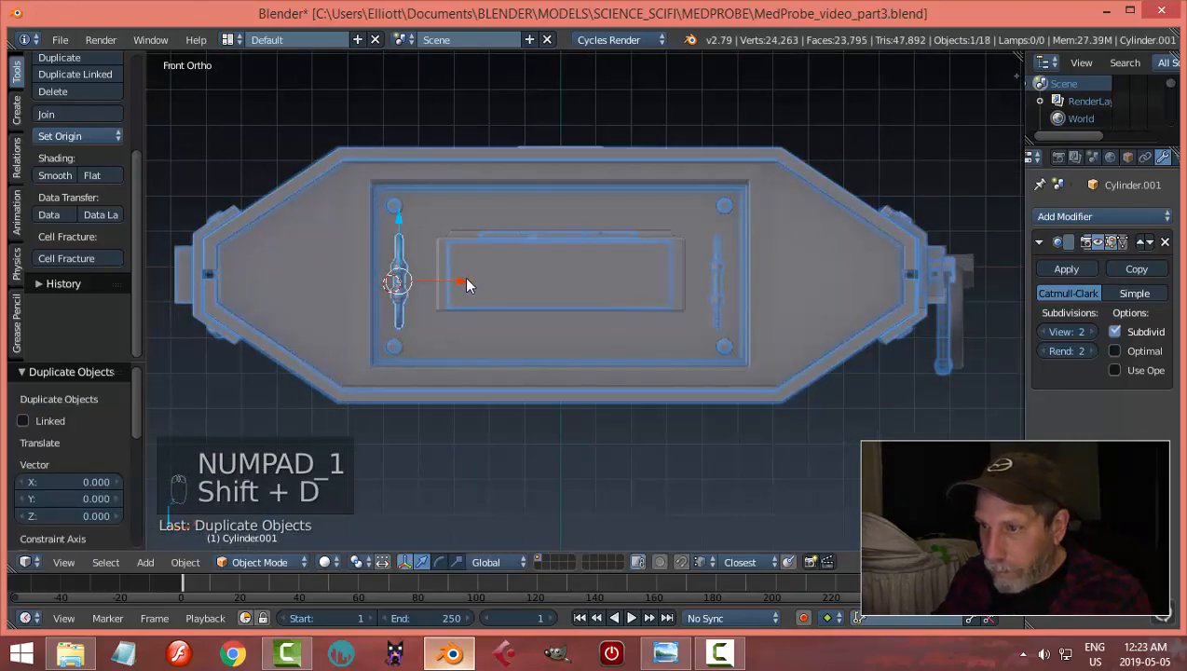
{"action": "key", "text": "g"}
{"action": "key", "text": "x"}
{"action": "left_click", "coordinate": [783, 312]}
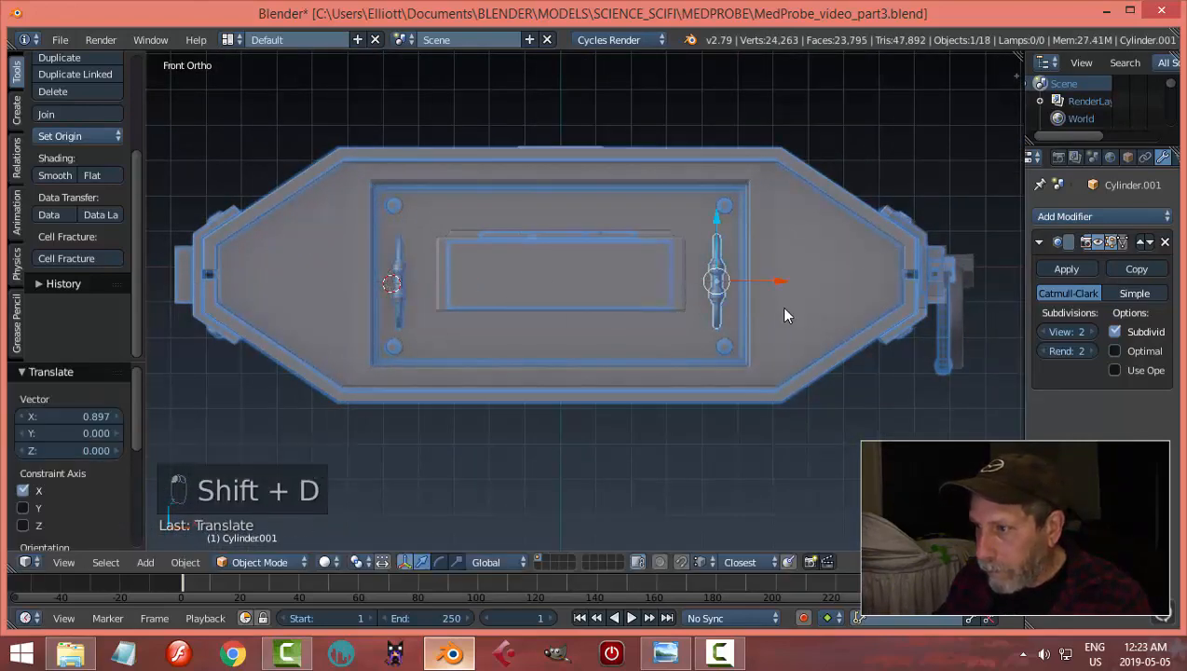
{"action": "key", "text": "a"}
{"action": "key", "text": "z"}
{"action": "left_click", "coordinate": [796, 413]}
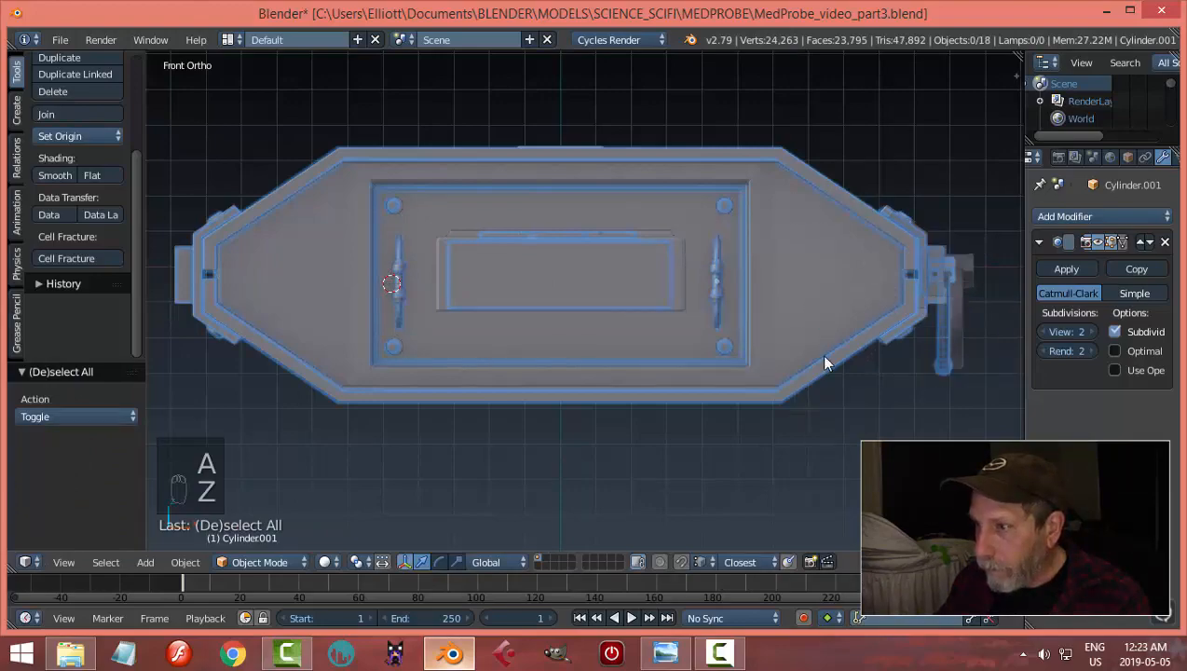
Step: Inspect the two mounted pipes and save the blend file over the existing one
{"action": "middle_click_drag", "start_coordinate": [824, 334], "coordinate": [745, 349]}
{"action": "scroll", "coordinate": [718, 358], "scroll_direction": "up", "scroll_amount": 4}
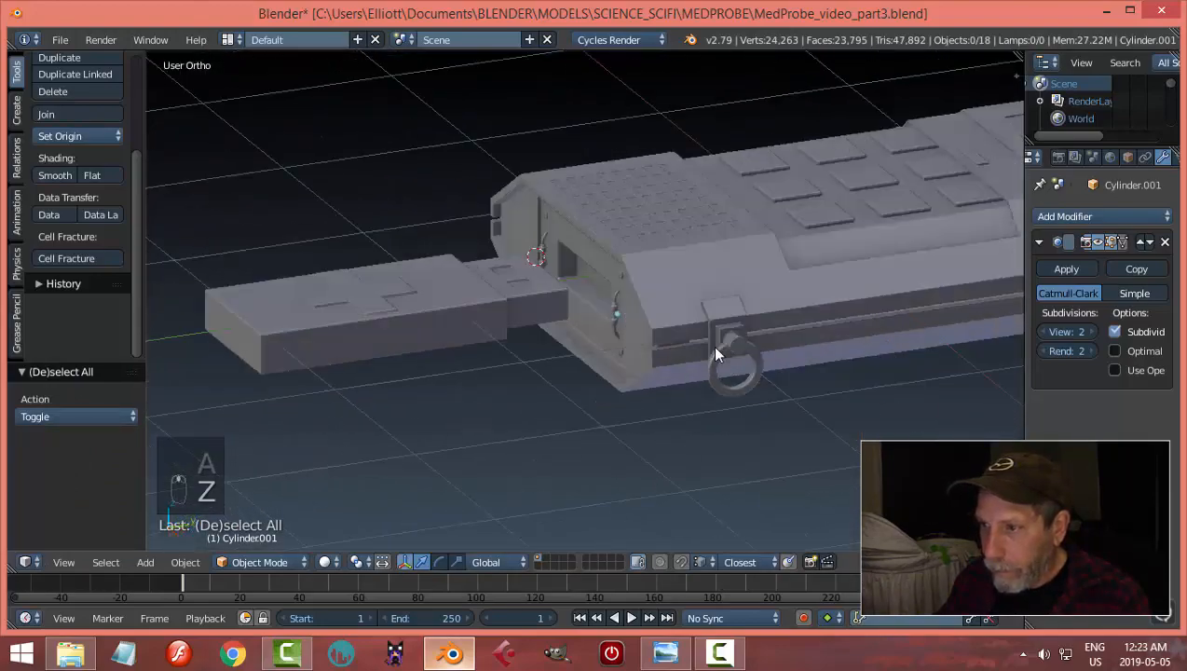
{"action": "scroll", "coordinate": [716, 354], "scroll_direction": "down", "scroll_amount": 4}
{"action": "middle_click_drag", "start_coordinate": [808, 326], "coordinate": [642, 393]}
{"action": "key", "text": "ctrl+s"}
{"action": "left_click", "coordinate": [744, 369]}
{"action": "scroll", "coordinate": [700, 363], "scroll_direction": "up", "scroll_amount": 4}
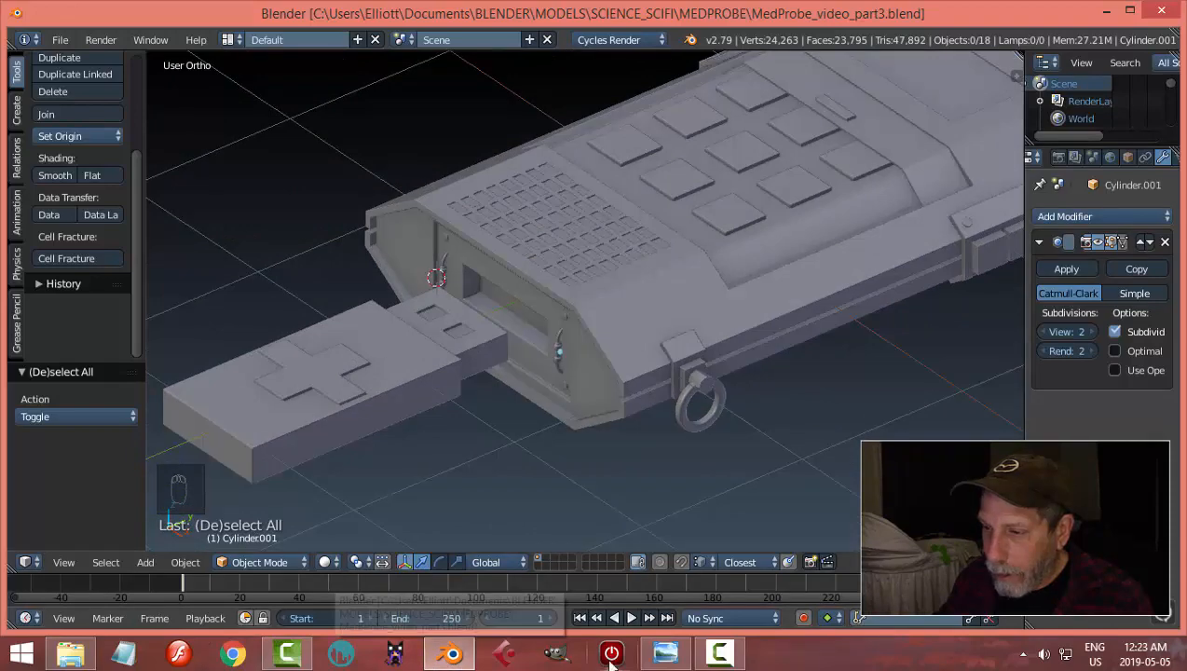
Step: Check the MedProbe.png reference in Windows Photo Viewer, and open the protruding stick's mesh for face editing back in Blender
{"action": "left_click", "coordinate": [666, 652]}
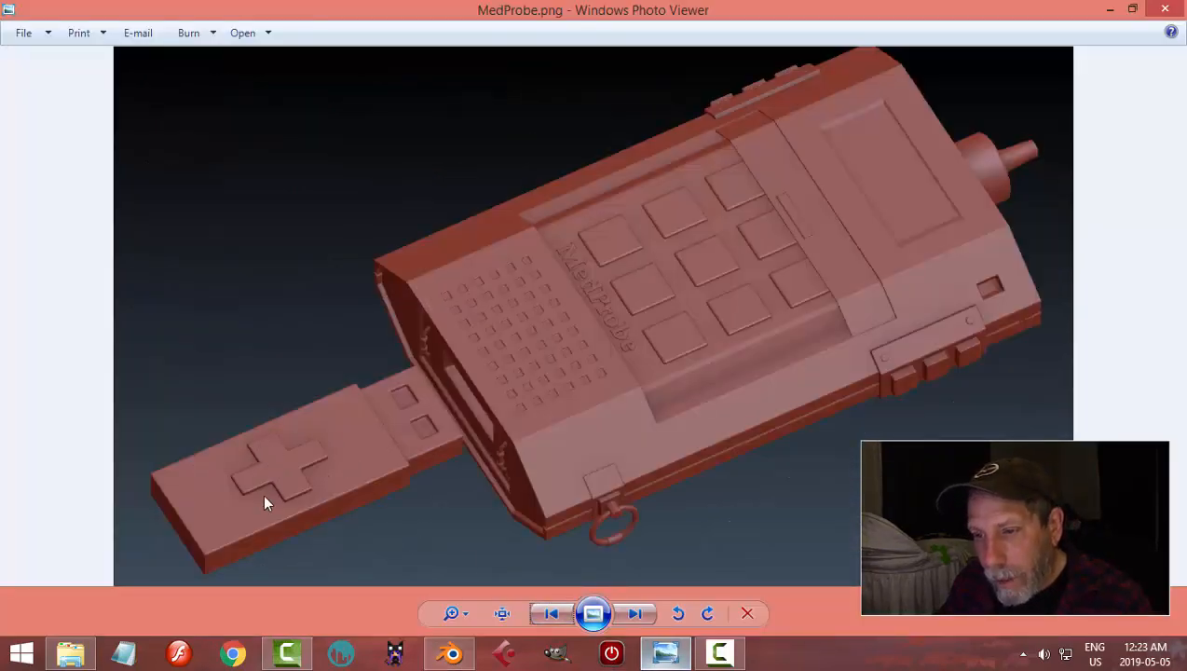
{"action": "left_click", "coordinate": [448, 653]}
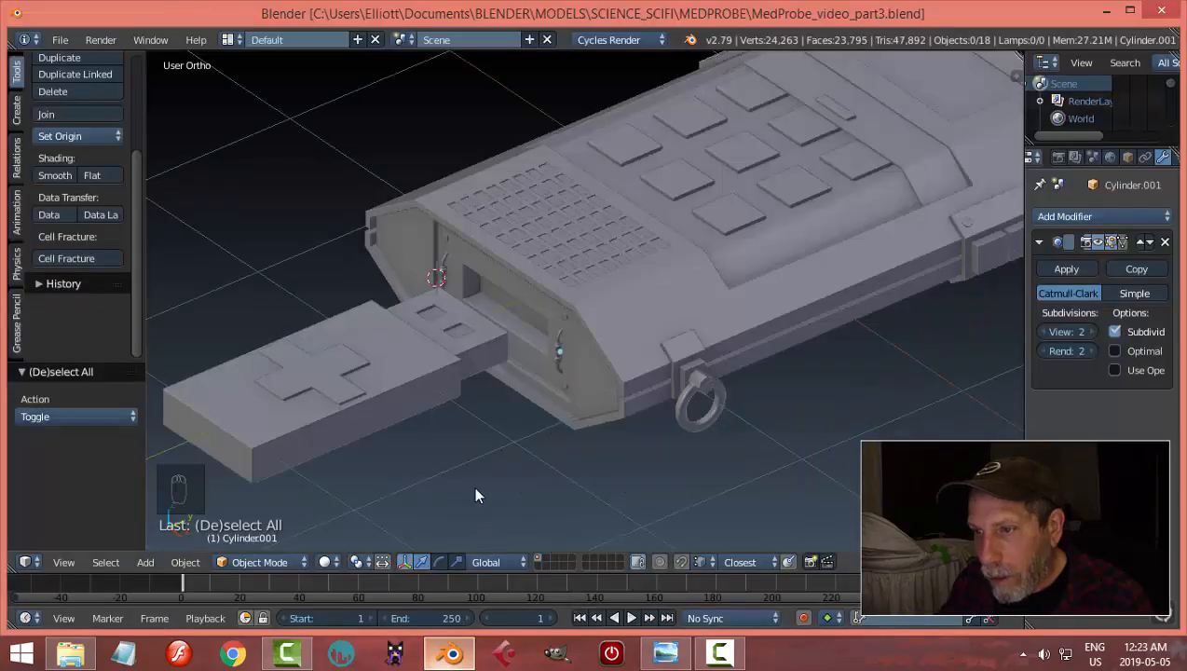
{"action": "right_click", "coordinate": [334, 388]}
{"action": "key", "text": "Tab"}
{"action": "key", "text": "KP_Decimal"}
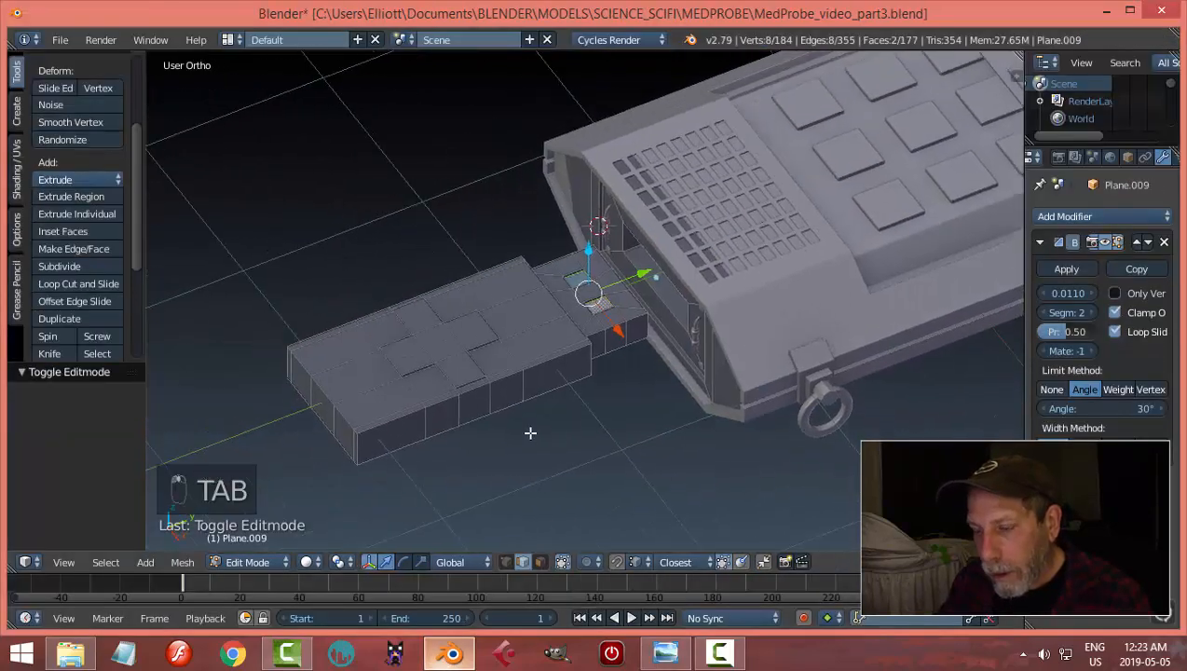
{"action": "key", "text": "ctrl+Tab"}
{"action": "left_click", "coordinate": [459, 451]}
{"action": "scroll", "coordinate": [301, 377], "scroll_direction": "up", "scroll_amount": 3}
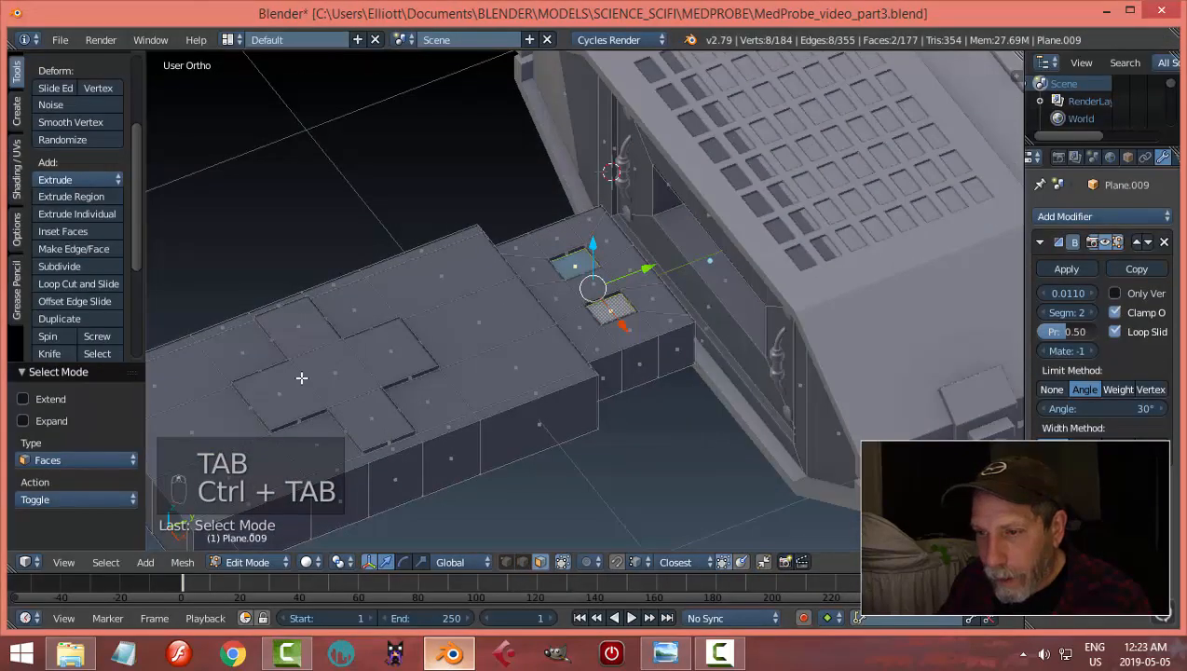
Step: Select the five top faces of the raised cross, grow the selection to its sides, and scale it to about 0.92
{"action": "right_click", "coordinate": [279, 391]}
{"action": "right_click", "coordinate": [331, 373], "text": "shift"}
{"action": "right_click", "coordinate": [391, 352], "text": "shift"}
{"action": "right_click", "coordinate": [298, 326], "text": "shift"}
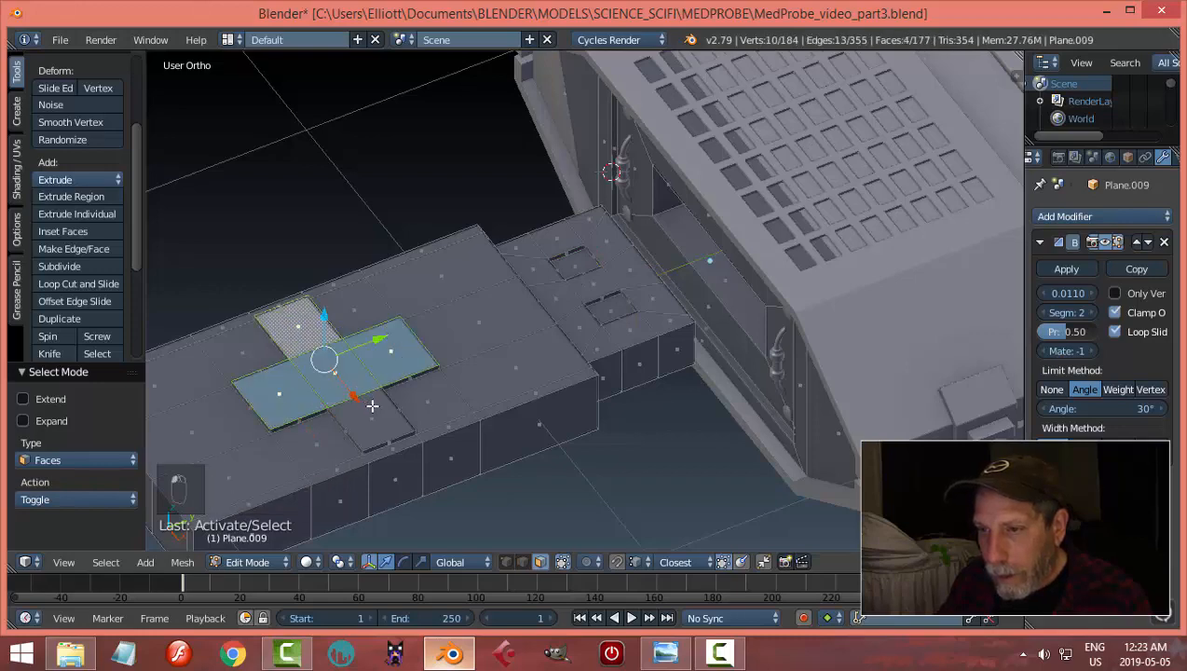
{"action": "right_click", "coordinate": [372, 405], "text": "shift"}
{"action": "key", "text": "ctrl+KP_Add"}
{"action": "middle_click_drag", "start_coordinate": [493, 395], "coordinate": [599, 388]}
{"action": "key", "text": "s"}
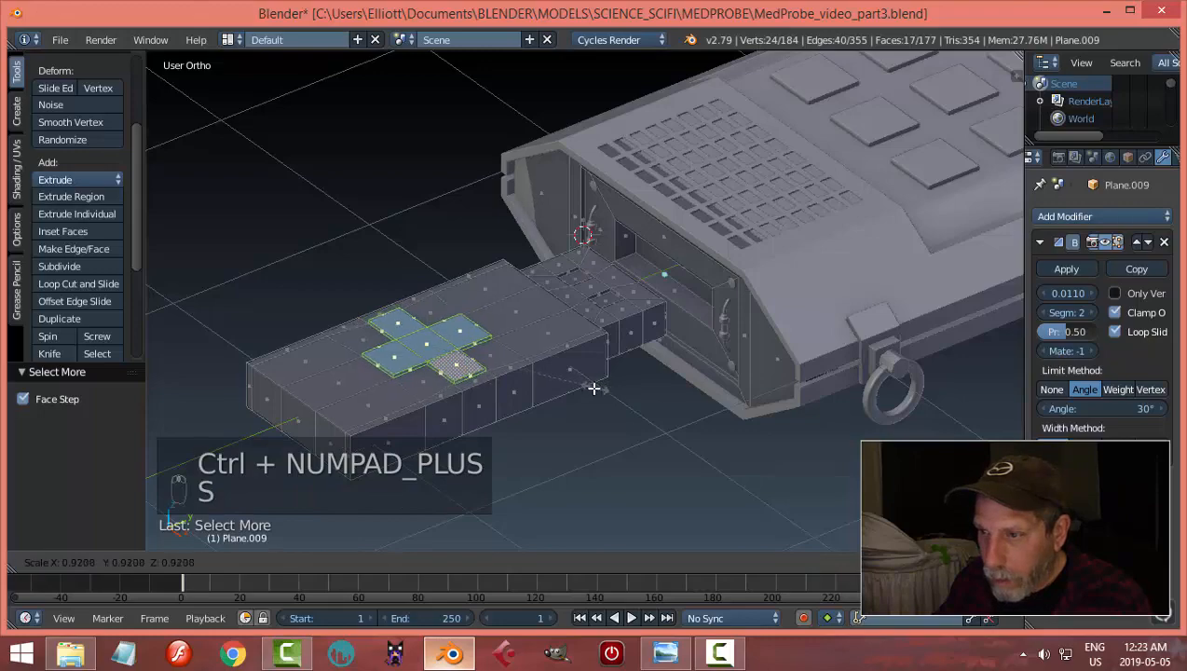
{"action": "left_click", "coordinate": [589, 389]}
{"action": "key", "text": "Tab"}
Step: Deselect everything and save the blend file with the resized cross
{"action": "middle_click_drag", "start_coordinate": [589, 389], "coordinate": [626, 391]}
{"action": "scroll", "coordinate": [755, 321], "scroll_direction": "down", "scroll_amount": 2}
{"action": "key", "text": "a"}
{"action": "key", "text": "ctrl+s"}
{"action": "middle_click_drag", "start_coordinate": [704, 352], "coordinate": [578, 513]}
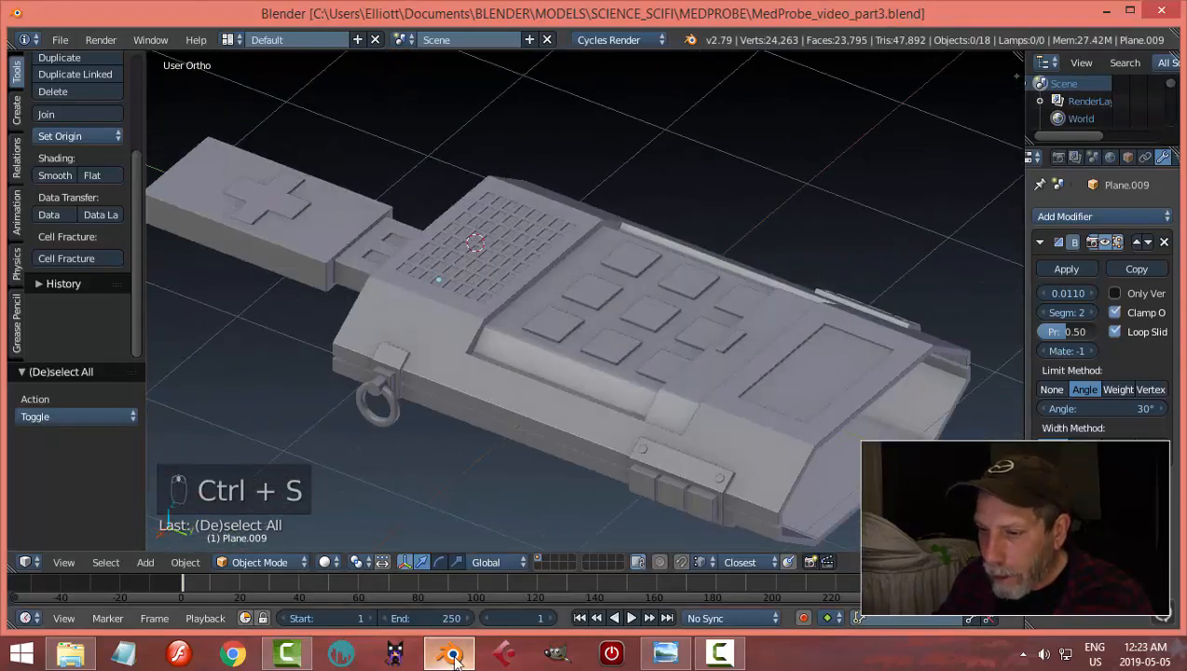
Step: Compare with the MedProbe.png reference in Windows Photo Viewer, and open the upper shell's mesh for edge editing back in Blender
{"action": "left_click", "coordinate": [665, 652]}
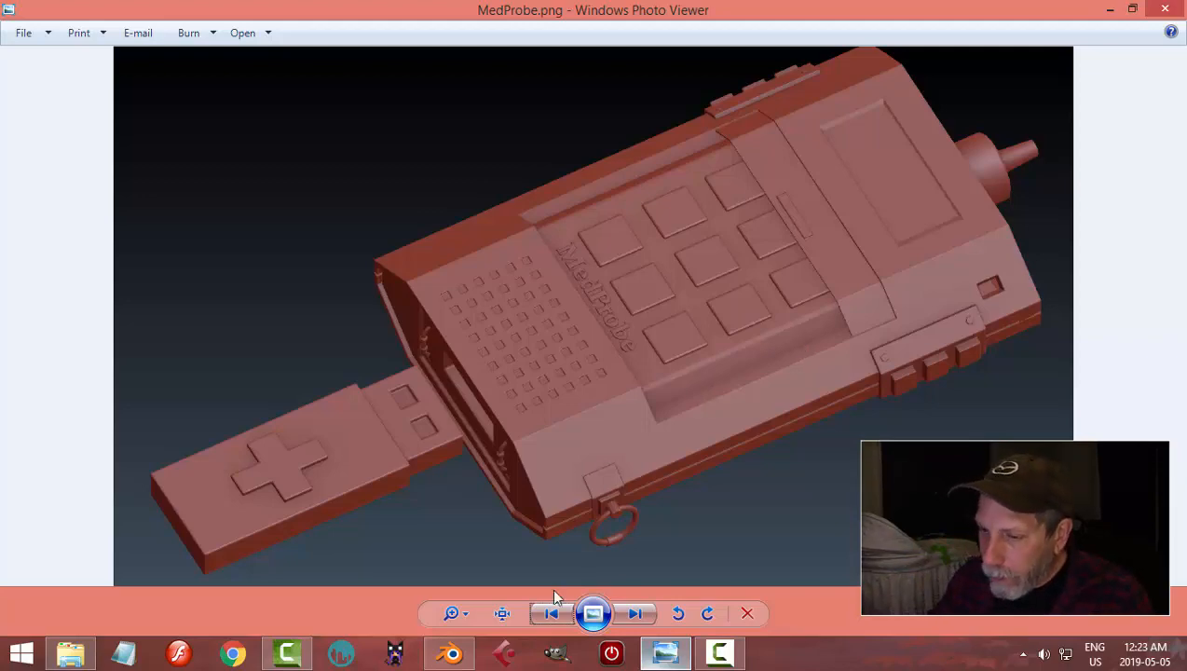
{"action": "left_click", "coordinate": [451, 652]}
{"action": "right_click", "coordinate": [755, 463]}
{"action": "middle_click_drag", "start_coordinate": [755, 463], "coordinate": [674, 387]}
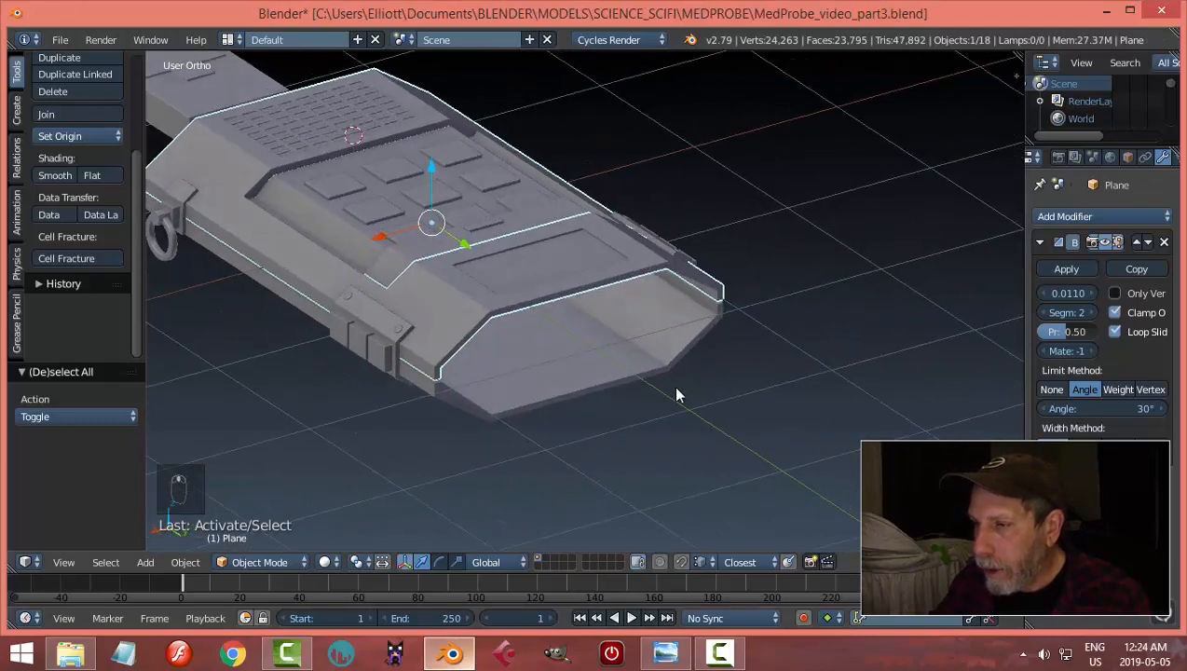
{"action": "key", "text": "Tab"}
{"action": "key", "text": "ctrl+Tab"}
{"action": "left_click", "coordinate": [563, 340]}
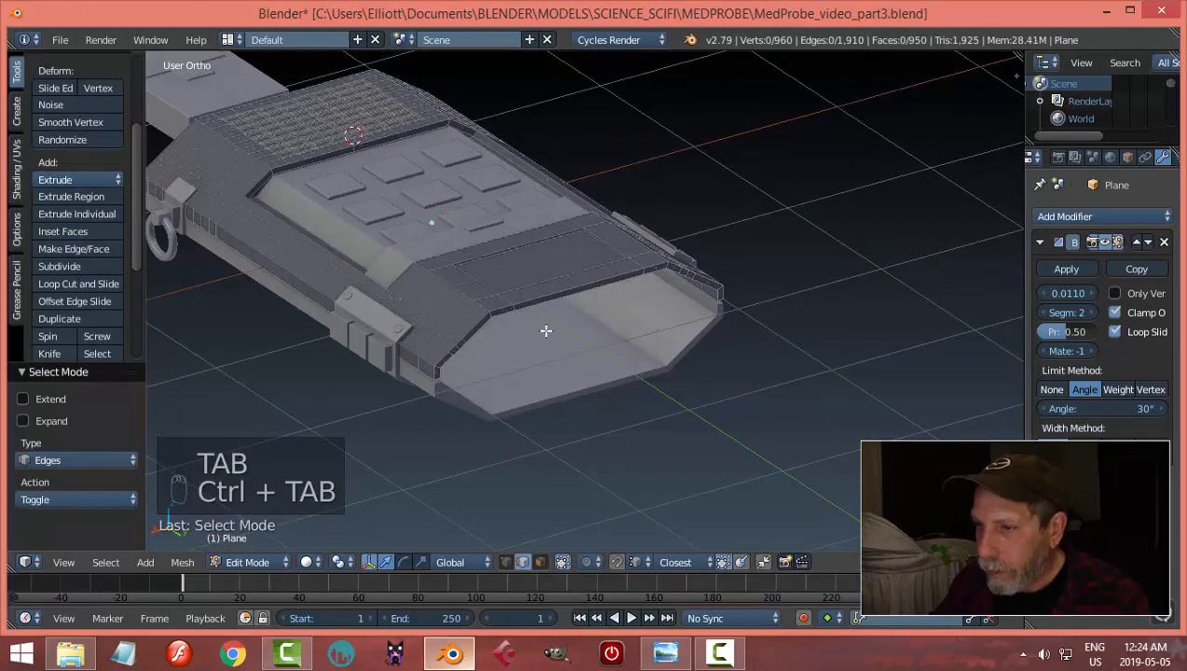
{"action": "scroll", "coordinate": [555, 313], "scroll_direction": "up", "scroll_amount": 4}
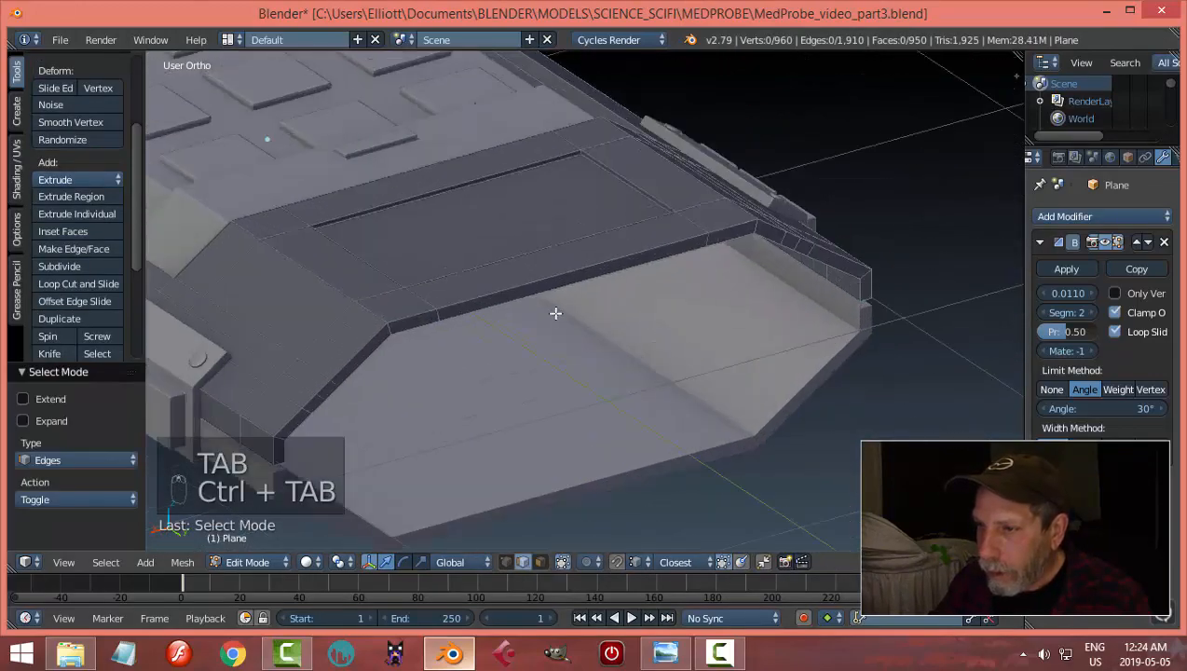
{"action": "right_click", "coordinate": [503, 292], "text": "alt"}
{"action": "scroll", "coordinate": [562, 331], "scroll_direction": "down", "scroll_amount": 3}
{"action": "middle_click_drag", "start_coordinate": [562, 331], "coordinate": [630, 373]}
{"action": "key", "text": "a"}
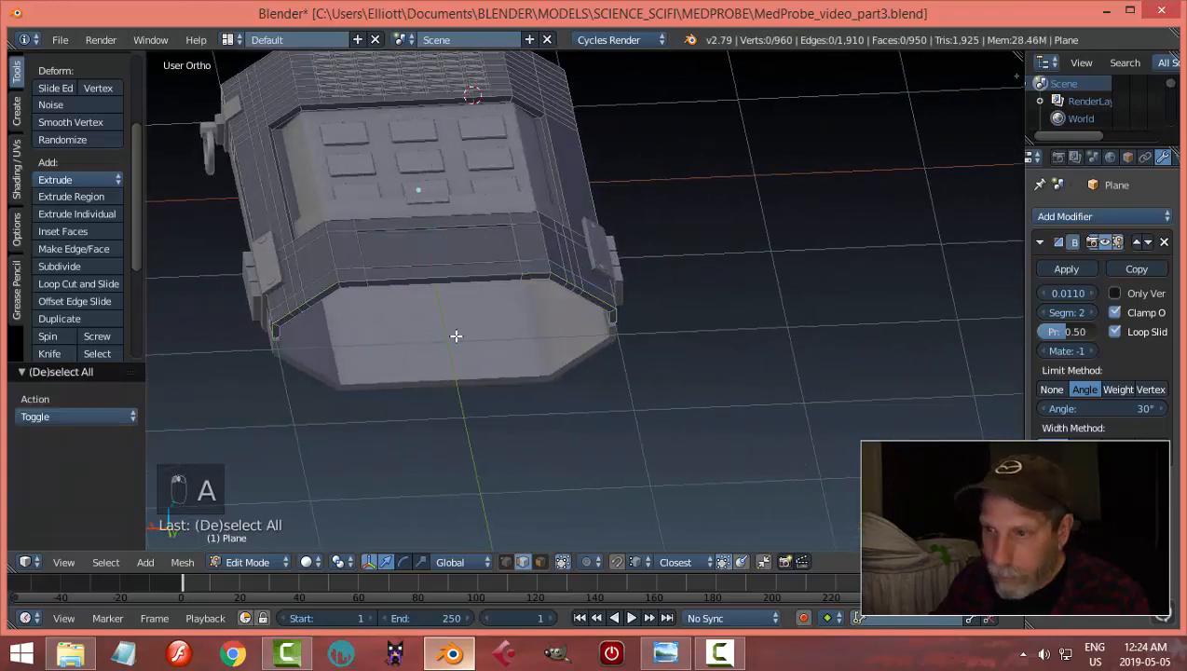
Step: Duplicate the edge loop around the upper shell's open end in place, separate it into its own object and select that object
{"action": "right_click", "coordinate": [405, 287], "text": "alt"}
{"action": "middle_click_drag", "start_coordinate": [480, 342], "coordinate": [600, 317]}
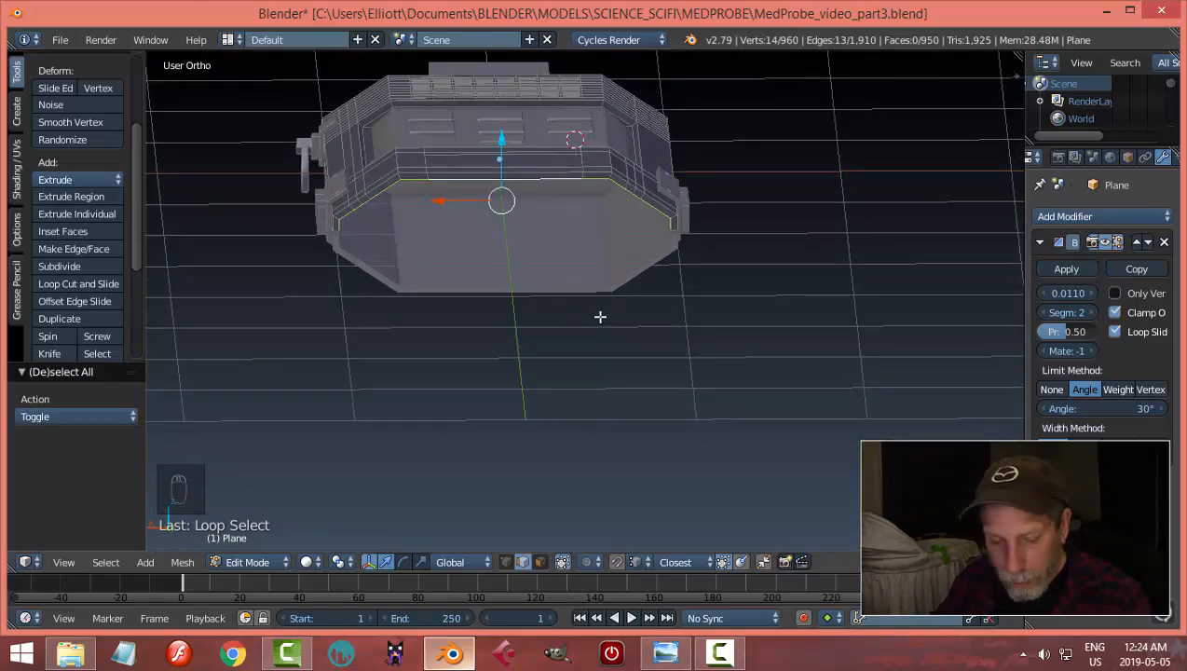
{"action": "key", "text": "shift+d"}
{"action": "key", "text": "p"}
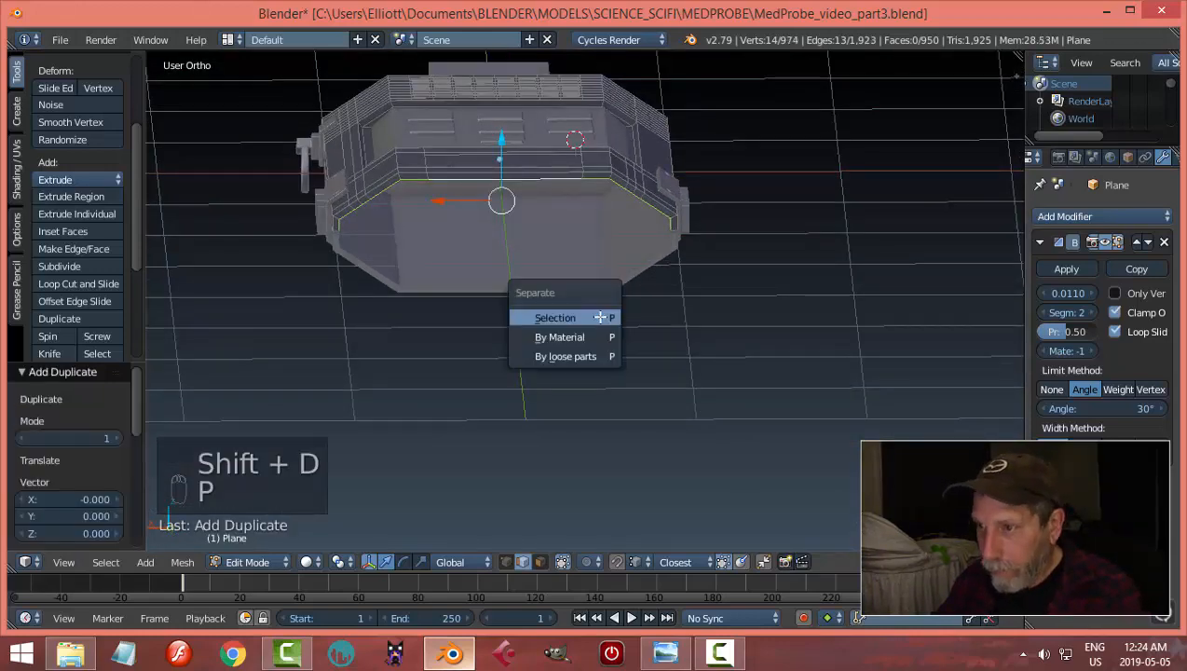
{"action": "left_click", "coordinate": [599, 317]}
{"action": "key", "text": "Tab"}
{"action": "left_click", "coordinate": [585, 317]}
{"action": "right_click", "coordinate": [524, 196]}
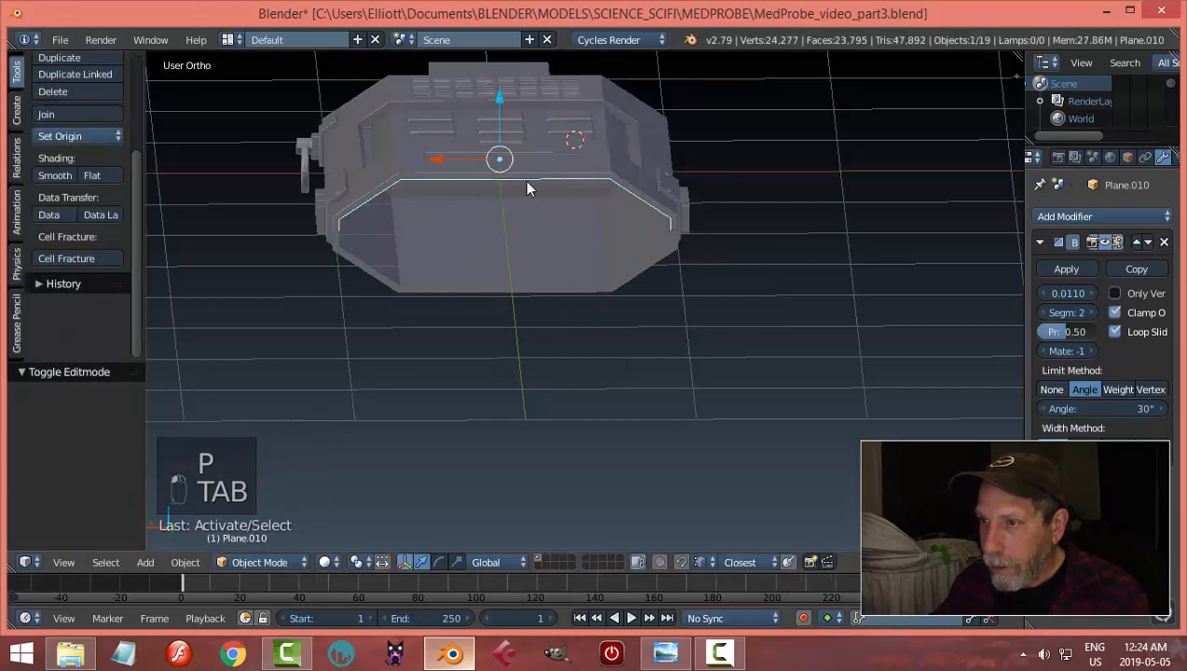
Step: Set the separated edge strip's origin to its geometry and move the strip slightly outward along Y
{"action": "middle_click_drag", "start_coordinate": [713, 295], "coordinate": [264, 211]}
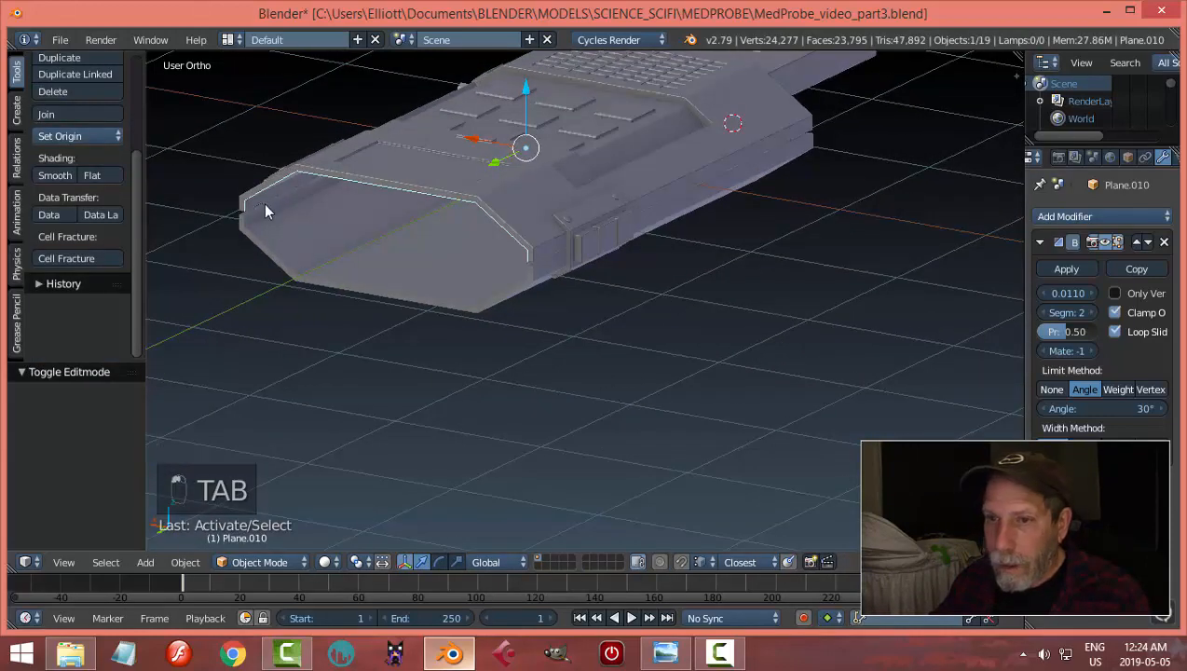
{"action": "left_click", "coordinate": [67, 136]}
{"action": "left_click", "coordinate": [83, 174]}
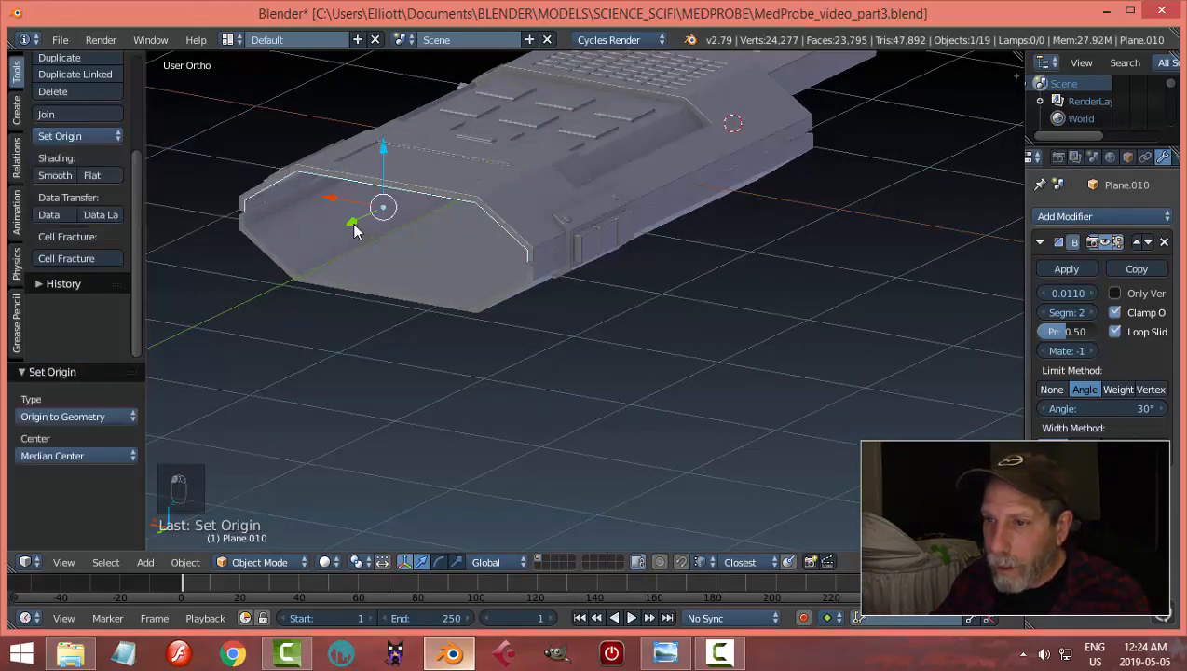
{"action": "left_click_drag", "start_coordinate": [354, 229], "coordinate": [347, 228]}
Step: Dissolve the three intermediate vertices on one sloped side of the separated edge strip
{"action": "key", "text": "Tab"}
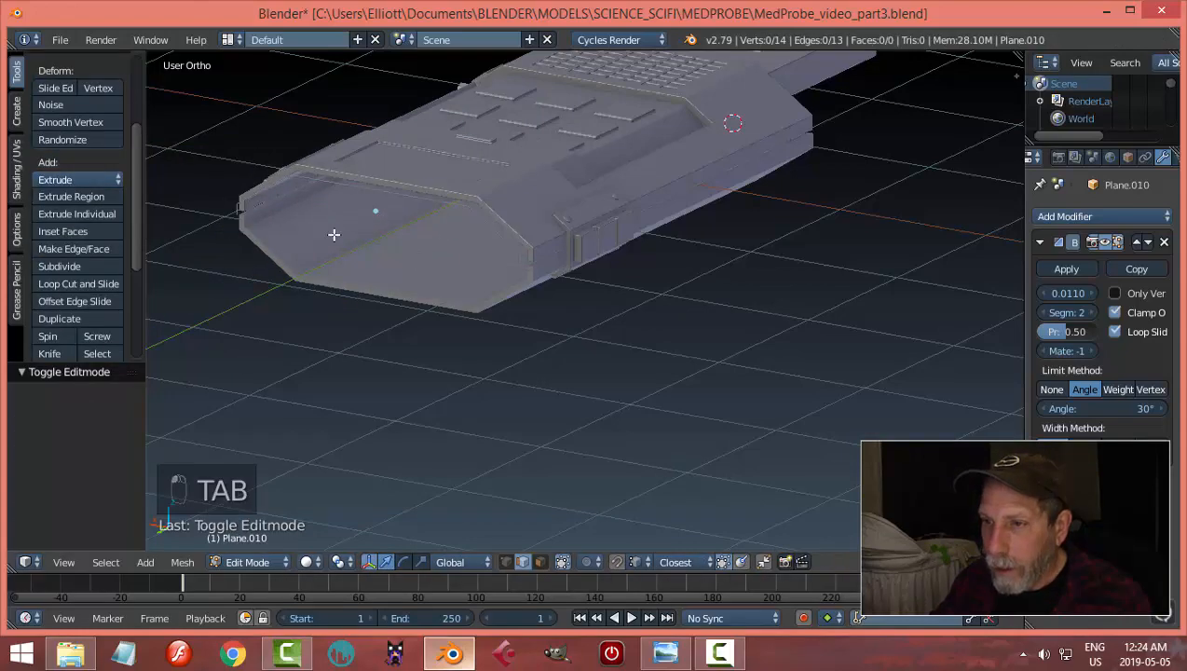
{"action": "key", "text": "a"}
{"action": "key", "text": "a"}
{"action": "scroll", "coordinate": [333, 235], "scroll_direction": "up", "scroll_amount": 4}
{"action": "middle_click_drag", "start_coordinate": [252, 226], "coordinate": [450, 244], "text": "shift"}
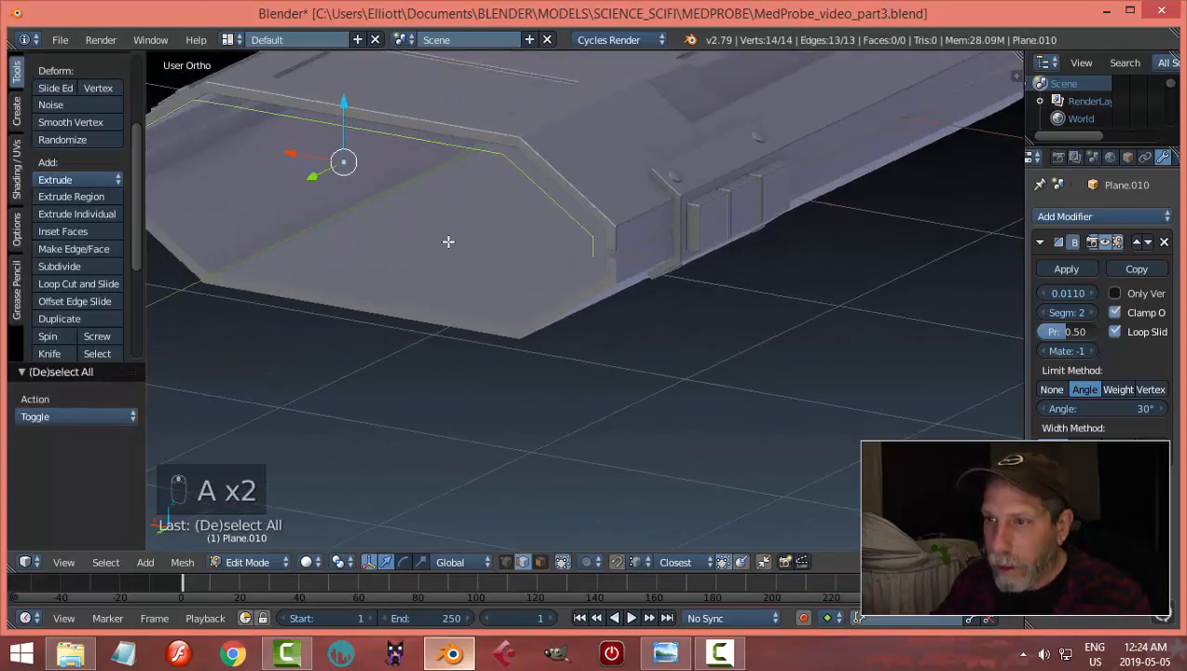
{"action": "key", "text": "ctrl+Tab"}
{"action": "left_click", "coordinate": [442, 237]}
{"action": "middle_click_drag", "start_coordinate": [283, 225], "coordinate": [511, 287]}
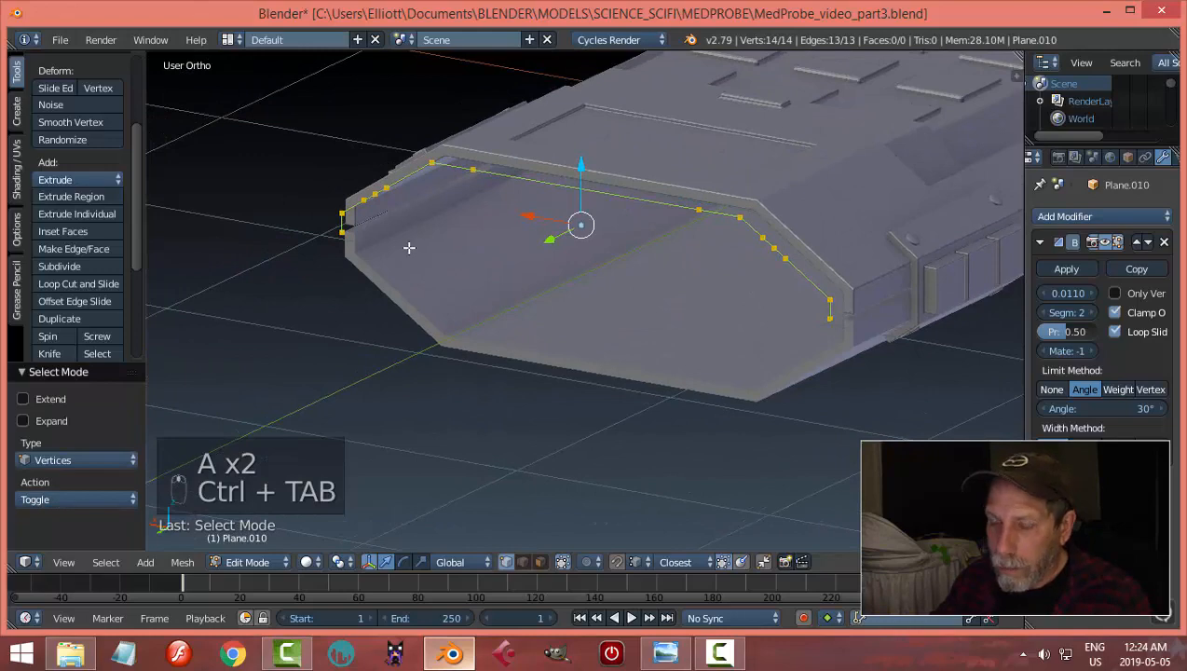
{"action": "middle_click_drag", "start_coordinate": [409, 247], "coordinate": [455, 257]}
{"action": "key", "text": "a"}
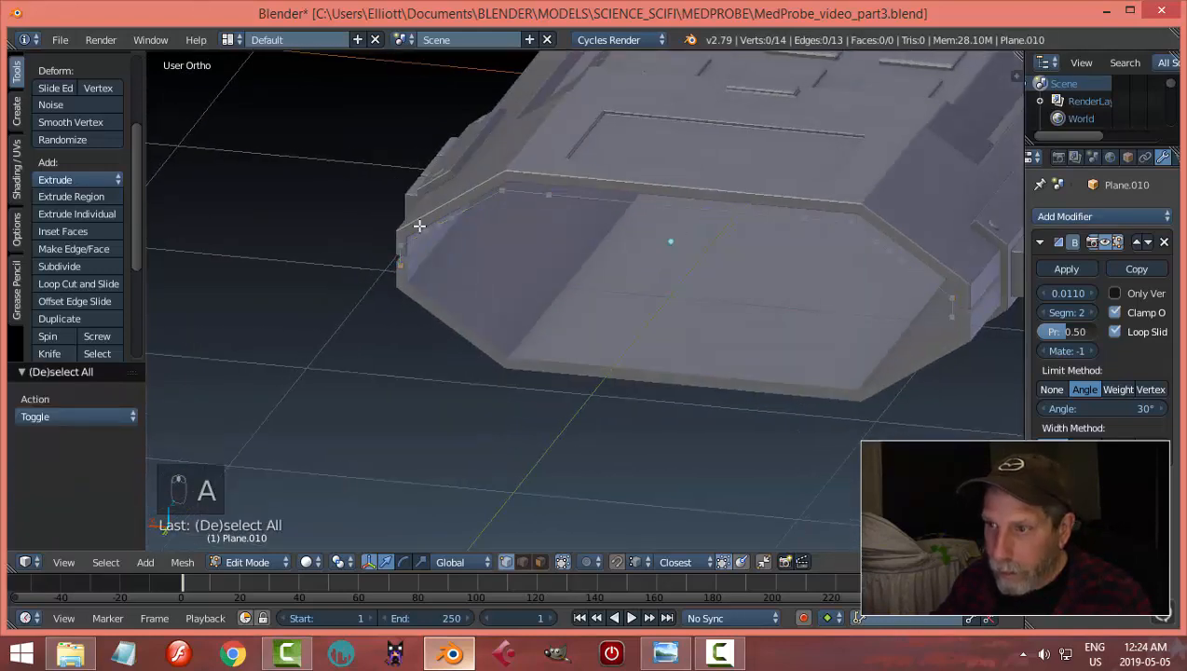
{"action": "key", "text": "b"}
{"action": "left_click_drag", "start_coordinate": [403, 204], "coordinate": [466, 244]}
{"action": "key", "text": "x"}
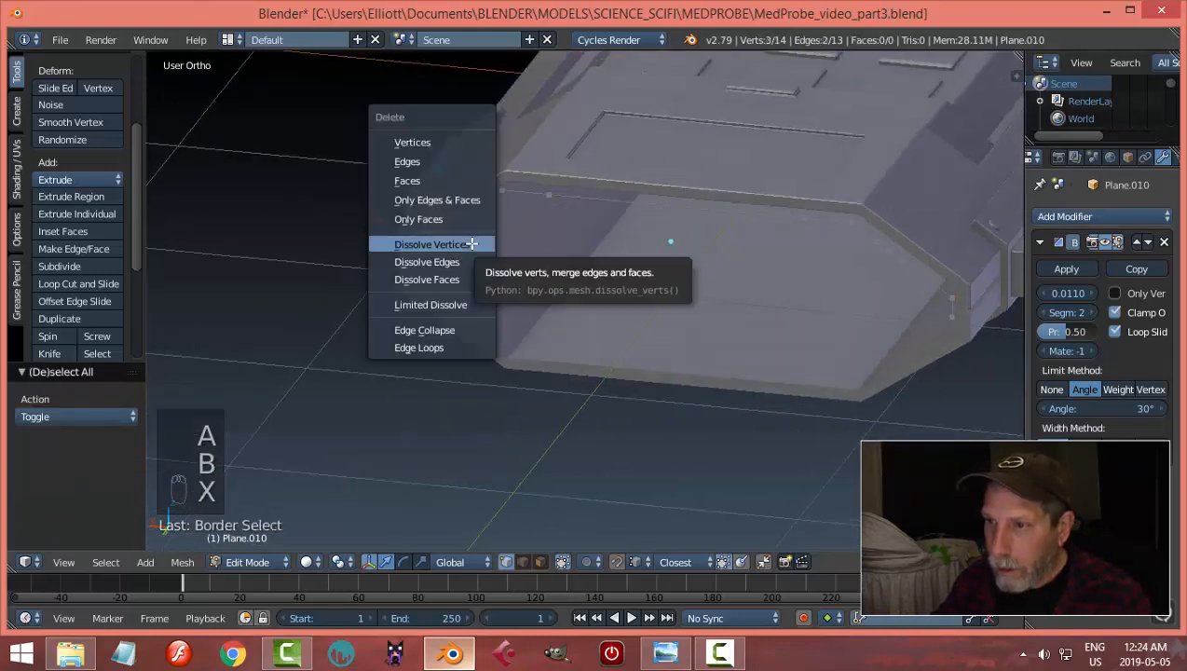
{"action": "left_click", "coordinate": [472, 245]}
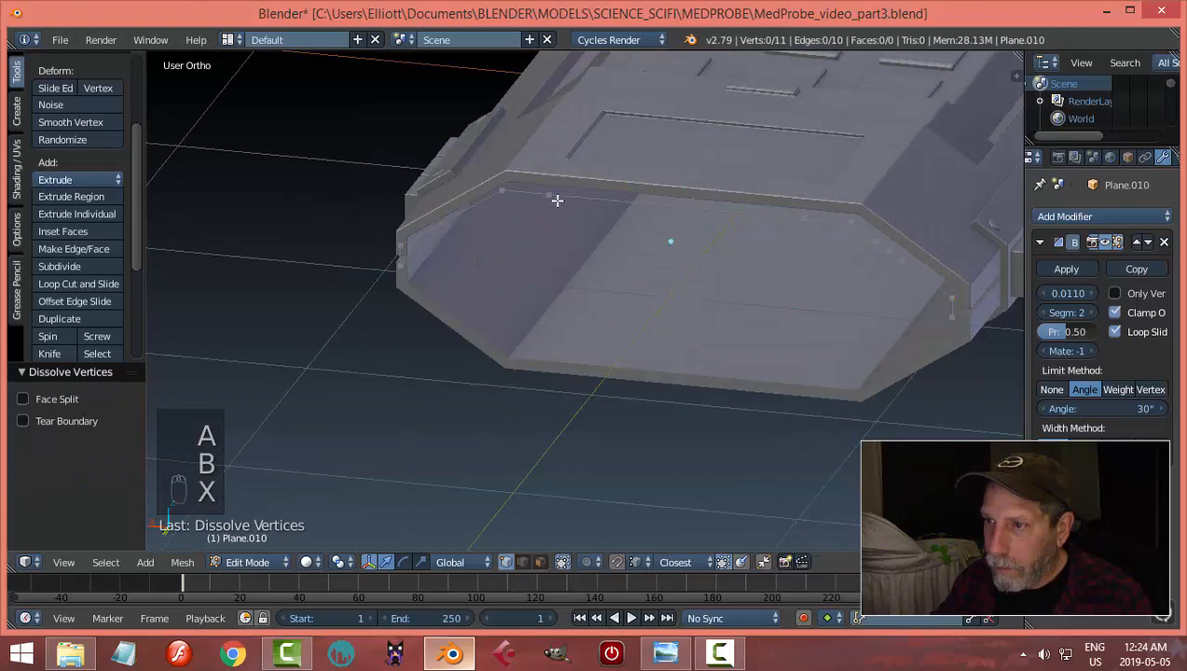
Step: Dissolve the five intermediate vertices along the strip's top and other sloped side, and select all remaining corner vertices
{"action": "right_click", "coordinate": [551, 194]}
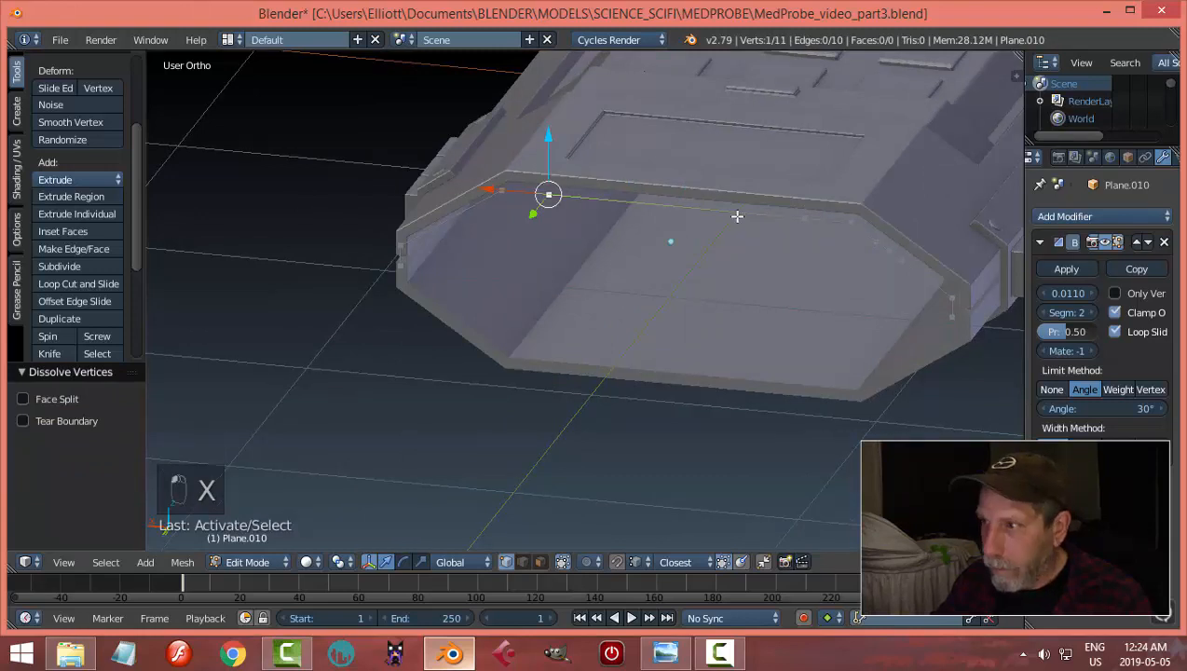
{"action": "right_click", "coordinate": [811, 217], "text": "shift"}
{"action": "right_click", "coordinate": [875, 231], "text": "shift"}
{"action": "right_click", "coordinate": [890, 246], "text": "shift"}
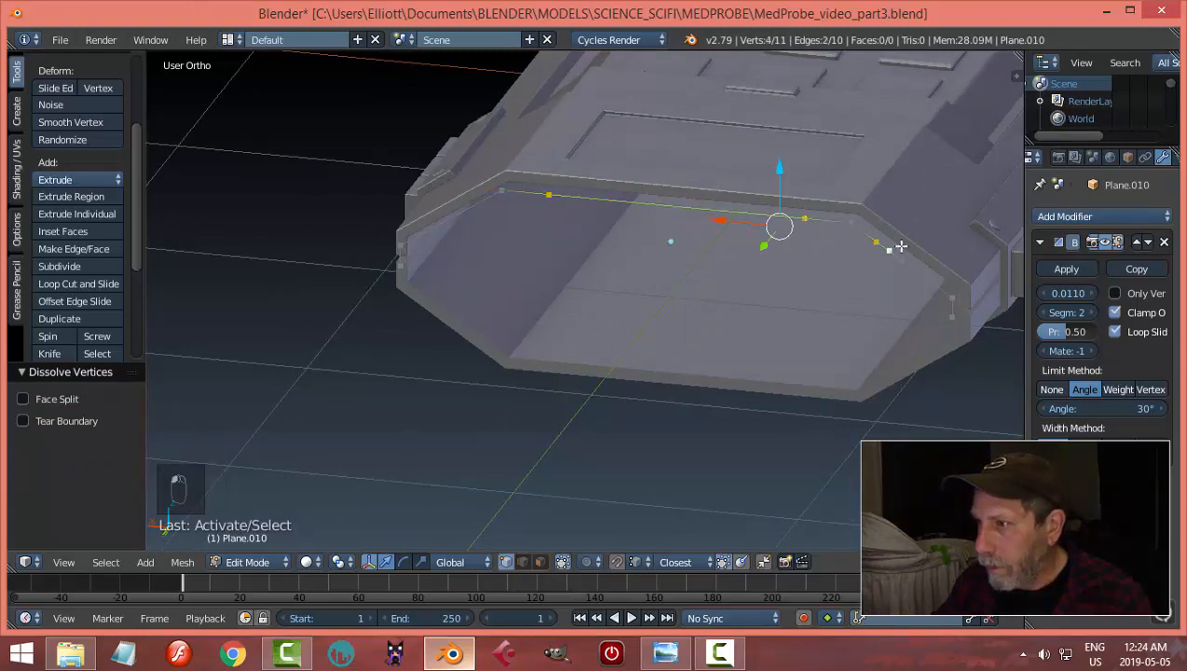
{"action": "right_click", "coordinate": [906, 257], "text": "shift"}
{"action": "key", "text": "x"}
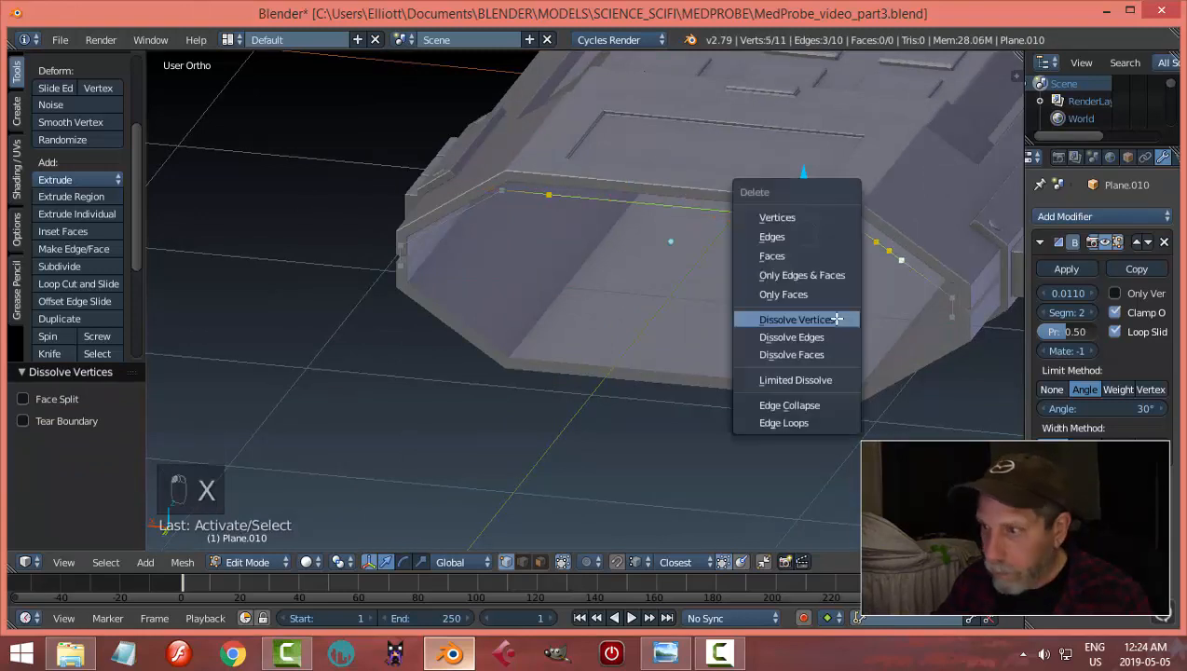
{"action": "left_click", "coordinate": [820, 317]}
{"action": "key", "text": "a"}
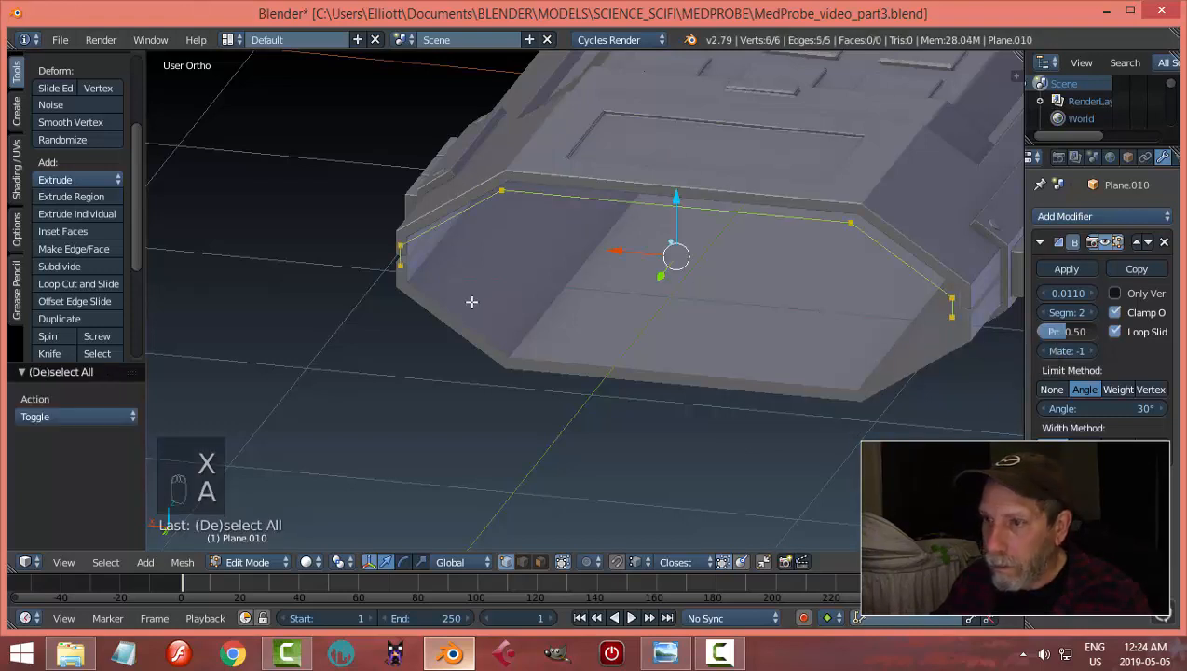
{"action": "scroll", "coordinate": [491, 278], "scroll_direction": "down", "scroll_amount": 1}
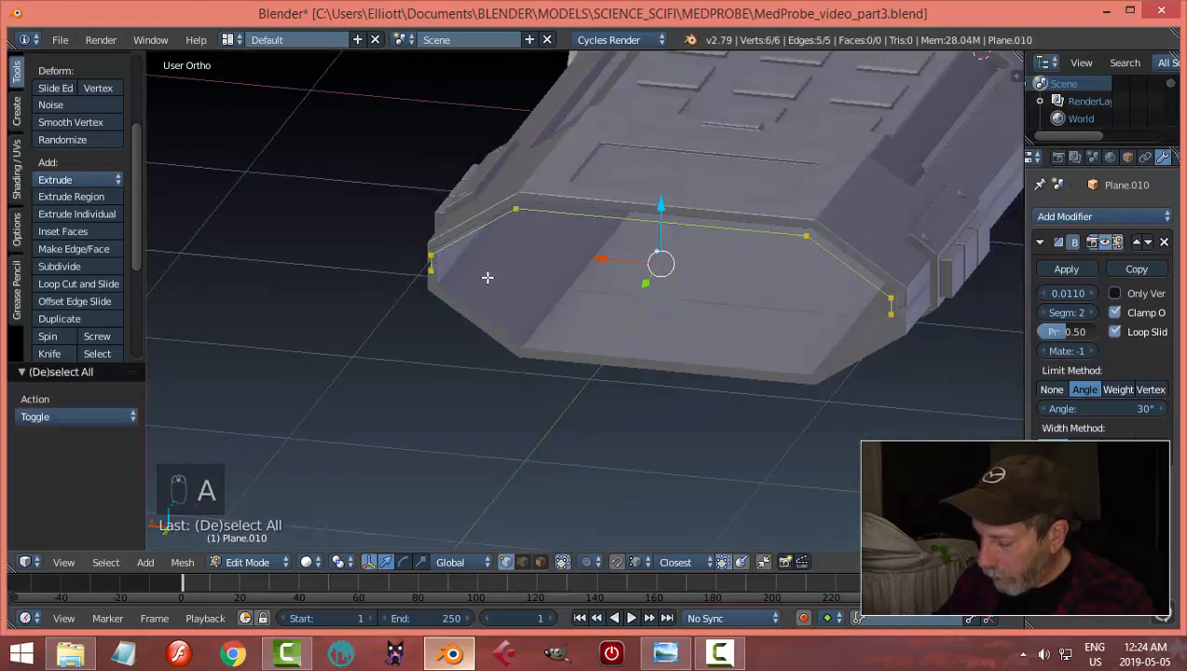
Step: Duplicate the edge strip, rotate the copy 180° about Y and move it -0.280 along Z to form the lower half
{"action": "key", "text": "ctrl+KP_1"}
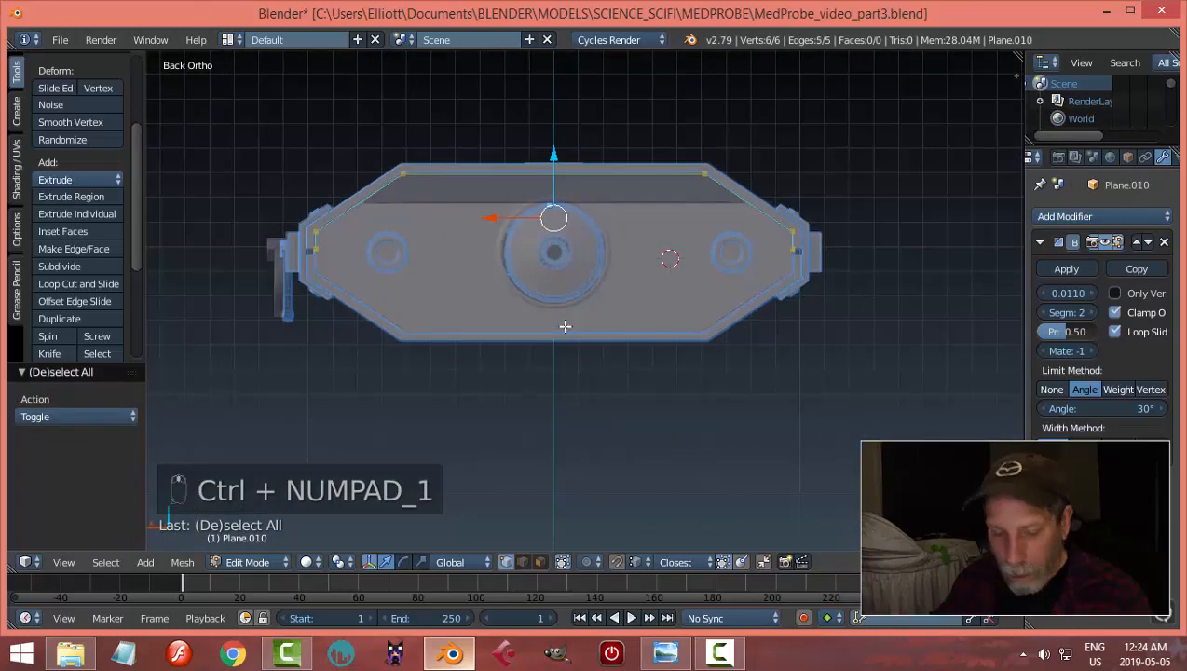
{"action": "key", "text": "shift+d"}
{"action": "type", "text": "r"}
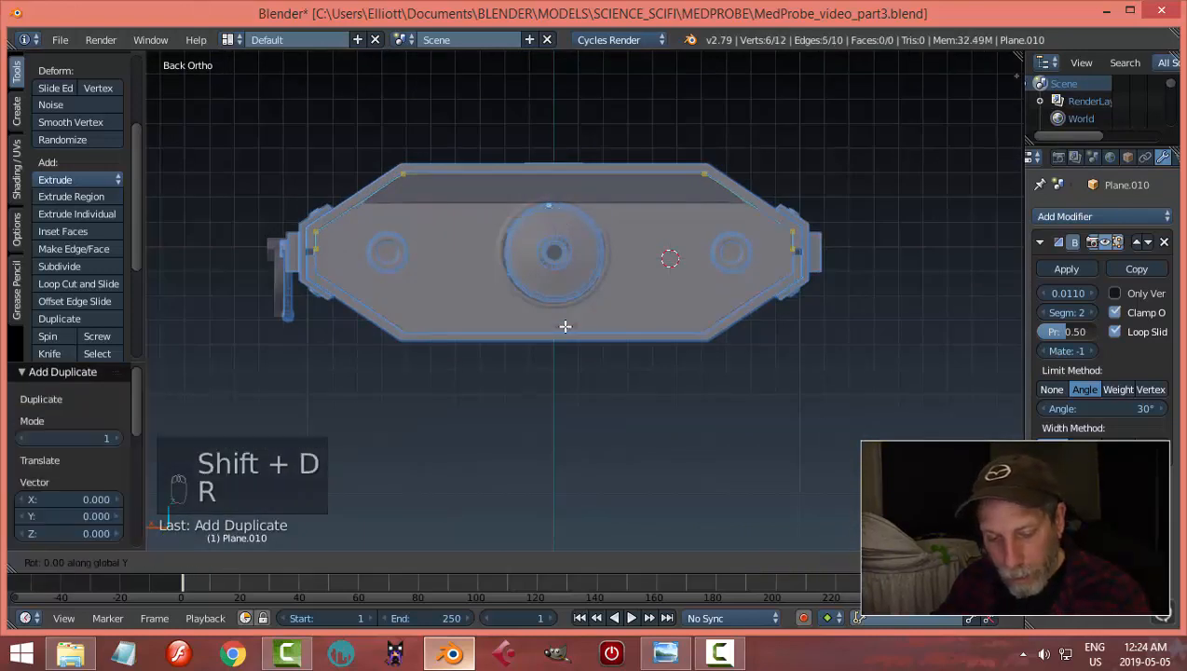
{"action": "type", "text": "180"}
{"action": "key", "text": "Return"}
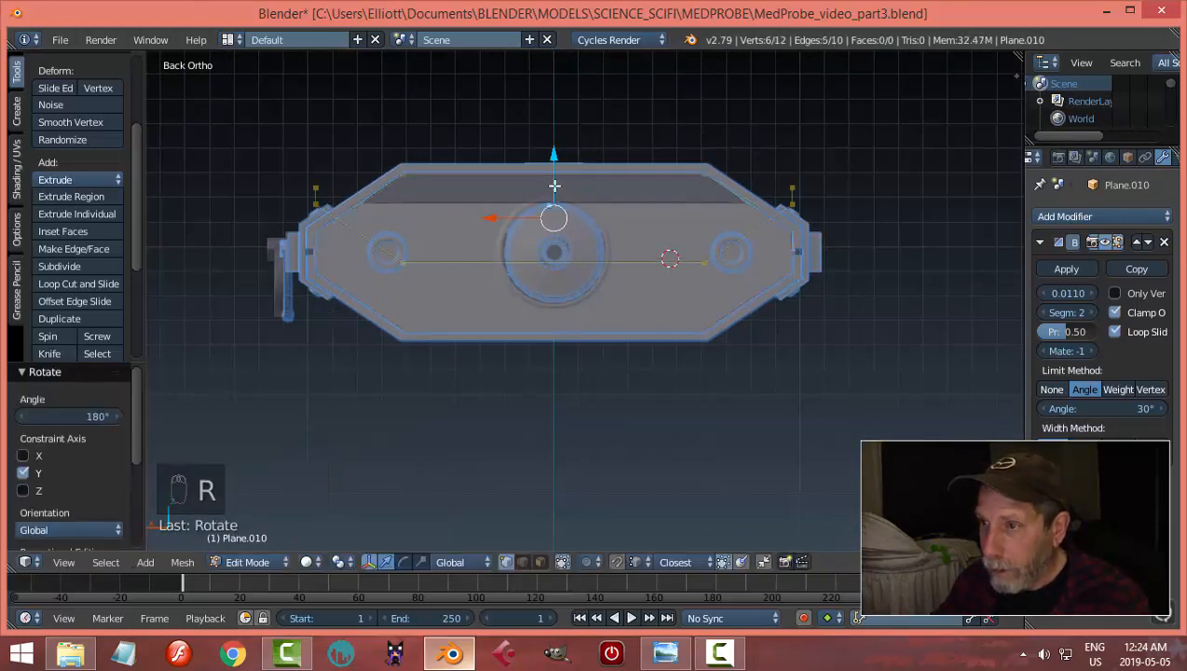
{"action": "key", "text": "g"}
{"action": "key", "text": "z"}
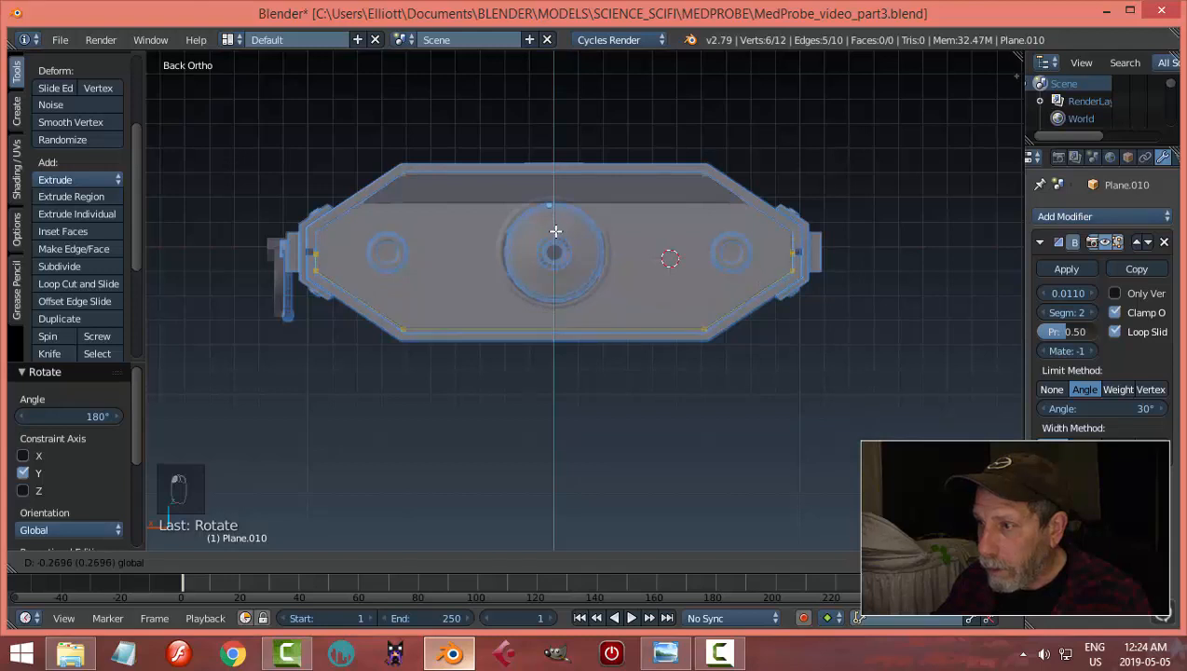
{"action": "left_click", "coordinate": [557, 232]}
Step: Merge the two middle vertices at center on the outline's side opposite the hanging ring, and dissolve the merged vertex
{"action": "scroll", "coordinate": [808, 276], "scroll_direction": "up", "scroll_amount": 1}
{"action": "middle_click_drag", "start_coordinate": [758, 269], "coordinate": [466, 277], "text": "shift"}
{"action": "scroll", "coordinate": [634, 283], "scroll_direction": "up", "scroll_amount": 3}
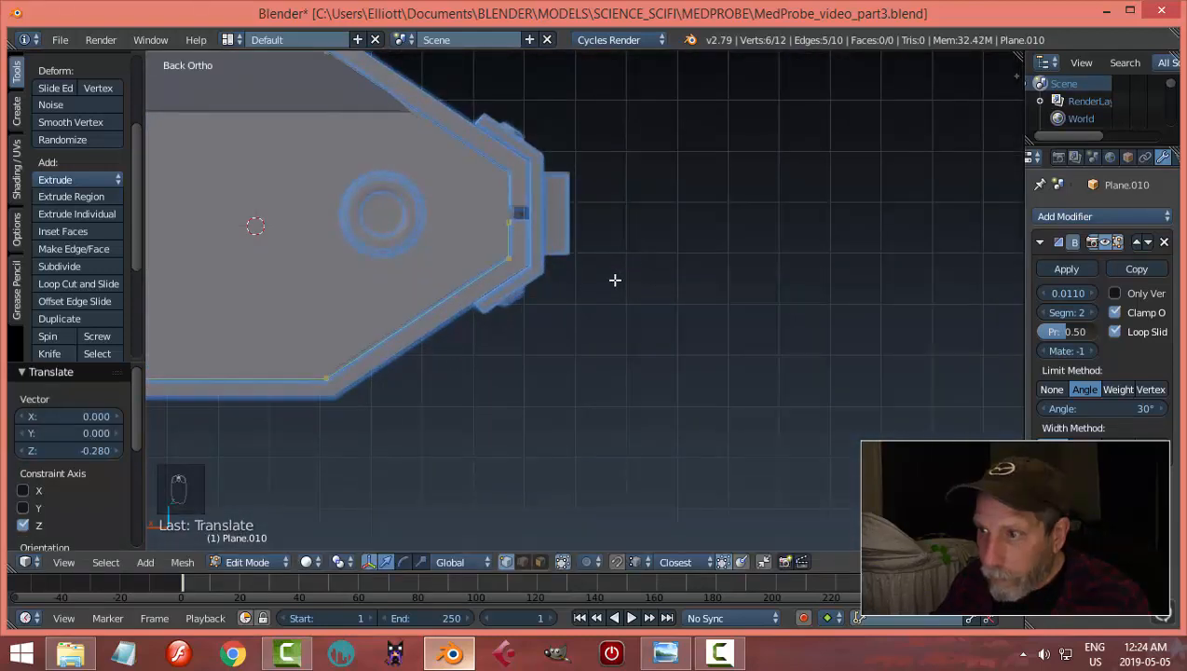
{"action": "key", "text": "a"}
{"action": "key", "text": "a"}
{"action": "key", "text": "a"}
{"action": "key", "text": "a"}
{"action": "scroll", "coordinate": [596, 273], "scroll_direction": "up", "scroll_amount": 3}
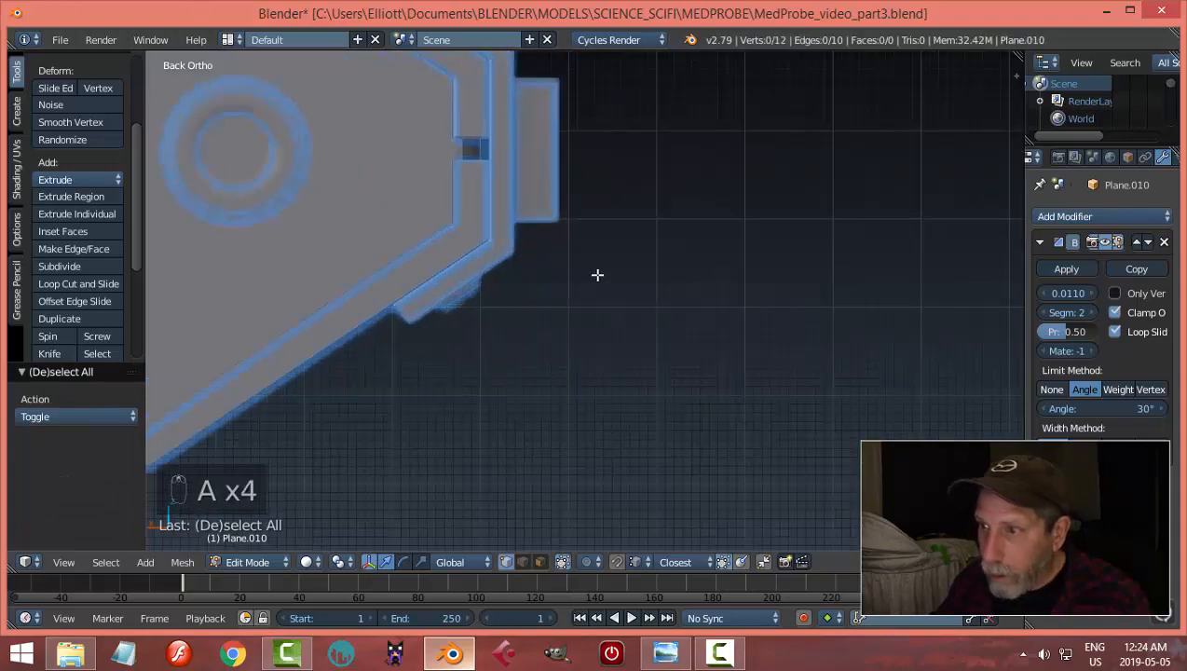
{"action": "middle_click_drag", "start_coordinate": [596, 273], "coordinate": [730, 314], "text": "shift"}
{"action": "key", "text": "b"}
{"action": "left_click_drag", "start_coordinate": [550, 152], "coordinate": [633, 231]}
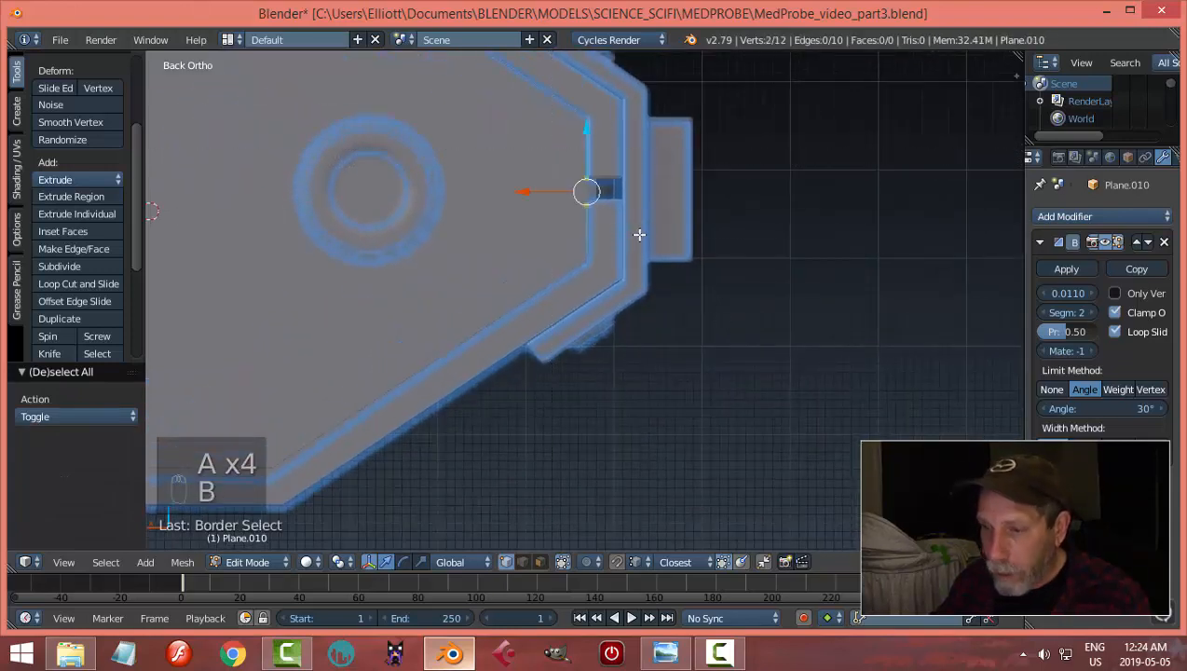
{"action": "key", "text": "alt+m"}
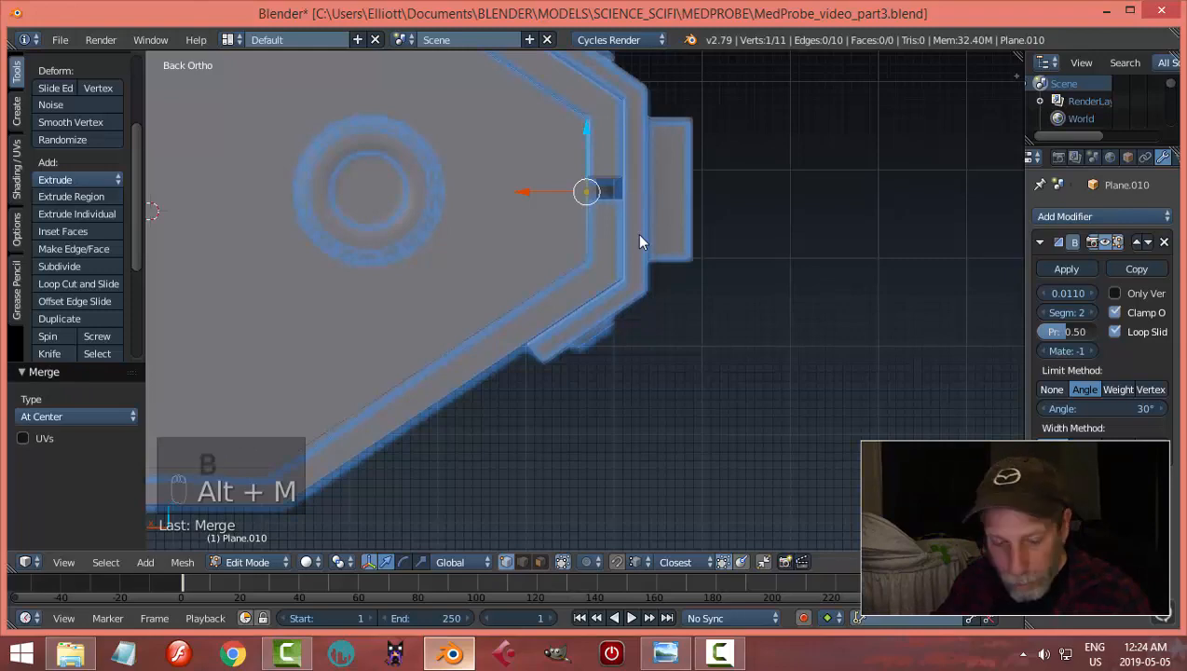
{"action": "key", "text": "x"}
{"action": "left_click", "coordinate": [640, 236]}
{"action": "scroll", "coordinate": [603, 267], "scroll_direction": "down", "scroll_amount": 2}
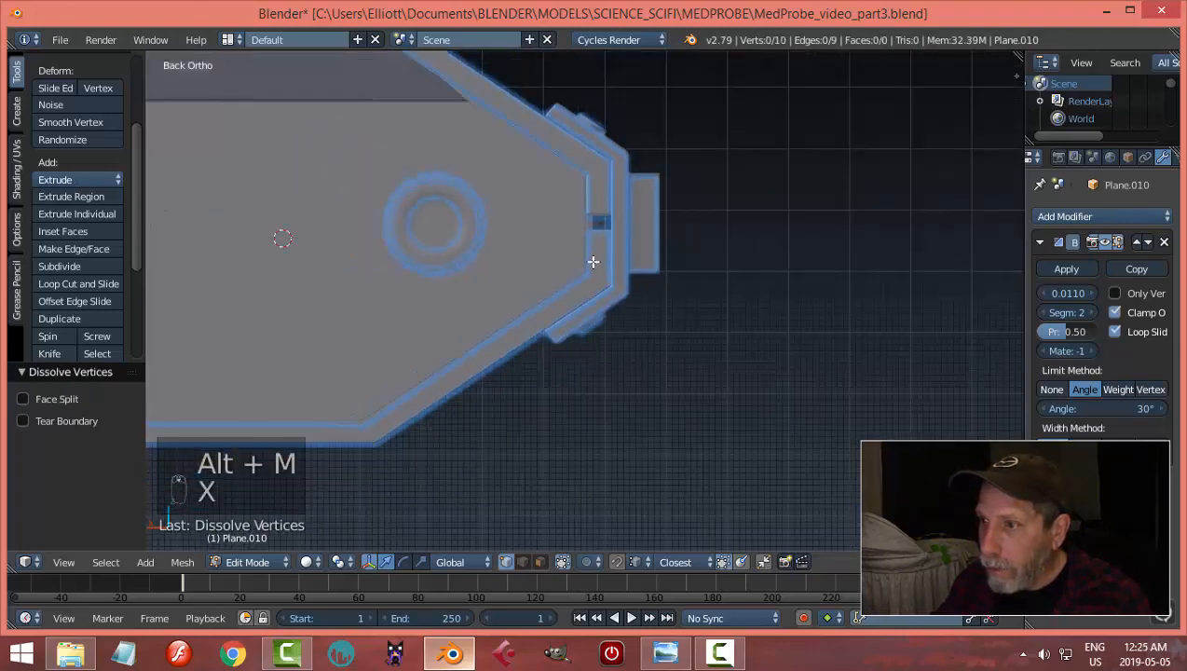
Step: Merge the two middle vertices at center on the outline's hanging-ring side and dissolve the merged vertex
{"action": "key", "text": "a"}
{"action": "middle_click_drag", "start_coordinate": [630, 289], "coordinate": [953, 304], "text": "shift"}
{"action": "scroll", "coordinate": [321, 283], "scroll_direction": "down", "scroll_amount": 2}
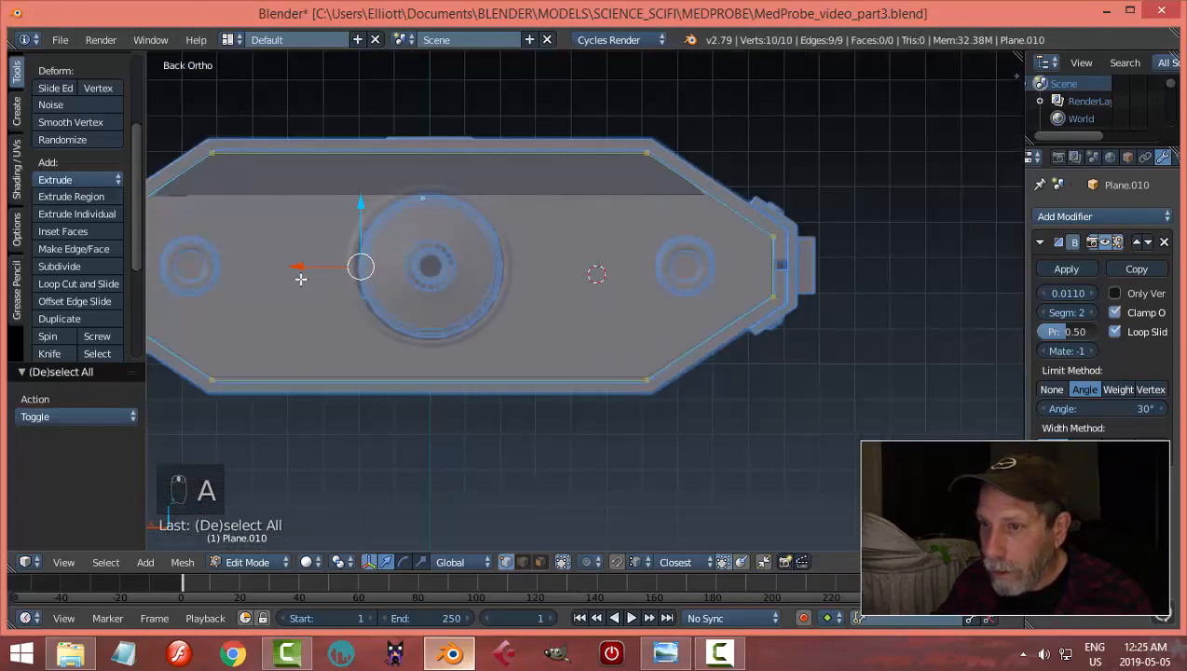
{"action": "middle_click_drag", "start_coordinate": [241, 282], "coordinate": [591, 310], "text": "shift"}
{"action": "scroll", "coordinate": [503, 307], "scroll_direction": "up", "scroll_amount": 2, "text": "ctrl"}
{"action": "key", "text": "a"}
{"action": "key", "text": "b"}
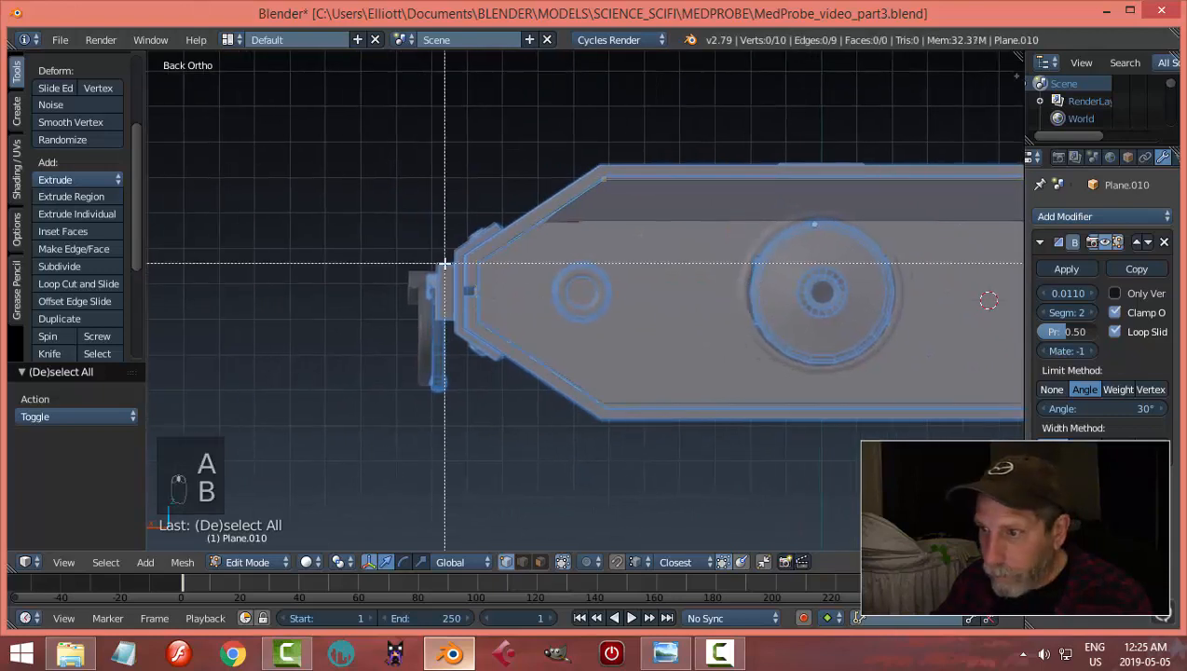
{"action": "left_click_drag", "start_coordinate": [455, 280], "coordinate": [502, 315]}
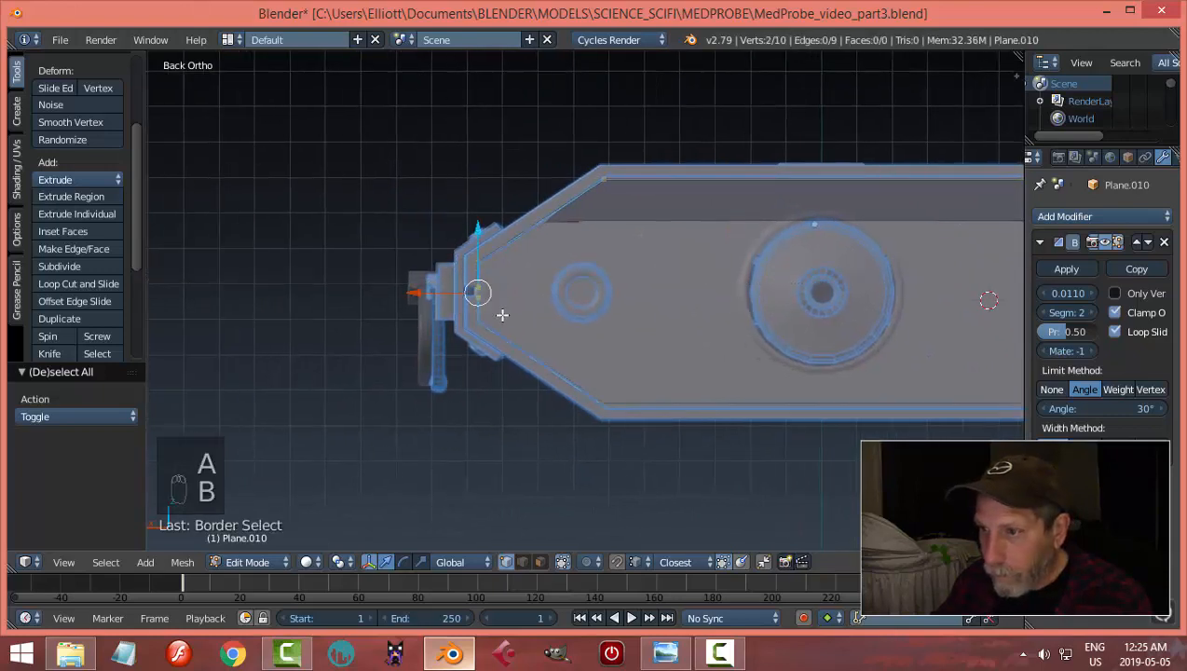
{"action": "key", "text": "alt+m"}
{"action": "left_click", "coordinate": [550, 308]}
{"action": "key", "text": "x"}
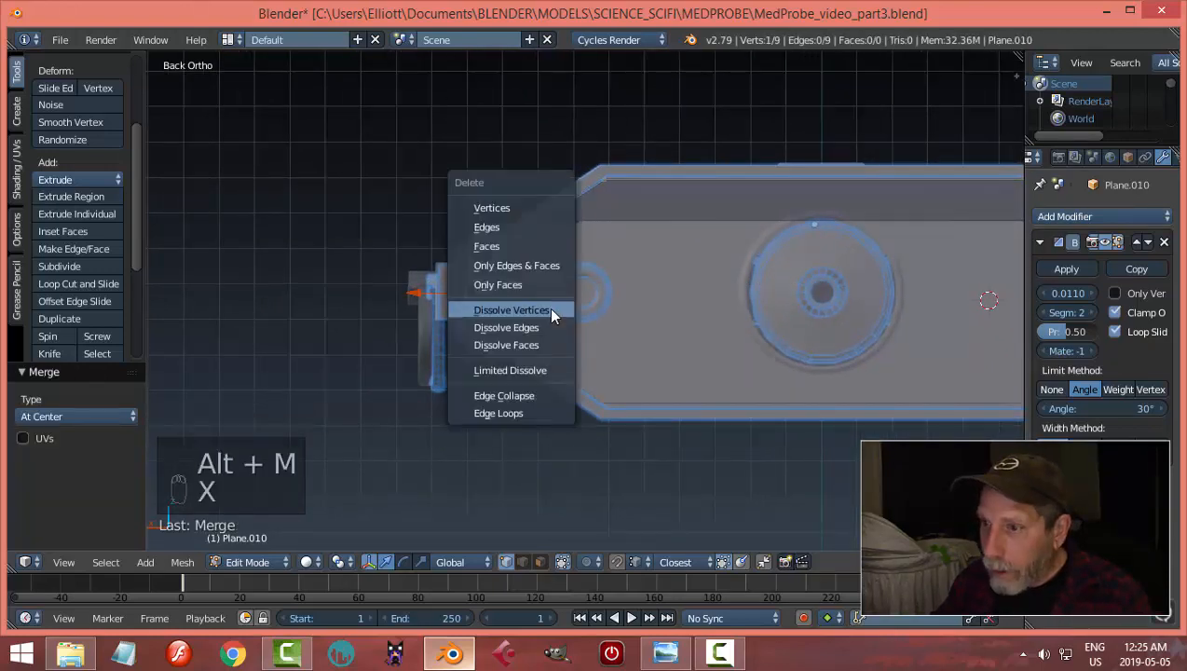
{"action": "left_click", "coordinate": [551, 311]}
Step: Fill the four corner vertices of the outline's tapered section on the hanging-ring side with a face
{"action": "key", "text": "a"}
{"action": "key", "text": "a"}
{"action": "right_click", "coordinate": [605, 179]}
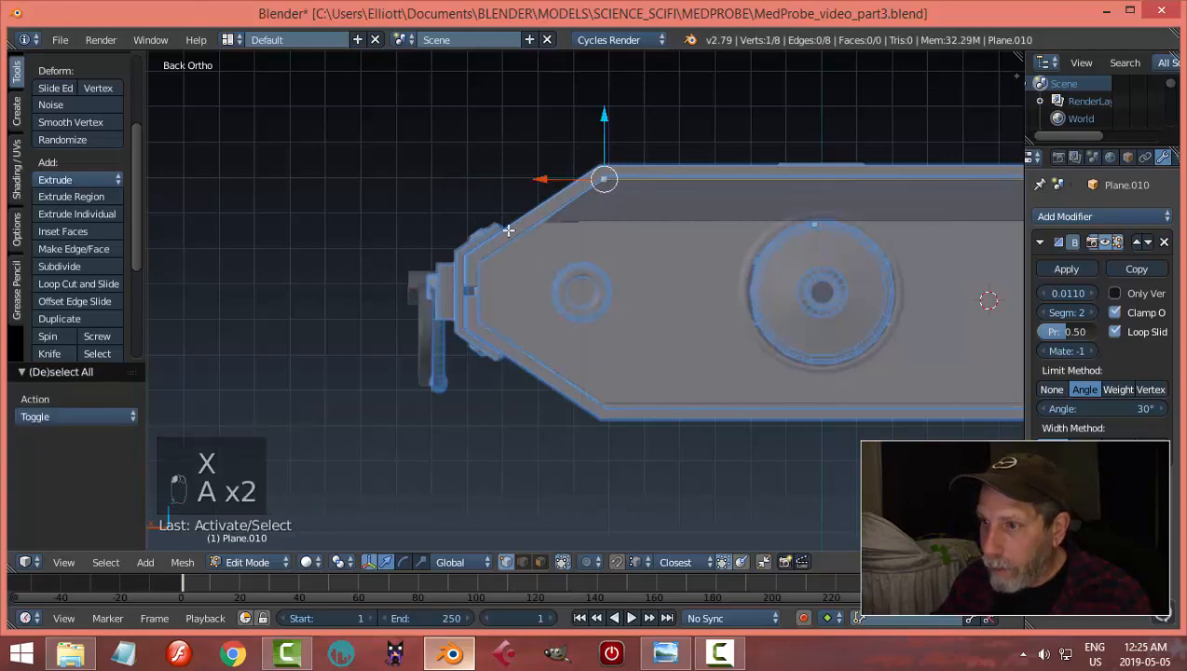
{"action": "right_click", "coordinate": [479, 263], "text": "shift"}
{"action": "right_click", "coordinate": [479, 322], "text": "shift"}
{"action": "right_click", "coordinate": [604, 406], "text": "shift"}
{"action": "key", "text": "f"}
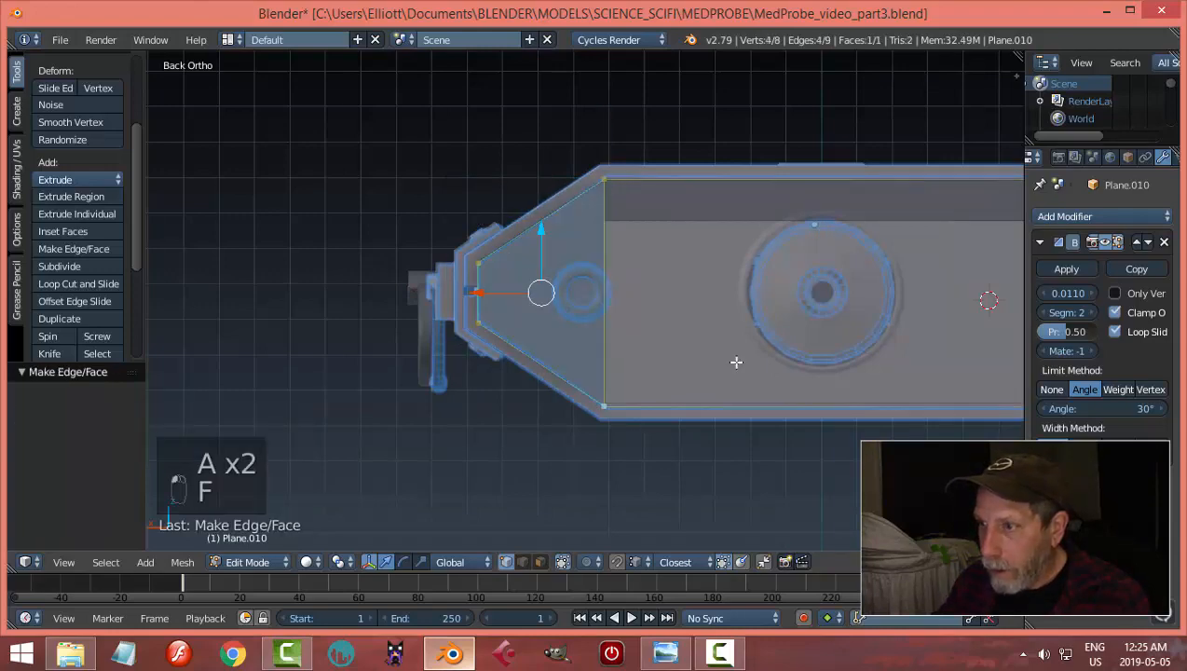
Step: Fill the outline's large central section with a face between its two upper and two lower corners
{"action": "middle_click_drag", "start_coordinate": [736, 361], "coordinate": [689, 415]}
{"action": "key", "text": "a"}
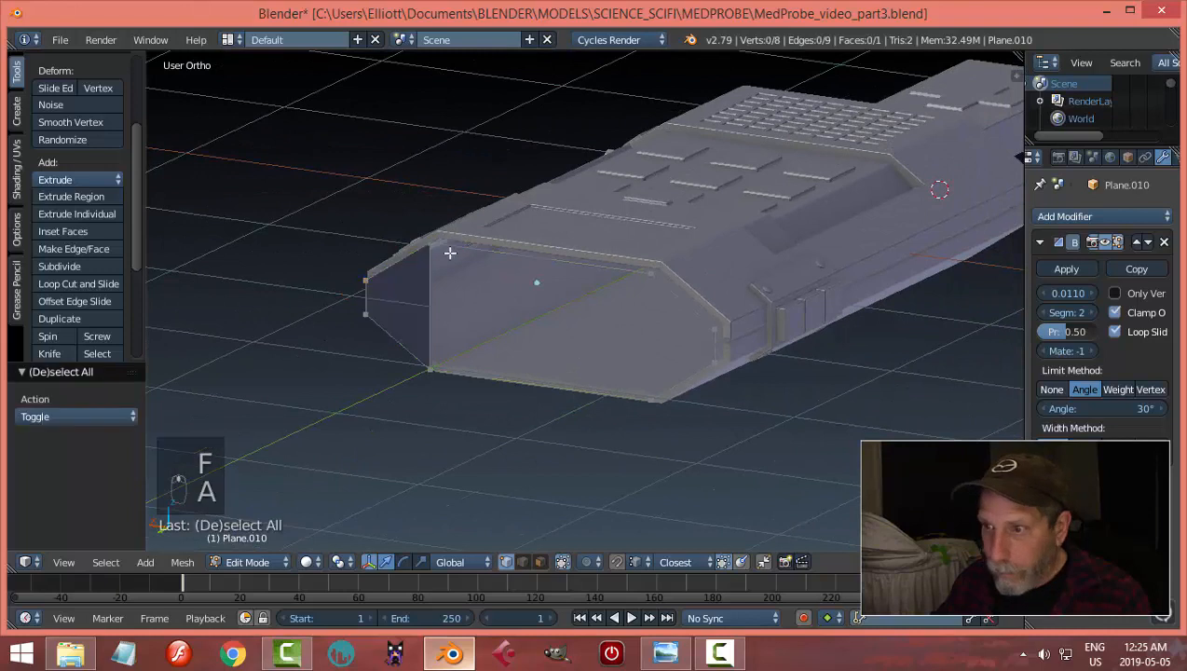
{"action": "right_click", "coordinate": [432, 242]}
{"action": "right_click", "coordinate": [649, 272], "text": "shift"}
{"action": "right_click", "coordinate": [649, 397], "text": "shift"}
{"action": "right_click", "coordinate": [440, 368], "text": "shift"}
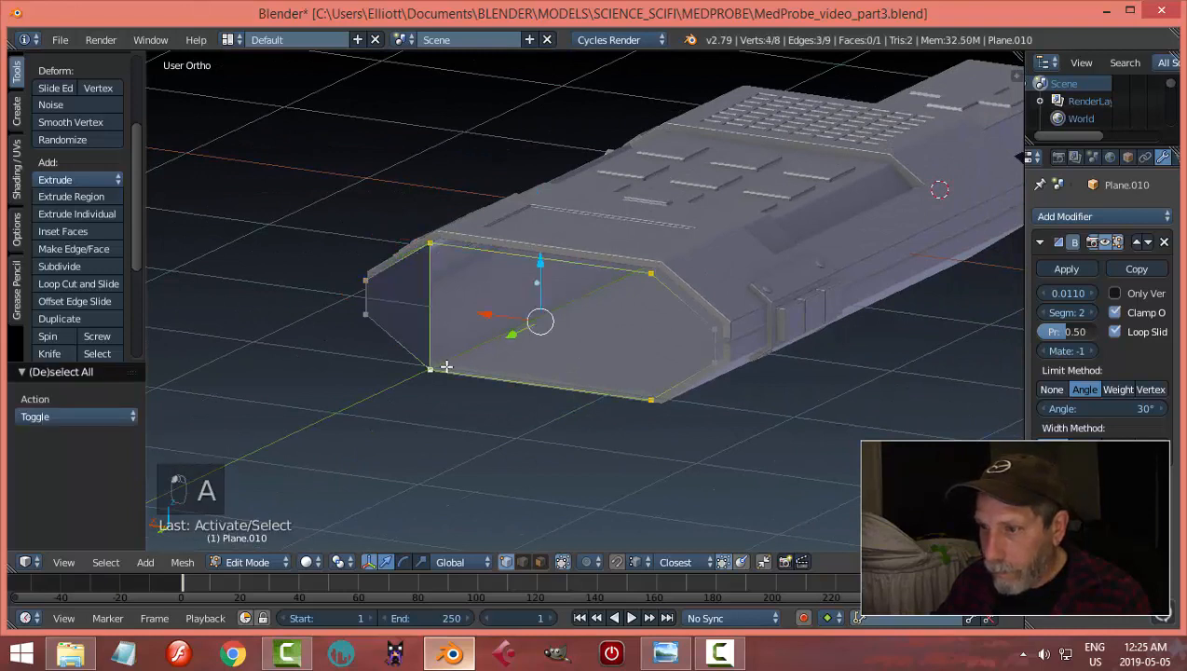
{"action": "key", "text": "f"}
Step: Fill the remaining tapered section of the outline with a face and select the whole mesh
{"action": "right_click", "coordinate": [650, 272]}
{"action": "right_click", "coordinate": [713, 329], "text": "shift"}
{"action": "right_click", "coordinate": [714, 361], "text": "shift"}
{"action": "right_click", "coordinate": [650, 401], "text": "shift"}
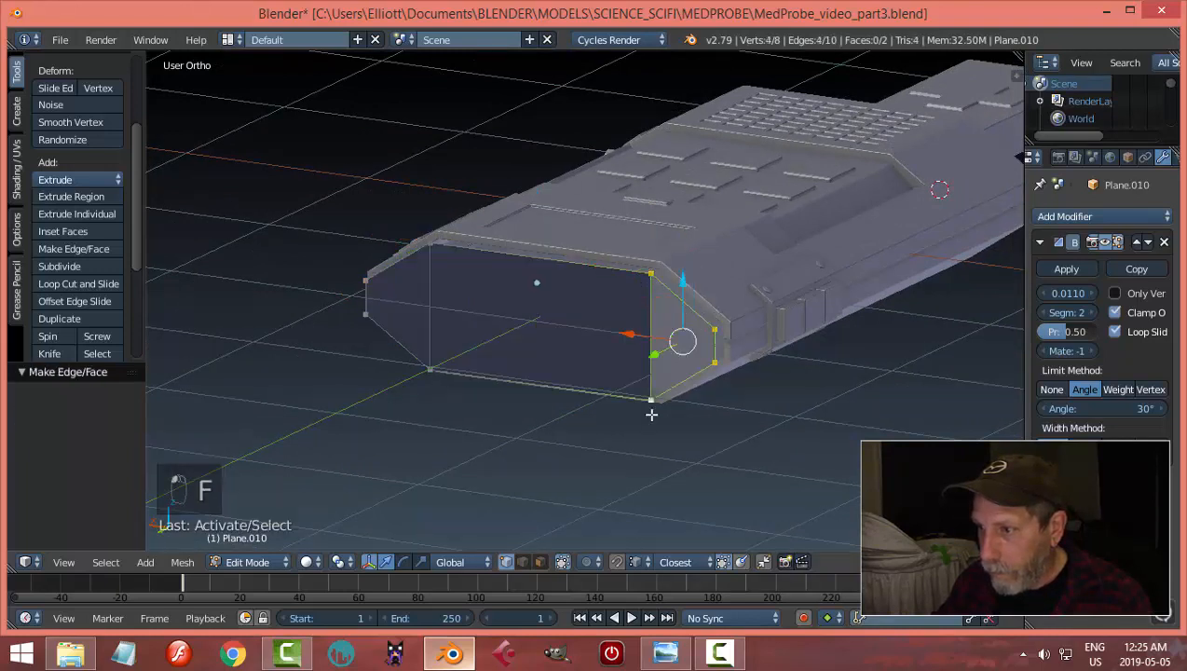
{"action": "key", "text": "f"}
{"action": "key", "text": "a"}
{"action": "key", "text": "a"}
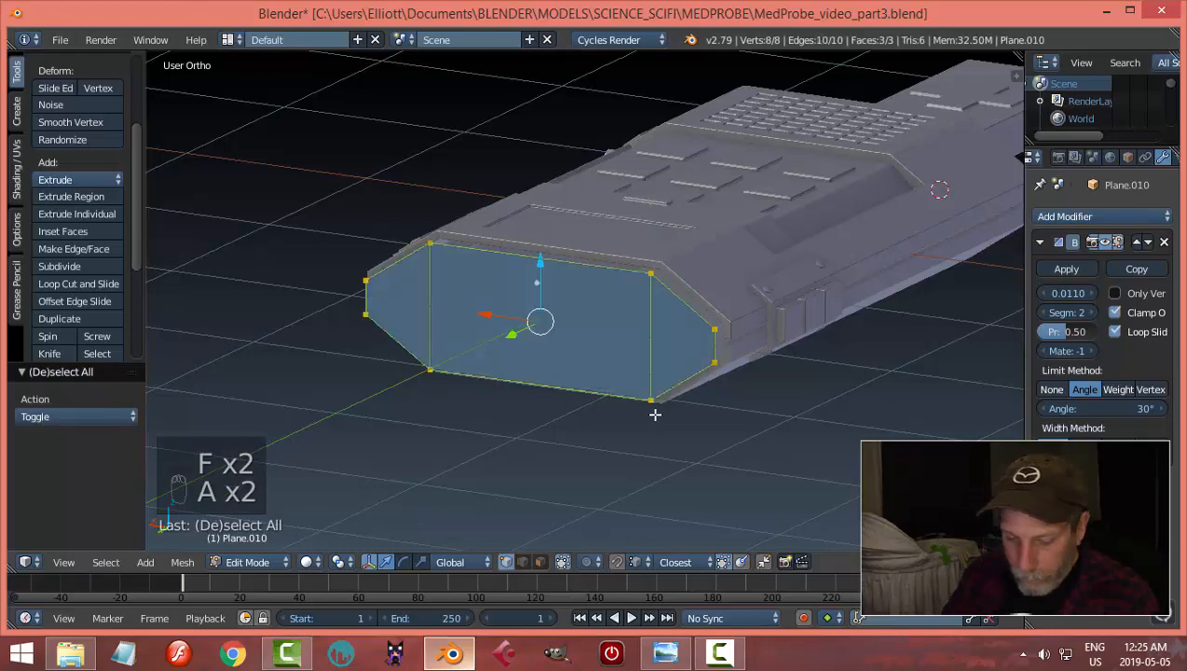
Step: Recalculate the end faces' normals and extrude them -0.126 along Y into the body
{"action": "key", "text": "ctrl+n"}
{"action": "scroll", "coordinate": [660, 417], "scroll_direction": "down", "scroll_amount": 2}
{"action": "middle_click_drag", "start_coordinate": [661, 417], "coordinate": [485, 403]}
{"action": "key", "text": "a"}
{"action": "key", "text": "a"}
{"action": "key", "text": "e"}
{"action": "right_click", "coordinate": [463, 395]}
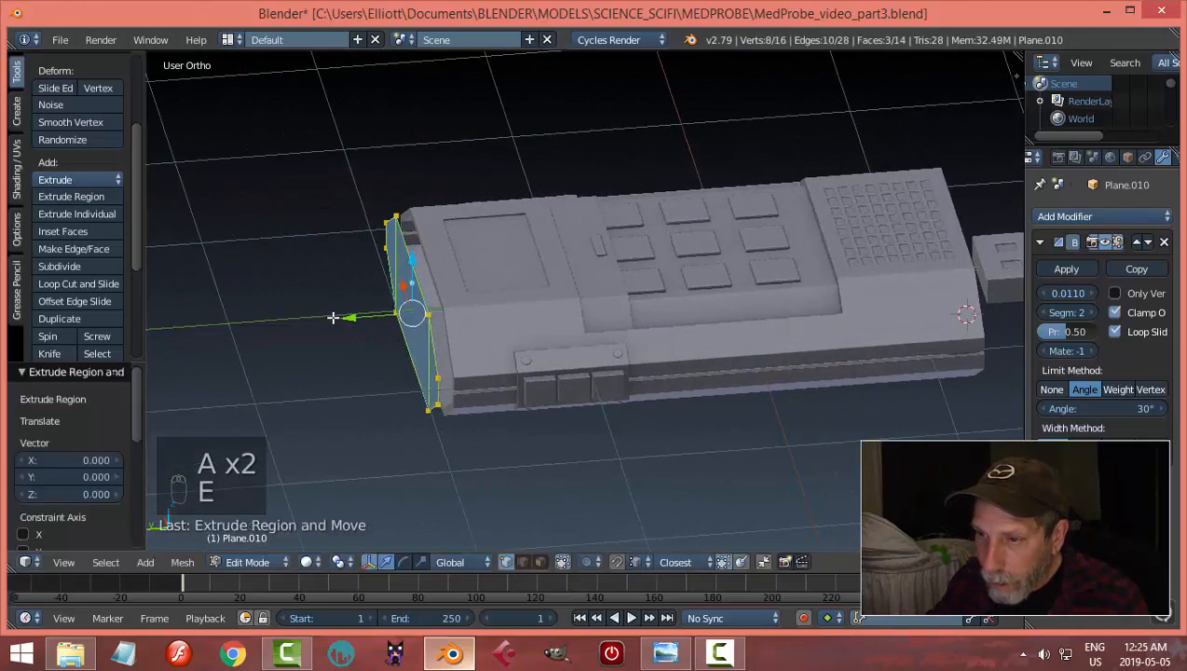
{"action": "left_click_drag", "start_coordinate": [333, 318], "coordinate": [360, 327]}
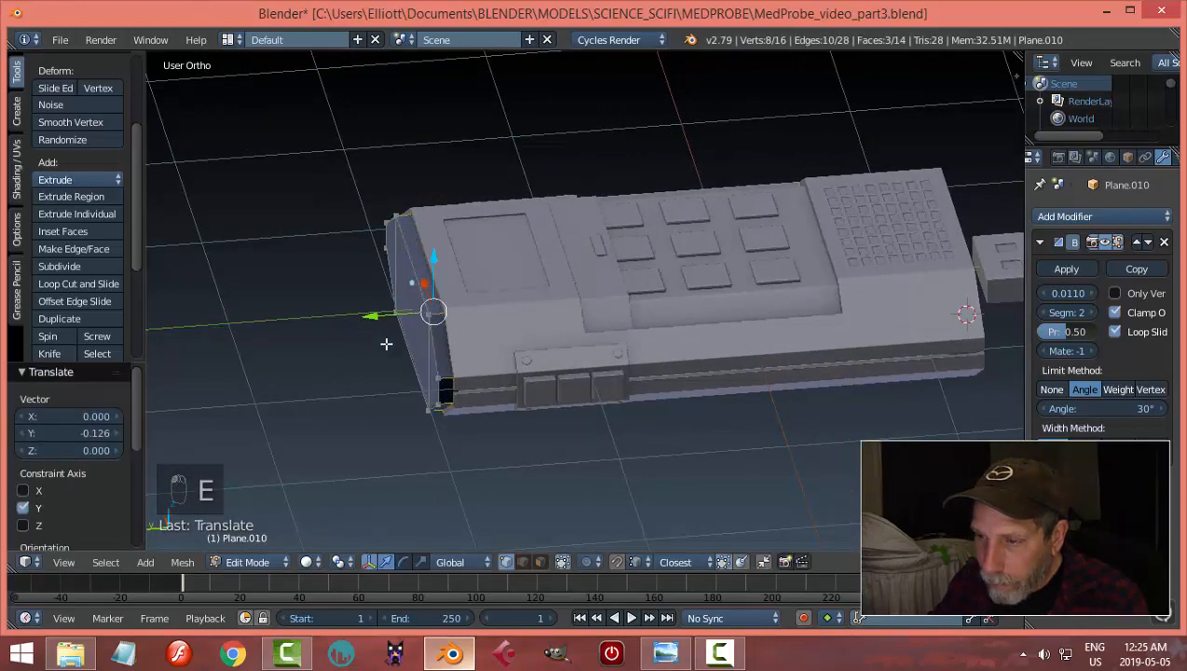
Step: Recalculate the normals of the whole extruded end piece and return to Object Mode
{"action": "key", "text": "a"}
{"action": "key", "text": "a"}
{"action": "key", "text": "a"}
{"action": "key", "text": "ctrl+n"}
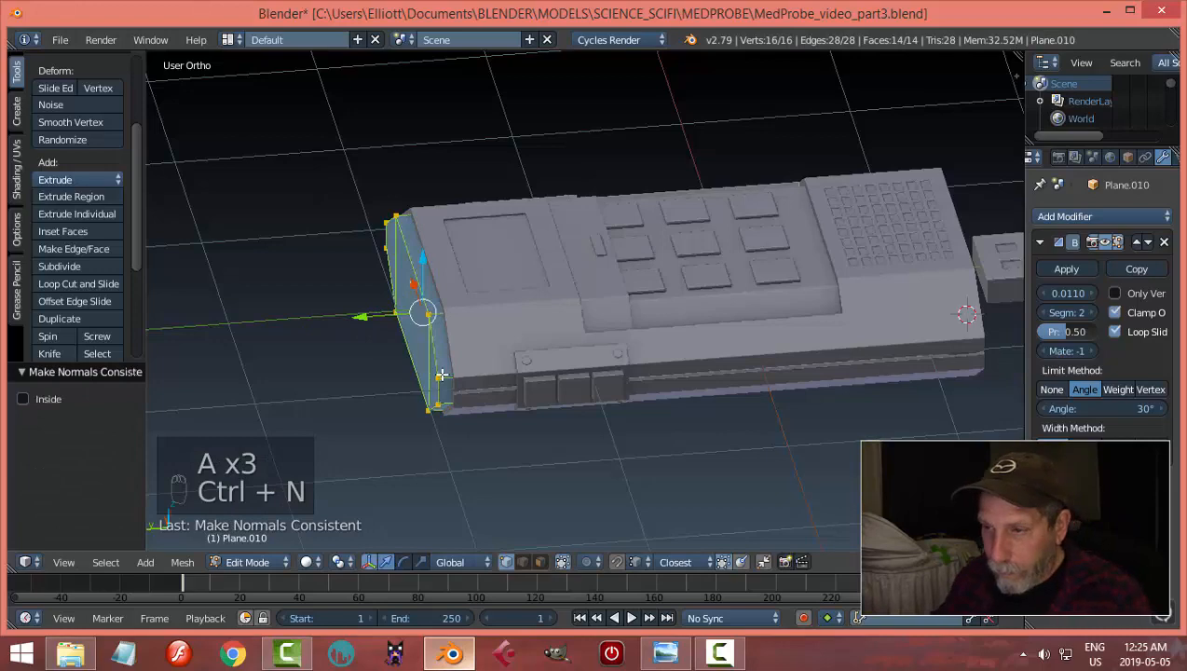
{"action": "key", "text": "a"}
{"action": "key", "text": "Tab"}
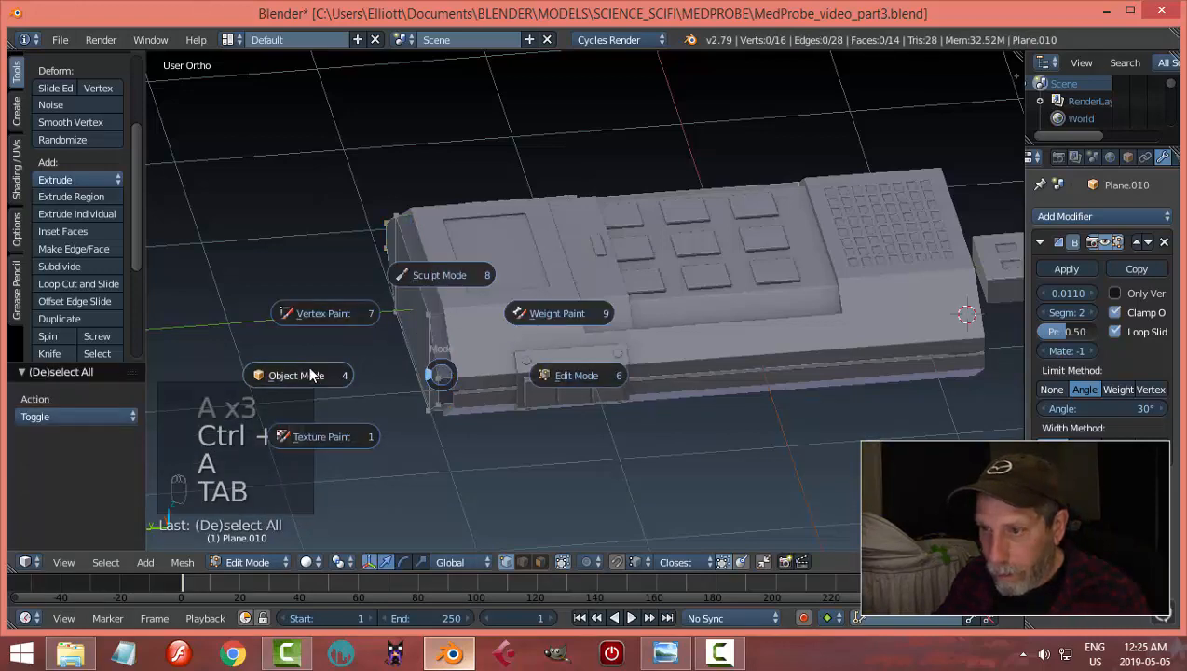
{"action": "left_click", "coordinate": [313, 374]}
Step: Move the end piece -0.174 along Y into the rim and hide its Bevel modifier's effect in the viewport
{"action": "middle_click_drag", "start_coordinate": [313, 373], "coordinate": [520, 347]}
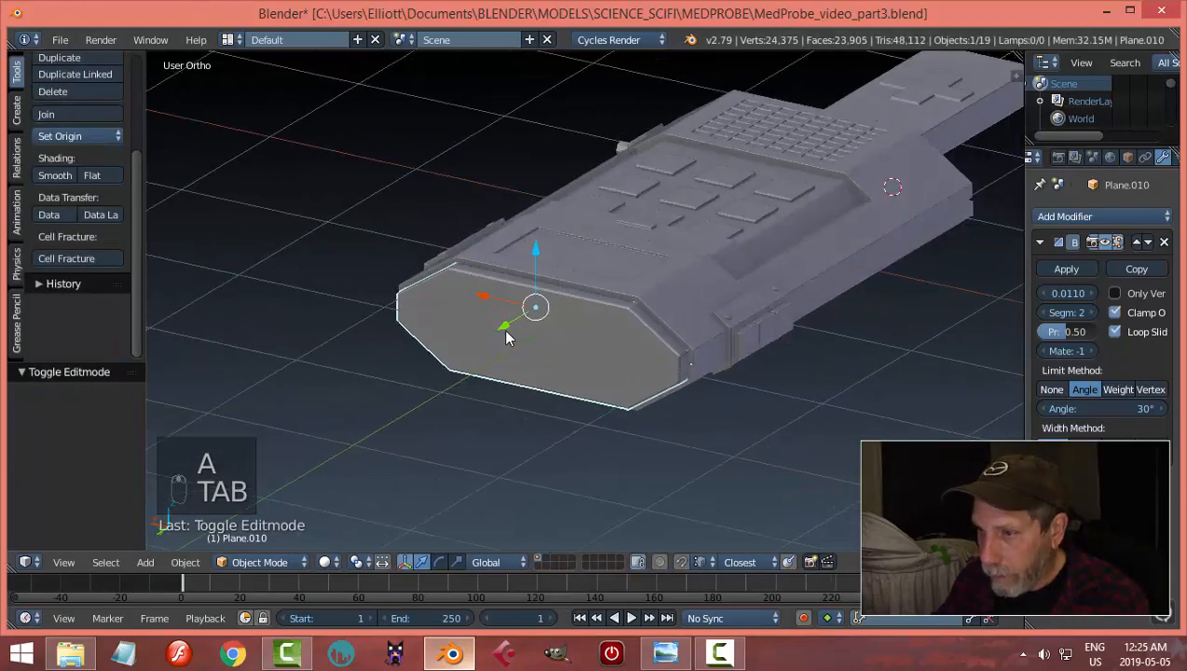
{"action": "left_click_drag", "start_coordinate": [506, 331], "coordinate": [518, 320]}
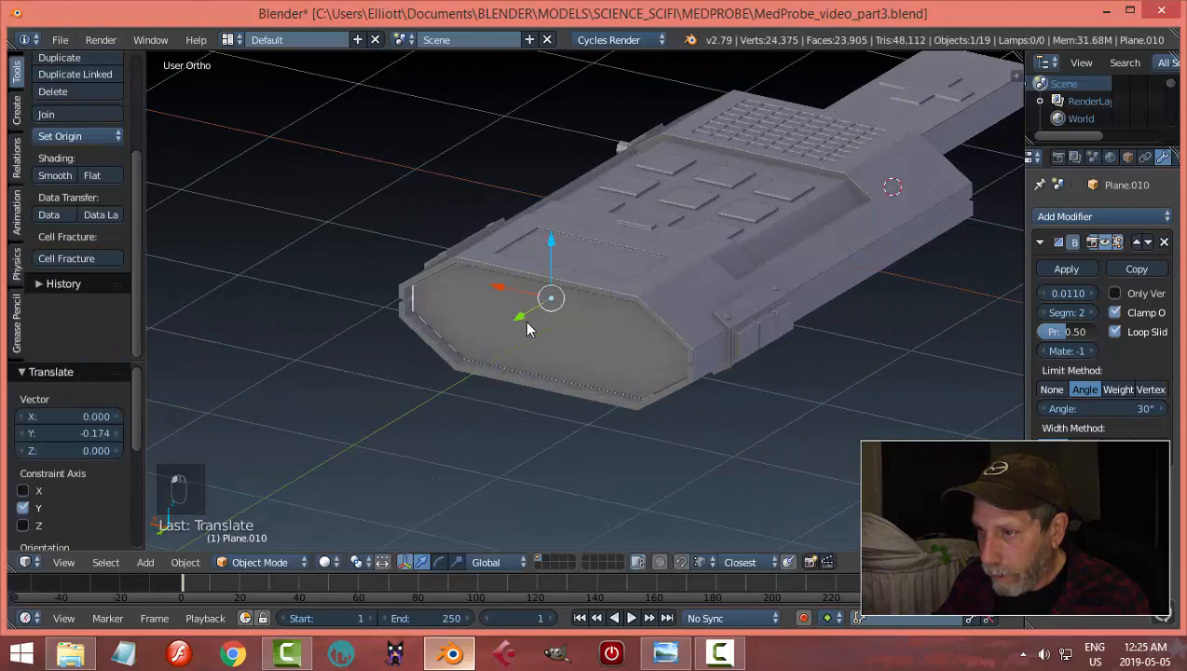
{"action": "left_click", "coordinate": [1039, 242]}
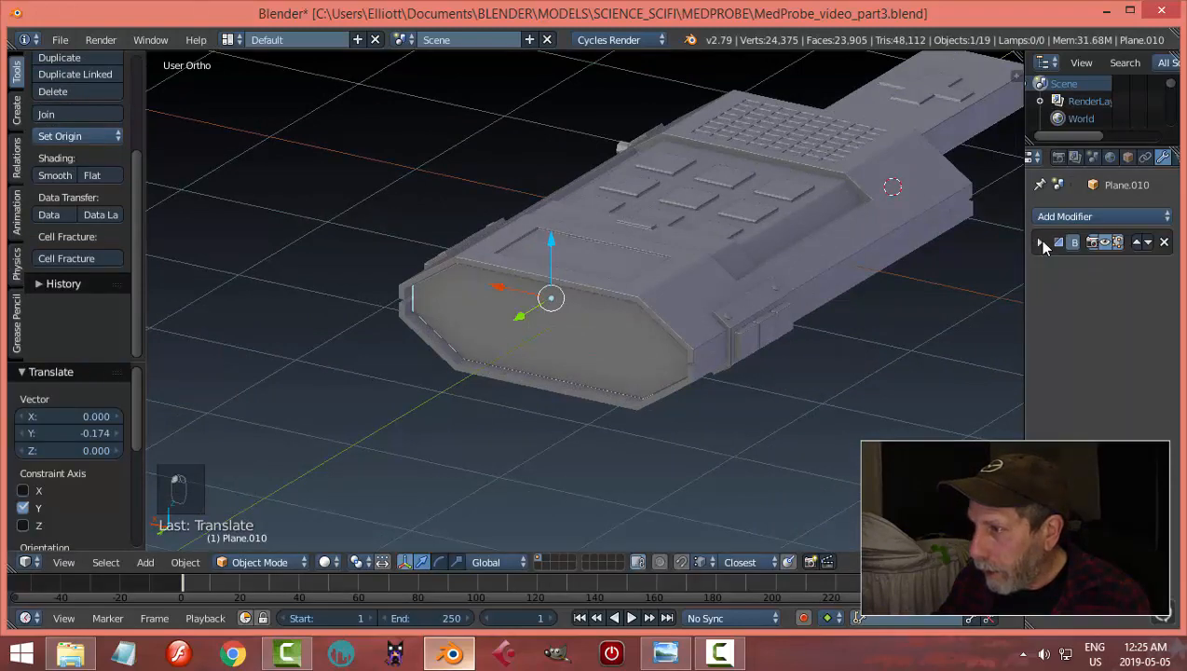
{"action": "left_click", "coordinate": [1105, 242]}
{"action": "left_click", "coordinate": [1093, 218]}
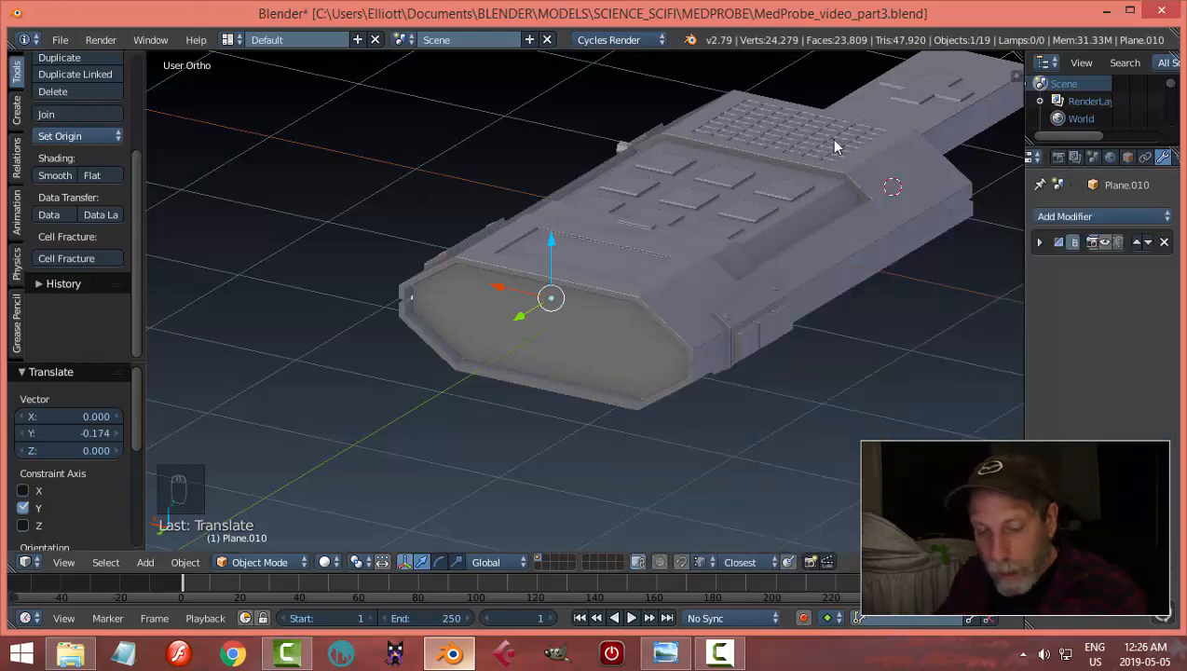
{"action": "key", "text": "Escape"}
Step: Set the end piece's origin to its geometry and snap the 3D cursor to it
{"action": "middle_click_drag", "start_coordinate": [651, 237], "coordinate": [704, 247]}
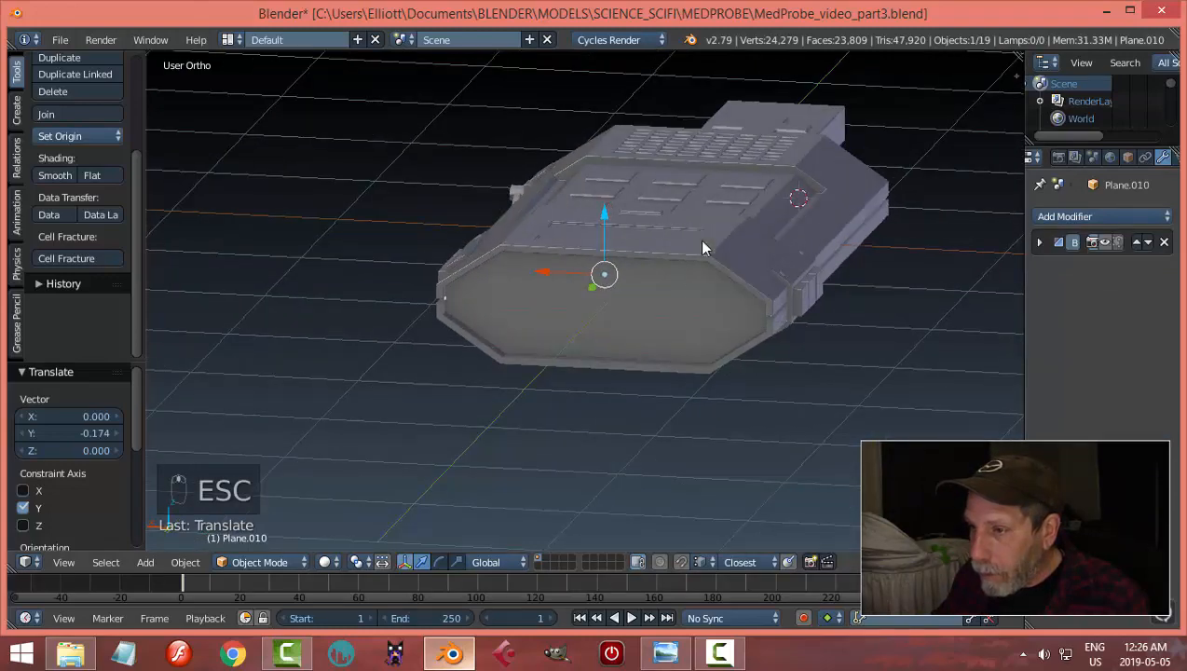
{"action": "key", "text": "ctrl+KP_1"}
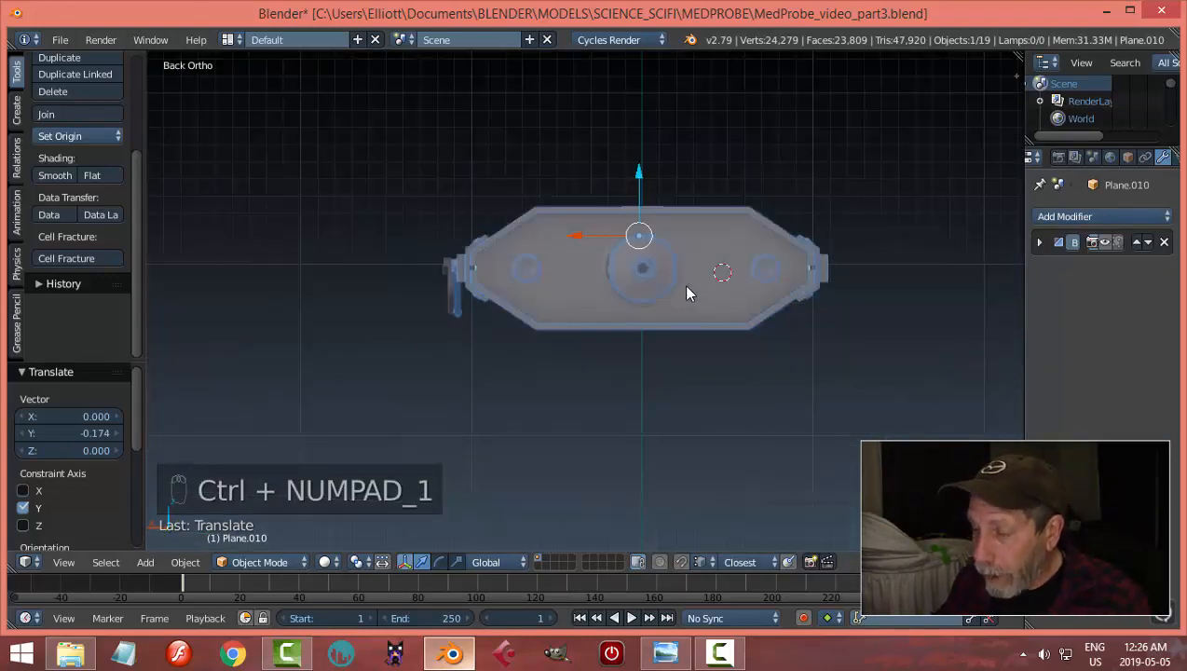
{"action": "scroll", "coordinate": [694, 296], "scroll_direction": "up", "scroll_amount": 3}
{"action": "middle_click_drag", "start_coordinate": [645, 296], "coordinate": [599, 303], "text": "shift"}
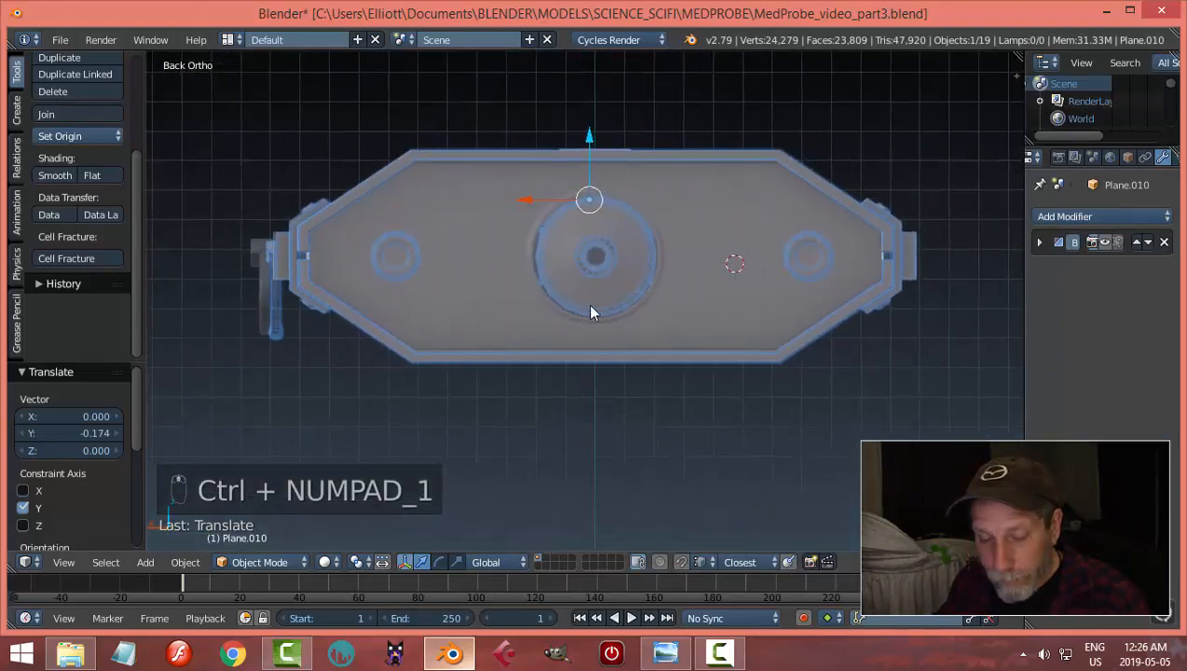
{"action": "left_click", "coordinate": [84, 135]}
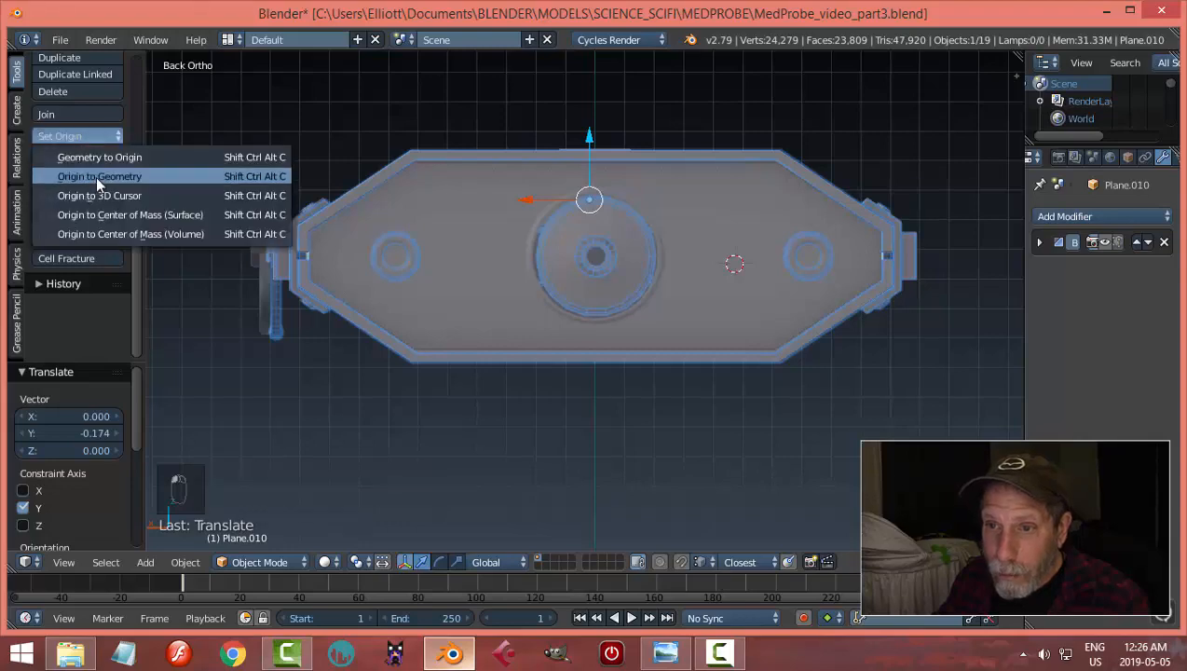
{"action": "left_click", "coordinate": [96, 176]}
{"action": "key", "text": "shift+s"}
{"action": "left_click", "coordinate": [599, 292]}
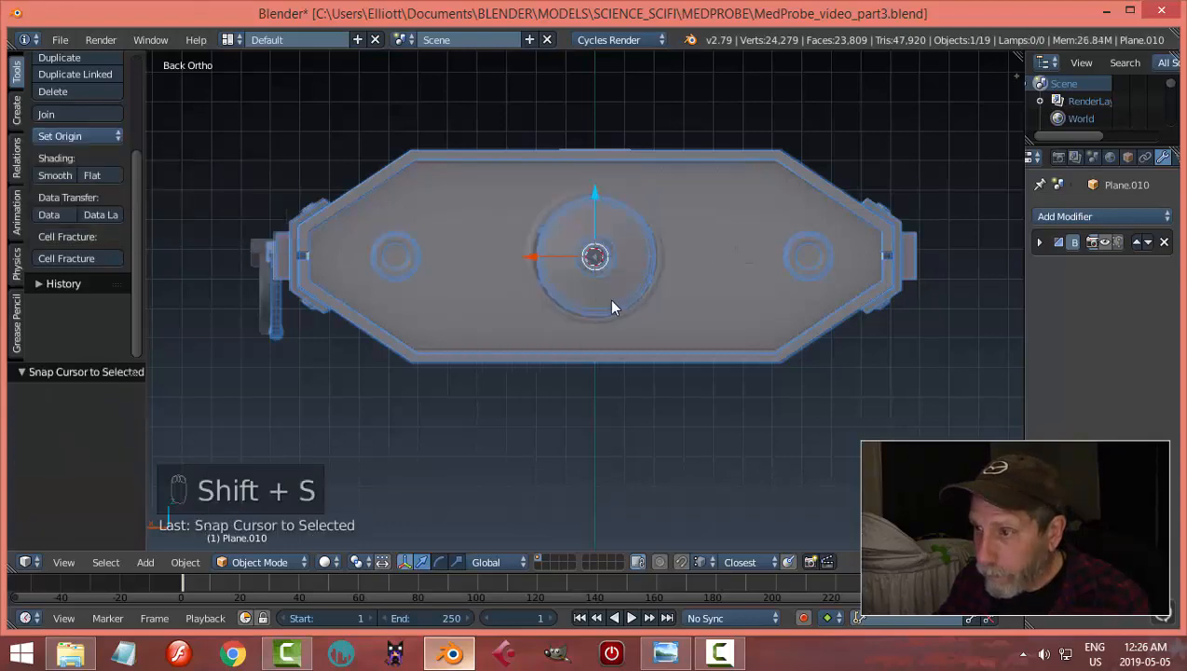
{"action": "middle_click_drag", "start_coordinate": [609, 298], "coordinate": [658, 328]}
{"action": "right_click", "coordinate": [825, 352]}
{"action": "right_click", "coordinate": [784, 335]}
{"action": "key", "text": "Tab"}
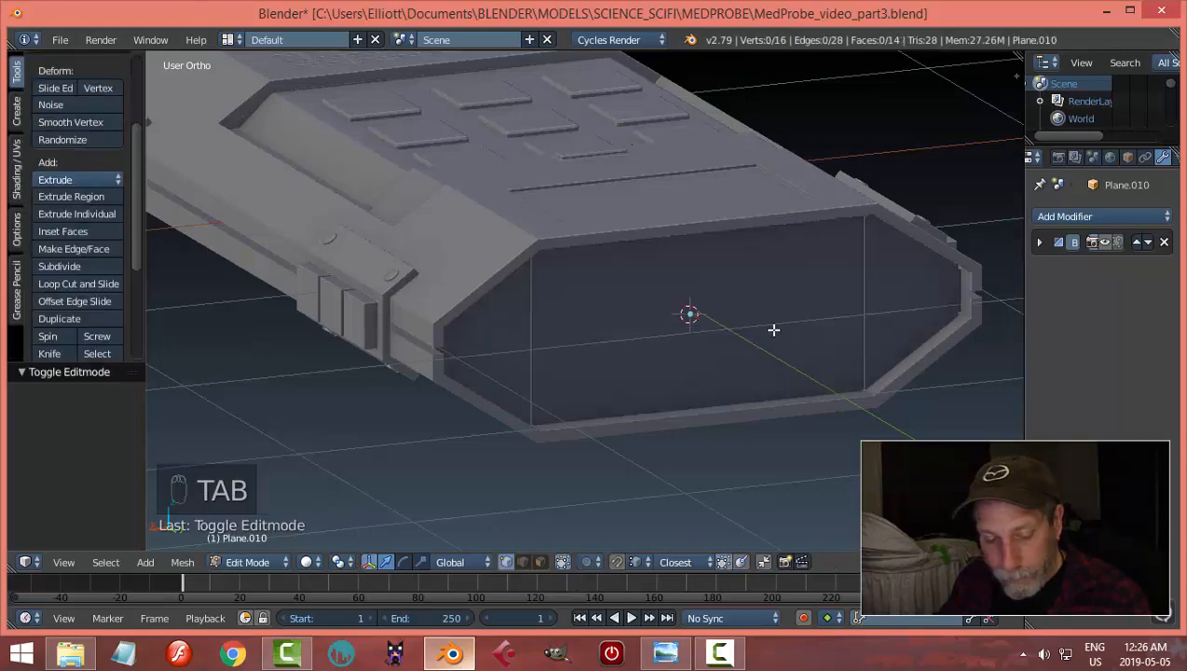
{"action": "key", "text": "Tab"}
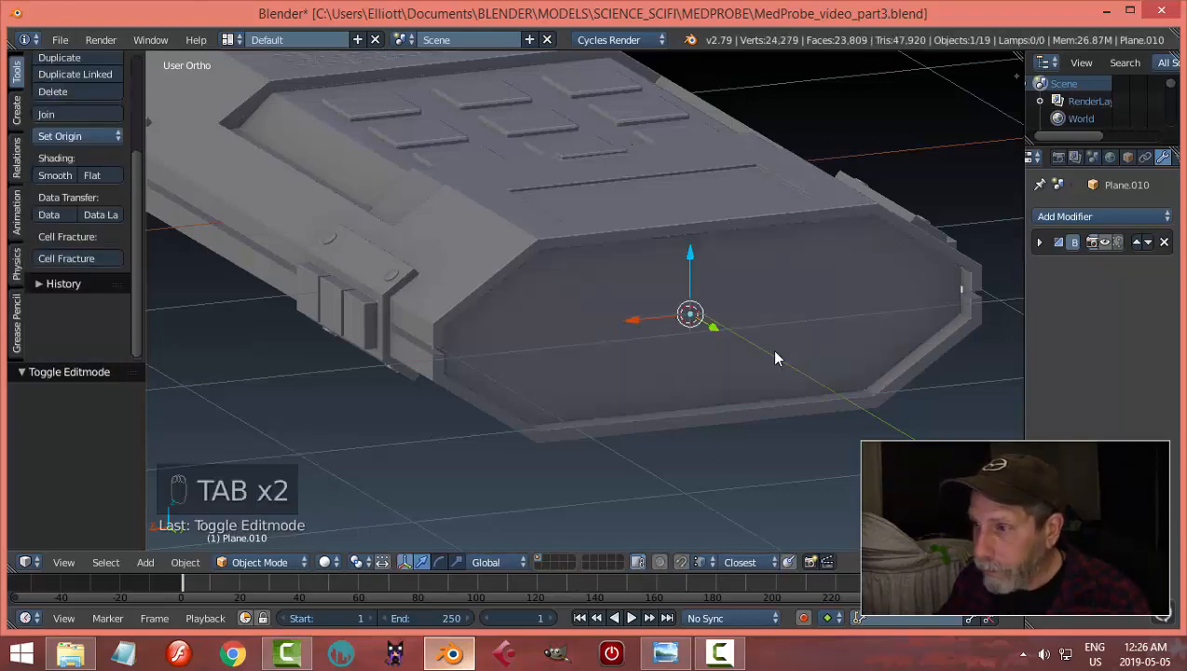
{"action": "mouse_move", "coordinate": [773, 350]}
{"action": "middle_mouse_down"}
{"action": "mouse_move", "coordinate": [741, 326]}
{"action": "mouse_move", "coordinate": [660, 329]}
{"action": "mouse_move", "coordinate": [750, 352]}
{"action": "middle_mouse_up"}
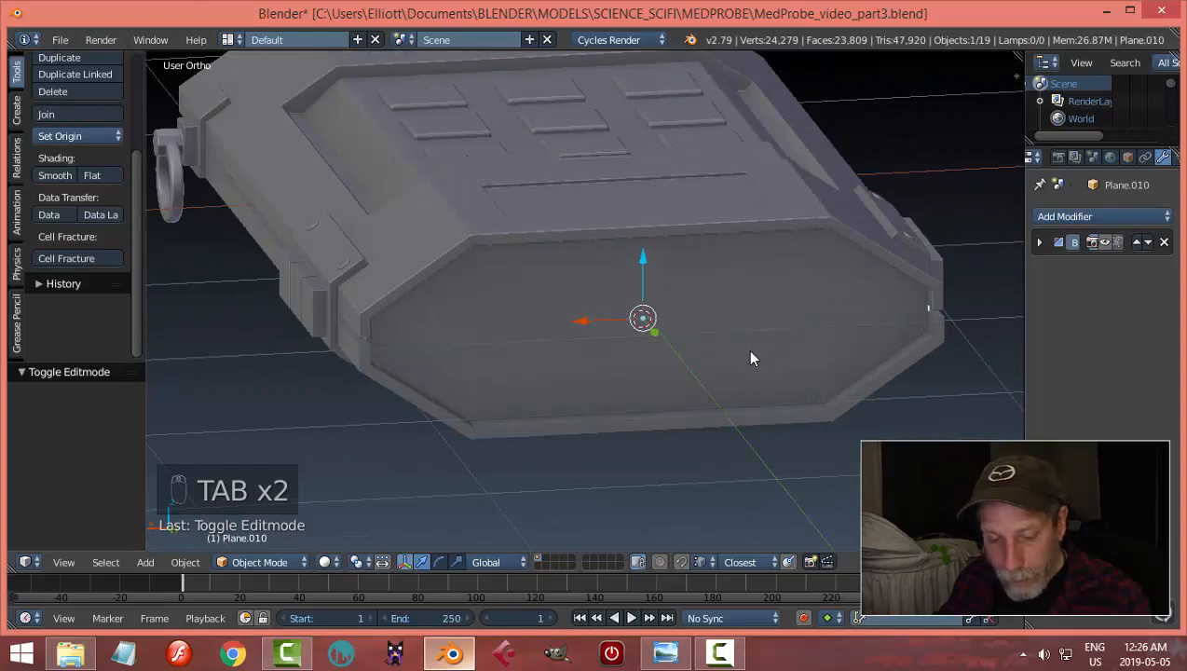
Step: Add a cylinder with 64 vertices at the 3D cursor in the centre of the end piece
{"action": "key", "text": "shift+a"}
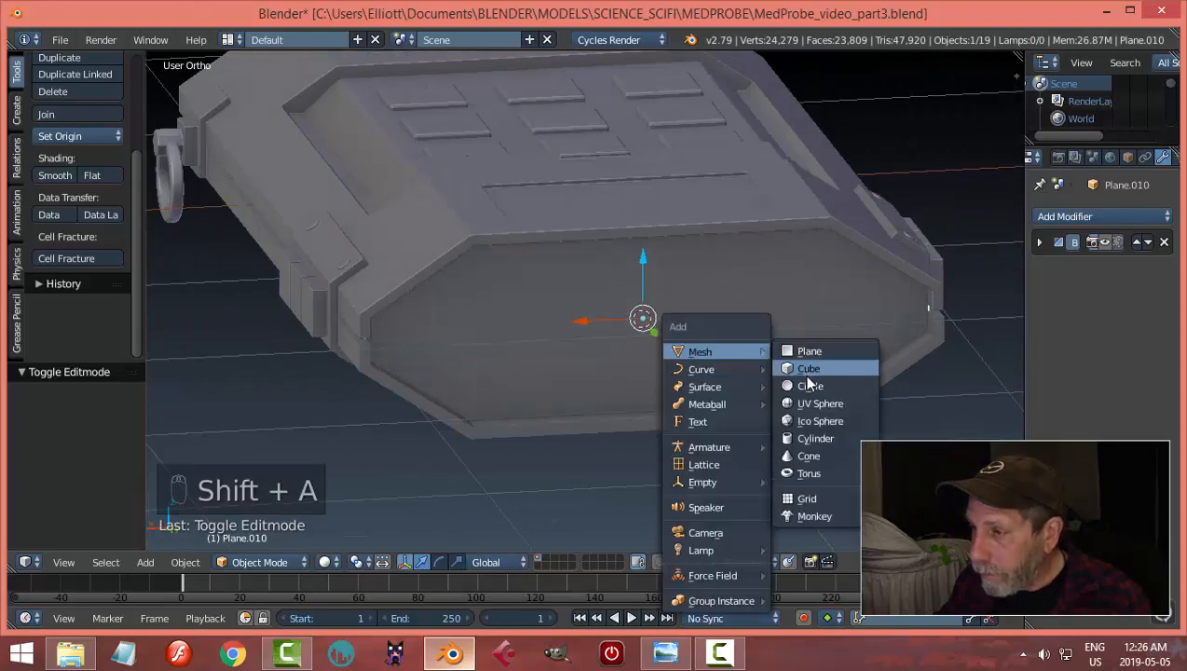
{"action": "left_click", "coordinate": [817, 438]}
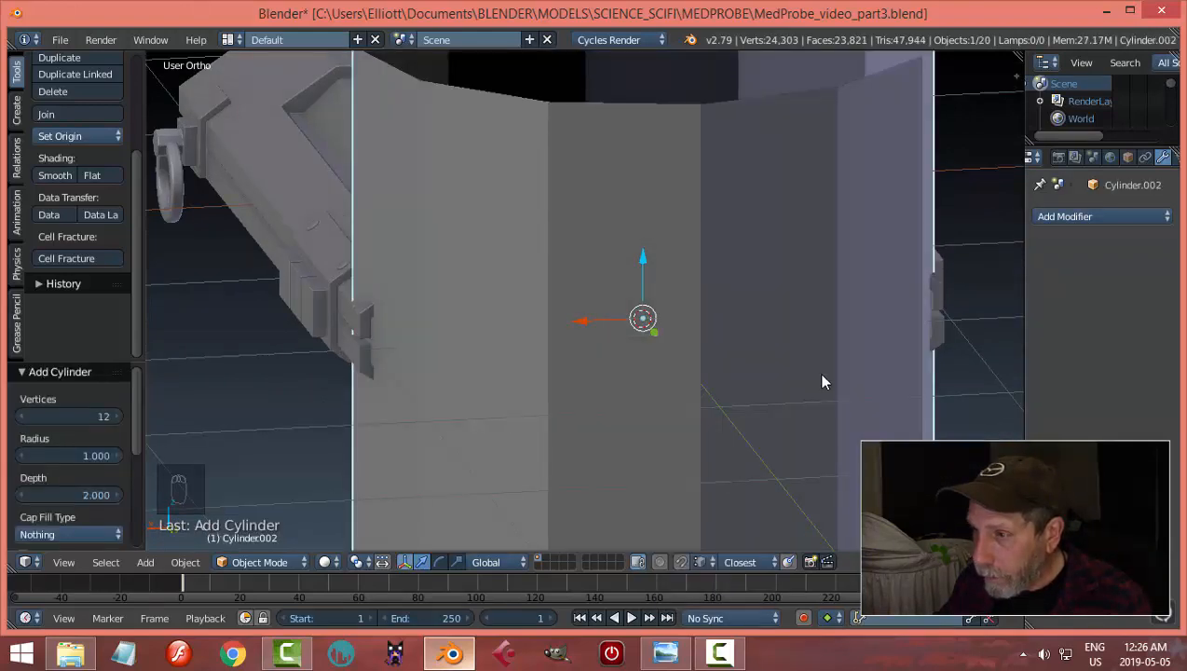
{"action": "left_click", "coordinate": [102, 417]}
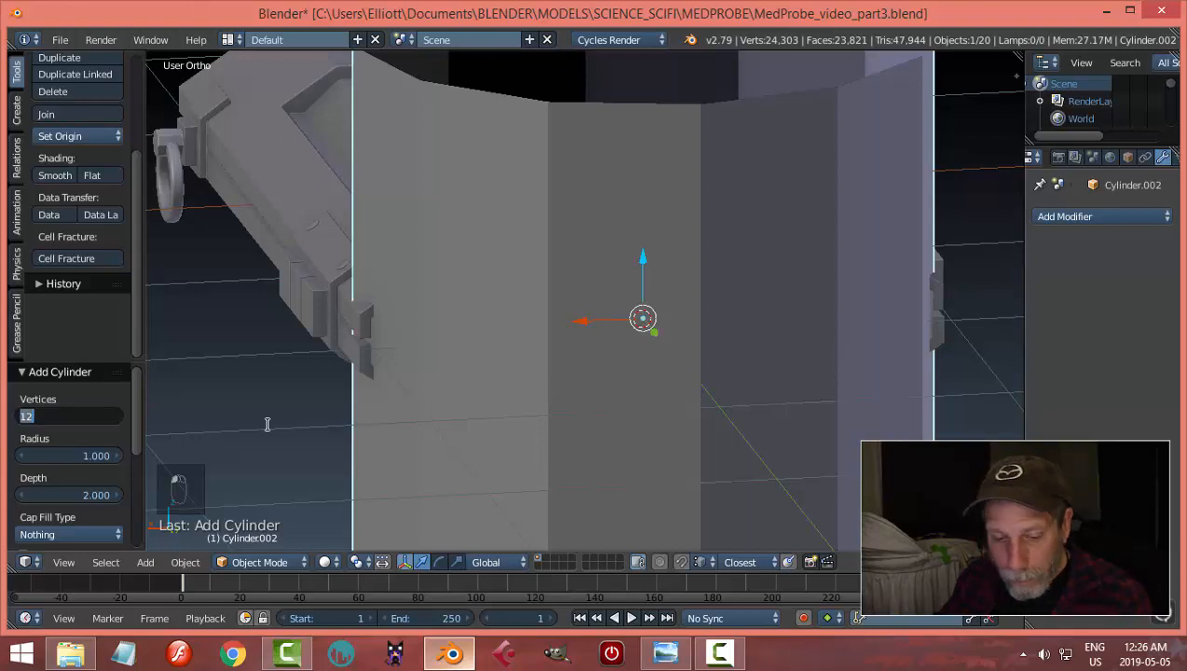
{"action": "key", "text": "Return"}
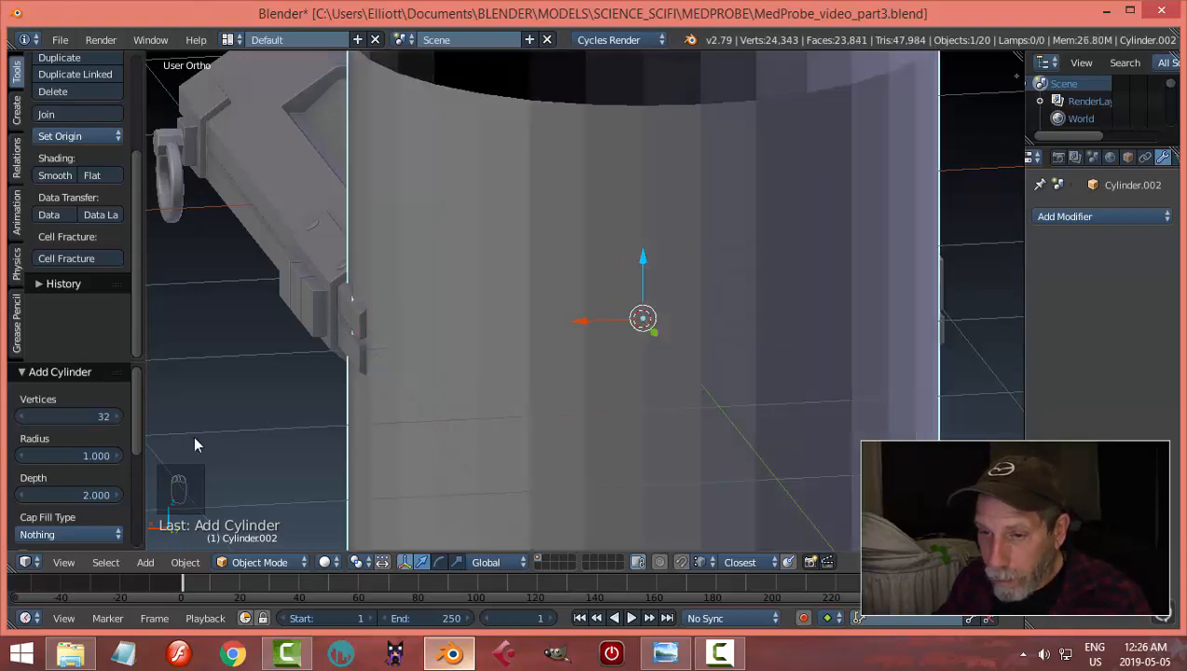
{"action": "left_click", "coordinate": [64, 419]}
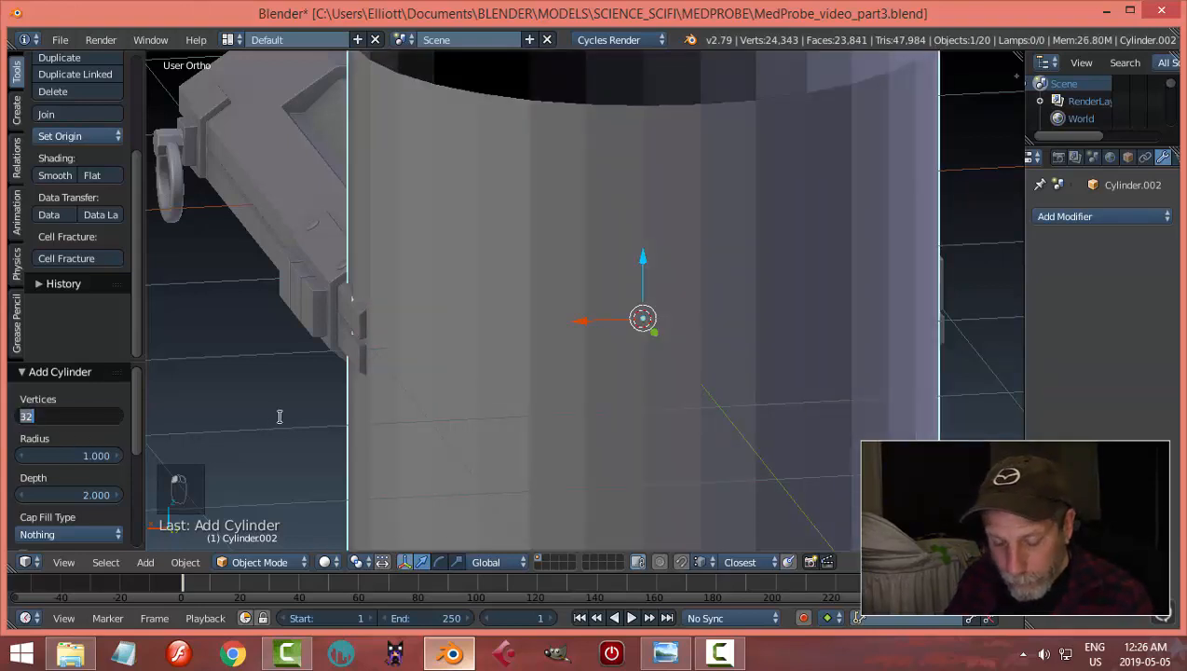
{"action": "key", "text": "Return"}
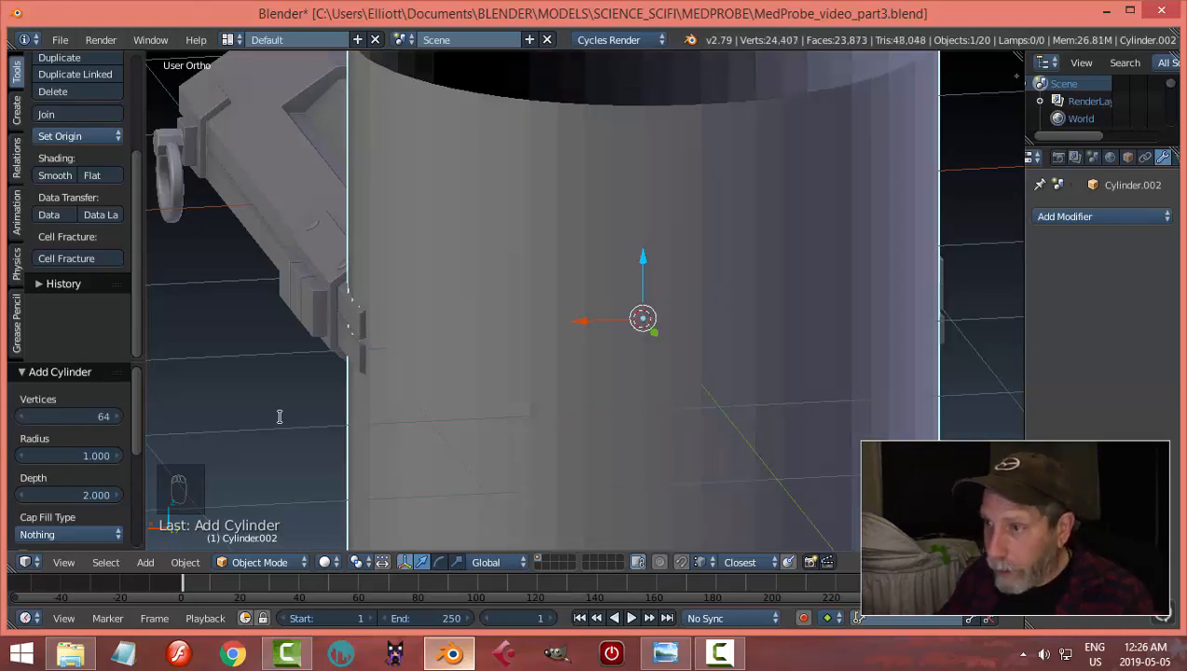
Step: Rotate the cylinder 90° about X and scale its mesh down to about 0.148 in Edit Mode
{"action": "type", "text": "r"}
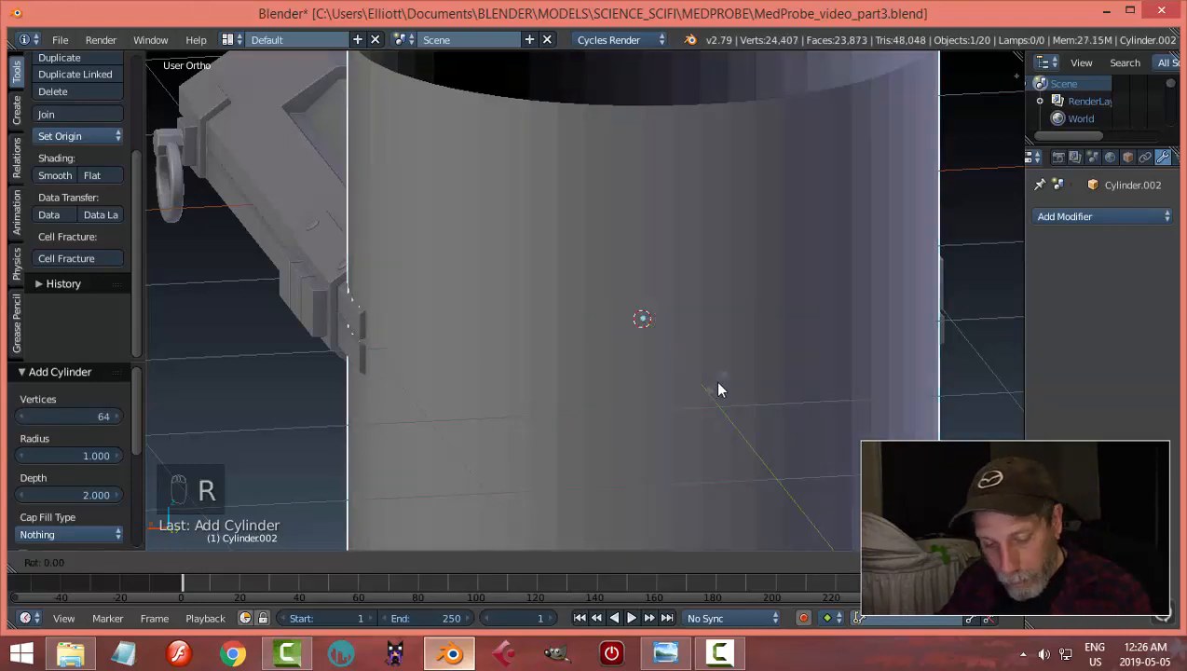
{"action": "type", "text": "x90"}
{"action": "key", "text": "Return"}
{"action": "key", "text": "Tab"}
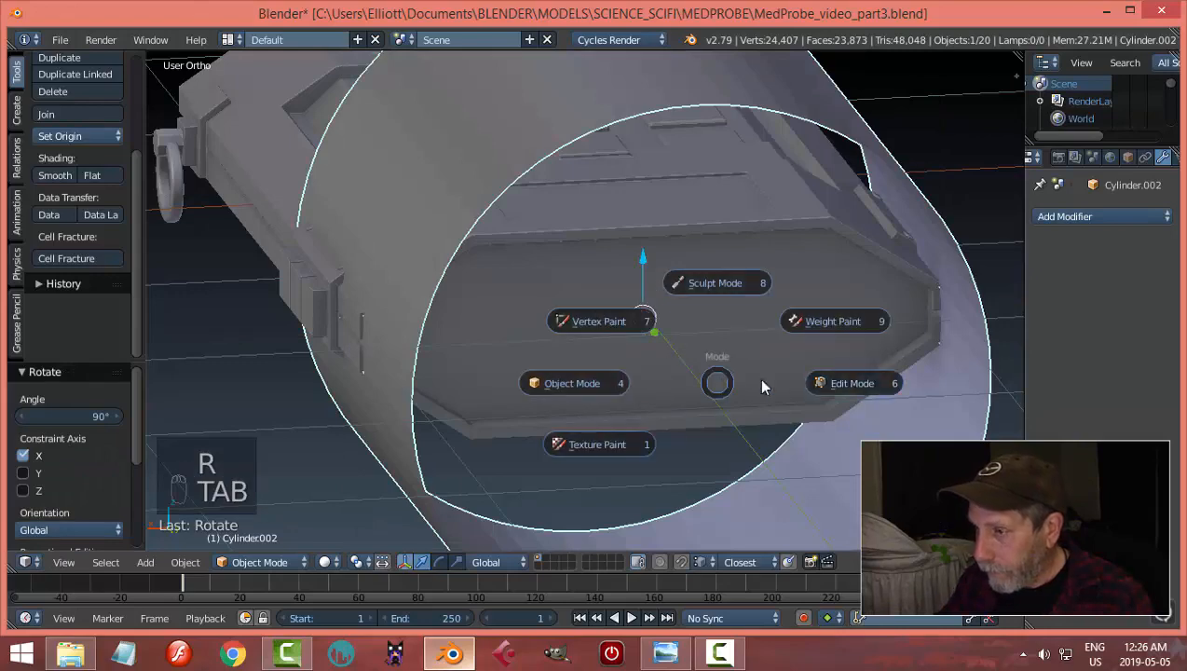
{"action": "left_click", "coordinate": [866, 380]}
{"action": "key", "text": "s"}
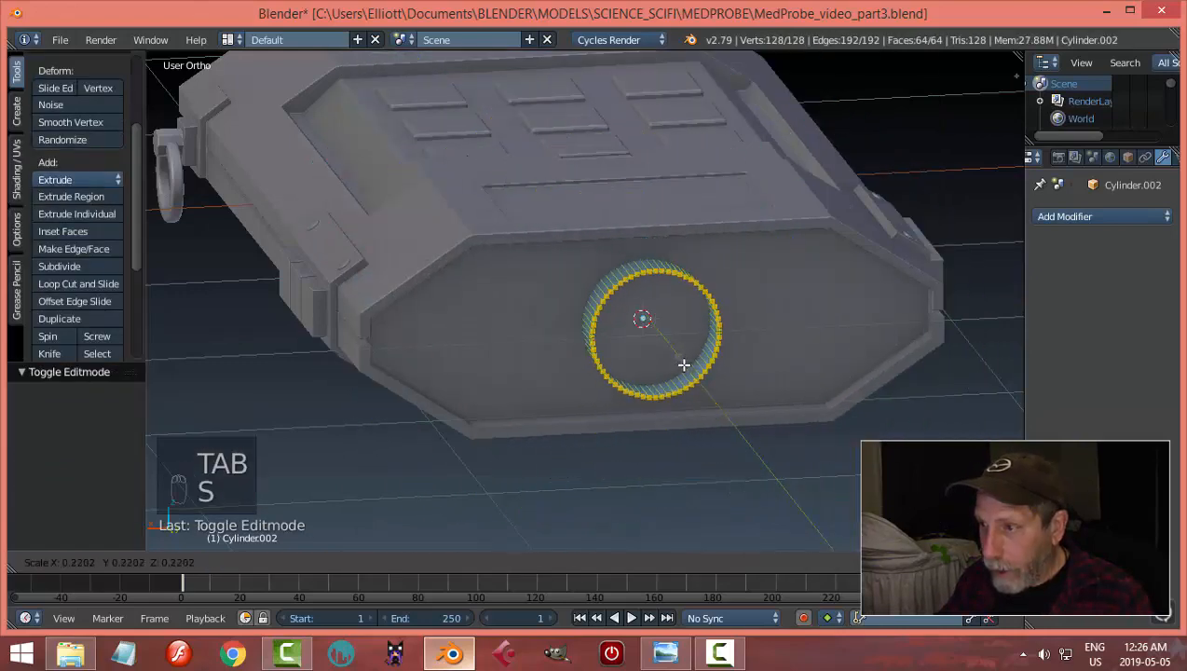
{"action": "left_click", "coordinate": [667, 352]}
Step: Scale the cylinder's mesh up by about 1.397 in the back view, check it in wireframe and return to Object Mode
{"action": "key", "text": "KP_1"}
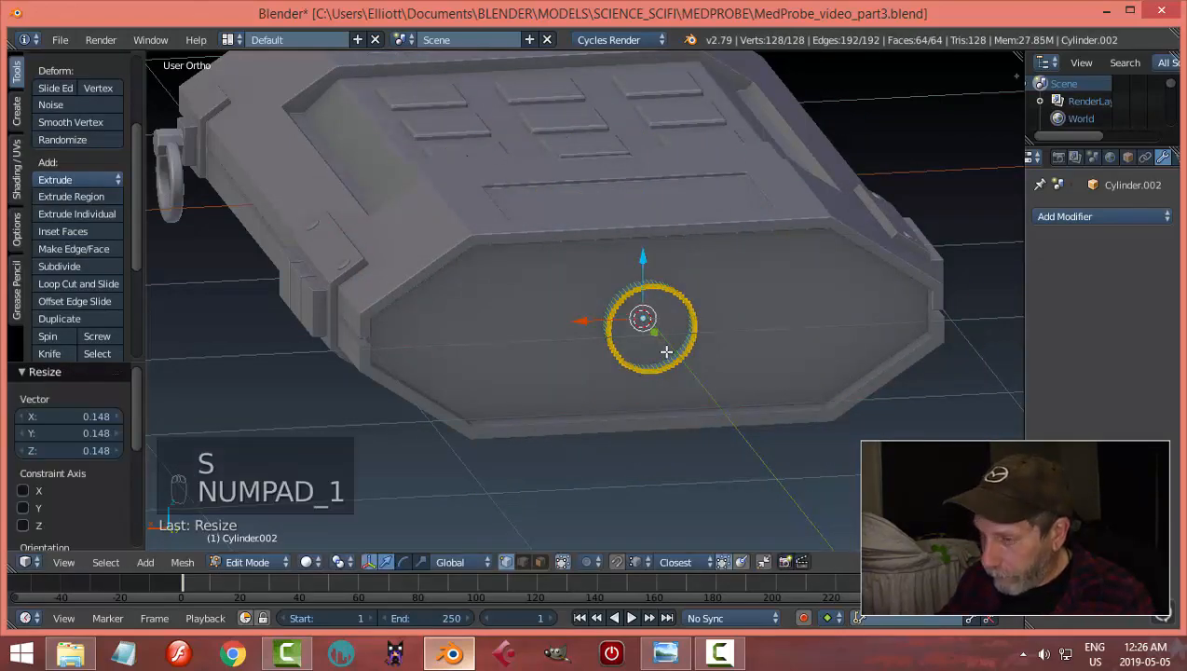
{"action": "key", "text": "ctrl+KP_1"}
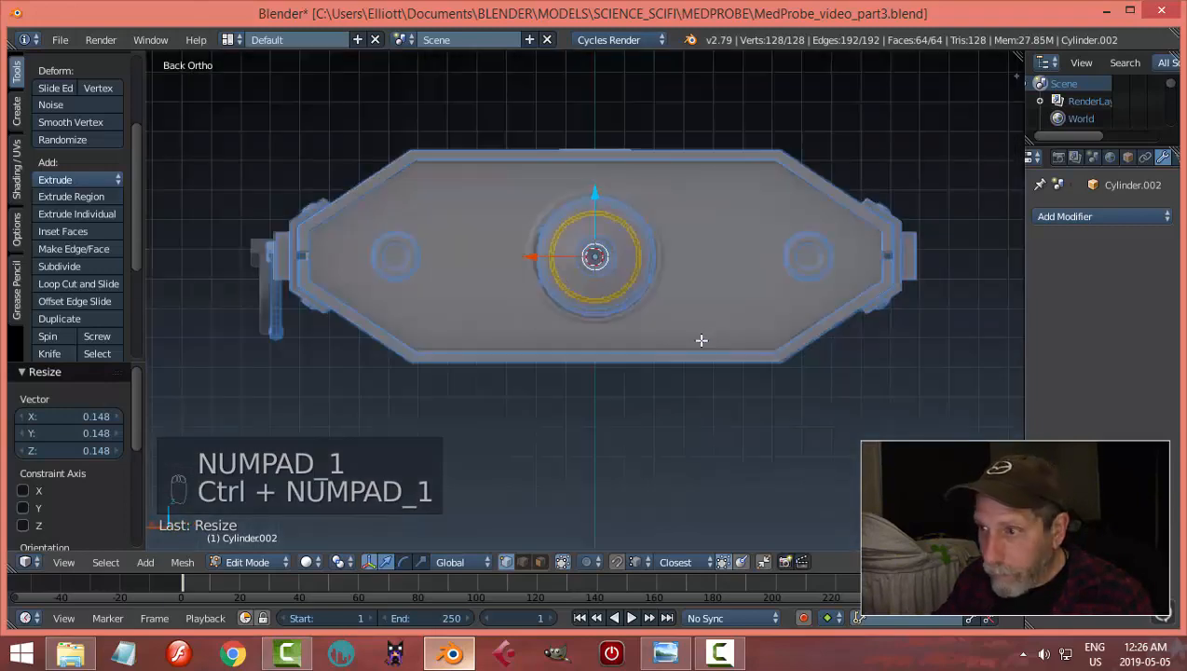
{"action": "key", "text": "s"}
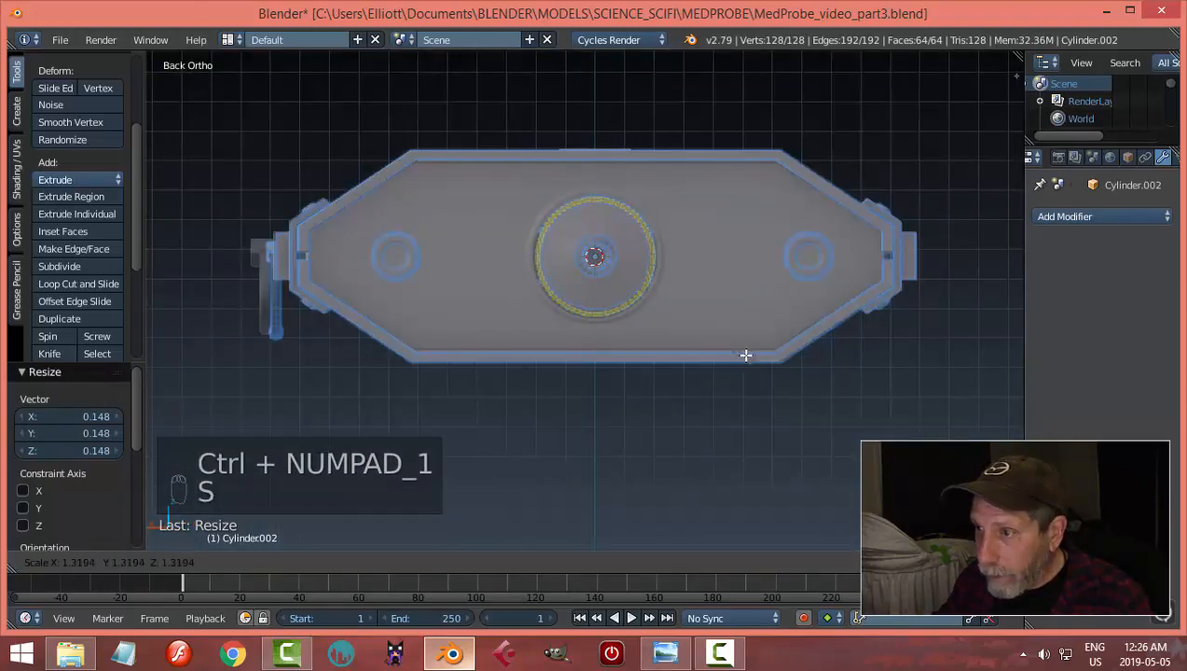
{"action": "left_click", "coordinate": [753, 361]}
{"action": "mouse_move", "coordinate": [688, 326]}
{"action": "middle_mouse_down"}
{"action": "mouse_move", "coordinate": [750, 328]}
{"action": "mouse_move", "coordinate": [763, 379]}
{"action": "mouse_move", "coordinate": [872, 376]}
{"action": "mouse_move", "coordinate": [801, 345]}
{"action": "mouse_move", "coordinate": [821, 326]}
{"action": "mouse_move", "coordinate": [742, 380]}
{"action": "middle_mouse_up"}
{"action": "key", "text": "z"}
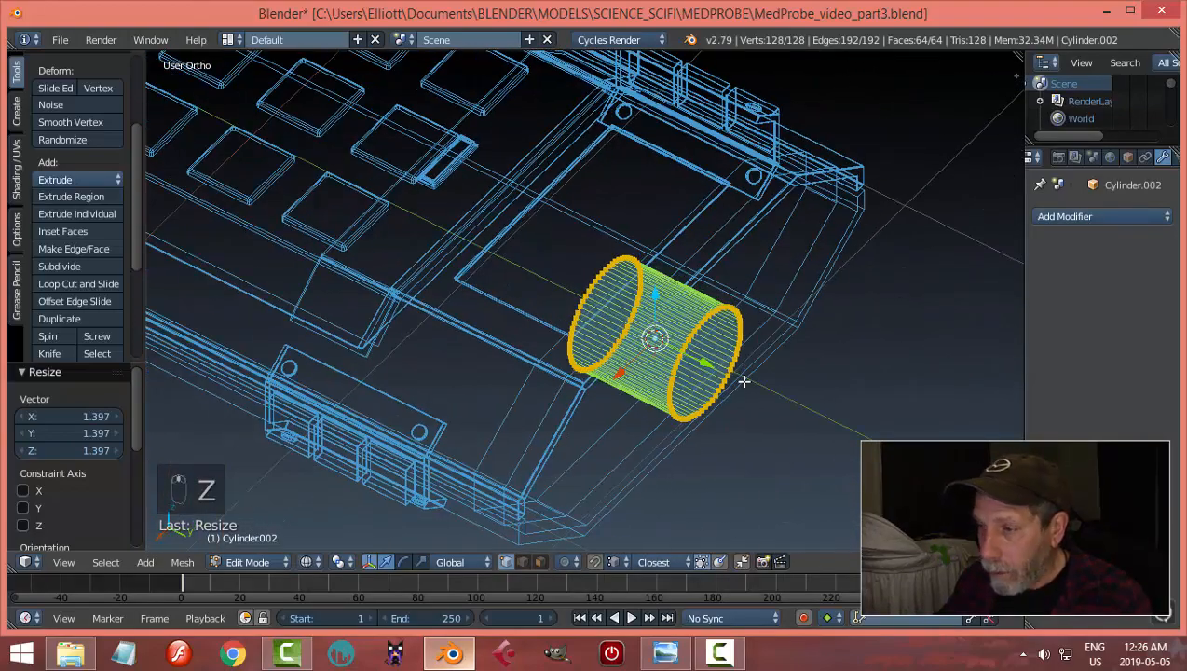
{"action": "key", "text": "z"}
{"action": "left_click", "coordinate": [736, 481]}
{"action": "mouse_move", "coordinate": [736, 481]}
{"action": "middle_mouse_down"}
{"action": "mouse_move", "coordinate": [745, 411]}
{"action": "mouse_move", "coordinate": [731, 398]}
{"action": "middle_mouse_up"}
{"action": "key", "text": "a"}
{"action": "key", "text": "Tab"}
{"action": "left_click", "coordinate": [672, 391]}
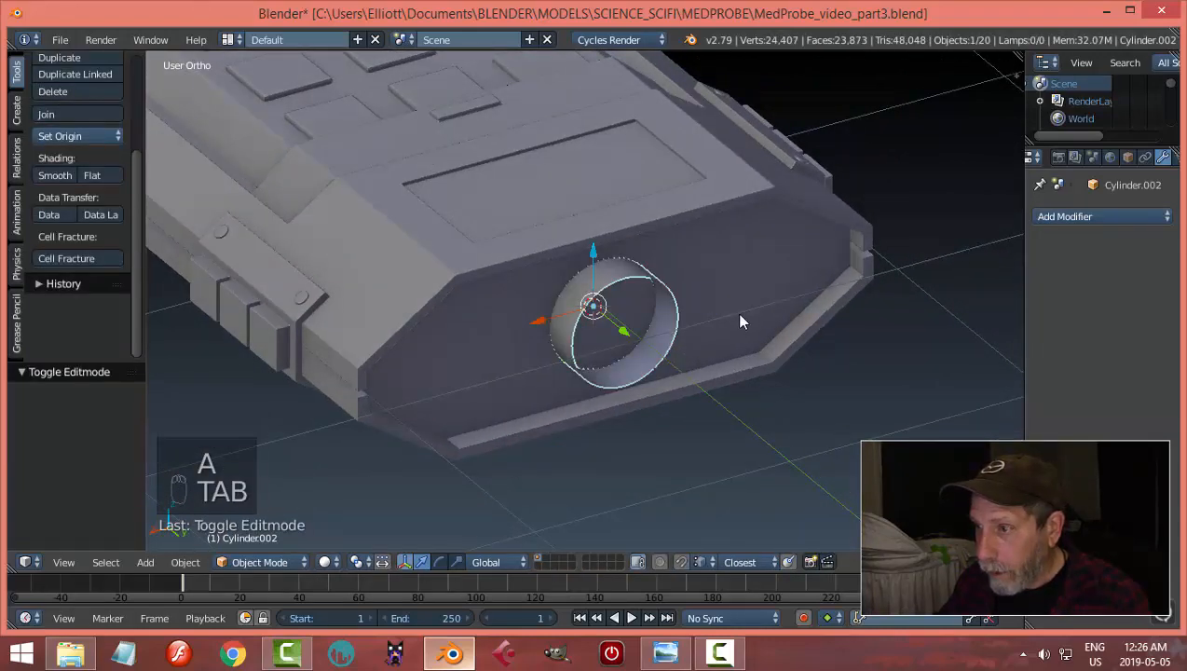
Step: In edge select mode, fill the cylinder's outer open end with a face and deselect everything
{"action": "key", "text": "Tab"}
{"action": "left_click", "coordinate": [745, 276]}
{"action": "key", "text": "ctrl+Tab"}
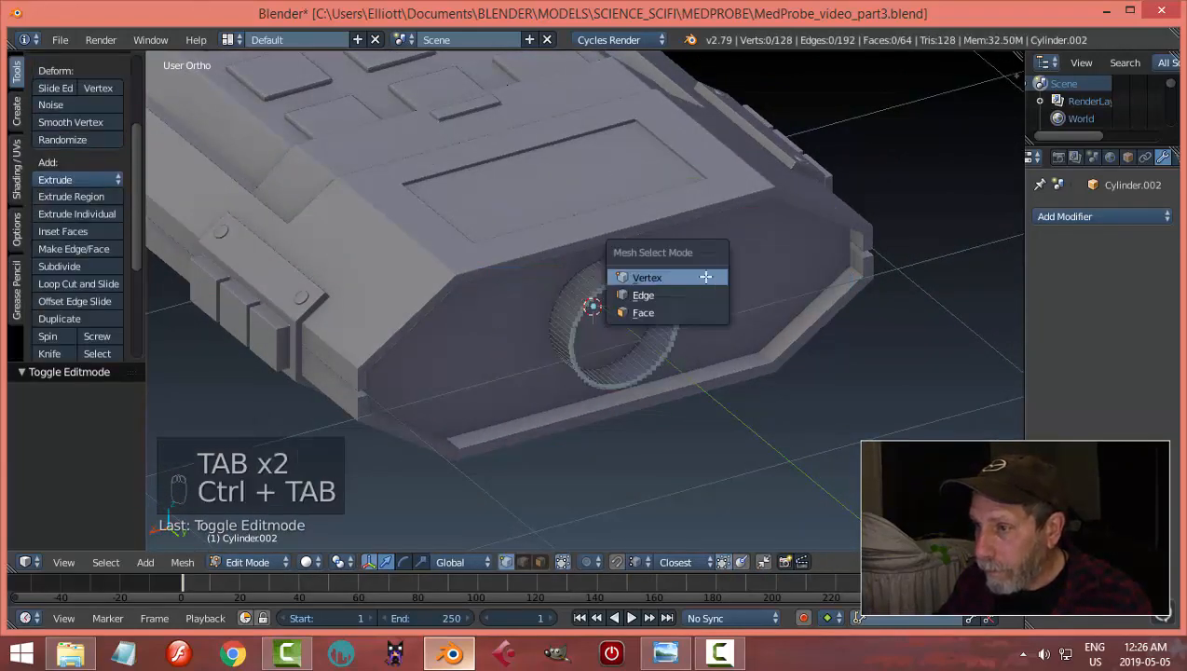
{"action": "left_click", "coordinate": [644, 295]}
{"action": "scroll", "coordinate": [657, 296], "scroll_direction": "up", "scroll_amount": 4}
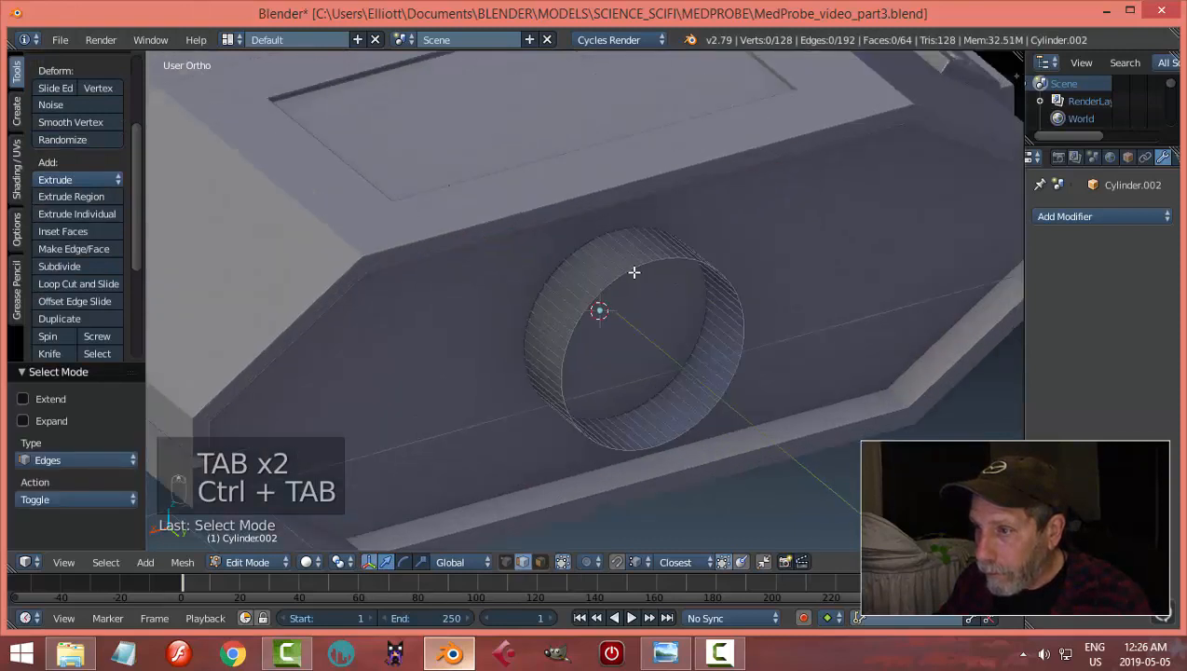
{"action": "left_click", "coordinate": [636, 266], "text": "alt"}
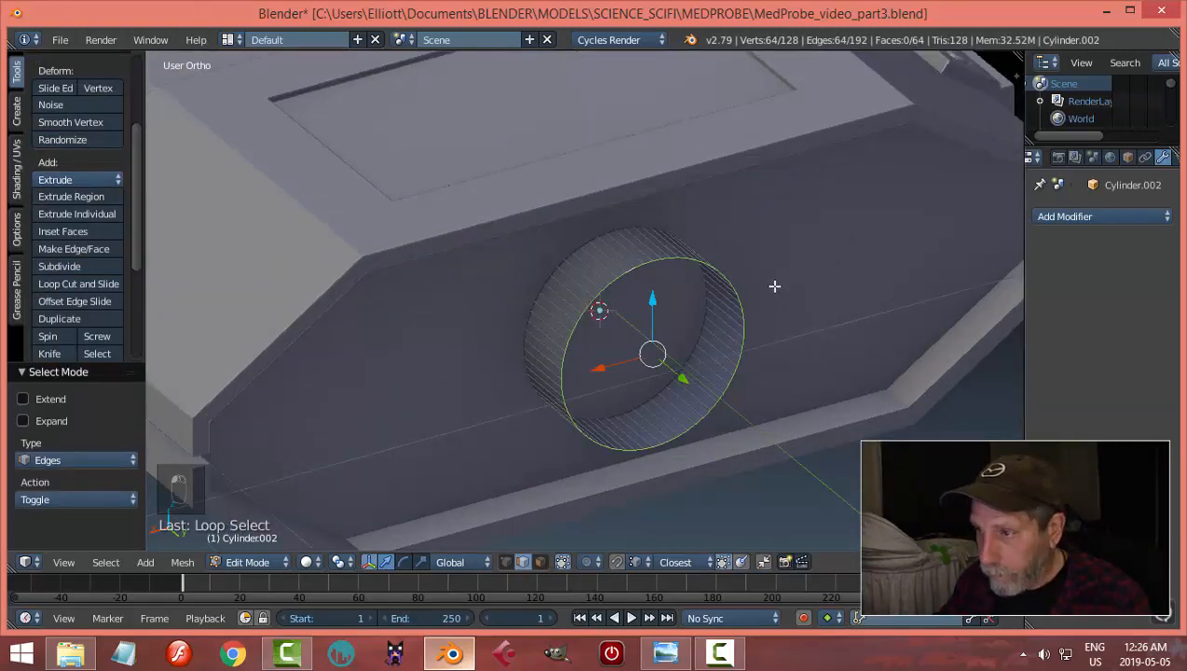
{"action": "key", "text": "f"}
{"action": "key", "text": "a"}
{"action": "scroll", "coordinate": [750, 286], "scroll_direction": "down", "scroll_amount": 3}
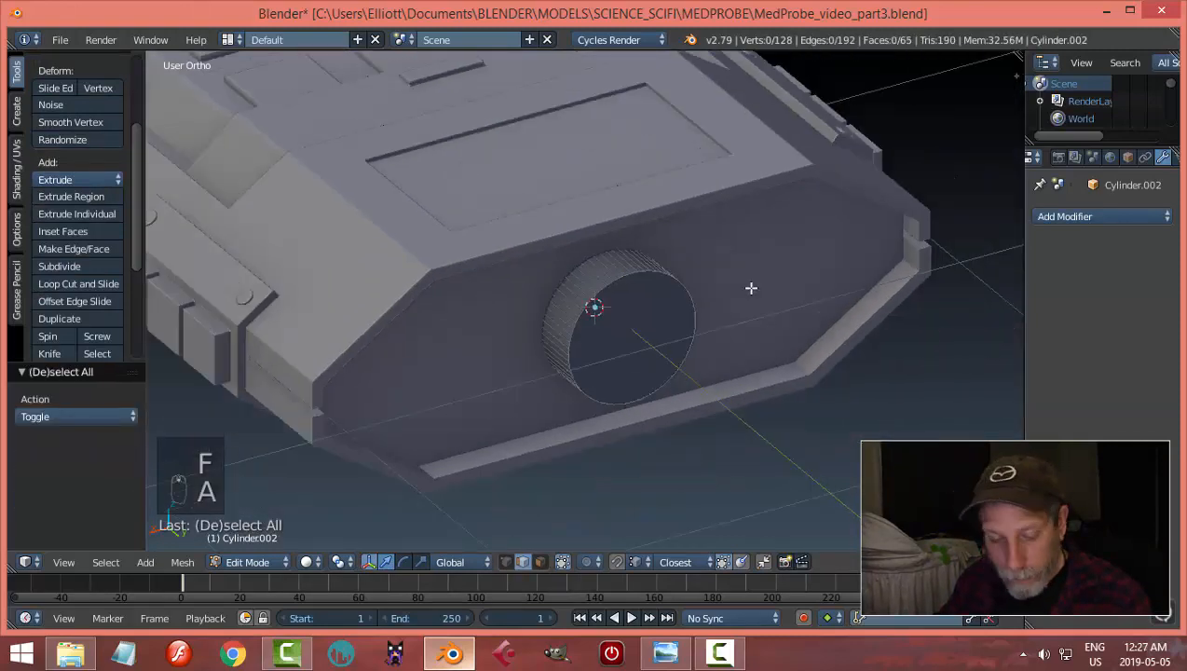
Step: Fill the cylinder's inner open end with a face in wireframe view and return to Object Mode with solid shading
{"action": "key", "text": "z"}
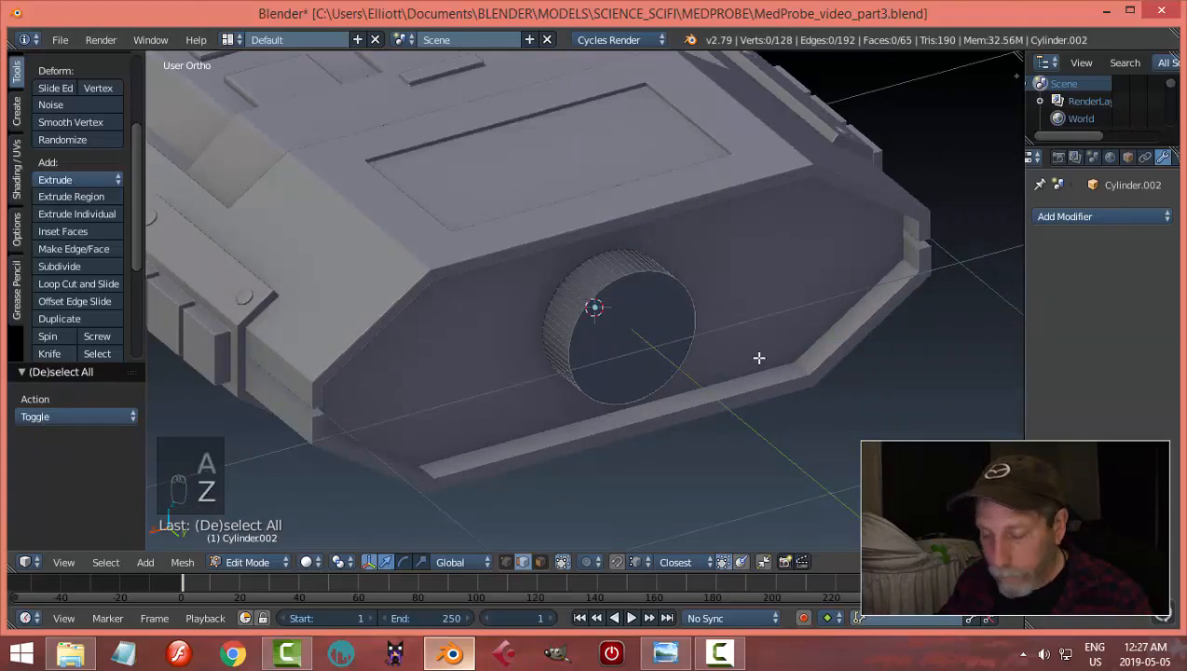
{"action": "key", "text": "z"}
{"action": "mouse_move", "coordinate": [869, 352]}
{"action": "middle_mouse_down"}
{"action": "mouse_move", "coordinate": [806, 342]}
{"action": "mouse_move", "coordinate": [811, 316]}
{"action": "middle_mouse_up"}
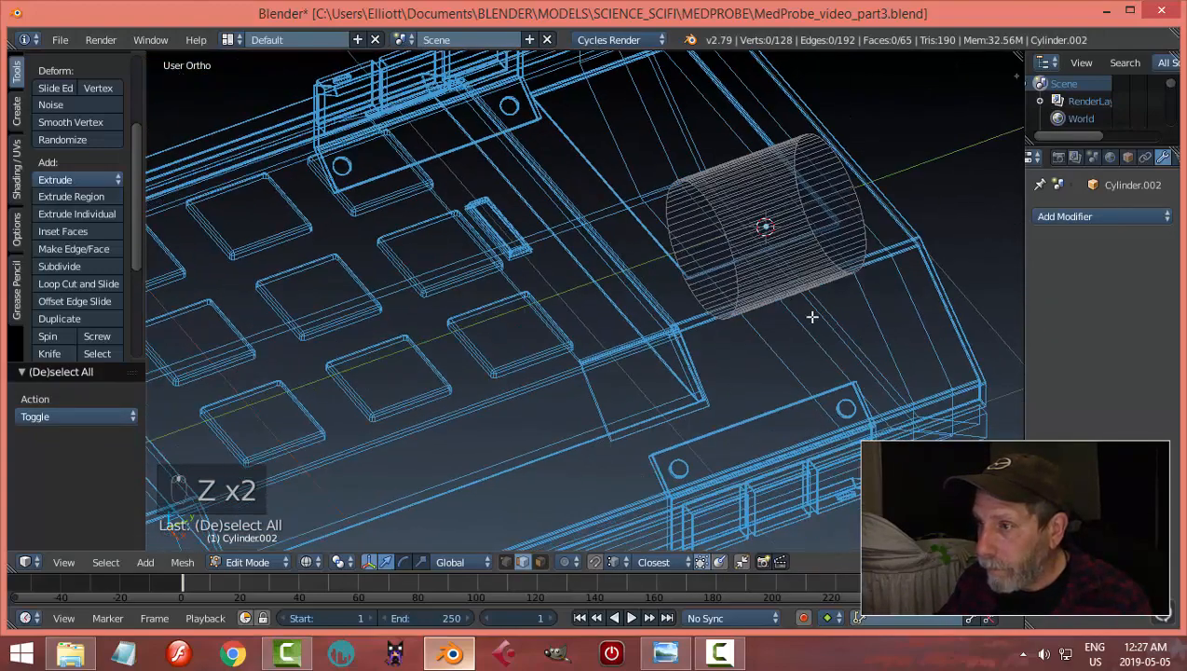
{"action": "right_click", "coordinate": [721, 218], "text": "alt"}
{"action": "key", "text": "f"}
{"action": "key", "text": "a"}
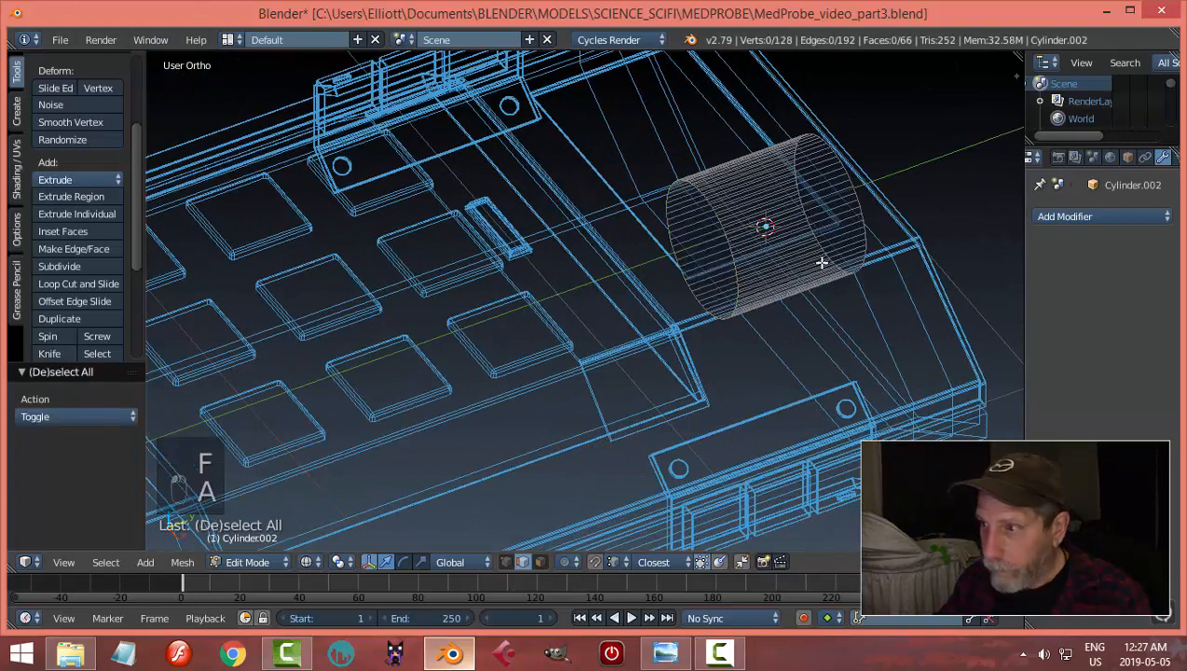
{"action": "key", "text": "Tab"}
{"action": "left_click", "coordinate": [691, 265]}
{"action": "key", "text": "z"}
{"action": "left_click", "coordinate": [876, 375]}
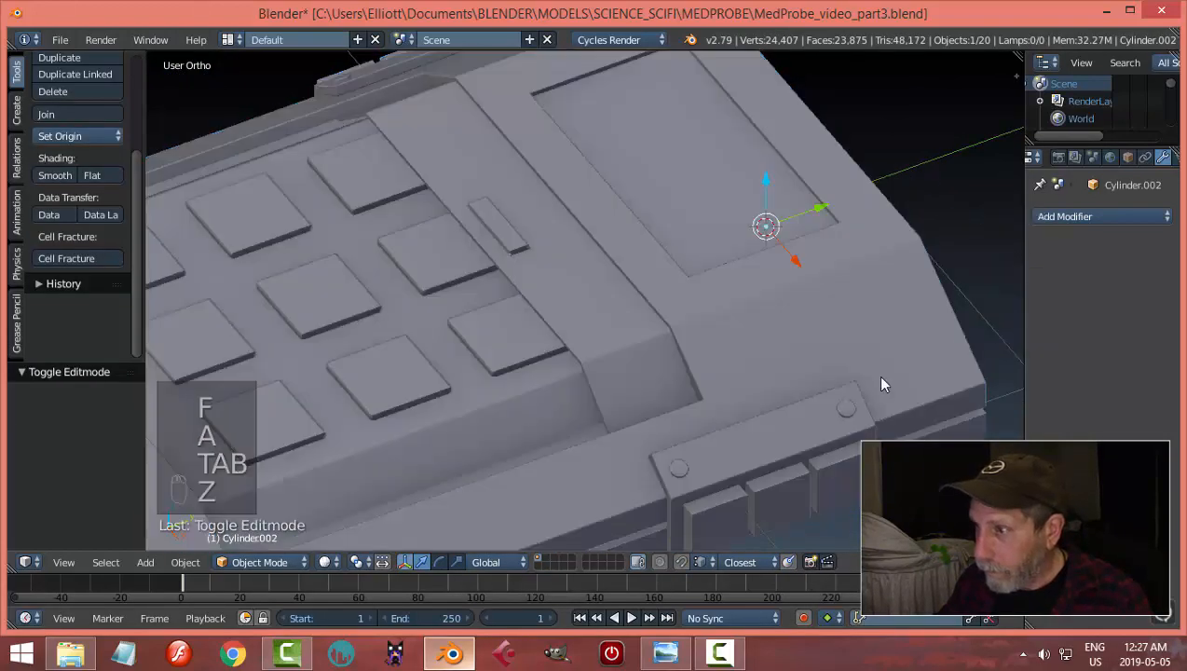
{"action": "middle_click_drag", "start_coordinate": [876, 375], "coordinate": [751, 294]}
{"action": "key", "text": "ctrl+Tab"}
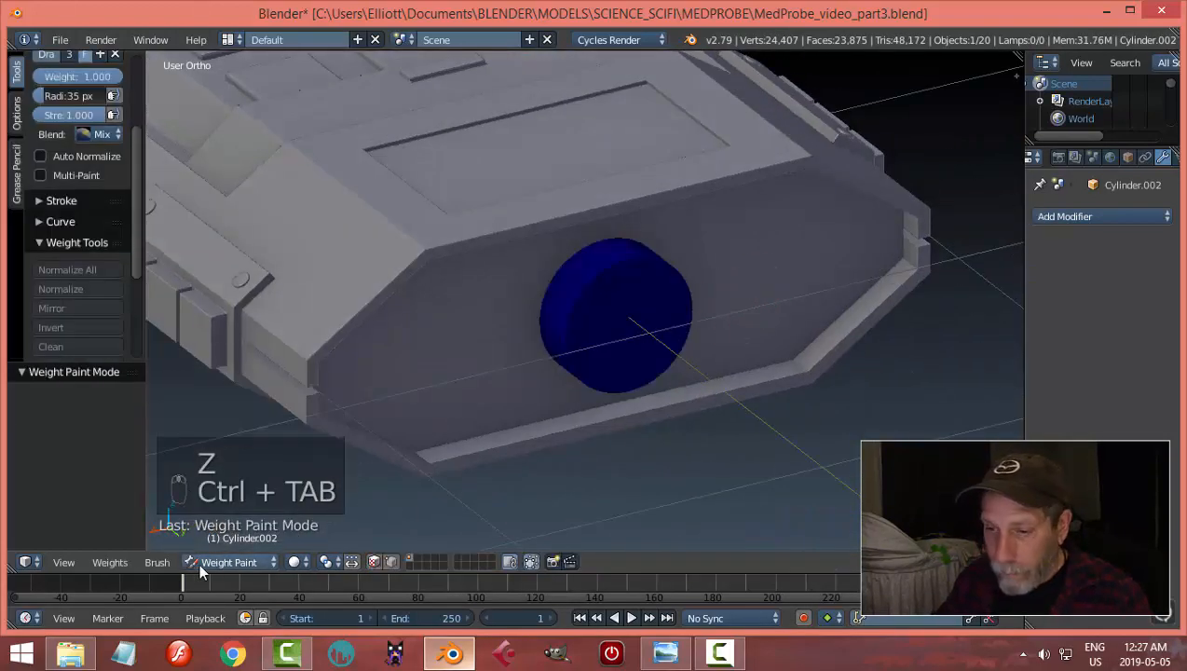
{"action": "left_click", "coordinate": [210, 563]}
{"action": "left_click", "coordinate": [228, 542]}
Step: Show the end piece's Bevel modifier in the viewport again and add a Boolean modifier above it in the stack
{"action": "right_click", "coordinate": [738, 301]}
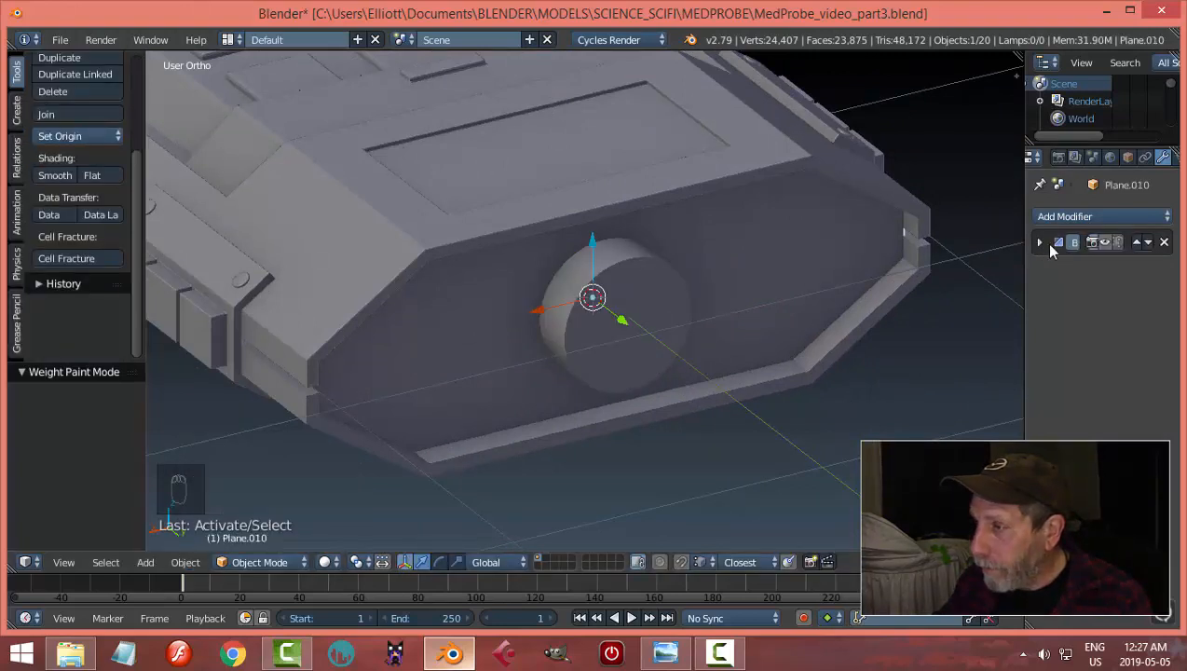
{"action": "left_click", "coordinate": [1100, 242]}
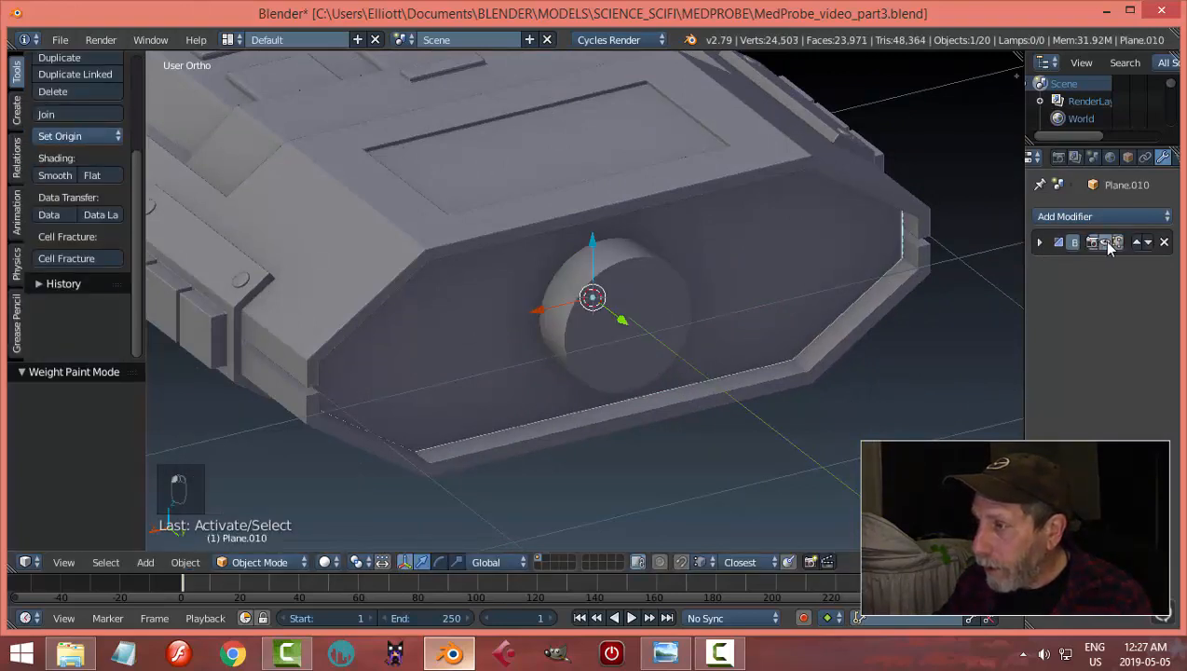
{"action": "left_click", "coordinate": [1062, 216]}
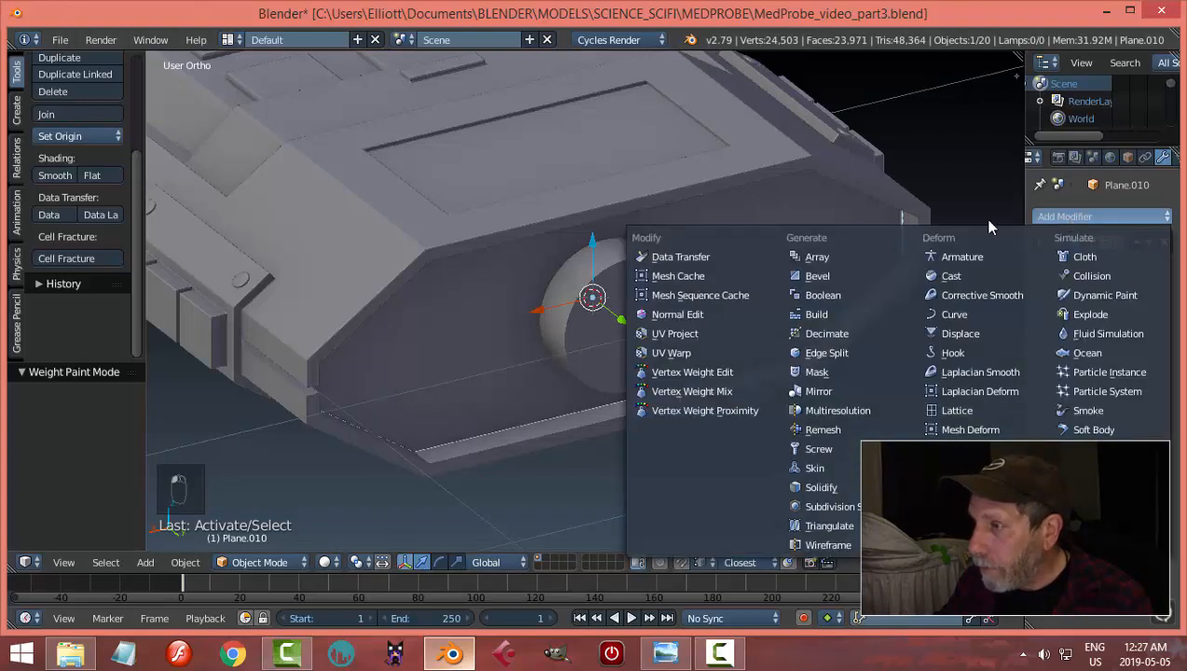
{"action": "left_click", "coordinate": [820, 295]}
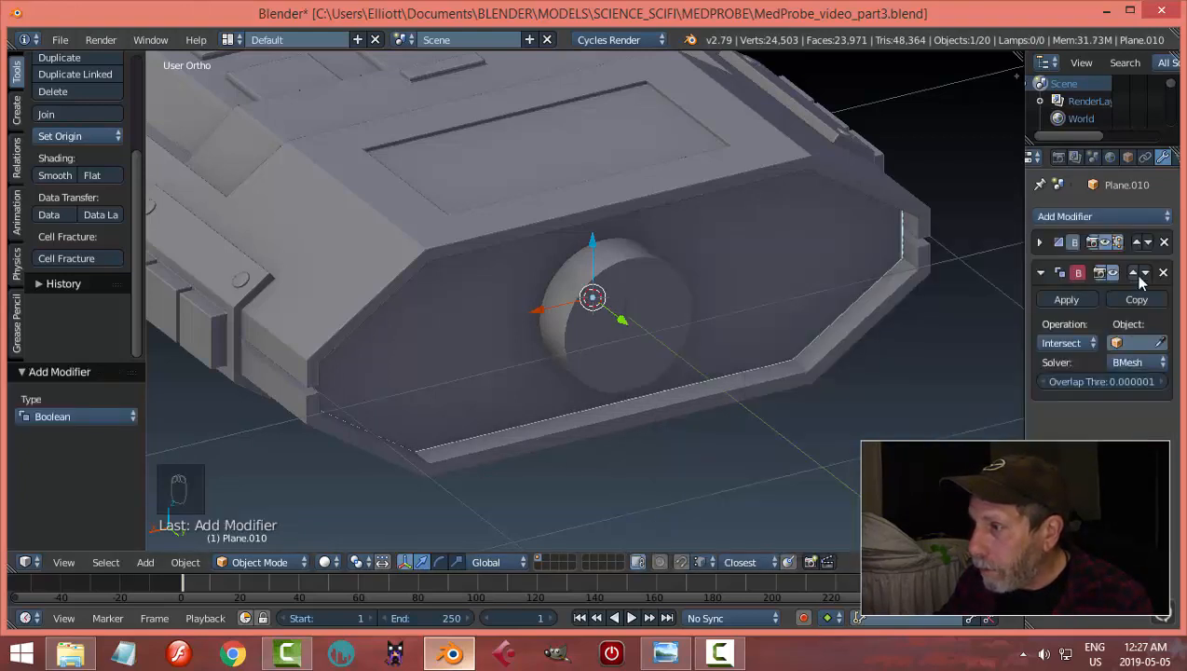
{"action": "left_click", "coordinate": [1134, 272]}
Step: Set the Boolean to Difference with the cylinder as its object, apply it and check the remaining Bevel modifier
{"action": "left_click", "coordinate": [1068, 312]}
{"action": "left_click", "coordinate": [1034, 255]}
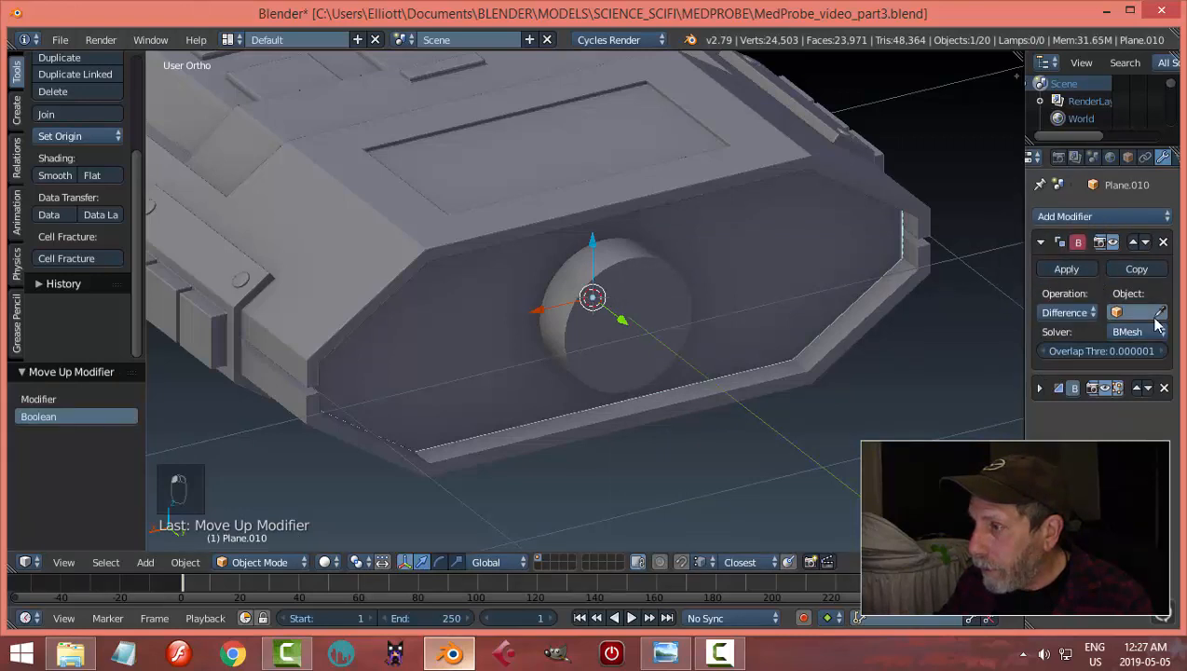
{"action": "left_click", "coordinate": [620, 297]}
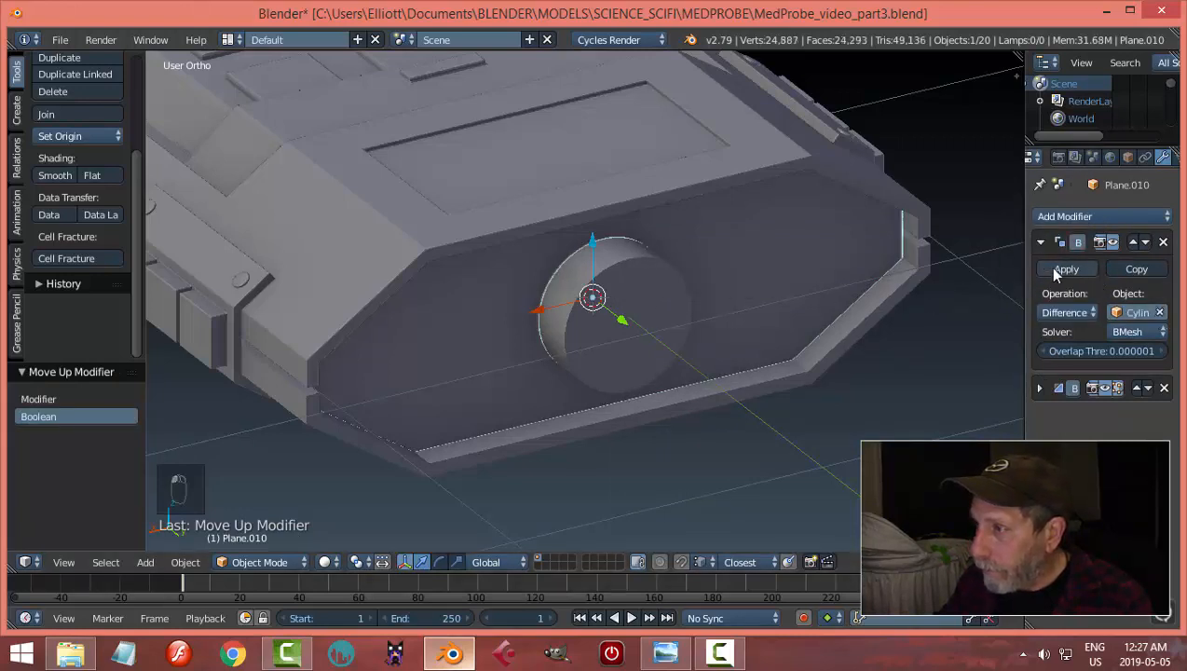
{"action": "left_click", "coordinate": [1050, 267]}
{"action": "left_click", "coordinate": [1107, 243]}
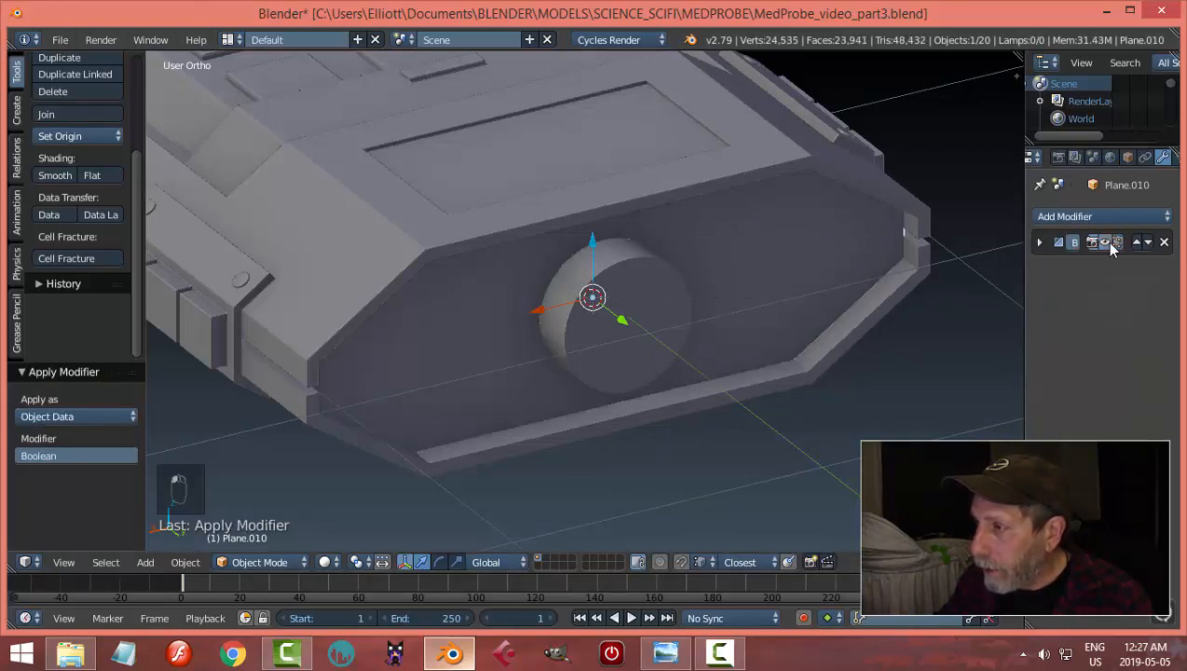
{"action": "left_click", "coordinate": [1106, 242]}
{"action": "left_click", "coordinate": [1039, 241]}
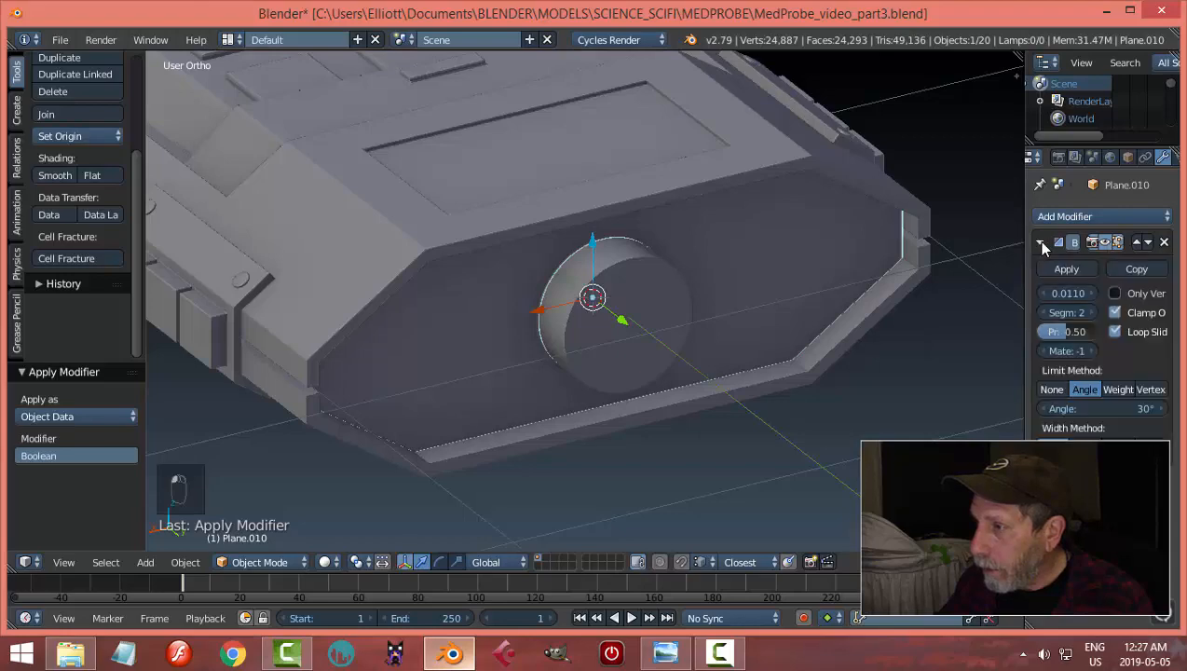
{"action": "left_click", "coordinate": [1041, 243]}
Step: Hide the cutting cylinder to expose the round hole in the end piece
{"action": "right_click", "coordinate": [663, 284]}
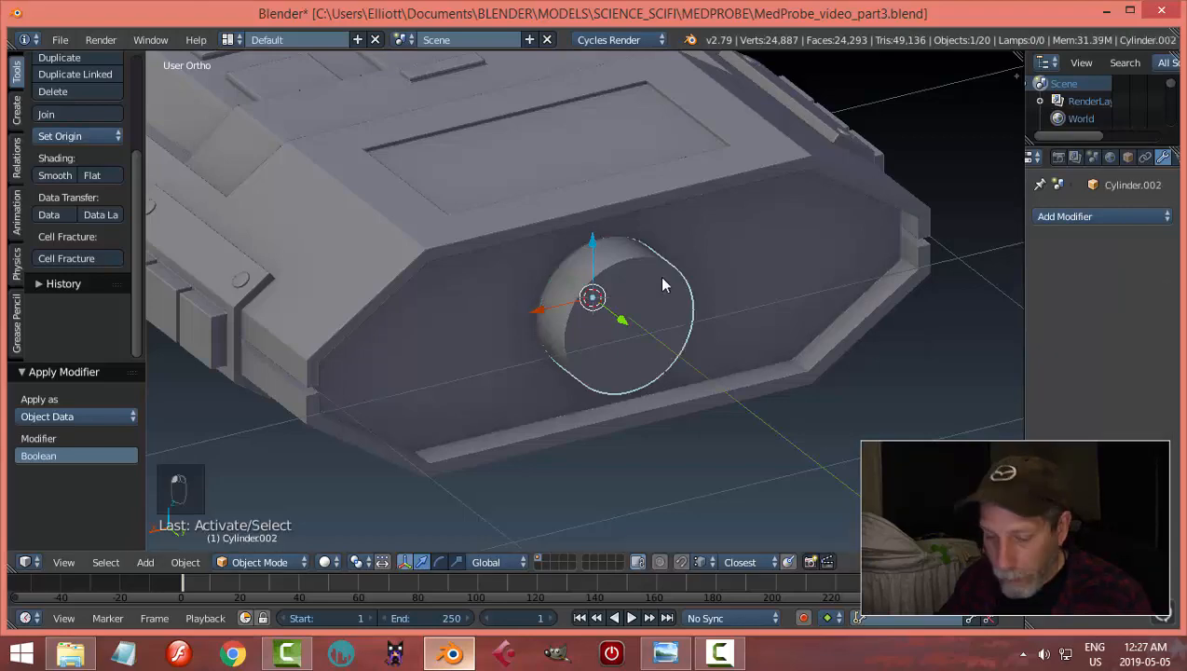
{"action": "key", "text": "h"}
{"action": "middle_click_drag", "start_coordinate": [662, 296], "coordinate": [692, 307]}
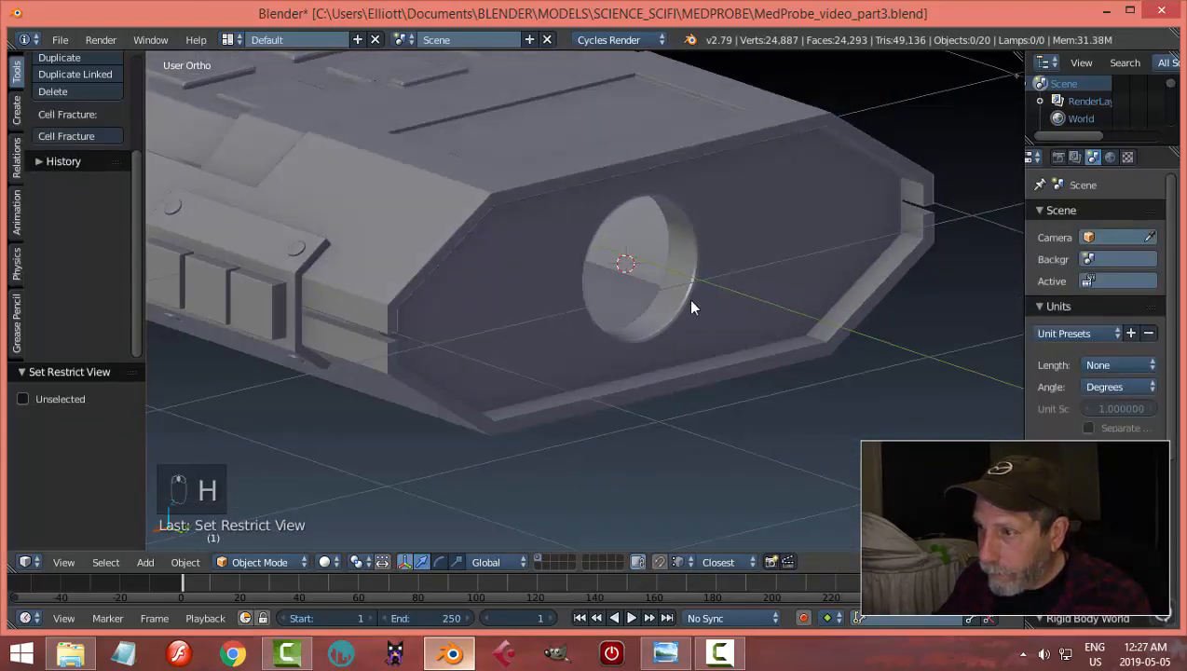
Step: Shade the faces of the round hole's inner wall in the end piece smooth, then return to Object Mode
{"action": "right_click", "coordinate": [701, 290]}
{"action": "key", "text": "Tab"}
{"action": "key", "text": "ctrl+Tab"}
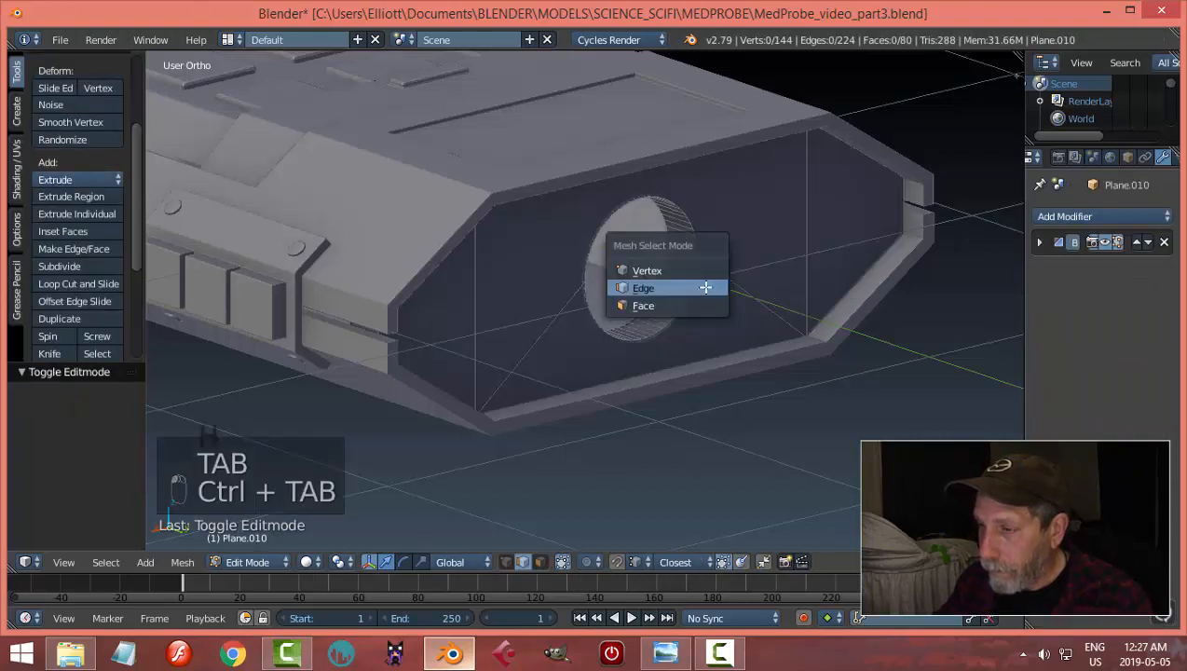
{"action": "left_click", "coordinate": [666, 304]}
{"action": "right_click", "coordinate": [679, 265], "text": "alt+shift"}
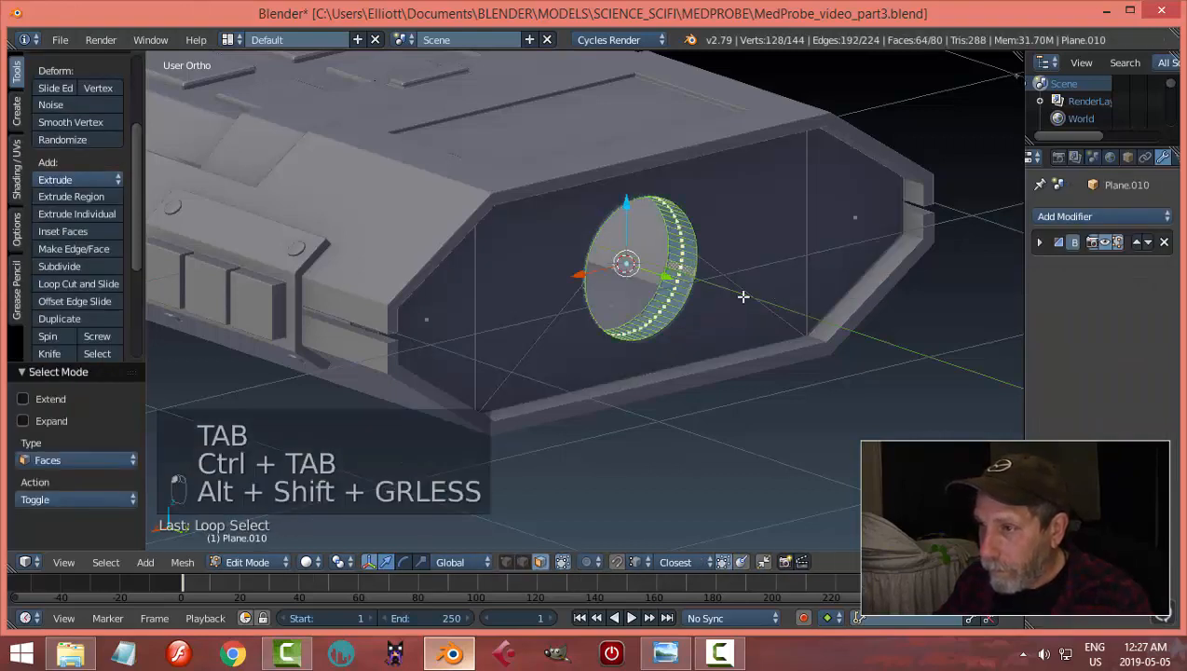
{"action": "left_click", "coordinate": [15, 163]}
{"action": "left_click", "coordinate": [51, 108]}
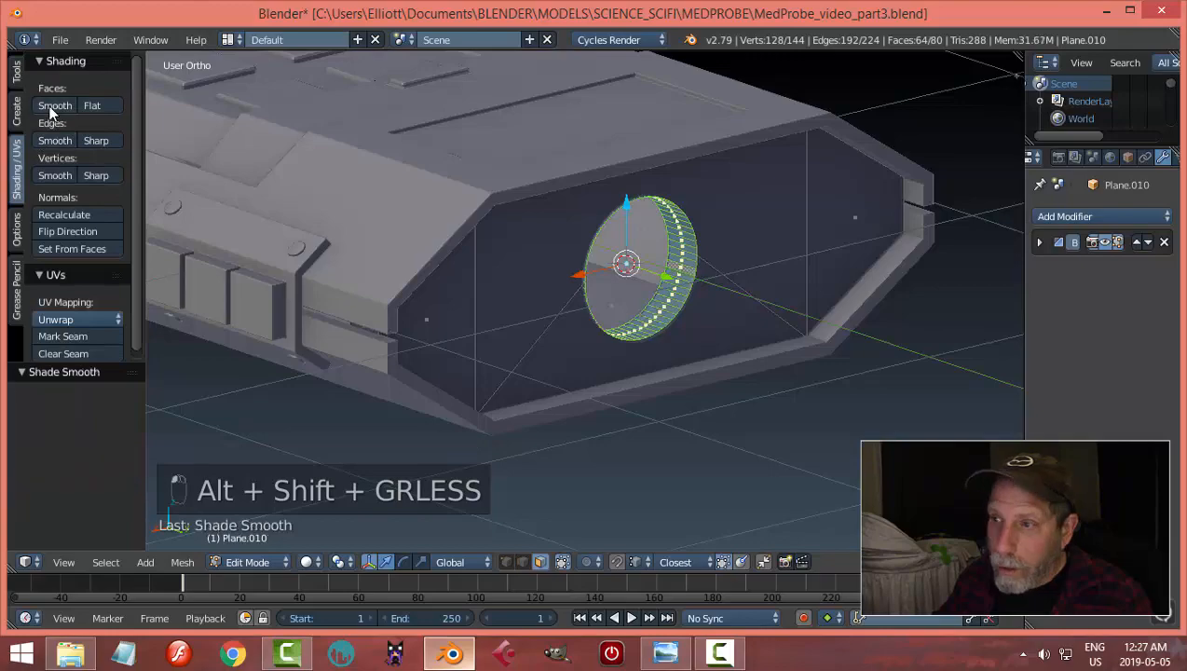
{"action": "key", "text": "a"}
{"action": "key", "text": "Tab"}
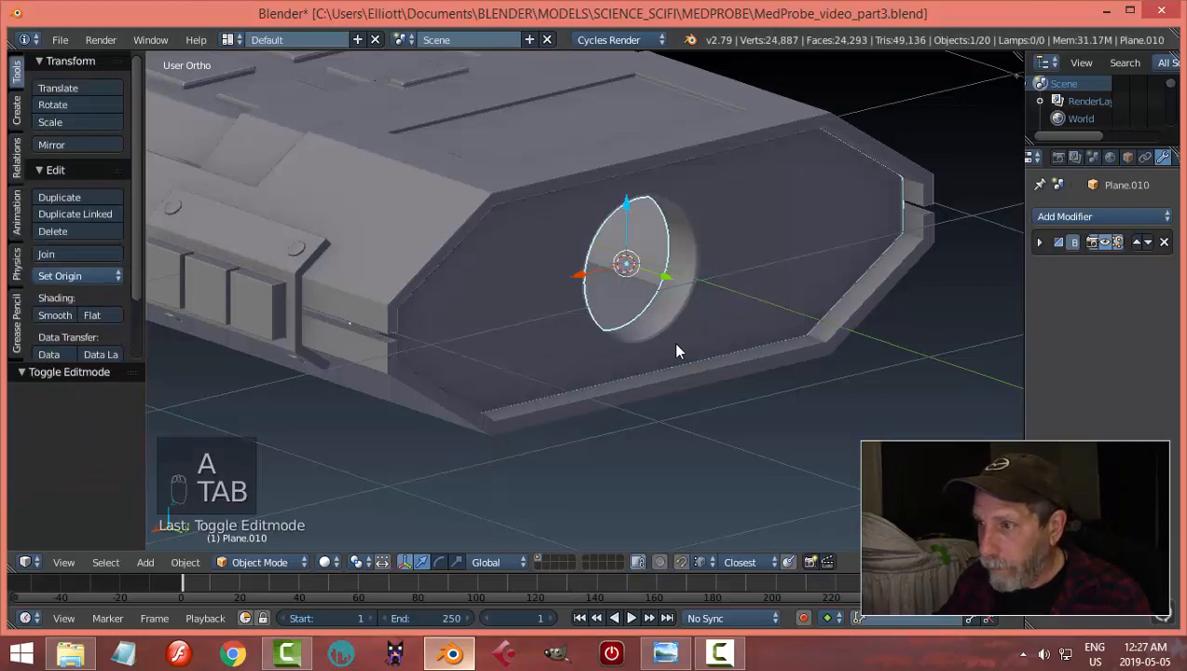
{"action": "key", "text": "a"}
{"action": "mouse_move", "coordinate": [680, 343]}
{"action": "middle_mouse_down"}
{"action": "mouse_move", "coordinate": [567, 272]}
{"action": "mouse_move", "coordinate": [521, 313]}
{"action": "mouse_move", "coordinate": [803, 271]}
{"action": "mouse_move", "coordinate": [743, 326]}
{"action": "mouse_move", "coordinate": [693, 324]}
{"action": "middle_mouse_up"}
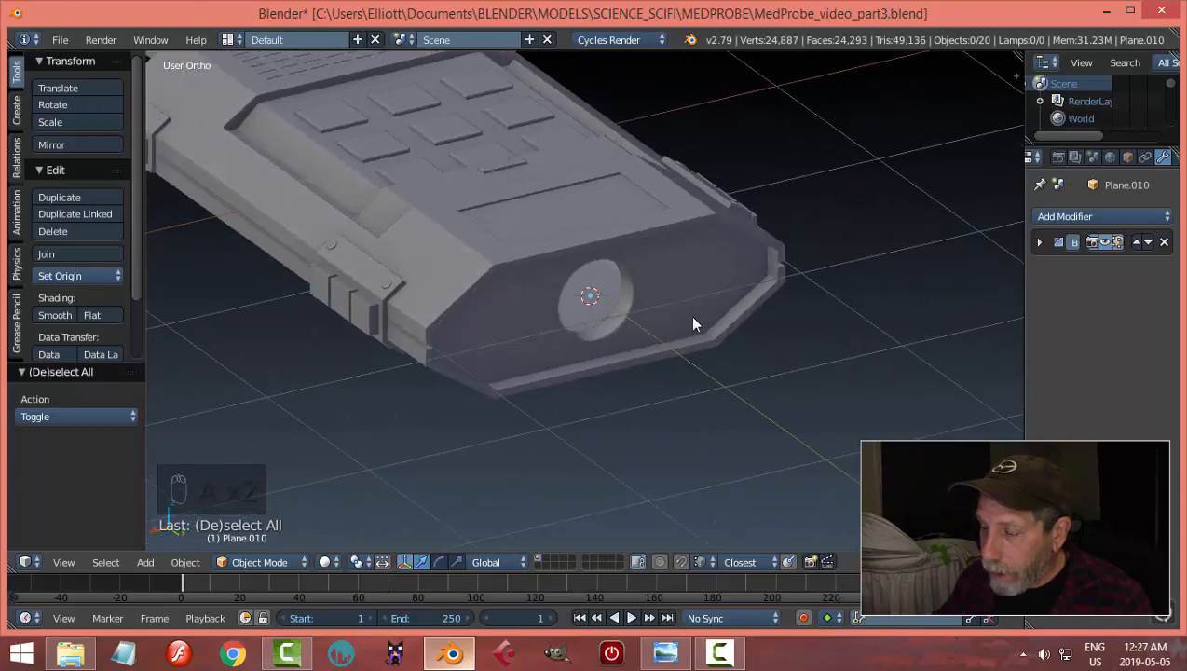
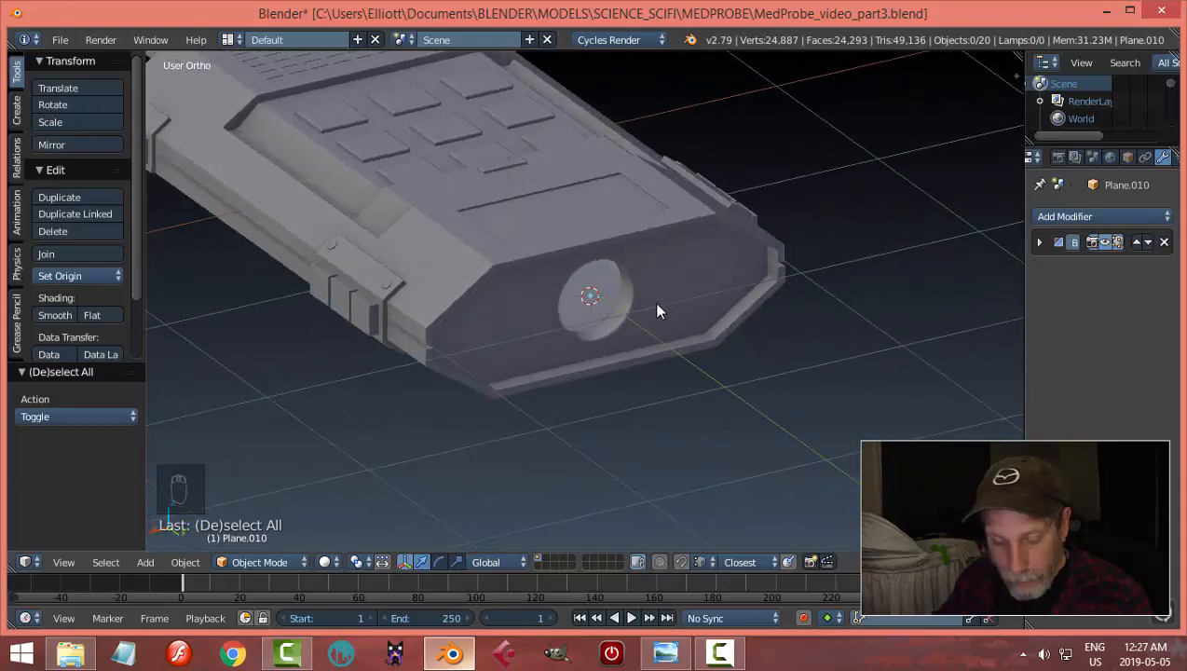
Step: Unhide the cutting cylinder in front of the end piece and delete it
{"action": "key", "text": "alt+h"}
{"action": "key", "text": "a"}
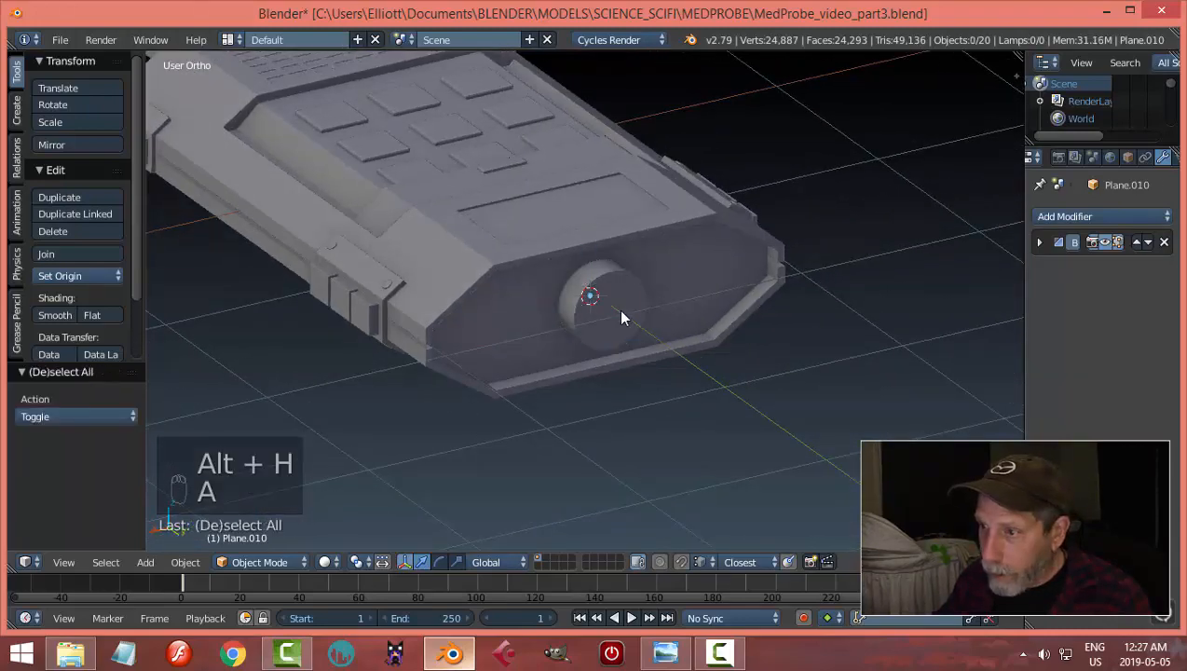
{"action": "right_click", "coordinate": [621, 312]}
{"action": "key", "text": "x"}
{"action": "left_click", "coordinate": [676, 317]}
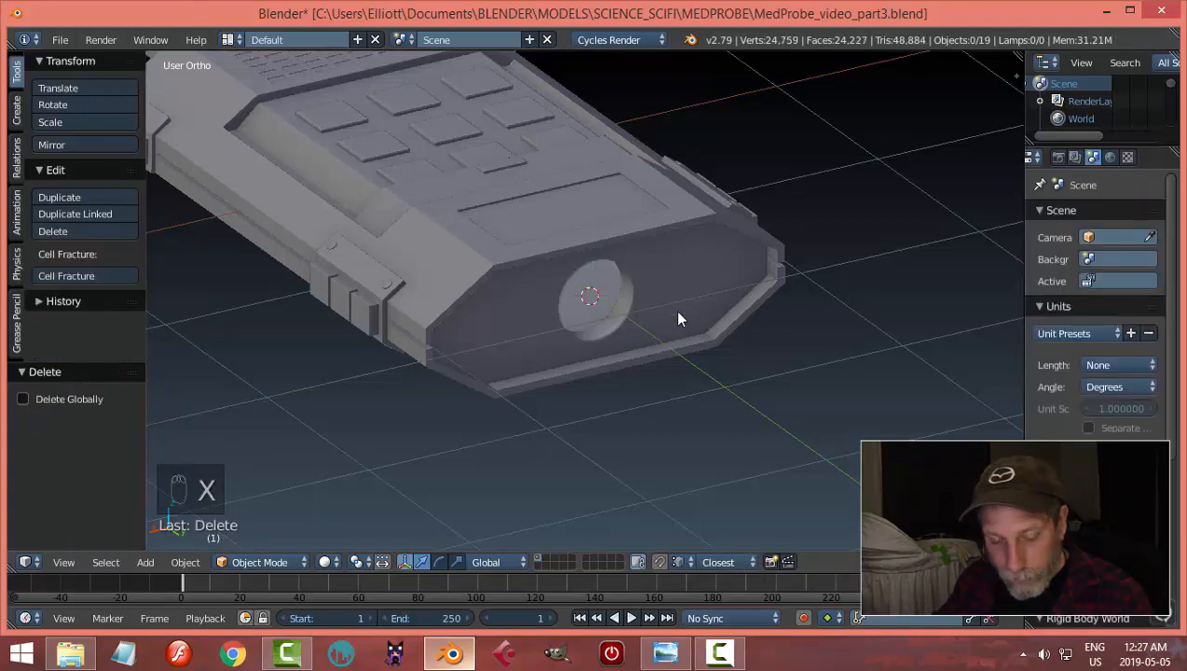
Step: Add a mesh cylinder with 18 vertices at the centre of the hole
{"action": "key", "text": "shift+a"}
{"action": "mouse_move", "coordinate": [679, 313]}
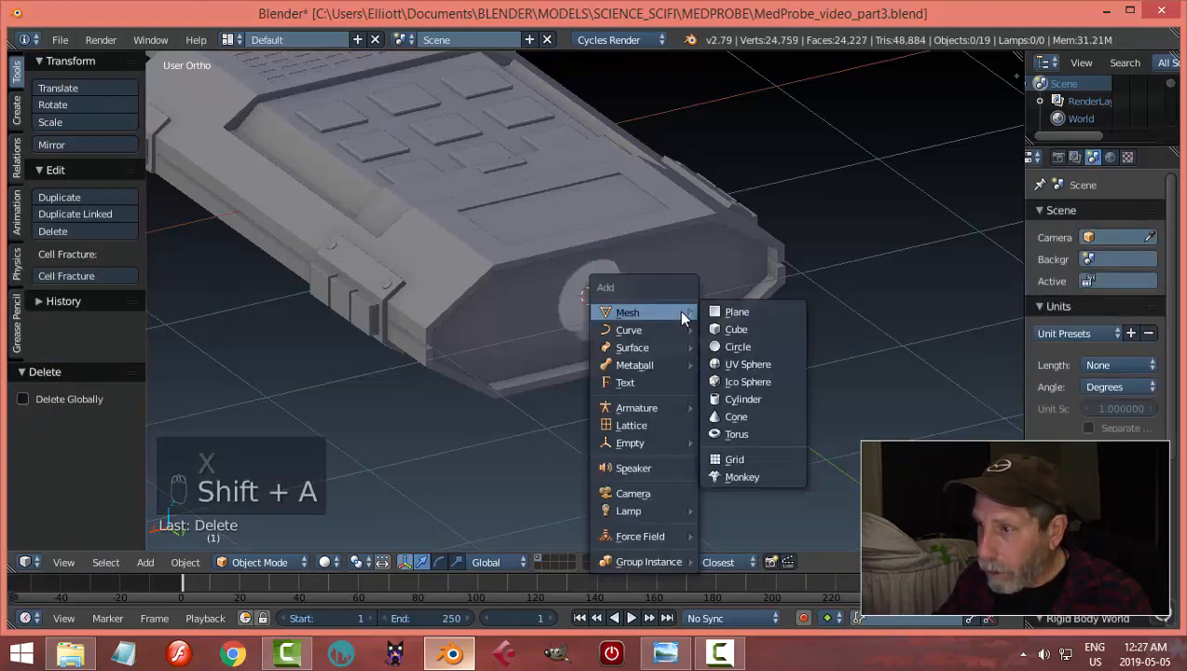
{"action": "left_click", "coordinate": [731, 399]}
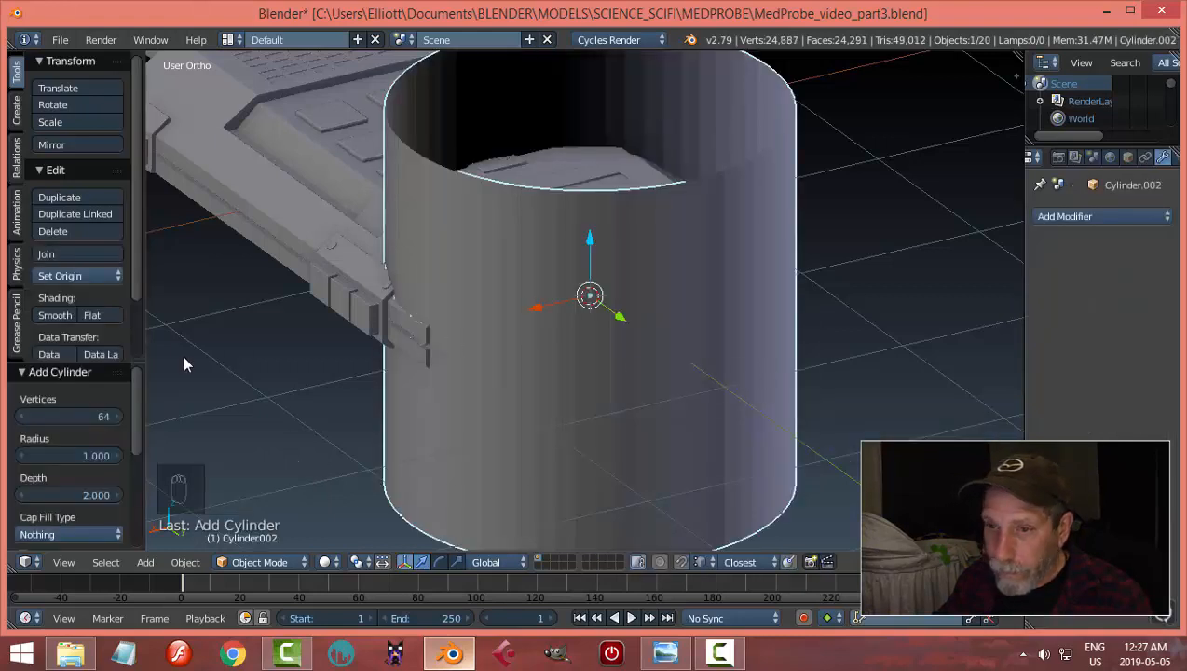
{"action": "left_click", "coordinate": [71, 416]}
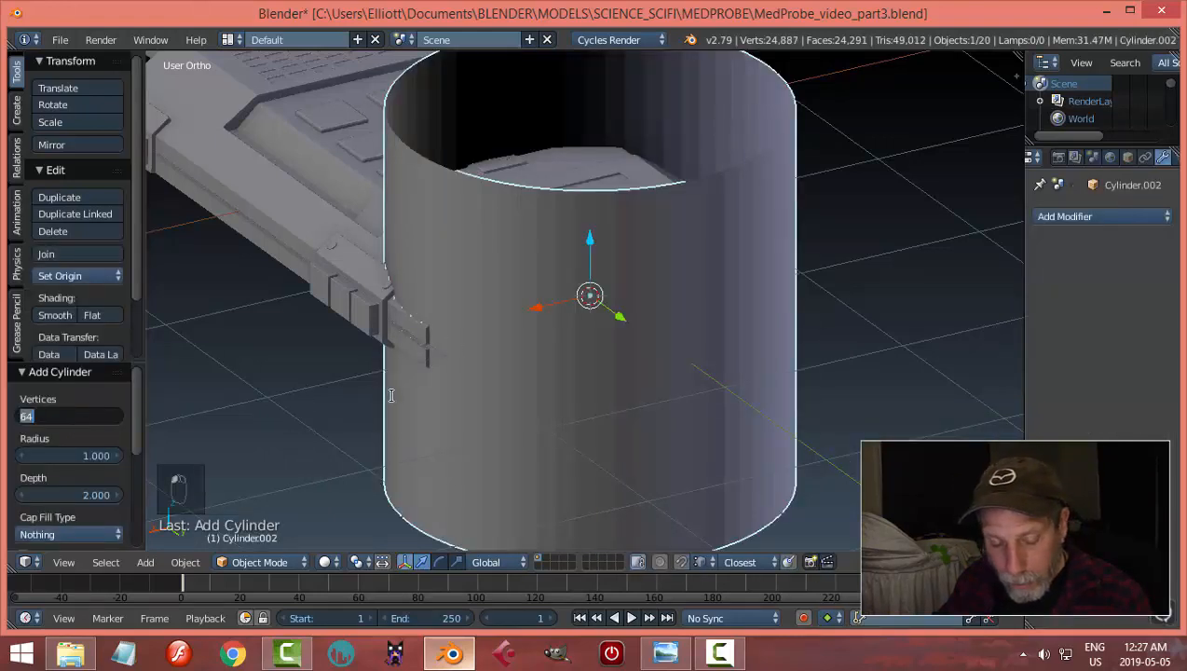
{"action": "type", "text": "18"}
{"action": "key", "text": "Return"}
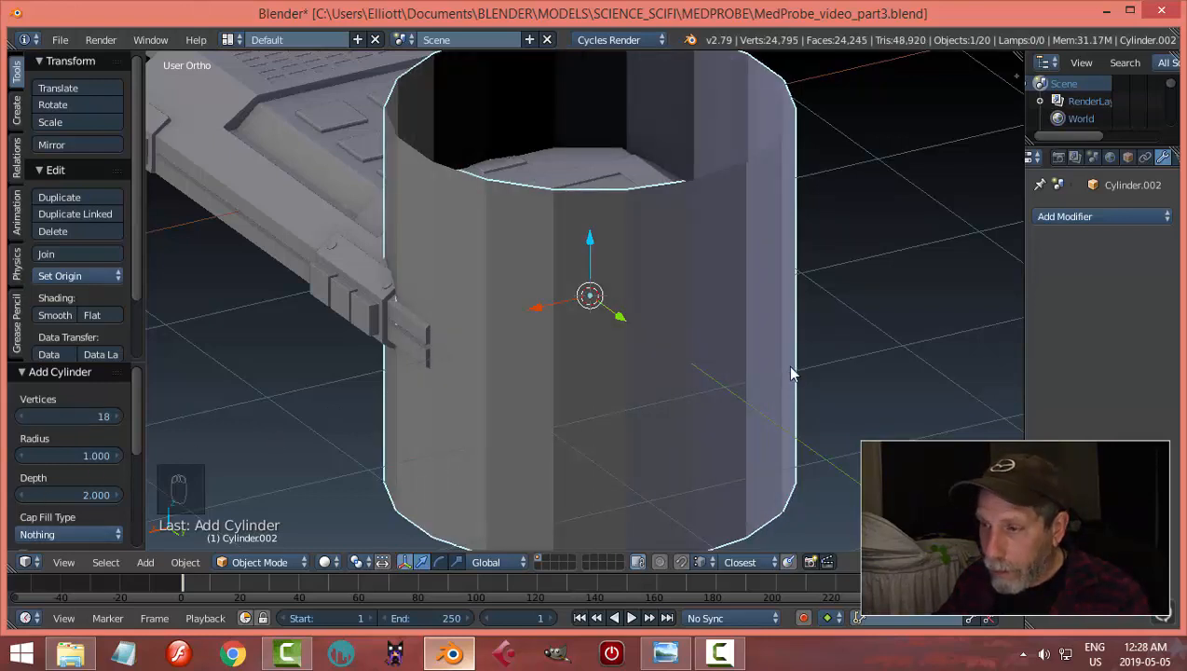
Step: Rotate the new cylinder 90° about the X axis
{"action": "key", "text": "r"}
{"action": "key", "text": "x"}
{"action": "key", "text": "9"}
{"action": "key", "text": "0"}
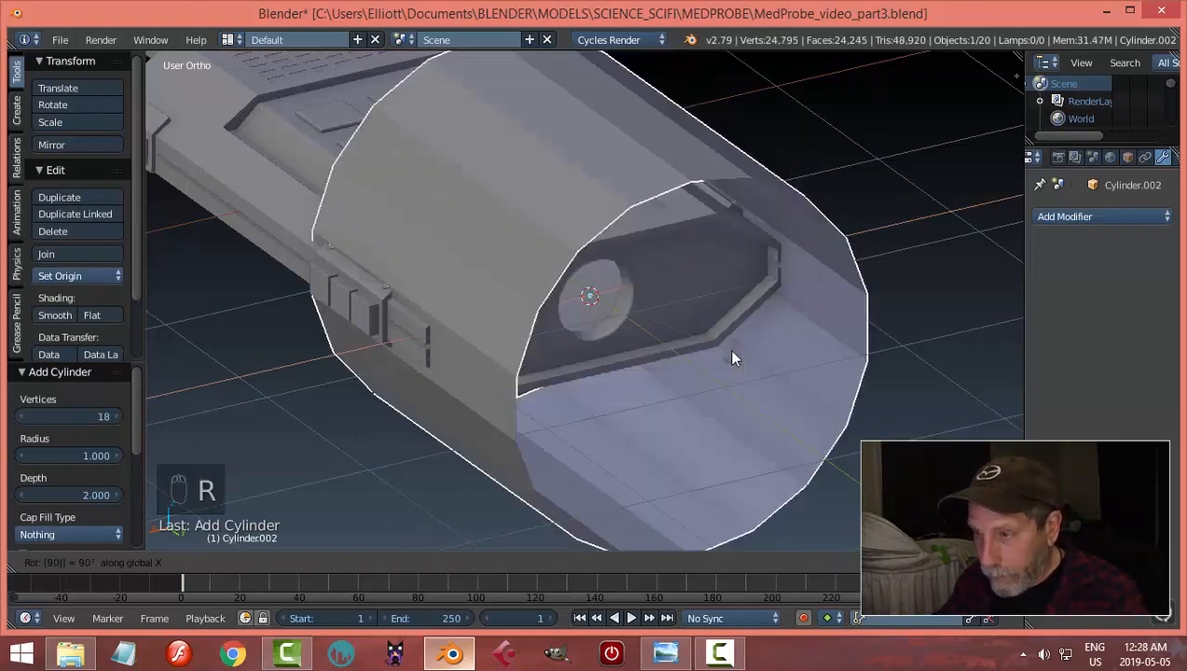
{"action": "key", "text": "Return"}
Step: Scale the cylinder's mesh to about 0.186 in Edit Mode, then fine-tune its size against the reference in the right view
{"action": "key", "text": "Tab"}
{"action": "left_click", "coordinate": [1030, 325]}
{"action": "key", "text": "s"}
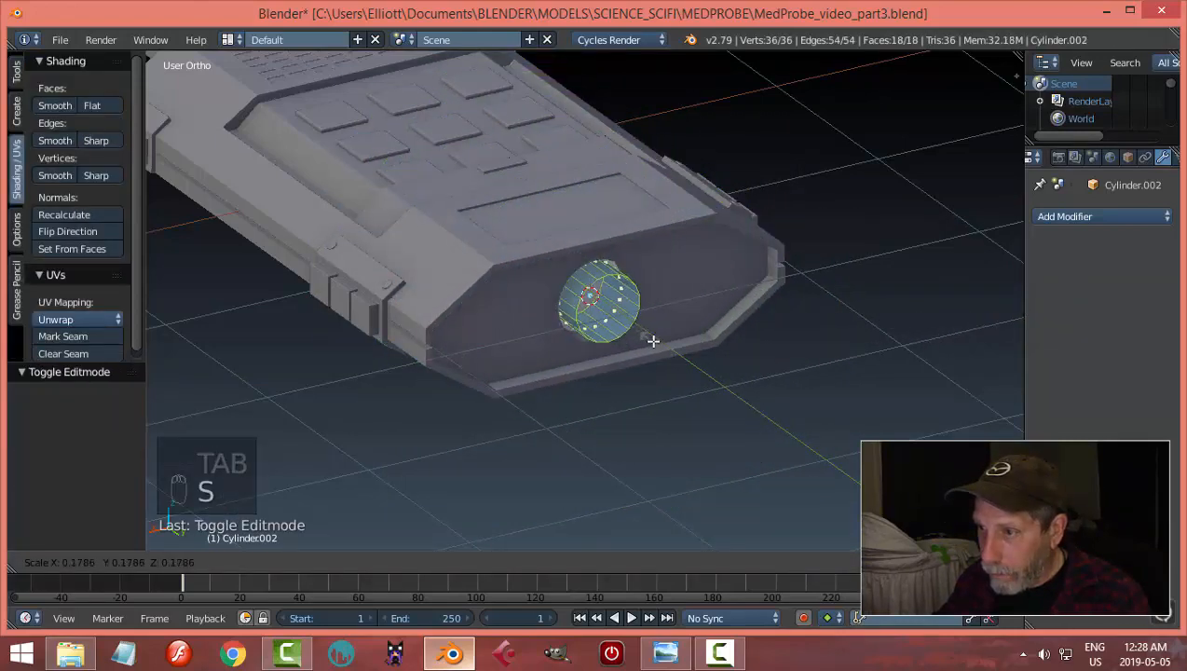
{"action": "left_click", "coordinate": [655, 343]}
{"action": "key", "text": "KP_3"}
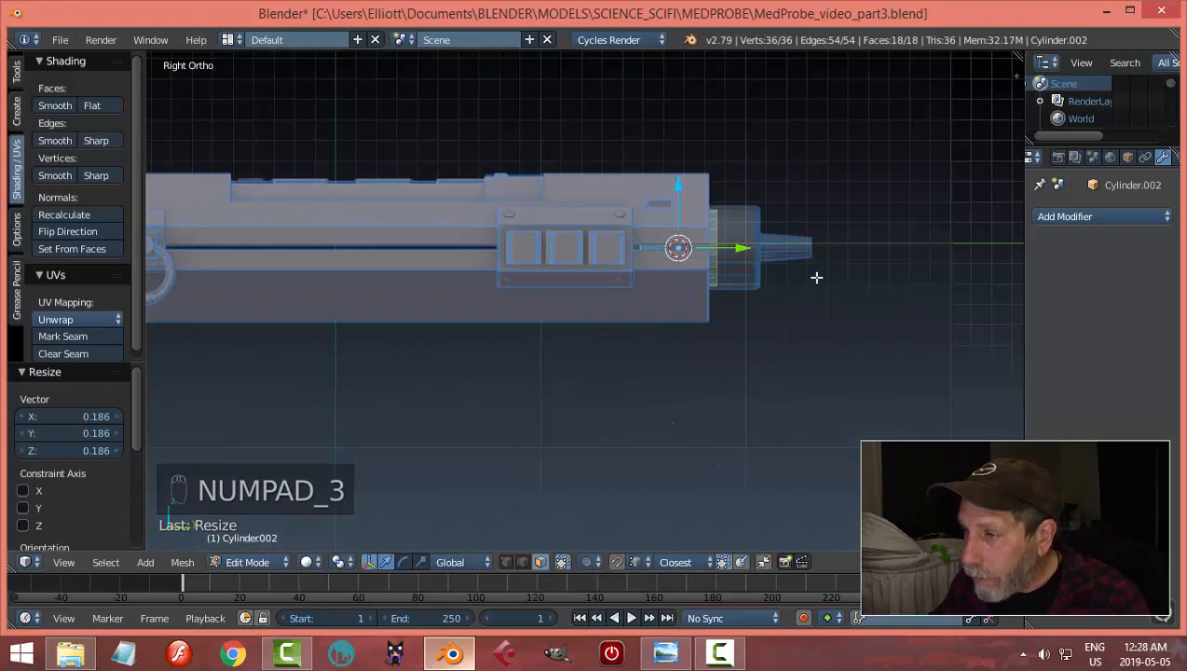
{"action": "scroll", "coordinate": [636, 349], "scroll_direction": "up", "scroll_amount": 3}
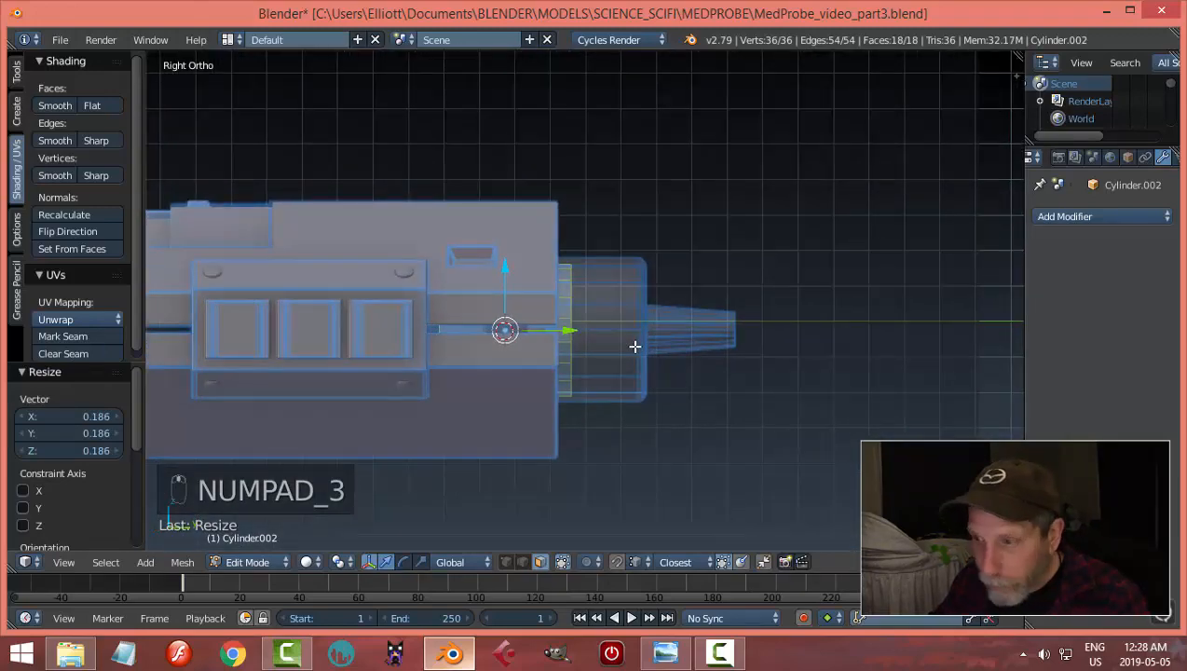
{"action": "key", "text": "s"}
{"action": "left_click", "coordinate": [644, 350]}
Step: Select the cylinder's outer edge loop and move it 0.2 along Y to the end of the nozzle body in the reference
{"action": "middle_click_drag", "start_coordinate": [728, 332], "coordinate": [683, 347]}
{"action": "key", "text": "a"}
{"action": "key", "text": "ctrl+Tab"}
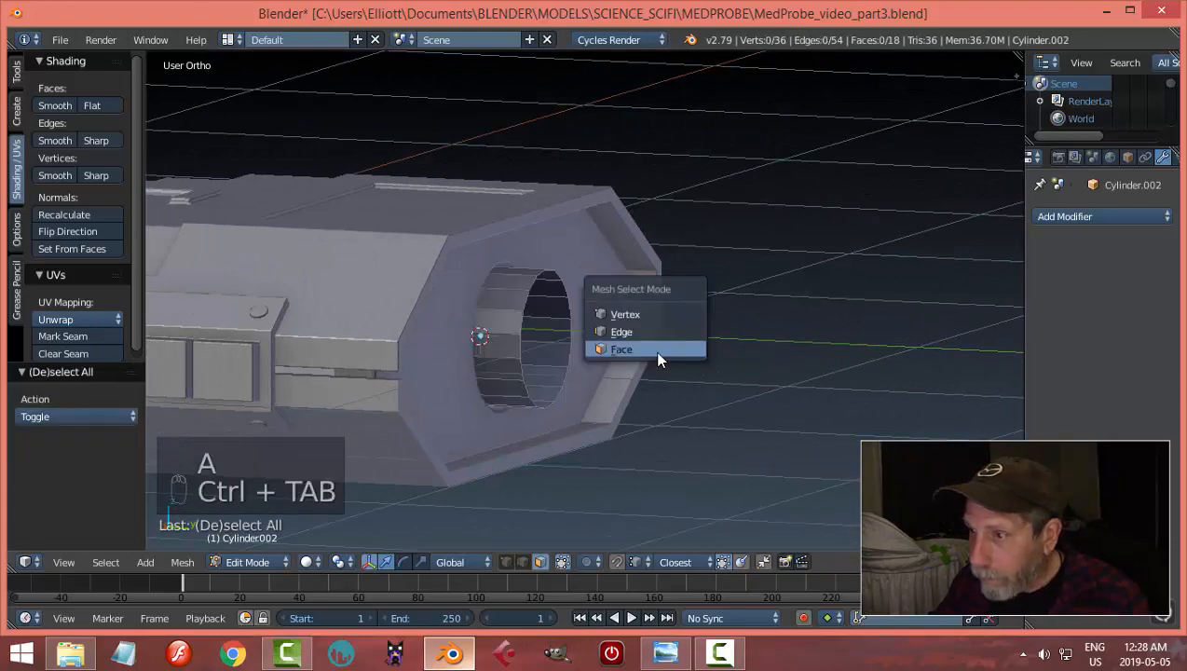
{"action": "left_click", "coordinate": [634, 332]}
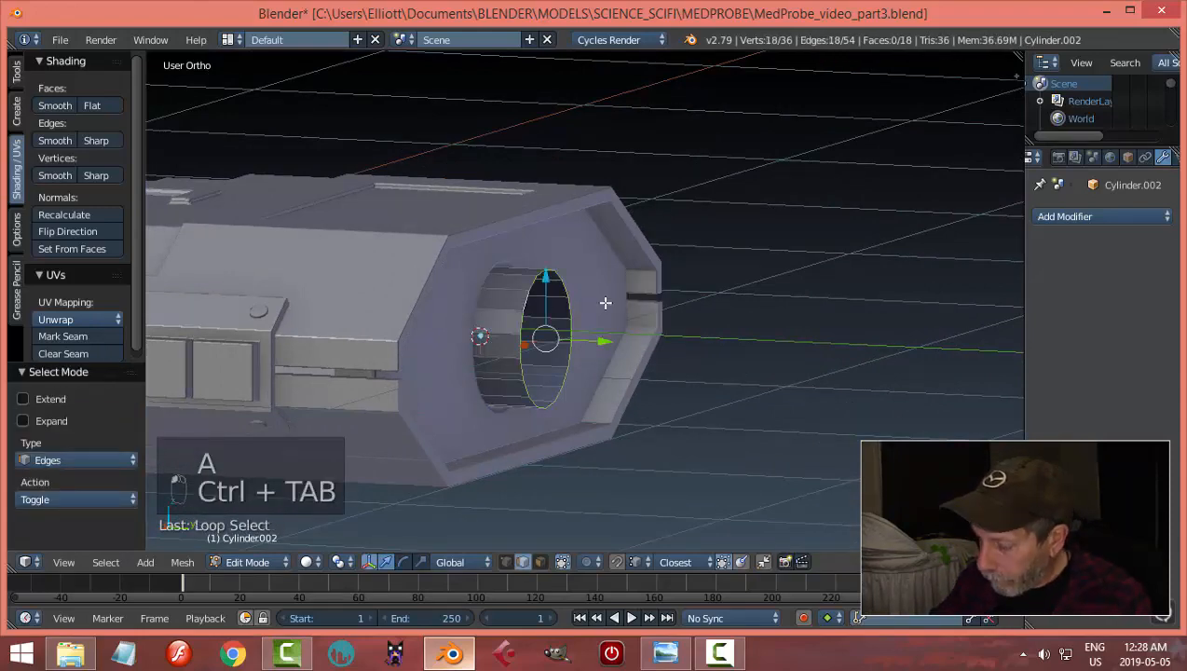
{"action": "key", "text": "KP_3"}
{"action": "key", "text": "g"}
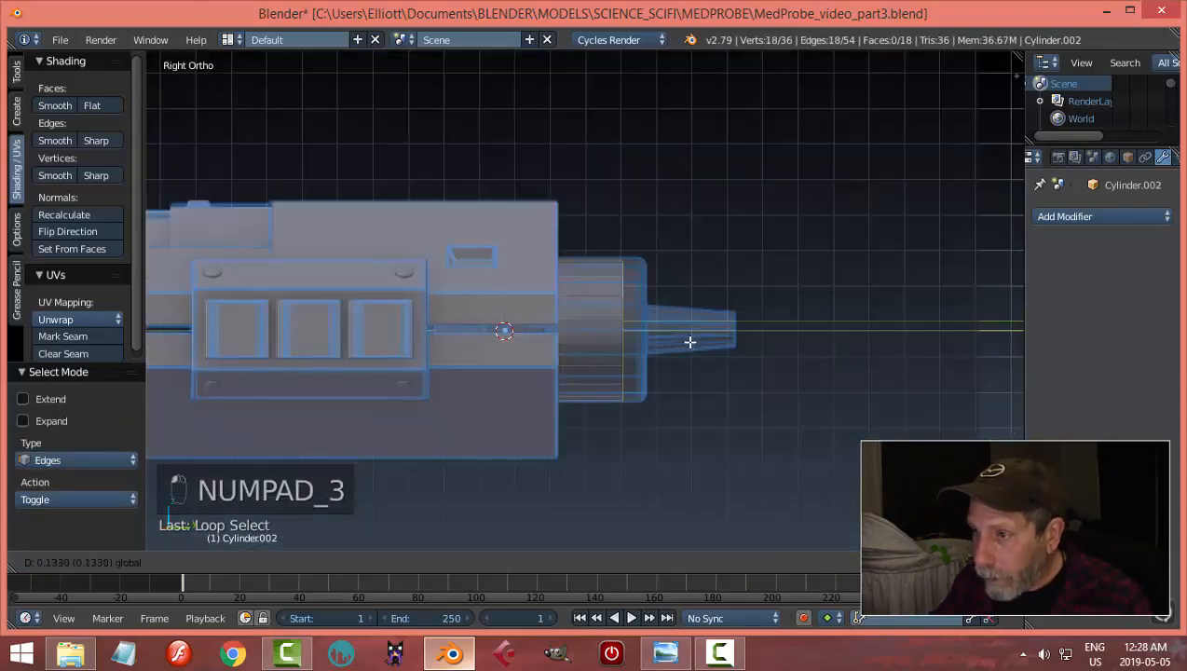
{"action": "left_click", "coordinate": [712, 348]}
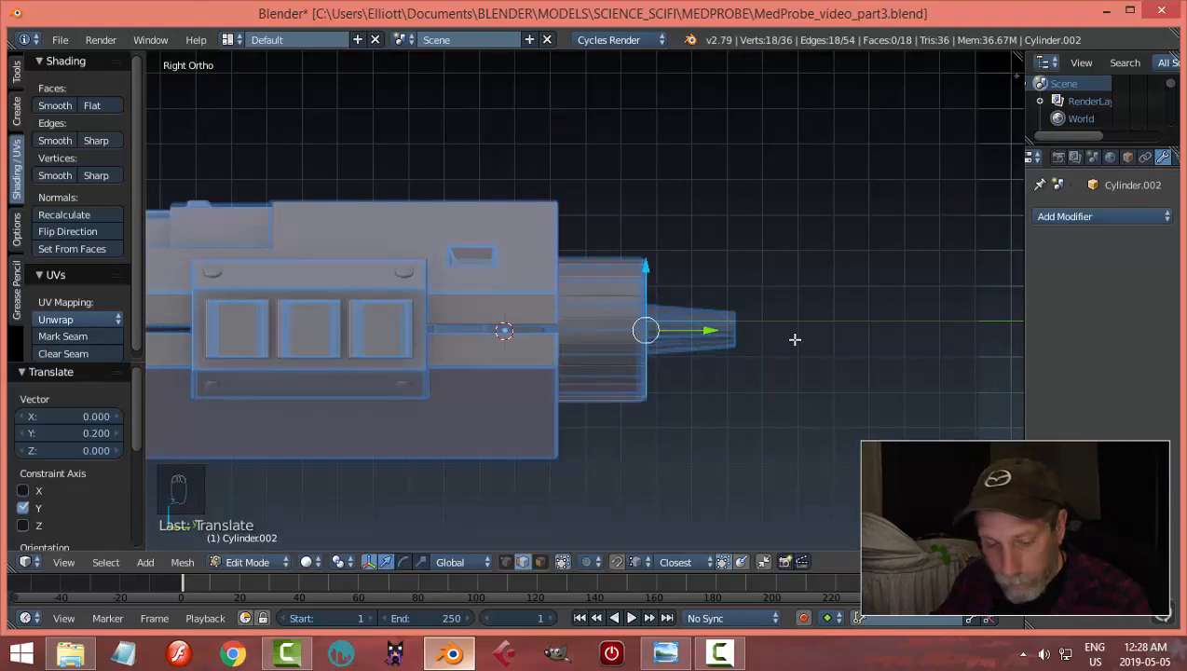
Step: Extrude the outer edge loop in place in wireframe view and scale it inward to the base width of the reference's tapered tip
{"action": "key", "text": "z"}
{"action": "left_click", "coordinate": [891, 347]}
{"action": "scroll", "coordinate": [843, 344], "scroll_direction": "up", "scroll_amount": 3}
{"action": "middle_click_drag", "start_coordinate": [843, 344], "coordinate": [723, 343], "text": "shift"}
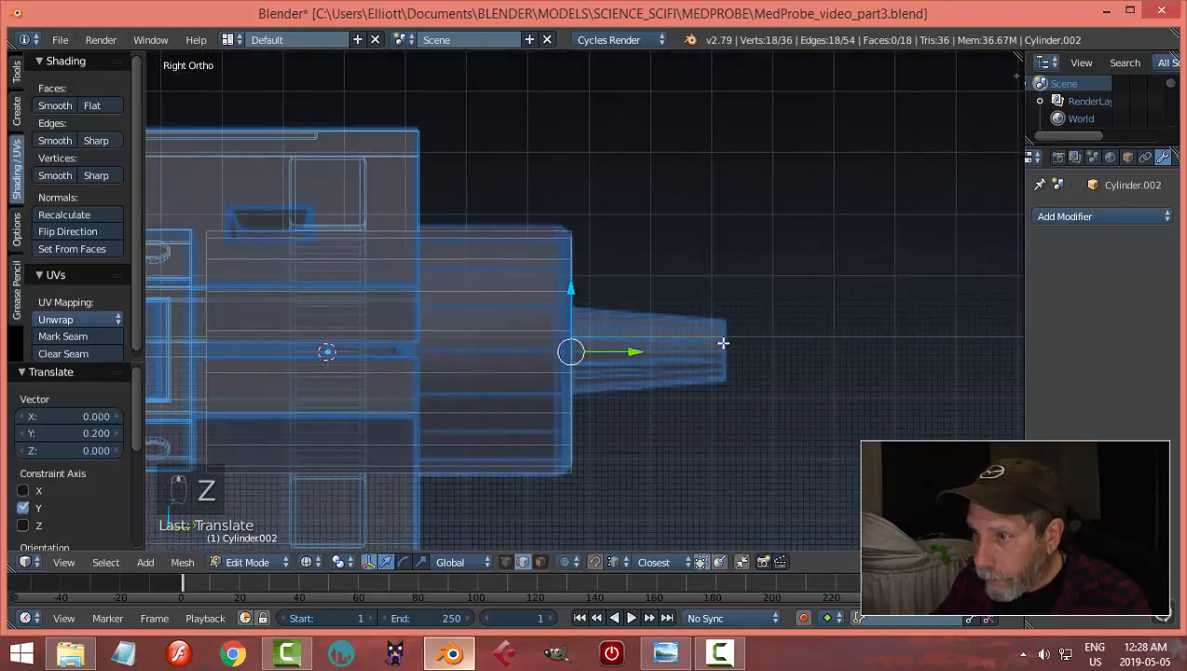
{"action": "key", "text": "e"}
{"action": "right_click", "coordinate": [802, 365]}
{"action": "key", "text": "s"}
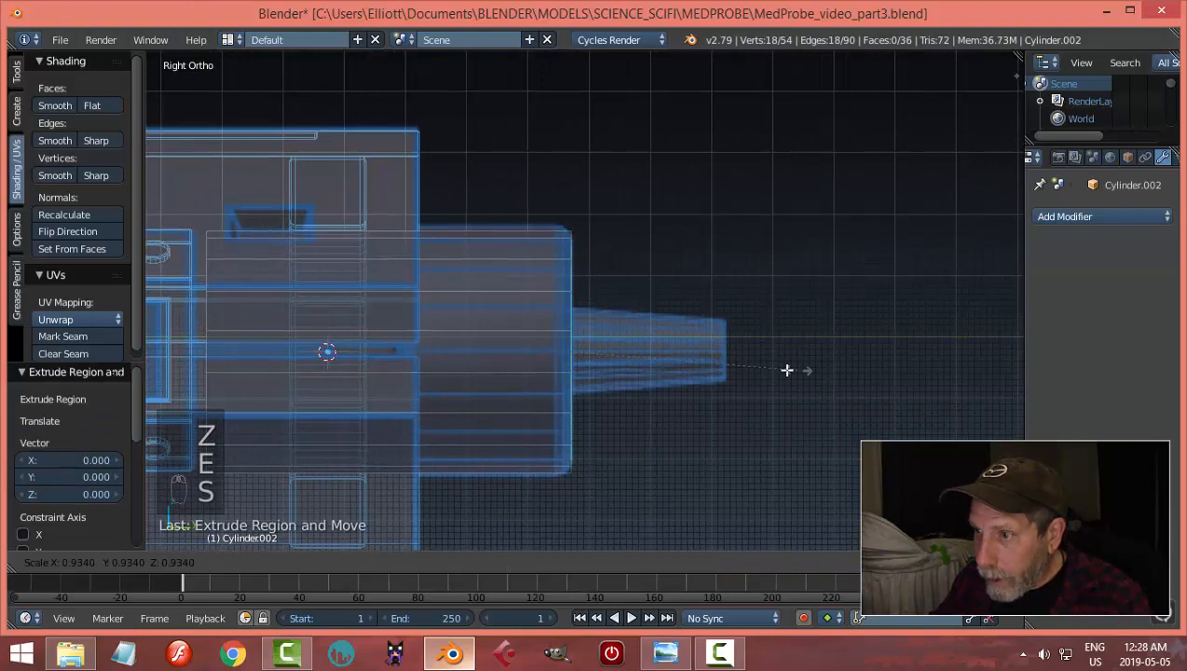
{"action": "left_click", "coordinate": [691, 367]}
{"action": "key", "text": "ctrl+Tab"}
{"action": "left_click", "coordinate": [669, 351]}
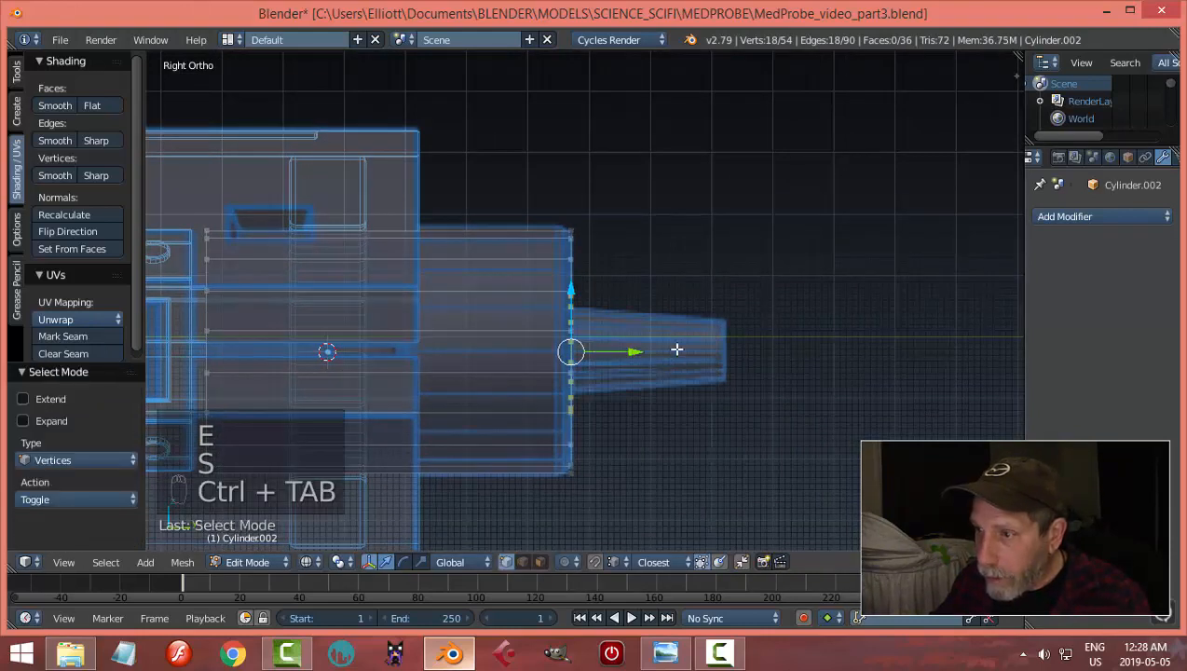
{"action": "key", "text": "s"}
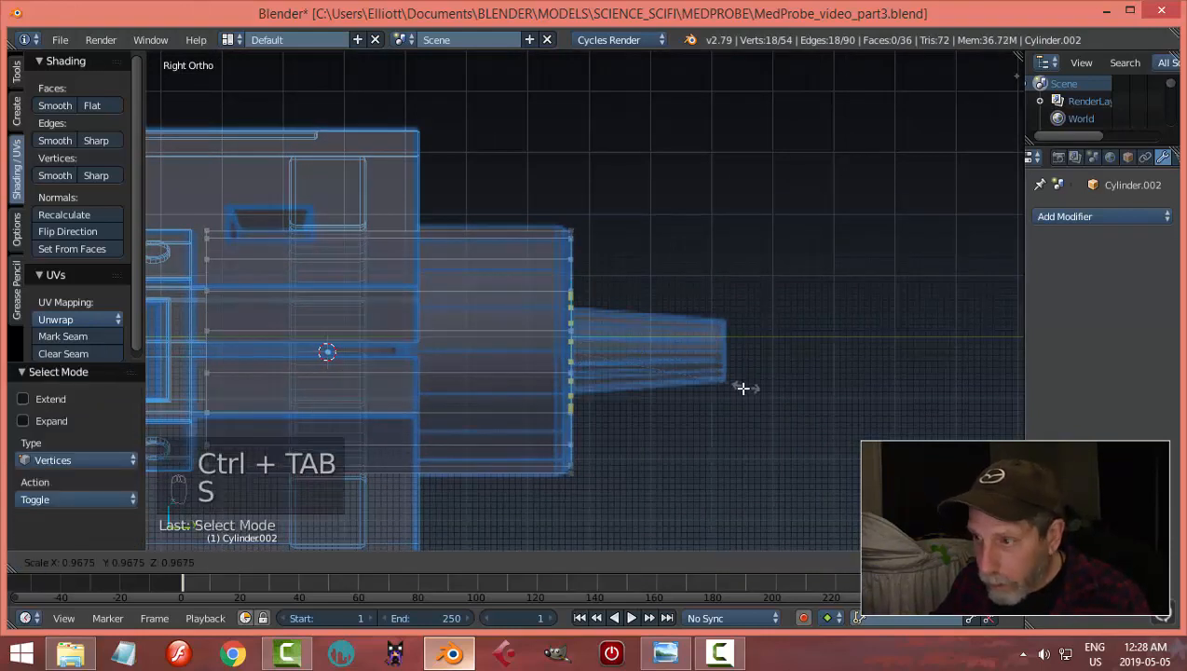
{"action": "left_click", "coordinate": [714, 387]}
Step: Extrude the inner ring outward about 0.25 along Y and scale its end to 0.678 to form the tapered tip
{"action": "key", "text": "e"}
{"action": "right_click", "coordinate": [713, 386]}
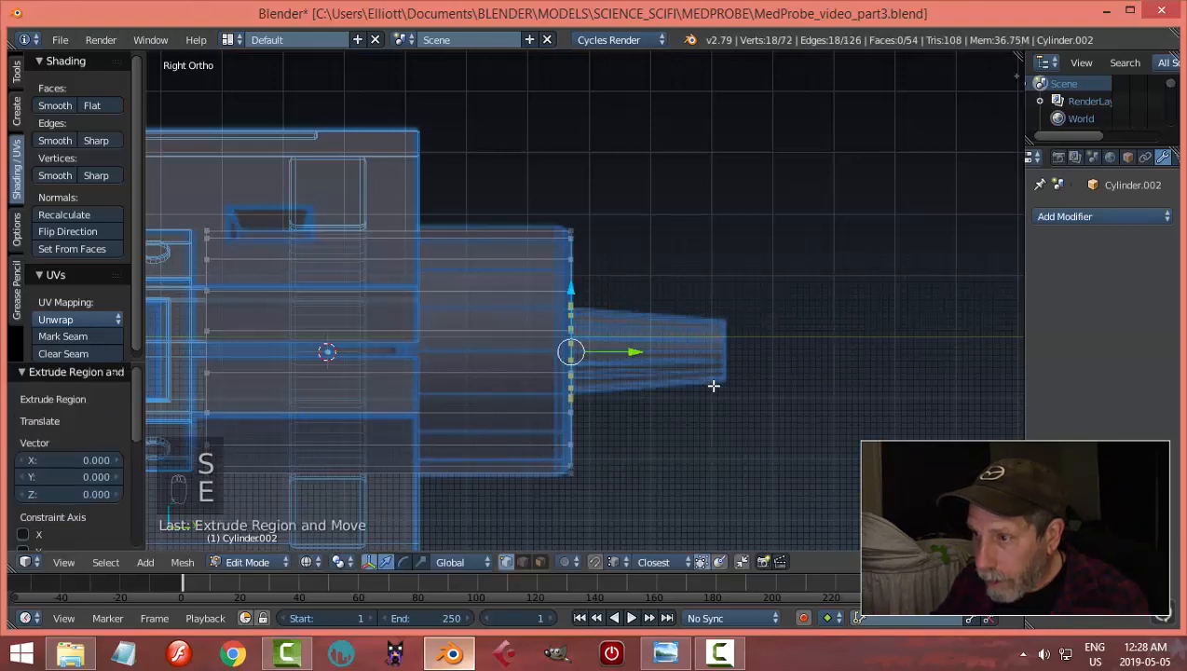
{"action": "key", "text": "e"}
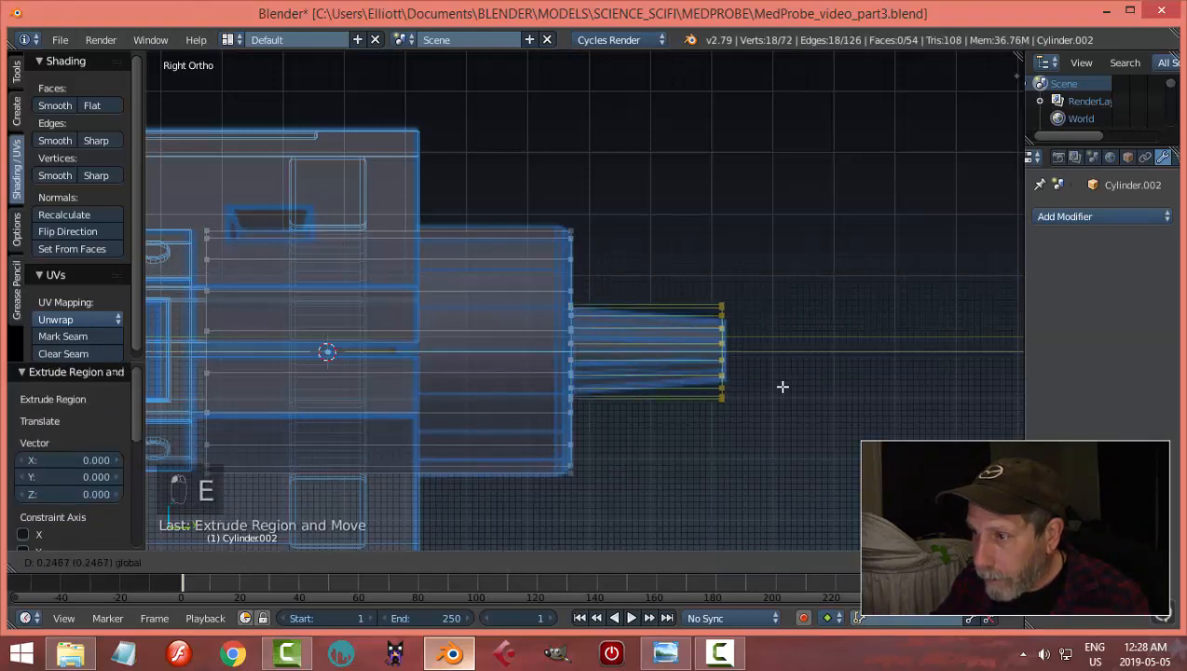
{"action": "left_click", "coordinate": [784, 388]}
{"action": "key", "text": "s"}
{"action": "left_click", "coordinate": [806, 383]}
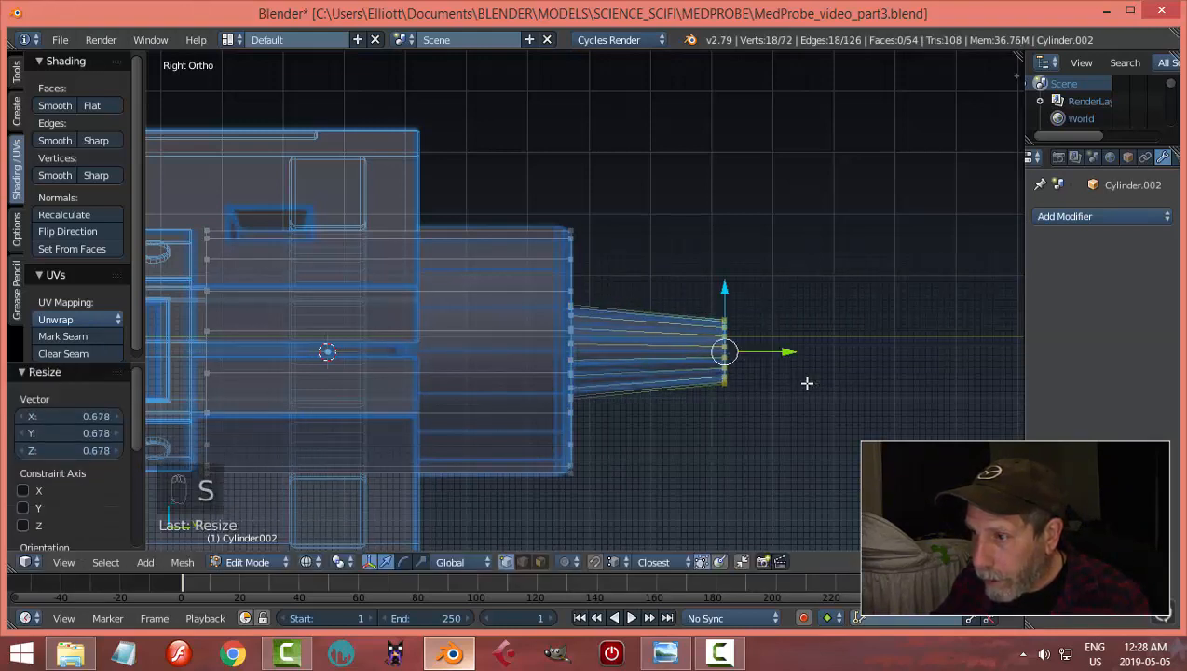
Step: Bevel the nozzle body's outer rim edge loop by about 0.013 with 3 segments
{"action": "key", "text": "a"}
{"action": "key", "text": "ctrl+Tab"}
{"action": "left_click", "coordinate": [755, 396]}
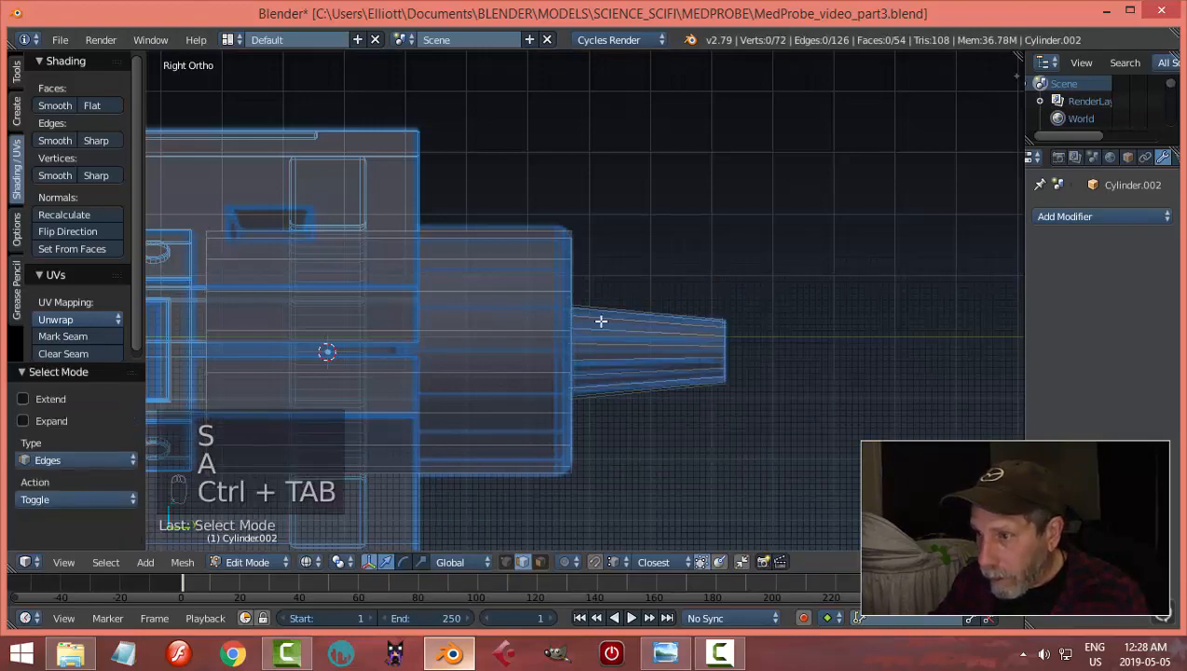
{"action": "left_click", "coordinate": [562, 277], "text": "alt"}
{"action": "middle_click_drag", "start_coordinate": [569, 273], "coordinate": [695, 308]}
{"action": "key", "text": "KP_3"}
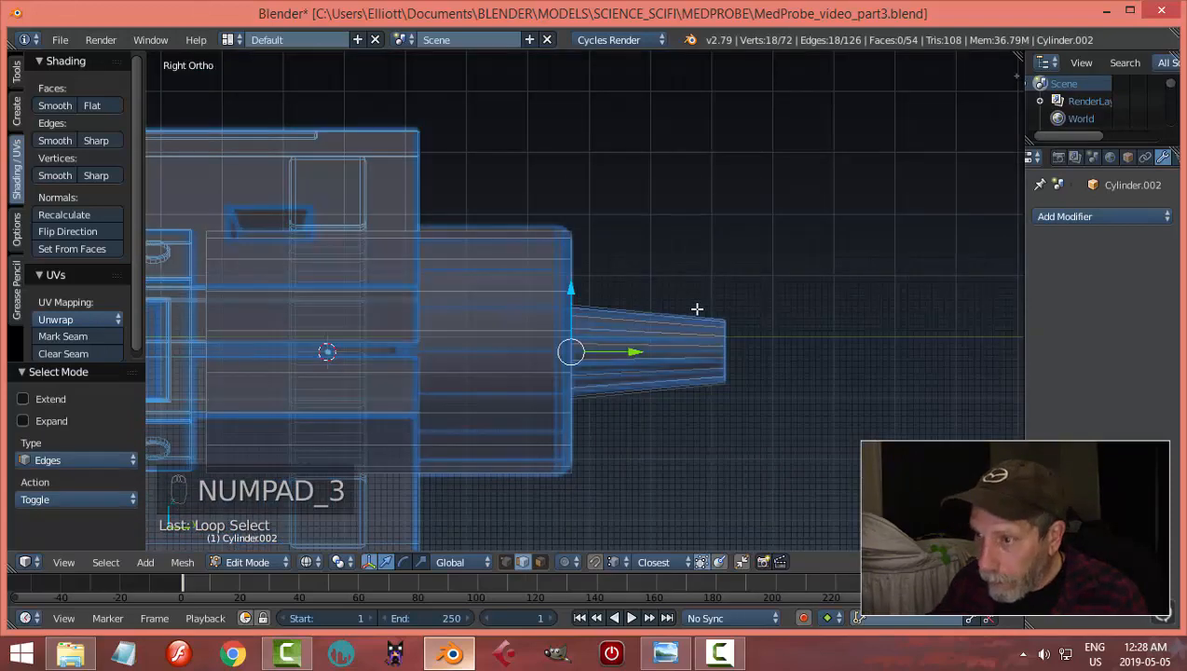
{"action": "key", "text": "ctrl+b"}
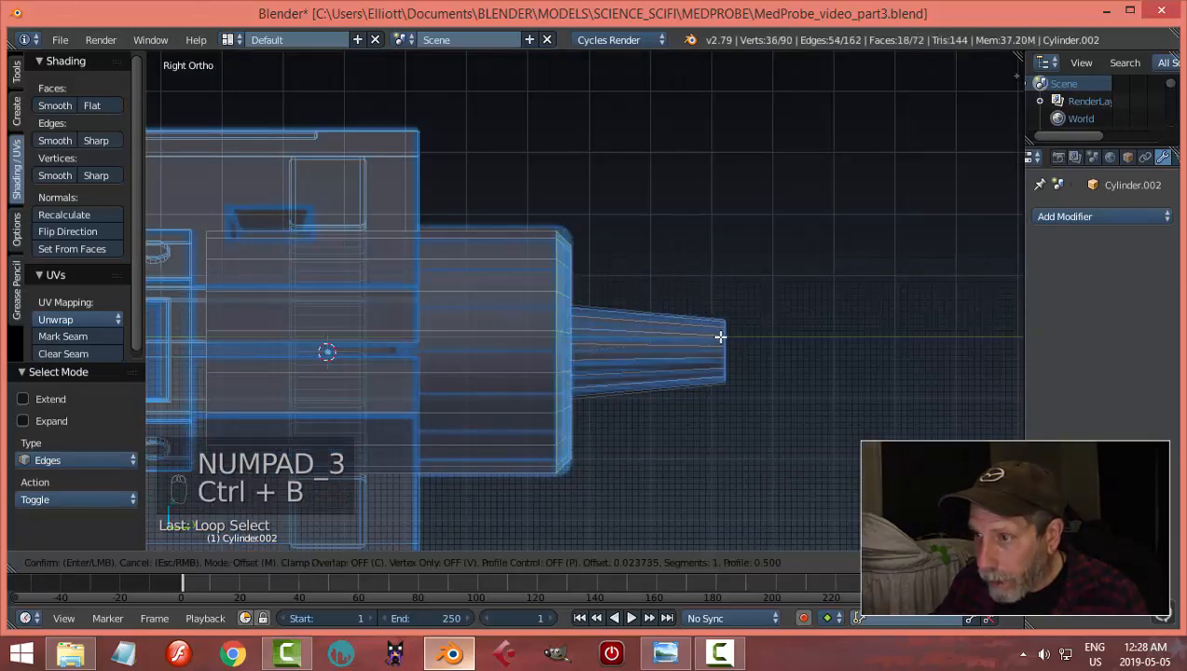
{"action": "scroll", "coordinate": [717, 335], "scroll_direction": "up", "scroll_amount": 2}
{"action": "left_click", "coordinate": [716, 333]}
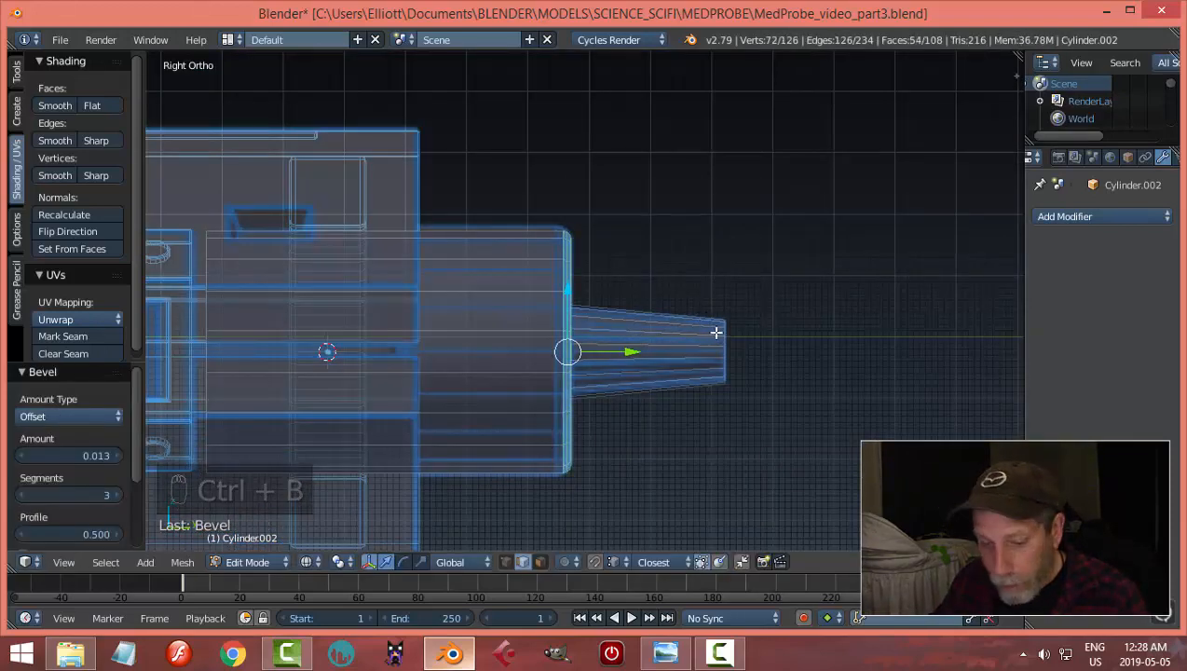
Step: Return to Object Mode with solid shading and add a Subdivision Surface modifier to the nozzle with 2 view subdivisions
{"action": "key", "text": "a"}
{"action": "key", "text": "Tab"}
{"action": "left_click", "coordinate": [608, 332]}
{"action": "mouse_move", "coordinate": [607, 332]}
{"action": "middle_mouse_down"}
{"action": "mouse_move", "coordinate": [717, 334]}
{"action": "mouse_move", "coordinate": [650, 368]}
{"action": "mouse_move", "coordinate": [697, 364]}
{"action": "mouse_move", "coordinate": [736, 308]}
{"action": "middle_mouse_up"}
{"action": "key", "text": "z"}
{"action": "left_click", "coordinate": [707, 419]}
{"action": "scroll", "coordinate": [710, 364], "scroll_direction": "down", "scroll_amount": 3}
{"action": "left_click", "coordinate": [1071, 216]}
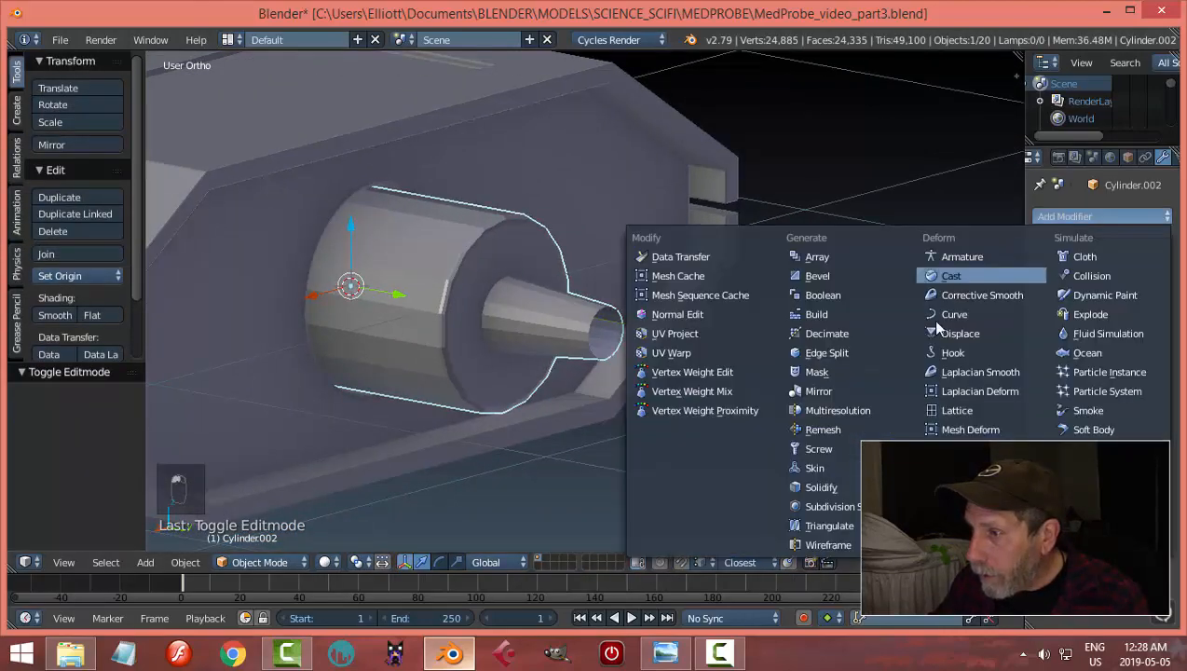
{"action": "left_click", "coordinate": [827, 506]}
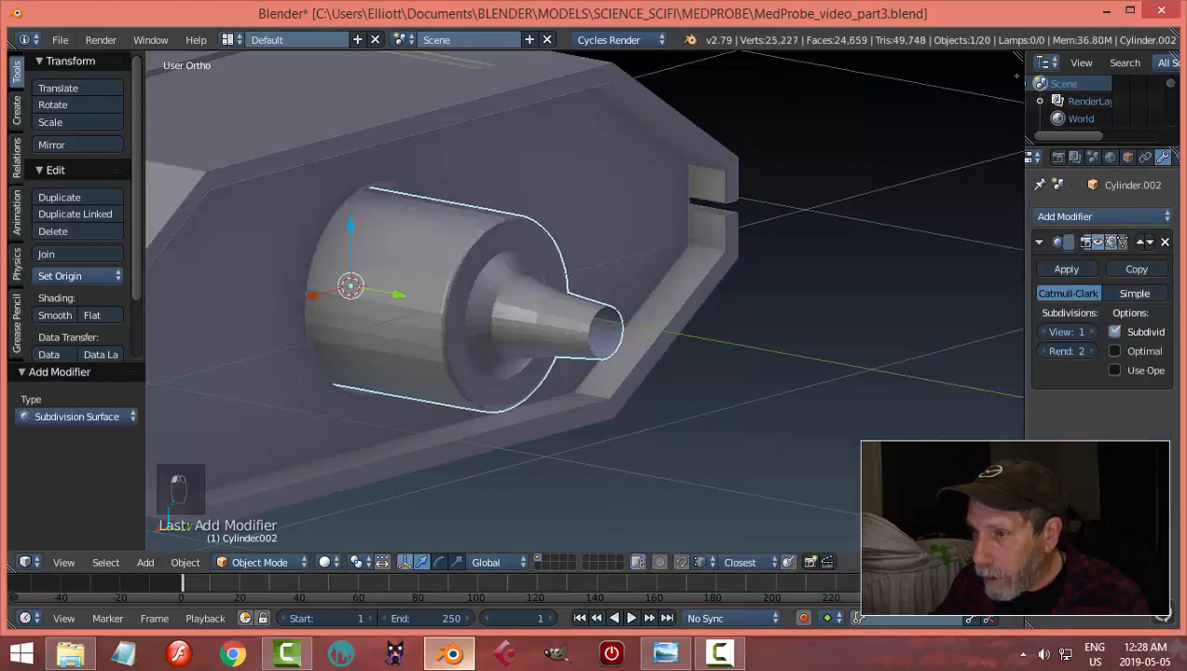
{"action": "left_click", "coordinate": [1088, 328]}
Step: Add an edge loop to the nozzle body's front face and slide it close to the base of the tapered tip
{"action": "middle_click_drag", "start_coordinate": [931, 340], "coordinate": [657, 352]}
{"action": "key", "text": "Tab"}
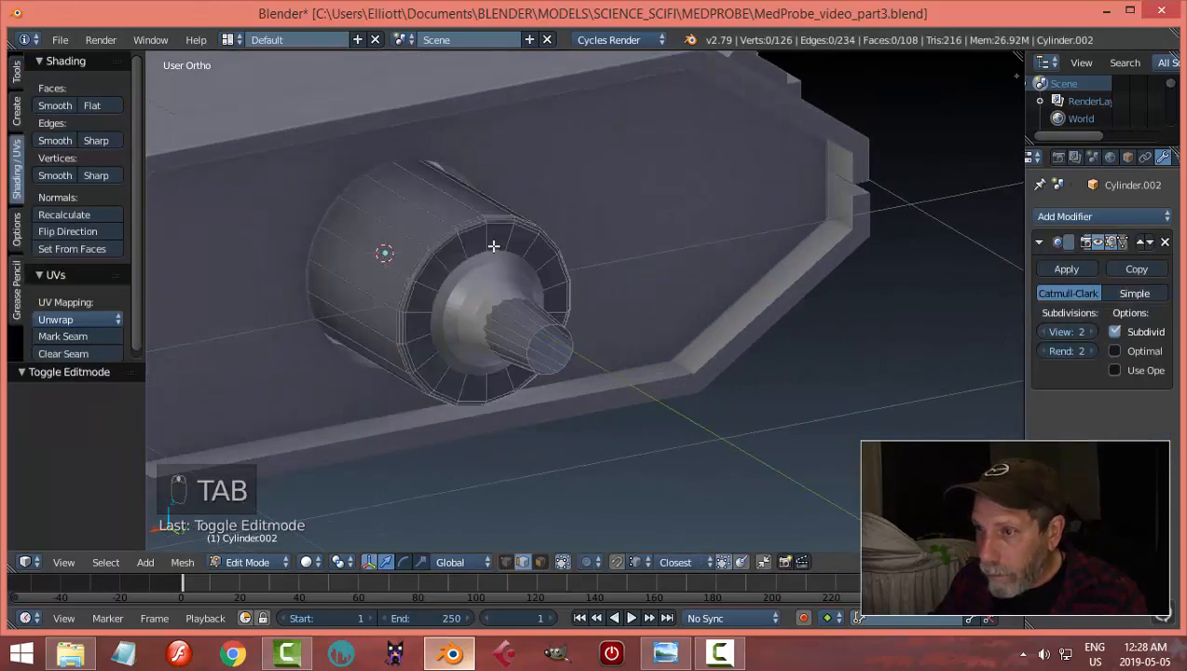
{"action": "key", "text": "ctrl+r"}
{"action": "left_click", "coordinate": [493, 247]}
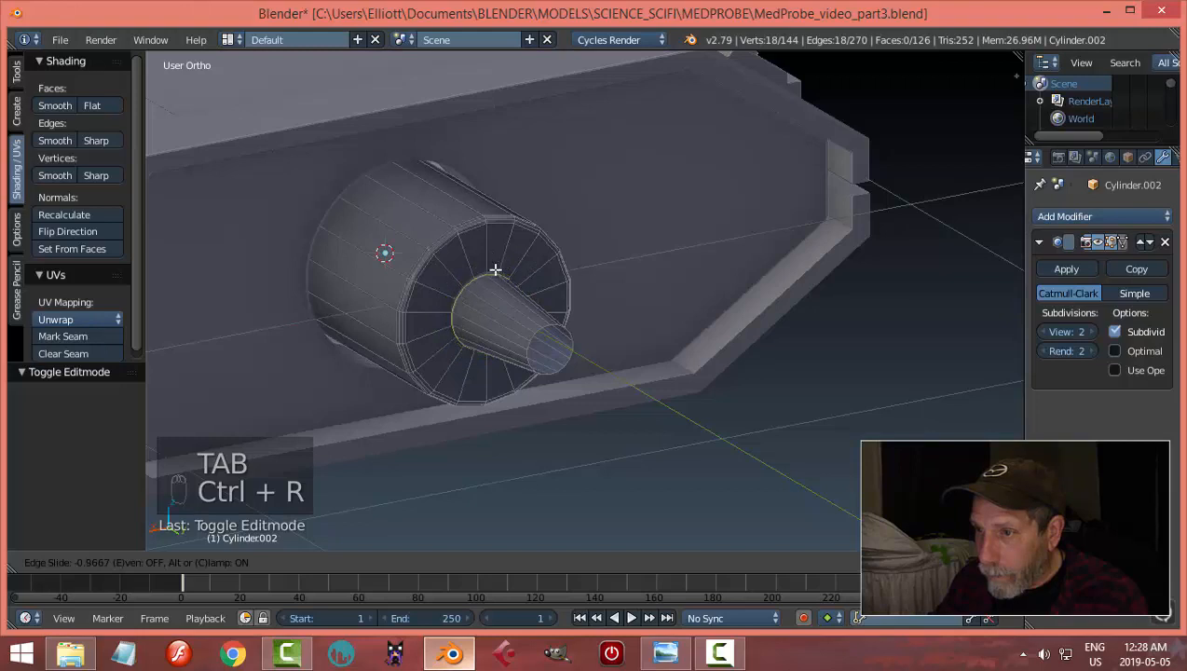
{"action": "left_click", "coordinate": [494, 269]}
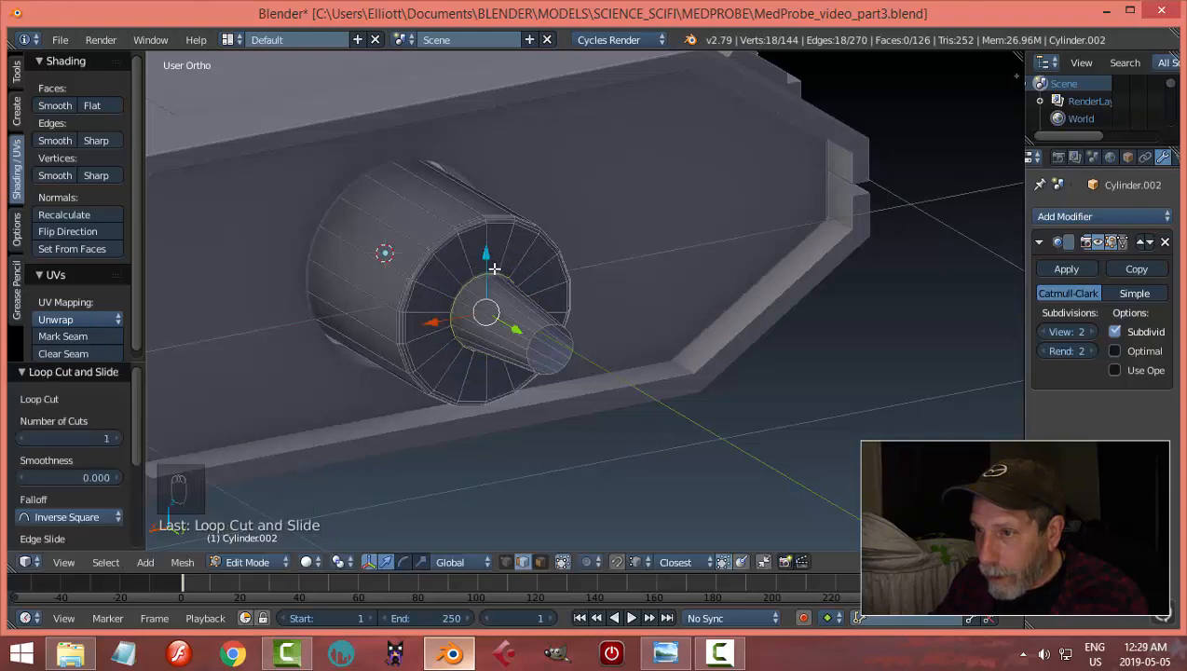
{"action": "key", "text": "a"}
Step: Return to Object Mode and apply smooth shading to the nozzle
{"action": "key", "text": "Tab"}
{"action": "left_click", "coordinate": [192, 269]}
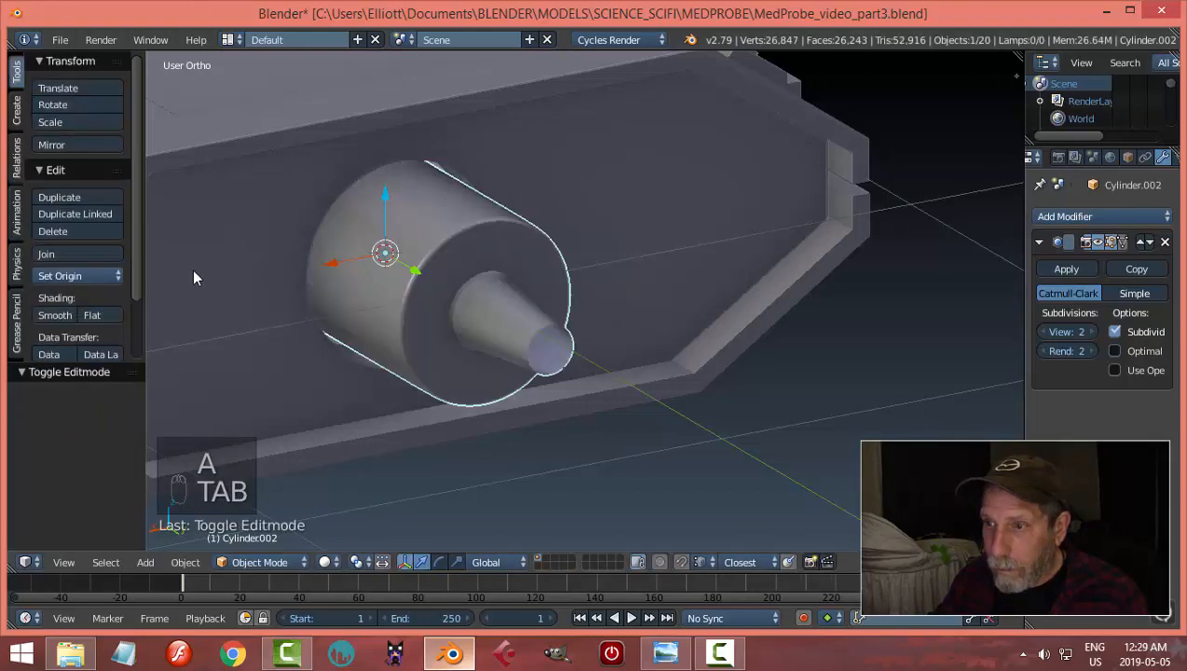
{"action": "left_click", "coordinate": [57, 314]}
{"action": "middle_click_drag", "start_coordinate": [577, 308], "coordinate": [748, 331]}
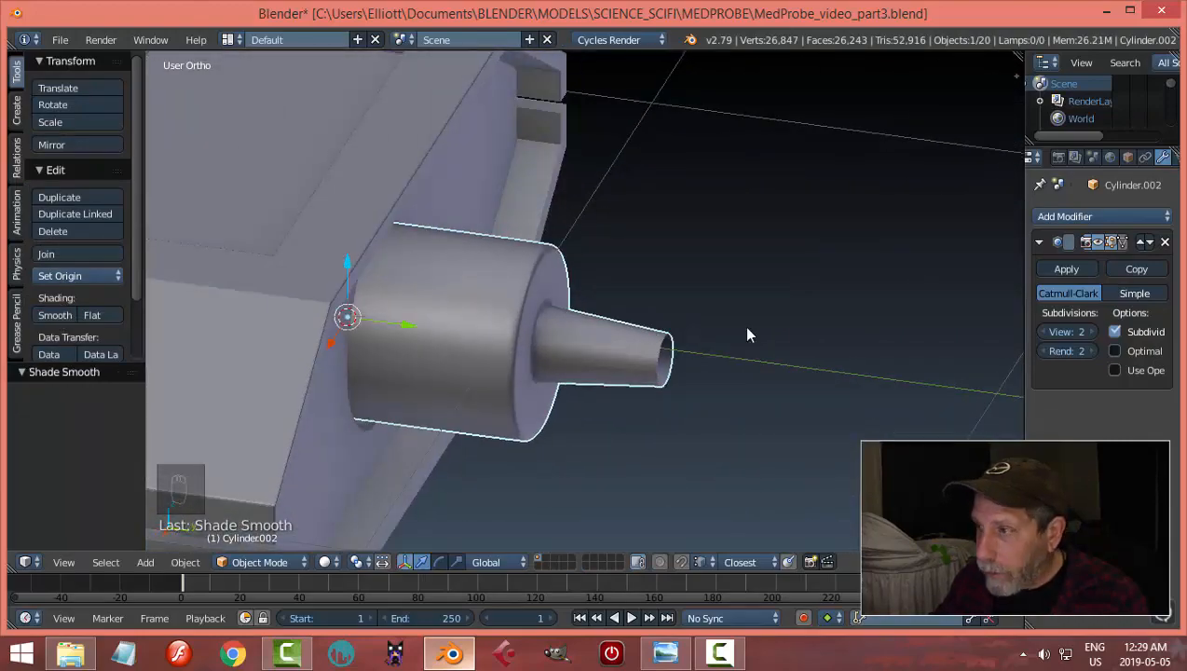
Step: Add a Solidify modifier with 0.02 thickness to the nozzle, move it above the Subdivision Surface modifier, and apply it
{"action": "left_click", "coordinate": [1040, 242]}
{"action": "left_click", "coordinate": [1069, 216]}
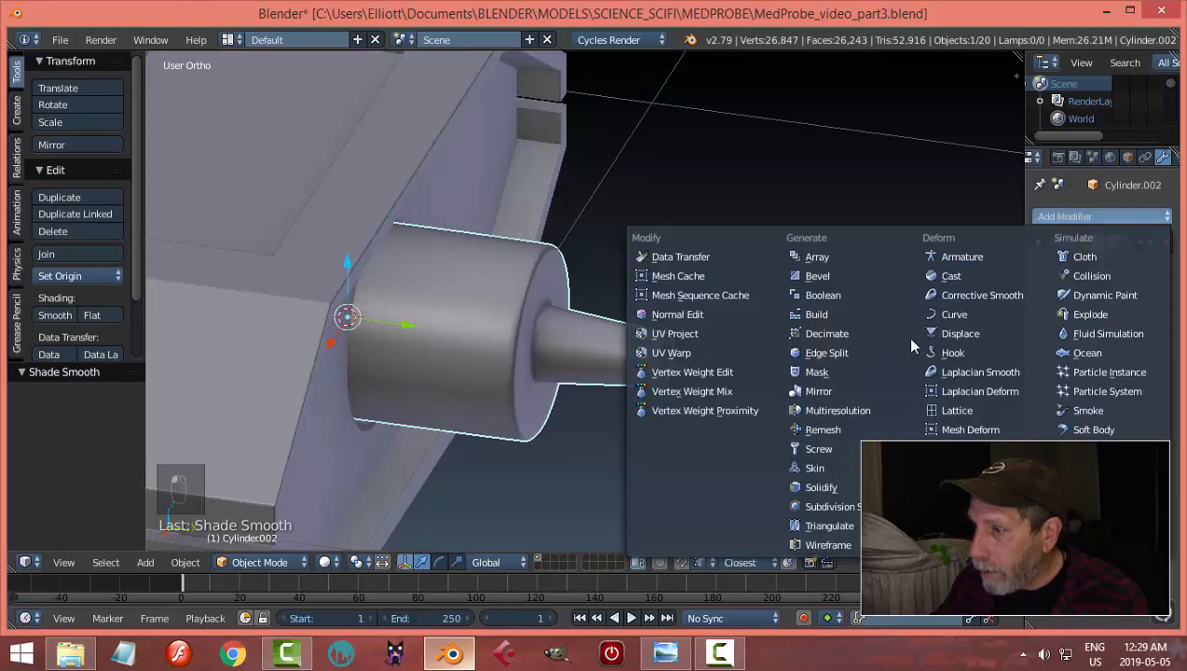
{"action": "left_click", "coordinate": [843, 488]}
{"action": "middle_click_drag", "start_coordinate": [818, 425], "coordinate": [652, 368]}
{"action": "left_click", "coordinate": [1141, 272]}
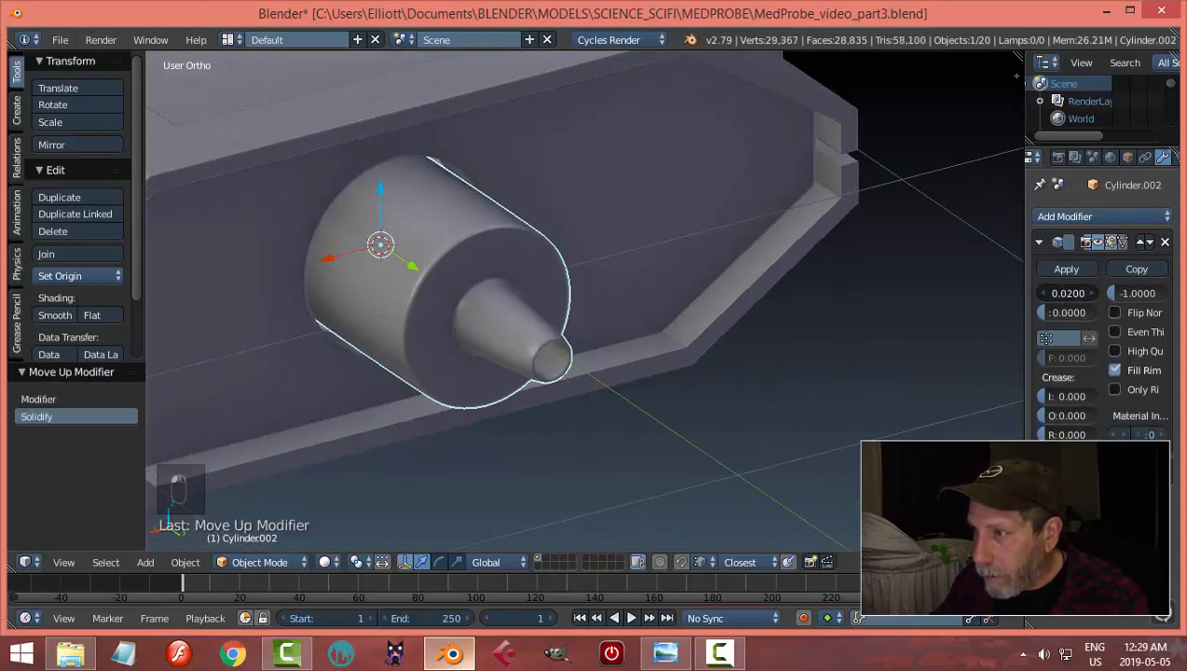
{"action": "left_click", "coordinate": [1064, 270]}
Step: Add a centred edge loop around the tip's end rim and another on the tapered wall, slid close to the tip's end
{"action": "key", "text": "Tab"}
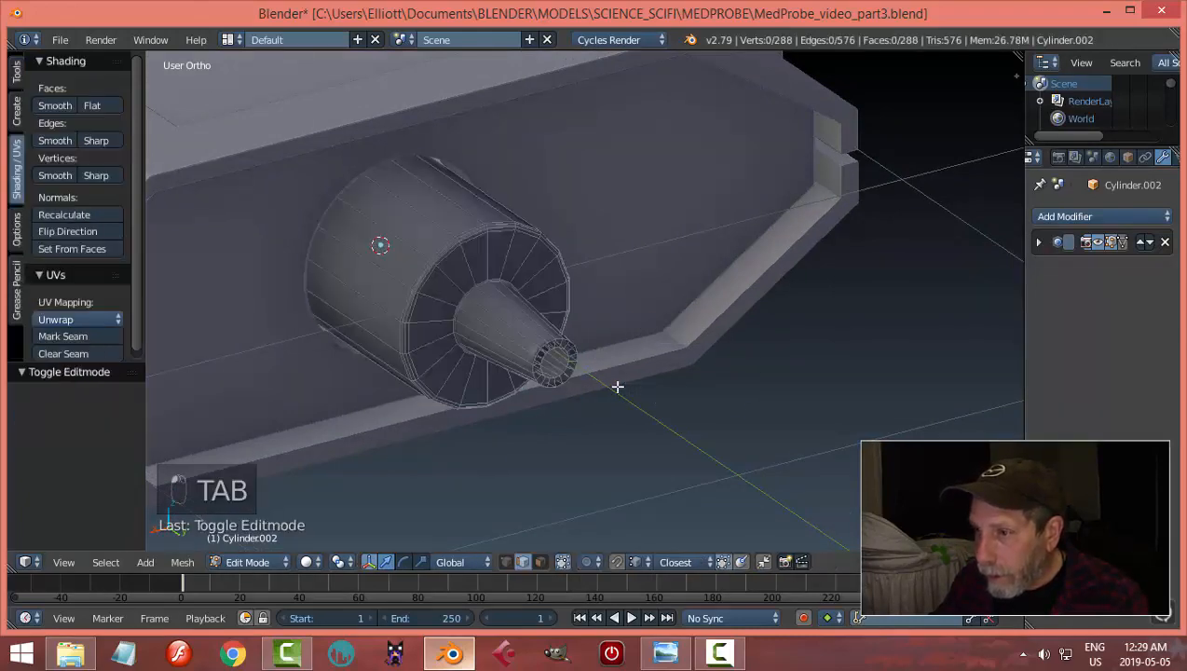
{"action": "scroll", "coordinate": [569, 378], "scroll_direction": "up", "scroll_amount": 3}
{"action": "key", "text": "ctrl+r"}
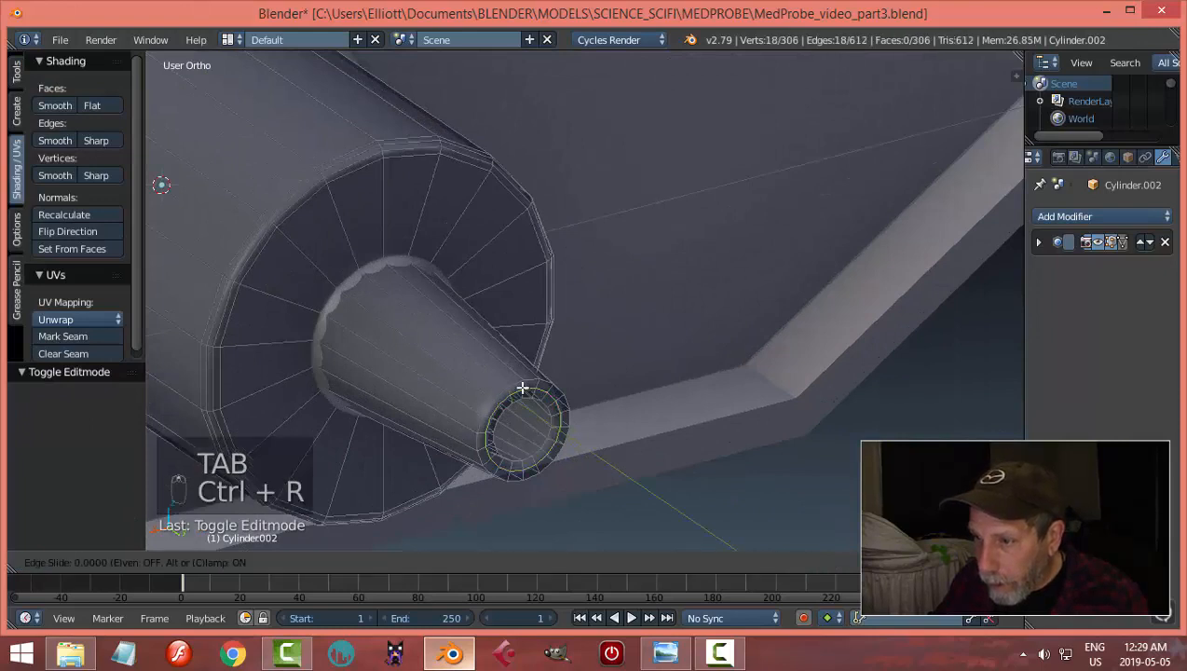
{"action": "left_click", "coordinate": [523, 390]}
{"action": "right_click", "coordinate": [525, 392]}
{"action": "key", "text": "ctrl+r"}
{"action": "left_click", "coordinate": [503, 377]}
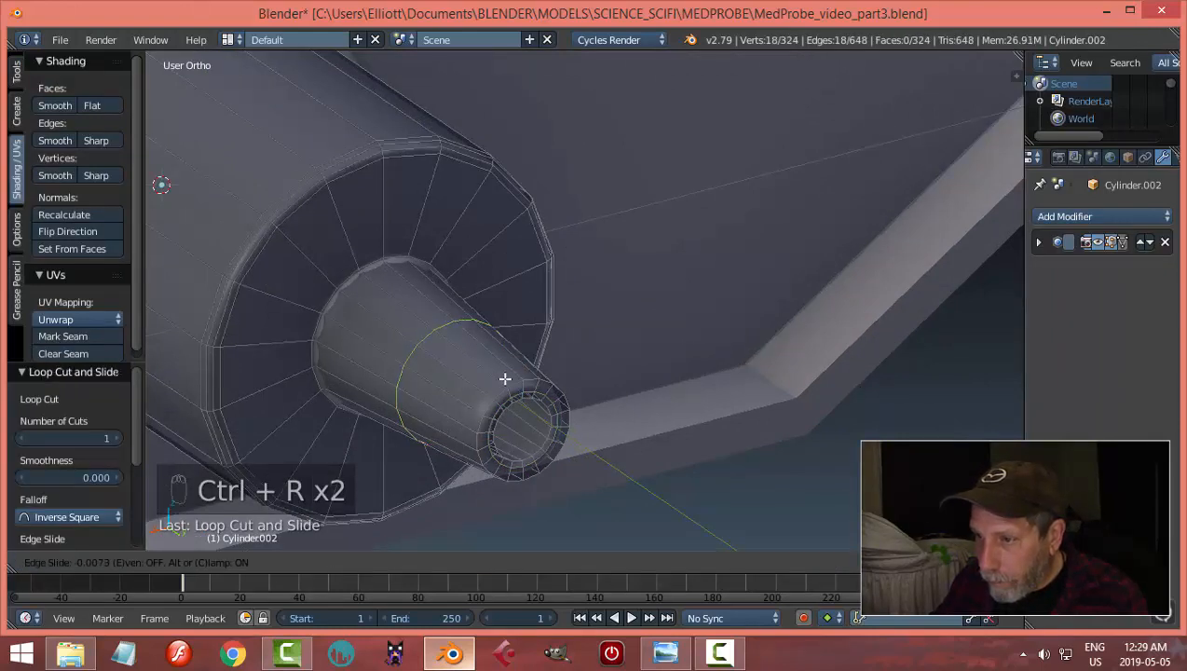
{"action": "left_click", "coordinate": [530, 434]}
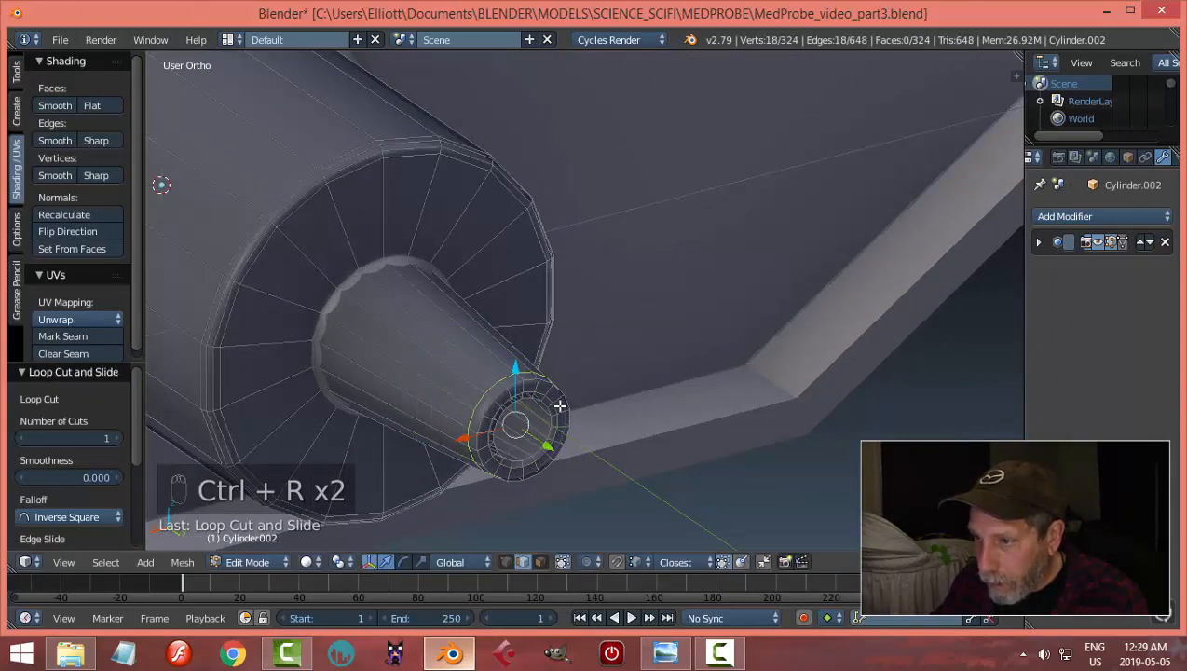
Step: Add a further supporting edge loop near the edge of the tip's end rim and return to Object Mode
{"action": "middle_click_drag", "start_coordinate": [559, 406], "coordinate": [539, 426]}
{"action": "key", "text": "ctrl+r"}
{"action": "left_click", "coordinate": [535, 426]}
{"action": "left_click", "coordinate": [588, 405]}
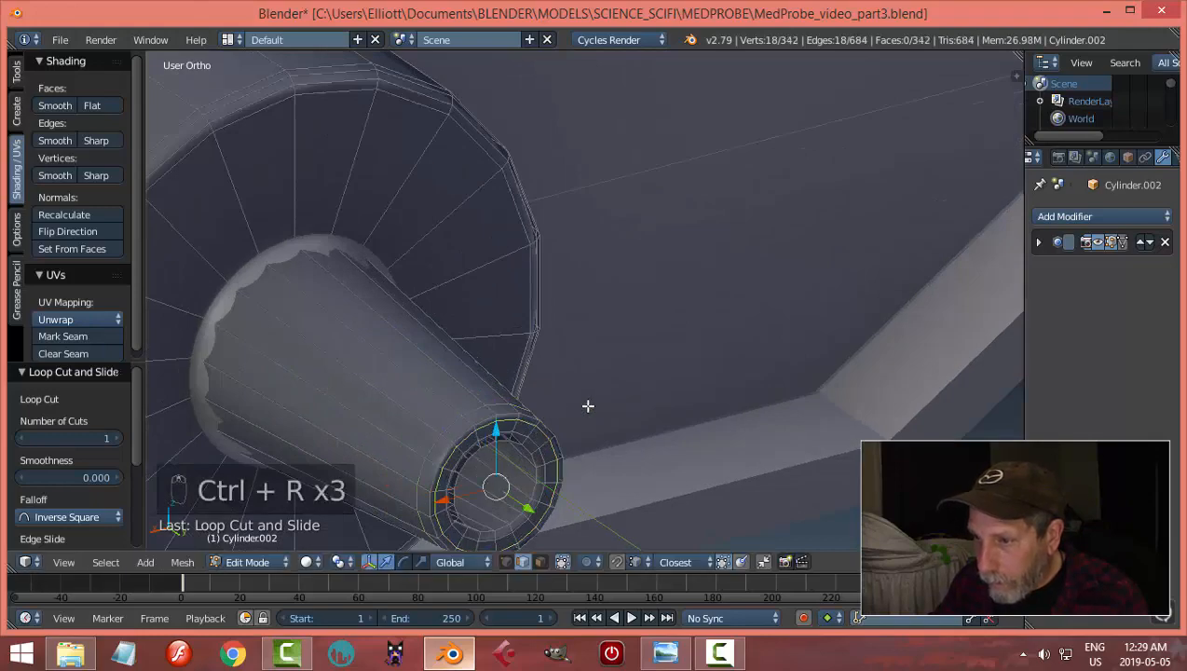
{"action": "key", "text": "a"}
{"action": "key", "text": "Tab"}
{"action": "left_click", "coordinate": [468, 400]}
{"action": "scroll", "coordinate": [571, 380], "scroll_direction": "down", "scroll_amount": 6}
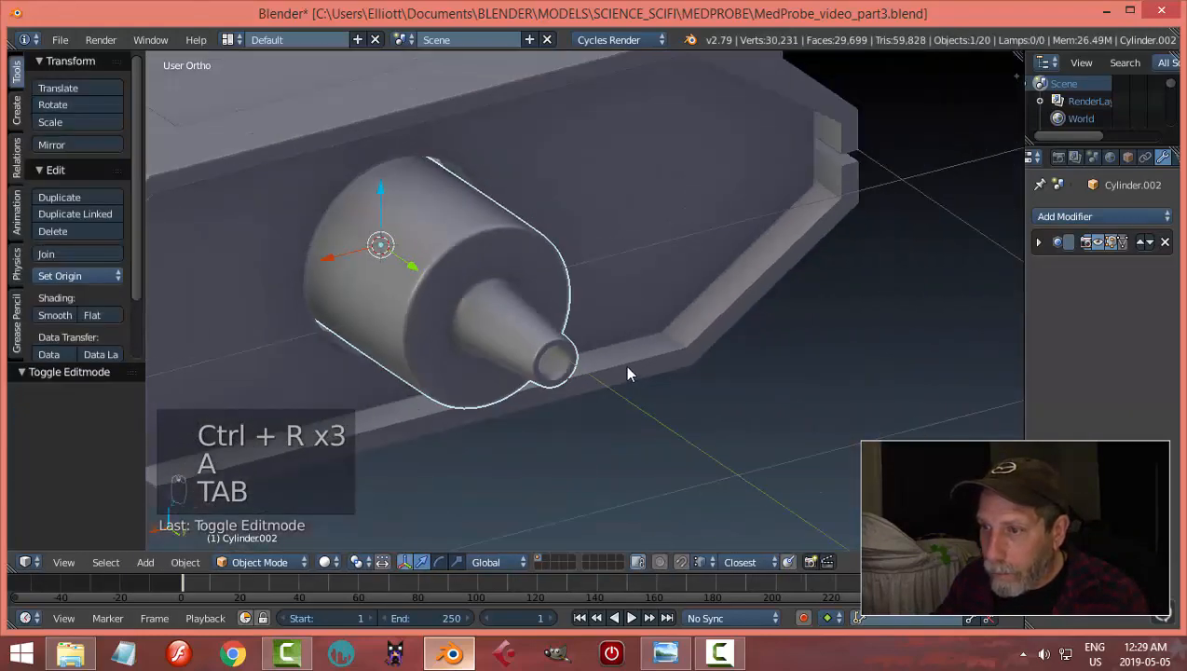
Step: Scale the whole nozzle up slightly in its round opening
{"action": "middle_click_drag", "start_coordinate": [625, 365], "coordinate": [576, 330]}
{"action": "key", "text": "a"}
{"action": "key", "text": "a"}
{"action": "right_click", "coordinate": [552, 283]}
{"action": "key", "text": "s"}
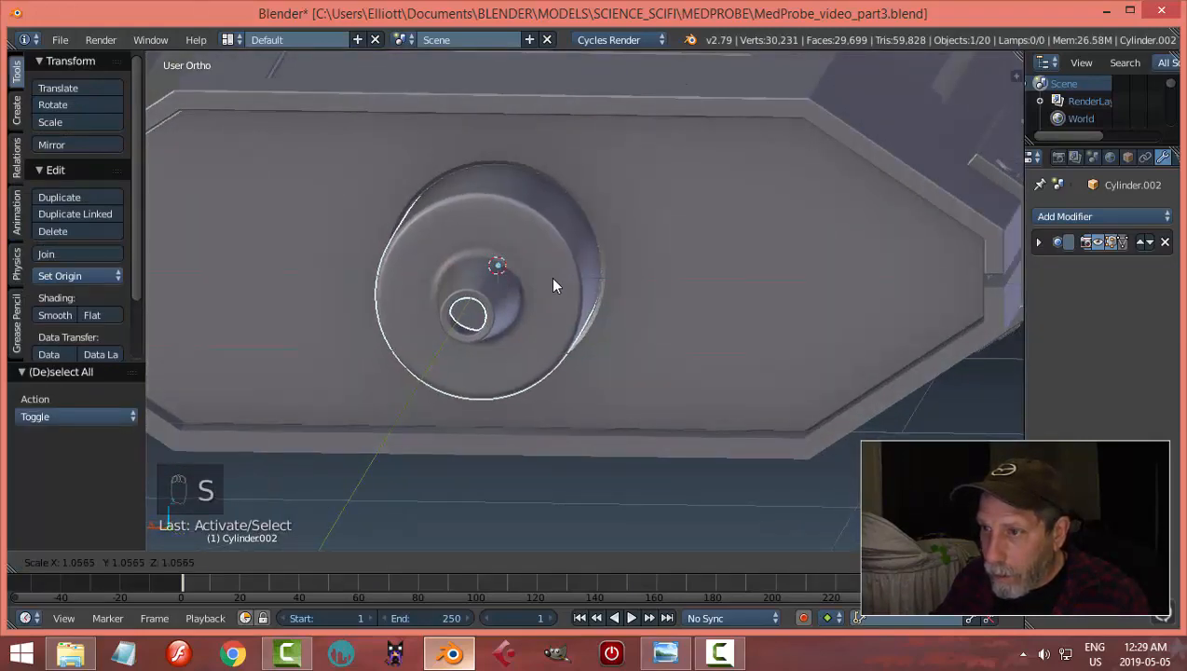
{"action": "left_click", "coordinate": [549, 277]}
{"action": "key", "text": "a"}
Step: In right view, move the nozzle about 0.033 along negative Y, farther into the body
{"action": "scroll", "coordinate": [577, 297], "scroll_direction": "down", "scroll_amount": 4}
{"action": "middle_click_drag", "start_coordinate": [577, 297], "coordinate": [693, 327]}
{"action": "key", "text": "KP_3"}
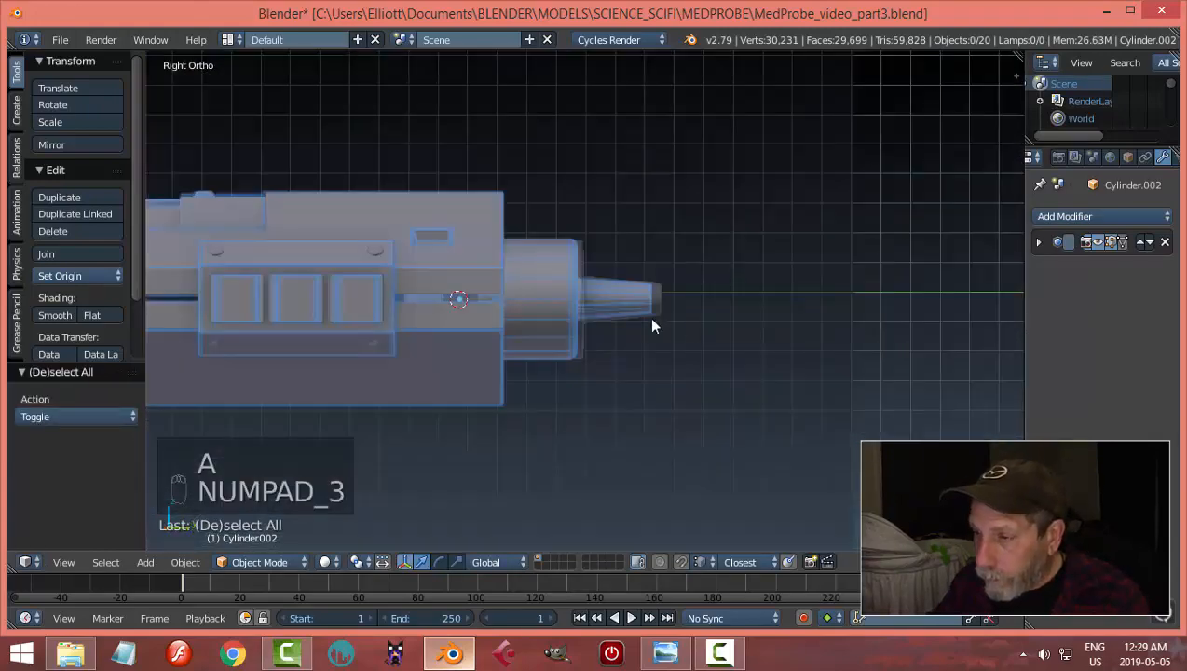
{"action": "right_click", "coordinate": [566, 304]}
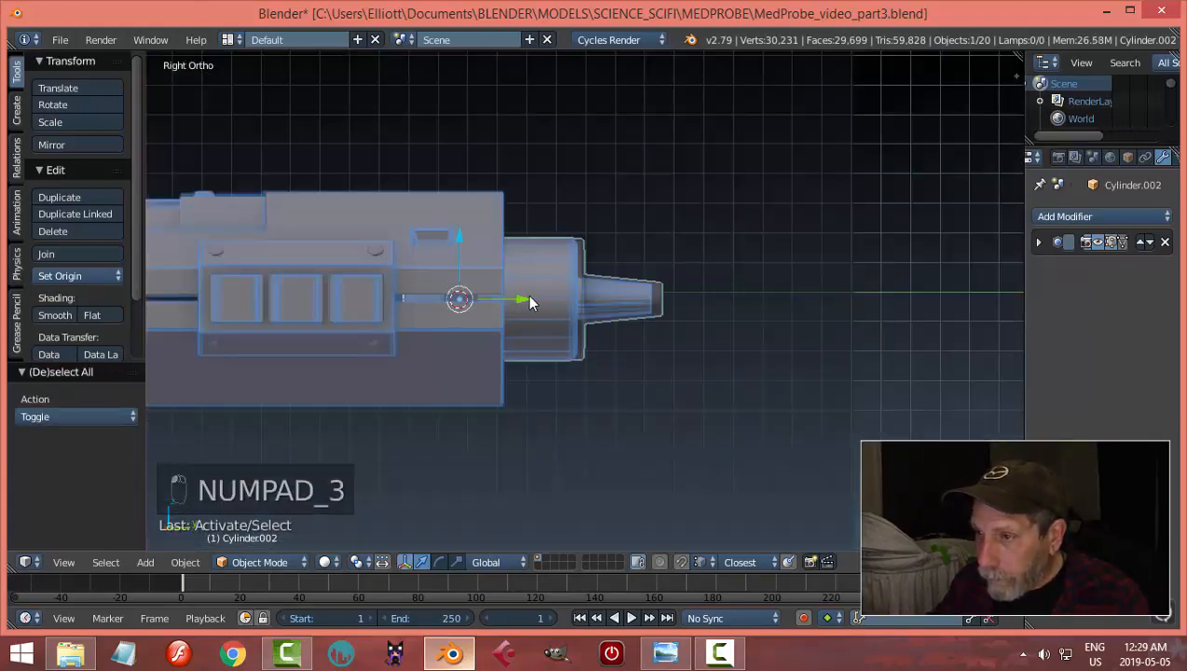
{"action": "left_click_drag", "start_coordinate": [530, 302], "coordinate": [519, 301]}
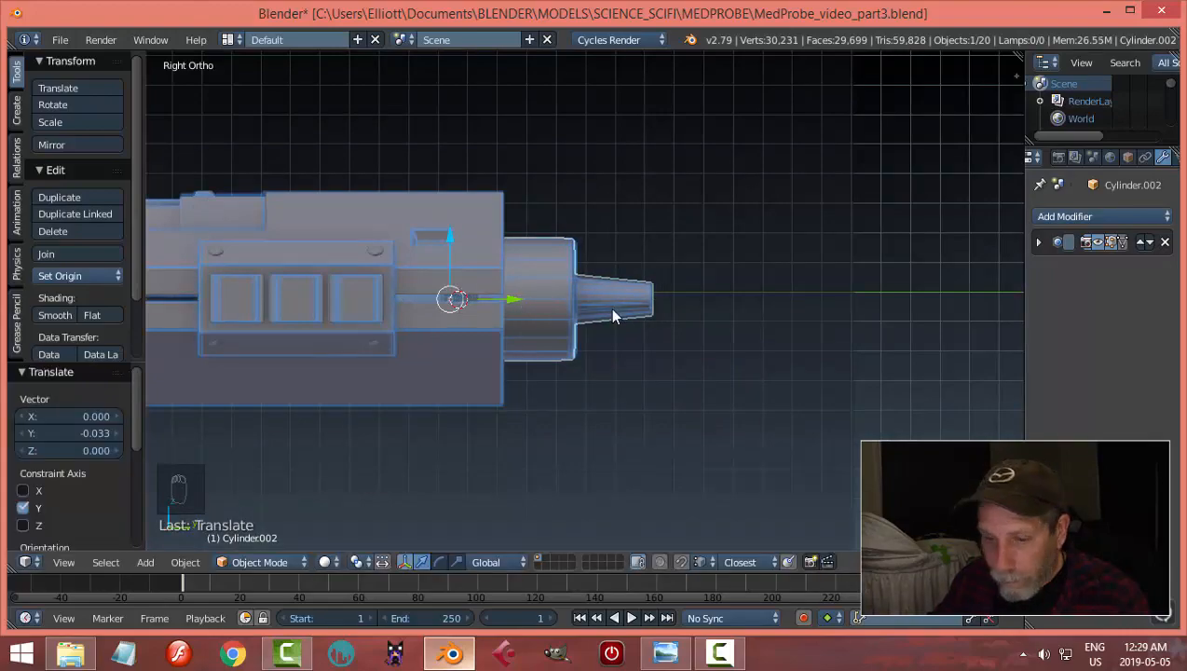
{"action": "key", "text": "a"}
Step: In Edit Mode, duplicate the nozzle body's front rim edge loop and offset the copy about 0.106 along X
{"action": "middle_click_drag", "start_coordinate": [615, 314], "coordinate": [536, 246]}
{"action": "scroll", "coordinate": [657, 337], "scroll_direction": "up", "scroll_amount": 3}
{"action": "right_click", "coordinate": [527, 245]}
{"action": "key", "text": "Tab"}
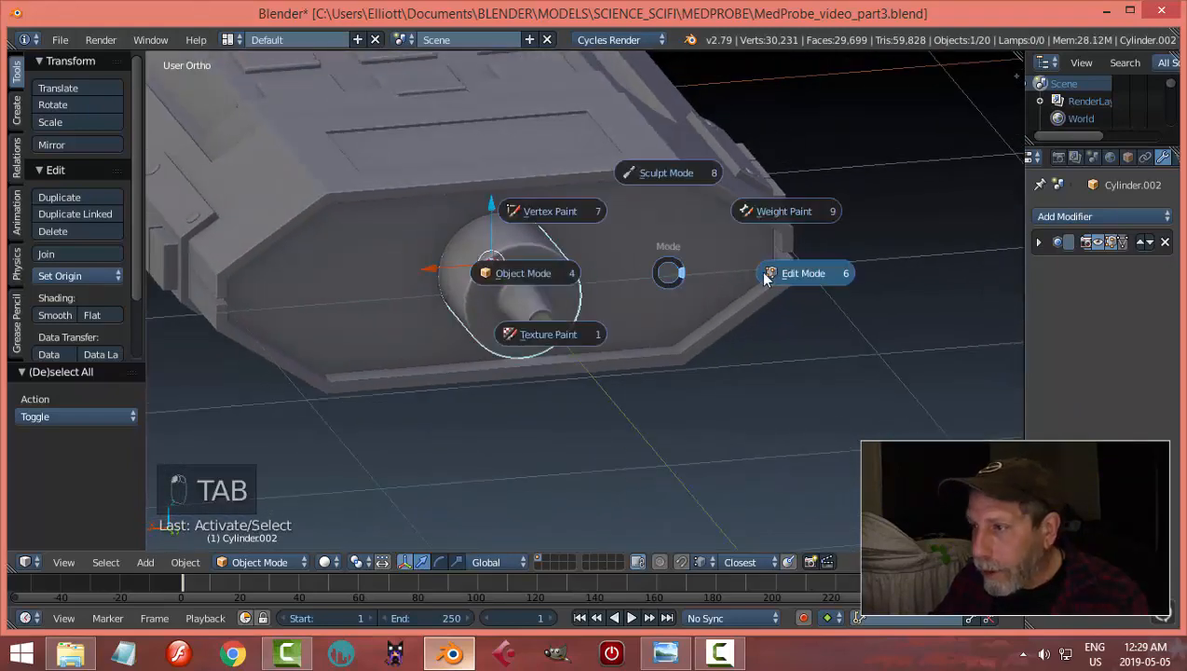
{"action": "left_click", "coordinate": [773, 270]}
{"action": "key", "text": "ctrl+Tab"}
{"action": "left_click", "coordinate": [604, 267]}
{"action": "scroll", "coordinate": [548, 268], "scroll_direction": "up", "scroll_amount": 3}
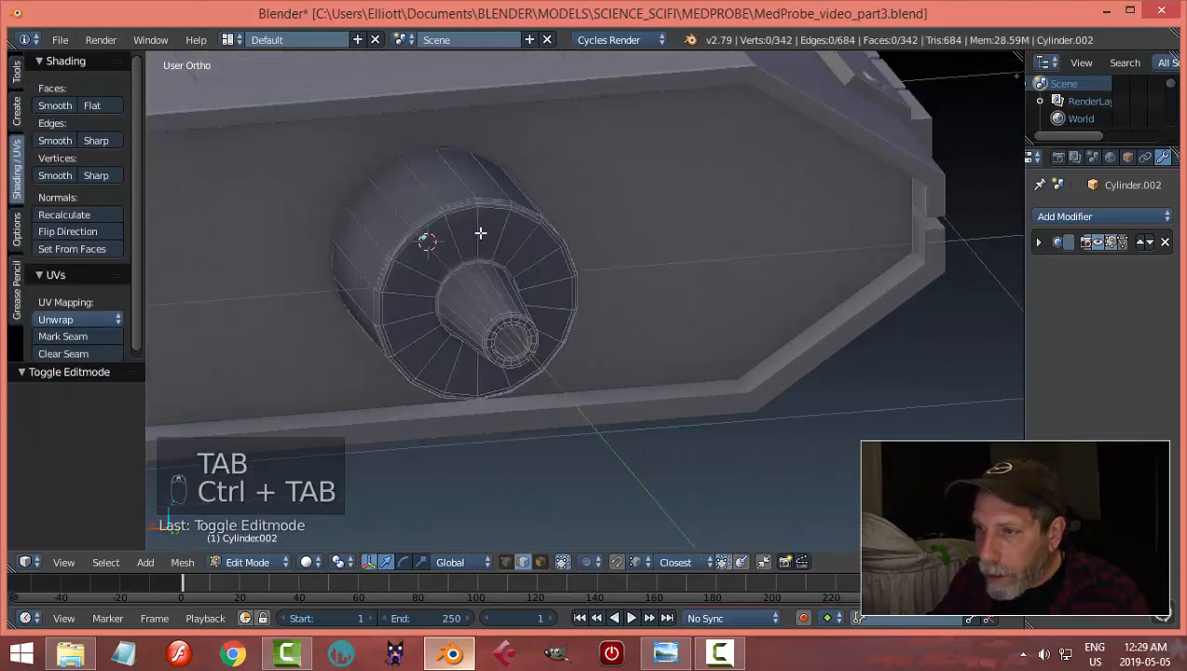
{"action": "right_click", "coordinate": [452, 212], "text": "alt"}
{"action": "key", "text": "ctrl+KP_1"}
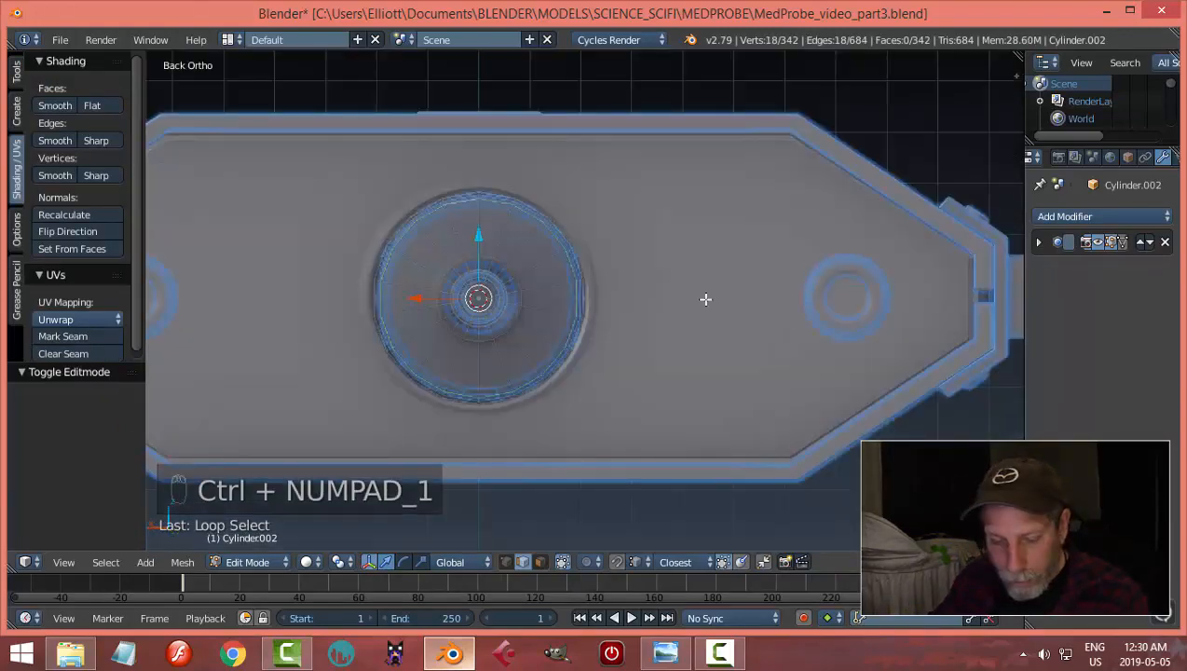
{"action": "key", "text": "shift+d"}
{"action": "left_click", "coordinate": [393, 320]}
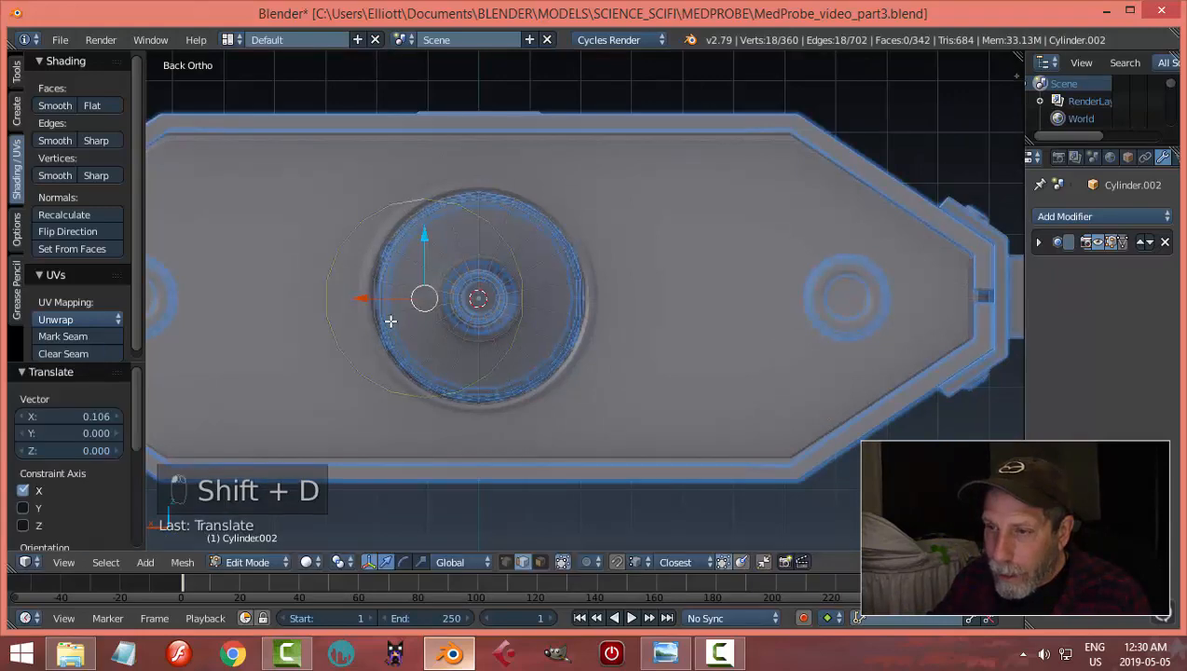
Step: Move the duplicated loop along X onto the outlined circle beside the nozzle and scale it to 0.493
{"action": "scroll", "coordinate": [424, 303], "scroll_direction": "down", "scroll_amount": 3}
{"action": "key", "text": "g"}
{"action": "key", "text": "x"}
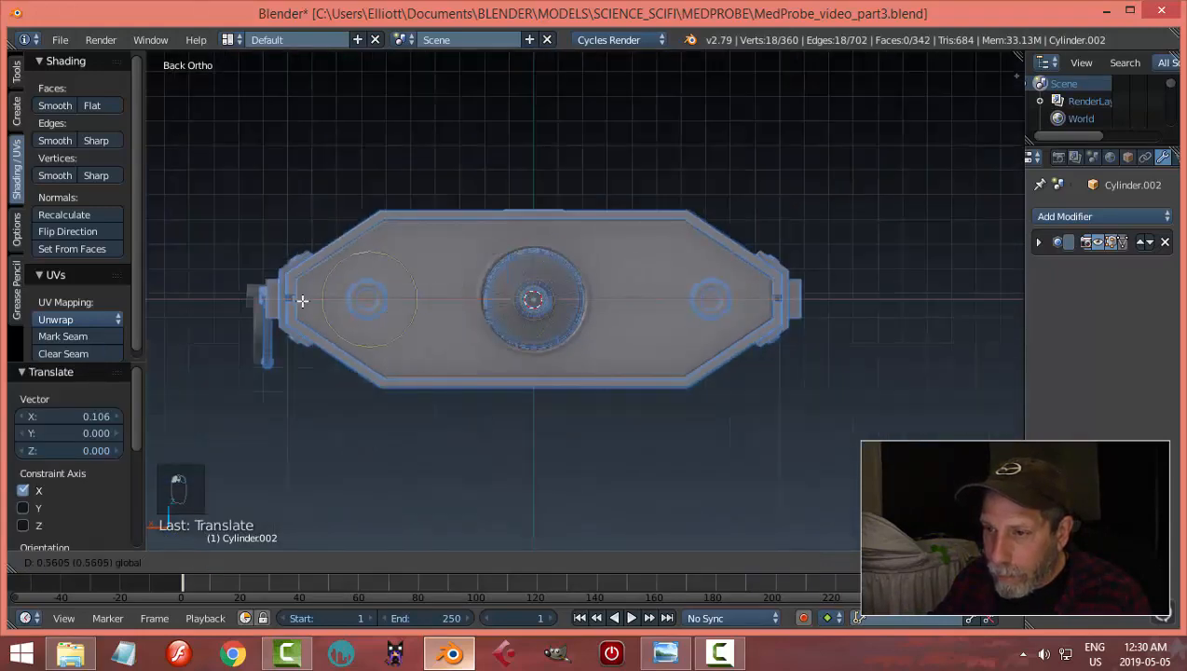
{"action": "left_click", "coordinate": [294, 300]}
{"action": "key", "text": "s"}
{"action": "left_click", "coordinate": [378, 310]}
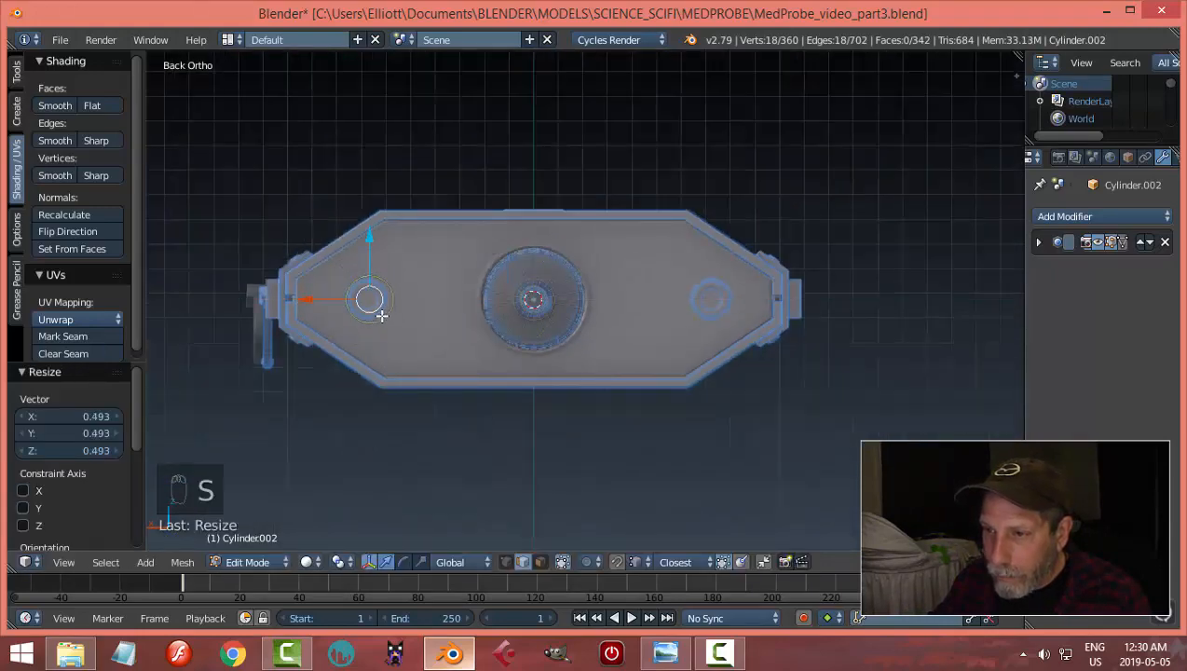
{"action": "scroll", "coordinate": [372, 312], "scroll_direction": "up", "scroll_amount": 3}
{"action": "key", "text": "g"}
{"action": "key", "text": "x"}
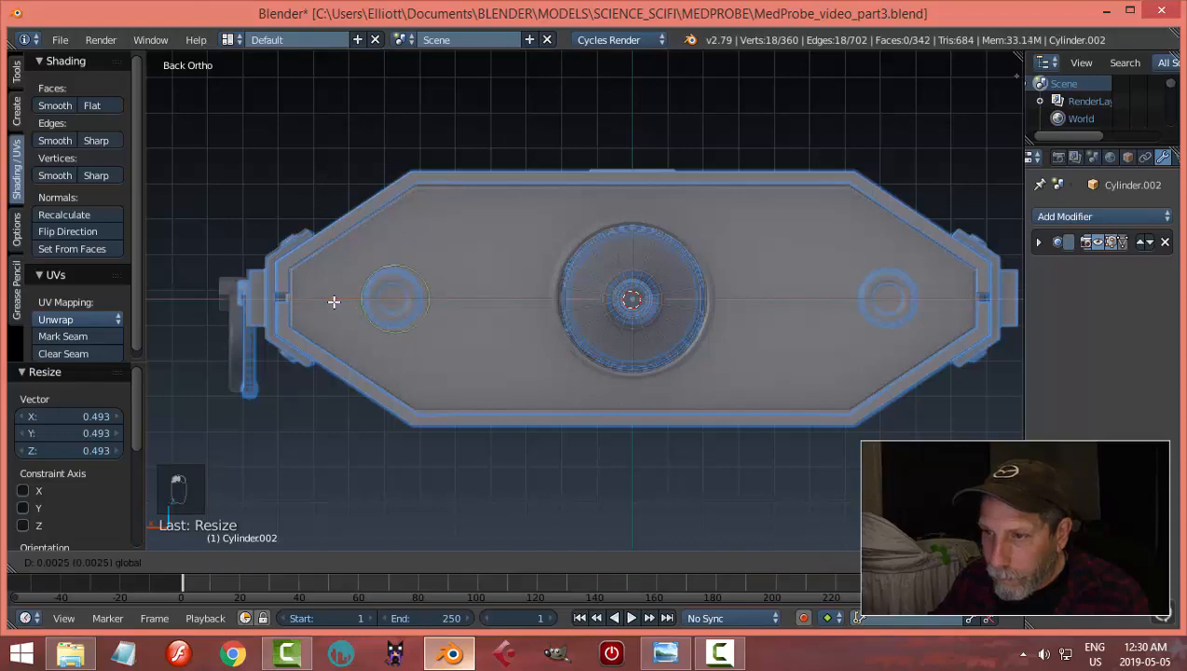
{"action": "left_click", "coordinate": [335, 300]}
Step: Move the small circular loop about 0.217 along negative Y toward the recessed end face
{"action": "middle_click_drag", "start_coordinate": [394, 308], "coordinate": [433, 305]}
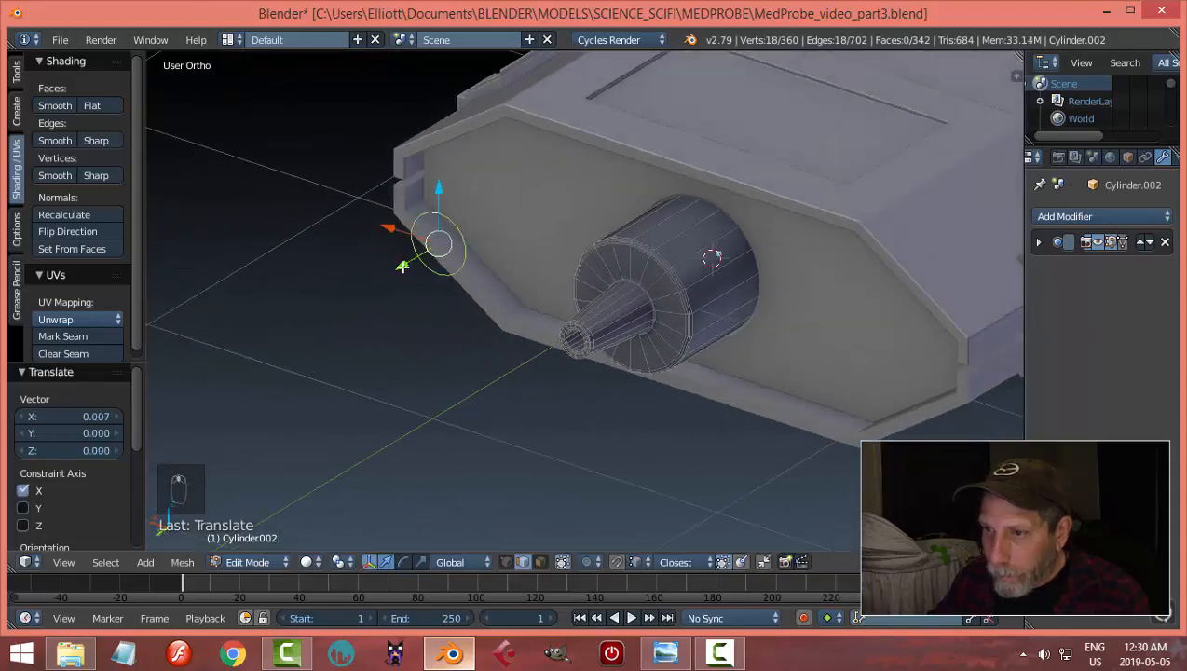
{"action": "key", "text": "g"}
{"action": "key", "text": "x"}
{"action": "left_click", "coordinate": [447, 237]}
{"action": "scroll", "coordinate": [522, 244], "scroll_direction": "up", "scroll_amount": 3}
{"action": "middle_click_drag", "start_coordinate": [520, 245], "coordinate": [460, 302]}
{"action": "middle_click_drag", "start_coordinate": [571, 250], "coordinate": [538, 325]}
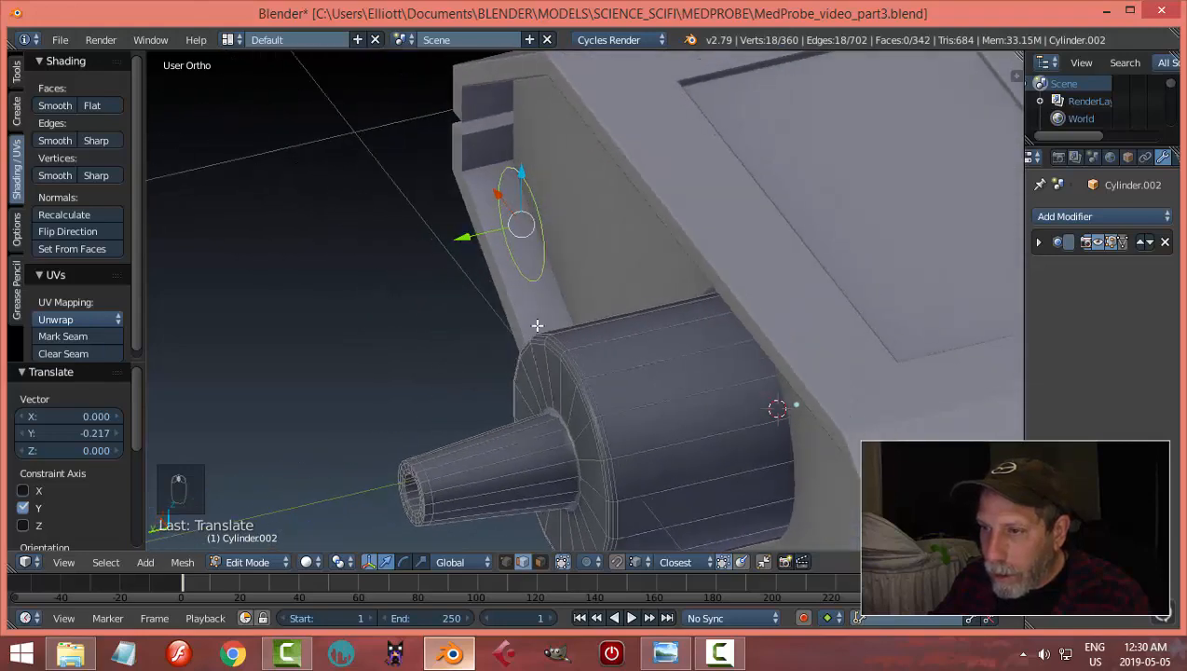
Step: Extrude the circular loop along negative Y into a short ring and recalculate the mesh's normals
{"action": "key", "text": "e"}
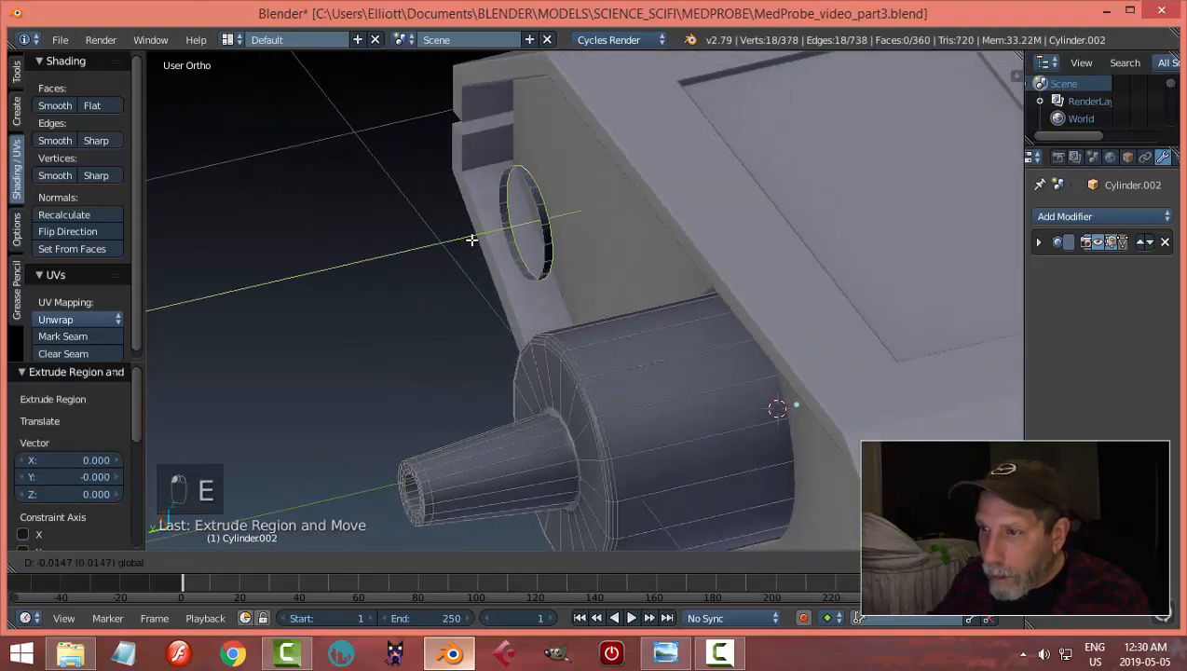
{"action": "left_click", "coordinate": [480, 237]}
{"action": "key", "text": "a"}
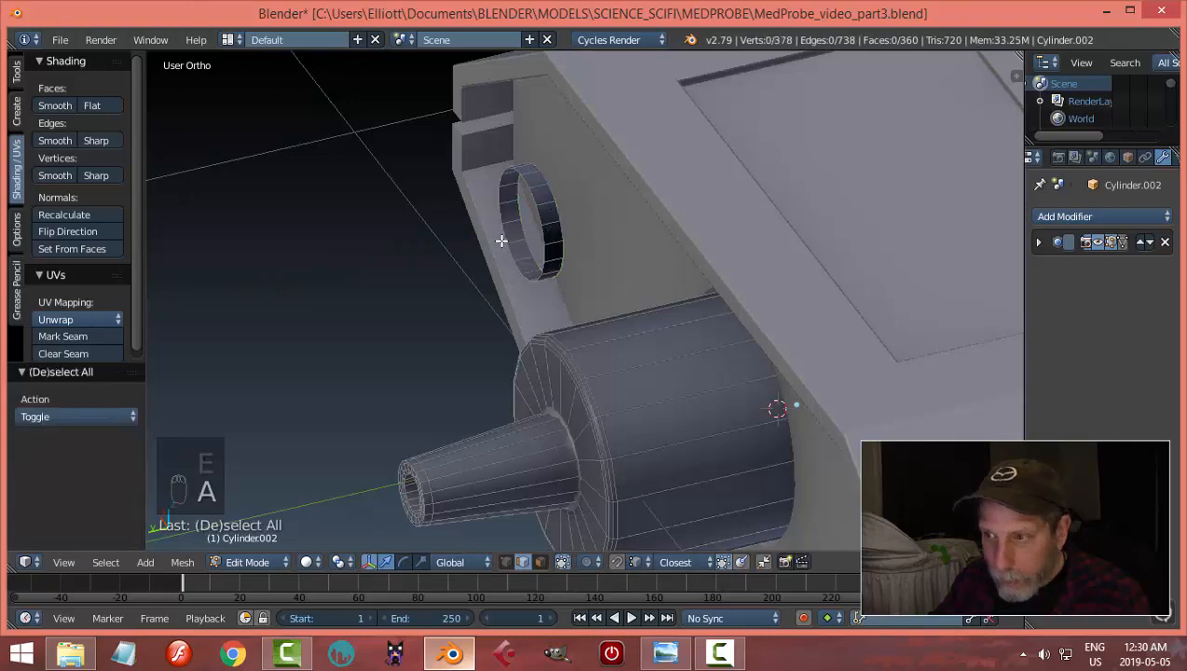
{"action": "key", "text": "a"}
{"action": "key", "text": "a"}
{"action": "key", "text": "ctrl+n"}
{"action": "key", "text": "a"}
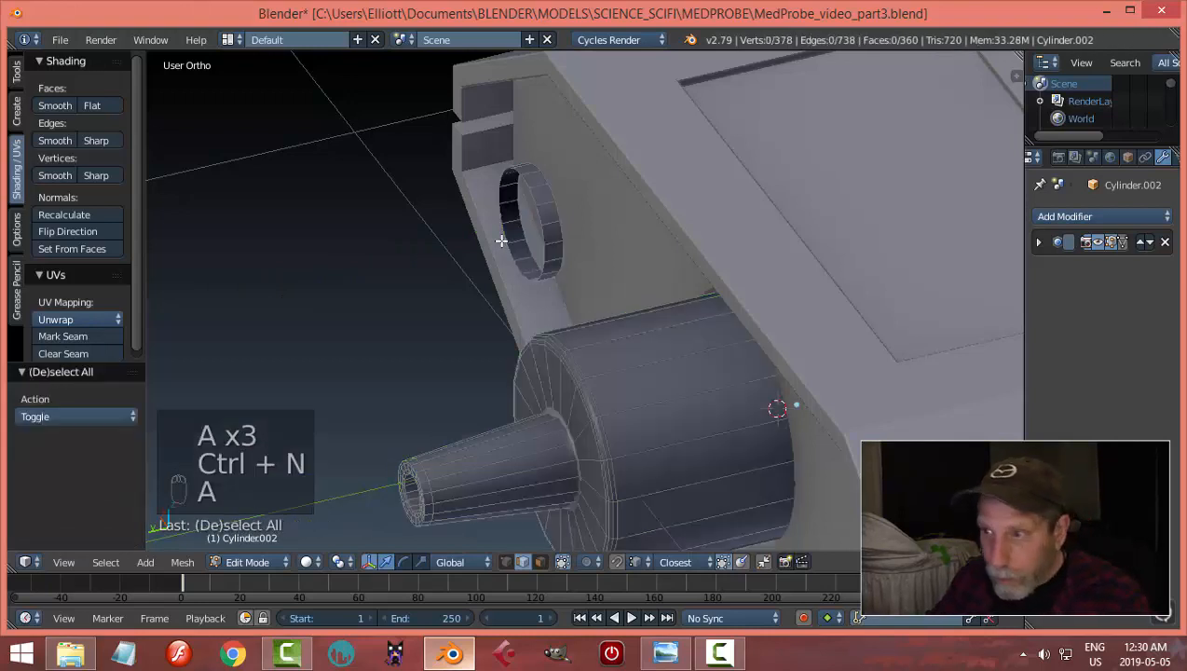
Step: Select the whole linked ring, separate it from the nozzle as its own object, and return to Object Mode
{"action": "right_click", "coordinate": [538, 197], "text": "alt"}
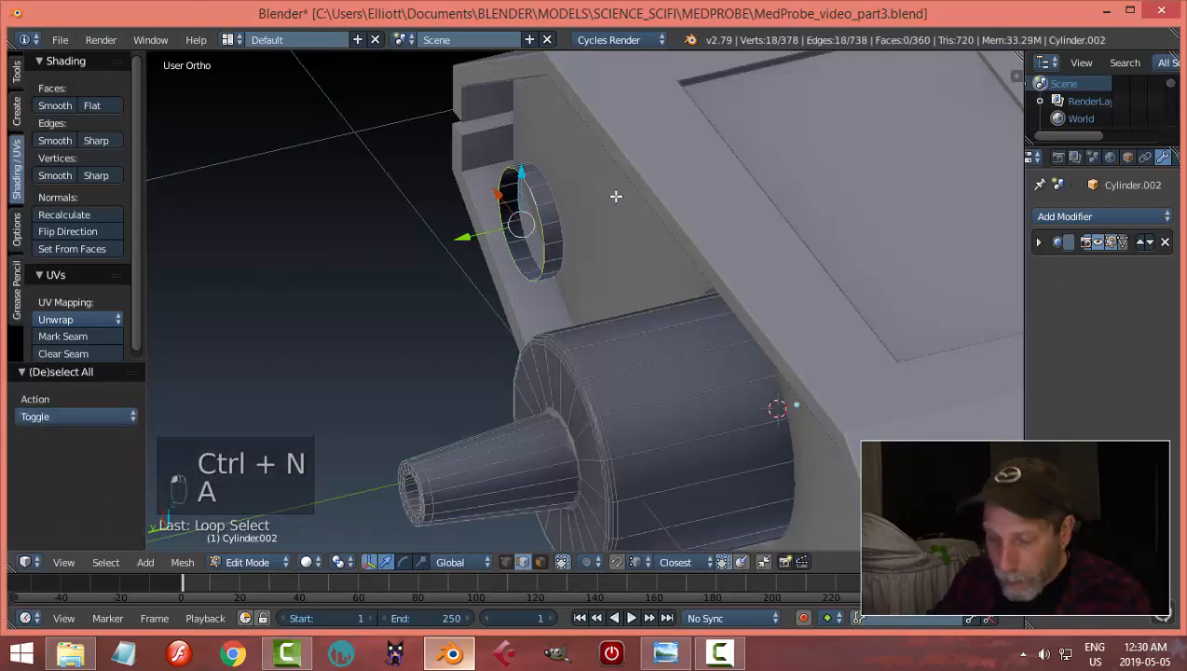
{"action": "key", "text": "ctrl+l"}
{"action": "key", "text": "p"}
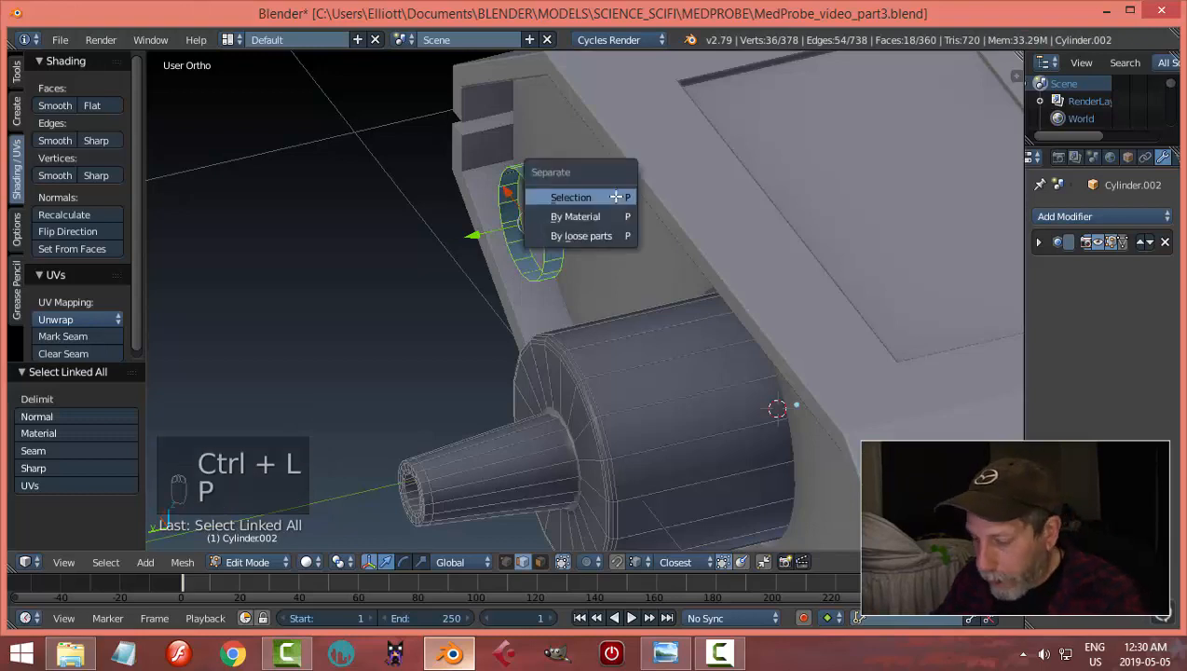
{"action": "left_click", "coordinate": [614, 197]}
{"action": "key", "text": "Tab"}
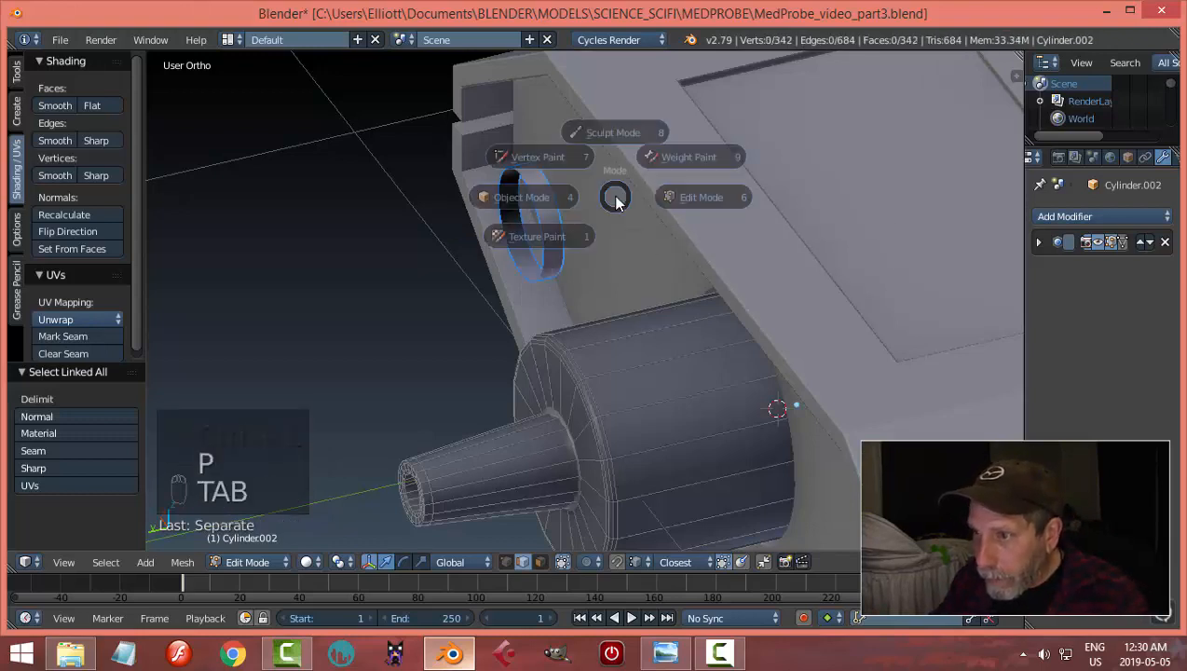
{"action": "left_click", "coordinate": [519, 202]}
Step: Set the separated ring's origin to its geometry
{"action": "right_click", "coordinate": [547, 208]}
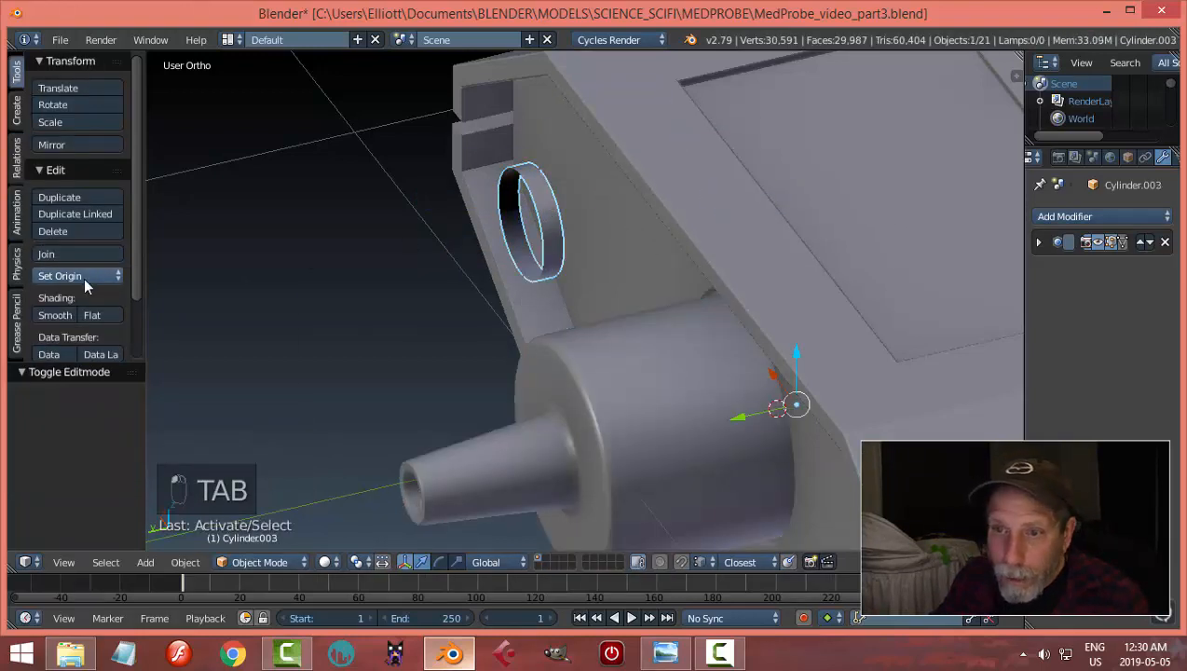
{"action": "left_click", "coordinate": [84, 277]}
{"action": "left_click", "coordinate": [83, 307]}
Step: Select the separated ring's outer edge loop in Edit Mode and extrude it inward, scaling it to the reference's inner rim
{"action": "key", "text": "Tab"}
{"action": "left_click", "coordinate": [561, 238]}
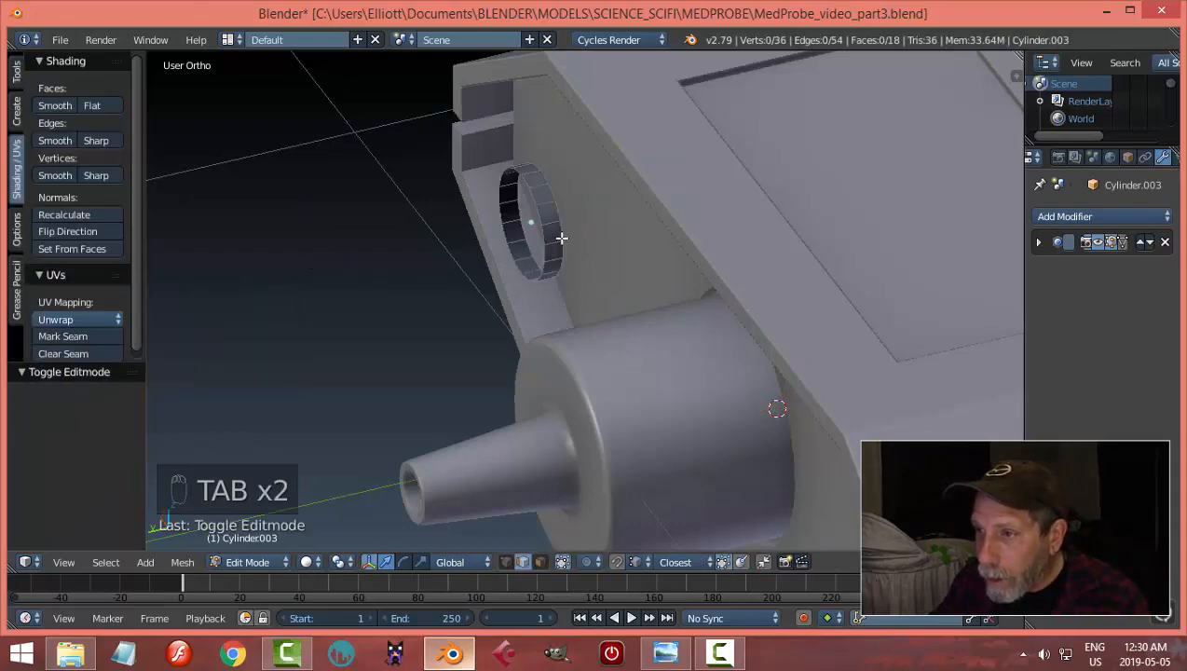
{"action": "right_click", "coordinate": [517, 156], "text": "alt"}
{"action": "middle_click_drag", "start_coordinate": [550, 204], "coordinate": [601, 210]}
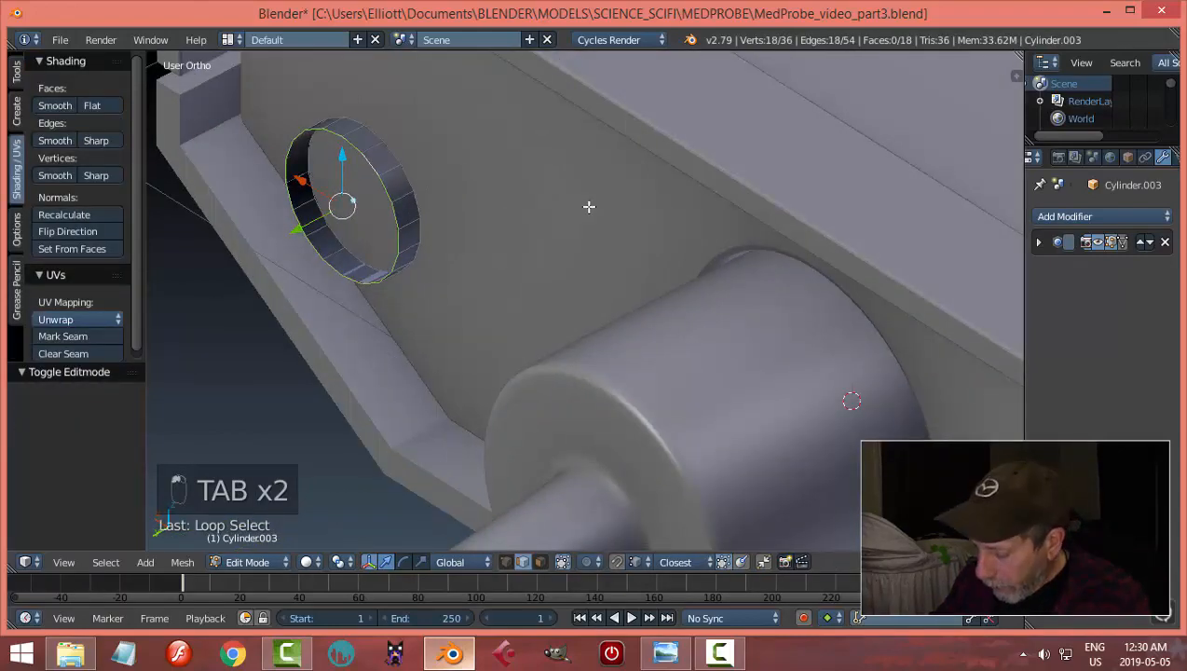
{"action": "key", "text": "ctrl+KP_1"}
{"action": "scroll", "coordinate": [528, 331], "scroll_direction": "down", "scroll_amount": 3}
{"action": "middle_click_drag", "start_coordinate": [528, 330], "coordinate": [812, 196], "text": "shift"}
{"action": "scroll", "coordinate": [784, 244], "scroll_direction": "up", "scroll_amount": 3}
{"action": "middle_click_drag", "start_coordinate": [771, 242], "coordinate": [750, 244], "text": "shift"}
{"action": "key", "text": "e"}
{"action": "key", "text": "s"}
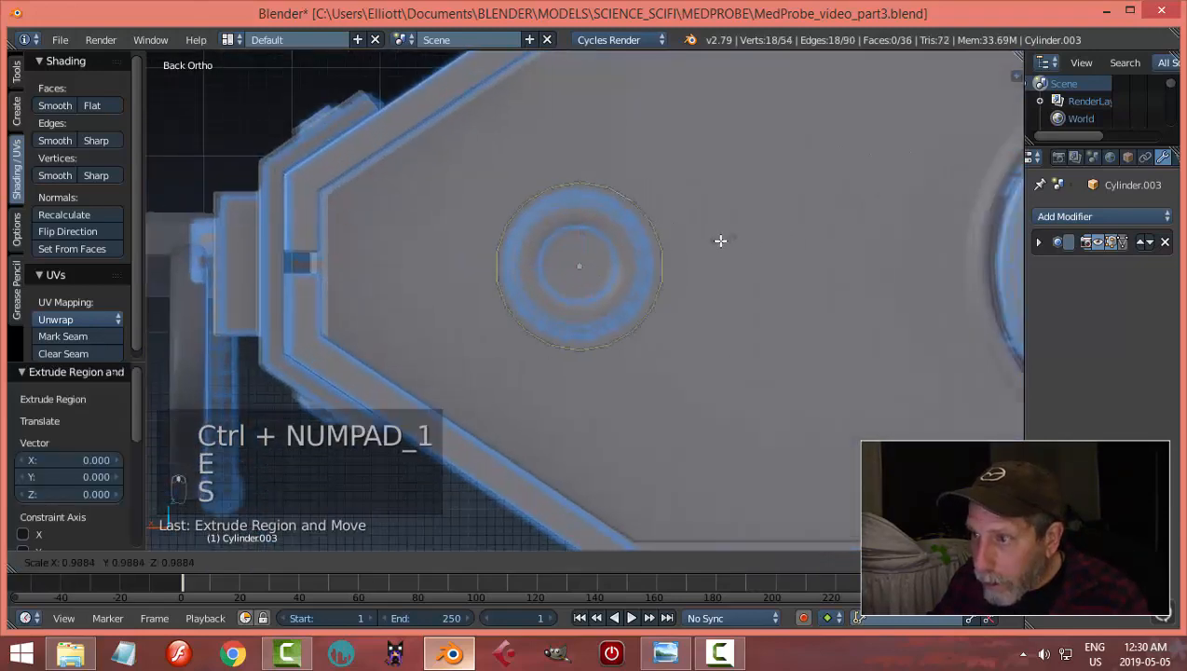
{"action": "left_click", "coordinate": [687, 258]}
Step: Extrude the ring's inner edge loop and move it 0.008 along negative Y to form a shallow recess
{"action": "middle_click_drag", "start_coordinate": [688, 258], "coordinate": [628, 256]}
{"action": "middle_click_drag", "start_coordinate": [731, 239], "coordinate": [625, 289]}
{"action": "key", "text": "e"}
{"action": "right_click", "coordinate": [593, 291]}
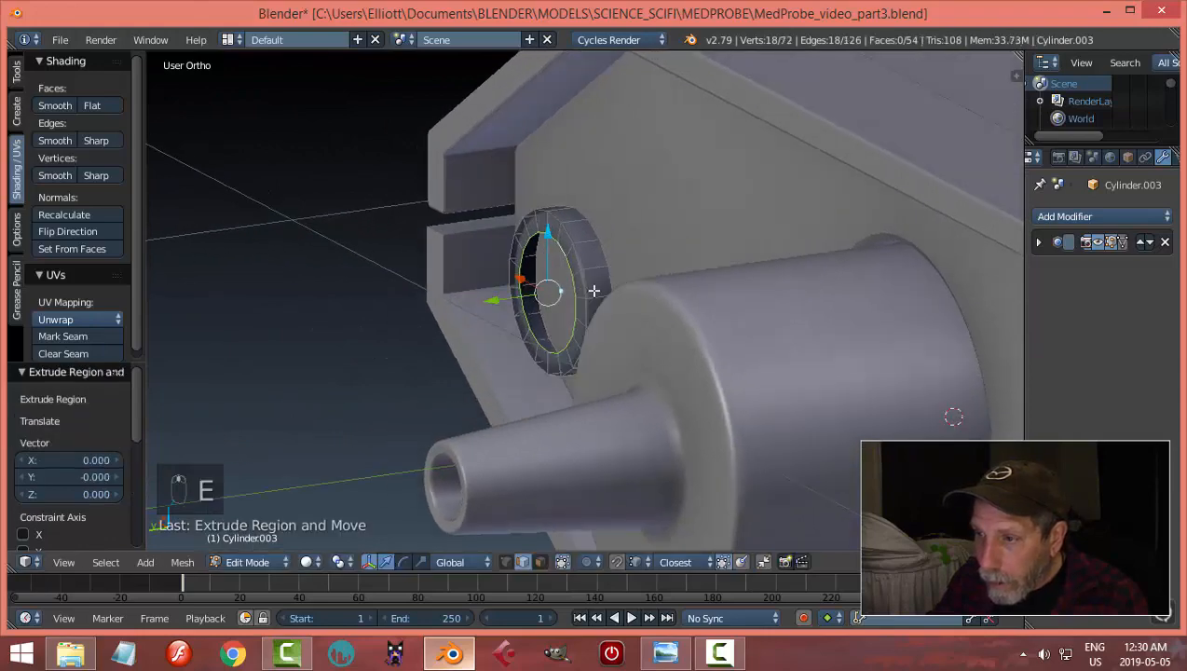
{"action": "left_click_drag", "start_coordinate": [490, 301], "coordinate": [497, 303]}
{"action": "middle_click_drag", "start_coordinate": [501, 302], "coordinate": [616, 294]}
Step: Extrude the recessed loop inward in back view, scaling it to about 0.68 to match the reference's inner circle
{"action": "key", "text": "KP_1"}
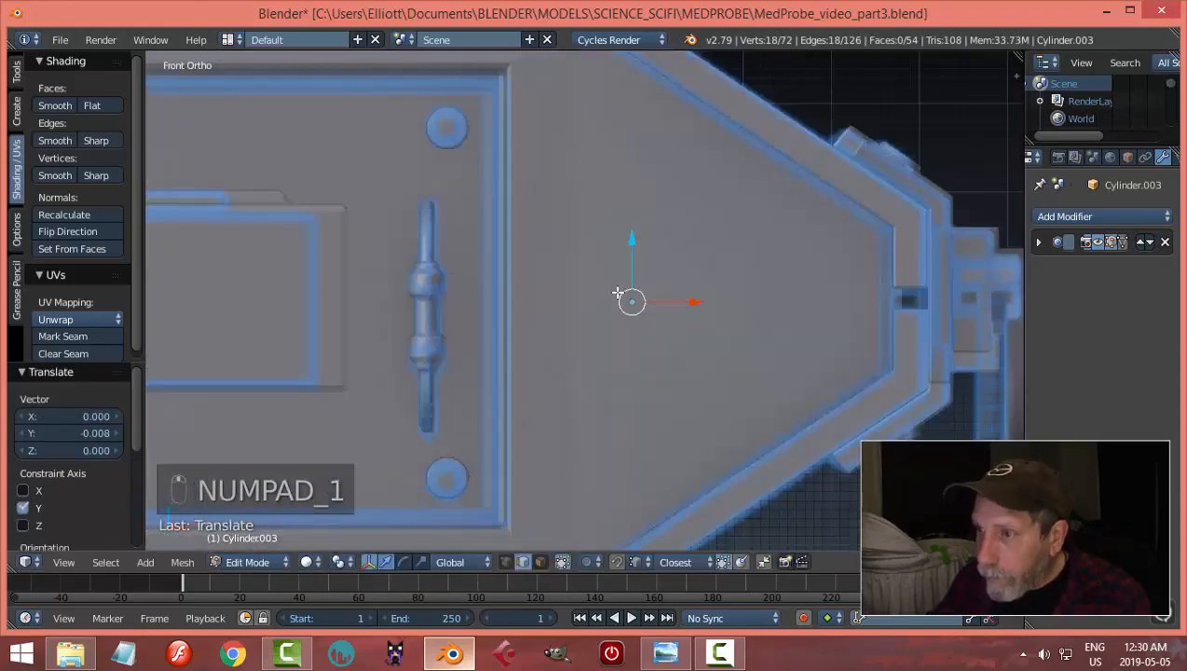
{"action": "key", "text": "ctrl+KP_1"}
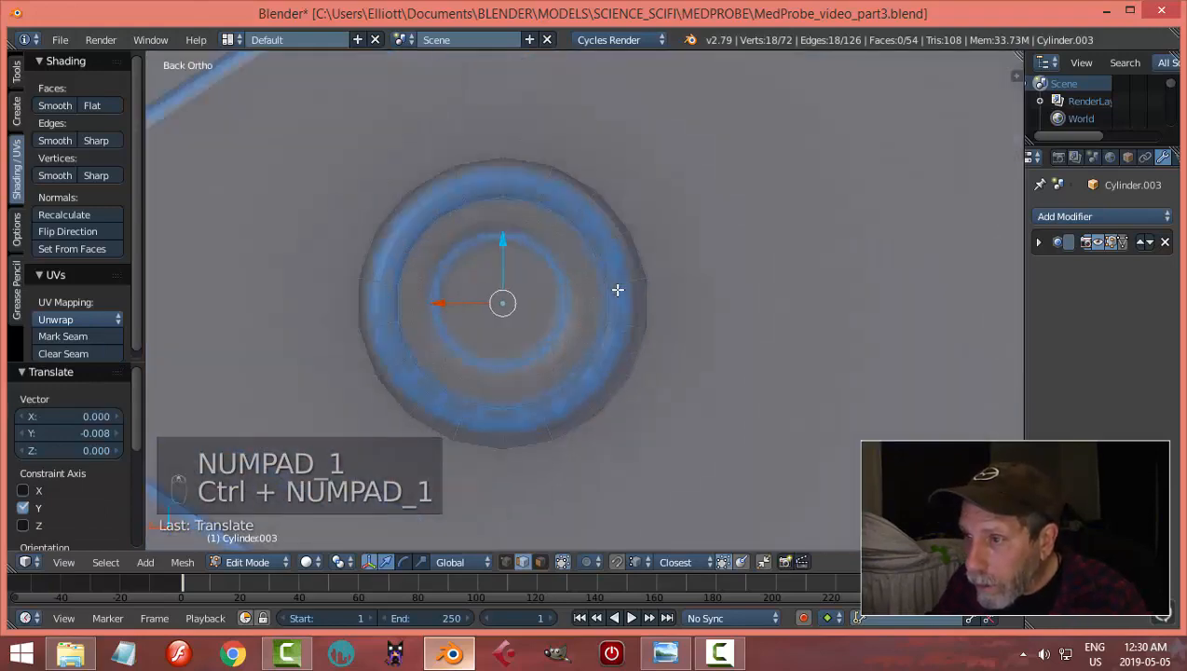
{"action": "key", "text": "e"}
{"action": "key", "text": "s"}
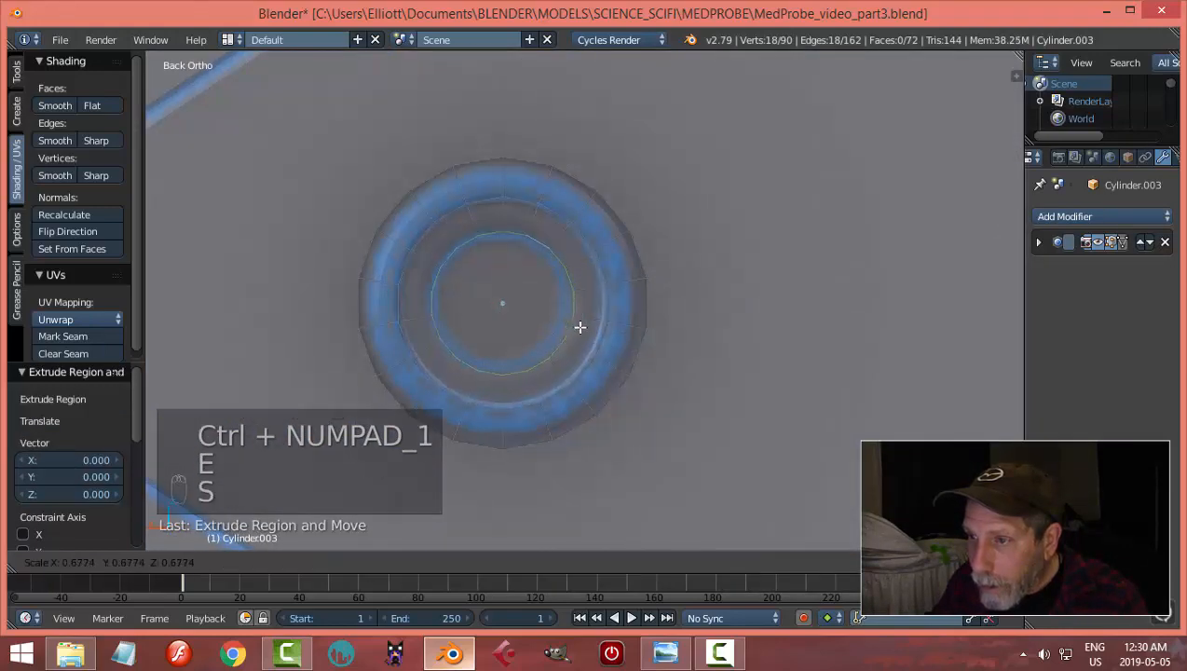
{"action": "left_click", "coordinate": [582, 326]}
Step: Extrude the inner circle 0.015 along positive Y to raise a central button
{"action": "middle_click_drag", "start_coordinate": [676, 310], "coordinate": [535, 347]}
{"action": "key", "text": "e"}
{"action": "left_click", "coordinate": [536, 347]}
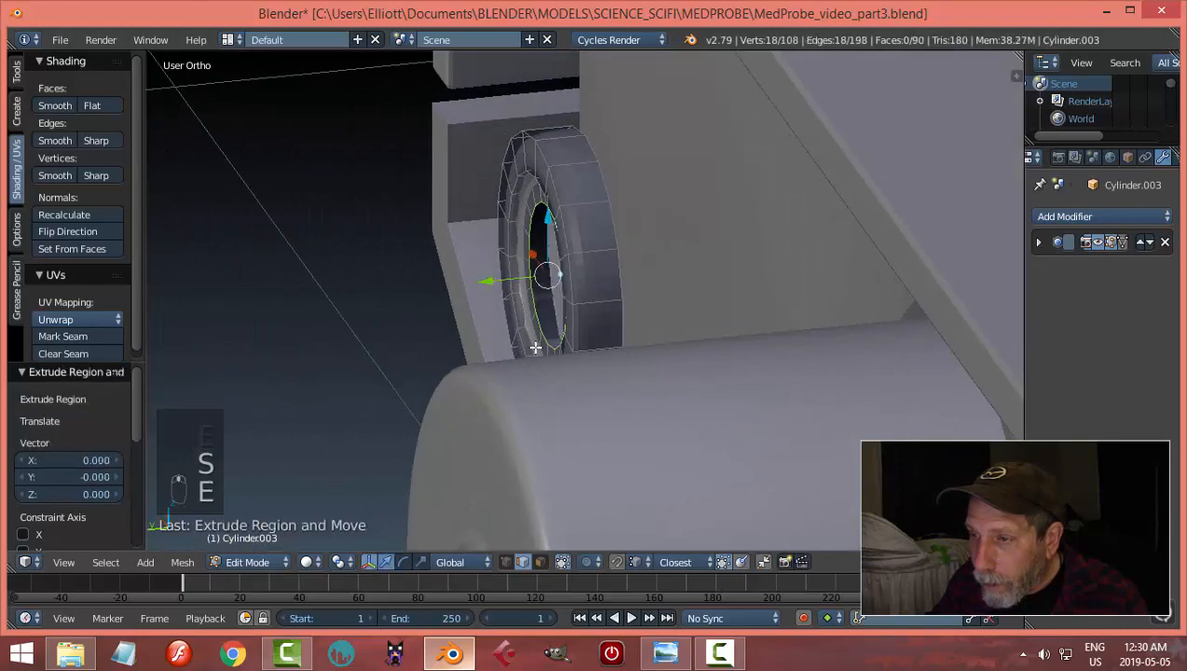
{"action": "key", "text": "e"}
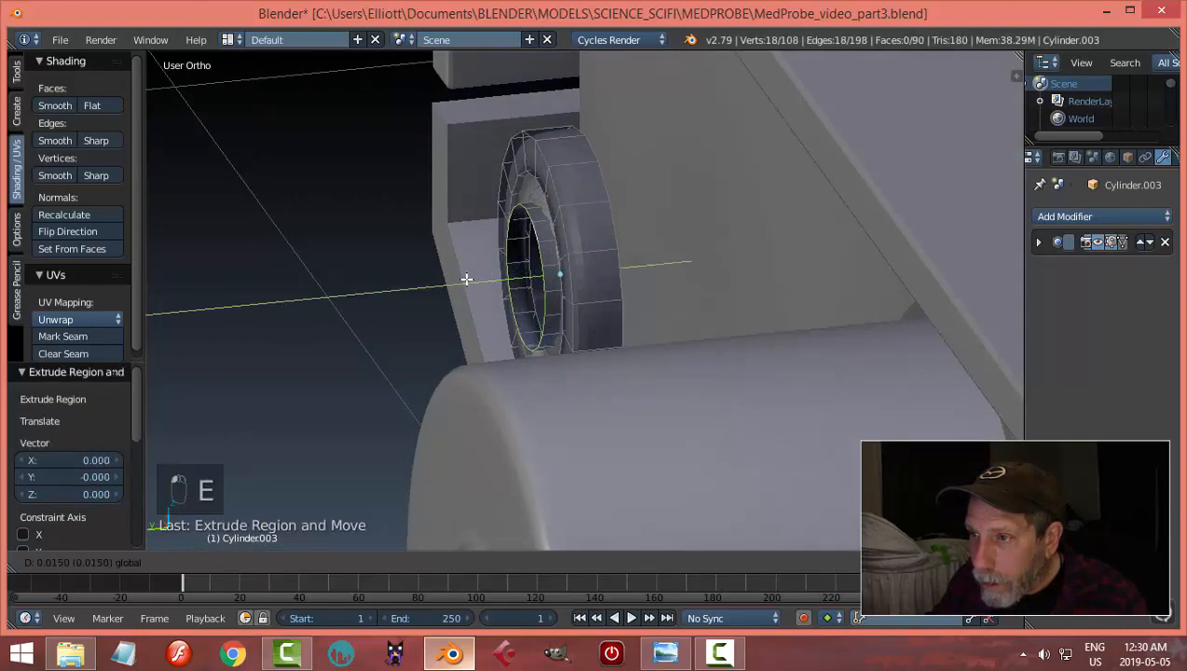
{"action": "left_click", "coordinate": [466, 278]}
Step: Cap the button by extruding its edge loop slightly inward and merging a further extrusion at the center, and return to Object Mode
{"action": "middle_click_drag", "start_coordinate": [467, 279], "coordinate": [650, 289]}
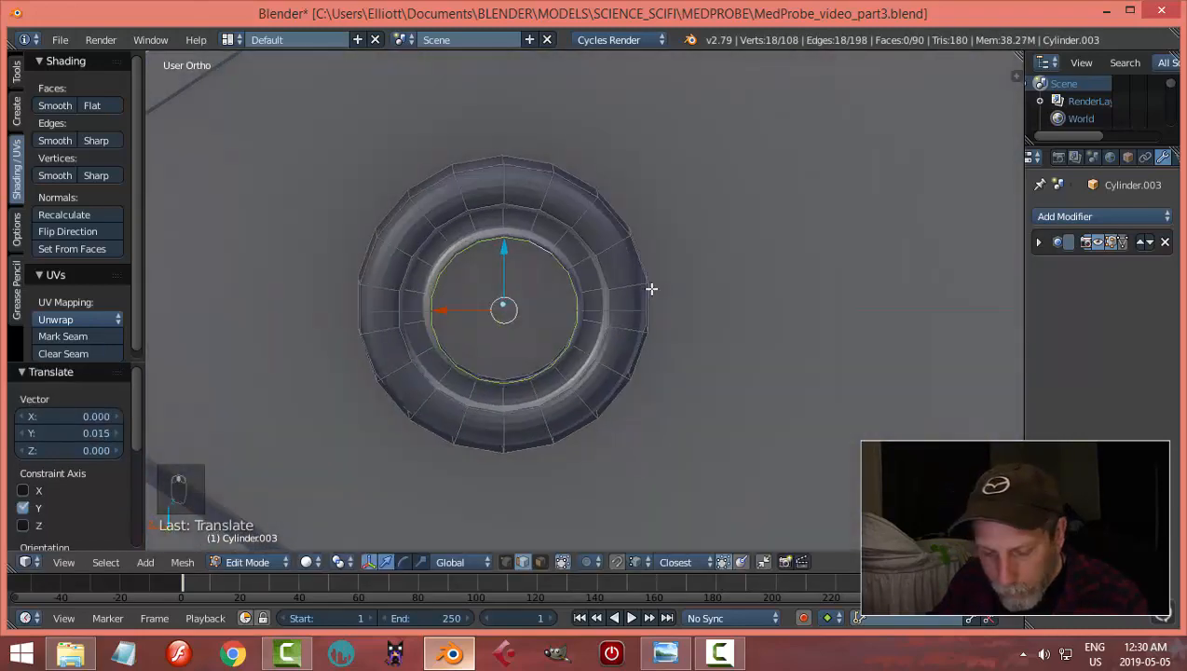
{"action": "key", "text": "e"}
{"action": "left_click", "coordinate": [646, 288]}
{"action": "key", "text": "s"}
{"action": "left_click", "coordinate": [623, 294]}
{"action": "key", "text": "e"}
{"action": "left_click", "coordinate": [621, 295]}
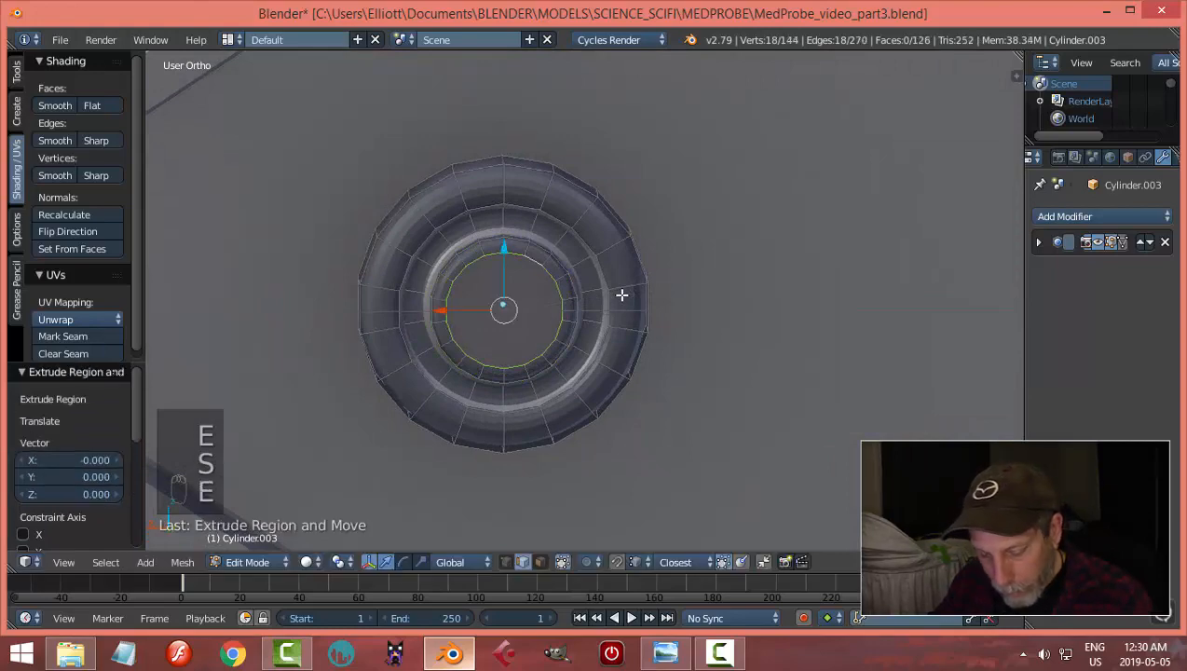
{"action": "key", "text": "alt+m"}
{"action": "left_click", "coordinate": [619, 294]}
{"action": "key", "text": "Tab"}
{"action": "left_click", "coordinate": [520, 305]}
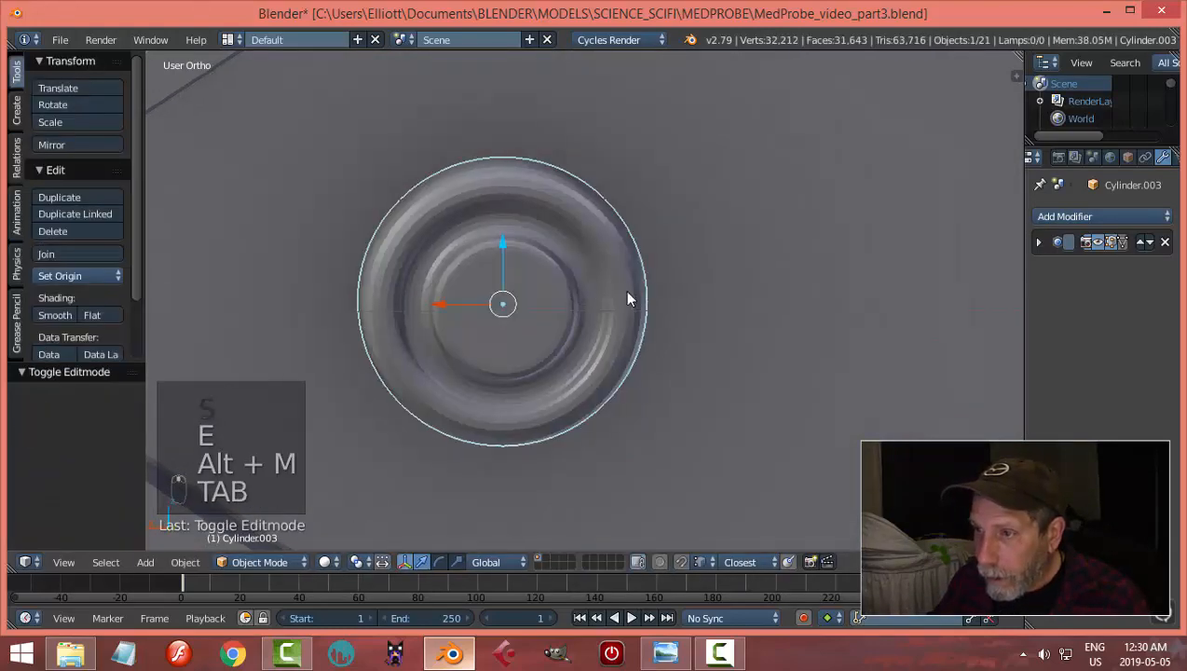
Step: Shade the ring detail smooth and move it 0.081 along negative Y into the recessed end face
{"action": "middle_click_drag", "start_coordinate": [627, 292], "coordinate": [276, 248]}
{"action": "left_click", "coordinate": [55, 315]}
{"action": "middle_click_drag", "start_coordinate": [198, 310], "coordinate": [550, 290]}
{"action": "key", "text": "g"}
{"action": "key", "text": "y"}
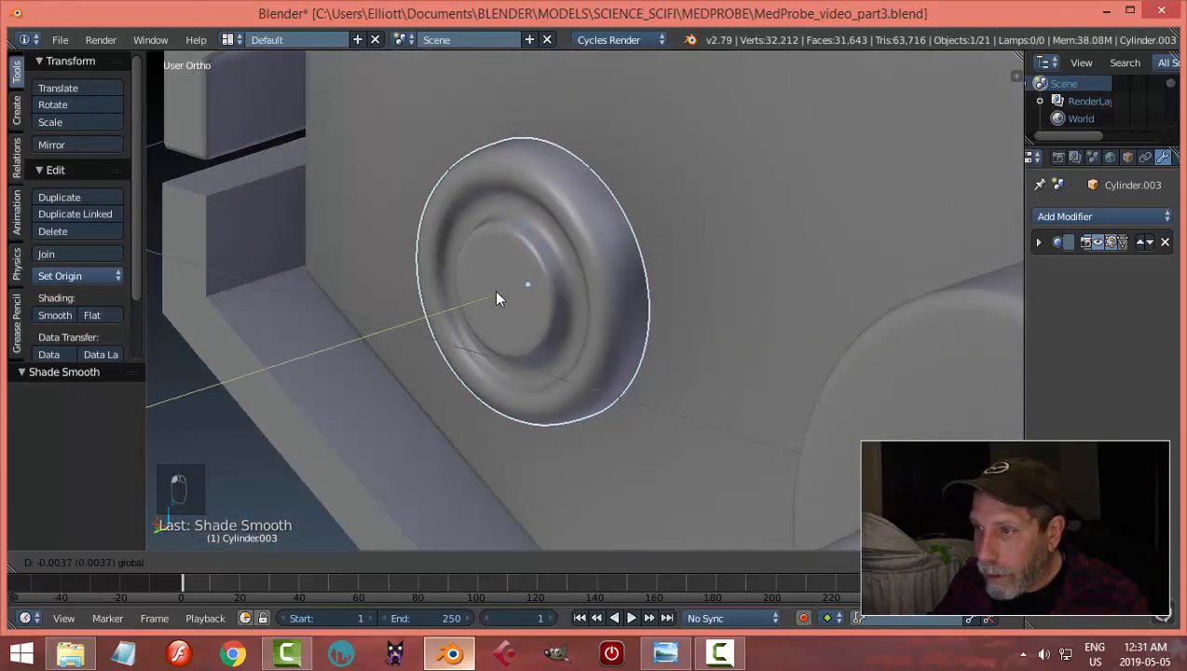
{"action": "left_click", "coordinate": [557, 250]}
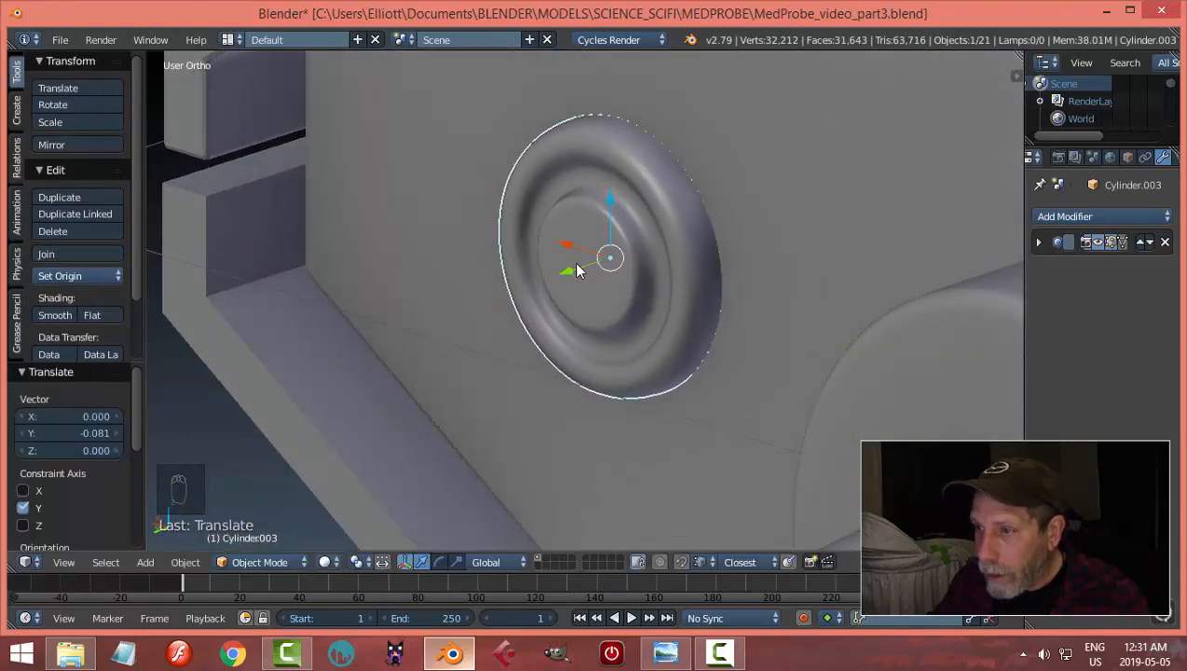
{"action": "key", "text": "a"}
Step: Duplicate the ring detail and move the copy 1.388 along negative X to the opposite side of the nozzle
{"action": "middle_click_drag", "start_coordinate": [559, 256], "coordinate": [644, 321]}
{"action": "key", "text": "KP_3"}
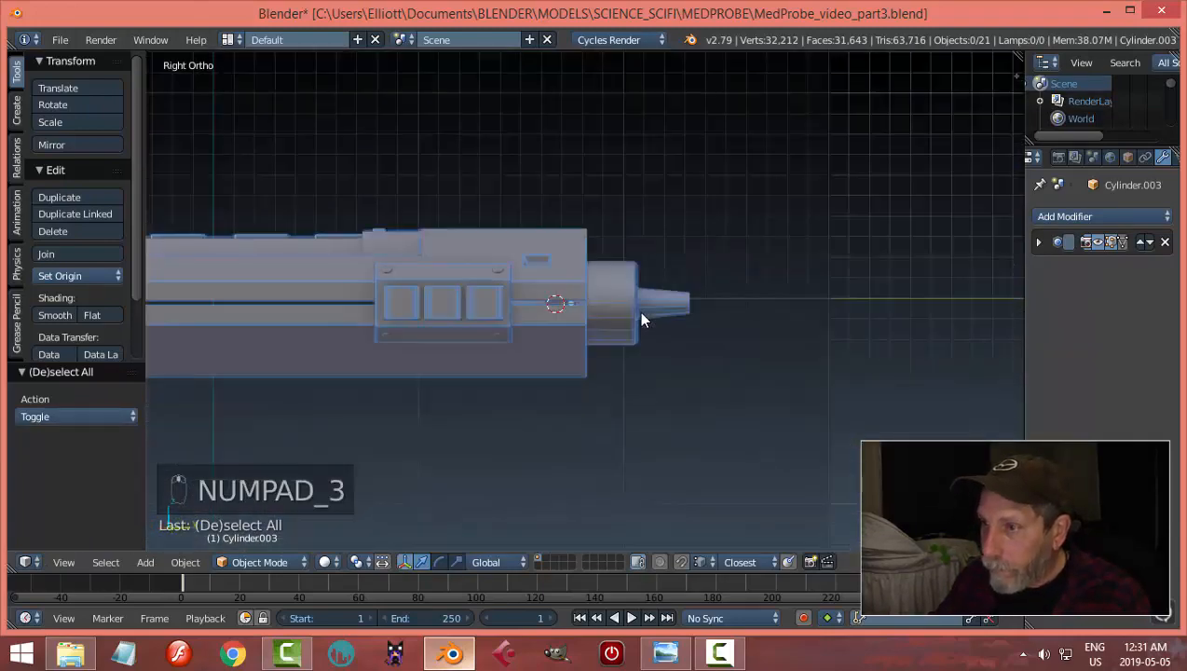
{"action": "key", "text": "ctrl+KP_1"}
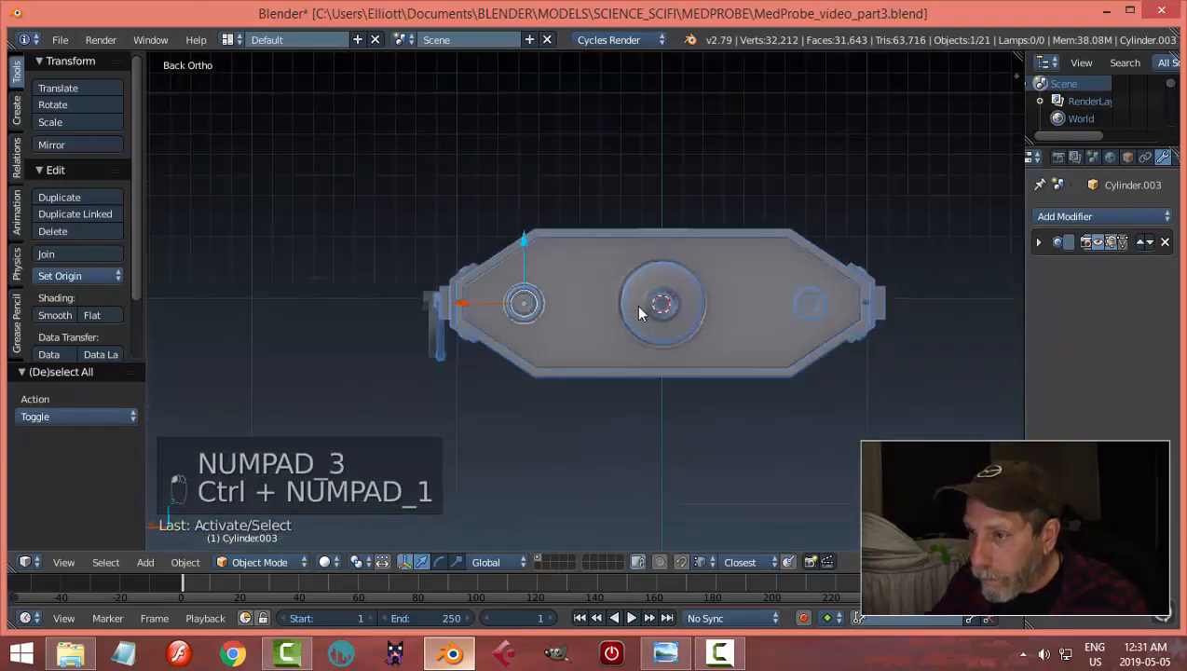
{"action": "middle_click_drag", "start_coordinate": [639, 313], "coordinate": [585, 317], "text": "shift"}
{"action": "key", "text": "shift+d"}
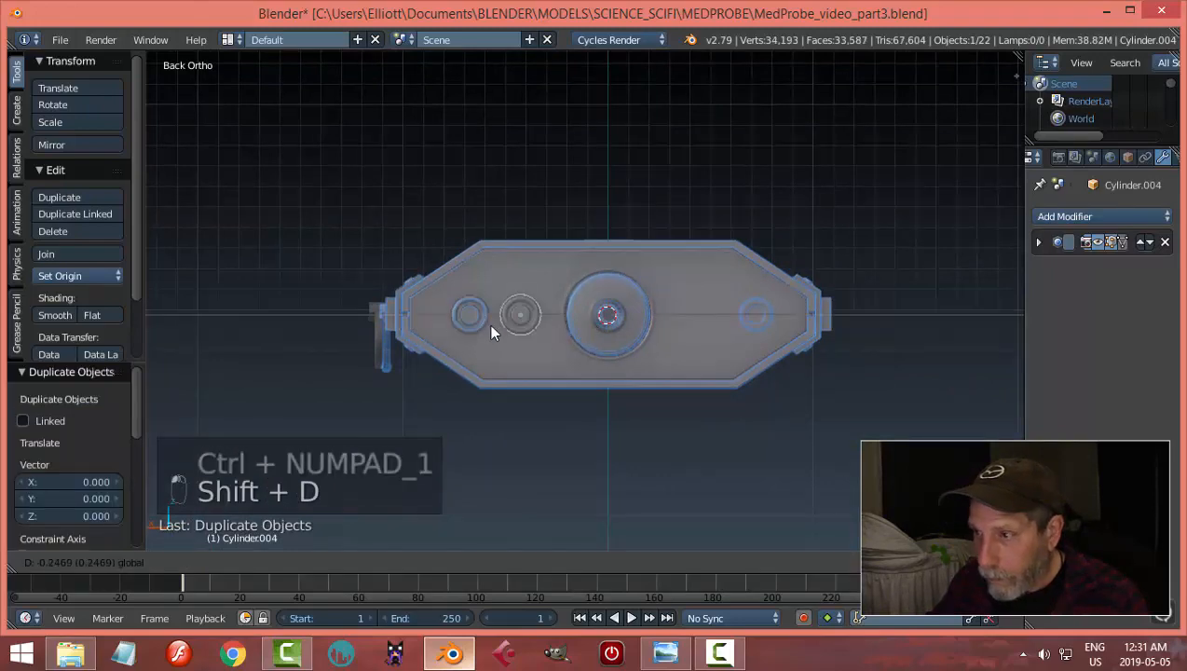
{"action": "left_click", "coordinate": [685, 361]}
{"action": "middle_click_drag", "start_coordinate": [622, 353], "coordinate": [733, 385]}
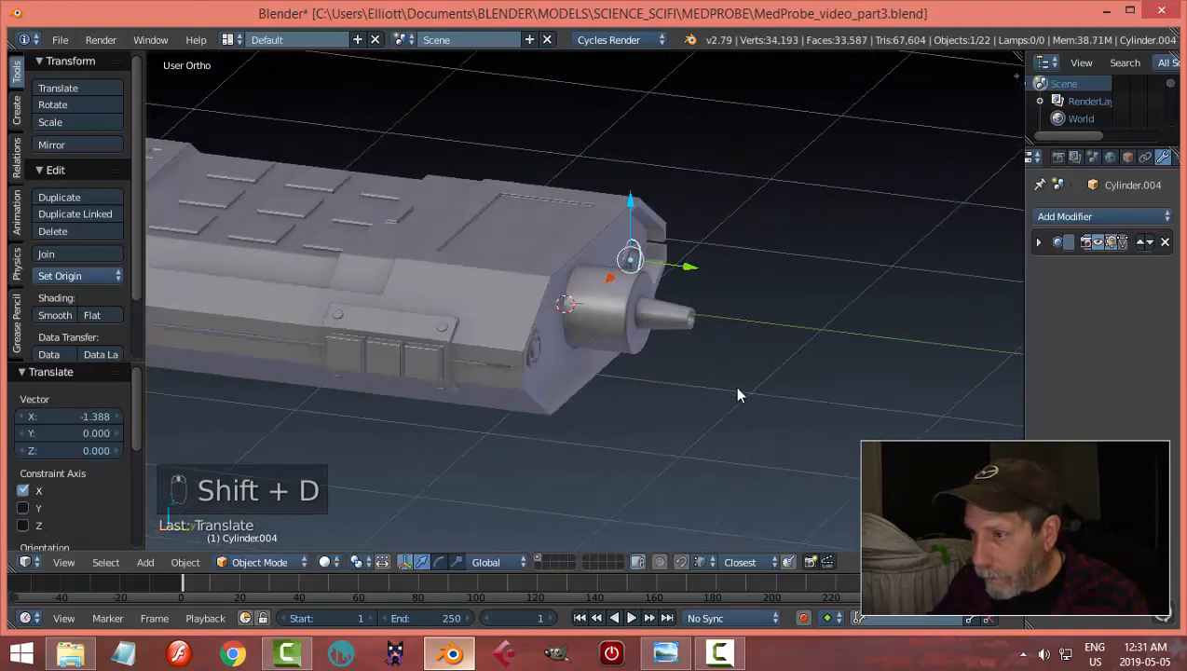
{"action": "scroll", "coordinate": [457, 382], "scroll_direction": "up", "scroll_amount": 4}
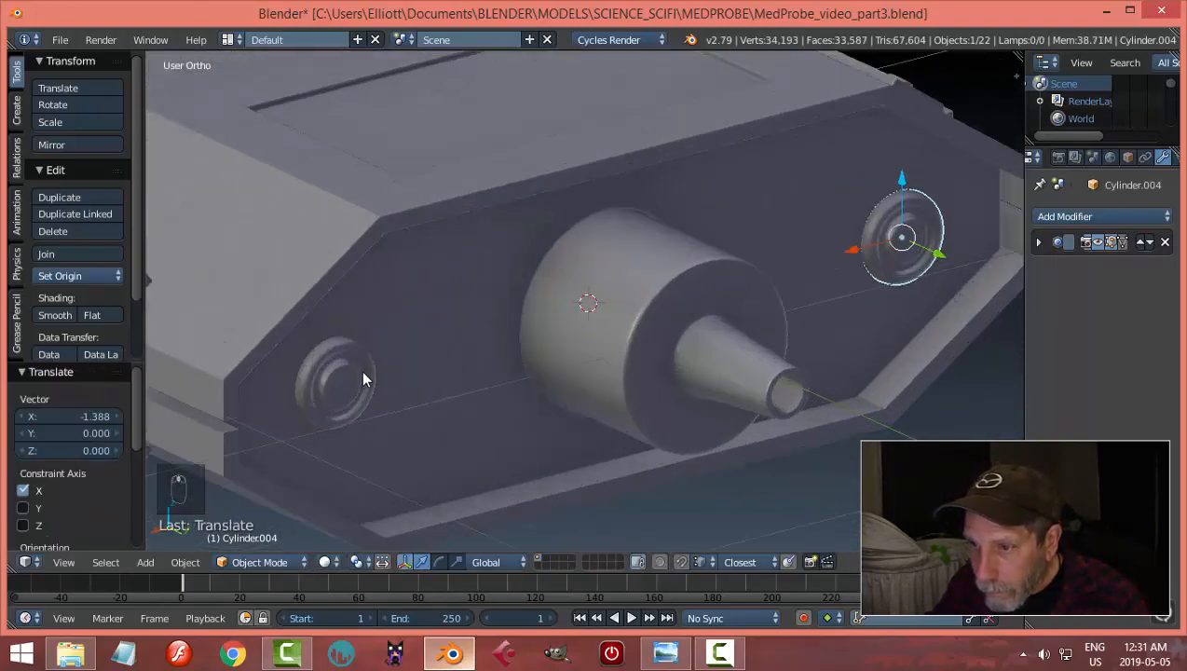
{"action": "key", "text": "a"}
Step: Save the blend file, overwriting the existing version
{"action": "middle_click_drag", "start_coordinate": [630, 380], "coordinate": [671, 364]}
{"action": "key", "text": "ctrl+s"}
{"action": "left_click", "coordinate": [679, 378]}
{"action": "scroll", "coordinate": [708, 360], "scroll_direction": "down", "scroll_amount": 3}
{"action": "scroll", "coordinate": [731, 289], "scroll_direction": "up", "scroll_amount": 3}
{"action": "middle_click_drag", "start_coordinate": [731, 289], "coordinate": [638, 337]}
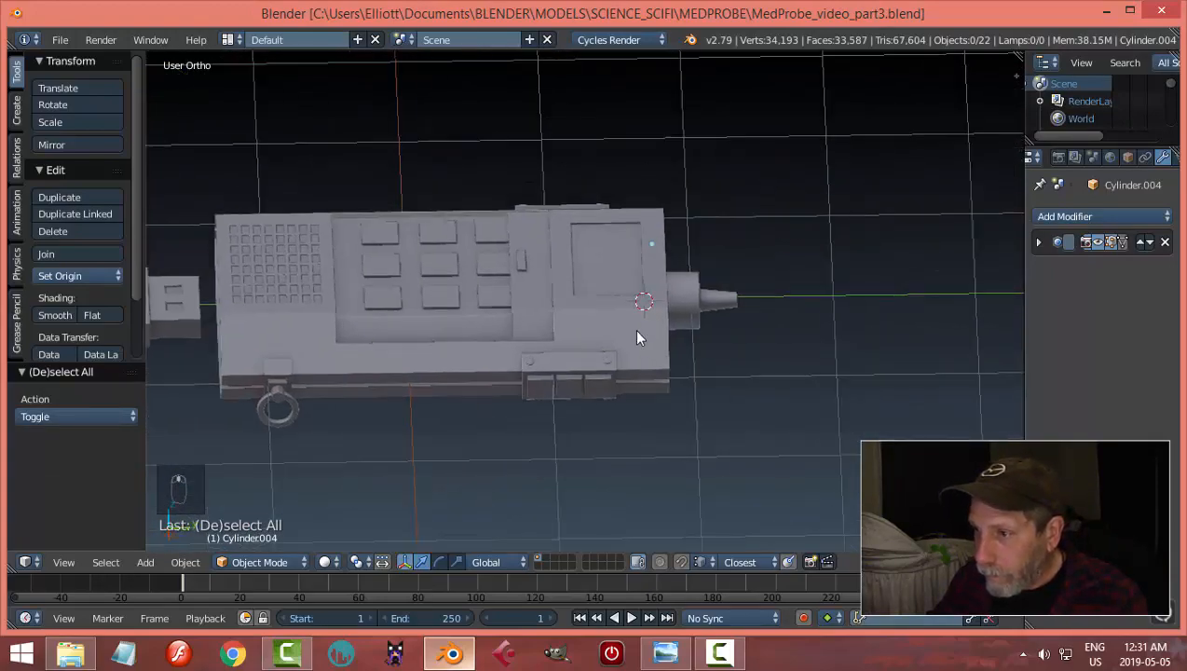
Step: Add a loop cut across the upper body shell in Edit Mode, sliding it to the reference slot's rear edge
{"action": "right_click", "coordinate": [638, 337]}
{"action": "key", "text": "Tab"}
{"action": "scroll", "coordinate": [791, 376], "scroll_direction": "up", "scroll_amount": 4}
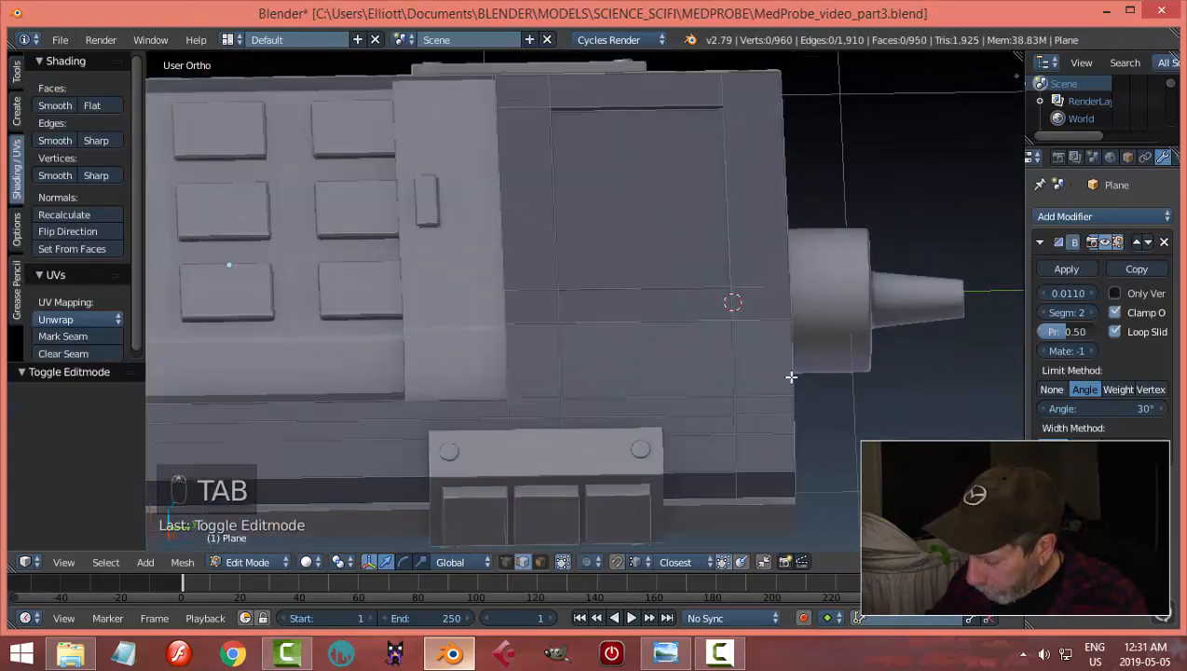
{"action": "key", "text": "KP_3"}
{"action": "middle_click_drag", "start_coordinate": [795, 413], "coordinate": [747, 276], "text": "shift"}
{"action": "scroll", "coordinate": [747, 276], "scroll_direction": "up", "scroll_amount": 2}
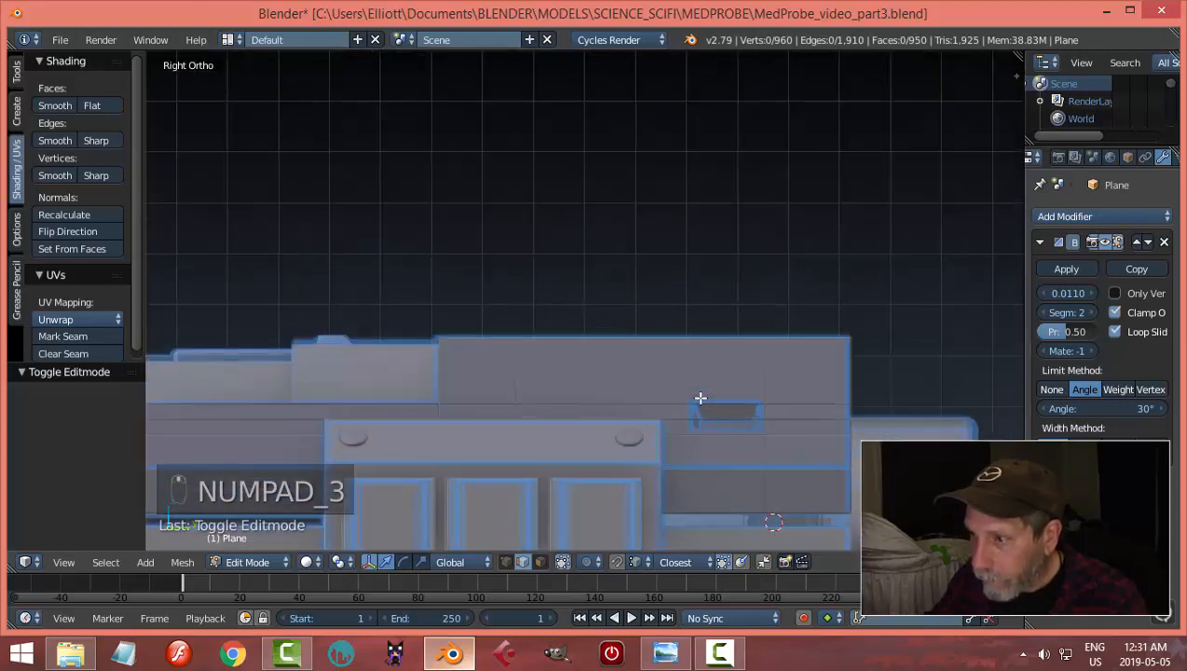
{"action": "middle_click_drag", "start_coordinate": [700, 399], "coordinate": [684, 313], "text": "shift"}
{"action": "scroll", "coordinate": [681, 318], "scroll_direction": "up", "scroll_amount": 3}
{"action": "key", "text": "ctrl+r"}
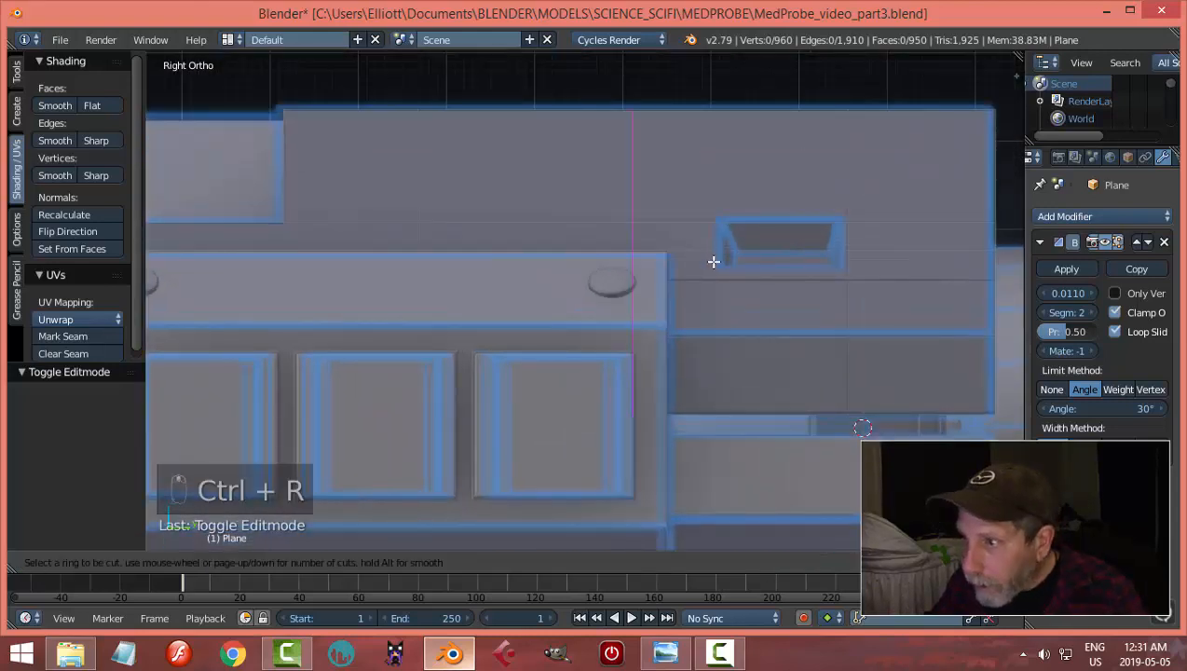
{"action": "left_click", "coordinate": [714, 262]}
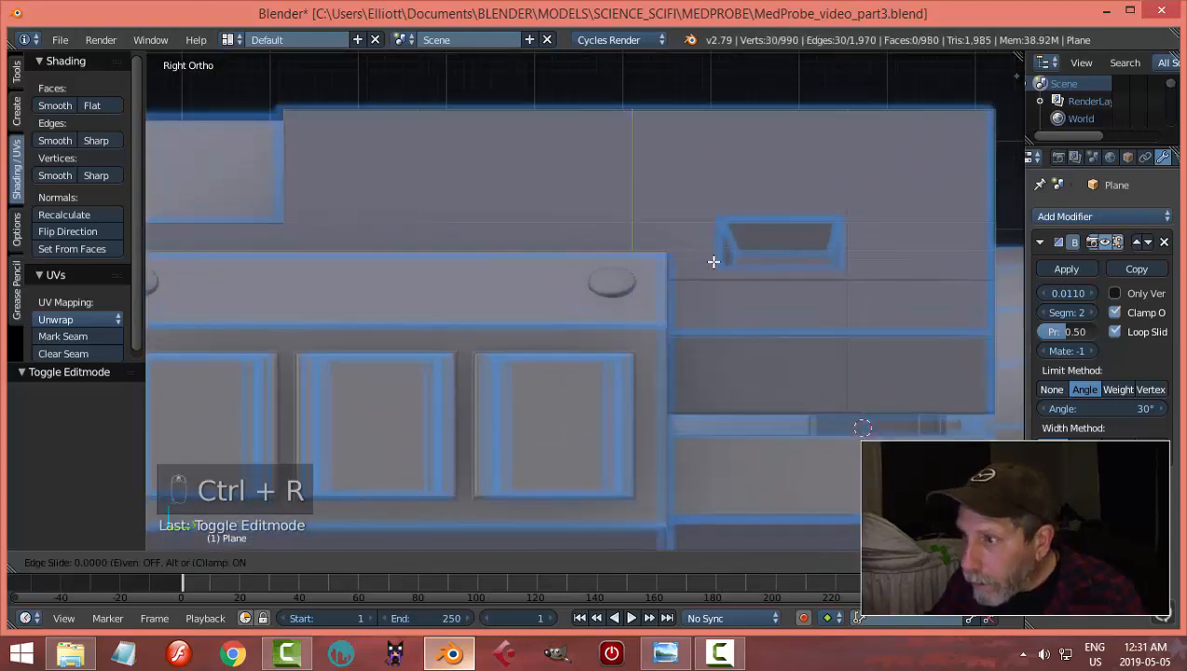
{"action": "left_click", "coordinate": [794, 291]}
{"action": "key", "text": "a"}
Step: Switch to face selection and select the two upper-body faces covering the reference slot
{"action": "key", "text": "ctrl+Tab"}
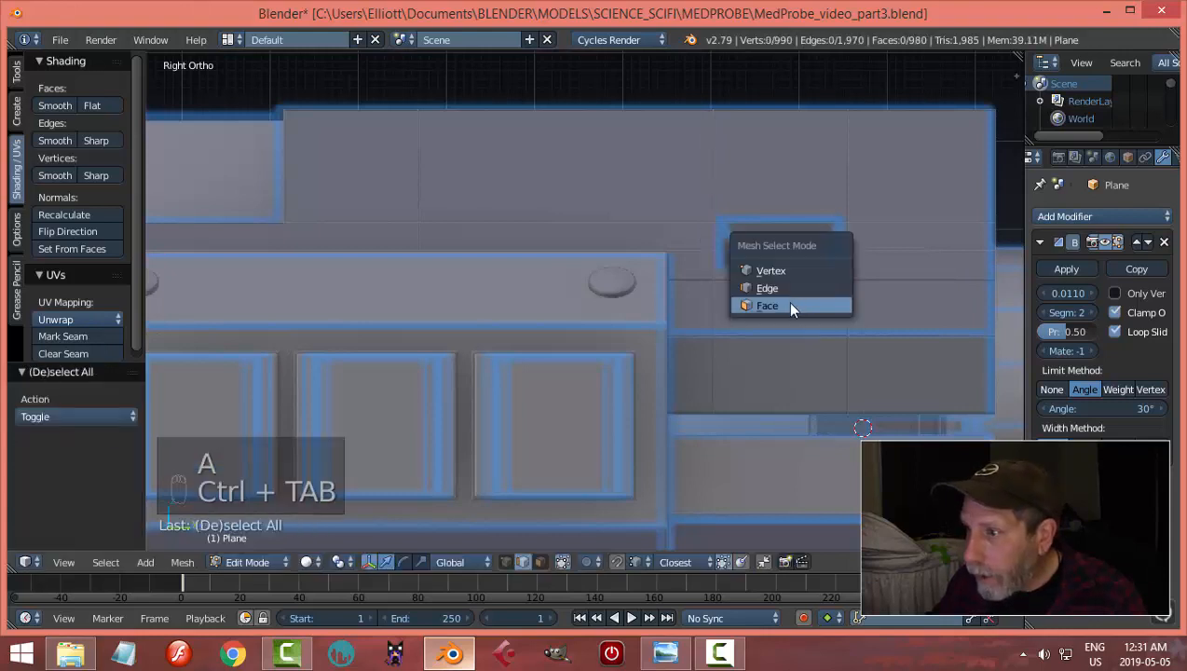
{"action": "left_click", "coordinate": [819, 307]}
{"action": "middle_click_drag", "start_coordinate": [820, 307], "coordinate": [755, 174]}
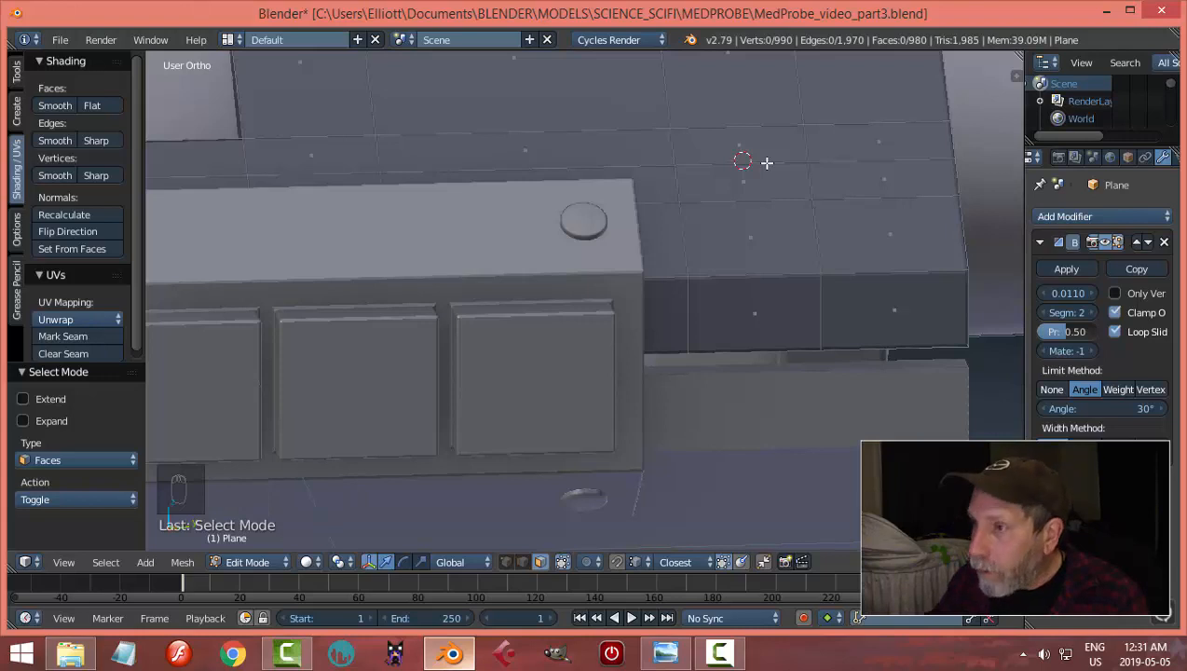
{"action": "scroll", "coordinate": [750, 168], "scroll_direction": "down", "scroll_amount": 3}
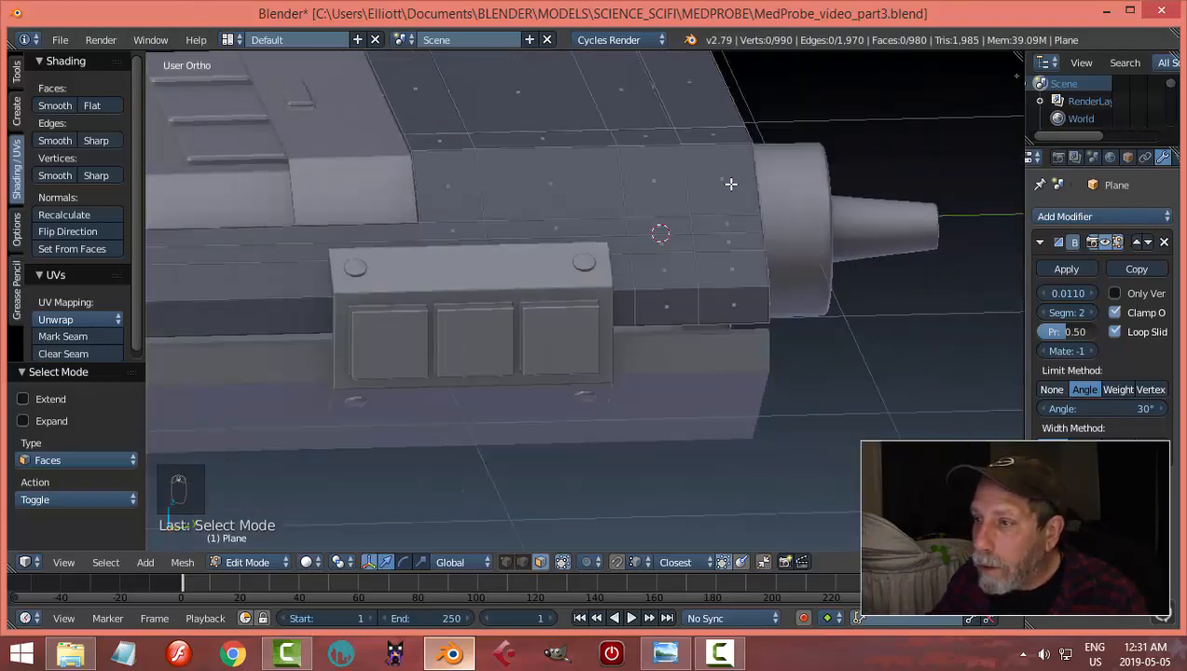
{"action": "key", "text": "ctrl+Tab"}
{"action": "left_click", "coordinate": [700, 176]}
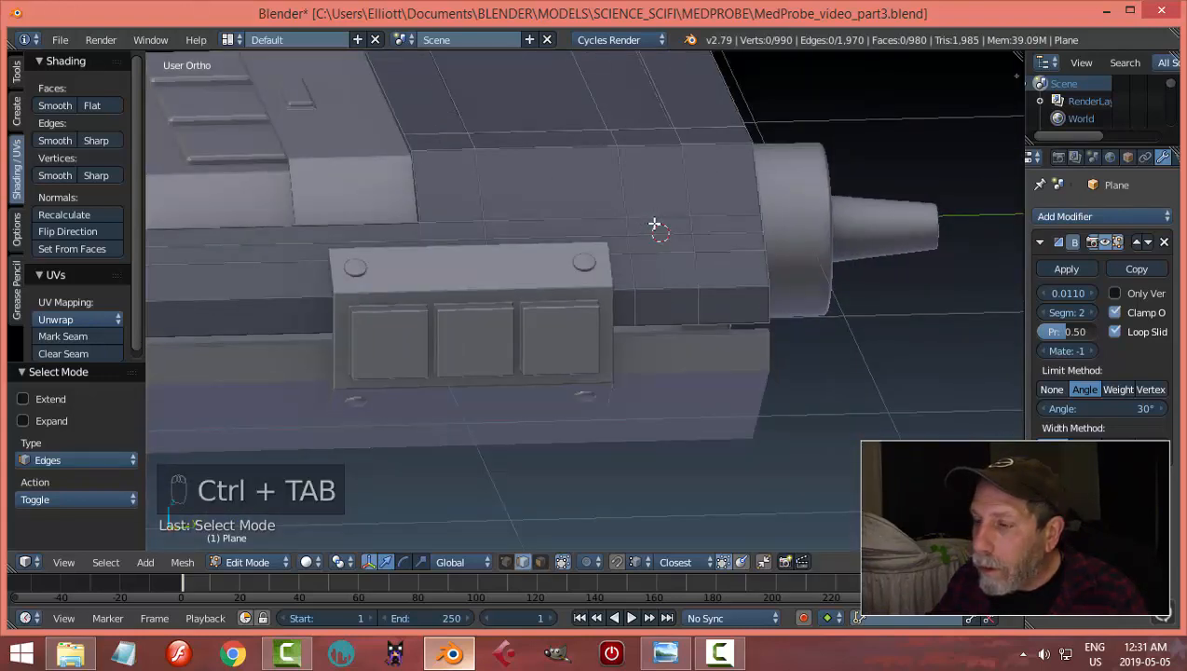
{"action": "key", "text": "ctrl+Tab"}
{"action": "left_click", "coordinate": [657, 247]}
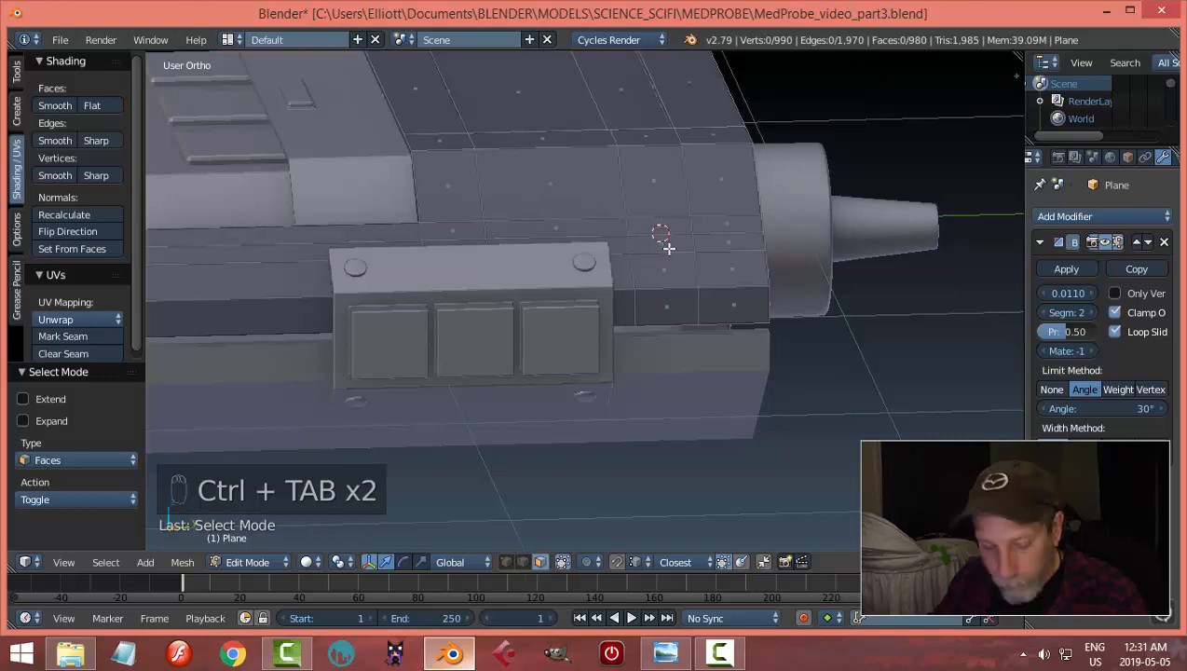
{"action": "key", "text": "KP_3"}
{"action": "scroll", "coordinate": [685, 276], "scroll_direction": "up", "scroll_amount": 4}
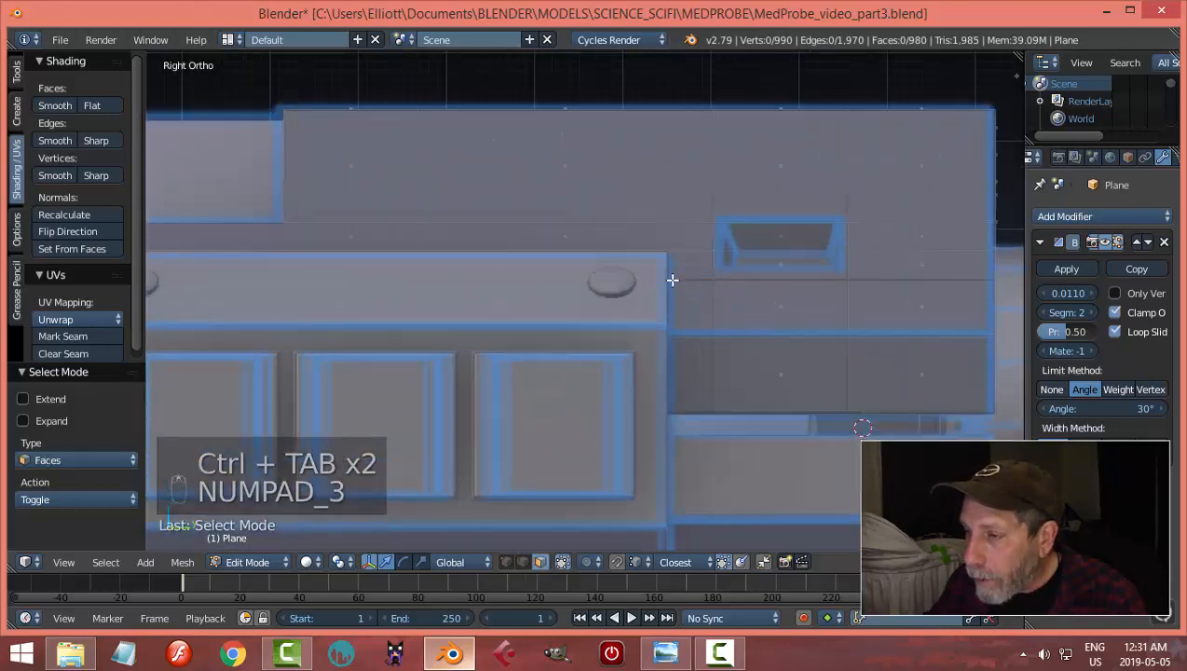
{"action": "right_click", "coordinate": [751, 239]}
{"action": "right_click", "coordinate": [754, 270], "text": "shift"}
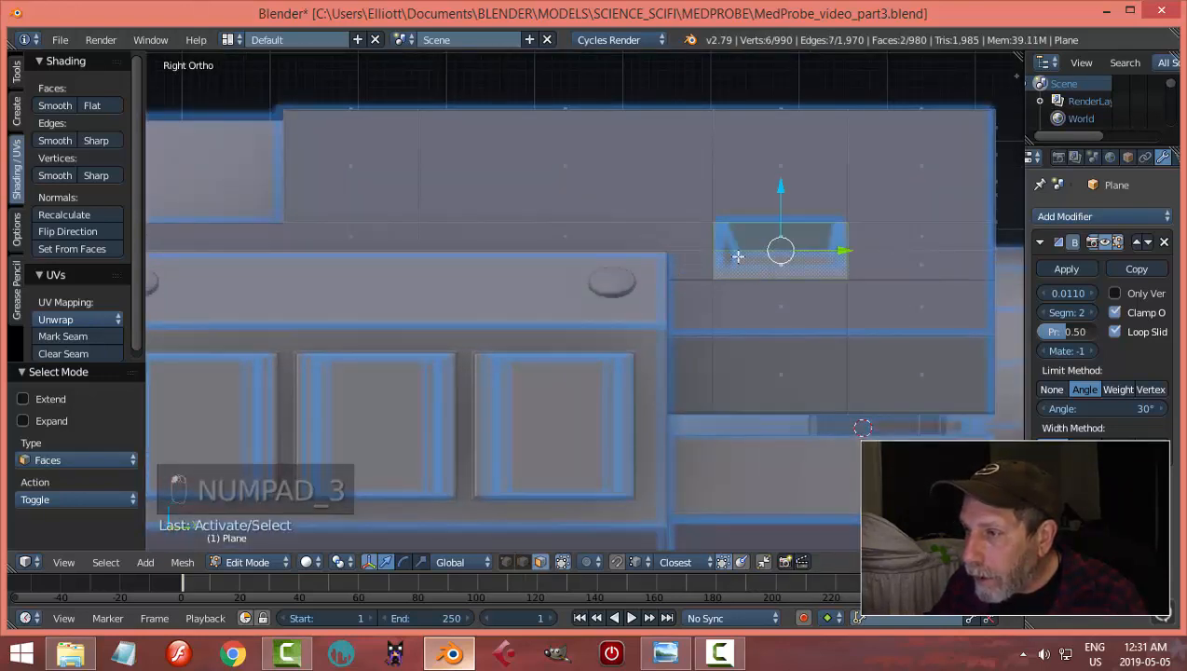
Step: Switch to edge selection and try selecting the lengthwise edge loop along the upper body's sloped side
{"action": "scroll", "coordinate": [652, 243], "scroll_direction": "down", "scroll_amount": 4}
{"action": "middle_click_drag", "start_coordinate": [644, 233], "coordinate": [764, 311]}
{"action": "key", "text": "ctrl+Tab"}
{"action": "left_click", "coordinate": [493, 244]}
{"action": "key", "text": "a"}
{"action": "scroll", "coordinate": [774, 279], "scroll_direction": "up", "scroll_amount": 3}
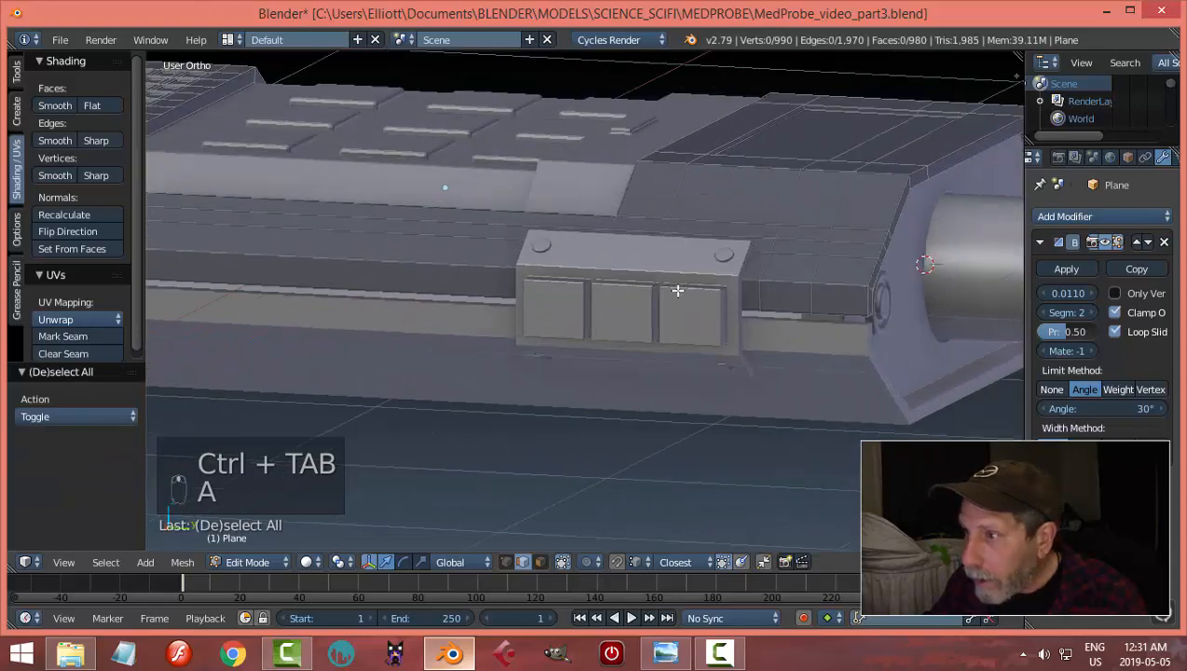
{"action": "right_click", "coordinate": [803, 235], "text": "alt"}
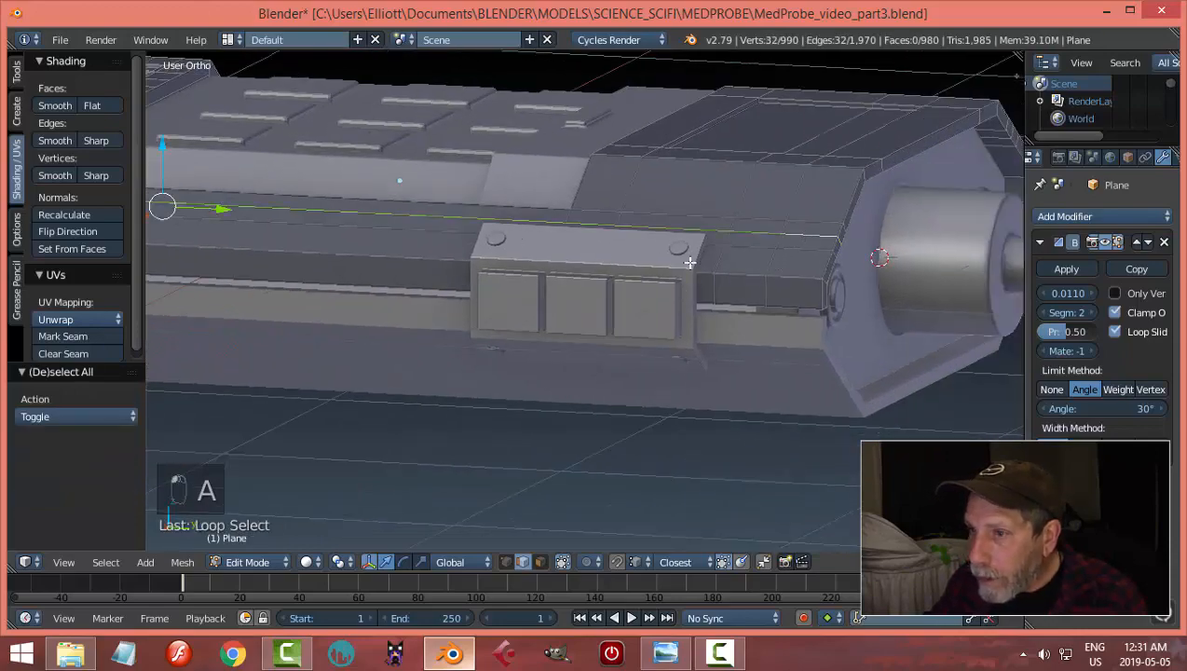
{"action": "scroll", "coordinate": [733, 268], "scroll_direction": "down", "scroll_amount": 4}
{"action": "middle_click_drag", "start_coordinate": [837, 287], "coordinate": [904, 315]}
{"action": "key", "text": "a"}
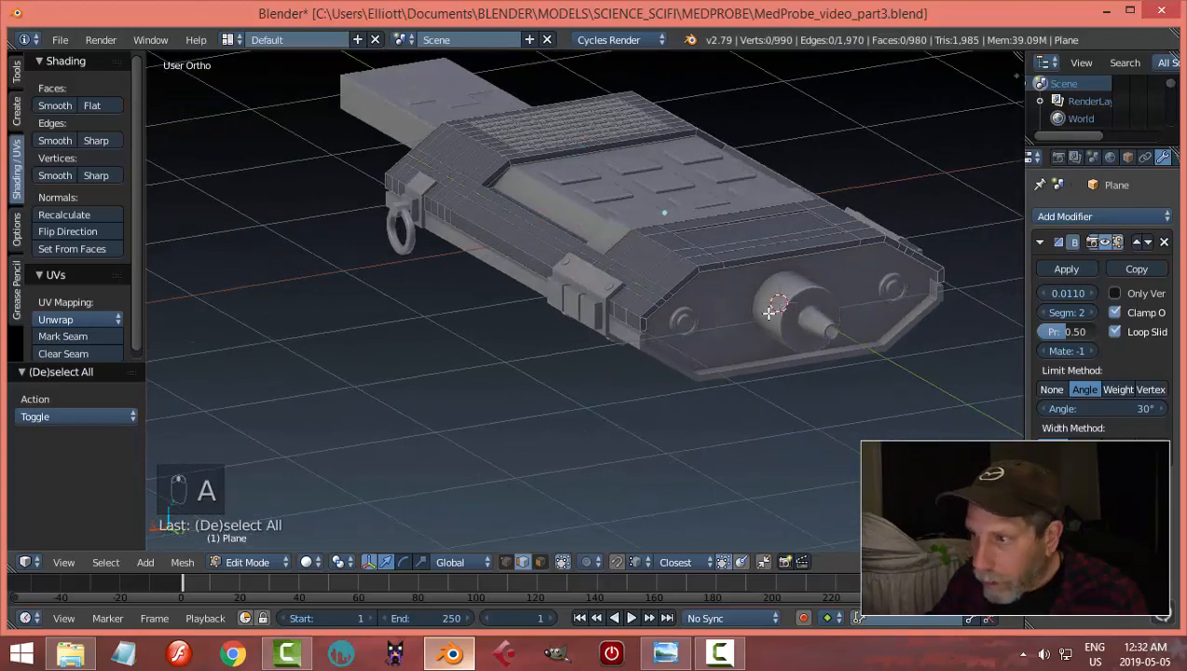
Step: Try to dissolve the vertices of the lengthwise edge loop on the upper body's side, and undo the dissolve
{"action": "right_click", "coordinate": [658, 289], "text": "alt"}
{"action": "key", "text": "x"}
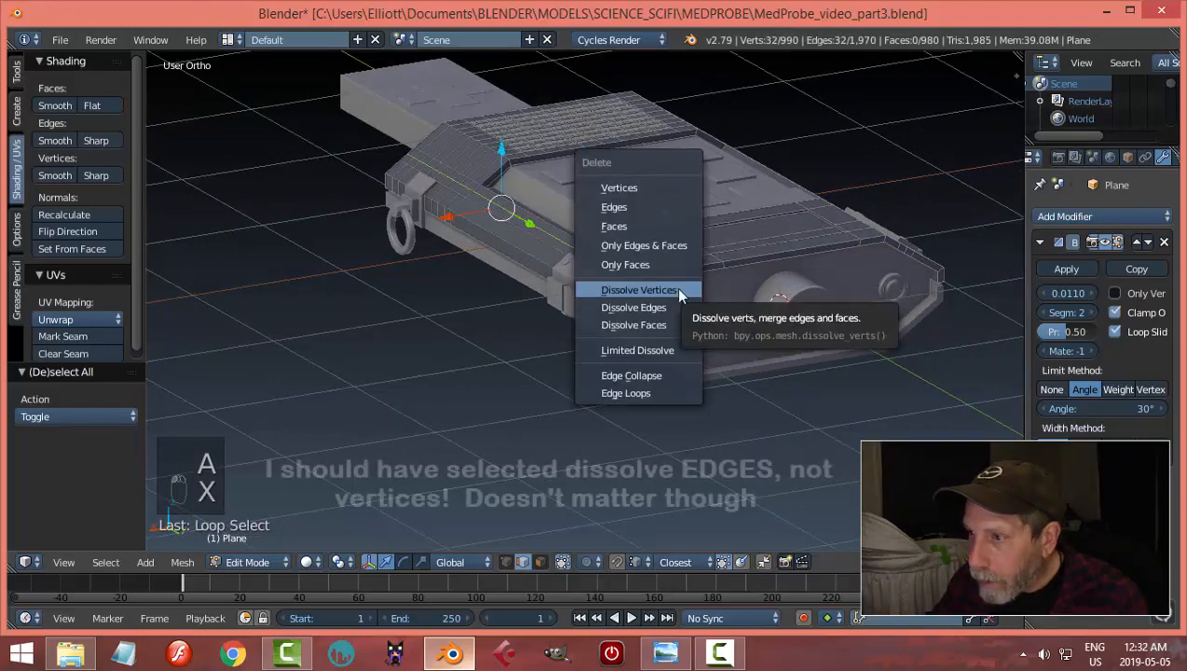
{"action": "left_click", "coordinate": [678, 289]}
{"action": "key", "text": "ctrl+z"}
{"action": "middle_click_drag", "start_coordinate": [587, 307], "coordinate": [760, 326]}
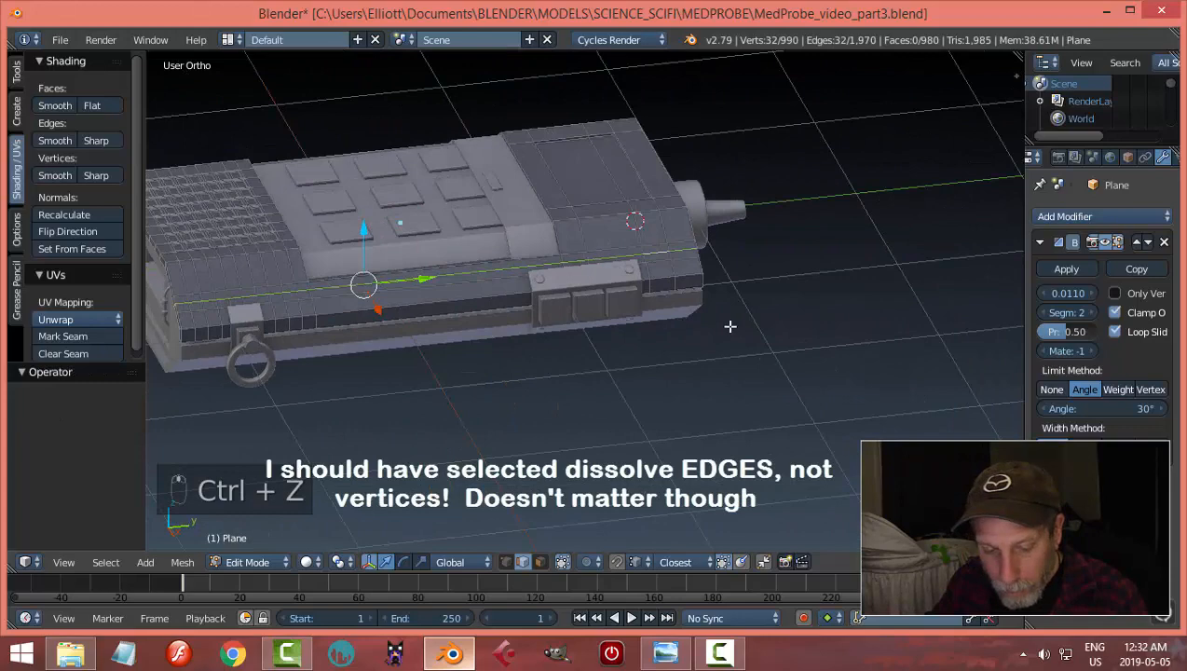
Step: Select the whole upper body mesh and run Remove Doubles
{"action": "key", "text": "a"}
{"action": "key", "text": "a"}
{"action": "key", "text": "a"}
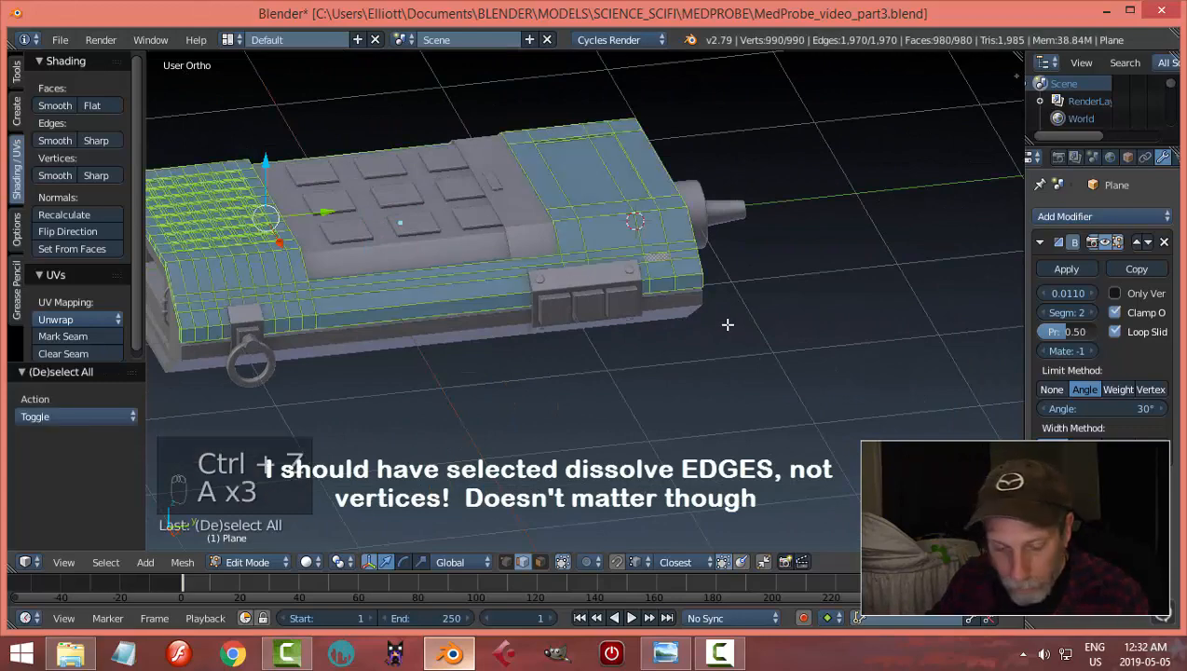
{"action": "key", "text": "w"}
{"action": "left_click", "coordinate": [687, 273]}
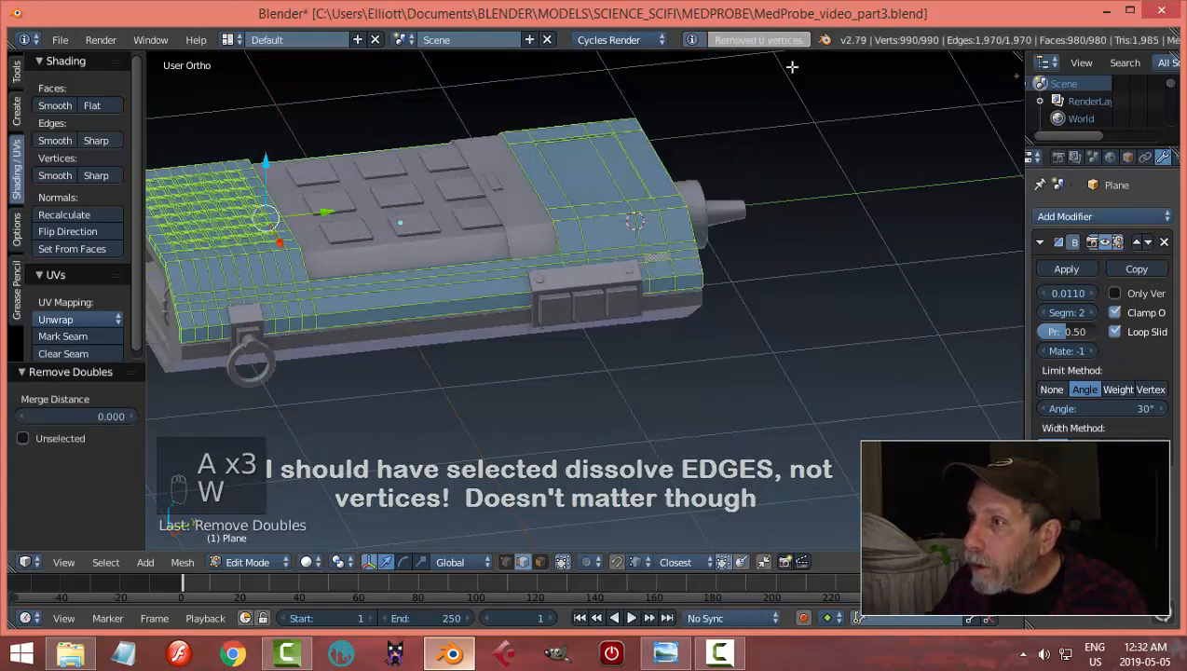
Step: Select the two faces covering the slot in face selection and extrude them inward by about 0.023
{"action": "scroll", "coordinate": [820, 214], "scroll_direction": "up", "scroll_amount": 5}
{"action": "key", "text": "a"}
{"action": "key", "text": "ctrl+Tab"}
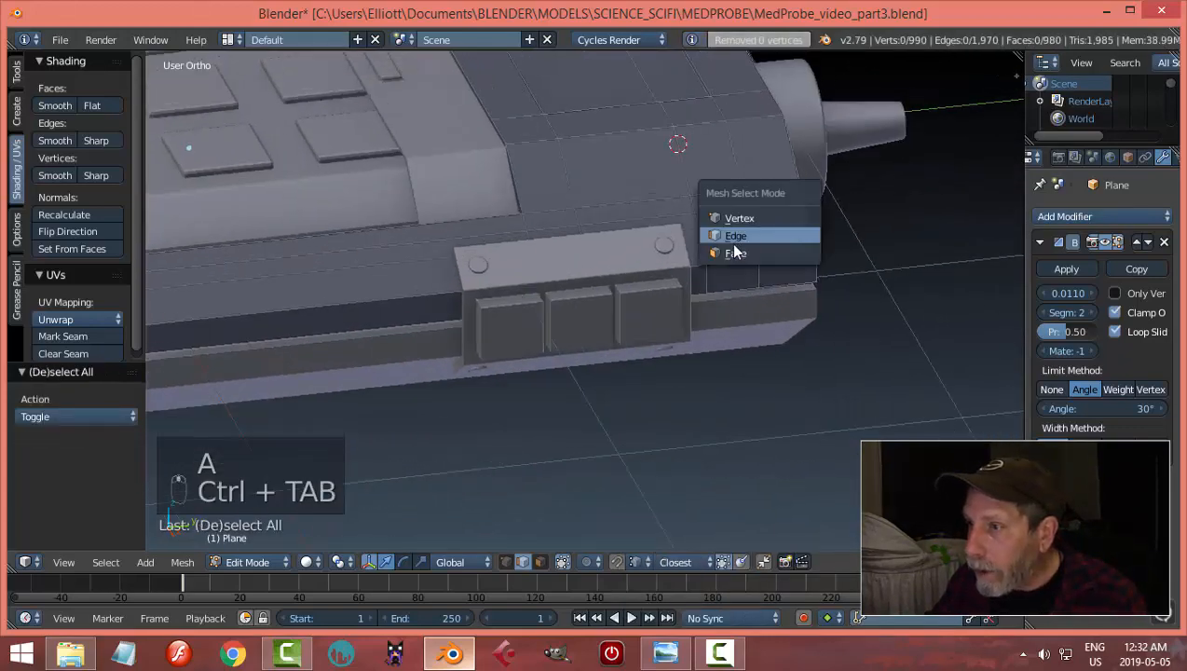
{"action": "left_click", "coordinate": [734, 253]}
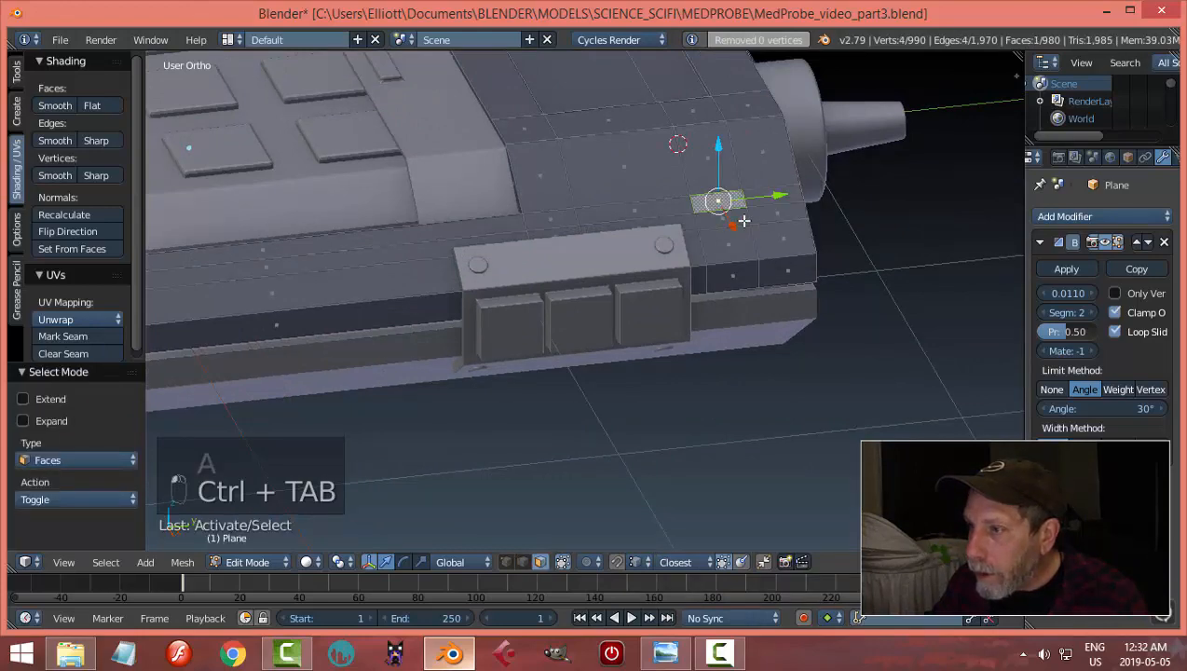
{"action": "right_click", "coordinate": [730, 222], "text": "shift"}
{"action": "middle_click_drag", "start_coordinate": [726, 271], "coordinate": [795, 246]}
{"action": "mouse_move", "coordinate": [682, 261]}
{"action": "middle_mouse_down", "text": "shift"}
{"action": "mouse_move", "coordinate": [557, 262]}
{"action": "mouse_move", "coordinate": [631, 339]}
{"action": "mouse_move", "coordinate": [490, 318]}
{"action": "mouse_move", "coordinate": [641, 291]}
{"action": "mouse_move", "coordinate": [649, 273]}
{"action": "mouse_move", "coordinate": [519, 262]}
{"action": "mouse_move", "coordinate": [606, 292]}
{"action": "mouse_move", "coordinate": [625, 284]}
{"action": "mouse_move", "coordinate": [619, 267]}
{"action": "mouse_move", "coordinate": [569, 263]}
{"action": "mouse_move", "coordinate": [625, 254]}
{"action": "mouse_move", "coordinate": [683, 288]}
{"action": "mouse_move", "coordinate": [691, 270]}
{"action": "middle_mouse_up", "text": "shift"}
{"action": "key", "text": "e"}
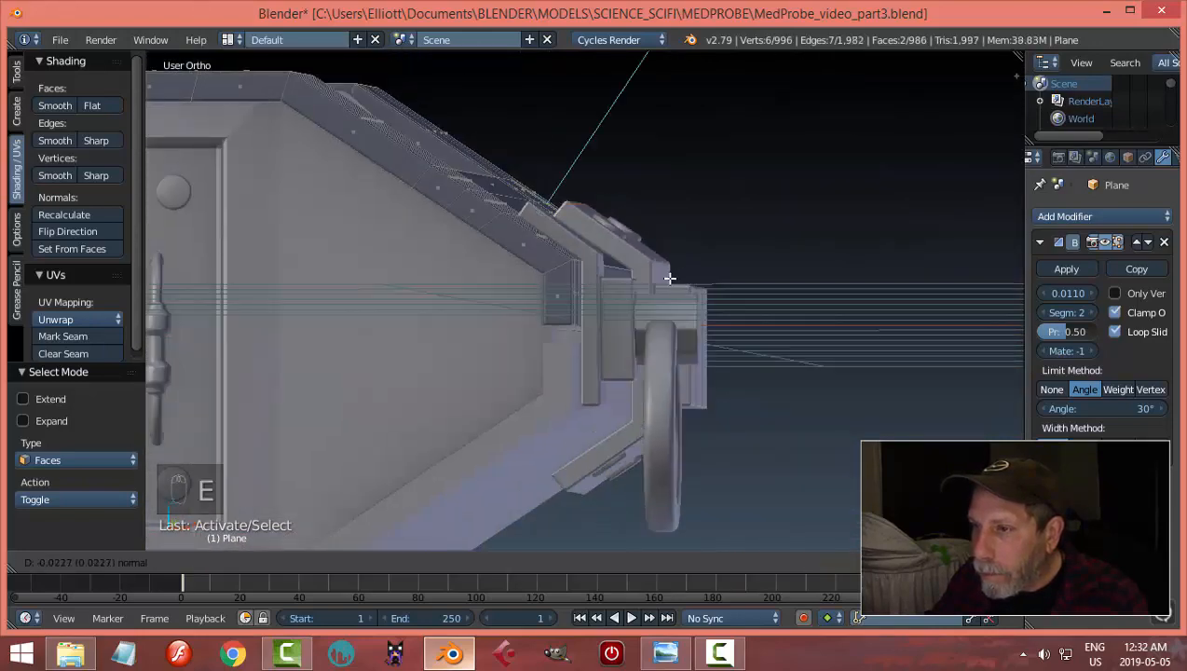
{"action": "left_click", "coordinate": [669, 278]}
{"action": "middle_click_drag", "start_coordinate": [753, 241], "coordinate": [927, 254]}
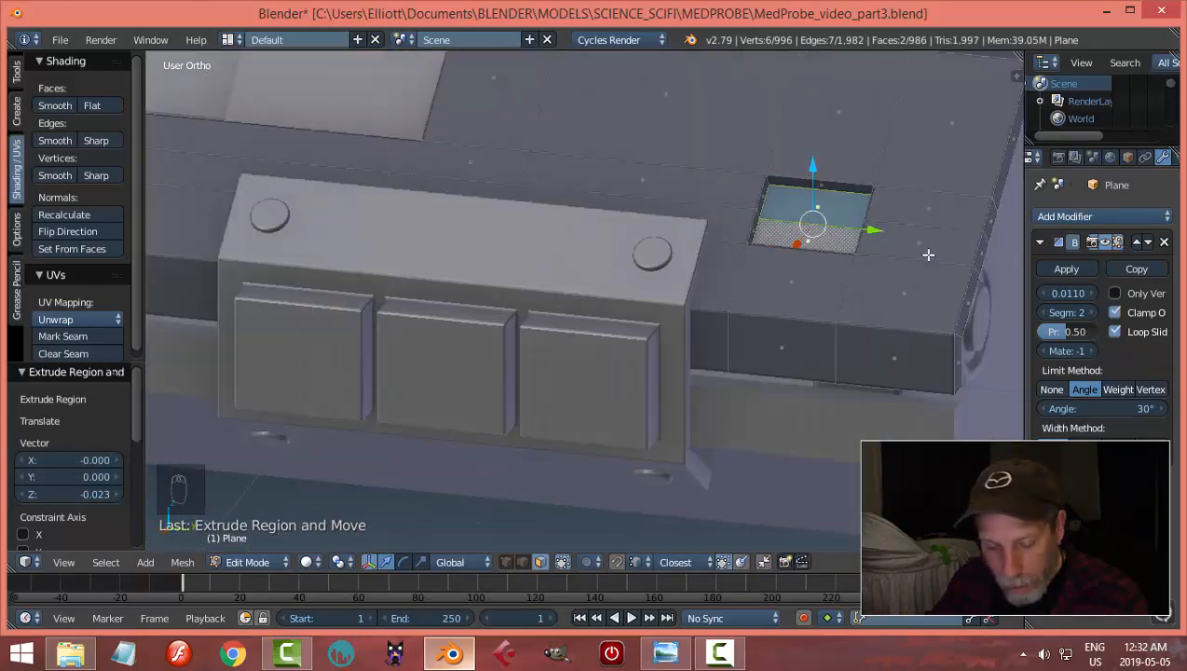
Step: Delete the two floor faces of the recess and the two inner shell faces behind it
{"action": "key", "text": "x"}
{"action": "left_click", "coordinate": [883, 188]}
{"action": "middle_click_drag", "start_coordinate": [883, 188], "coordinate": [856, 260]}
{"action": "right_click", "coordinate": [803, 189]}
{"action": "right_click", "coordinate": [777, 217], "text": "shift"}
{"action": "key", "text": "x"}
{"action": "left_click", "coordinate": [781, 222]}
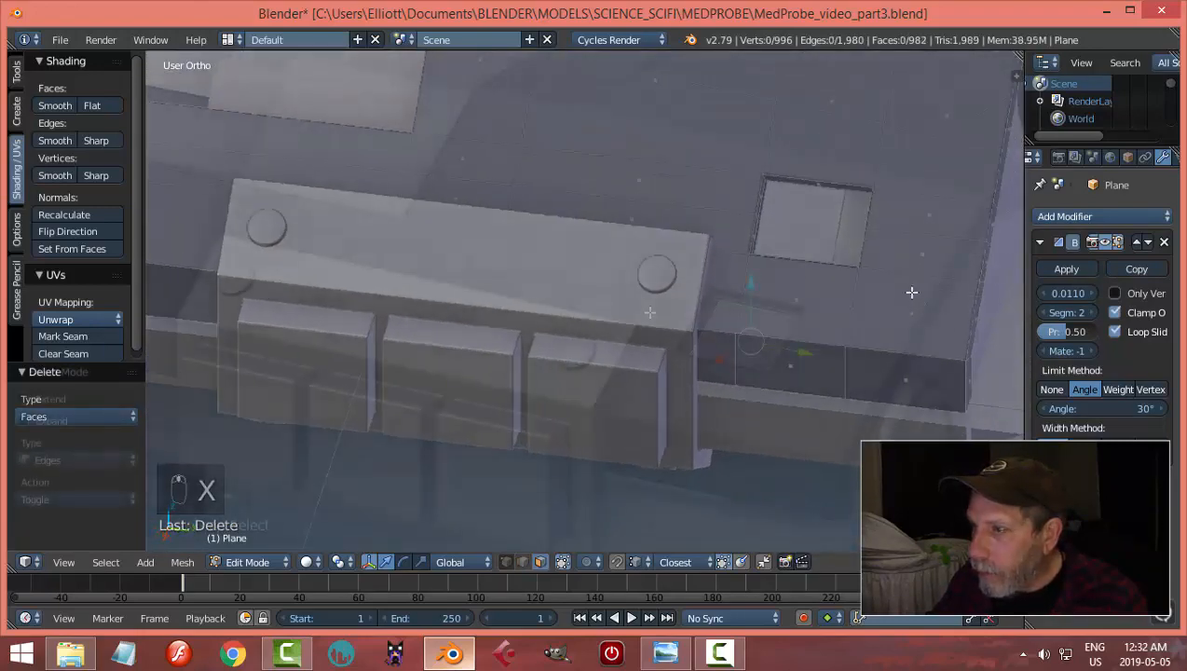
Step: Isolate the upper body shell by hiding all unselected objects, and re-enter Edit Mode on it
{"action": "key", "text": "Tab"}
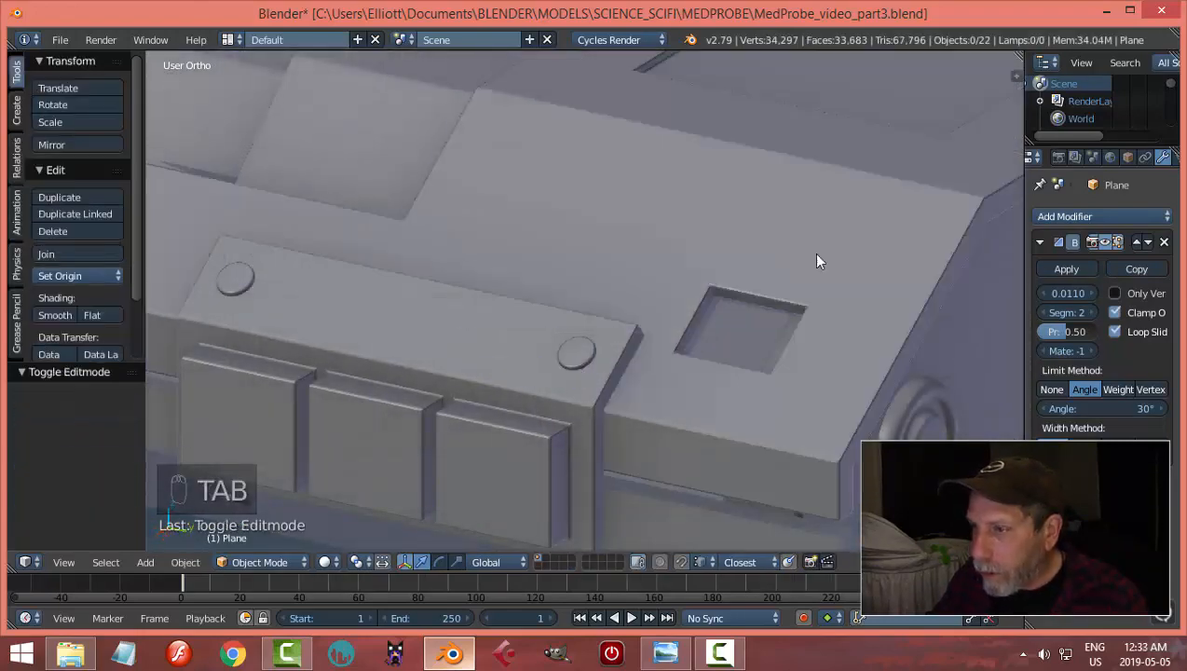
{"action": "right_click", "coordinate": [832, 250]}
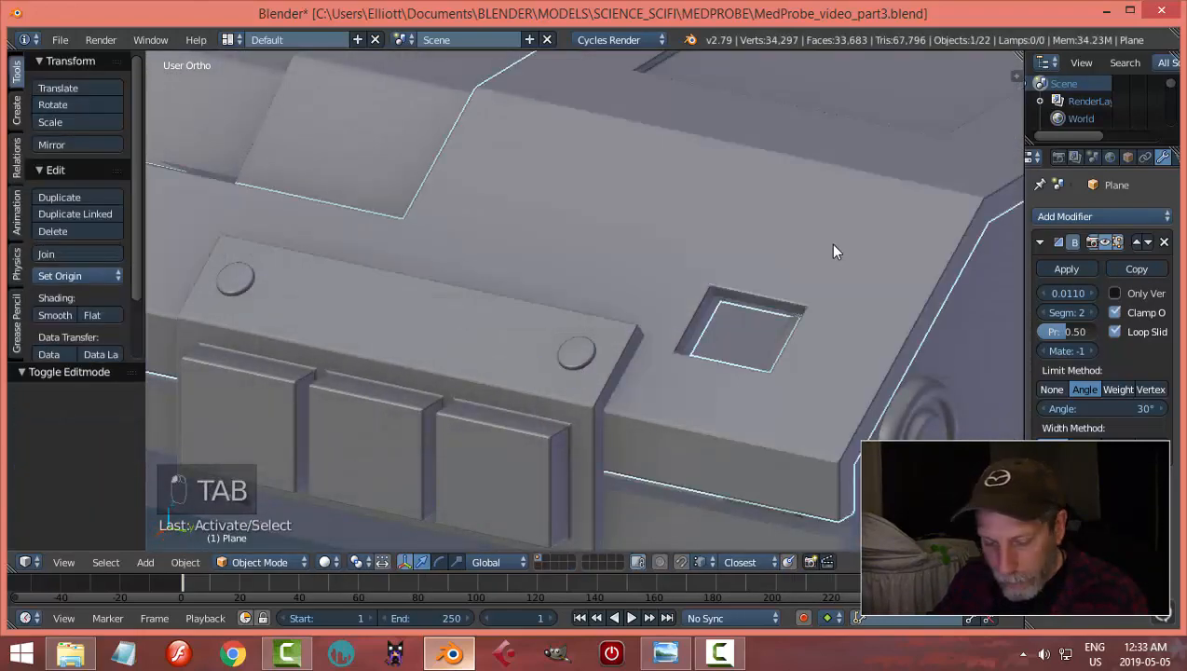
{"action": "key", "text": "shift+h"}
{"action": "key", "text": "Tab"}
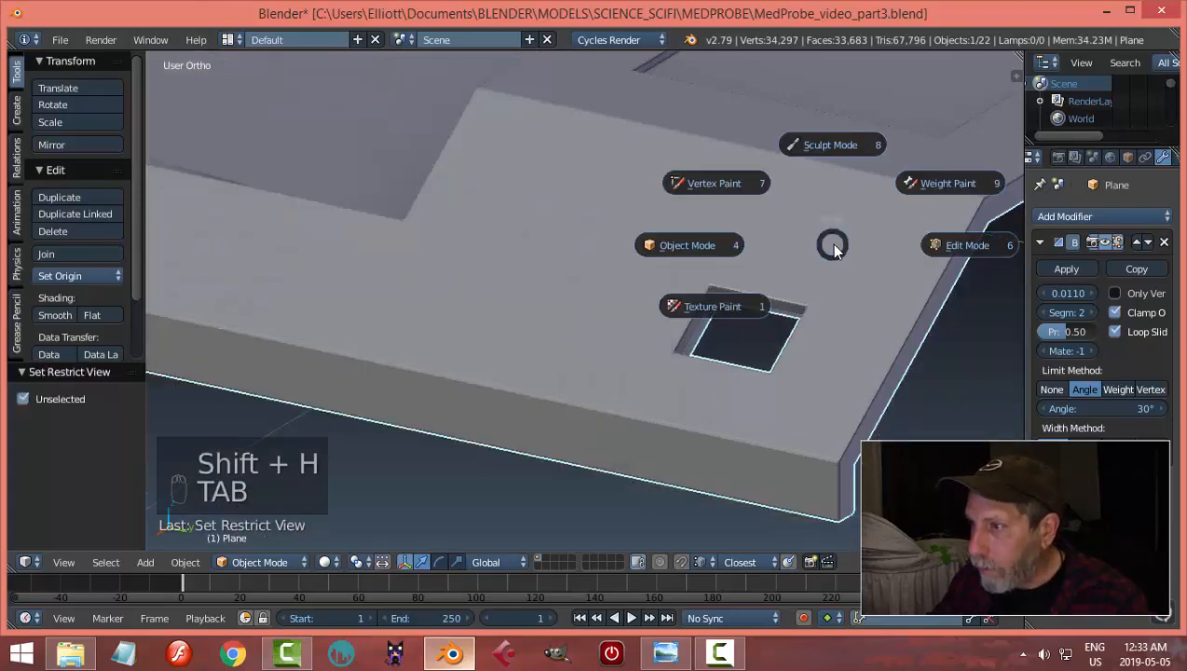
{"action": "left_click", "coordinate": [907, 335]}
Step: Select the open edge loop around the inner rim of the slot recess
{"action": "middle_click_drag", "start_coordinate": [907, 335], "coordinate": [647, 212]}
{"action": "scroll", "coordinate": [691, 348], "scroll_direction": "up", "scroll_amount": 2}
{"action": "middle_click_drag", "start_coordinate": [646, 212], "coordinate": [454, 281]}
{"action": "key", "text": "a"}
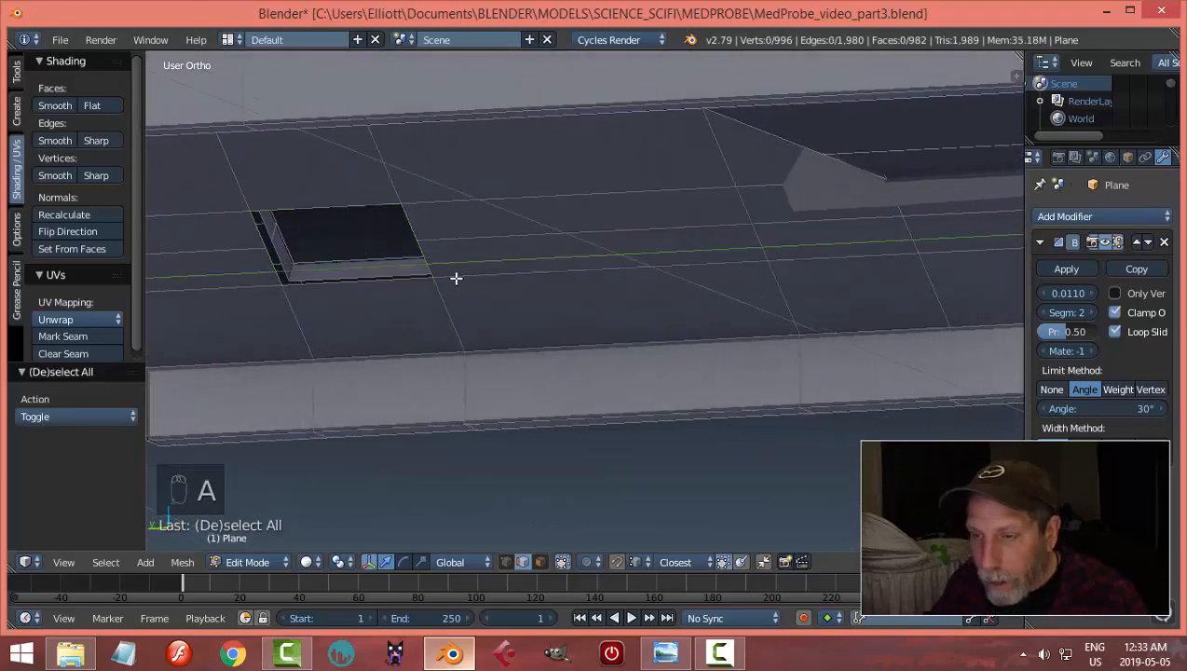
{"action": "middle_click_drag", "start_coordinate": [331, 302], "coordinate": [648, 381]}
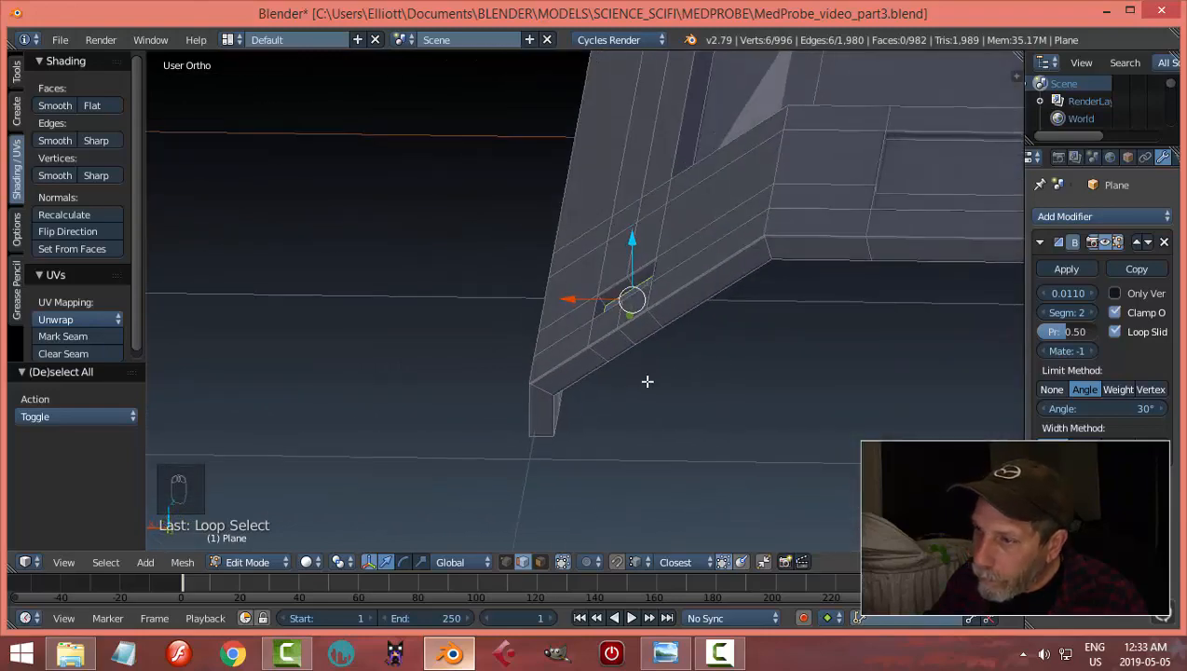
{"action": "key", "text": "KP_1"}
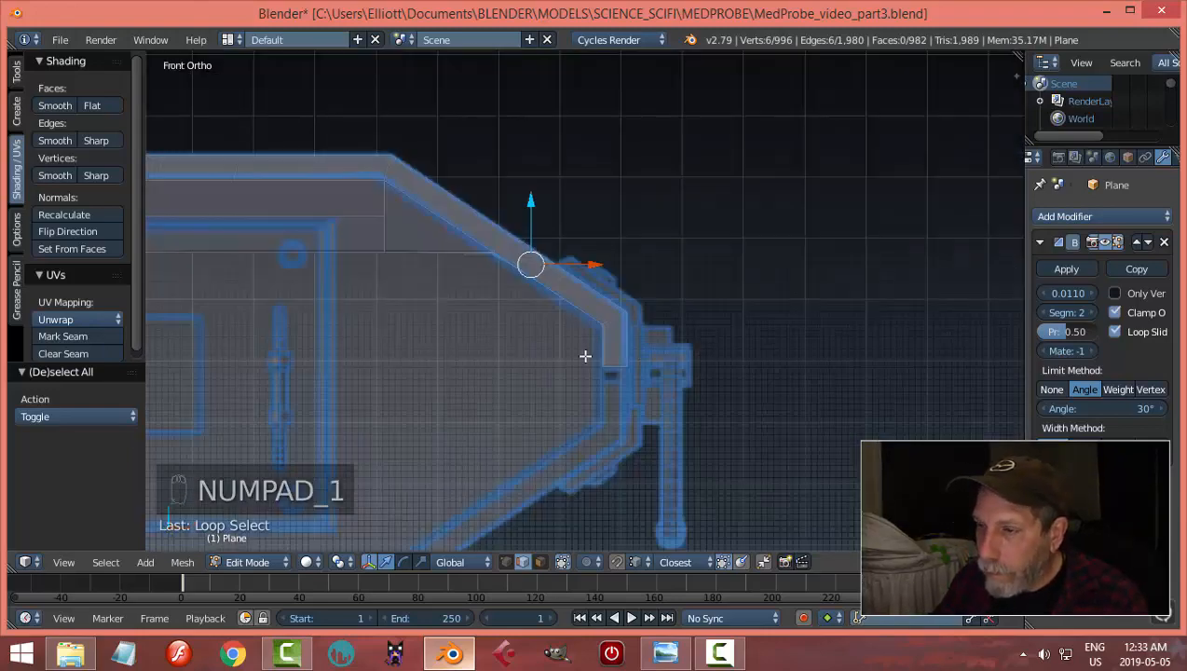
{"action": "scroll", "coordinate": [570, 339], "scroll_direction": "up", "scroll_amount": 2}
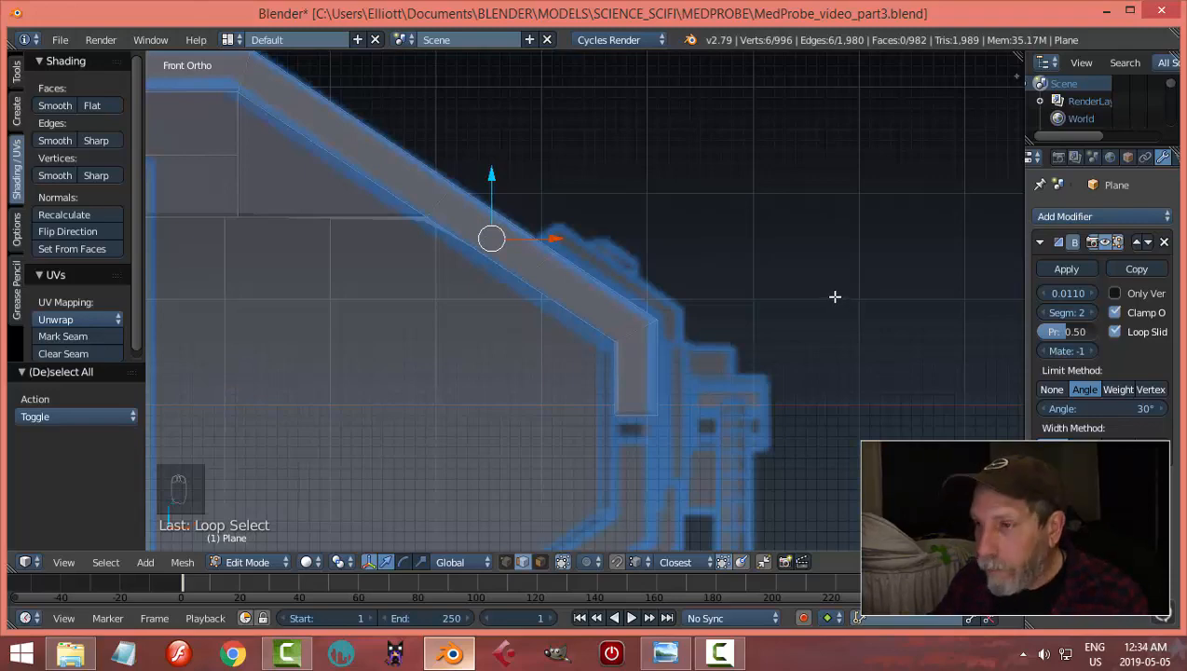
{"action": "middle_click_drag", "start_coordinate": [835, 297], "coordinate": [895, 322]}
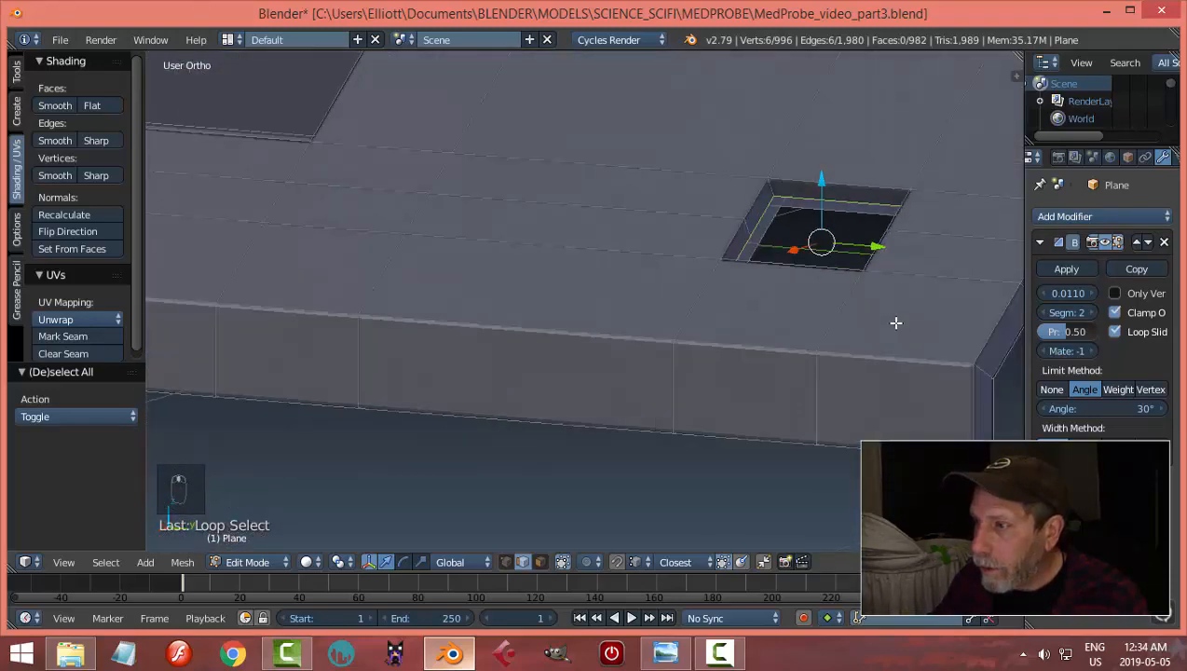
{"action": "key", "text": "ctrl+Up"}
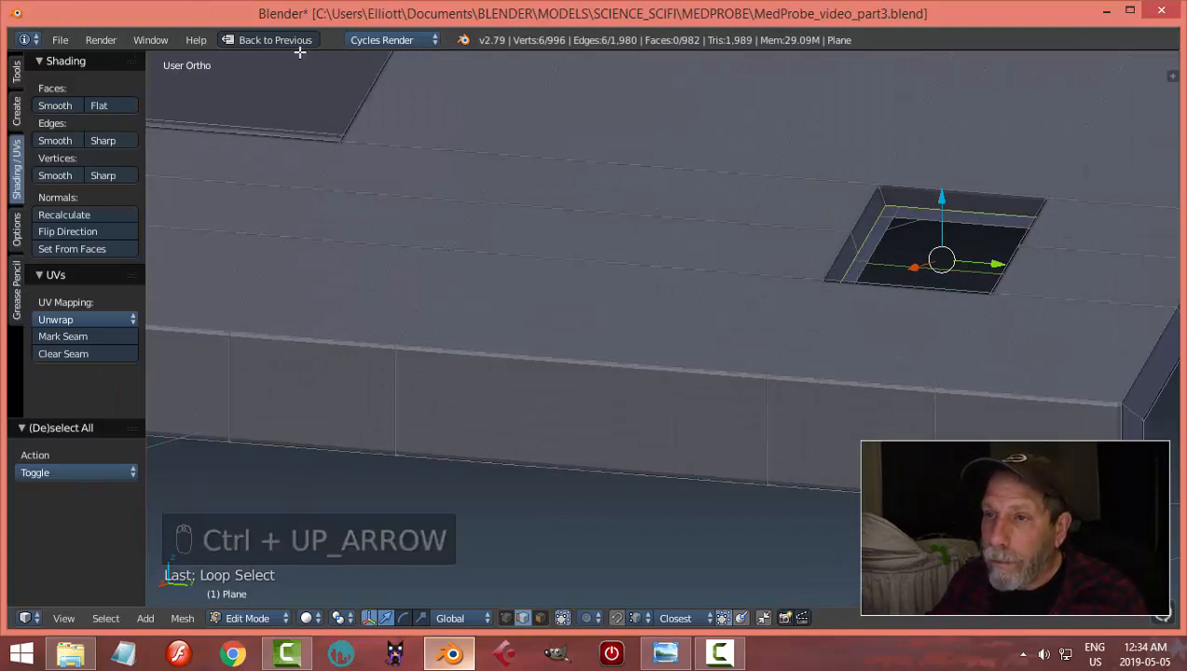
{"action": "left_click", "coordinate": [273, 41]}
Step: Turn off the background images and show the shell in wireframe from the back view
{"action": "key", "text": "ctrl+KP_1"}
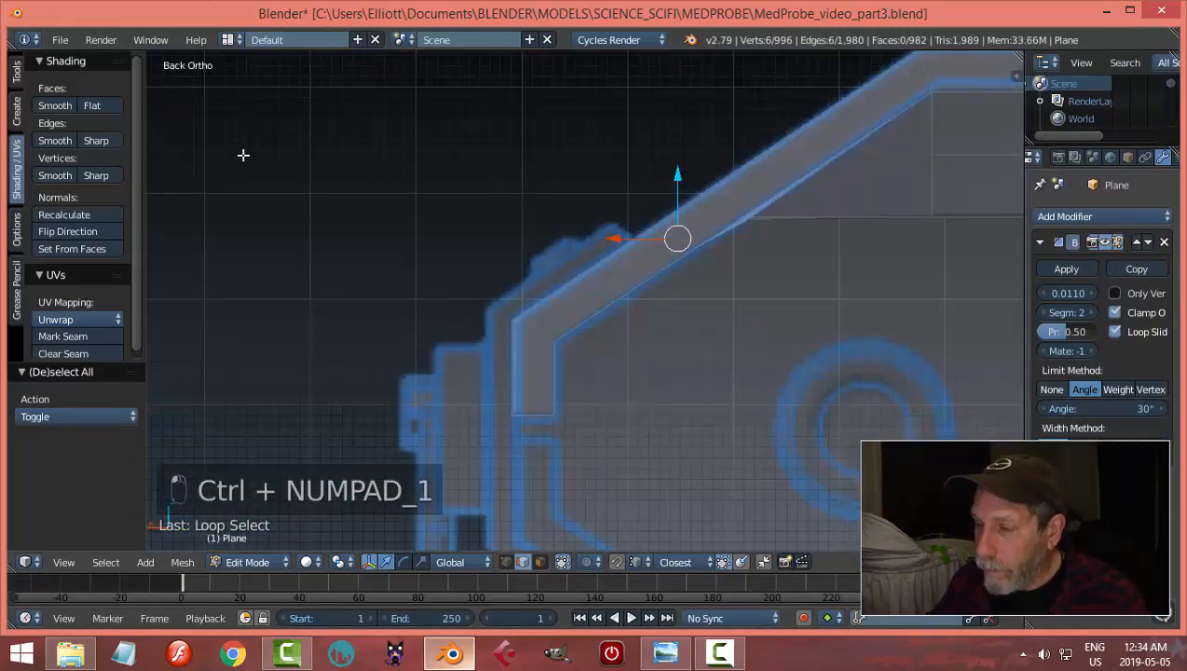
{"action": "scroll", "coordinate": [736, 313], "scroll_direction": "up", "scroll_amount": 2}
{"action": "scroll", "coordinate": [741, 321], "scroll_direction": "up", "scroll_amount": 2}
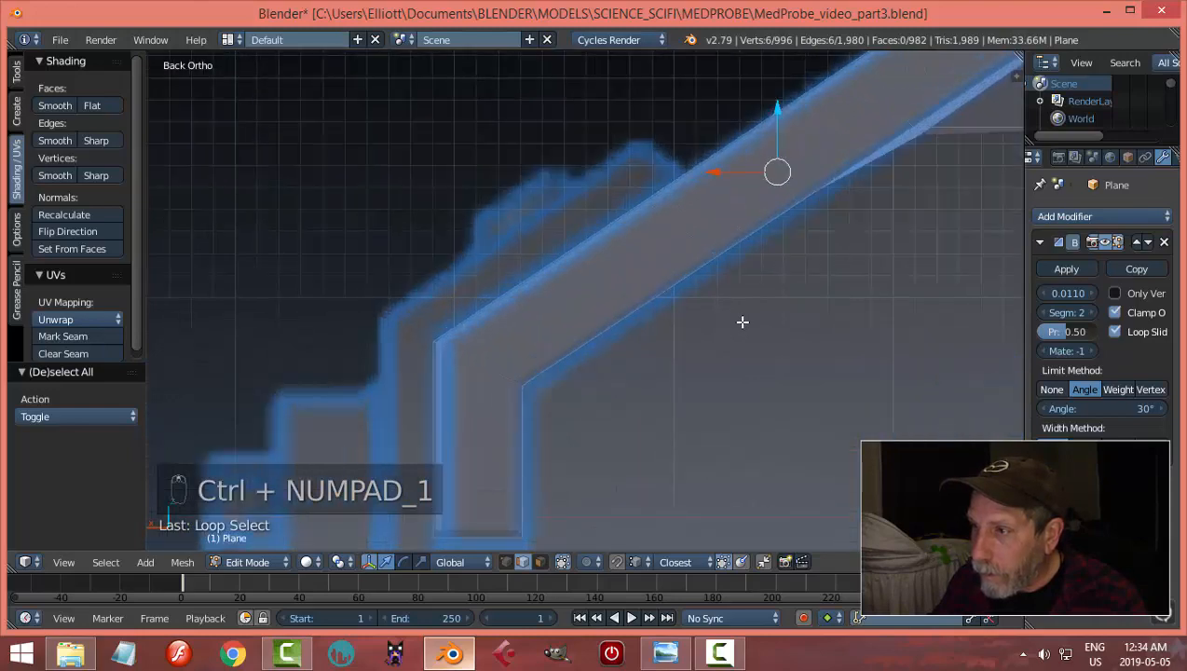
{"action": "scroll", "coordinate": [741, 322], "scroll_direction": "down", "scroll_amount": 1}
{"action": "key", "text": "n"}
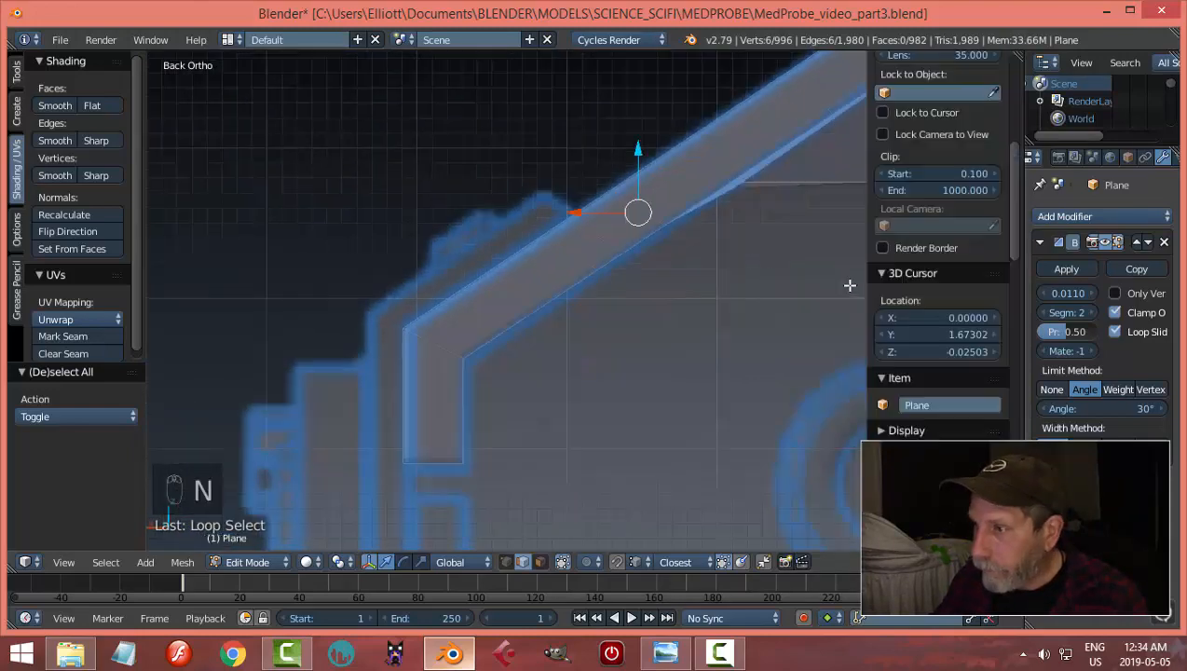
{"action": "scroll", "coordinate": [935, 291], "scroll_direction": "down", "scroll_amount": 5}
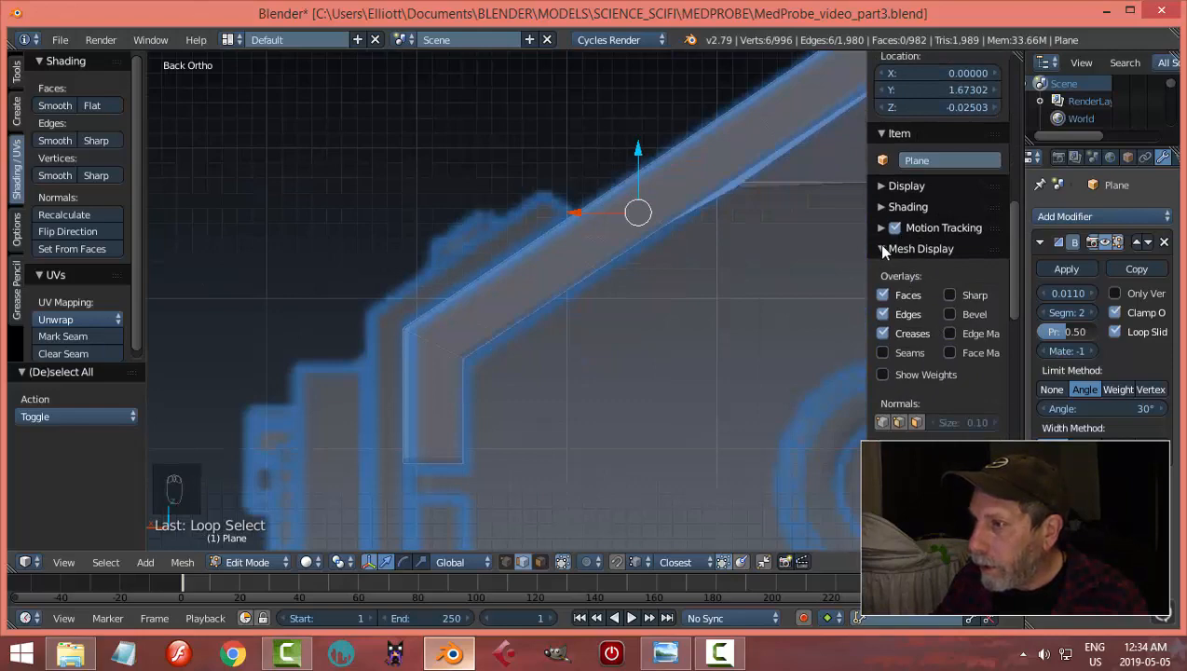
{"action": "left_click", "coordinate": [885, 250]}
{"action": "left_click", "coordinate": [879, 269]}
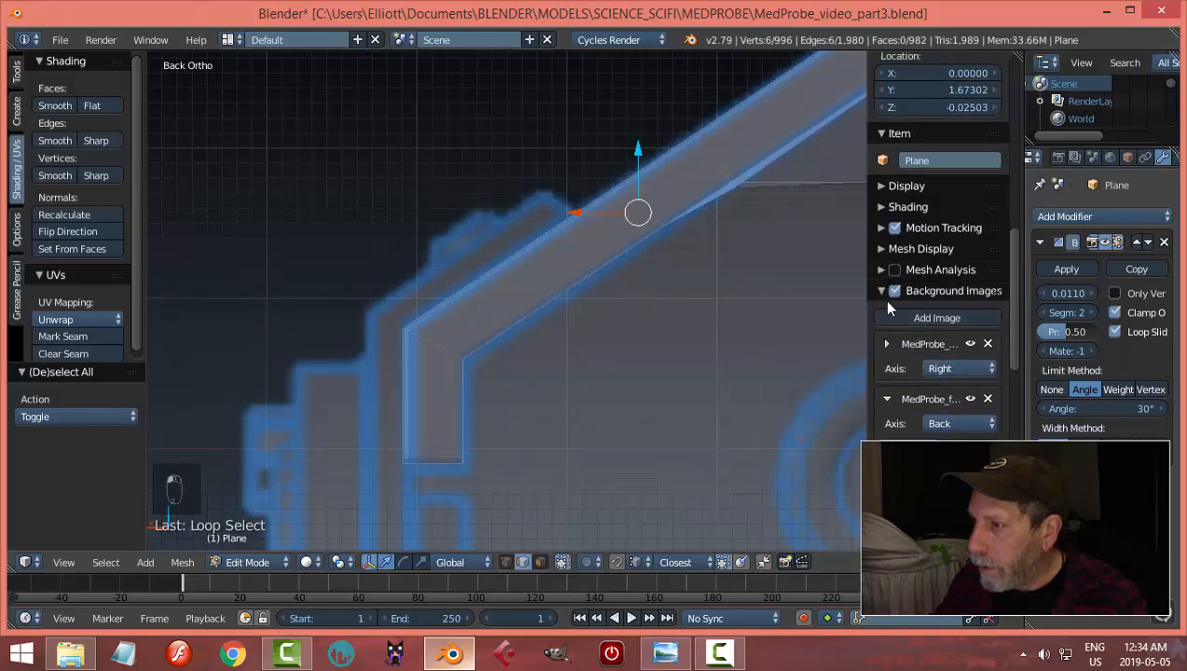
{"action": "left_click", "coordinate": [895, 290]}
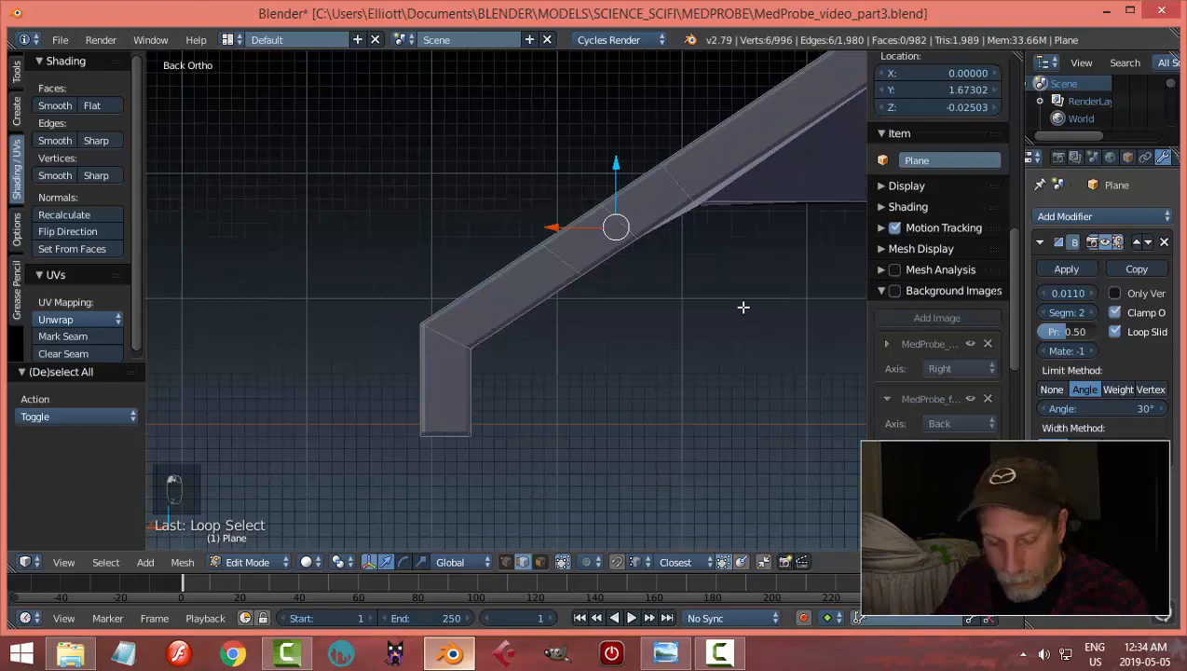
{"action": "key", "text": "z"}
{"action": "left_click", "coordinate": [816, 301]}
Step: Move the recess's inner edge loop inward by about -0.023 in X and -0.021 in Z, and scale it to about 0.841
{"action": "scroll", "coordinate": [720, 293], "scroll_direction": "up", "scroll_amount": 2}
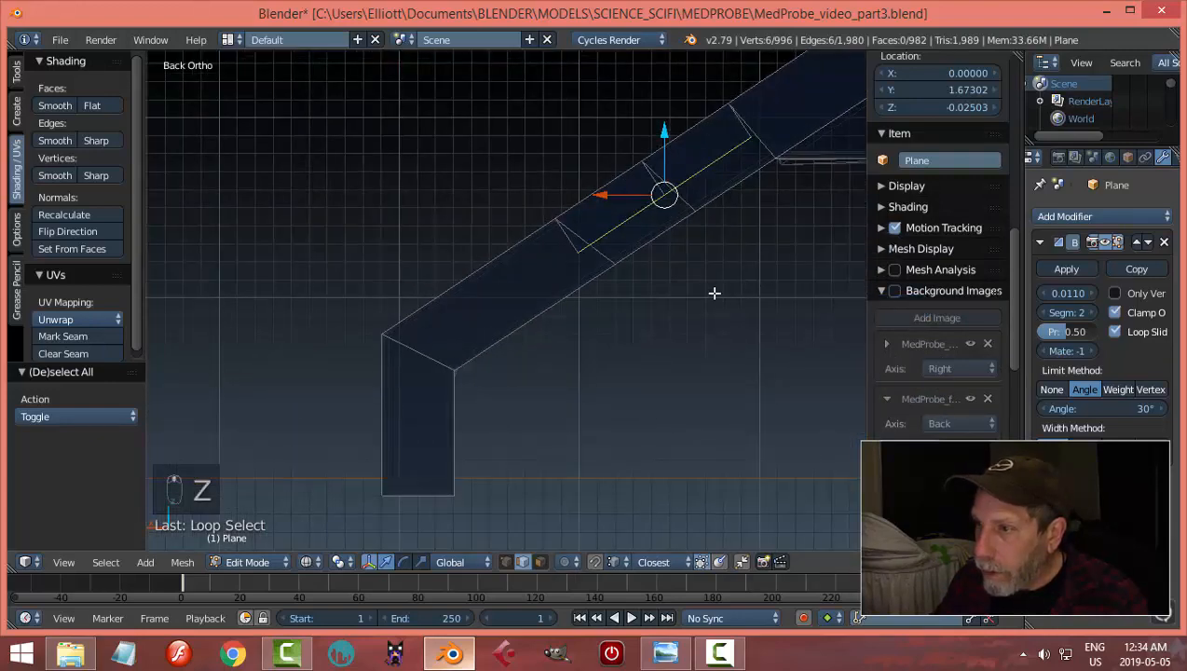
{"action": "middle_click_drag", "start_coordinate": [714, 293], "coordinate": [683, 297], "text": "shift"}
{"action": "key", "text": "g"}
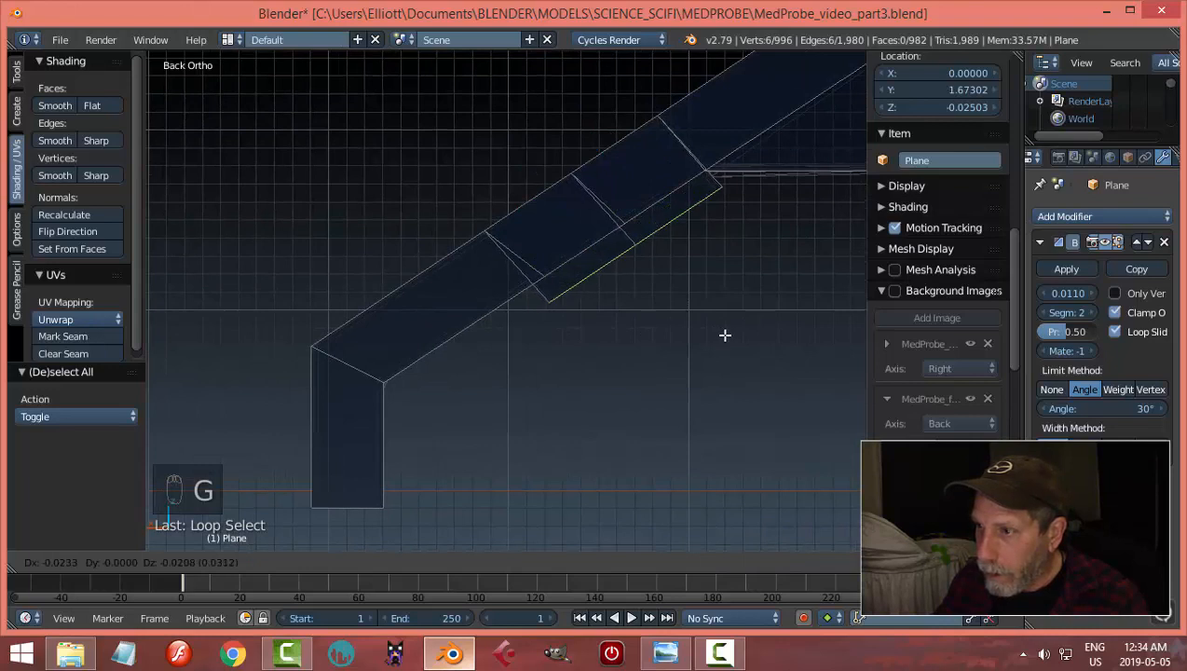
{"action": "left_click", "coordinate": [724, 334]}
{"action": "key", "text": "s"}
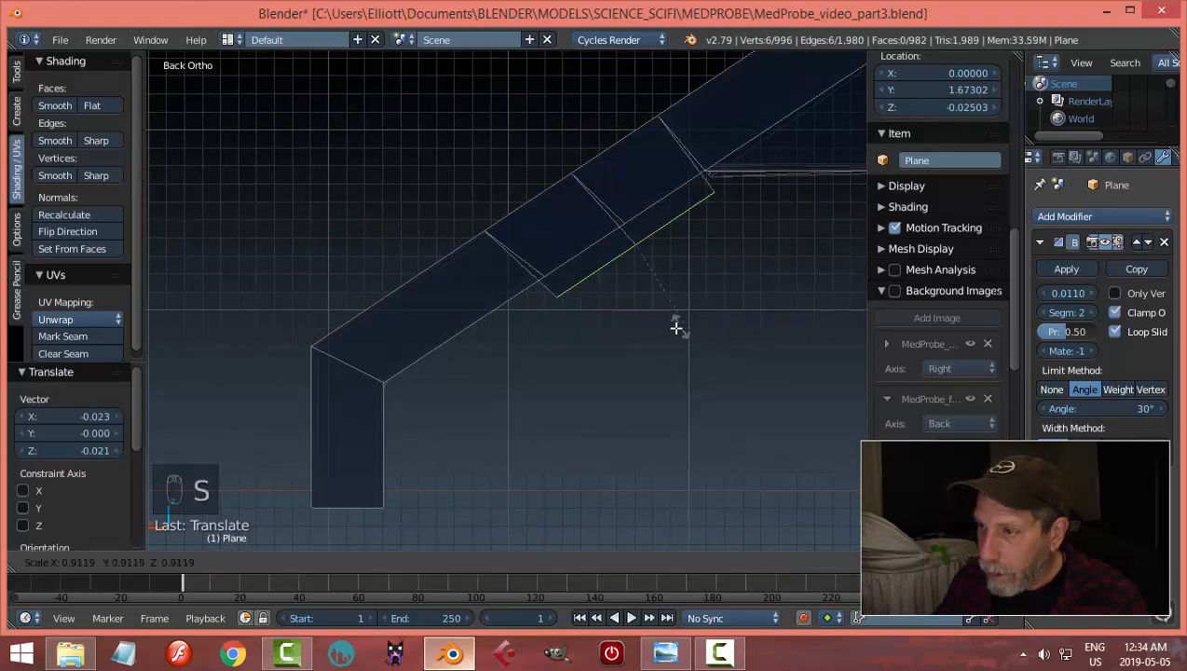
{"action": "left_click", "coordinate": [648, 331]}
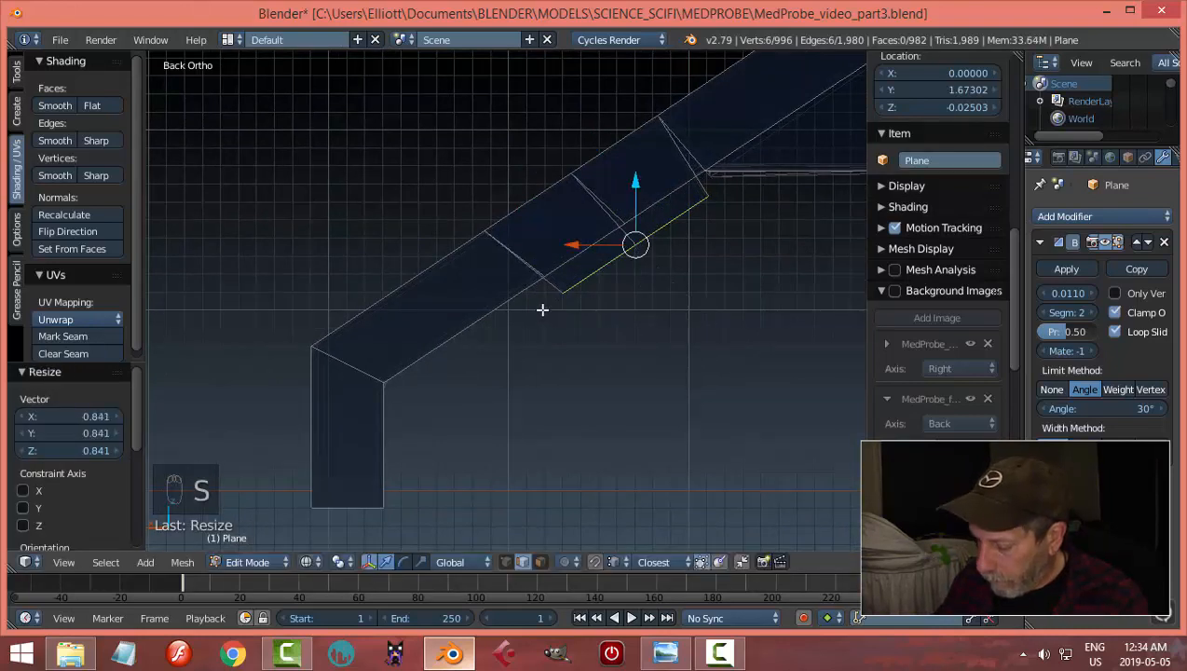
Step: Scale the recess's inner edge loop down further from the right view to increase the taper, and clear the selection
{"action": "key", "text": "KP_3"}
{"action": "scroll", "coordinate": [609, 291], "scroll_direction": "down", "scroll_amount": 2}
{"action": "middle_click_drag", "start_coordinate": [724, 307], "coordinate": [528, 293], "text": "shift"}
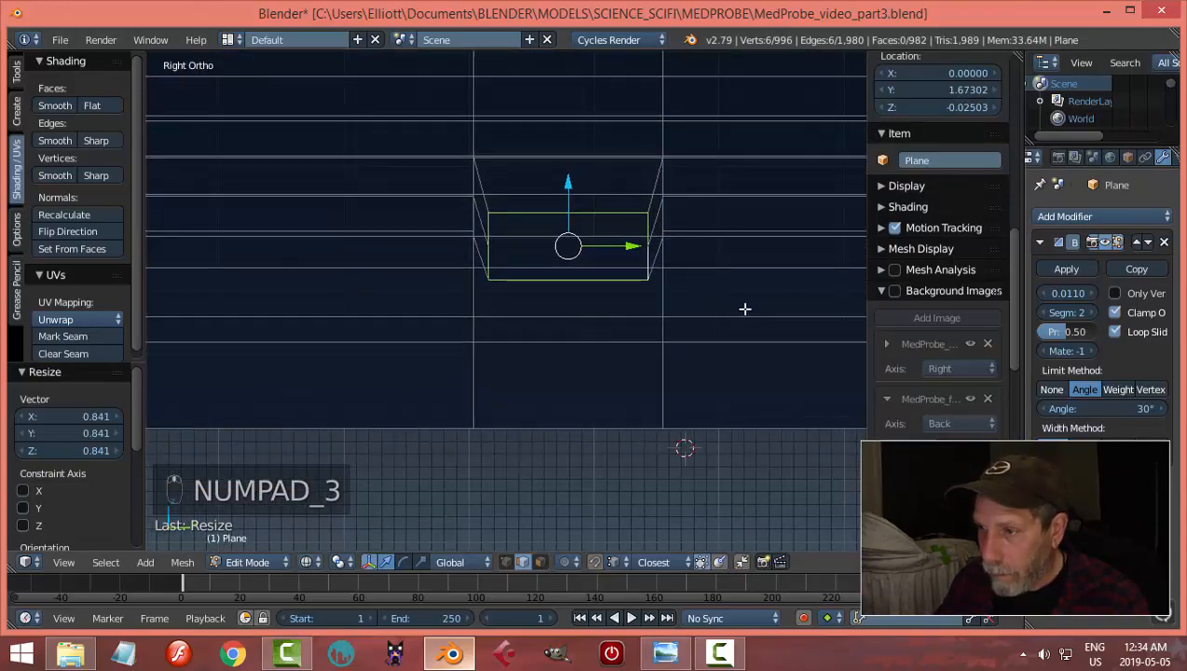
{"action": "key", "text": "s"}
{"action": "left_click", "coordinate": [703, 304]}
{"action": "key", "text": "a"}
Step: Turn the background images back on and return the shell to Object Mode with nothing selected
{"action": "middle_click_drag", "start_coordinate": [702, 305], "coordinate": [743, 297]}
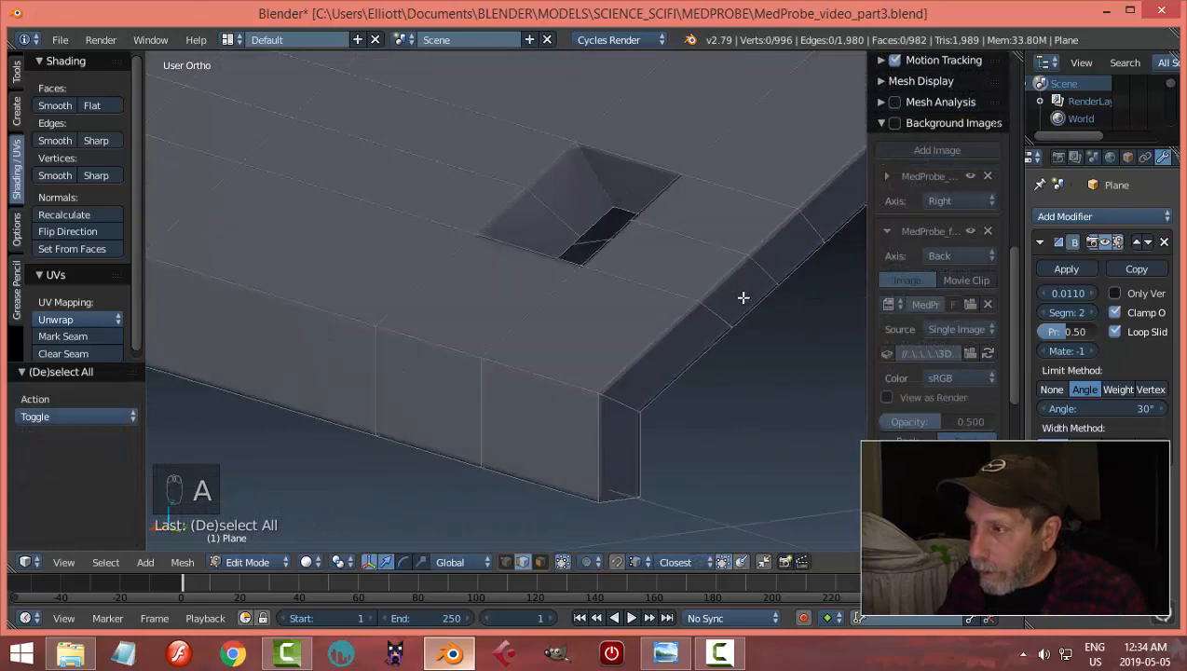
{"action": "left_click", "coordinate": [895, 124]}
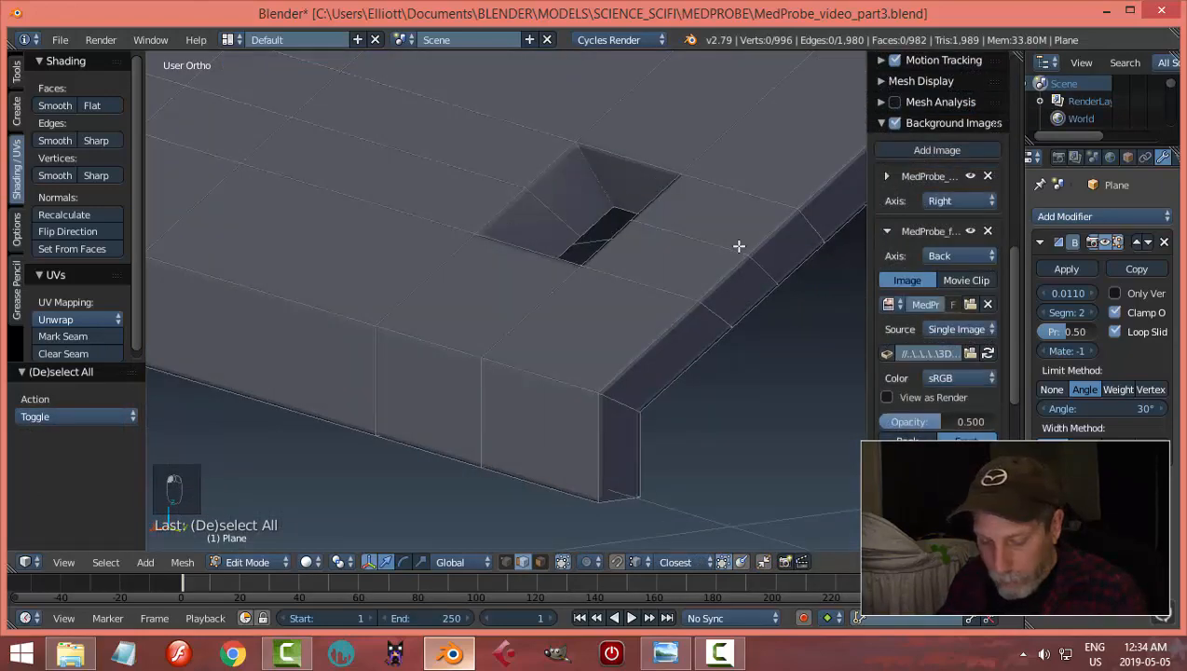
{"action": "key", "text": "n"}
{"action": "scroll", "coordinate": [743, 317], "scroll_direction": "up", "scroll_amount": 2}
{"action": "key", "text": "Tab"}
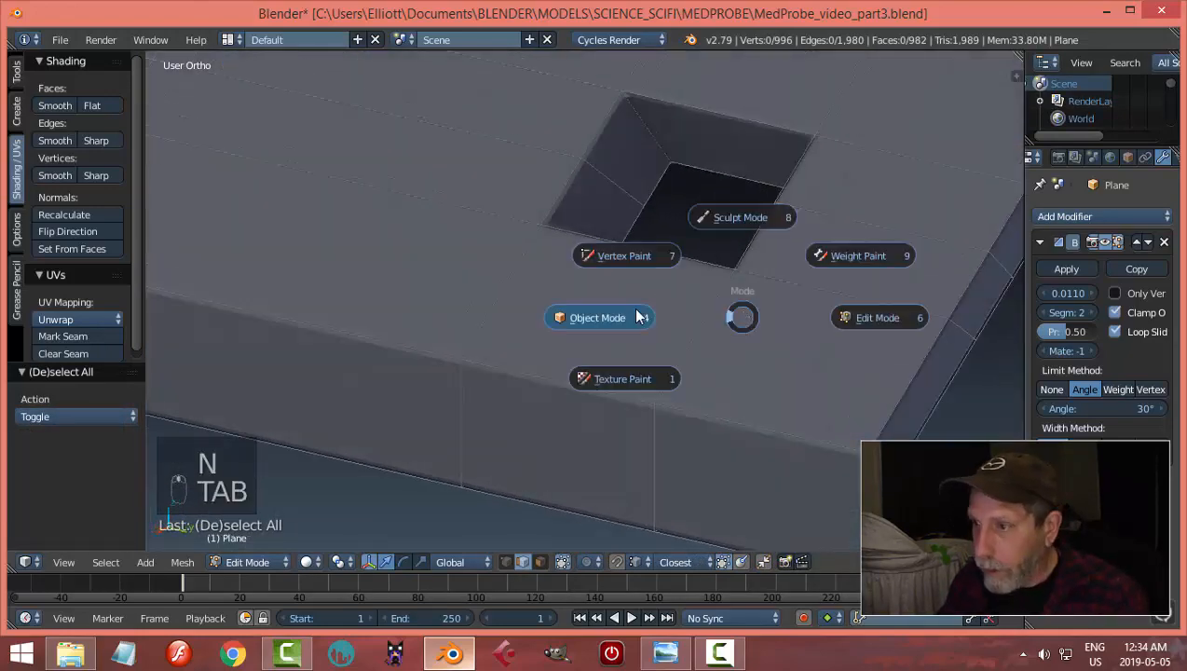
{"action": "key", "text": "a"}
{"action": "key", "text": "a"}
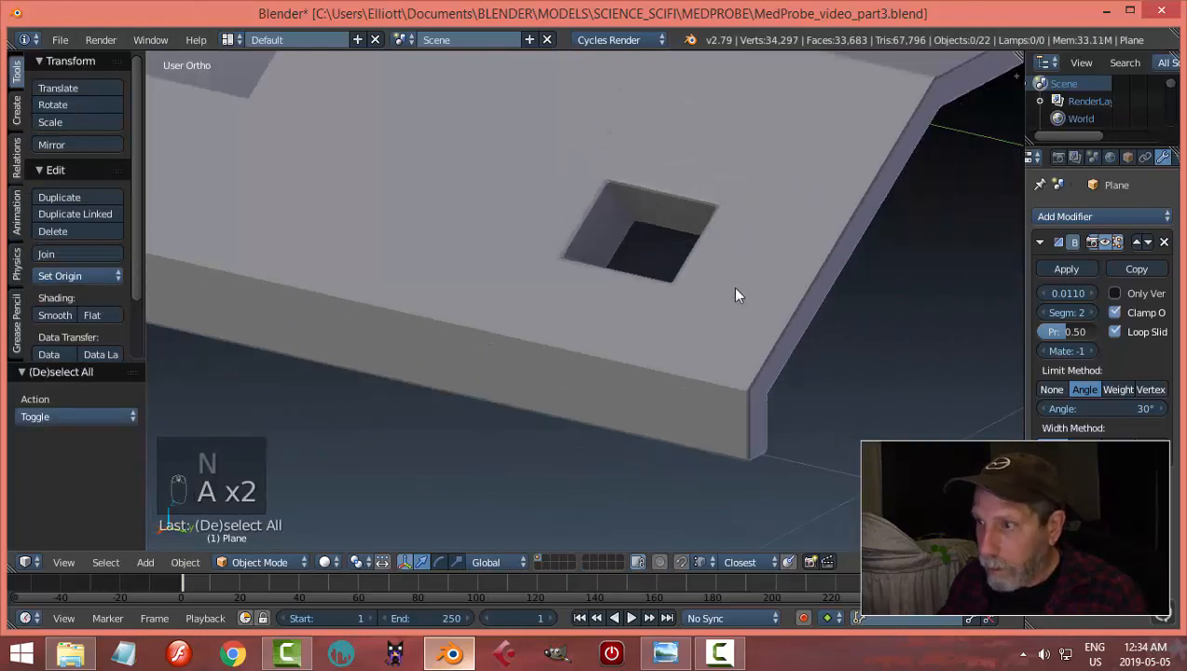
Step: Unhide all hidden parts of the model and clear the selection
{"action": "mouse_move", "coordinate": [735, 288]}
{"action": "middle_mouse_down"}
{"action": "mouse_move", "coordinate": [760, 291]}
{"action": "mouse_move", "coordinate": [743, 308]}
{"action": "middle_mouse_up"}
{"action": "key", "text": "alt+h"}
{"action": "key", "text": "a"}
Step: Move the slot-side vertices of the internal plate visible through the slot by 0.055 in Y, working from the right wireframe view
{"action": "right_click", "coordinate": [670, 220]}
{"action": "key", "text": "Tab"}
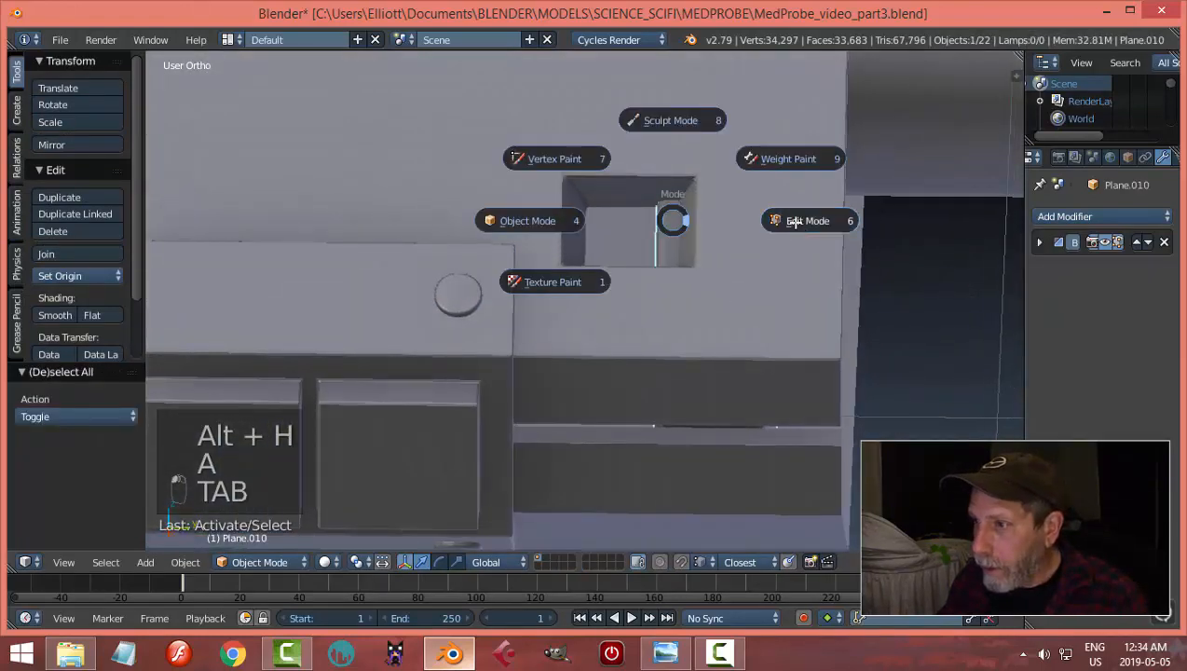
{"action": "middle_click_drag", "start_coordinate": [670, 220], "coordinate": [722, 220]}
{"action": "key", "text": "KP_3"}
{"action": "key", "text": "z"}
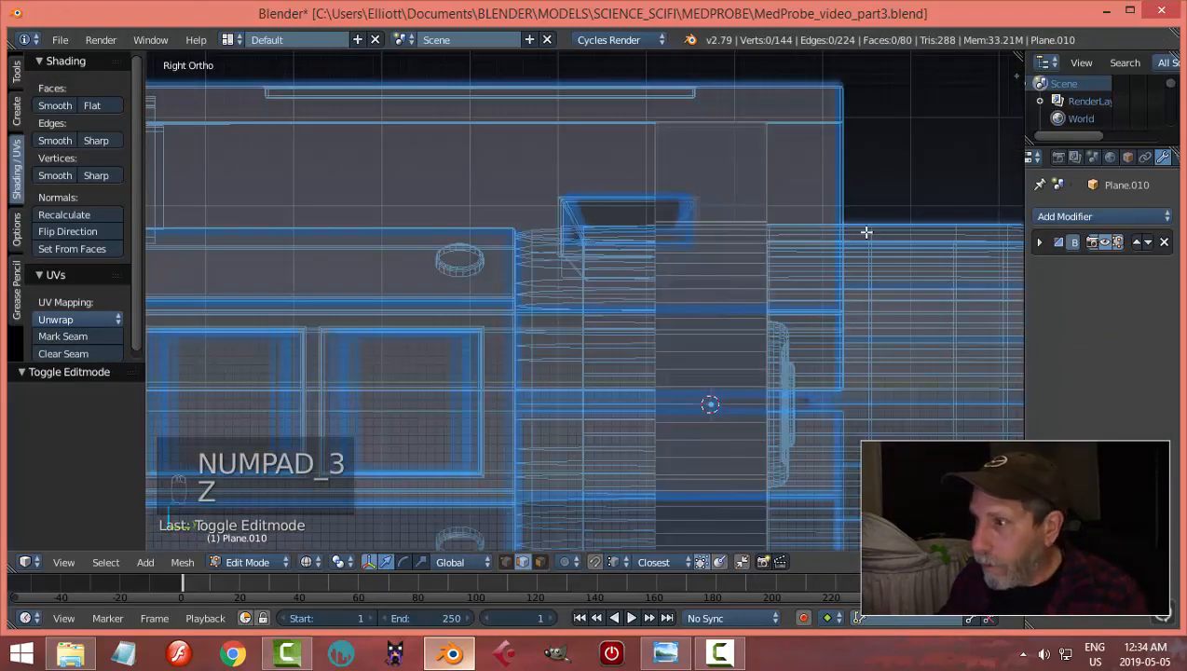
{"action": "scroll", "coordinate": [623, 168], "scroll_direction": "down", "scroll_amount": 3}
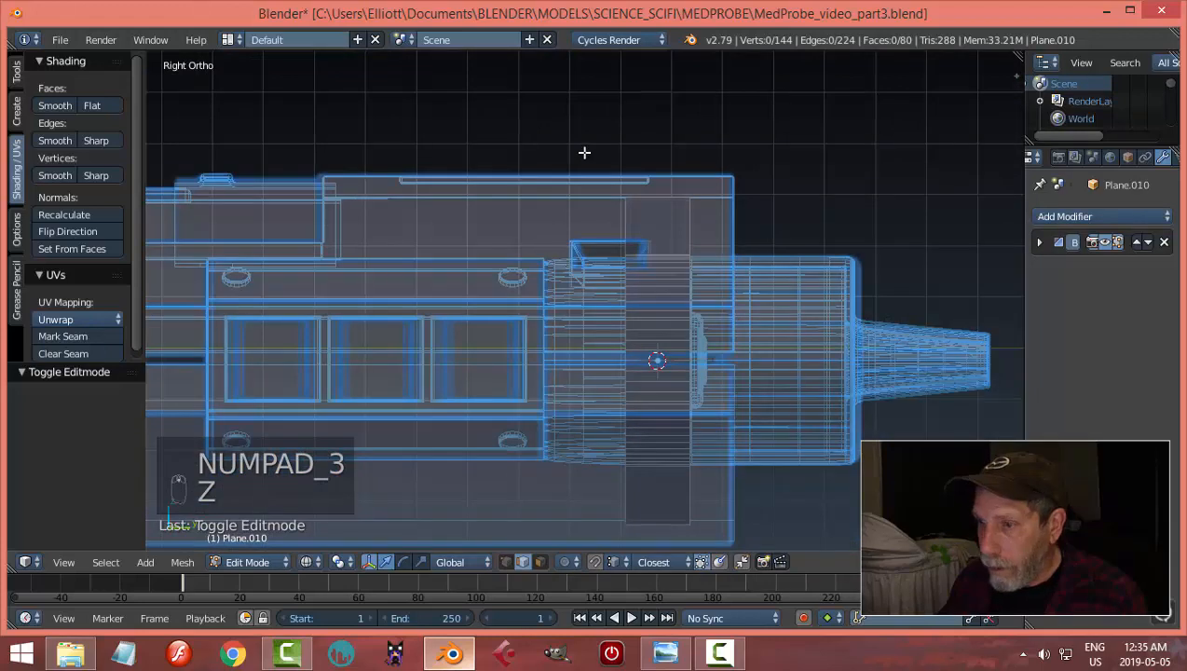
{"action": "key", "text": "b"}
{"action": "left_click_drag", "start_coordinate": [559, 133], "coordinate": [646, 548]}
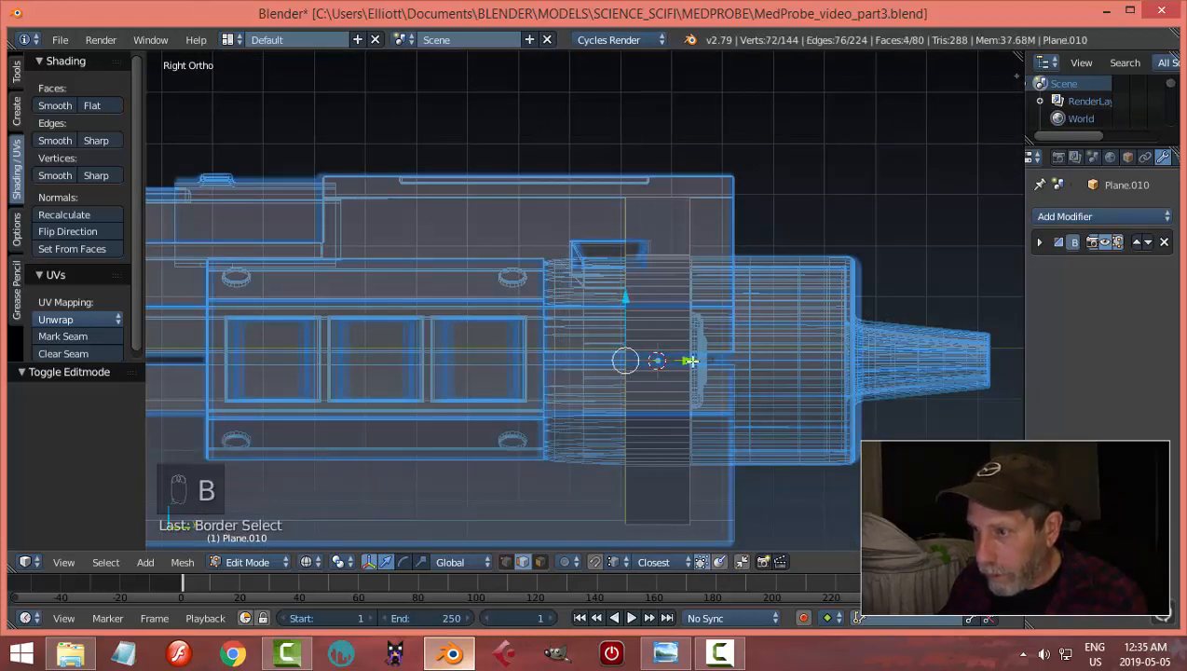
{"action": "left_click_drag", "start_coordinate": [691, 361], "coordinate": [710, 370]}
Step: Return to solid shading and Object Mode with nothing selected, and save the file
{"action": "key", "text": "z"}
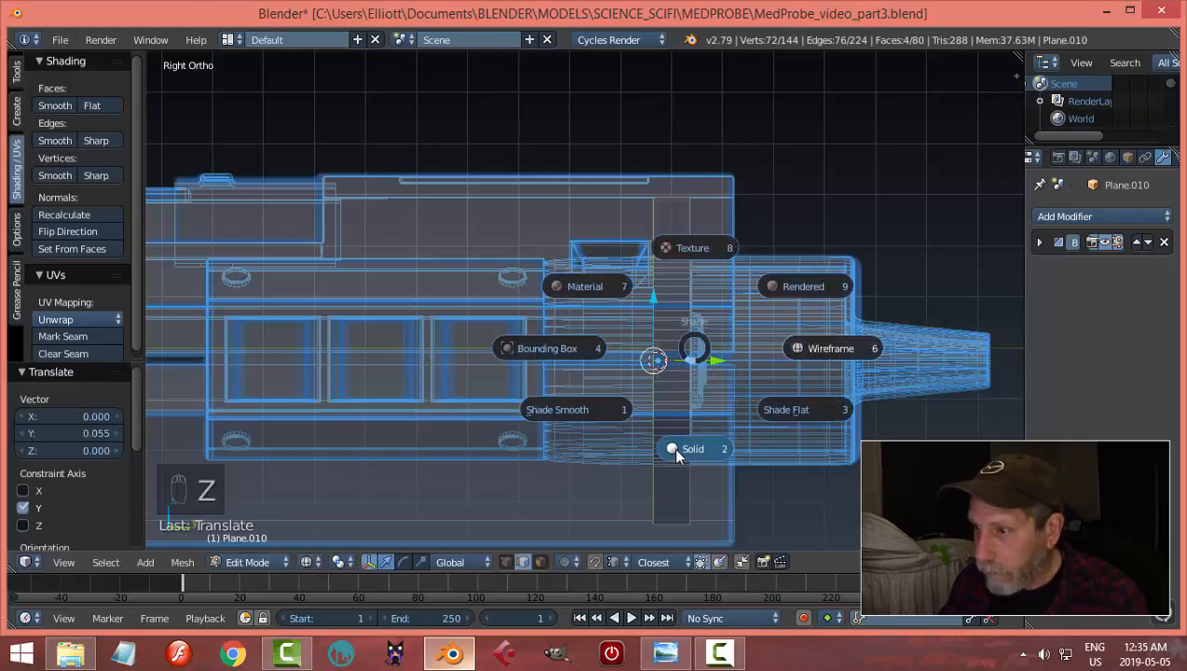
{"action": "left_click", "coordinate": [704, 441]}
{"action": "middle_click_drag", "start_coordinate": [717, 418], "coordinate": [784, 449]}
{"action": "key", "text": "Tab"}
{"action": "key", "text": "a"}
{"action": "key", "text": "a"}
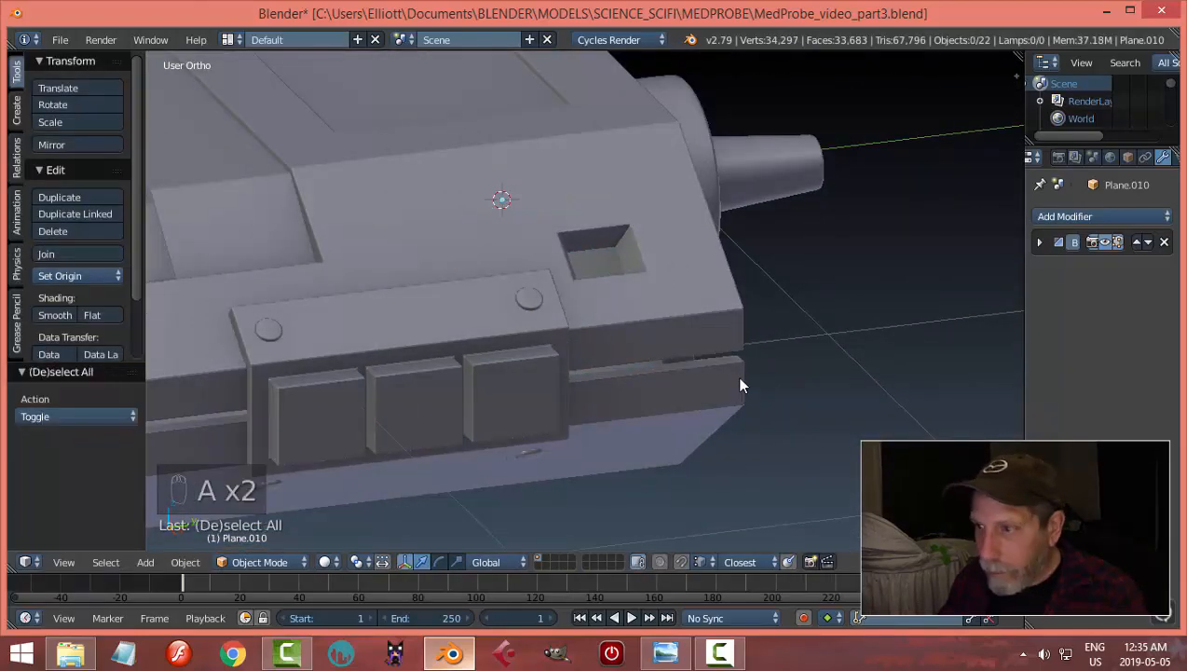
{"action": "middle_click_drag", "start_coordinate": [742, 384], "coordinate": [655, 392]}
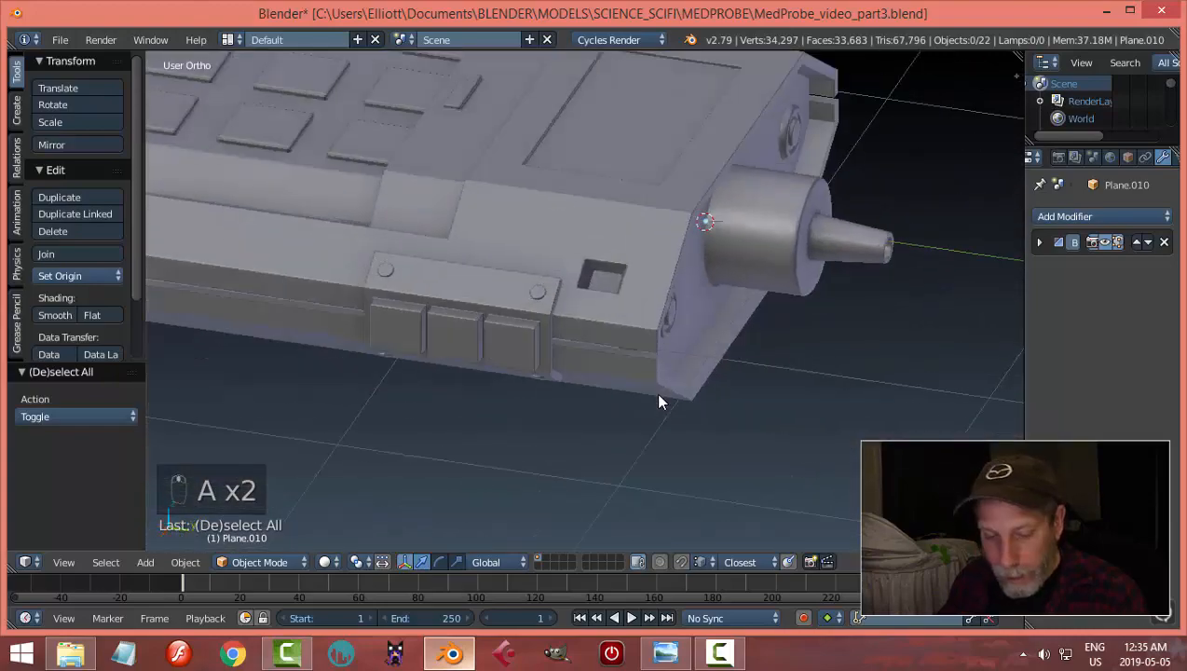
{"action": "key", "text": "ctrl+s"}
Step: Enable Matcap shading for the viewport and choose the red clay matcap
{"action": "middle_click_drag", "start_coordinate": [709, 358], "coordinate": [767, 337]}
{"action": "key", "text": "n"}
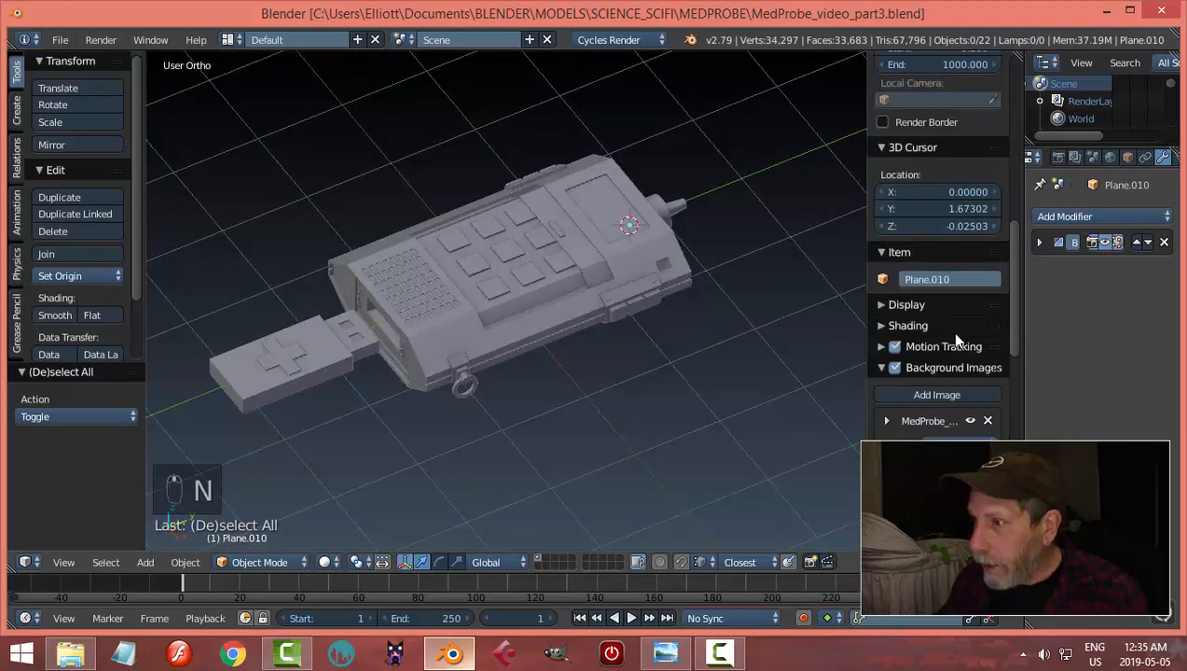
{"action": "left_click", "coordinate": [883, 369]}
{"action": "left_click", "coordinate": [877, 326]}
{"action": "left_click", "coordinate": [898, 371]}
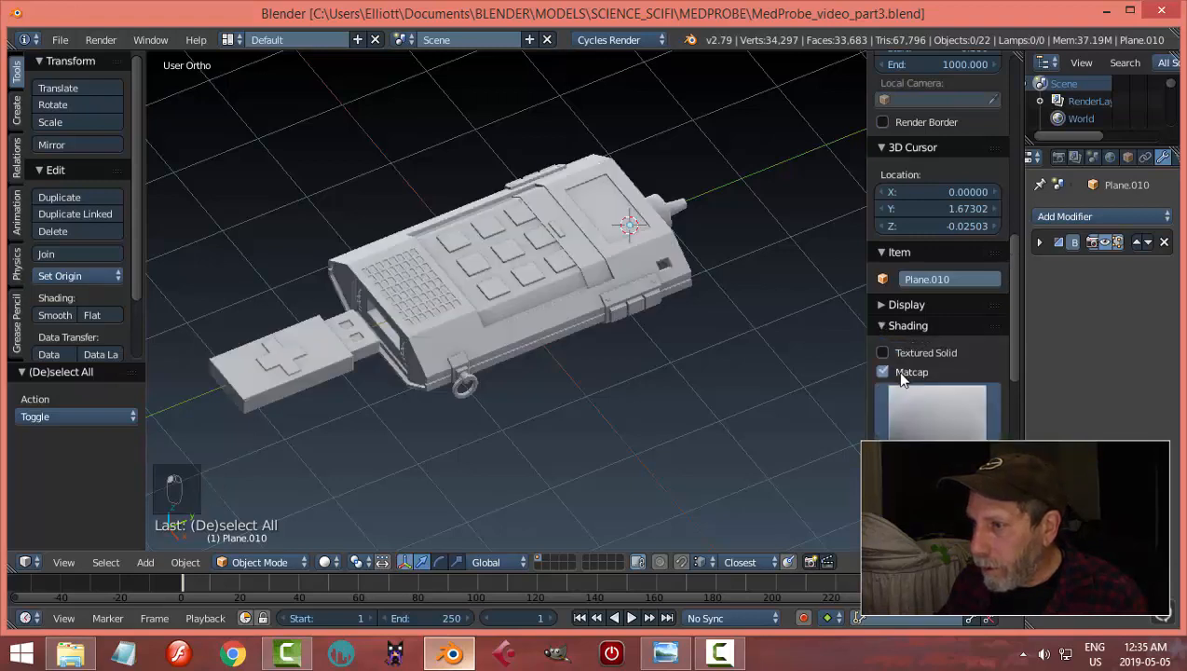
{"action": "left_click", "coordinate": [934, 410]}
{"action": "left_click", "coordinate": [769, 168]}
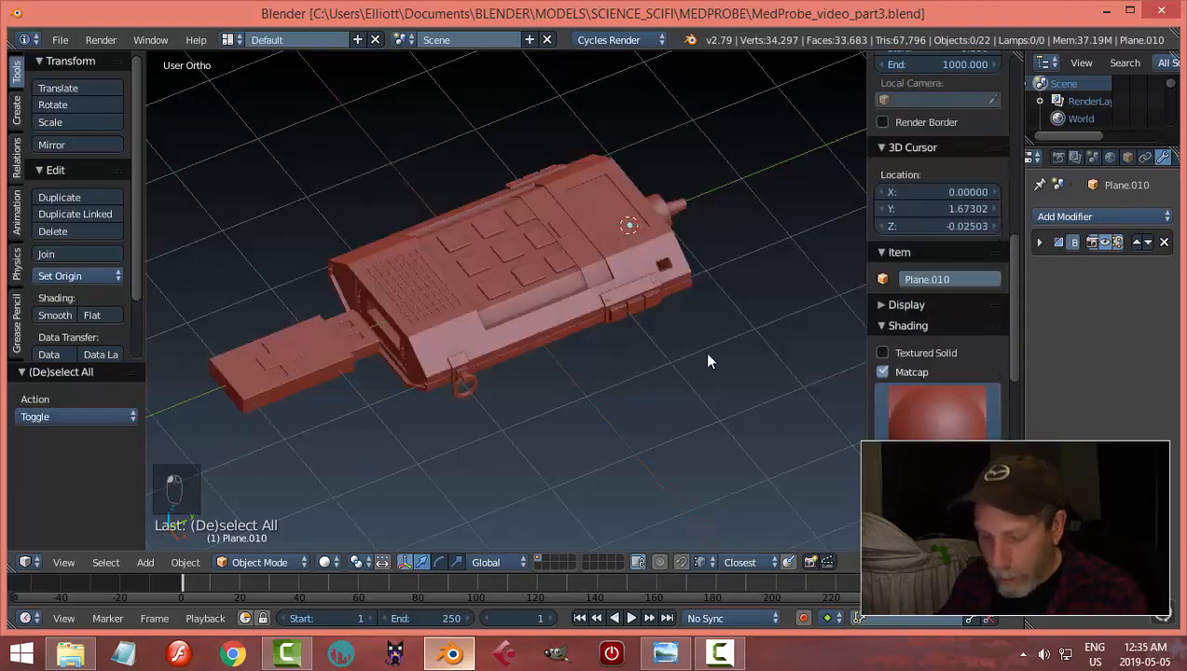
{"action": "key", "text": "n"}
Step: Open the key ring on the body's side for editing in face select mode
{"action": "scroll", "coordinate": [657, 359], "scroll_direction": "up", "scroll_amount": 4}
{"action": "scroll", "coordinate": [648, 375], "scroll_direction": "down", "scroll_amount": 3}
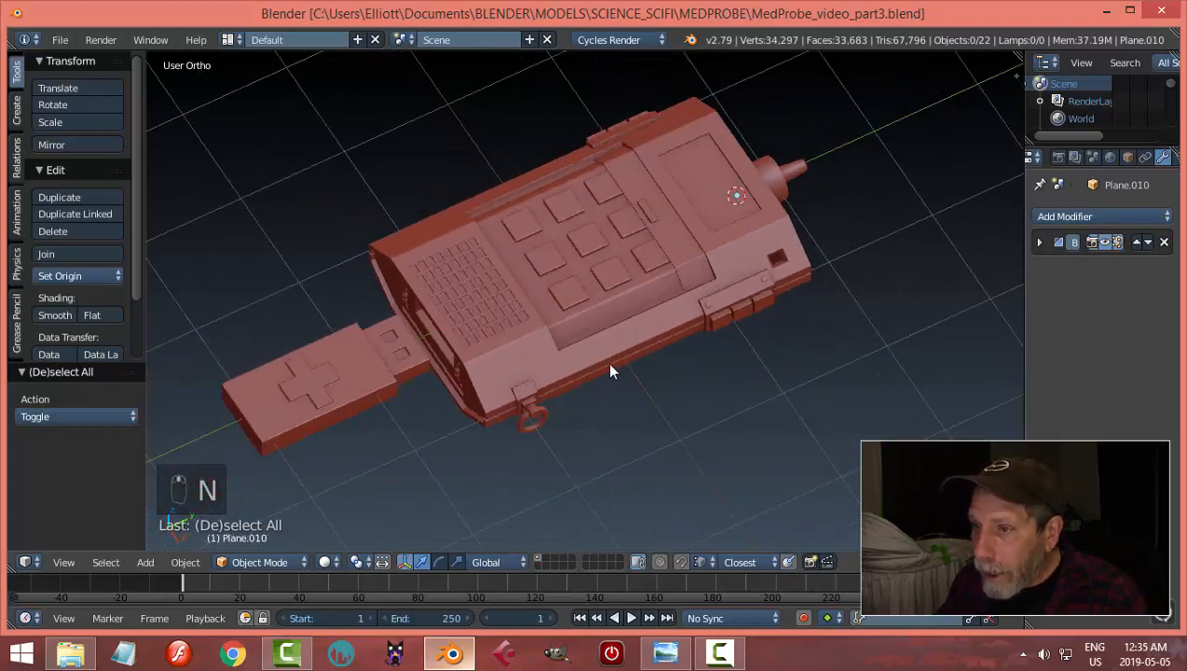
{"action": "middle_click_drag", "start_coordinate": [615, 503], "coordinate": [565, 396]}
{"action": "scroll", "coordinate": [564, 397], "scroll_direction": "up", "scroll_amount": 2}
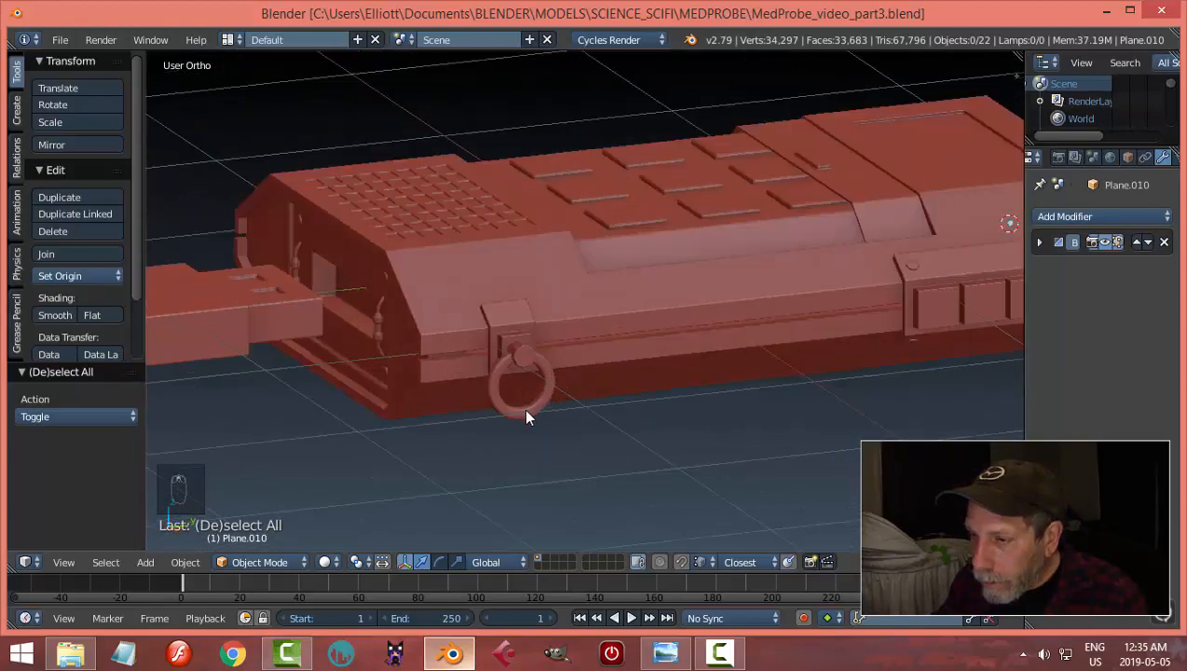
{"action": "right_click", "coordinate": [524, 402]}
{"action": "key", "text": "Tab"}
{"action": "scroll", "coordinate": [564, 441], "scroll_direction": "up", "scroll_amount": 4}
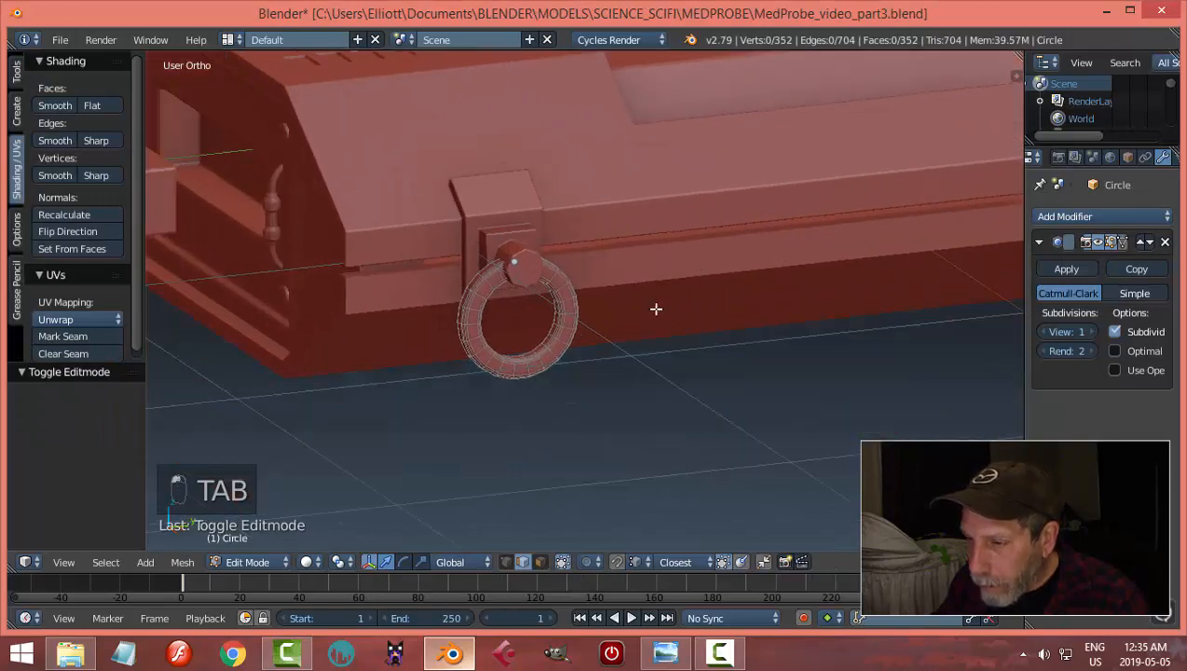
{"action": "key", "text": "ctrl+Tab"}
{"action": "left_click", "coordinate": [571, 419]}
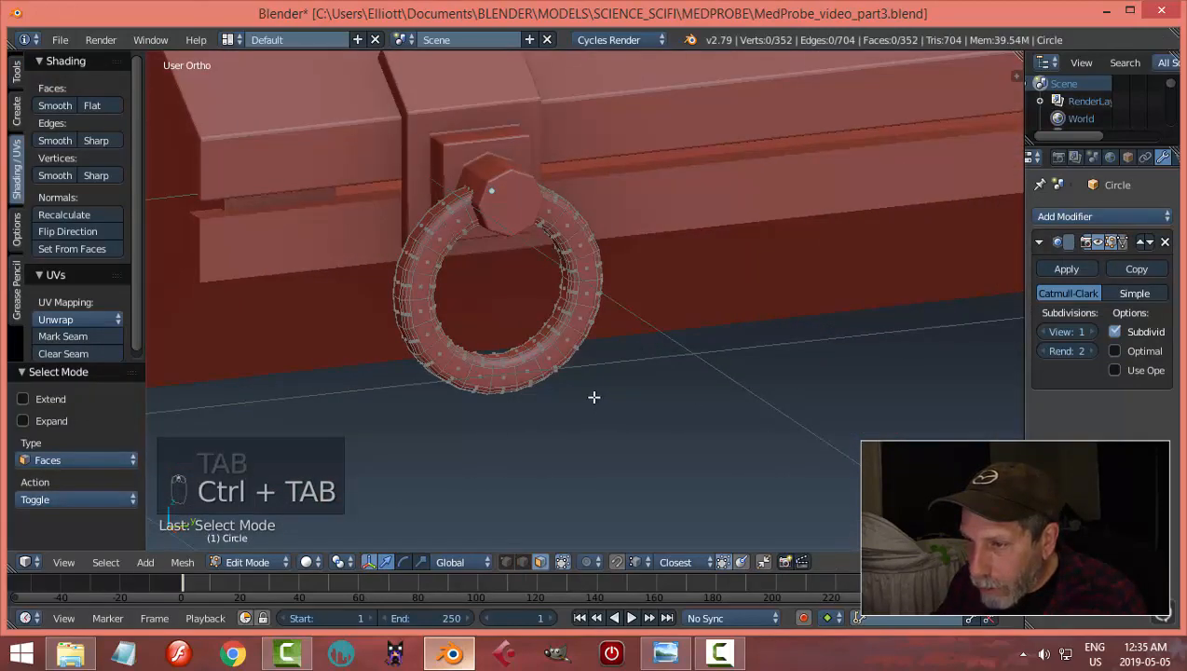
Step: Select four adjacent face loops around the lowest part of the key ring
{"action": "scroll", "coordinate": [590, 397], "scroll_direction": "up", "scroll_amount": 3}
{"action": "left_click", "coordinate": [472, 398], "text": "alt"}
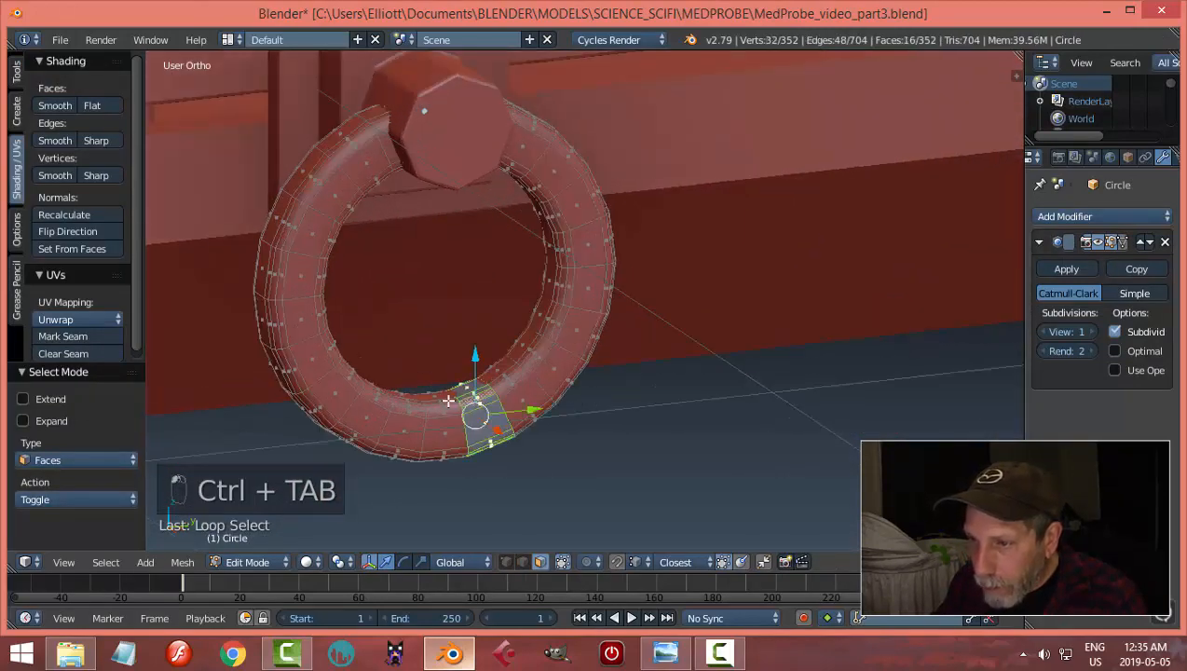
{"action": "left_click", "coordinate": [447, 402], "text": "alt+shift"}
{"action": "left_click", "coordinate": [411, 409], "text": "alt+shift"}
{"action": "left_click", "coordinate": [504, 379], "text": "alt+shift"}
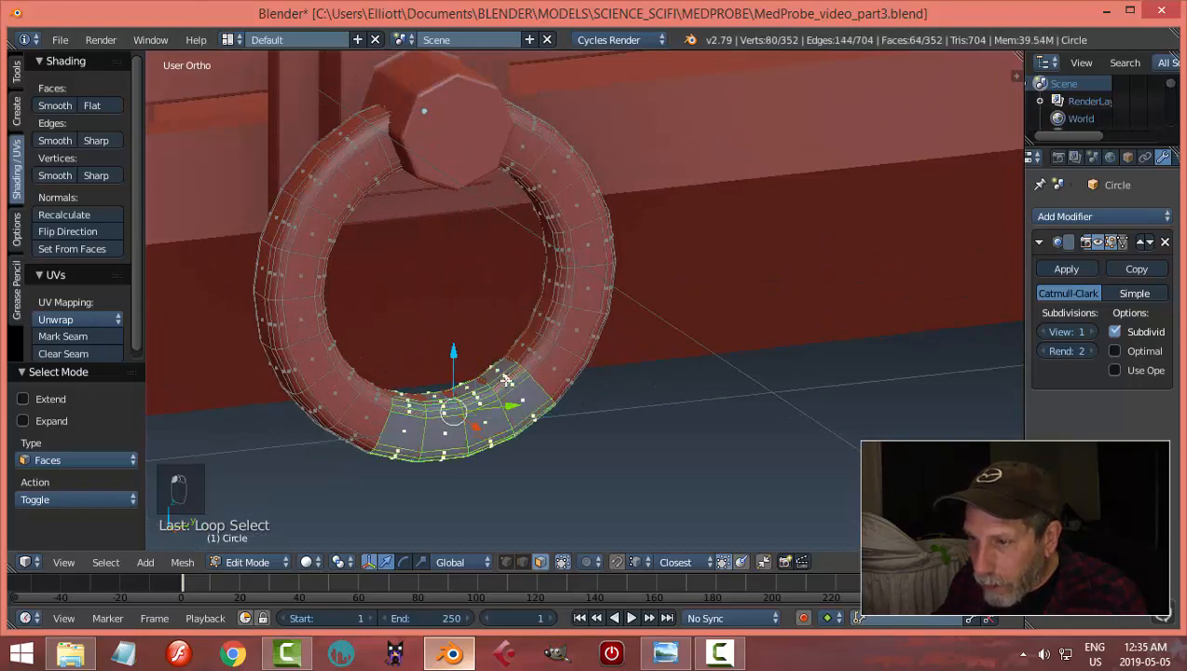
Step: Extrude the selected ring faces in place and fatten them outward by about 0.012 to form a raised sleeve
{"action": "mouse_move", "coordinate": [621, 422]}
{"action": "middle_mouse_down"}
{"action": "mouse_move", "coordinate": [612, 445]}
{"action": "mouse_move", "coordinate": [605, 417]}
{"action": "middle_mouse_up"}
{"action": "scroll", "coordinate": [608, 419], "scroll_direction": "down", "scroll_amount": 2}
{"action": "key", "text": "KP_Decimal"}
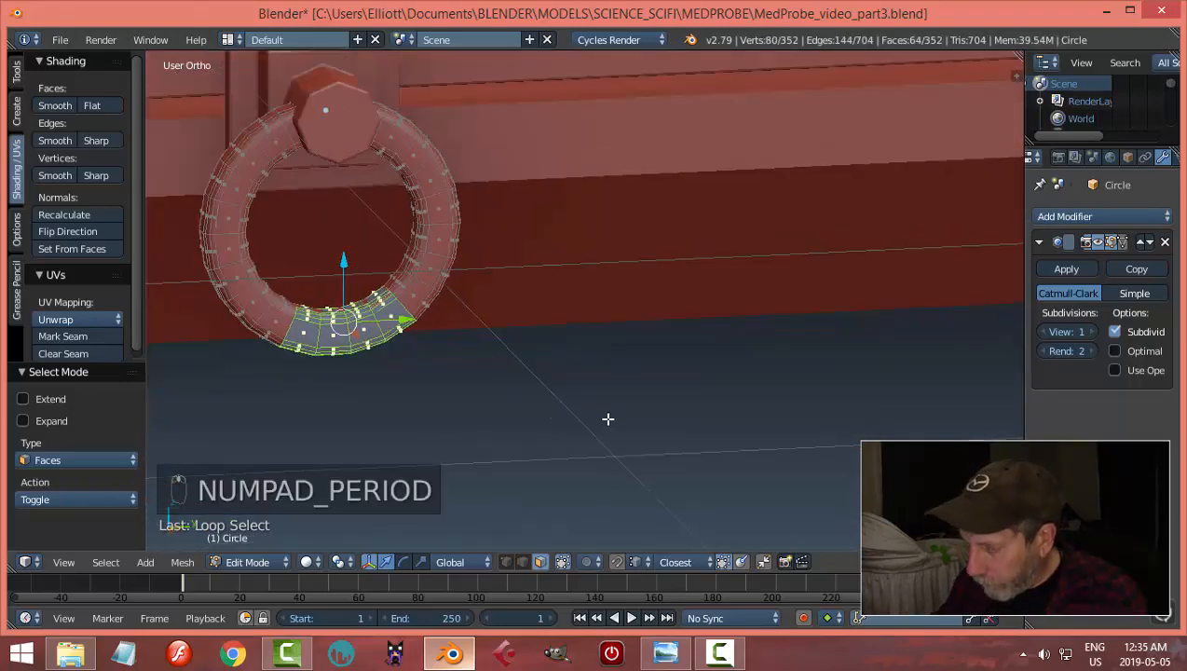
{"action": "key", "text": "e"}
{"action": "key", "text": "e"}
{"action": "key", "text": "alt+s"}
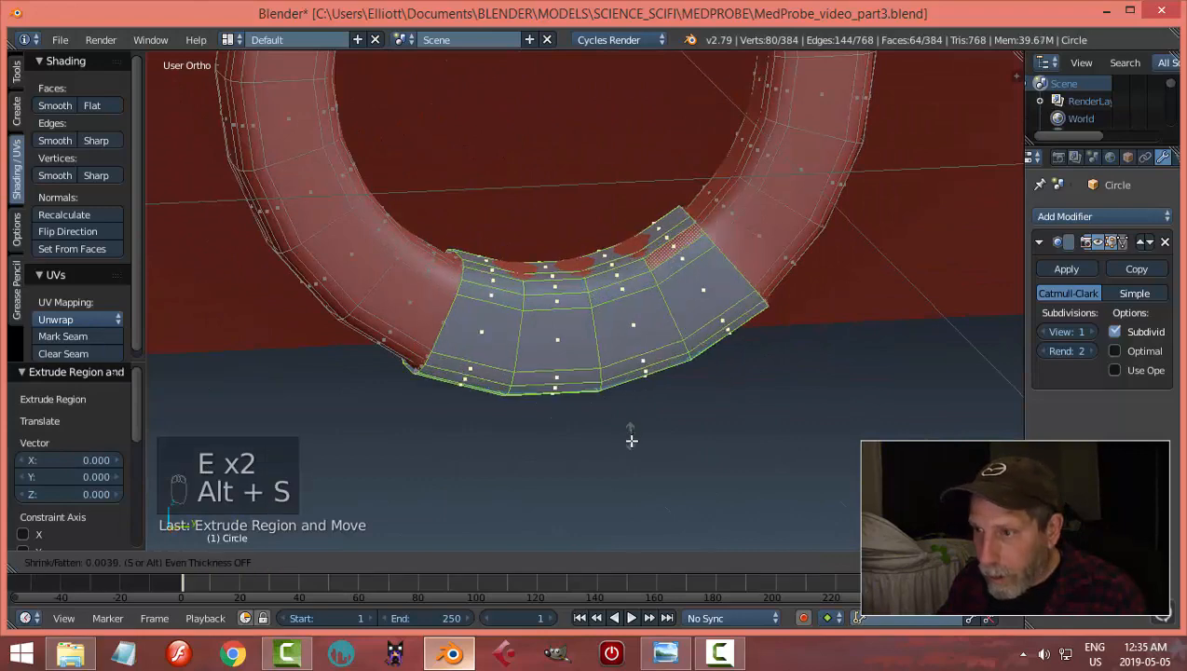
{"action": "left_click", "coordinate": [632, 444]}
Step: Add four supporting loop cuts close to the sleeve's ends, one on the ring and one on the sleeve at each end
{"action": "key", "text": "ctrl+r"}
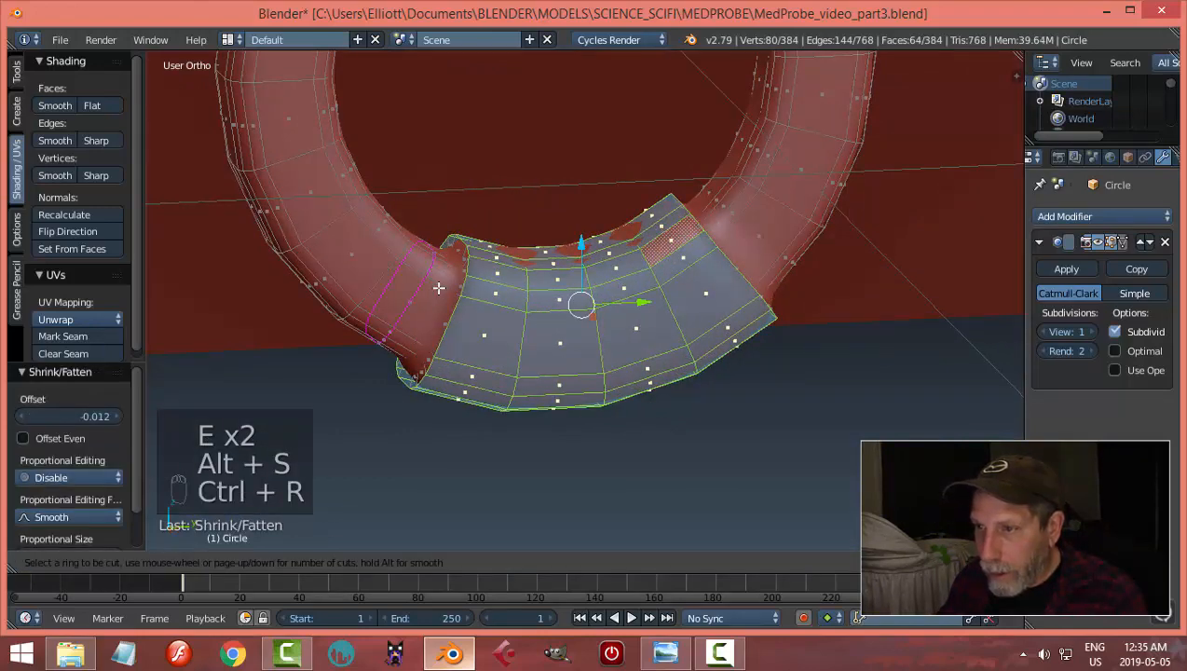
{"action": "left_click", "coordinate": [440, 287]}
{"action": "left_click", "coordinate": [453, 311]}
{"action": "key", "text": "ctrl+r"}
{"action": "left_click", "coordinate": [717, 225]}
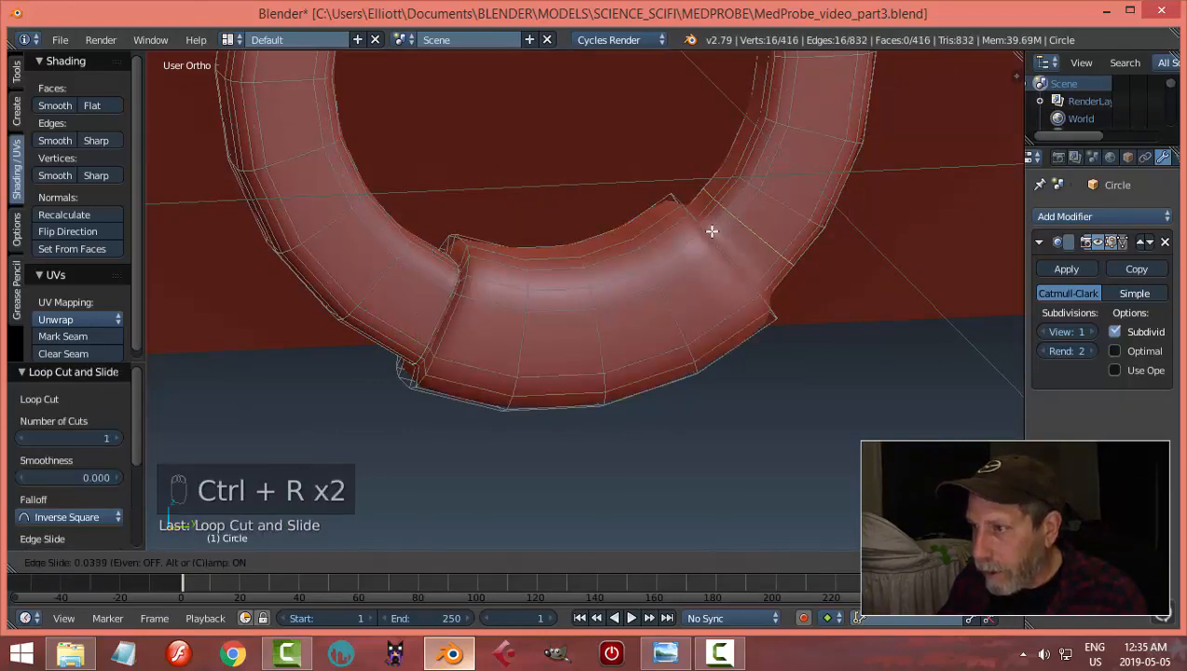
{"action": "left_click", "coordinate": [704, 243]}
{"action": "key", "text": "ctrl+r"}
{"action": "left_click", "coordinate": [491, 287]}
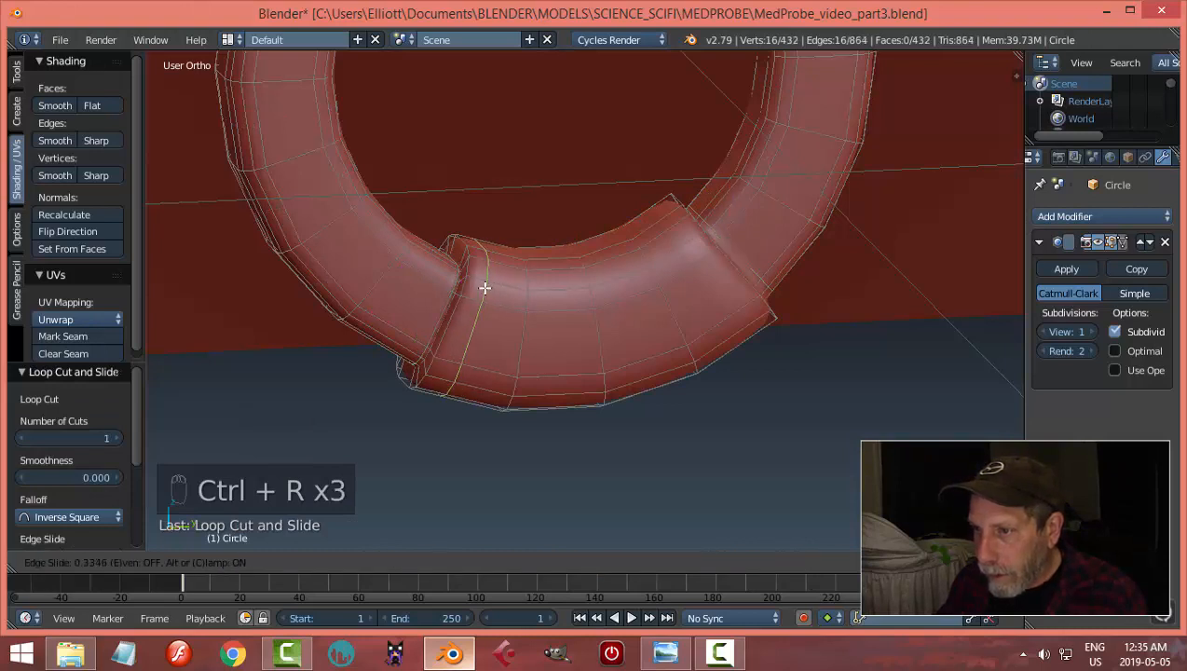
{"action": "left_click", "coordinate": [475, 287]}
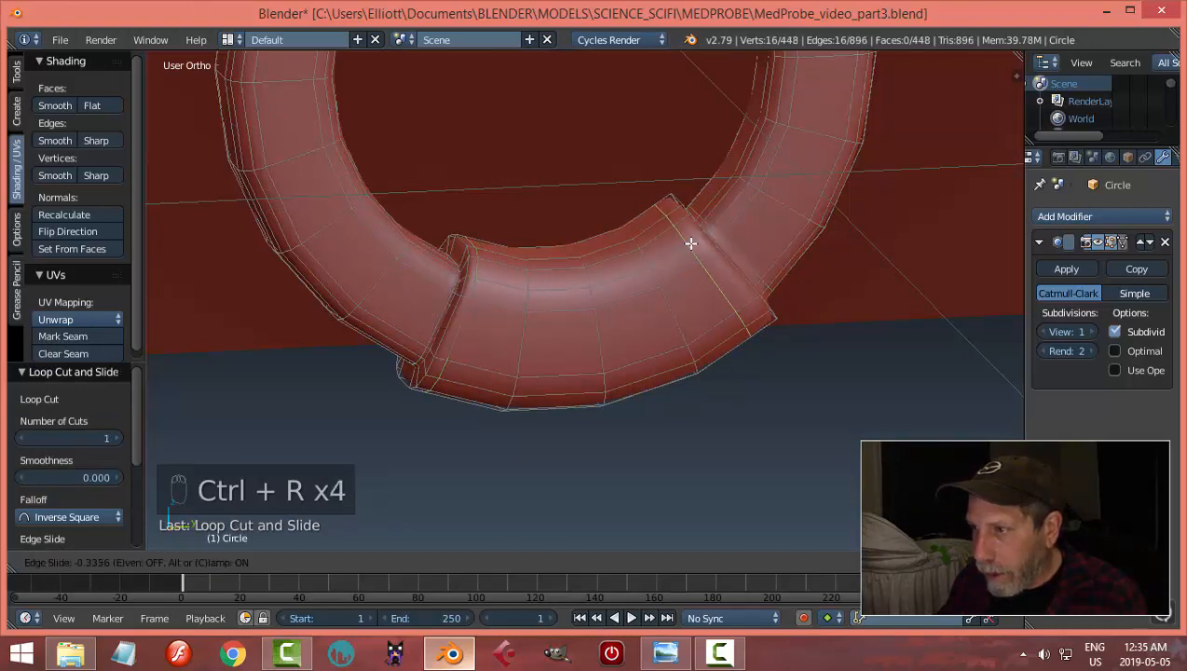
{"action": "left_click", "coordinate": [696, 248]}
Step: Leave editing of the key ring and return to Object Mode with nothing selected
{"action": "key", "text": "a"}
{"action": "key", "text": "Tab"}
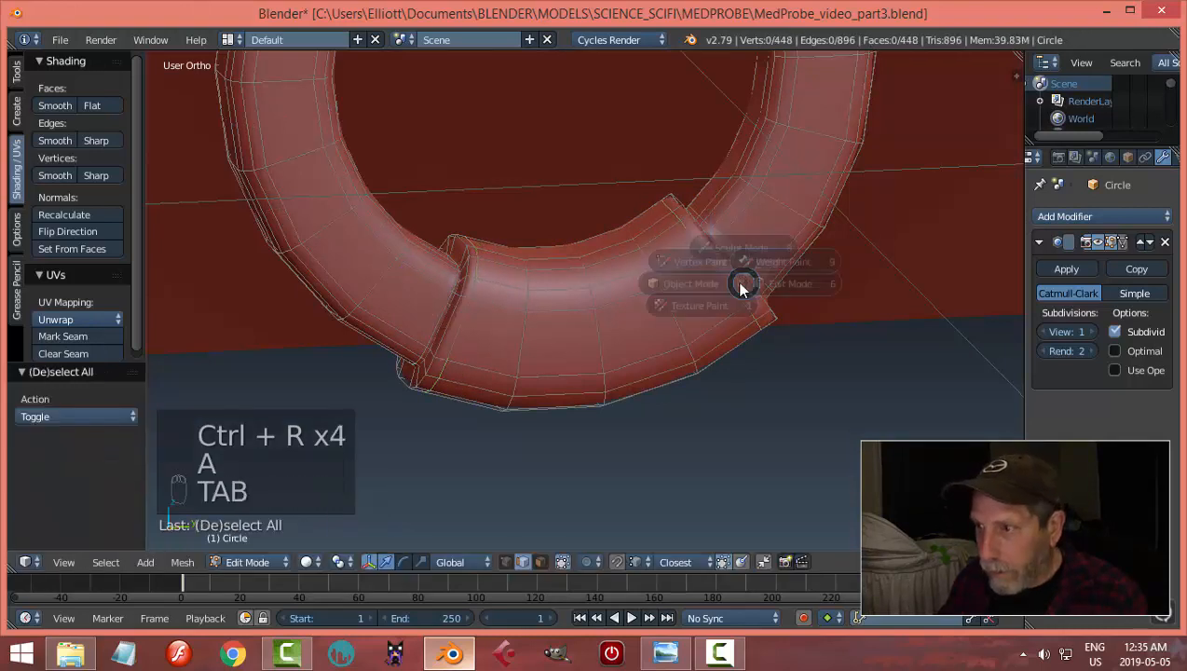
{"action": "scroll", "coordinate": [665, 272], "scroll_direction": "down", "scroll_amount": 6}
{"action": "key", "text": "a"}
{"action": "key", "text": "a"}
{"action": "middle_click_drag", "start_coordinate": [688, 295], "coordinate": [658, 319]}
{"action": "scroll", "coordinate": [722, 348], "scroll_direction": "down", "scroll_amount": 4}
Step: Turn off the viewport's grid floor and save the file
{"action": "key", "text": "n"}
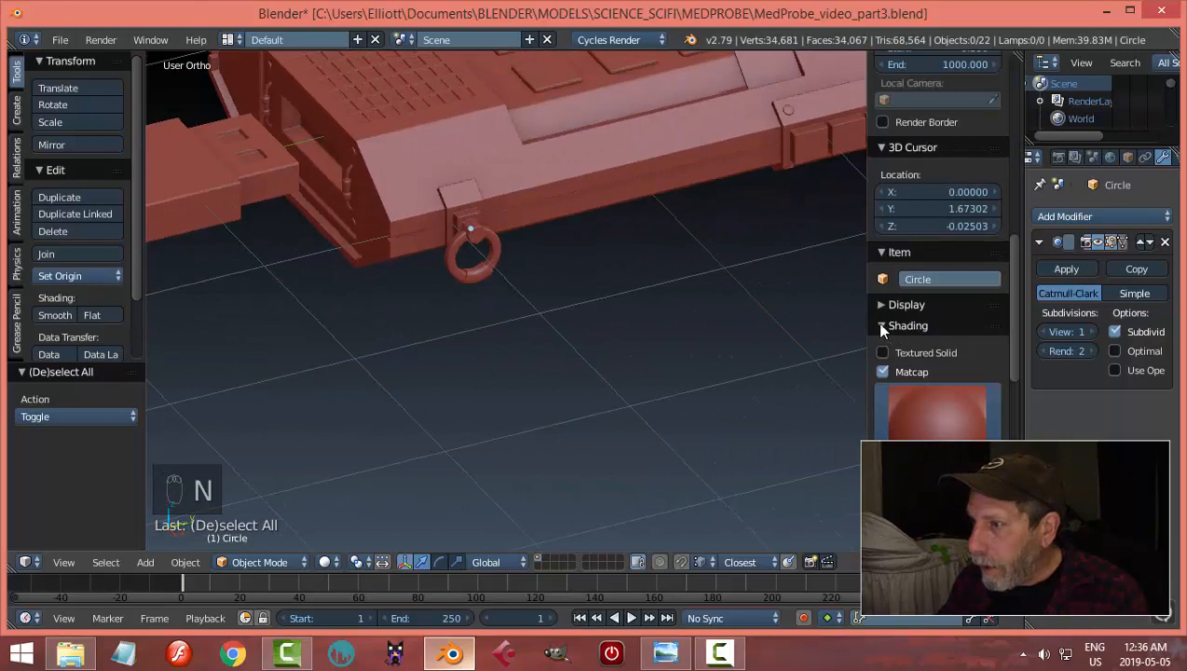
{"action": "left_click", "coordinate": [878, 324]}
{"action": "left_click", "coordinate": [877, 305]}
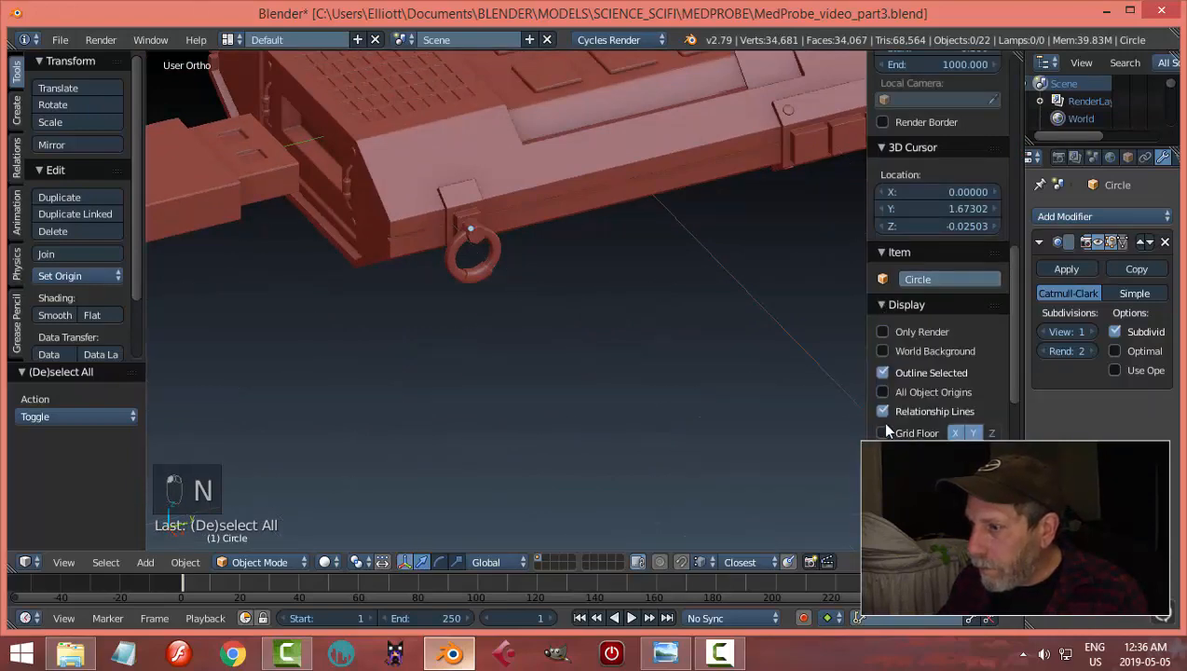
{"action": "scroll", "coordinate": [699, 389], "scroll_direction": "down", "scroll_amount": 4}
{"action": "key", "text": "n"}
{"action": "middle_click_drag", "start_coordinate": [723, 379], "coordinate": [477, 258]}
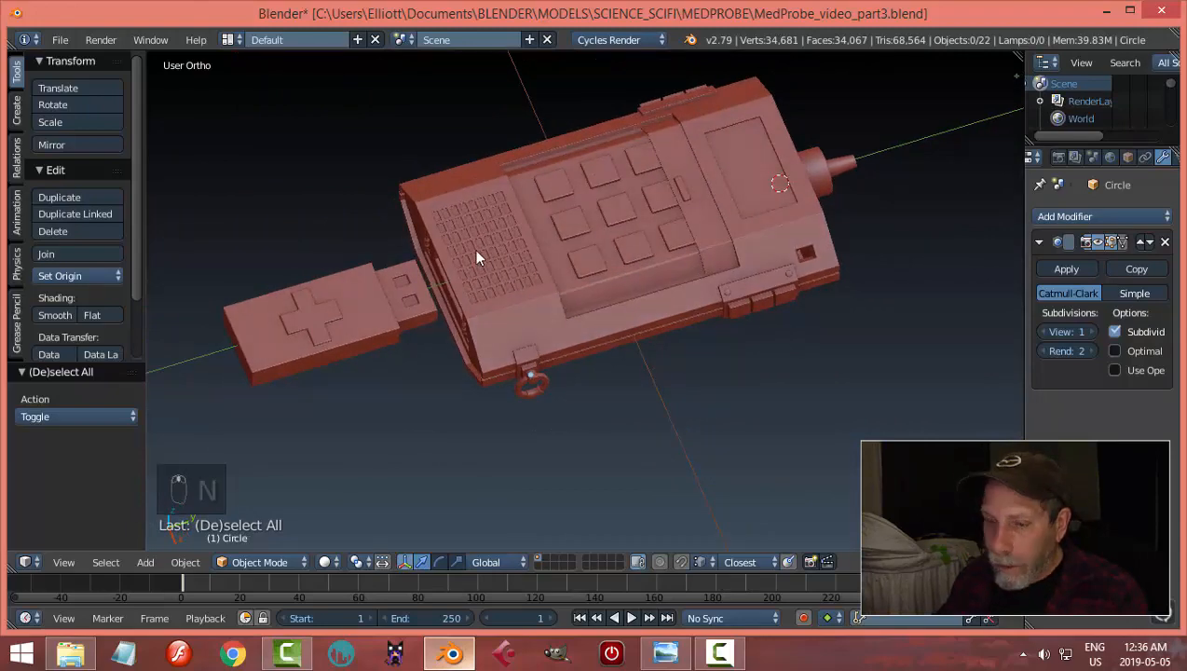
{"action": "key", "text": "ctrl+s"}
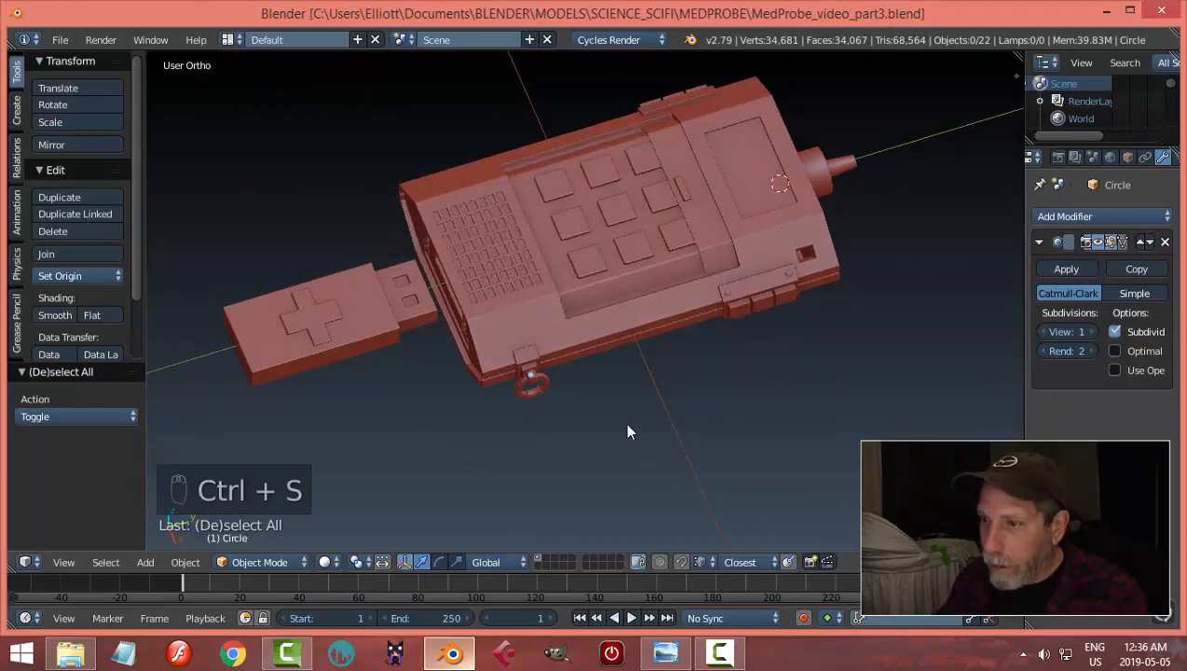
Step: Compare the model in Blender with the MedProbe.png reference in Windows Photo Viewer
{"action": "left_click", "coordinate": [665, 651]}
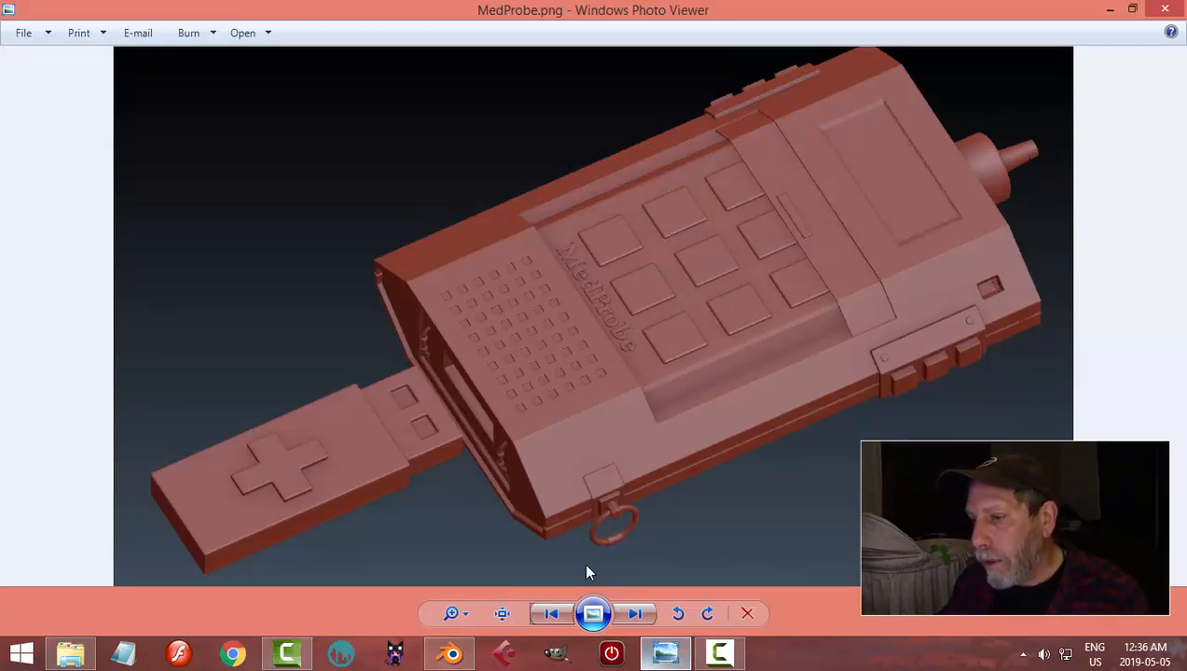
{"action": "left_click", "coordinate": [450, 652]}
{"action": "scroll", "coordinate": [663, 461], "scroll_direction": "down", "scroll_amount": 2}
{"action": "scroll", "coordinate": [664, 433], "scroll_direction": "down", "scroll_amount": 1}
{"action": "scroll", "coordinate": [667, 432], "scroll_direction": "up", "scroll_amount": 4}
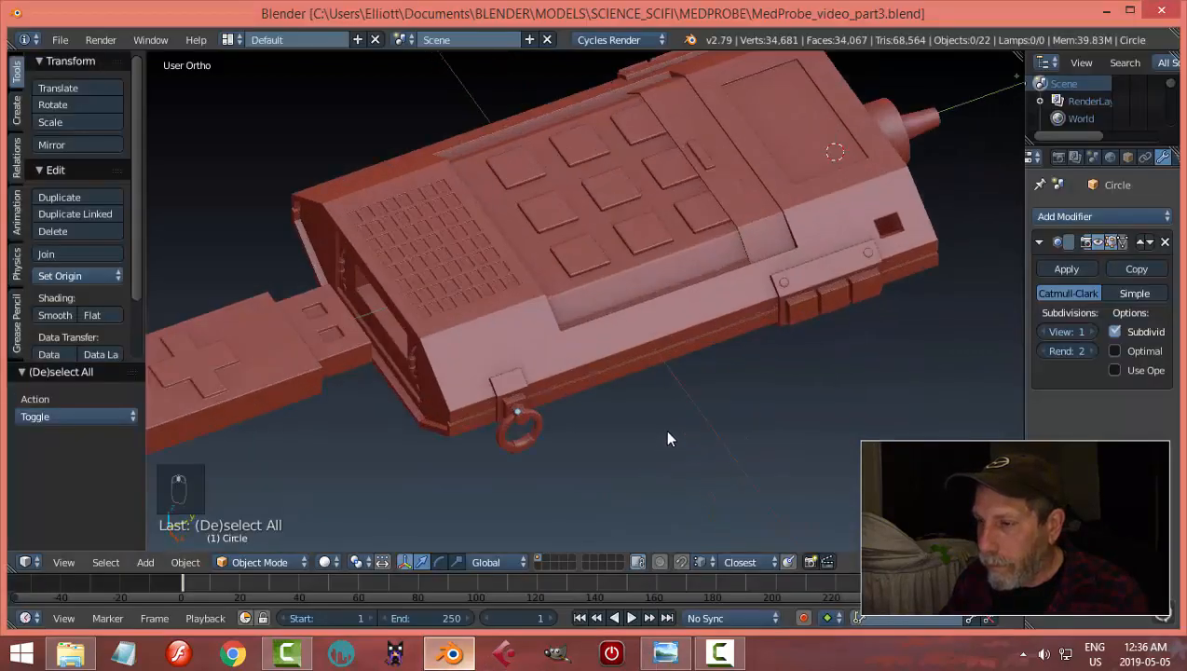
{"action": "scroll", "coordinate": [669, 433], "scroll_direction": "down", "scroll_amount": 1}
{"action": "middle_click_drag", "start_coordinate": [712, 434], "coordinate": [785, 408]}
{"action": "left_click", "coordinate": [683, 660]}
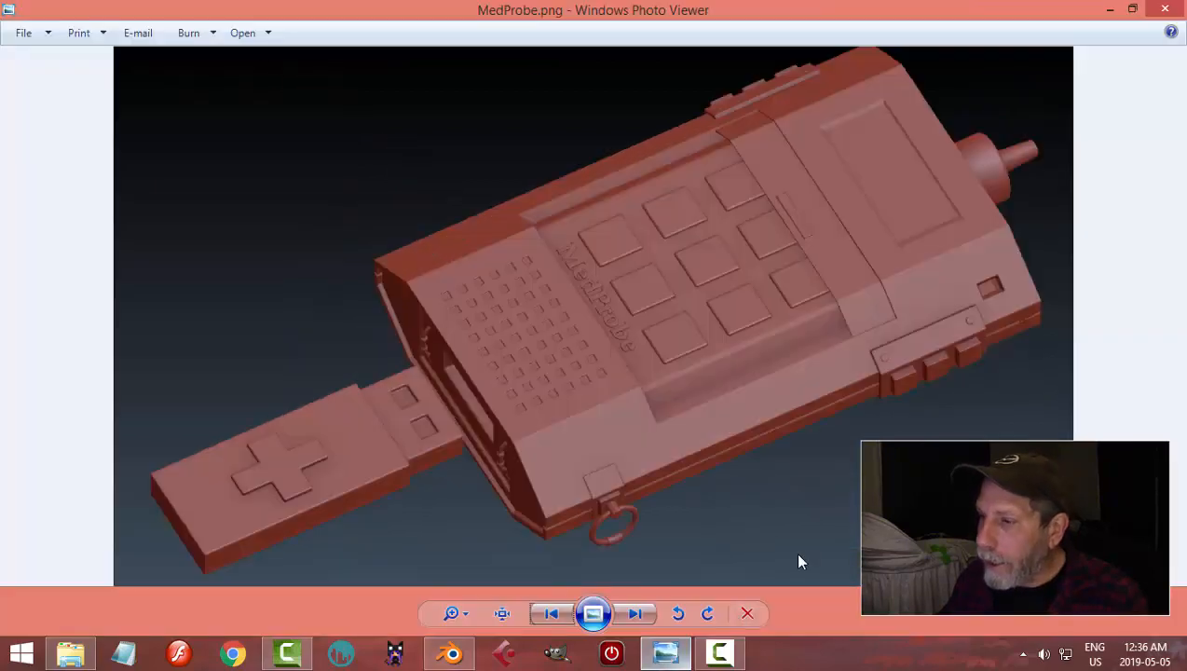
Step: Open MedProbe_WIP6.png from the MEDPROBE folder to examine the coloured render, and return to the Blender model for comparison
{"action": "left_click", "coordinate": [70, 652]}
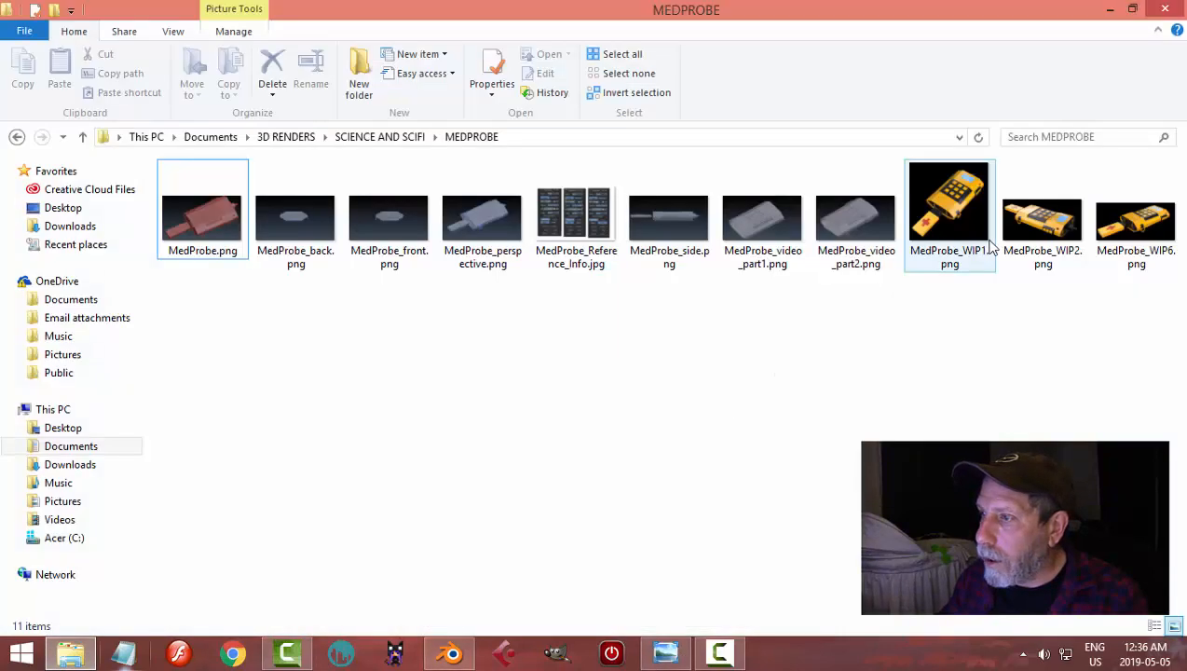
{"action": "double_click", "coordinate": [1135, 221]}
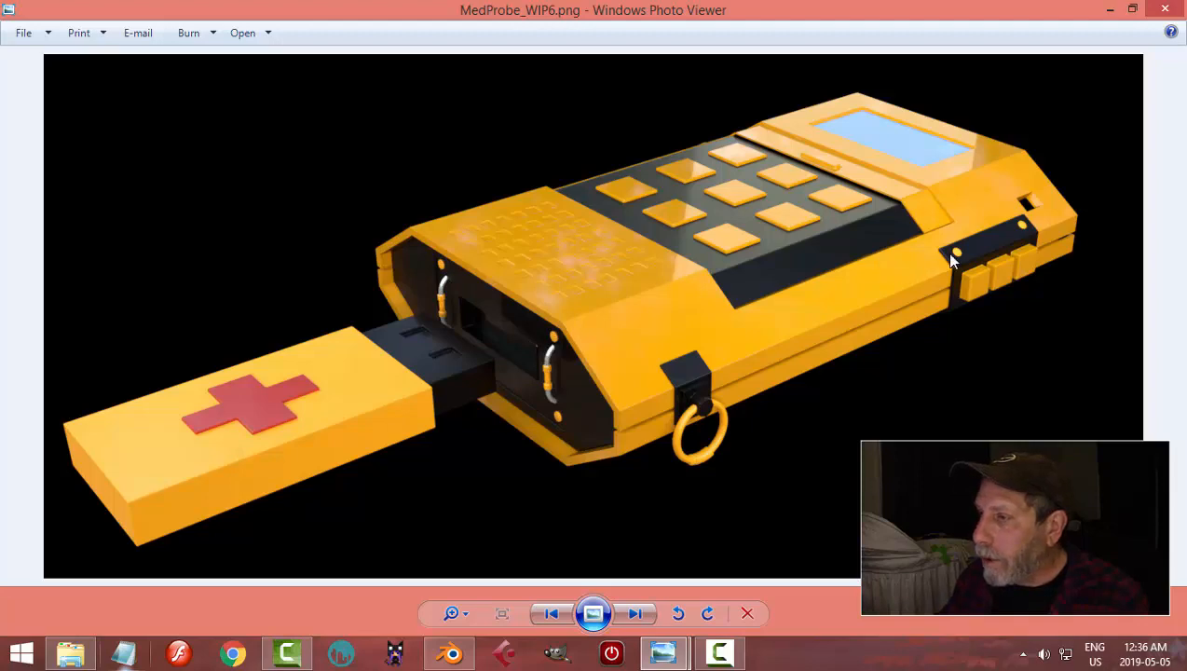
{"action": "left_click", "coordinate": [451, 652]}
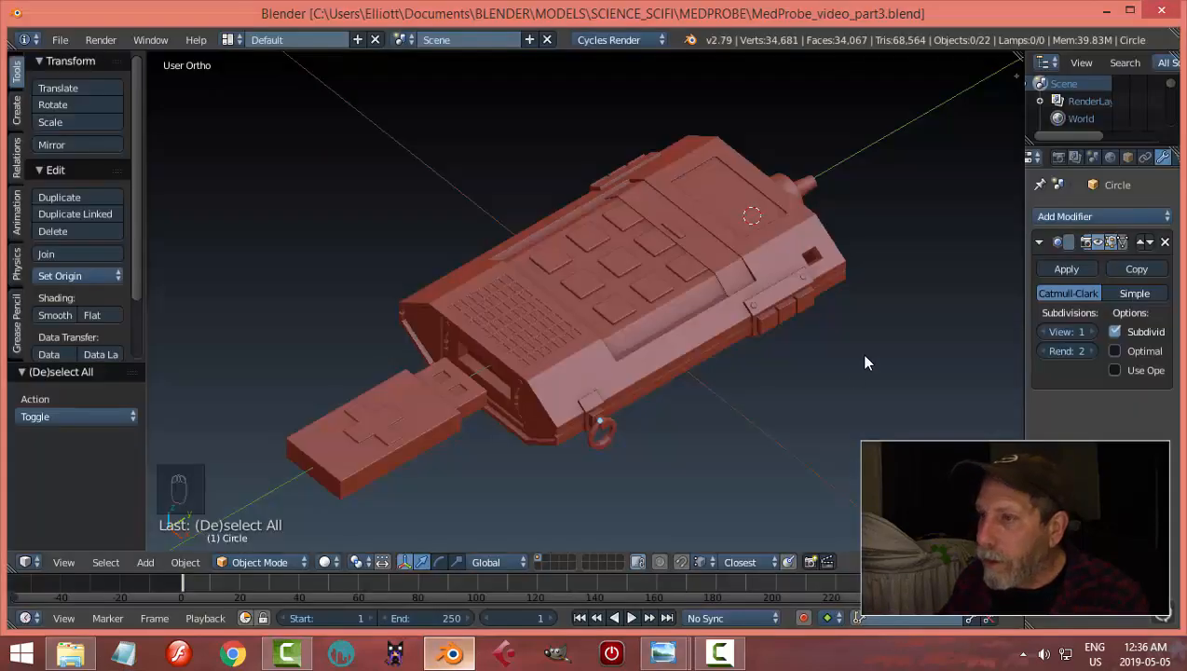
{"action": "mouse_move", "coordinate": [833, 413]}
{"action": "middle_mouse_down"}
{"action": "mouse_move", "coordinate": [707, 395]}
{"action": "mouse_move", "coordinate": [648, 340]}
{"action": "mouse_move", "coordinate": [823, 365]}
{"action": "mouse_move", "coordinate": [823, 406]}
{"action": "mouse_move", "coordinate": [800, 410]}
{"action": "mouse_move", "coordinate": [833, 384]}
{"action": "mouse_move", "coordinate": [836, 406]}
{"action": "middle_mouse_up"}
{"action": "scroll", "coordinate": [820, 400], "scroll_direction": "up", "scroll_amount": 3}
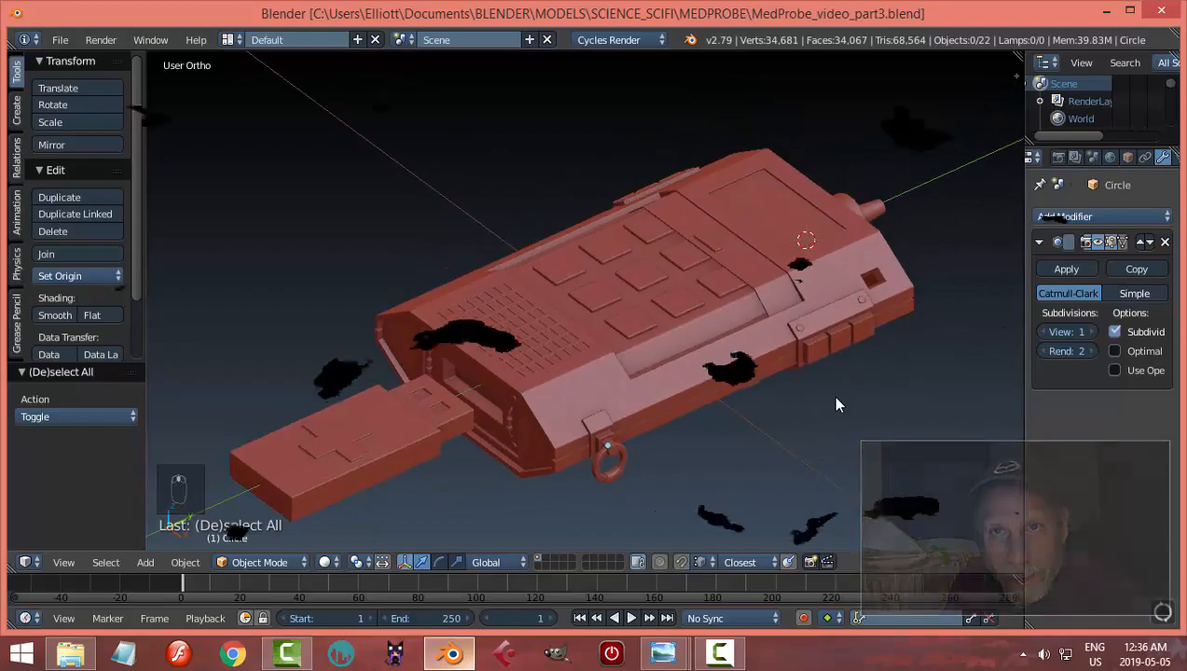